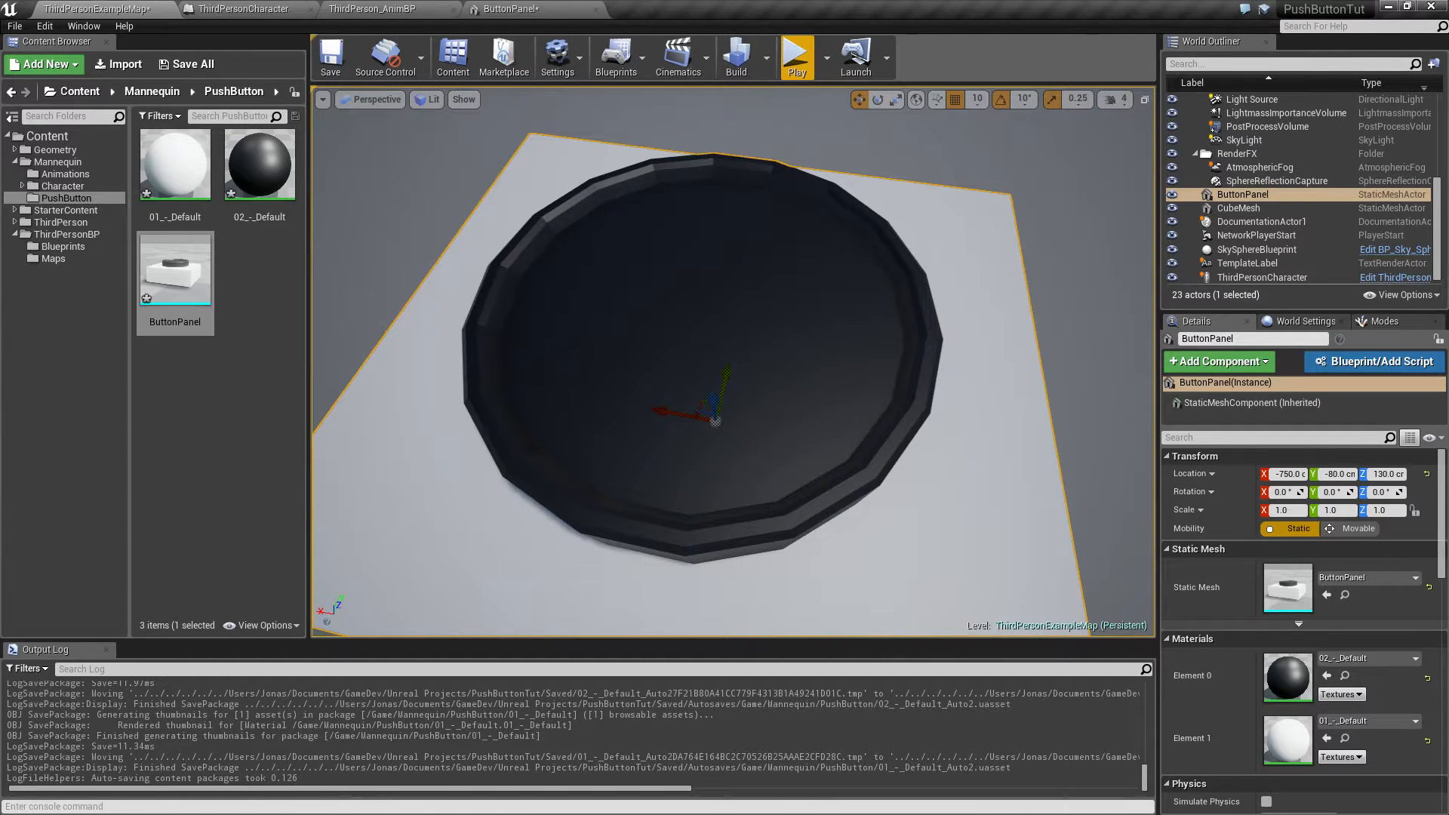
pyautogui.moveTo(811, 423); pyautogui.dragTo(701, 426, button='right')
pyautogui.press('s')
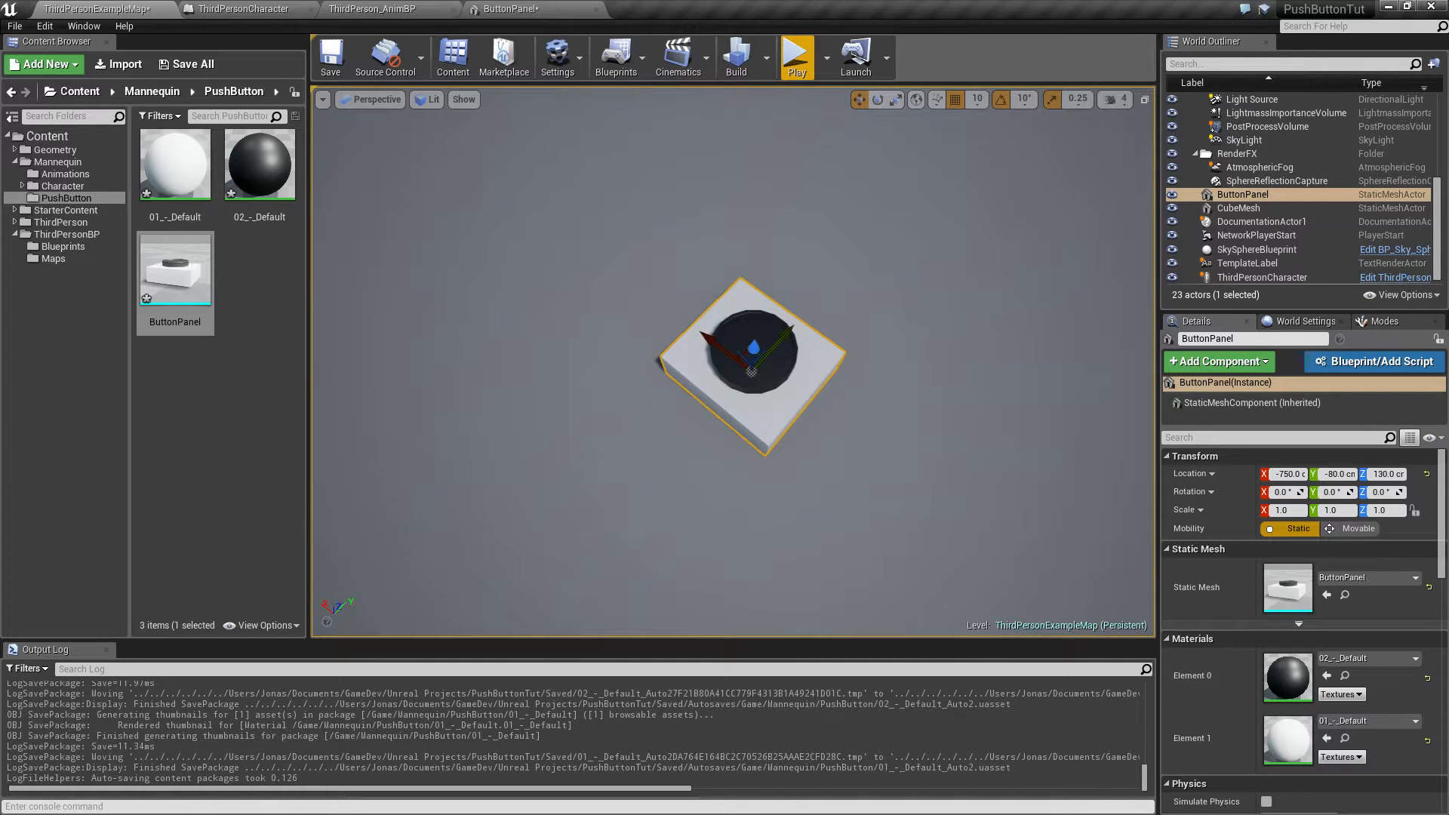
pyautogui.press('s')
pyautogui.moveTo(702, 426); pyautogui.dragTo(755, 449, button='right')
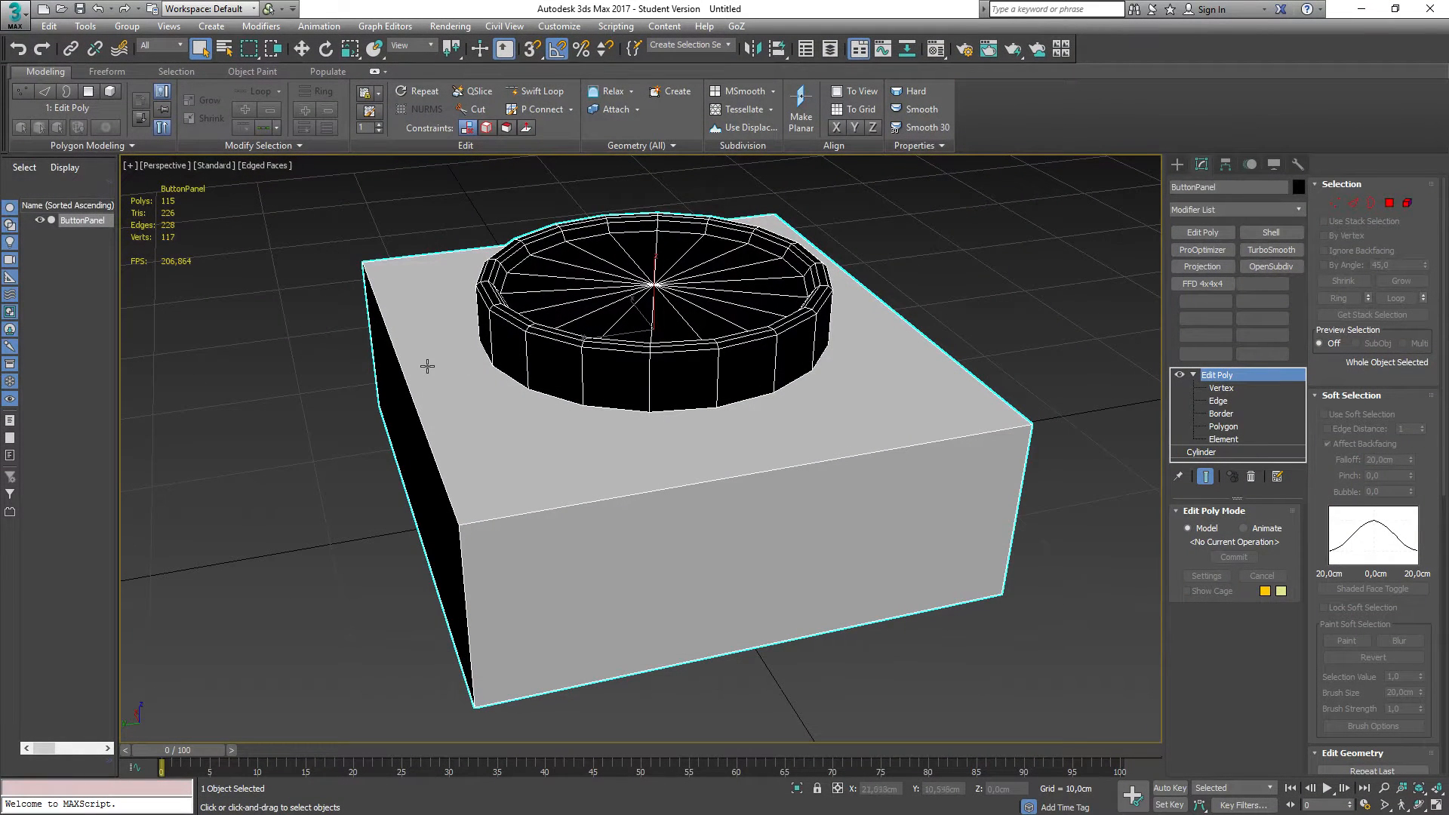
# Step: In top view, create a cylinder over the button, about 7.8 cm in radius and 18 cm tall
pyautogui.press('r')
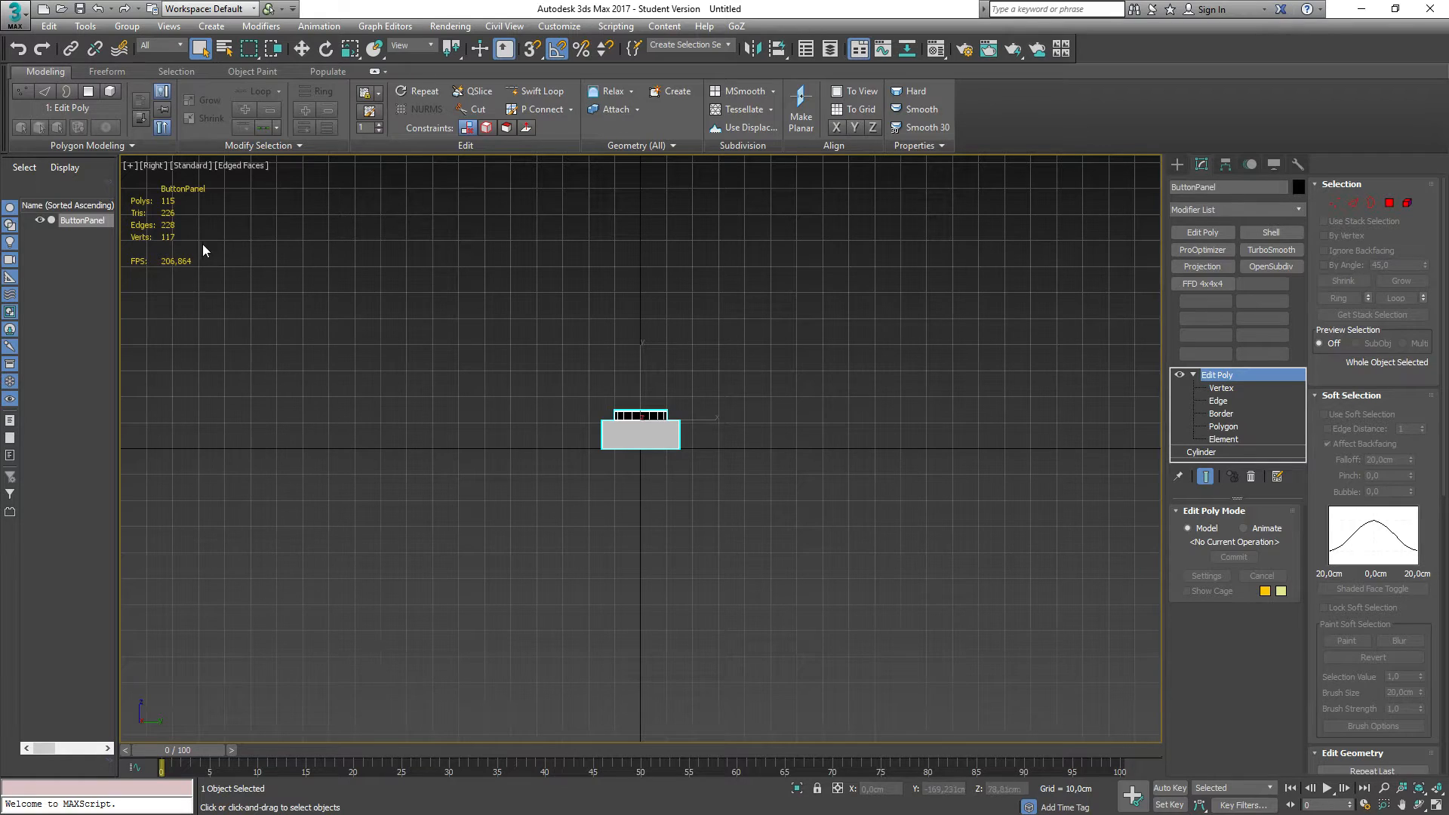
pyautogui.press('t')
pyautogui.press('z')
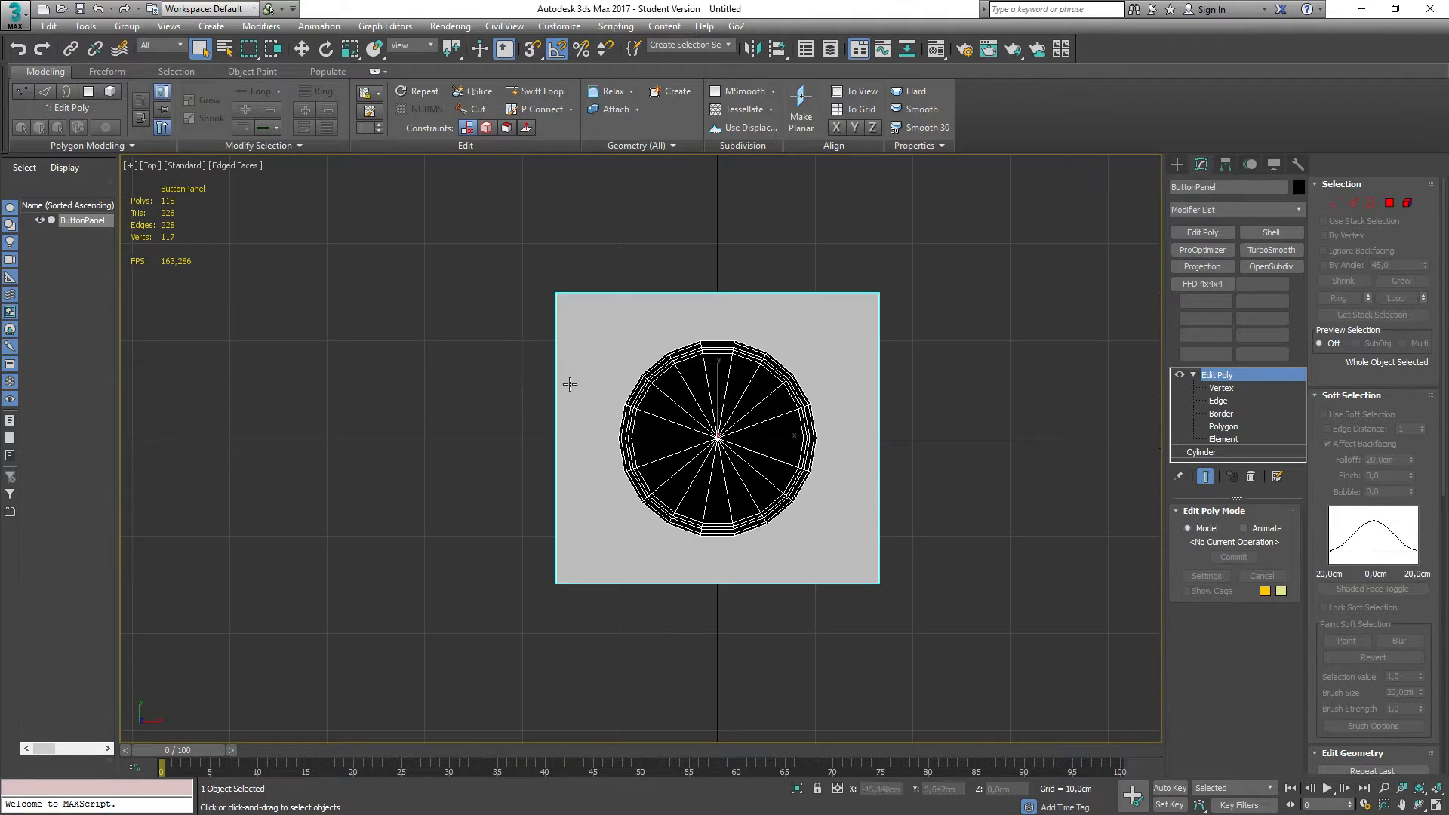
pyautogui.click(1177, 165)
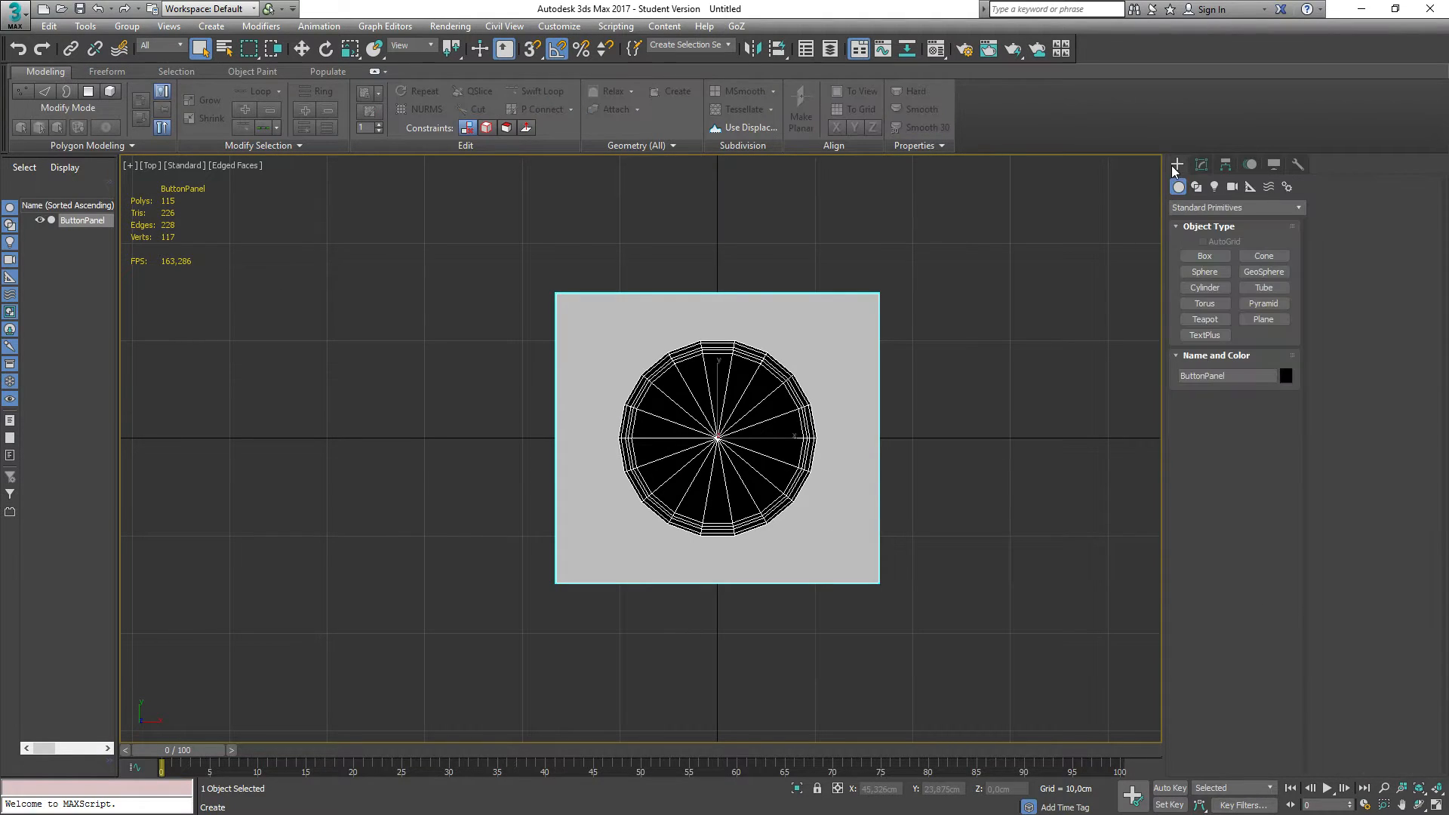
pyautogui.click(1204, 288)
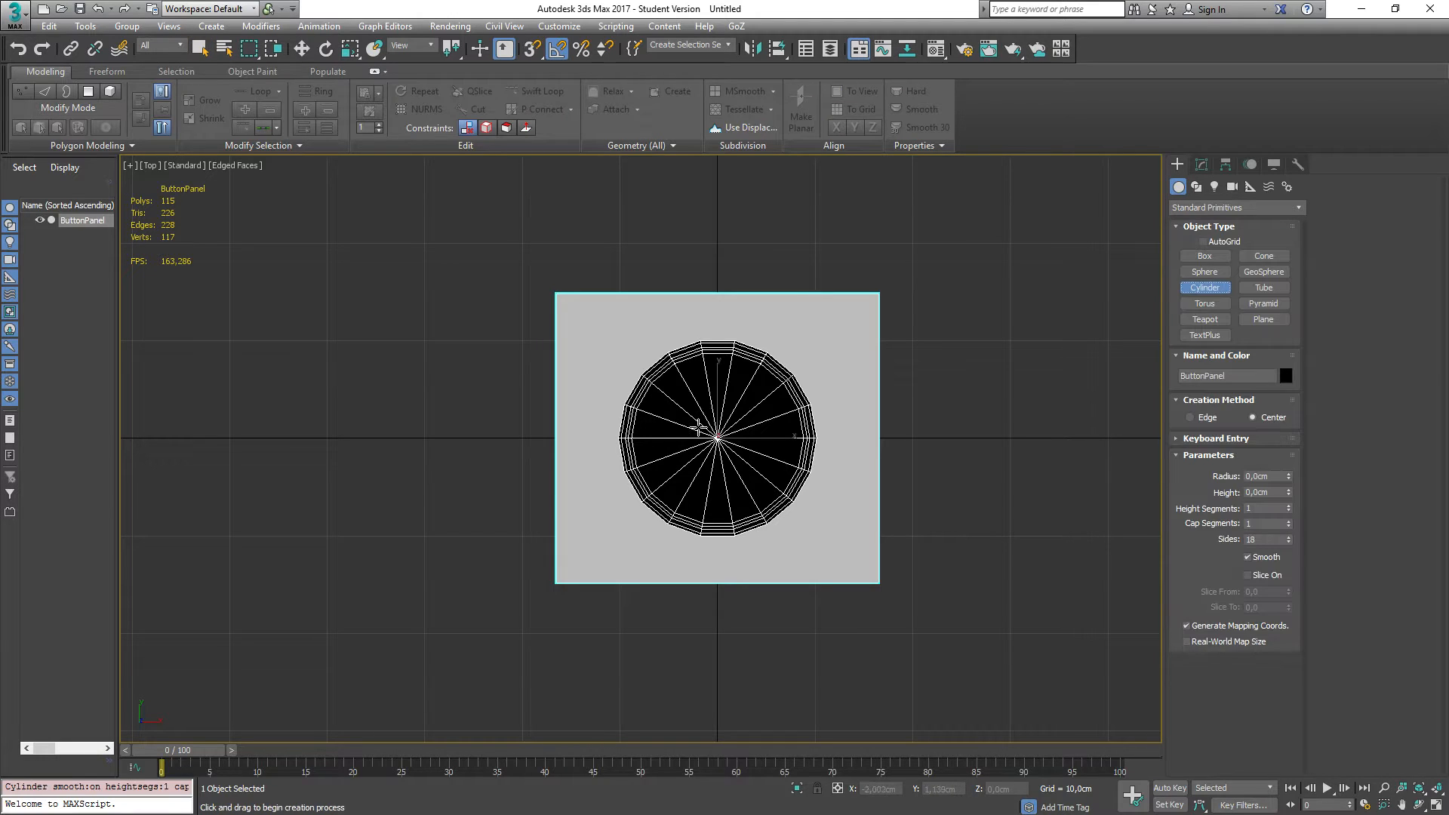
pyautogui.moveTo(670, 387); pyautogui.dragTo(734, 428)
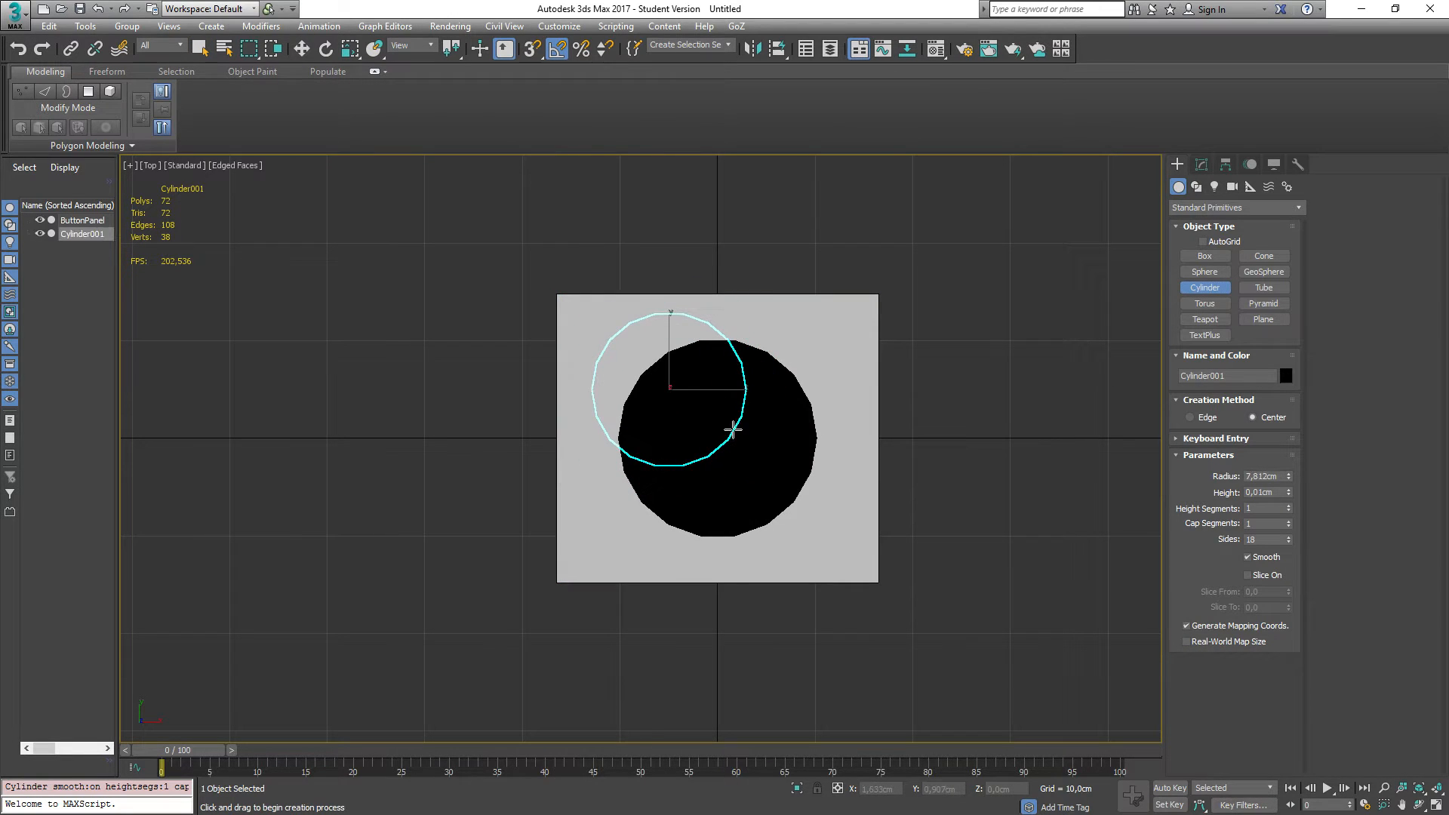
pyautogui.click(429, 334)
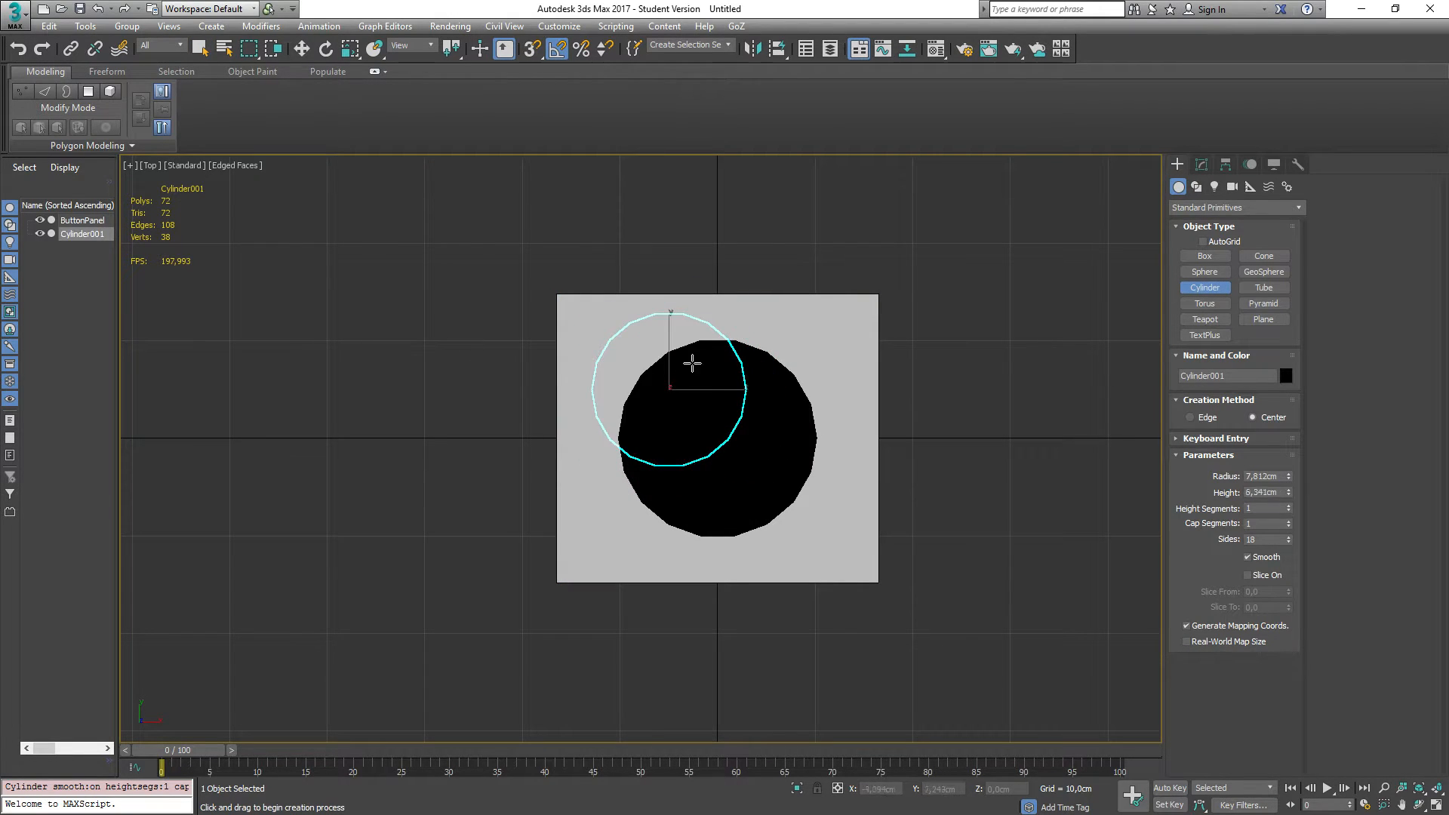
pyautogui.click(727, 273)
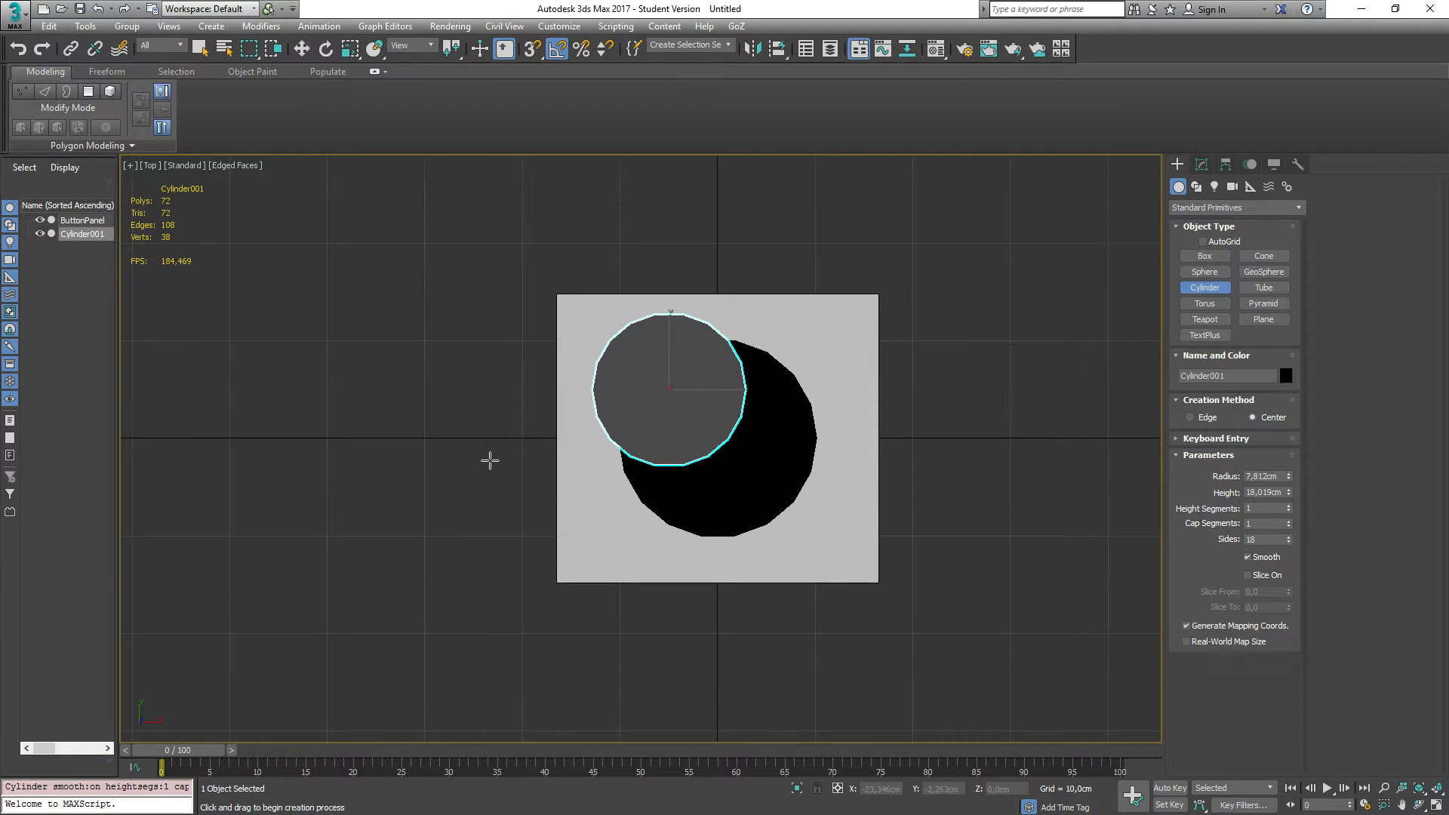
# Step: Center the new cylinder on the panel by setting its X and Y positions to 0
pyautogui.press('p')
pyautogui.keyDown('alt'); pyautogui.moveTo(446, 482); pyautogui.dragTo(385, 433, button='middle'); pyautogui.keyUp('alt')
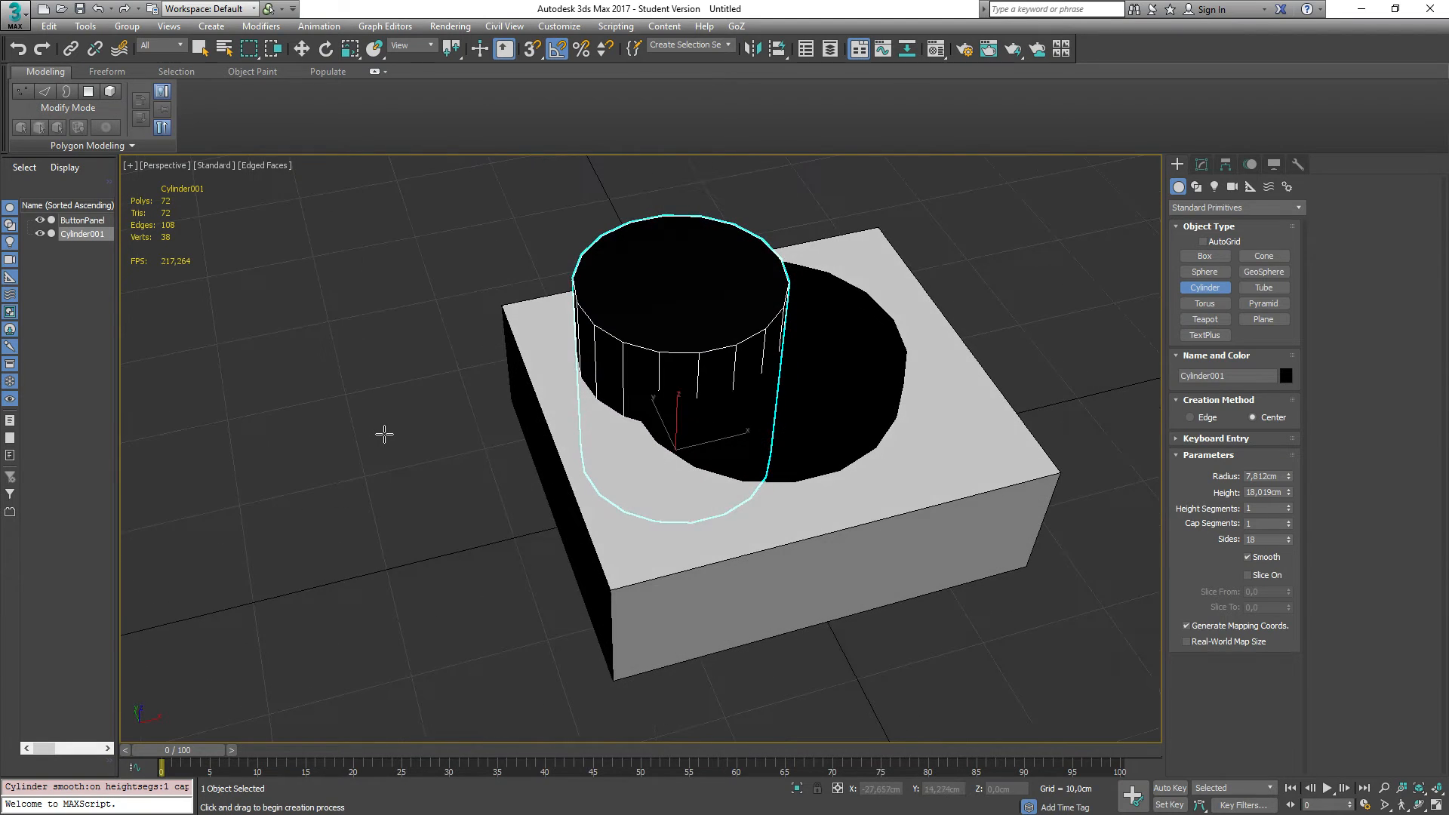
pyautogui.rightClick(679, 308)
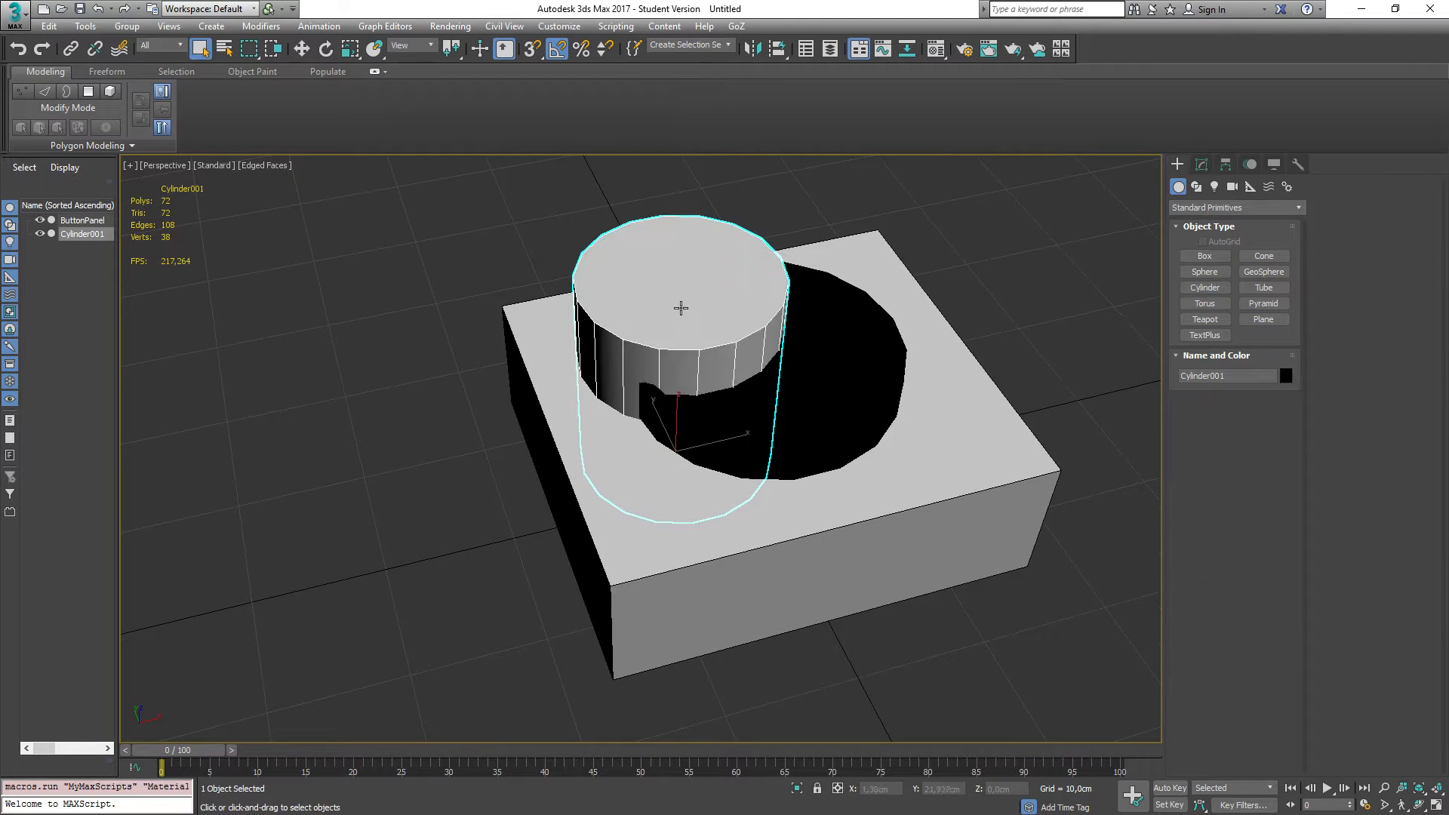
pyautogui.press('w')
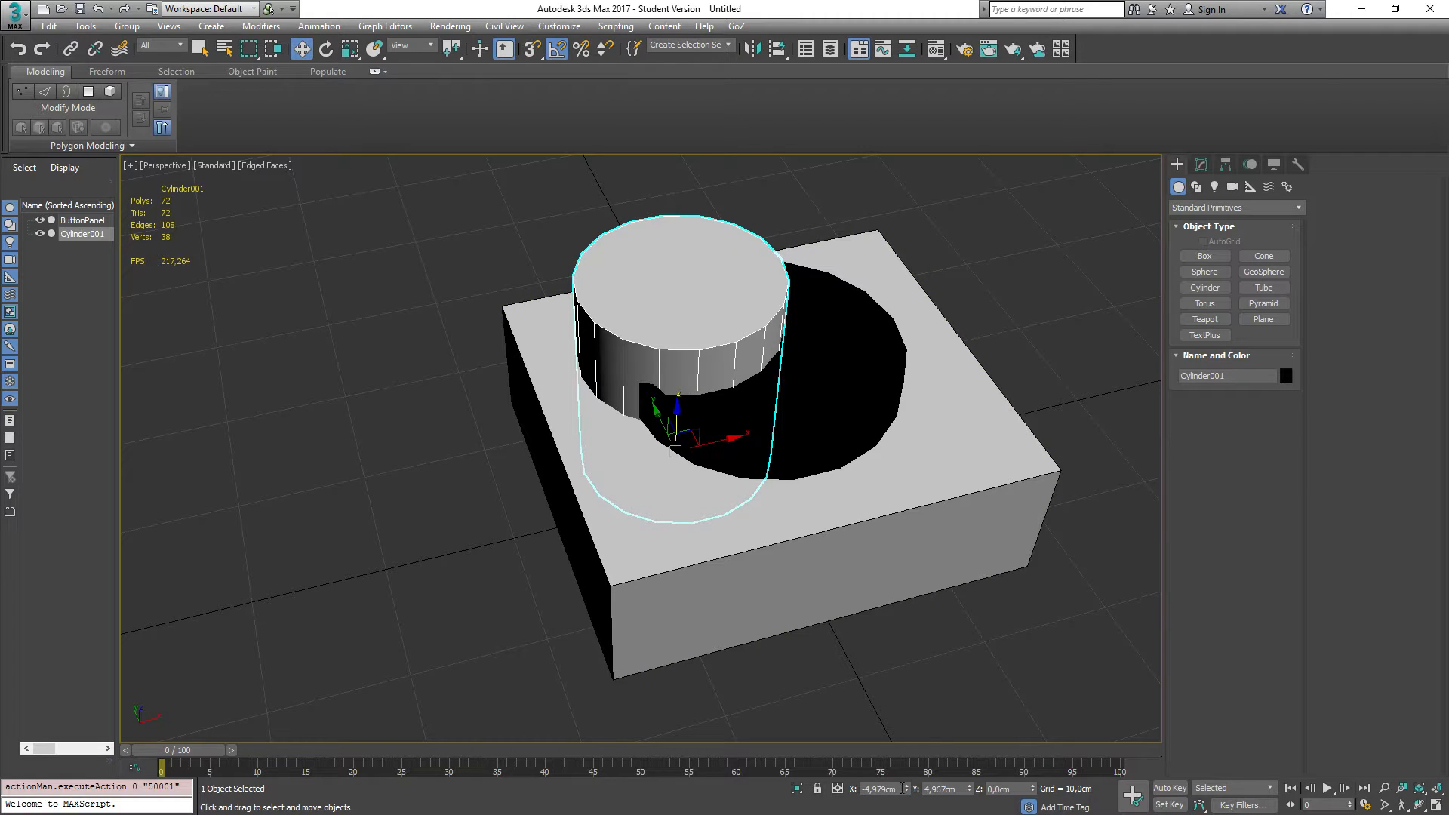
pyautogui.rightClick(908, 789)
pyautogui.rightClick(970, 789)
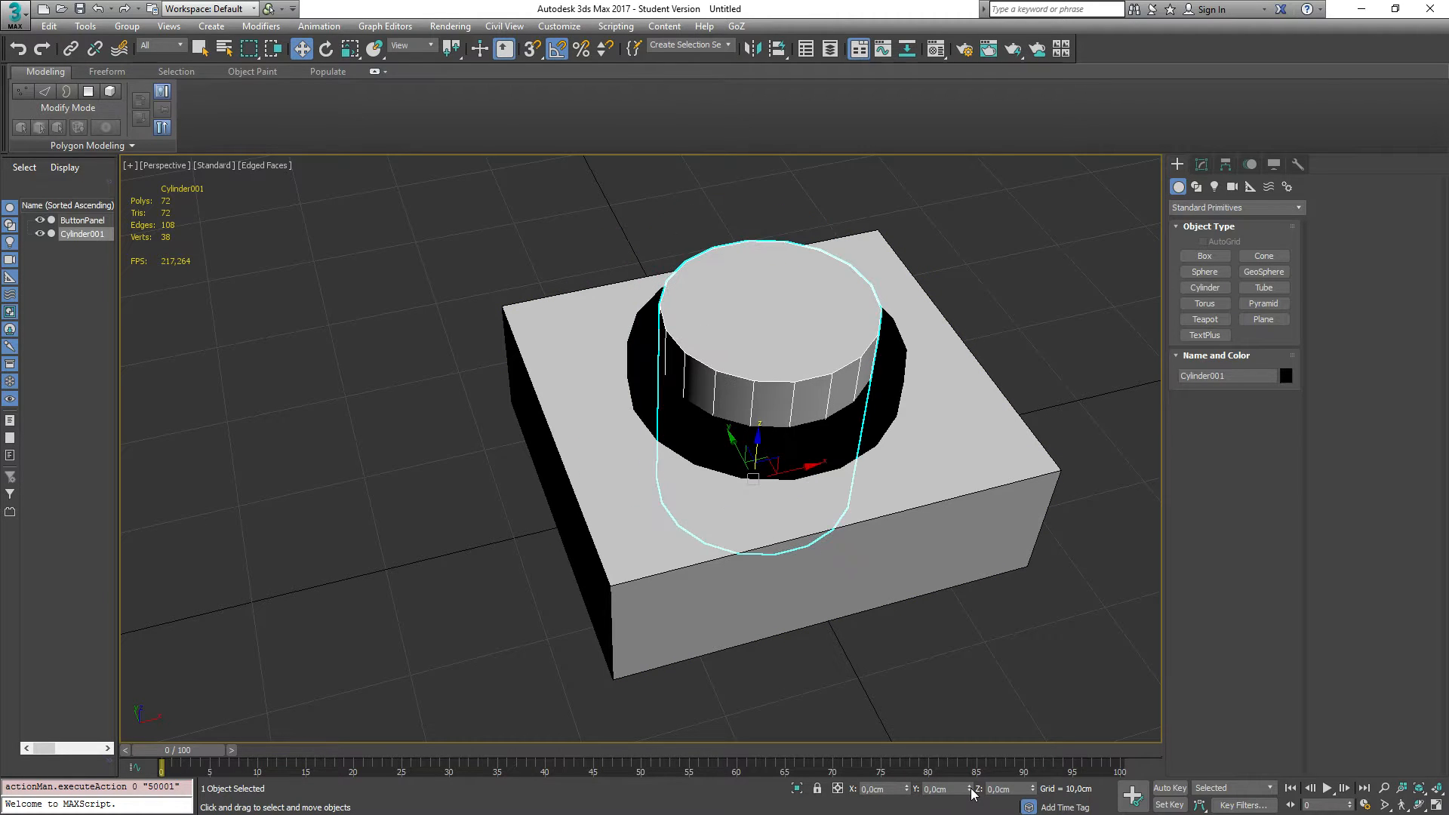
# Step: Set the button panel's dark material diffuse colour to a grey of RGB 40, 40, 40
pyautogui.keyDown('alt'); pyautogui.moveTo(469, 508); pyautogui.dragTo(433, 587, button='middle'); pyautogui.keyUp('alt')
pyautogui.keyDown('alt'); pyautogui.moveTo(415, 512); pyautogui.dragTo(456, 425, button='middle'); pyautogui.keyUp('alt')
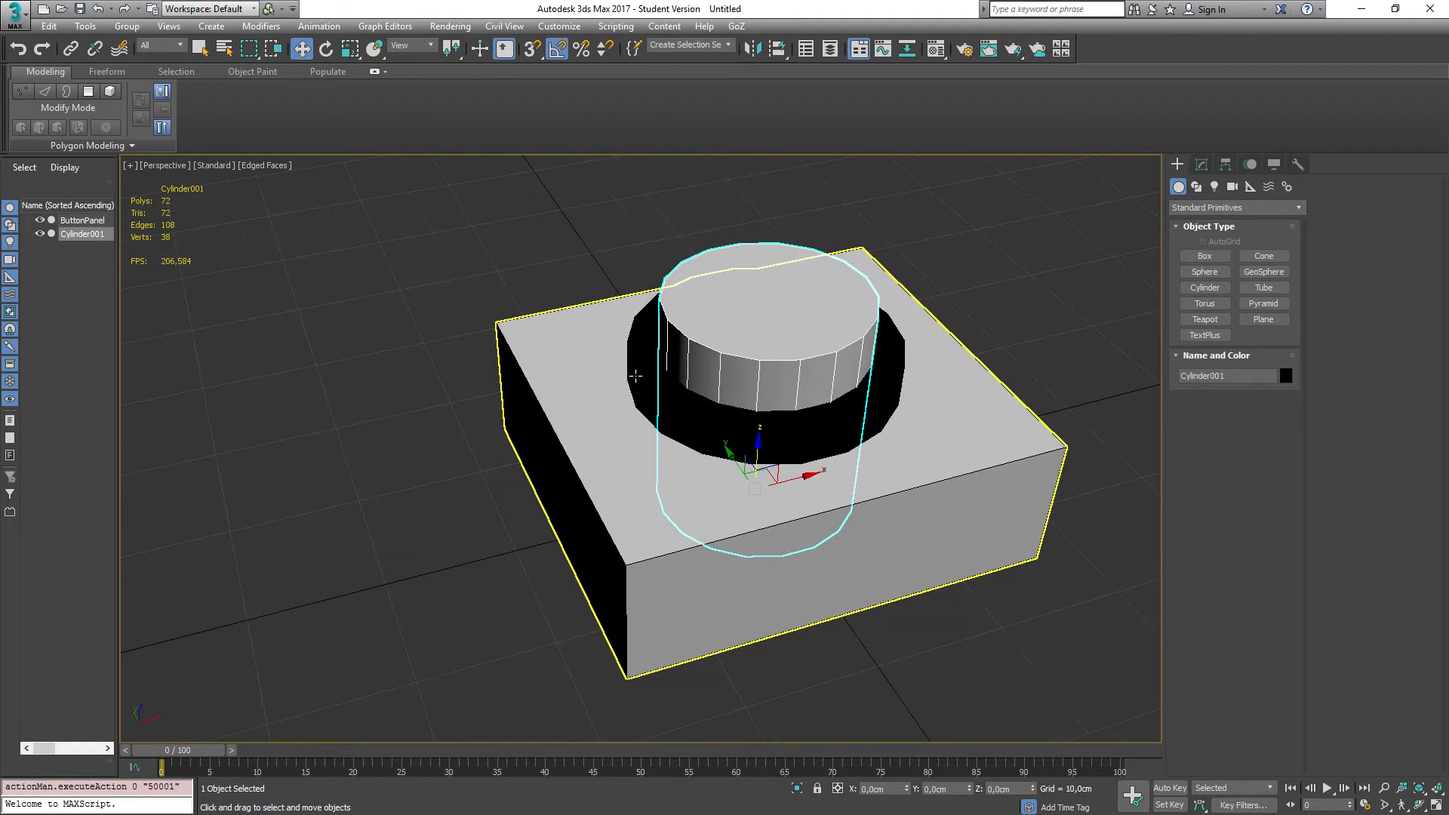
pyautogui.click(631, 373)
pyautogui.click(461, 465)
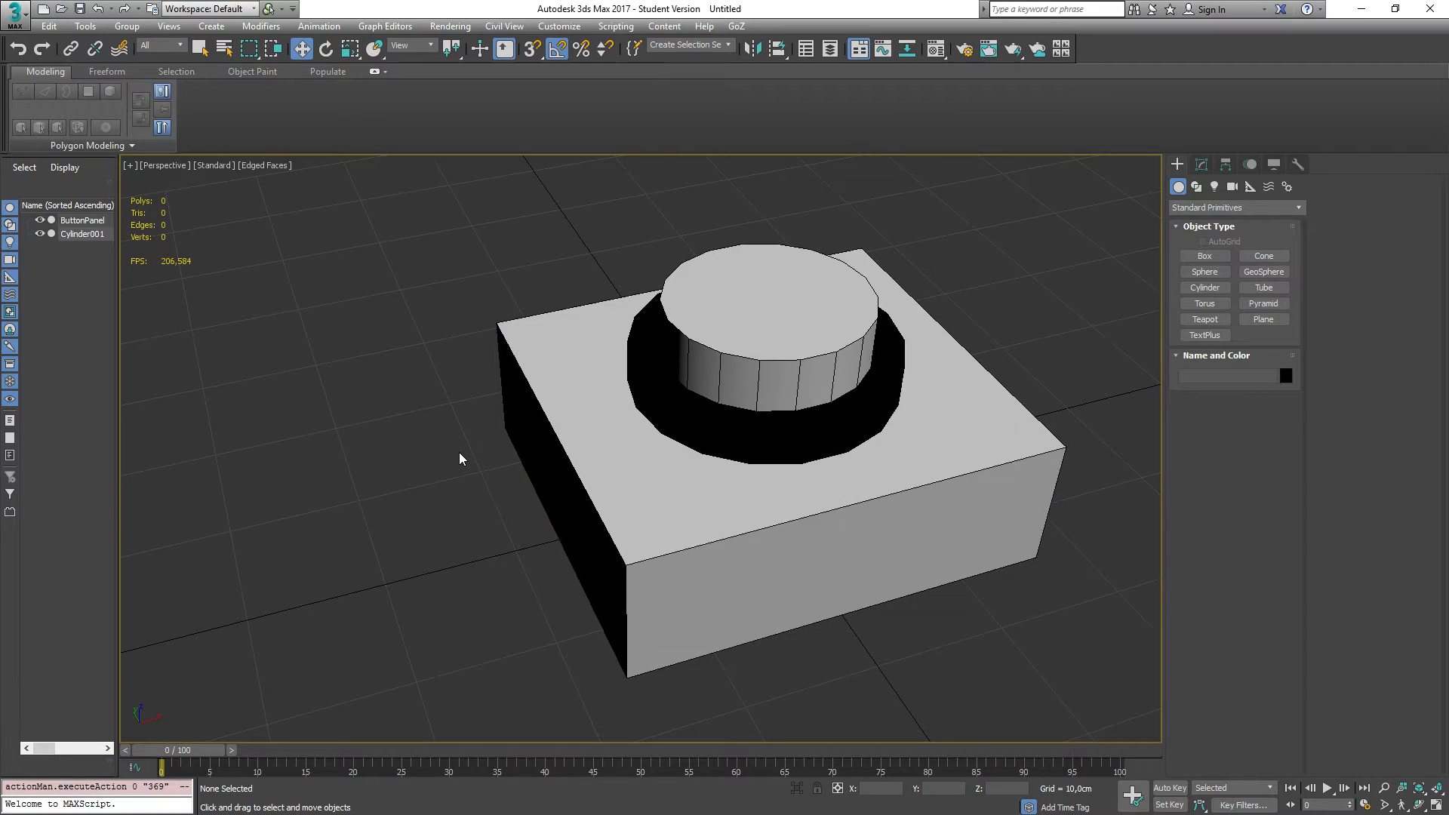
pyautogui.keyDown('alt'); pyautogui.moveTo(460, 459); pyautogui.dragTo(450, 483, button='middle'); pyautogui.keyUp('alt')
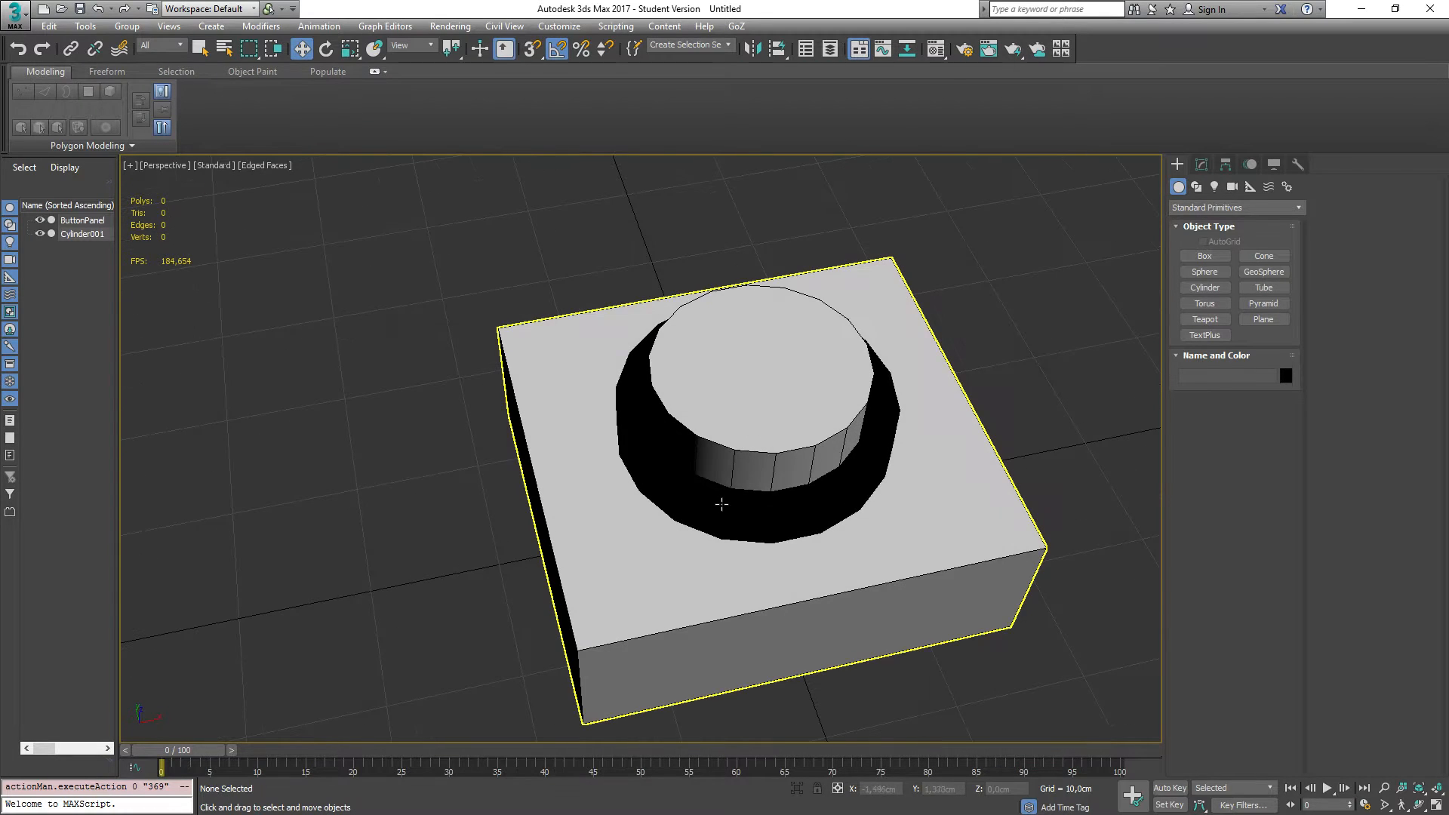
pyautogui.click(717, 501)
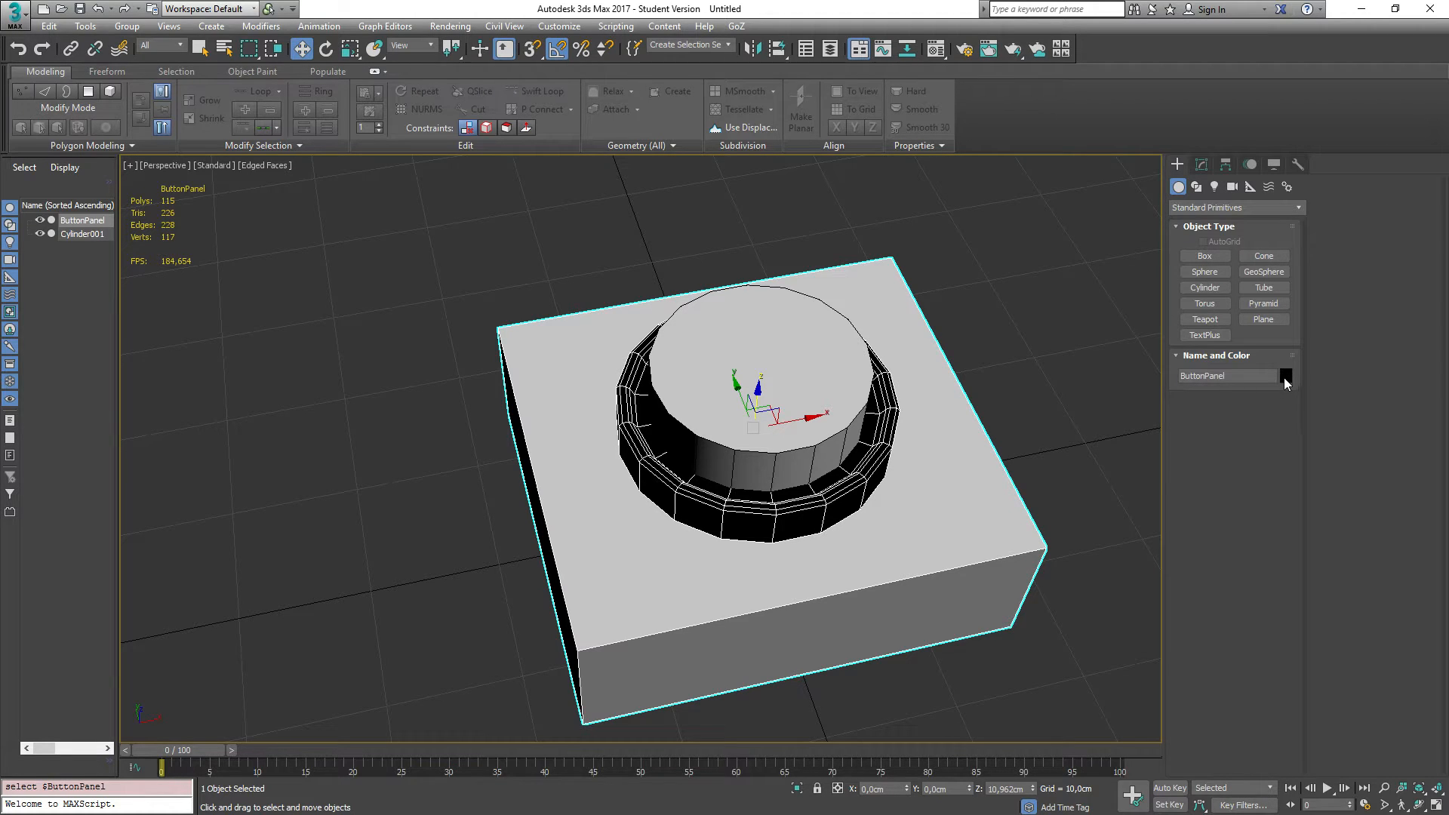
pyautogui.press('m')
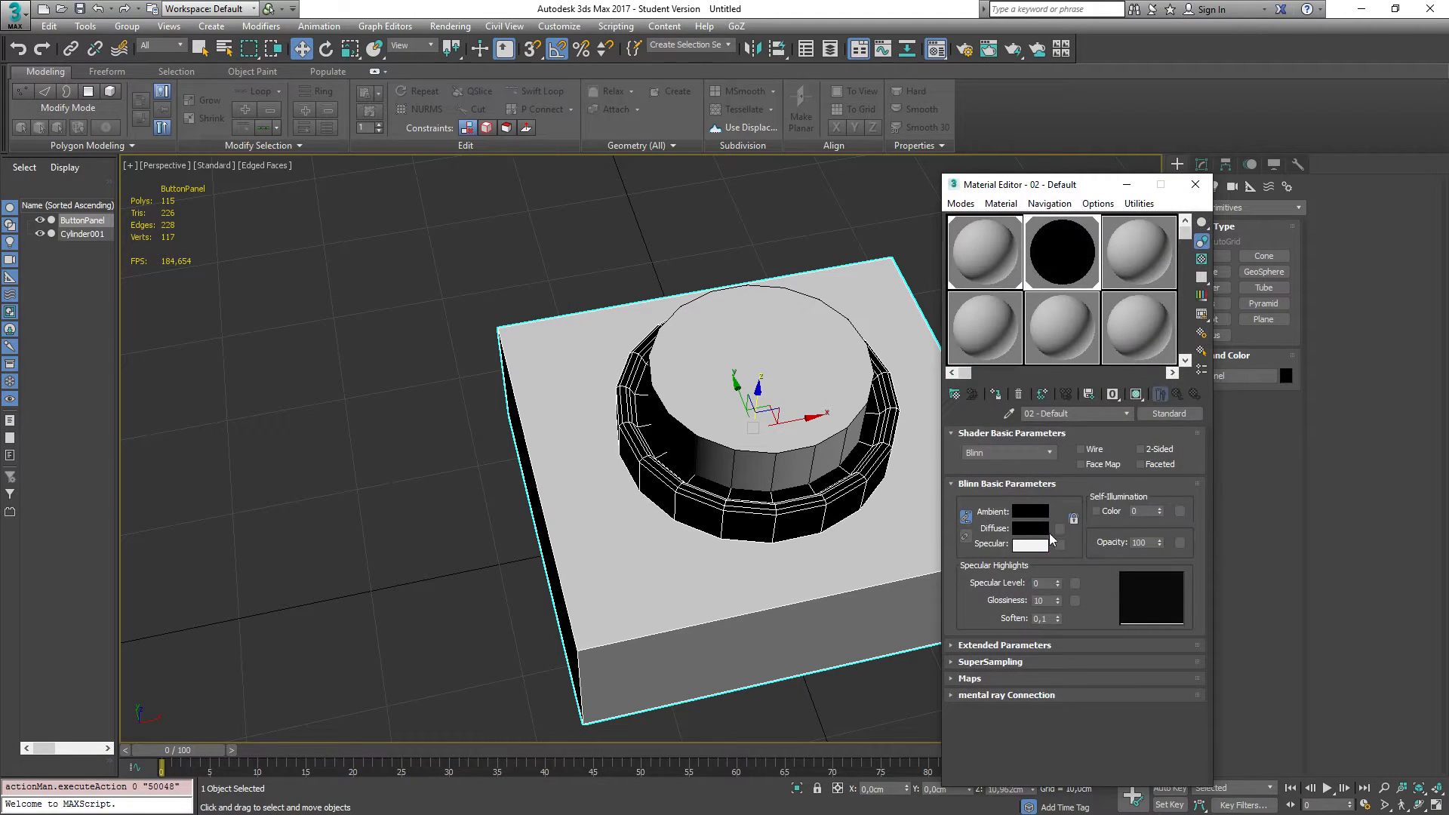
pyautogui.click(1028, 529)
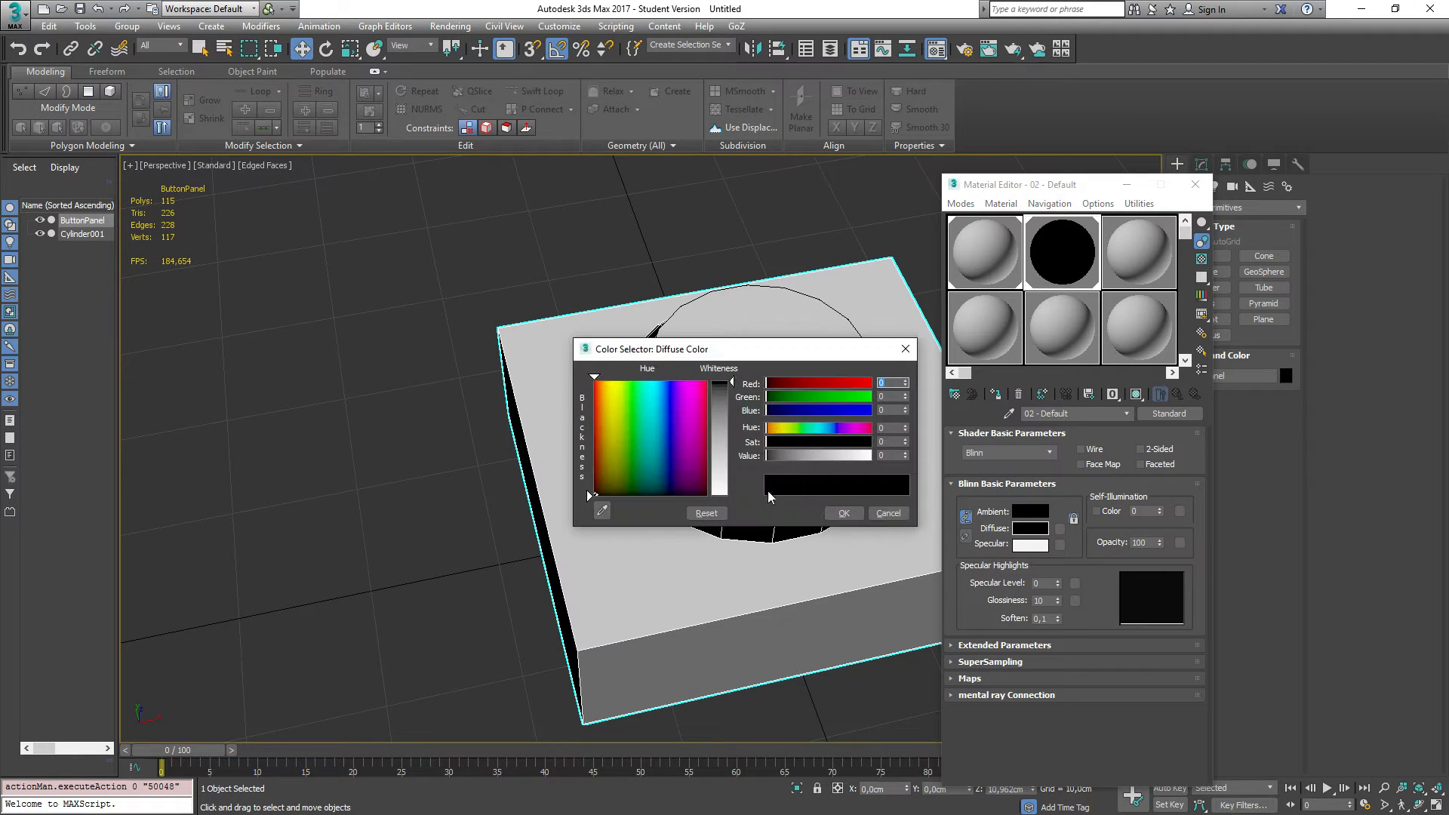
pyautogui.click(783, 458)
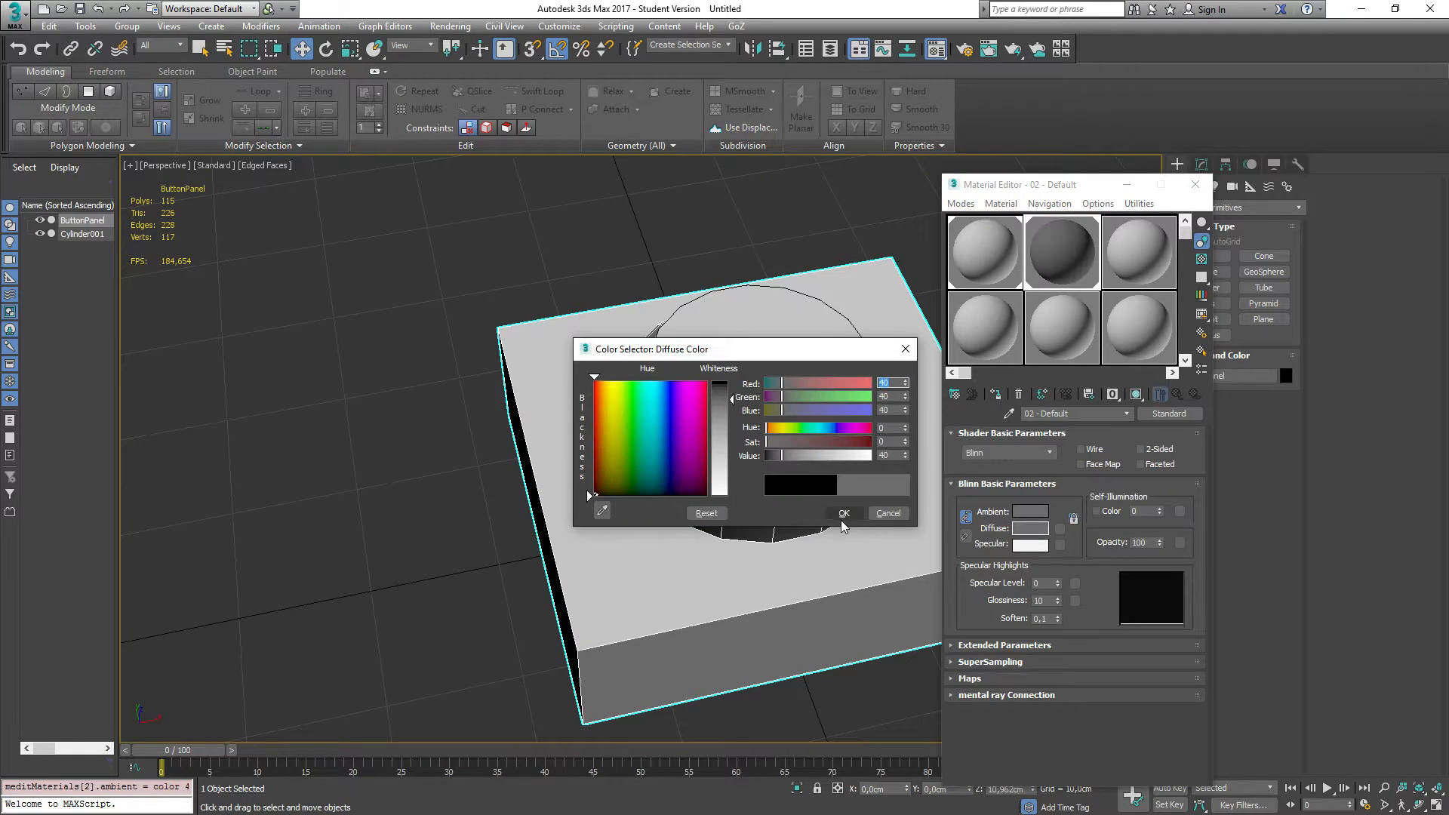
pyautogui.click(843, 516)
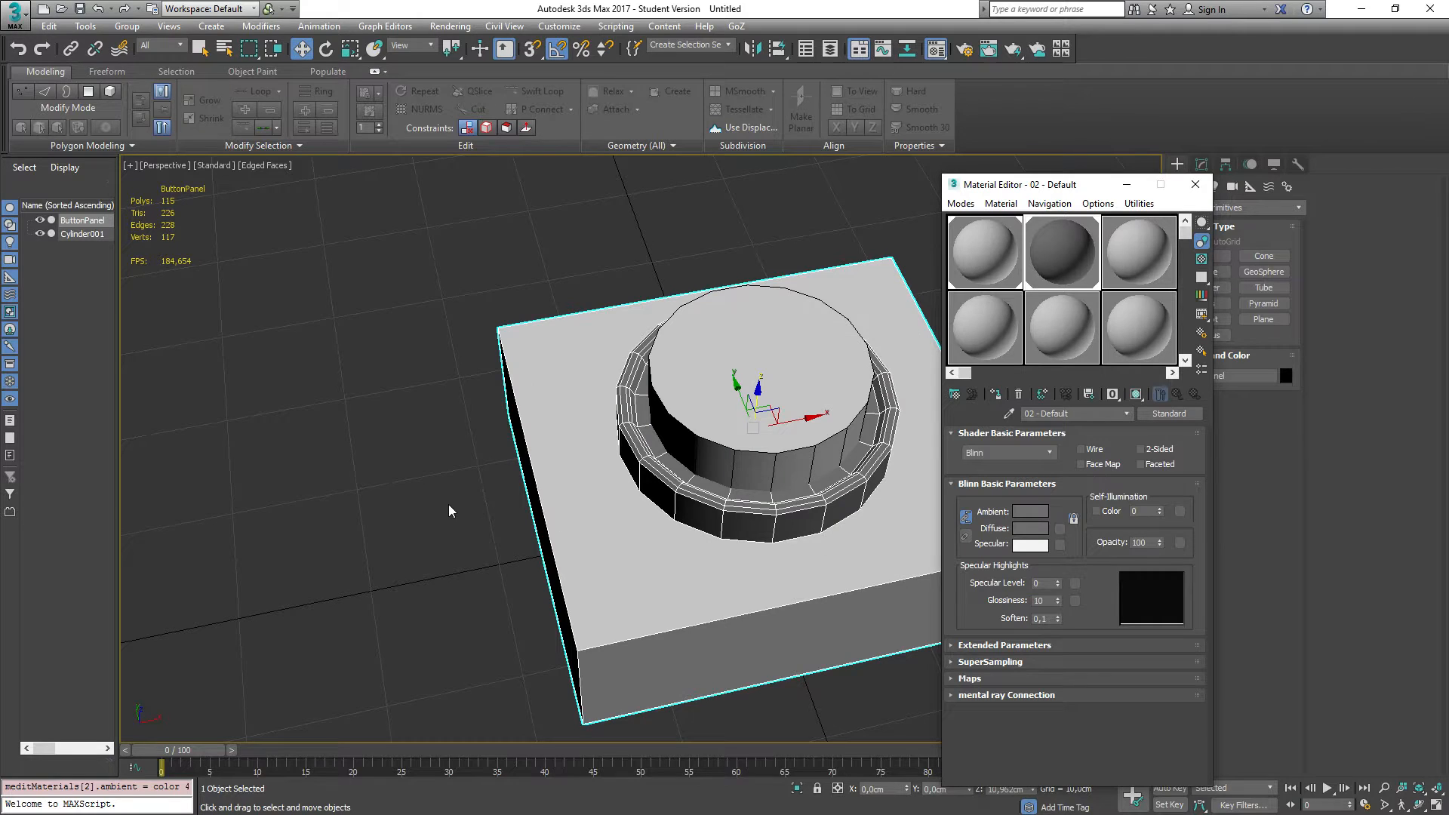
pyautogui.click(1196, 184)
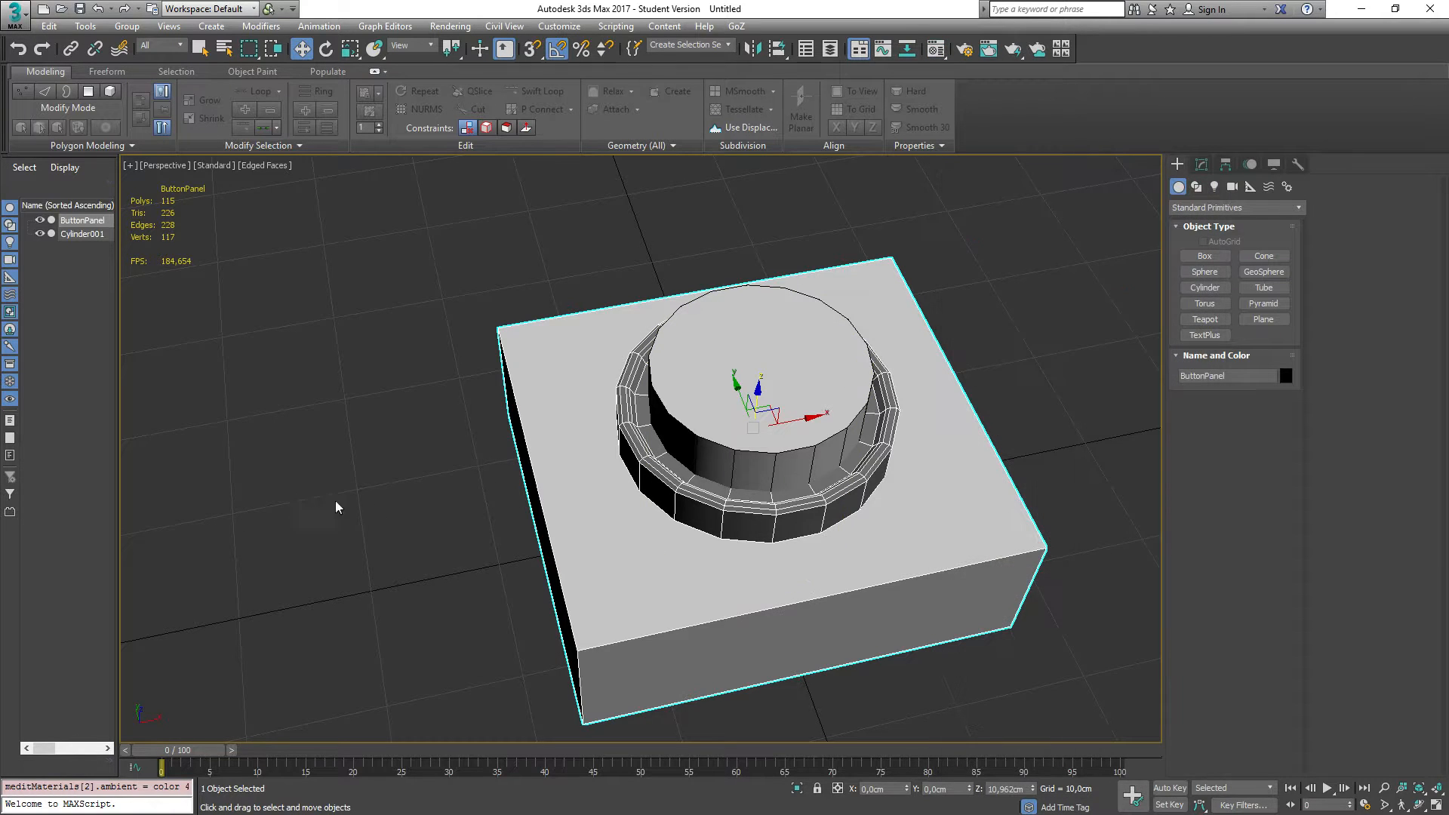
pyautogui.moveTo(374, 564)
pyautogui.keyDown('alt'); pyautogui.mouseDown(button='middle')
pyautogui.moveTo(362, 604)
pyautogui.moveTo(382, 546)
pyautogui.mouseUp(button='middle'); pyautogui.keyUp('alt')
pyautogui.press('r')
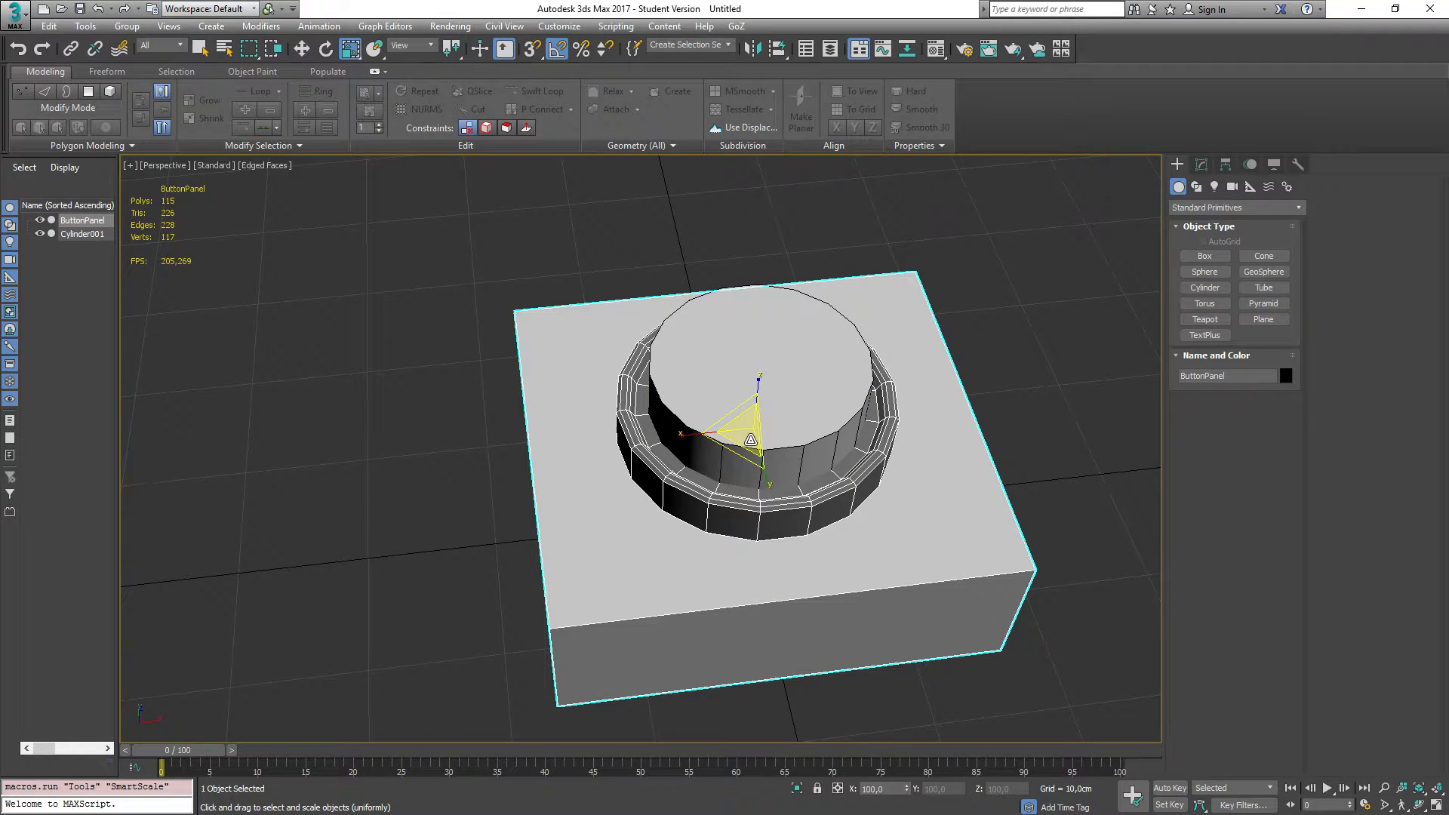
pyautogui.moveTo(750, 440); pyautogui.dragTo(752, 447)
pyautogui.hotkey('ctrl', 'z')
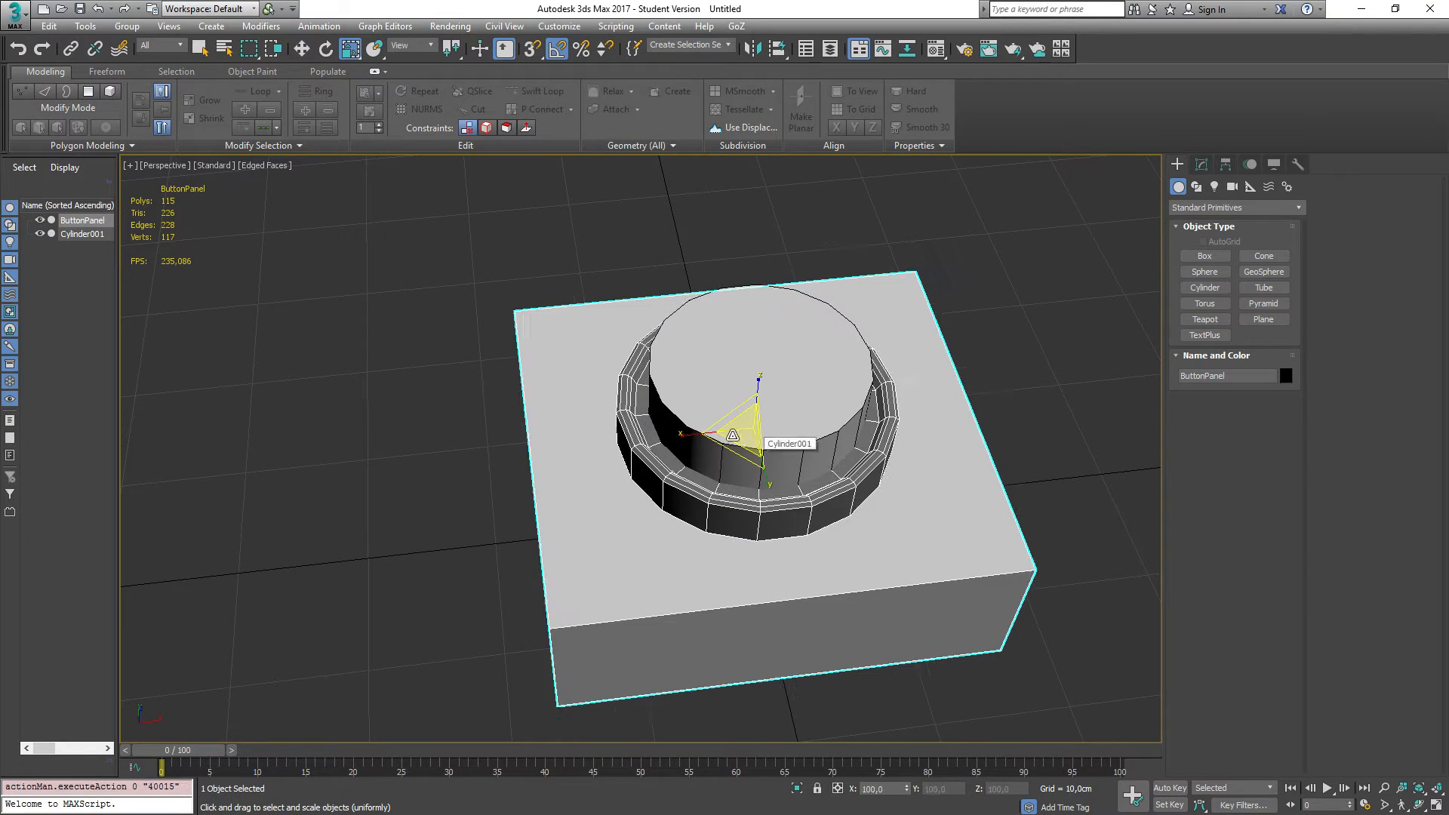
# Step: Scale the cylinder to about 114.5% in width and about 90% in height
pyautogui.click(732, 528)
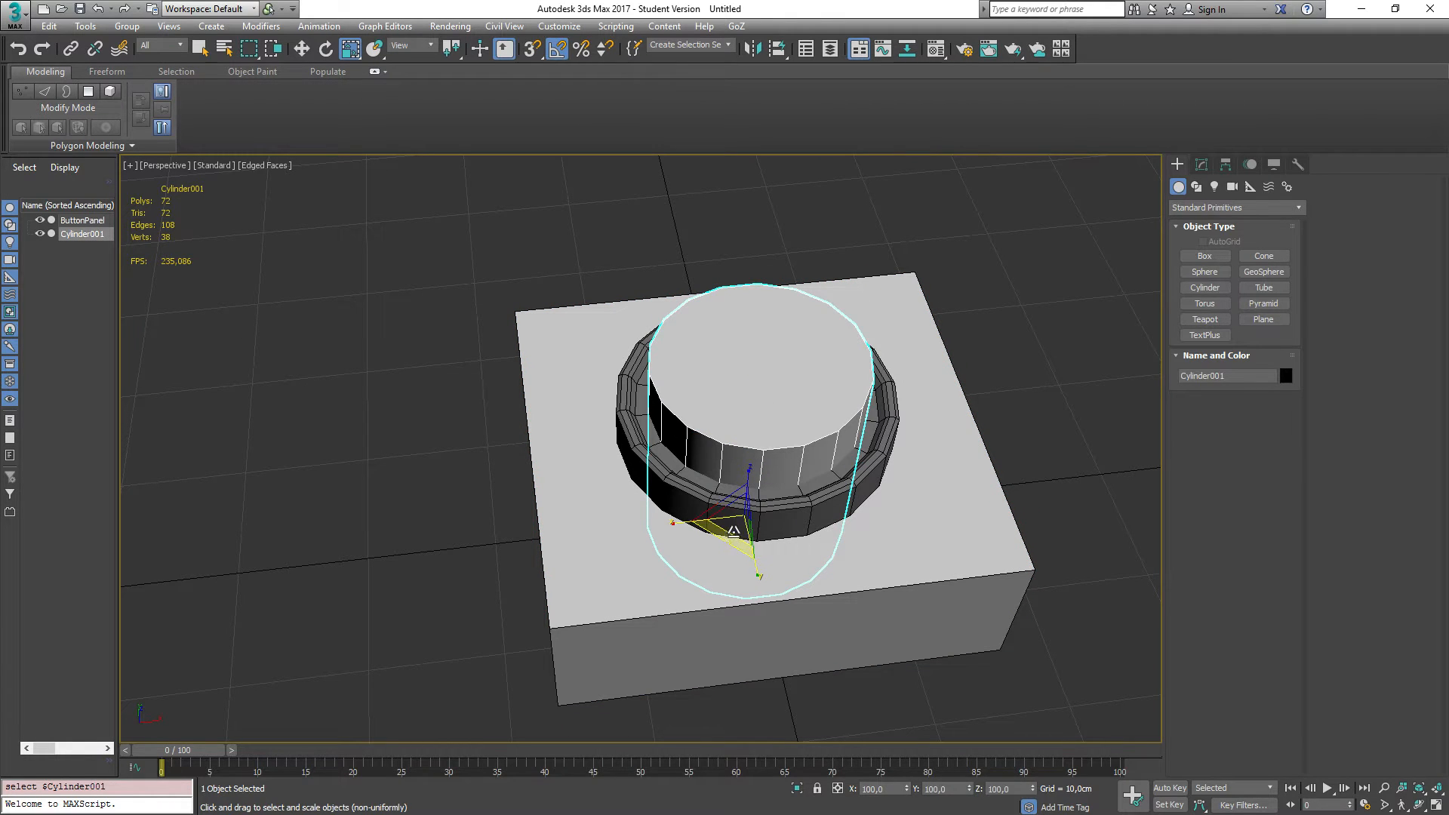
pyautogui.moveTo(733, 531); pyautogui.dragTo(735, 514)
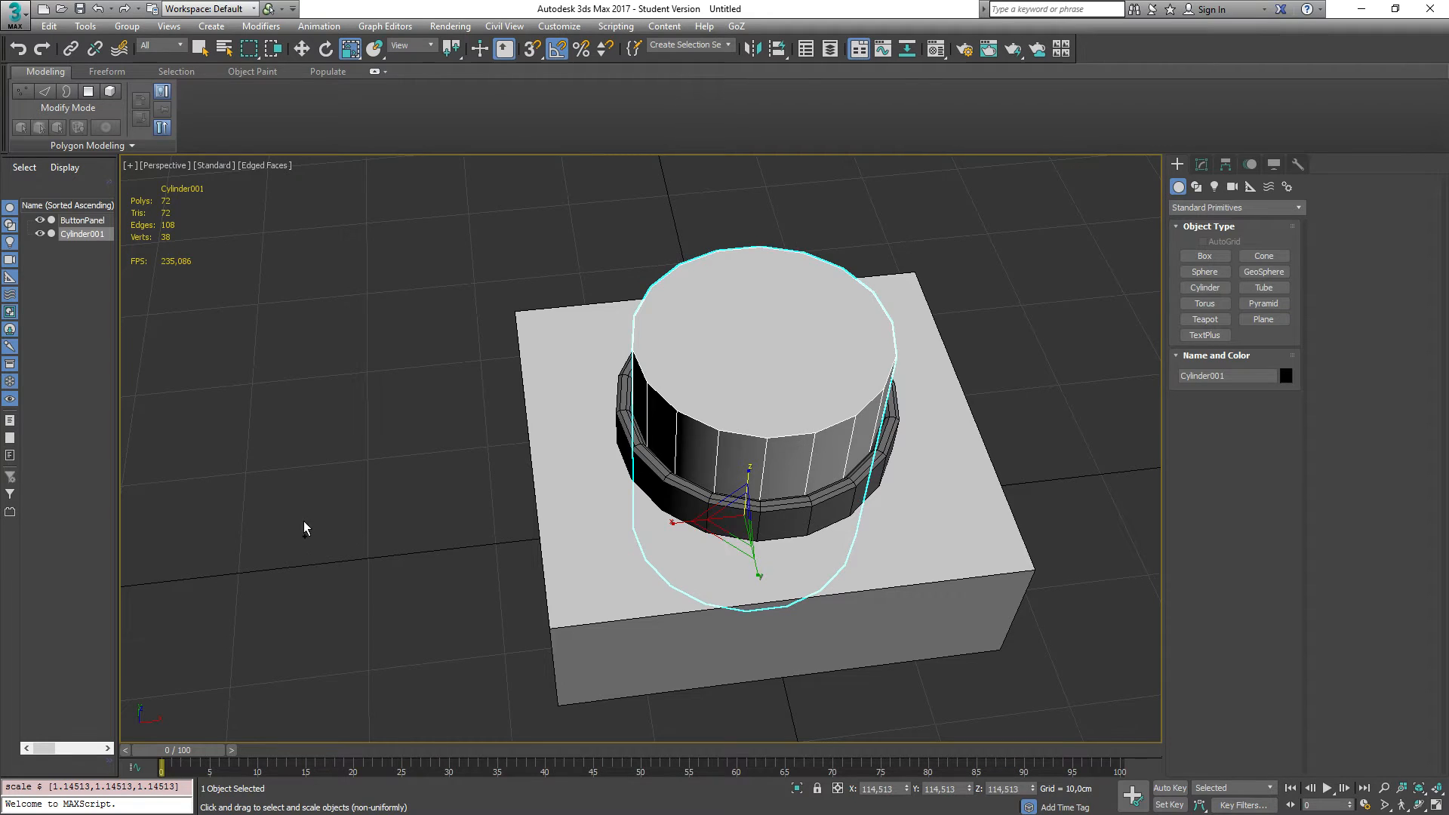
pyautogui.keyDown('alt'); pyautogui.moveTo(304, 528); pyautogui.dragTo(282, 476, button='middle'); pyautogui.keyUp('alt')
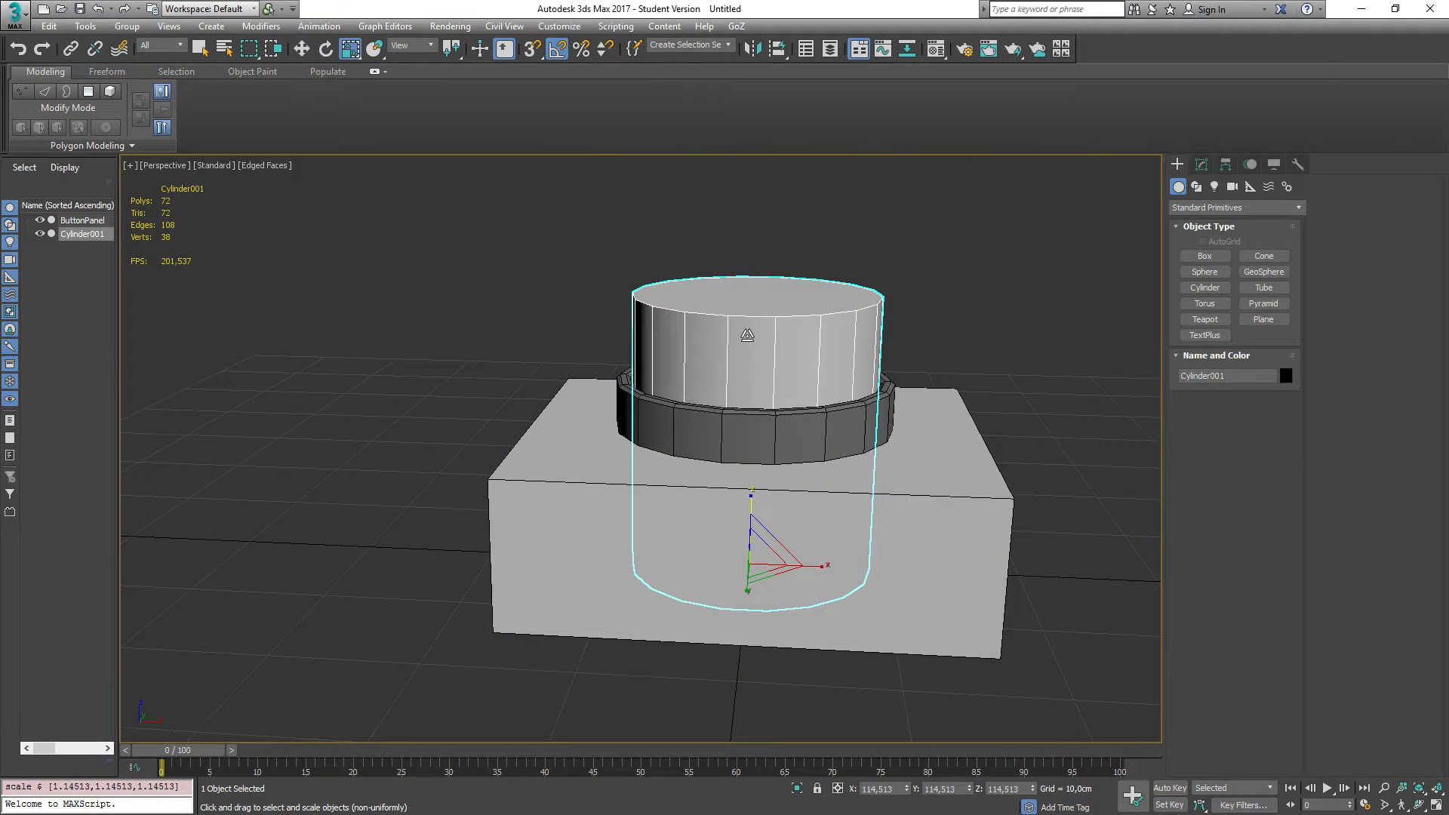
pyautogui.moveTo(752, 501); pyautogui.dragTo(751, 516)
pyautogui.keyDown('alt'); pyautogui.moveTo(373, 447); pyautogui.dragTo(423, 495, button='middle'); pyautogui.keyUp('alt')
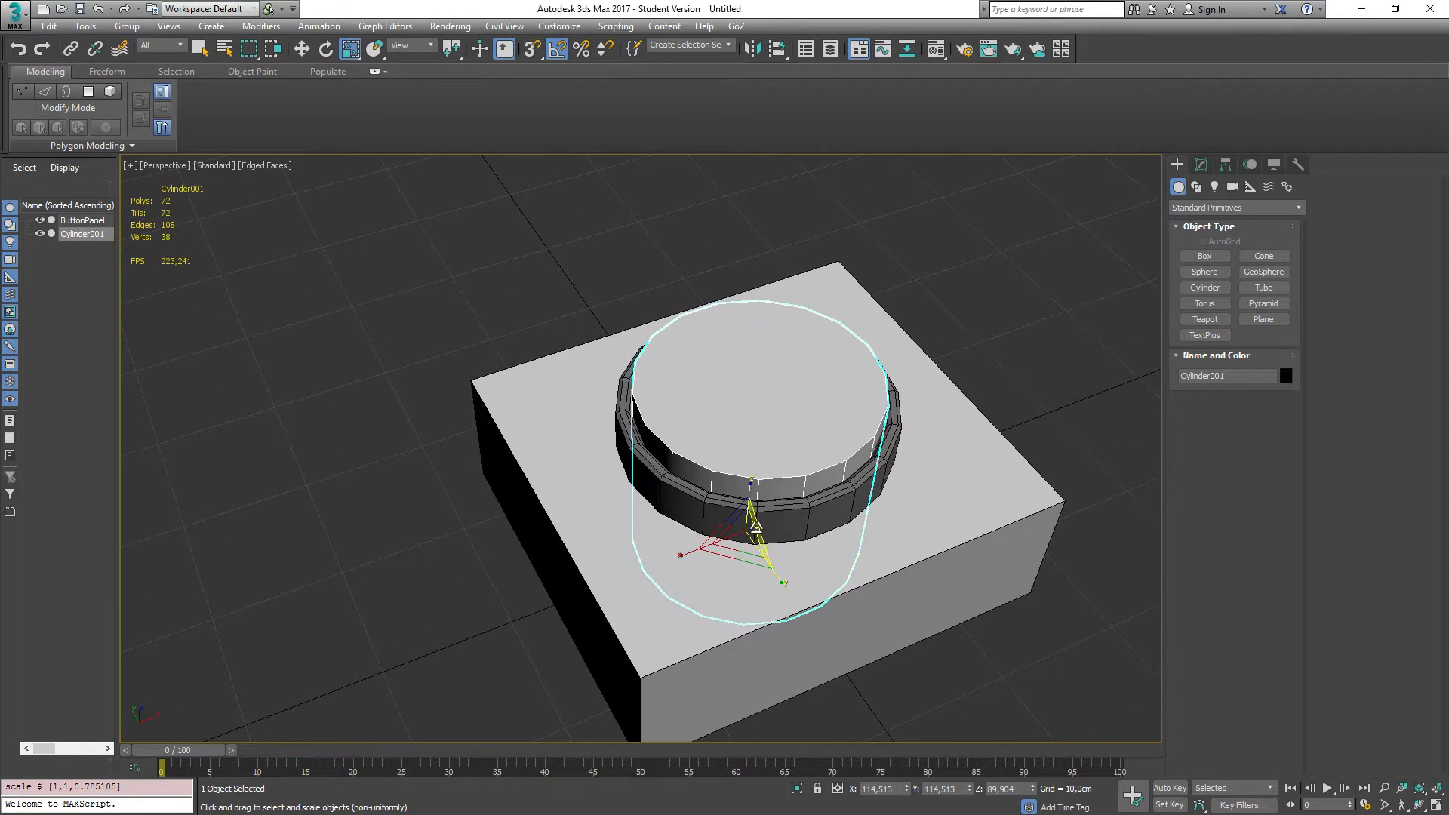
# Step: Move the cylinder up to a height of about 6.9 cm above the panel
pyautogui.press('w')
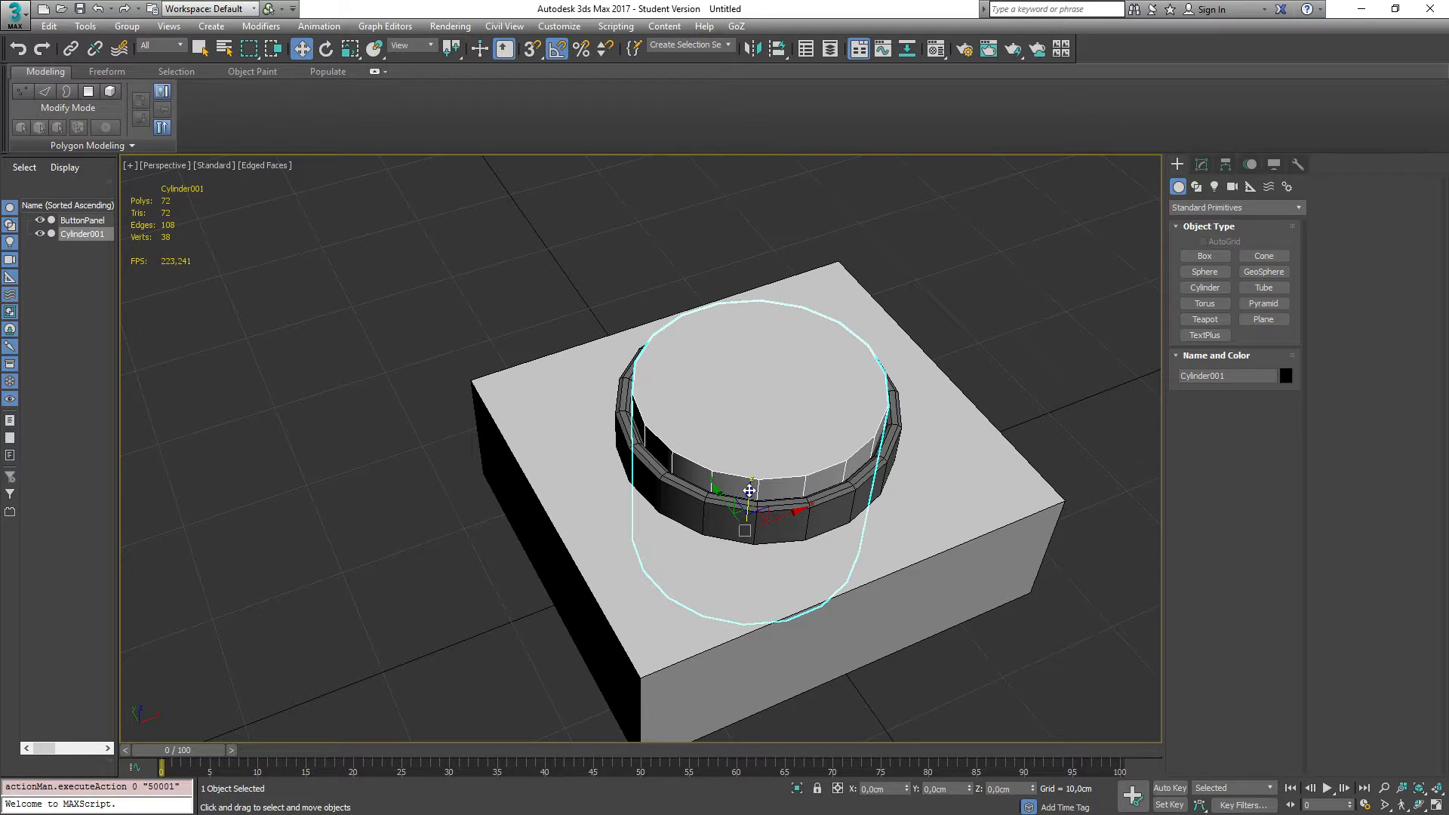
pyautogui.moveTo(749, 490); pyautogui.dragTo(753, 432)
pyautogui.keyDown('alt'); pyautogui.moveTo(450, 556); pyautogui.dragTo(414, 491, button='middle'); pyautogui.keyUp('alt')
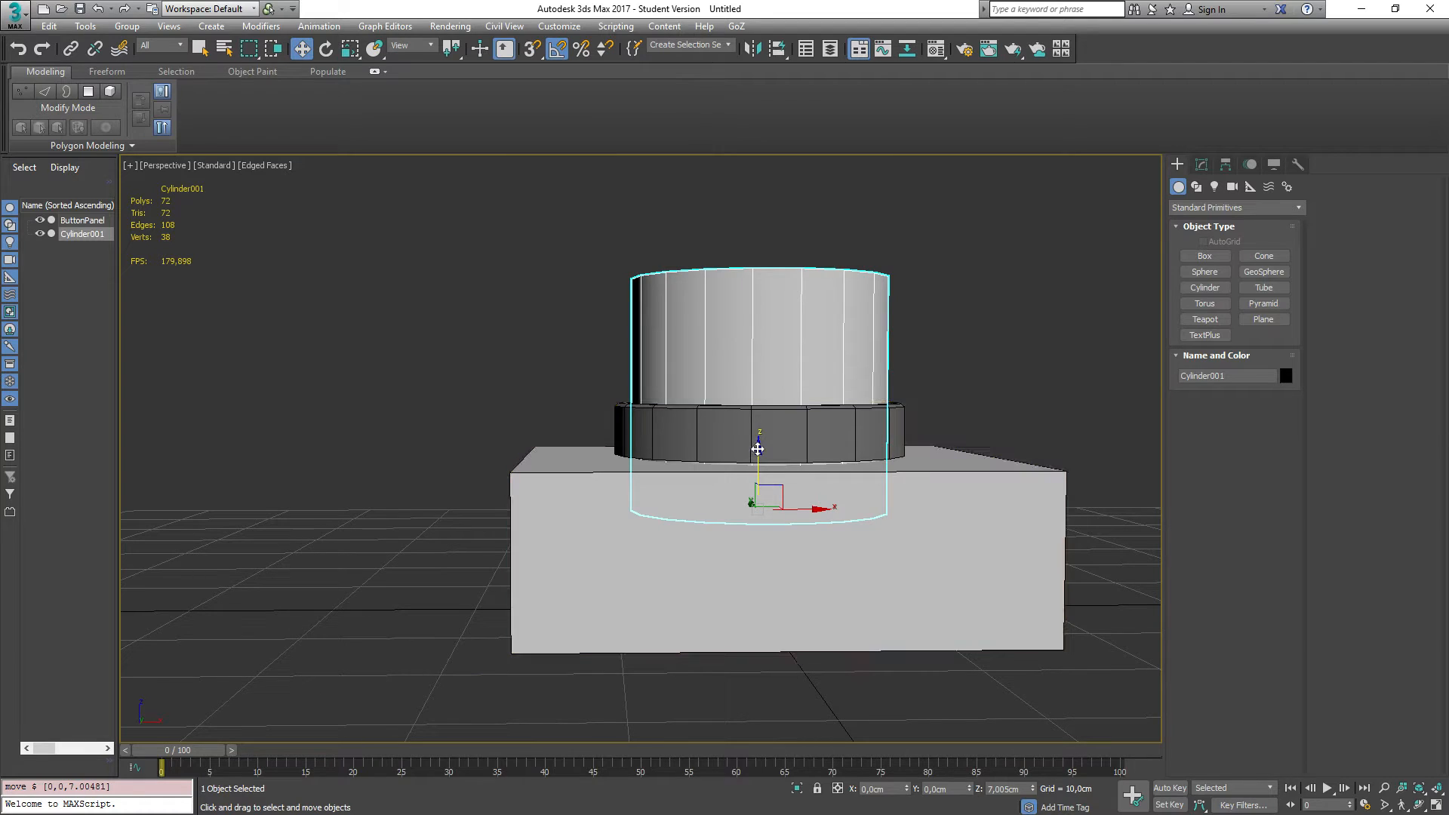
pyautogui.moveTo(755, 448); pyautogui.dragTo(756, 451)
pyautogui.keyDown('alt'); pyautogui.moveTo(458, 445); pyautogui.dragTo(481, 517, button='middle'); pyautogui.keyUp('alt')
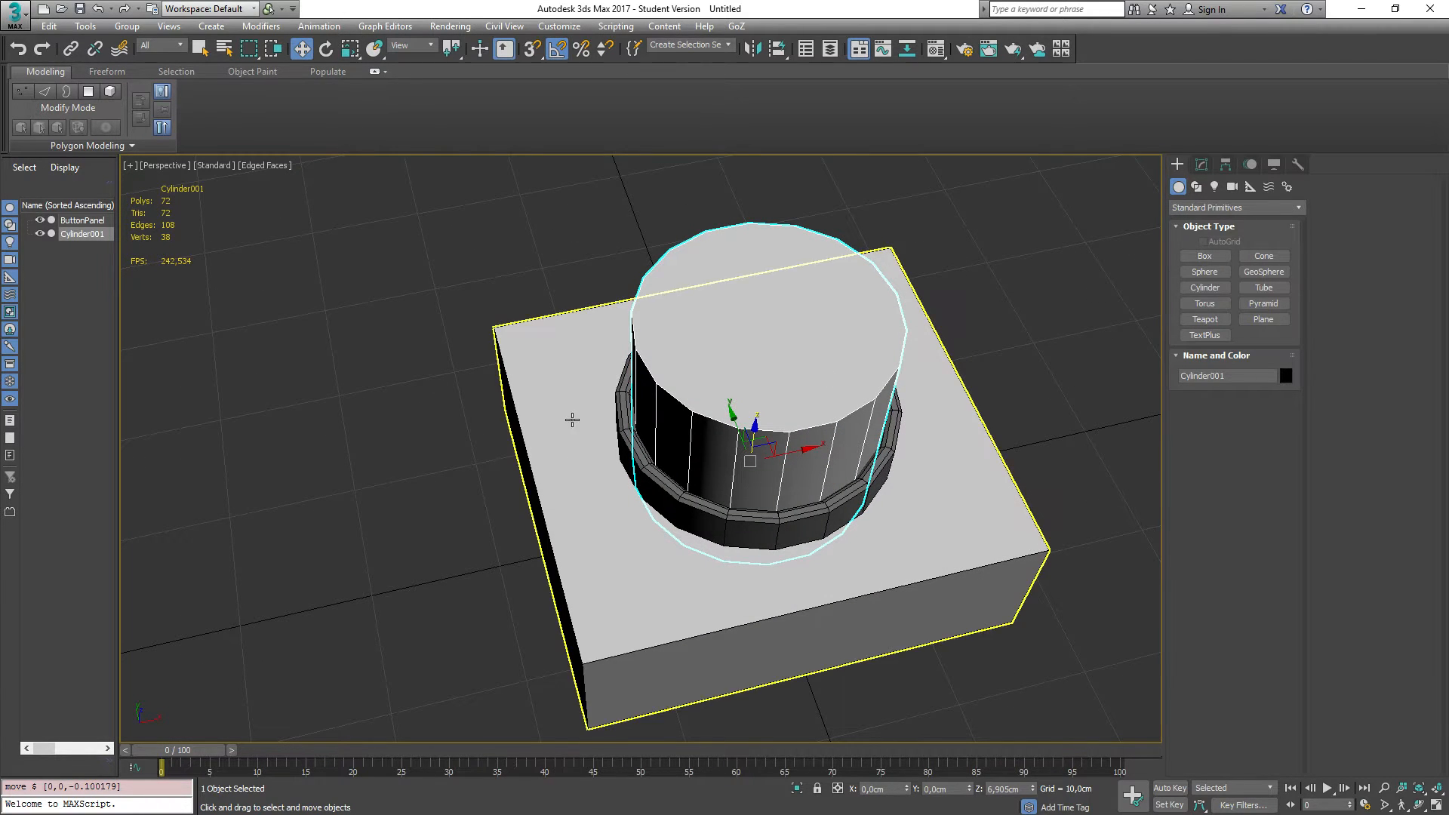
# Step: Set the third material slot's diffuse colour to red, about RGB 150, 7, 7
pyautogui.press('m')
pyautogui.click(1141, 265)
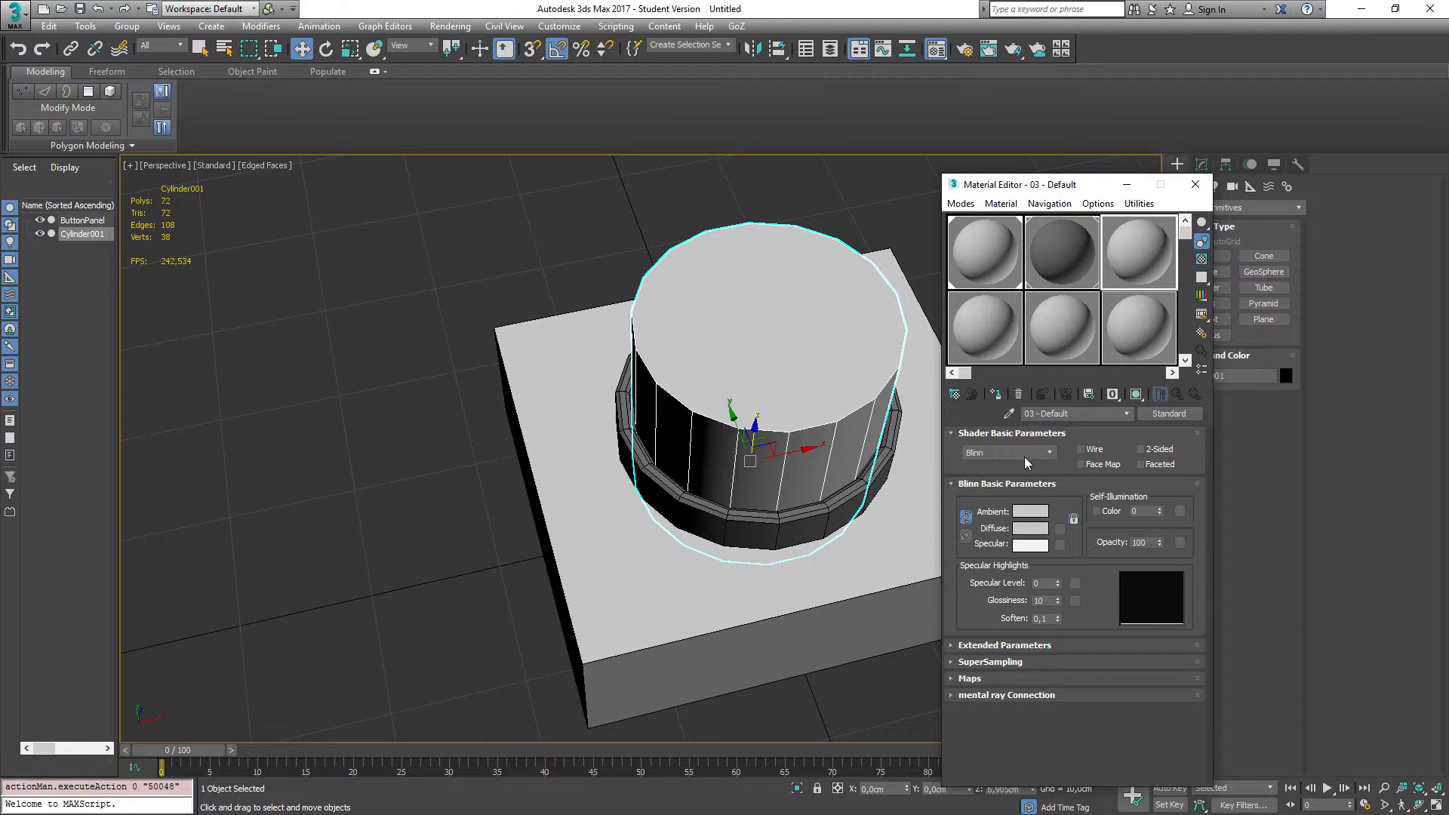
pyautogui.click(1030, 528)
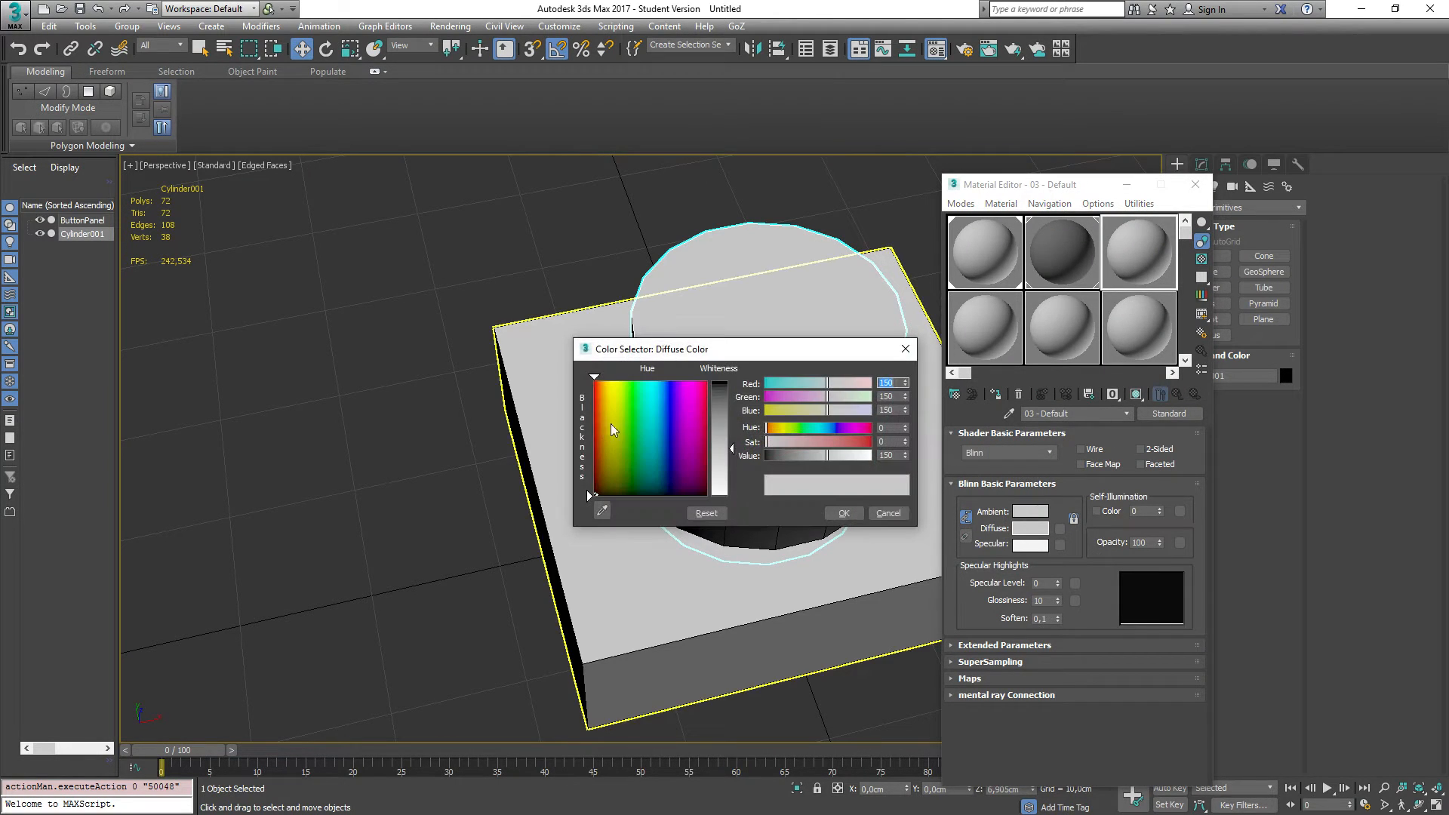
pyautogui.click(862, 442)
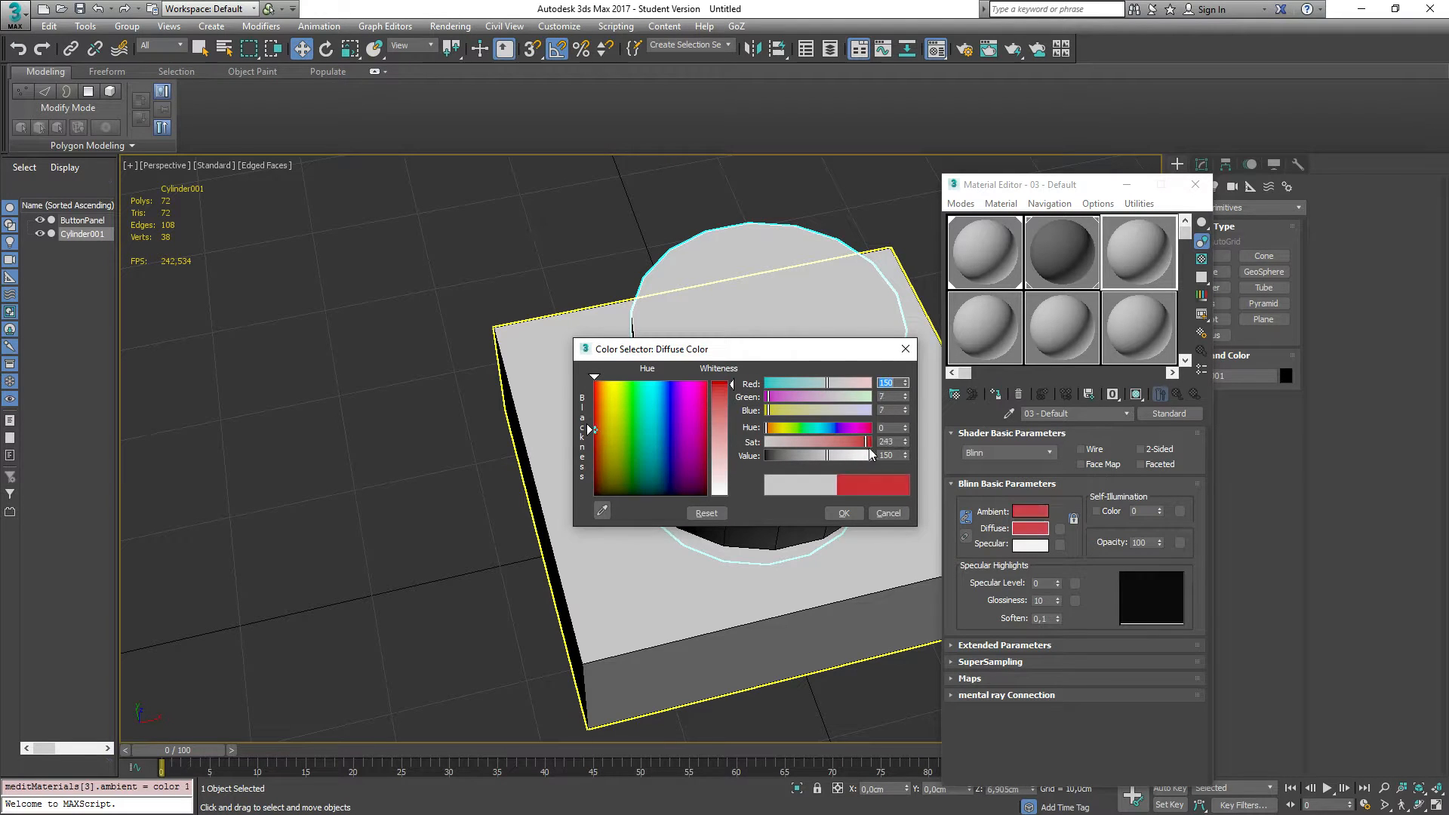
pyautogui.click(844, 513)
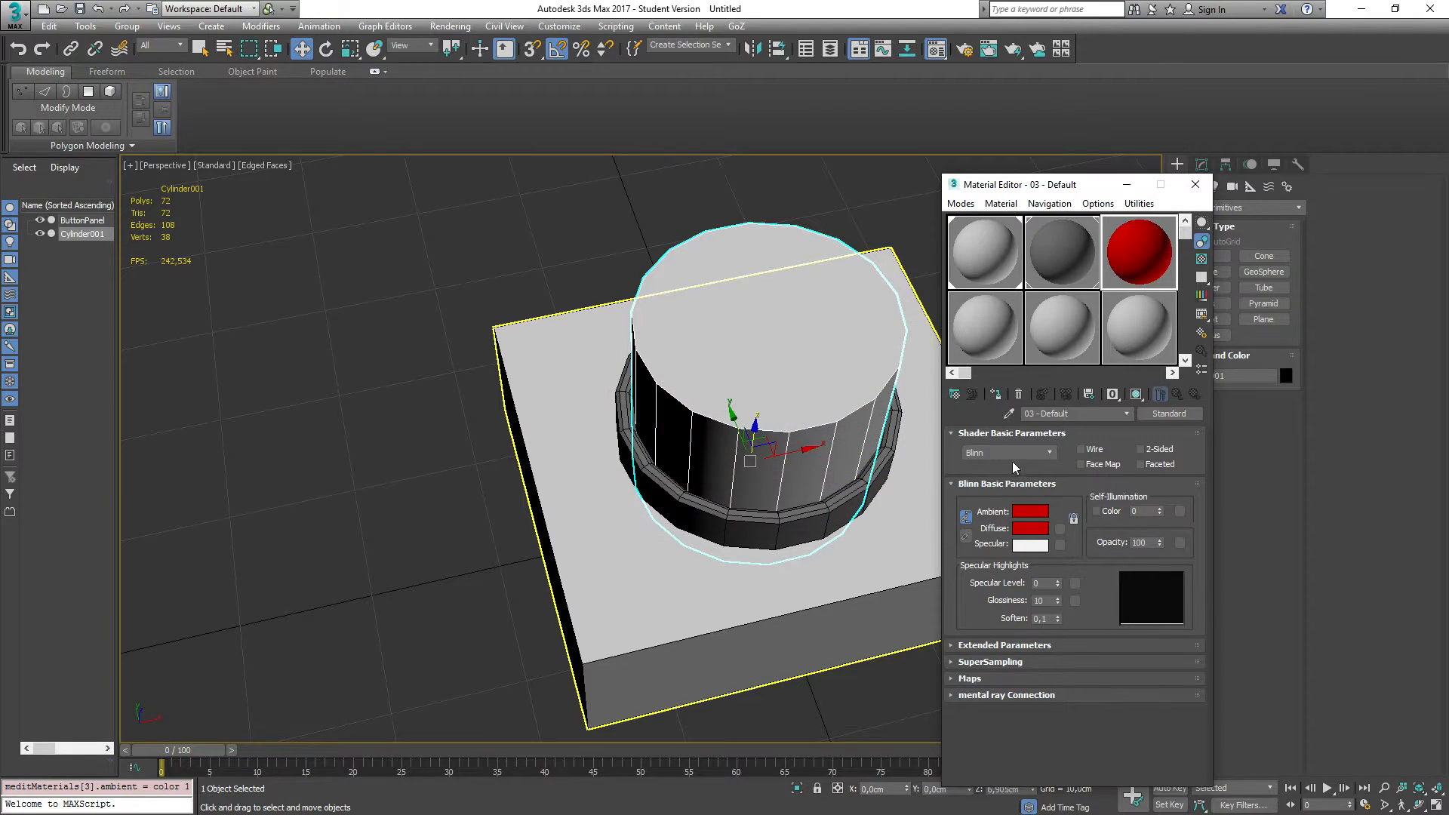
# Step: Assign the red material to the cylinder and close the Material Editor
pyautogui.click(996, 394)
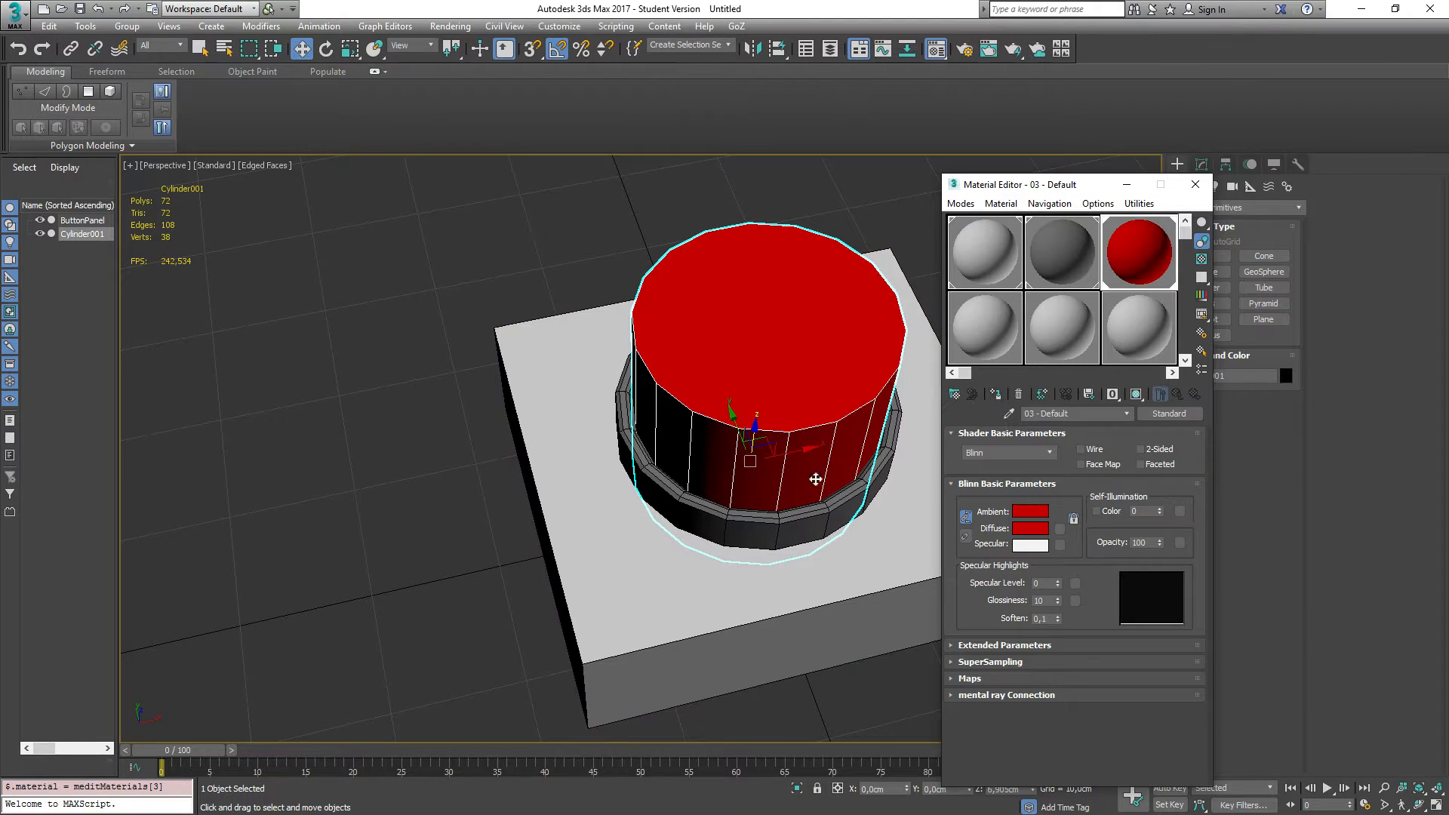
pyautogui.click(1190, 184)
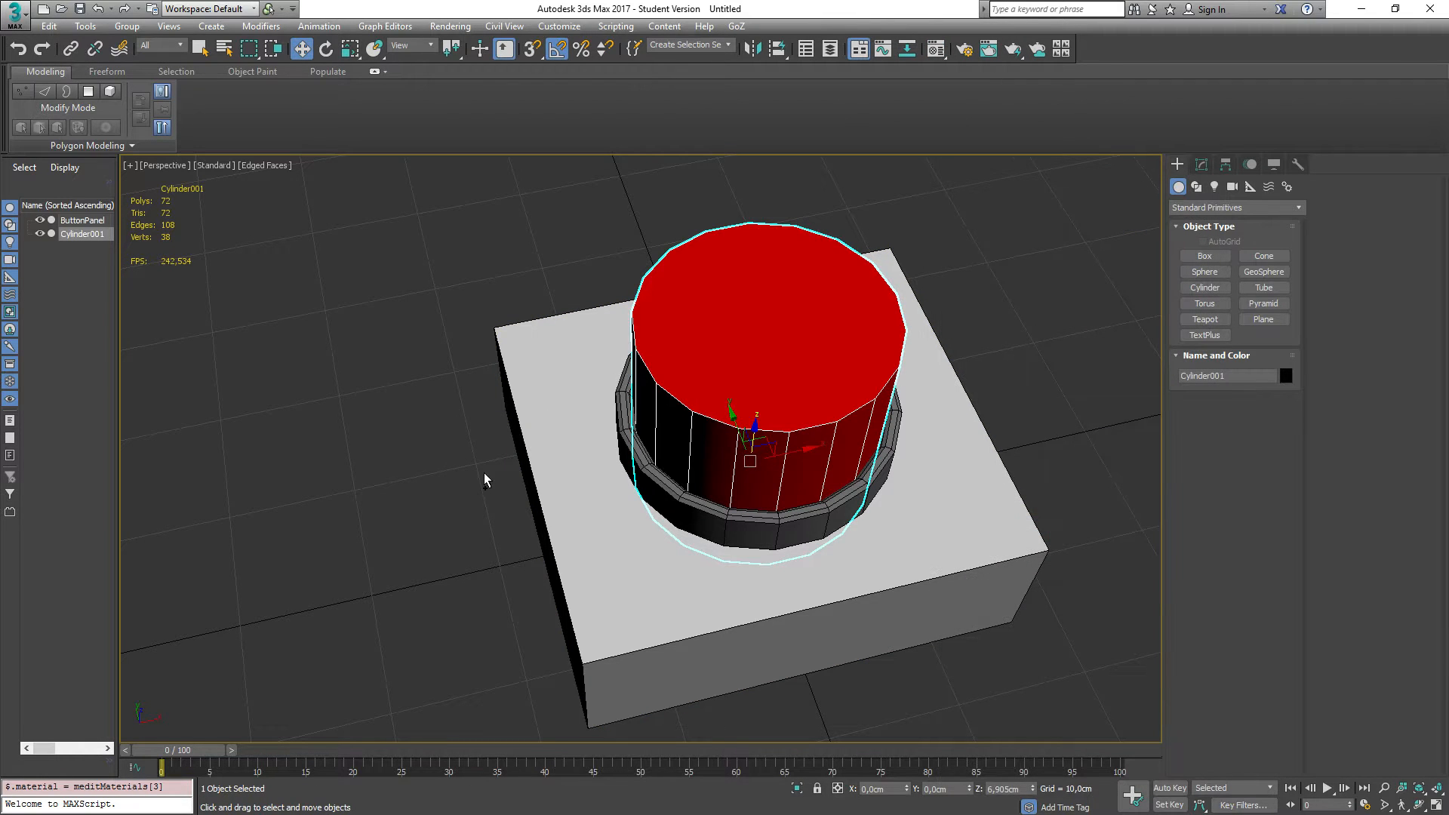
# Step: Add an Edit Poly modifier to the cylinder
pyautogui.moveTo(485, 480)
pyautogui.keyDown('alt'); pyautogui.mouseDown(button='middle')
pyautogui.moveTo(476, 415)
pyautogui.moveTo(443, 420)
pyautogui.moveTo(481, 461)
pyautogui.moveTo(495, 443)
pyautogui.moveTo(479, 458)
pyautogui.mouseUp(button='middle'); pyautogui.keyUp('alt')
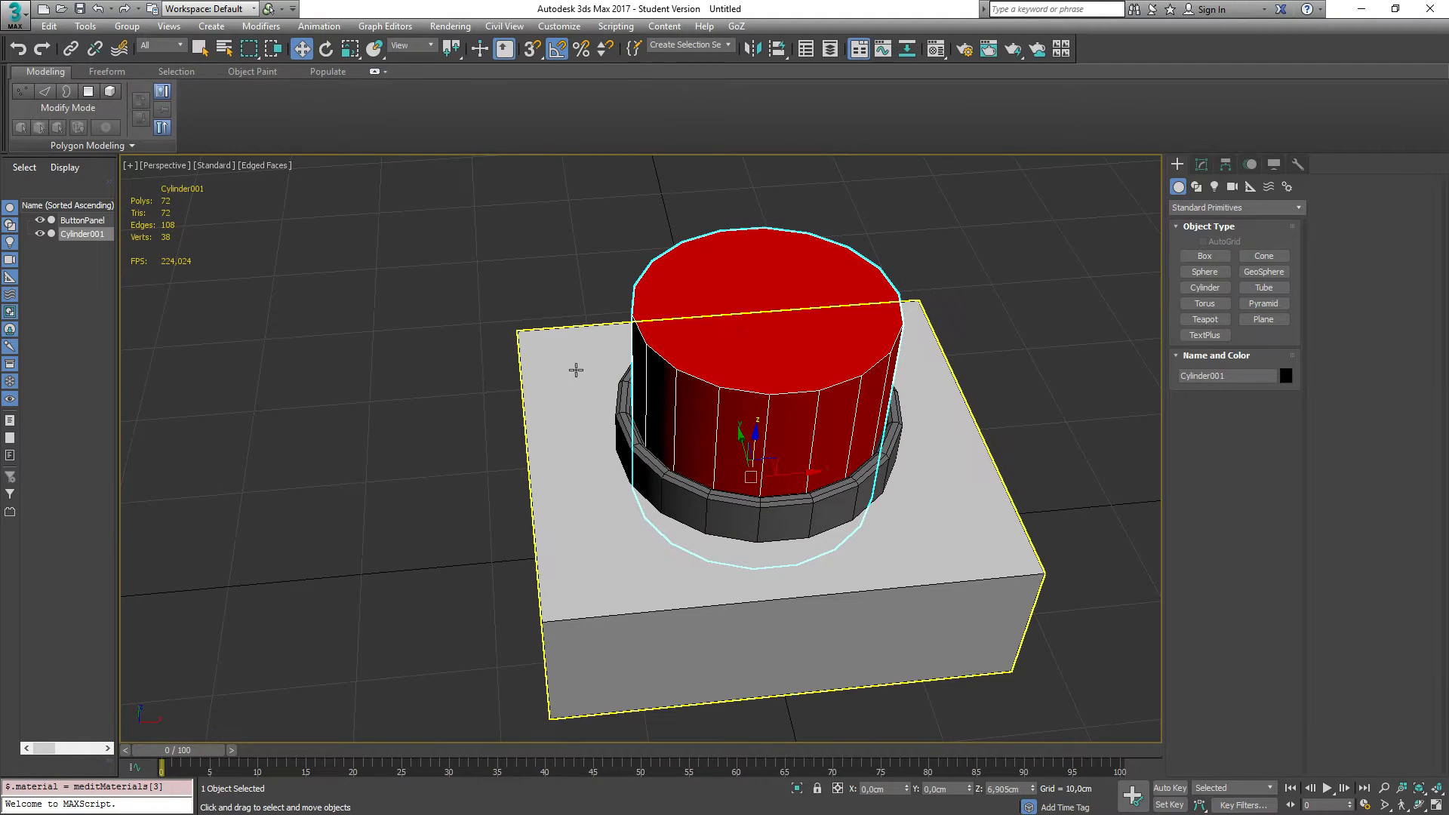
pyautogui.moveTo(418, 445)
pyautogui.keyDown('alt'); pyautogui.mouseDown(button='middle')
pyautogui.moveTo(433, 404)
pyautogui.moveTo(399, 440)
pyautogui.mouseUp(button='middle'); pyautogui.keyUp('alt')
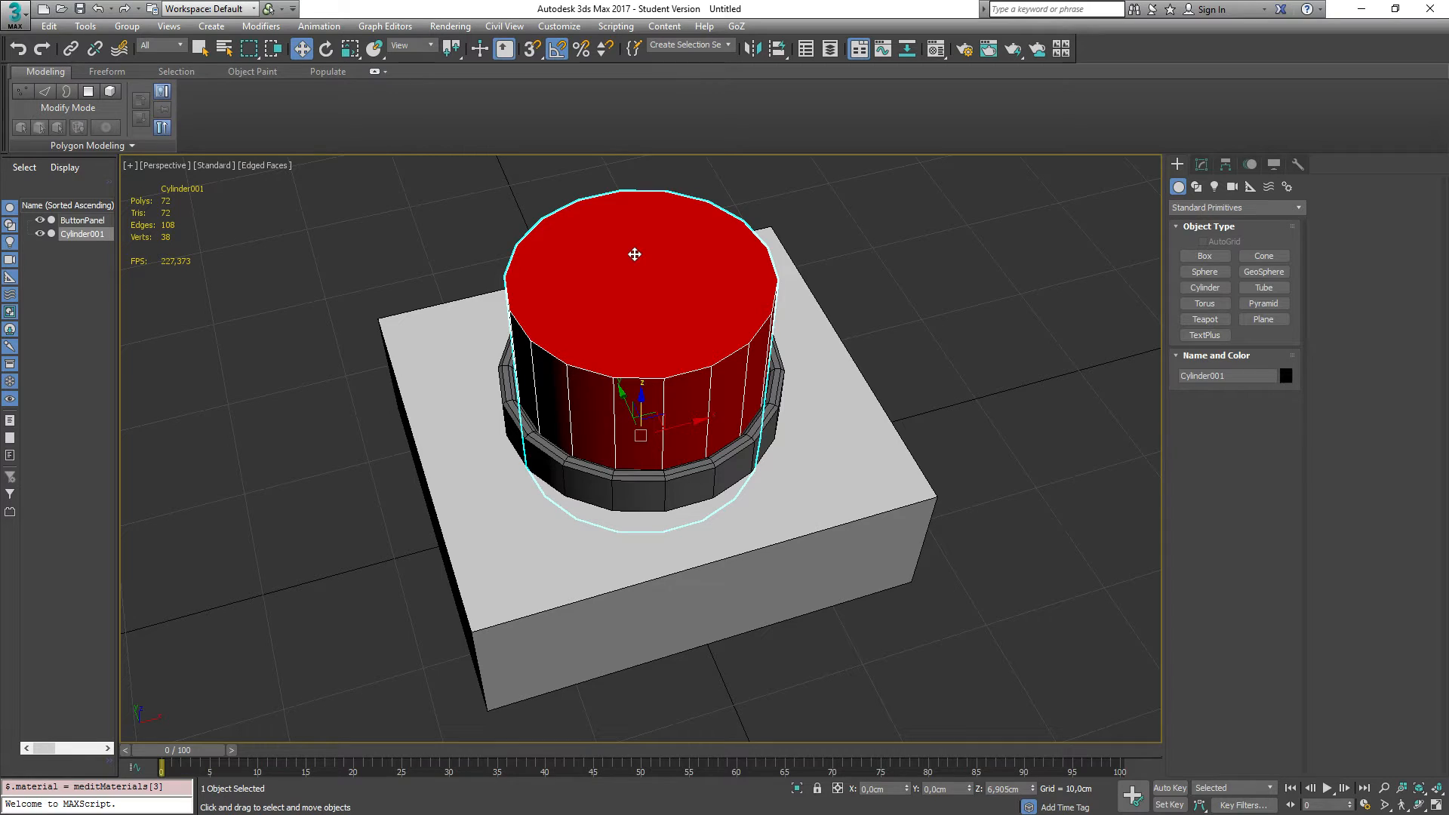
pyautogui.click(635, 254)
pyautogui.hotkey('ctrl', 'e')
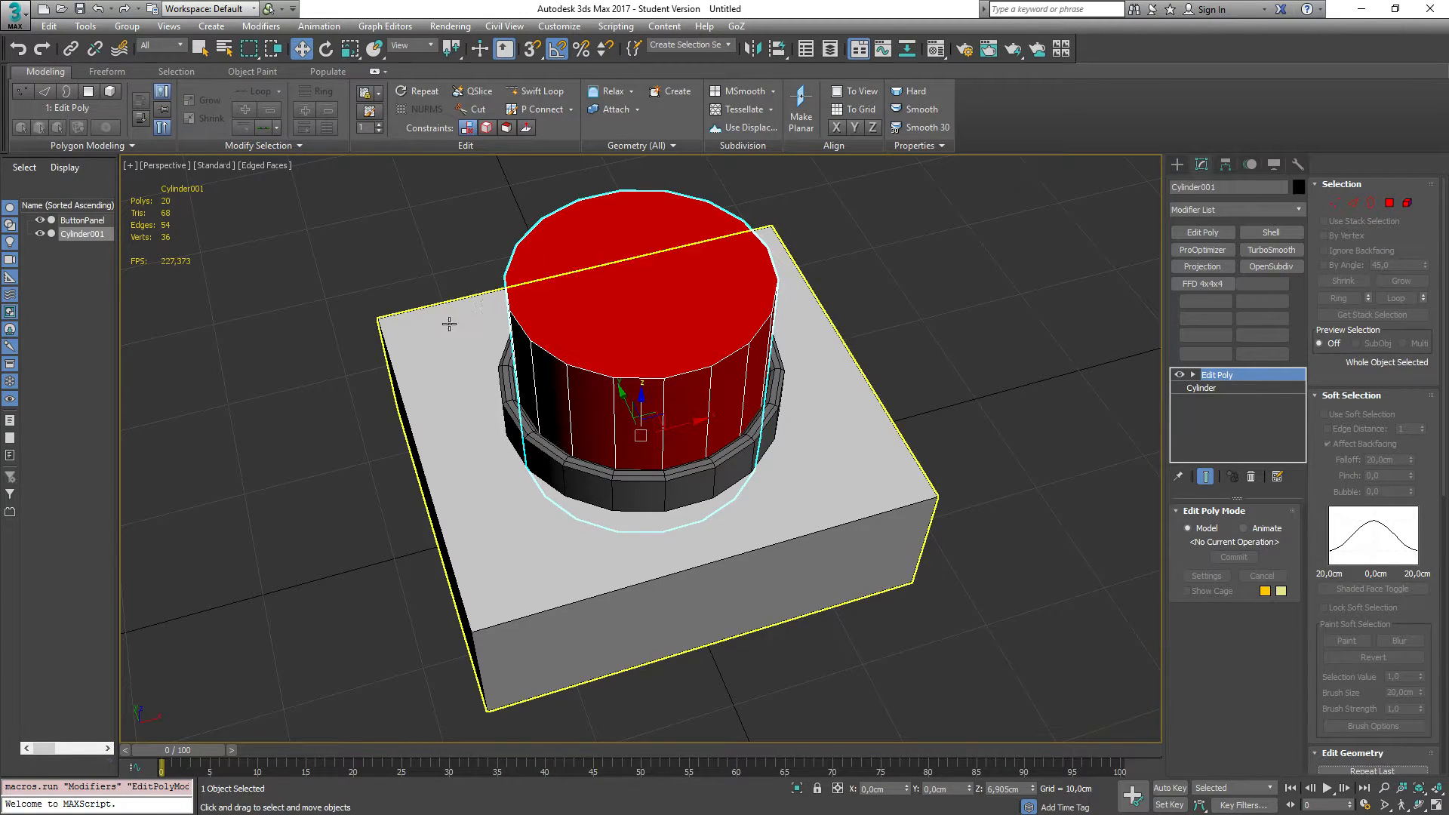
# Step: Inset the cylinder's top polygon three times in polygon mode to form concentric rings on the cap
pyautogui.scroll(5, 449, 324)
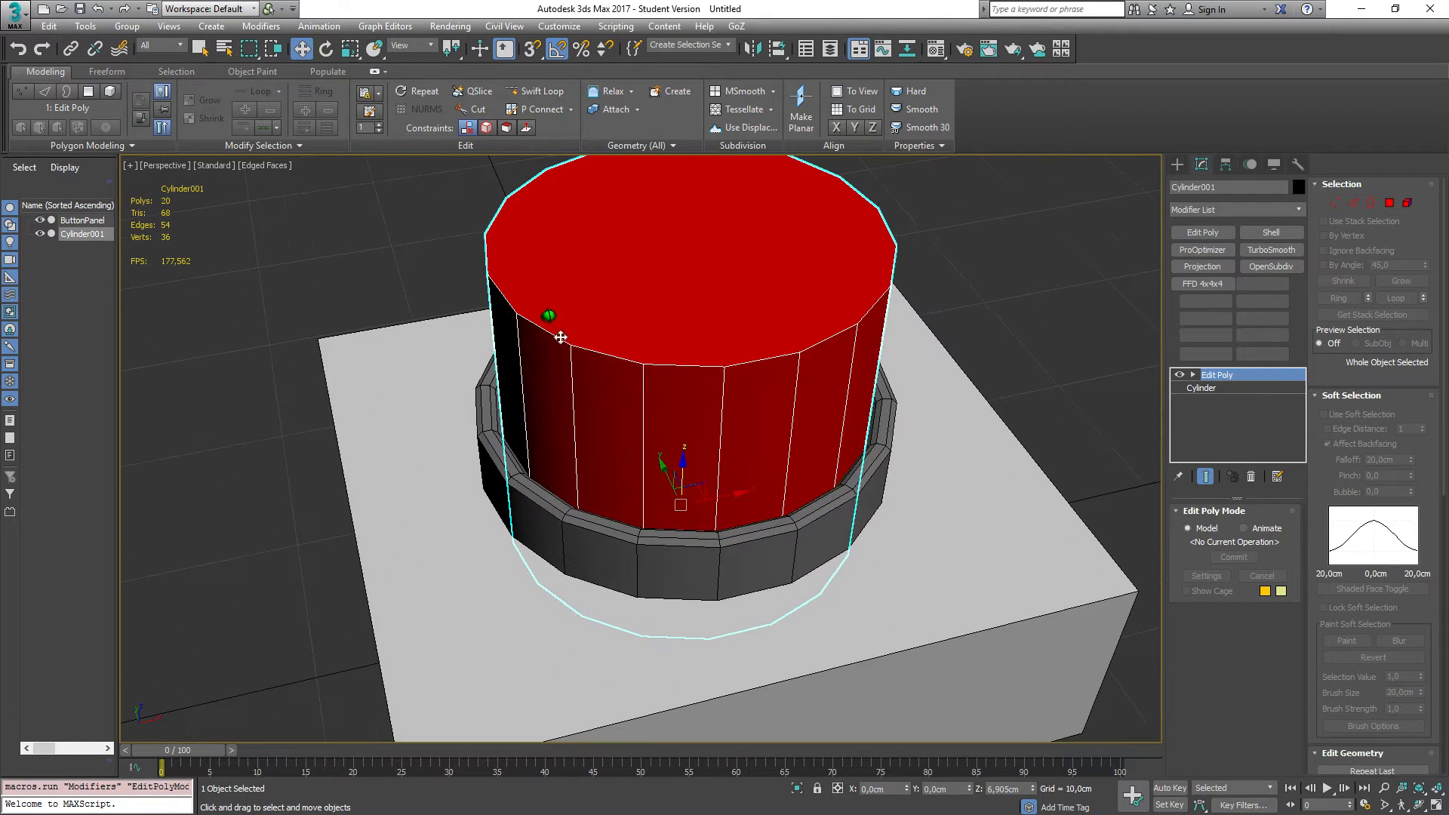
pyautogui.moveTo(561, 338); pyautogui.dragTo(541, 408, button='middle')
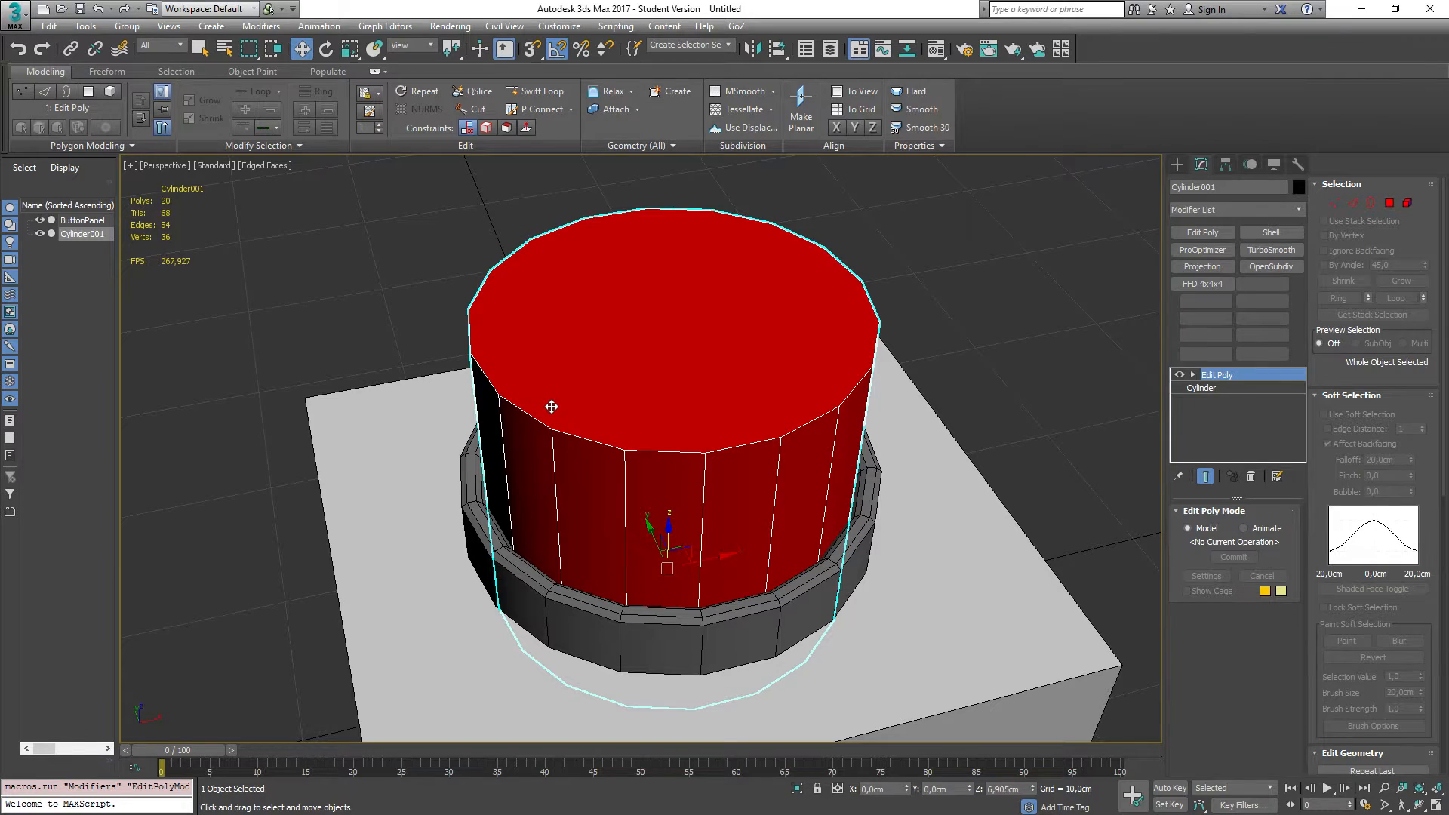
pyautogui.press('4')
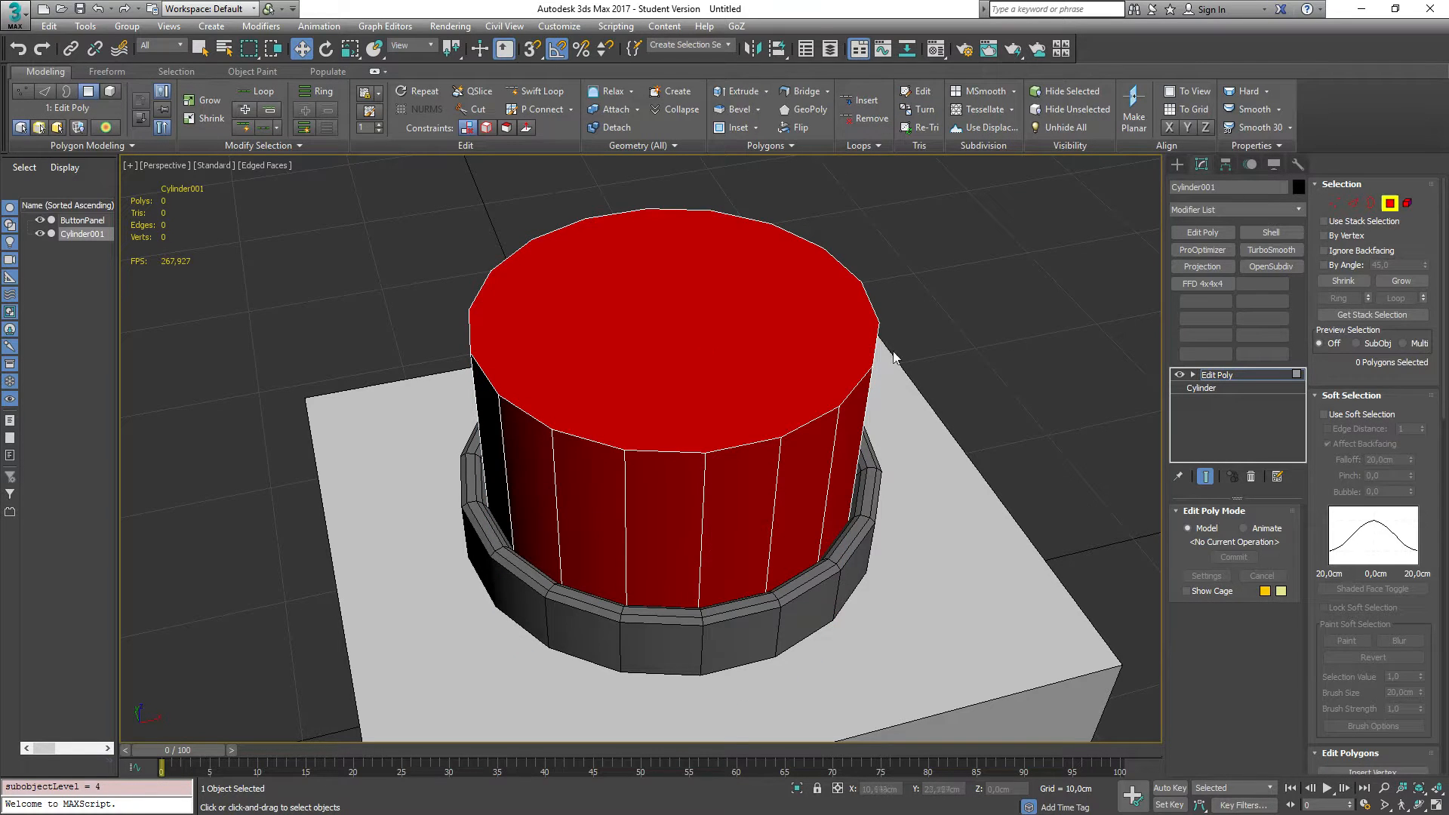
pyautogui.click(1192, 375)
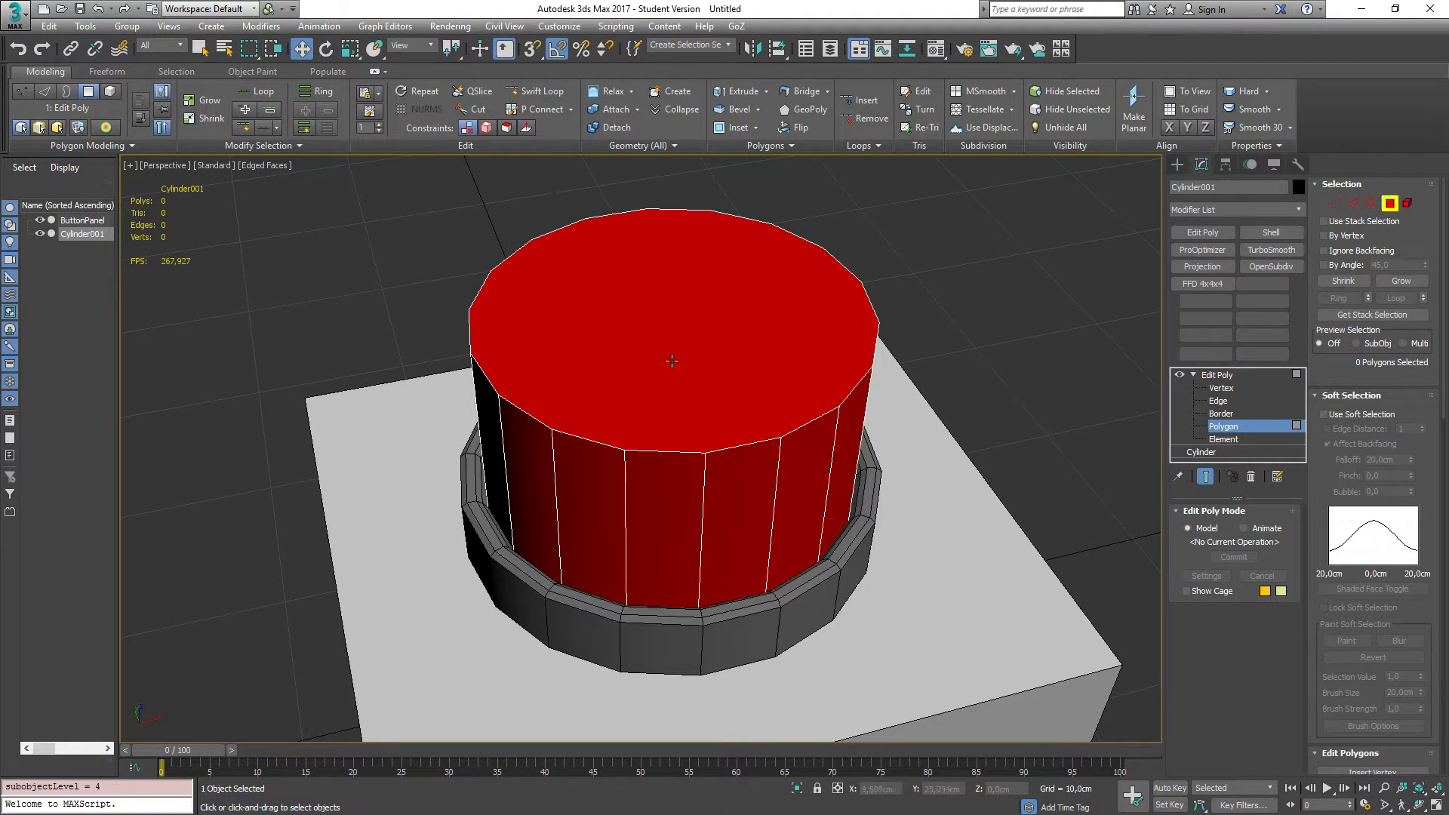
pyautogui.hotkey('alt', 'x')
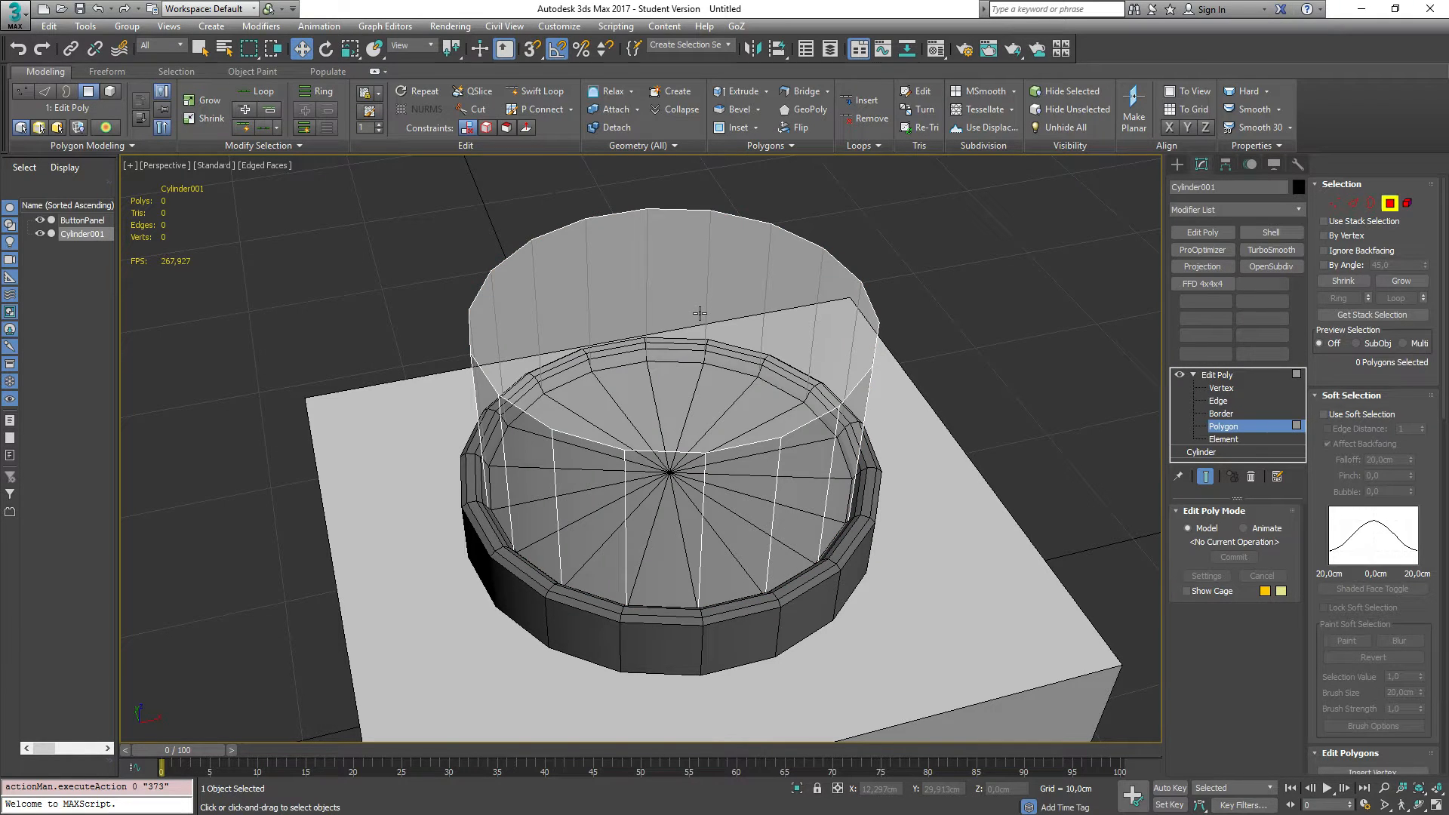
pyautogui.hotkey('alt', 'x')
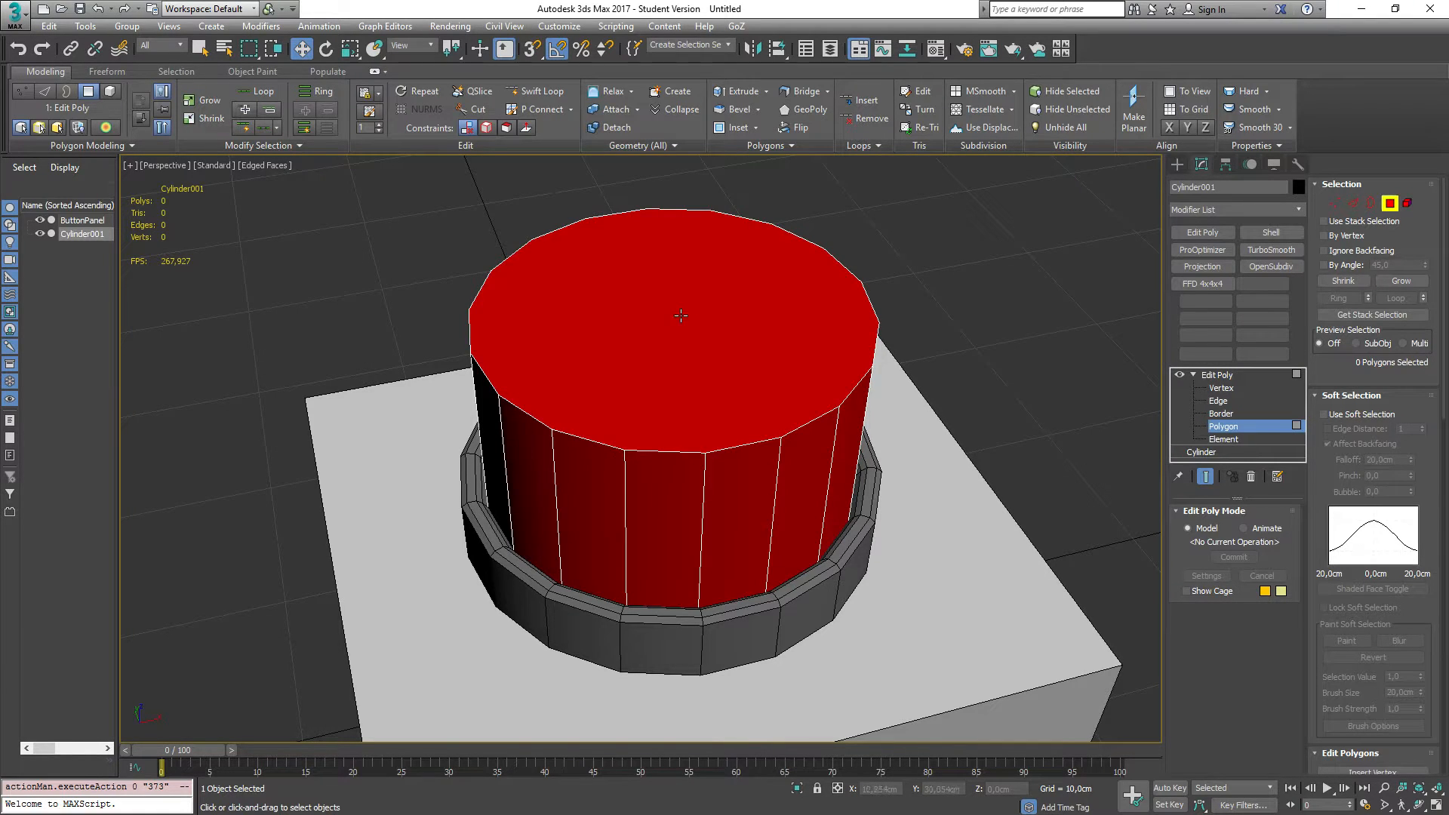
pyautogui.hotkey('shift', 'i')
pyautogui.click(647, 321)
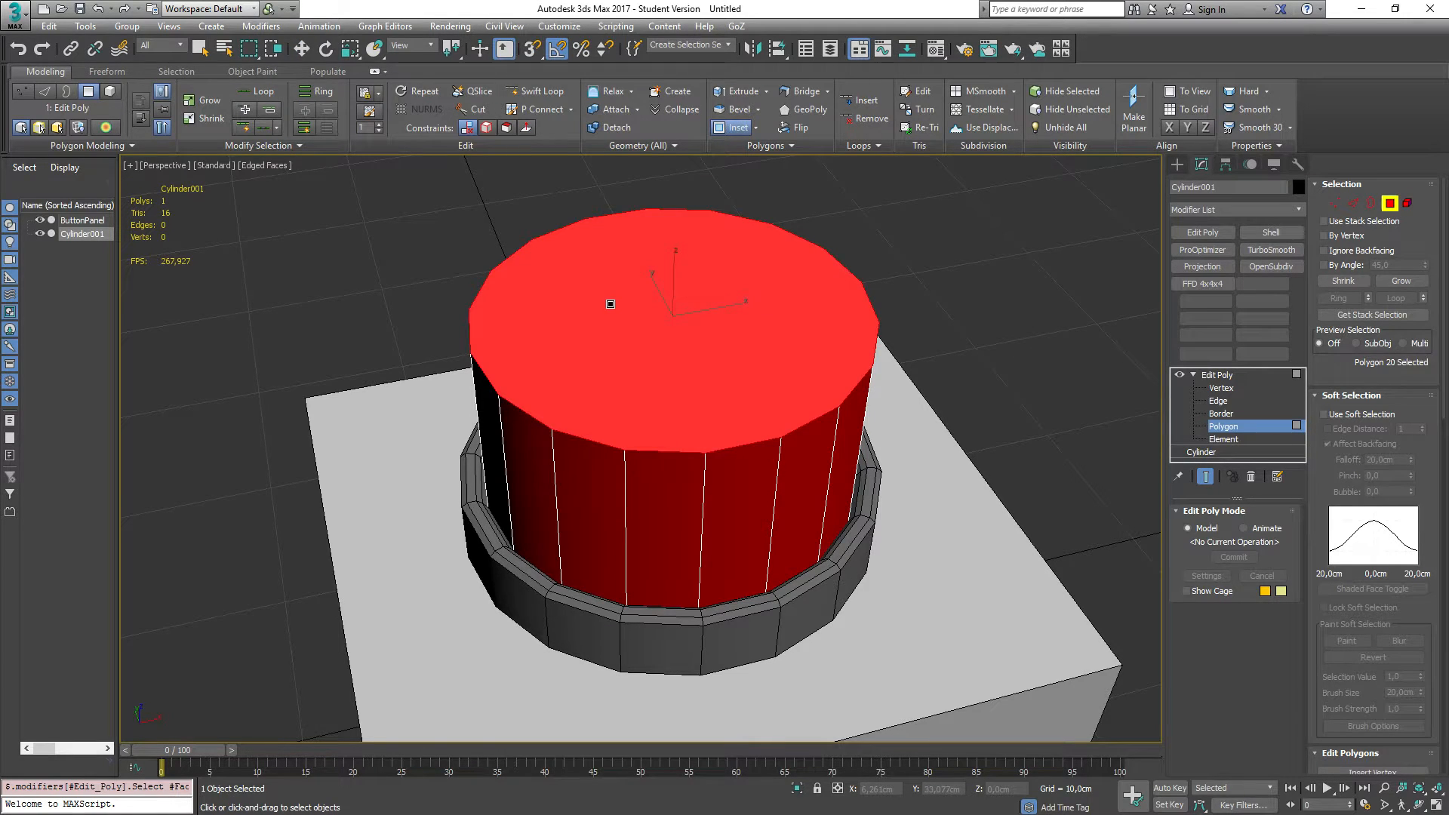
pyautogui.moveTo(611, 306); pyautogui.dragTo(615, 310)
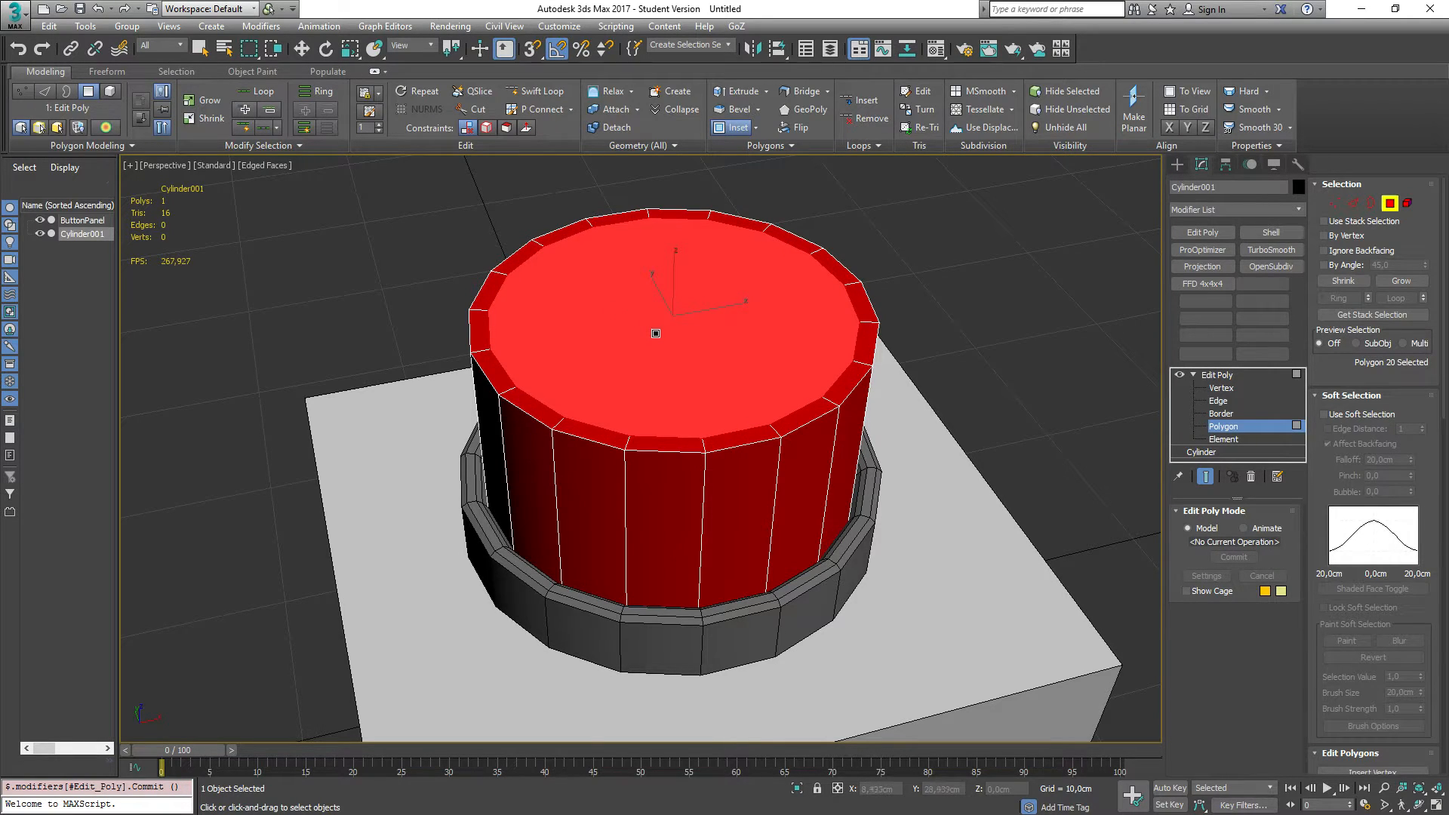
pyautogui.moveTo(655, 333); pyautogui.dragTo(653, 344)
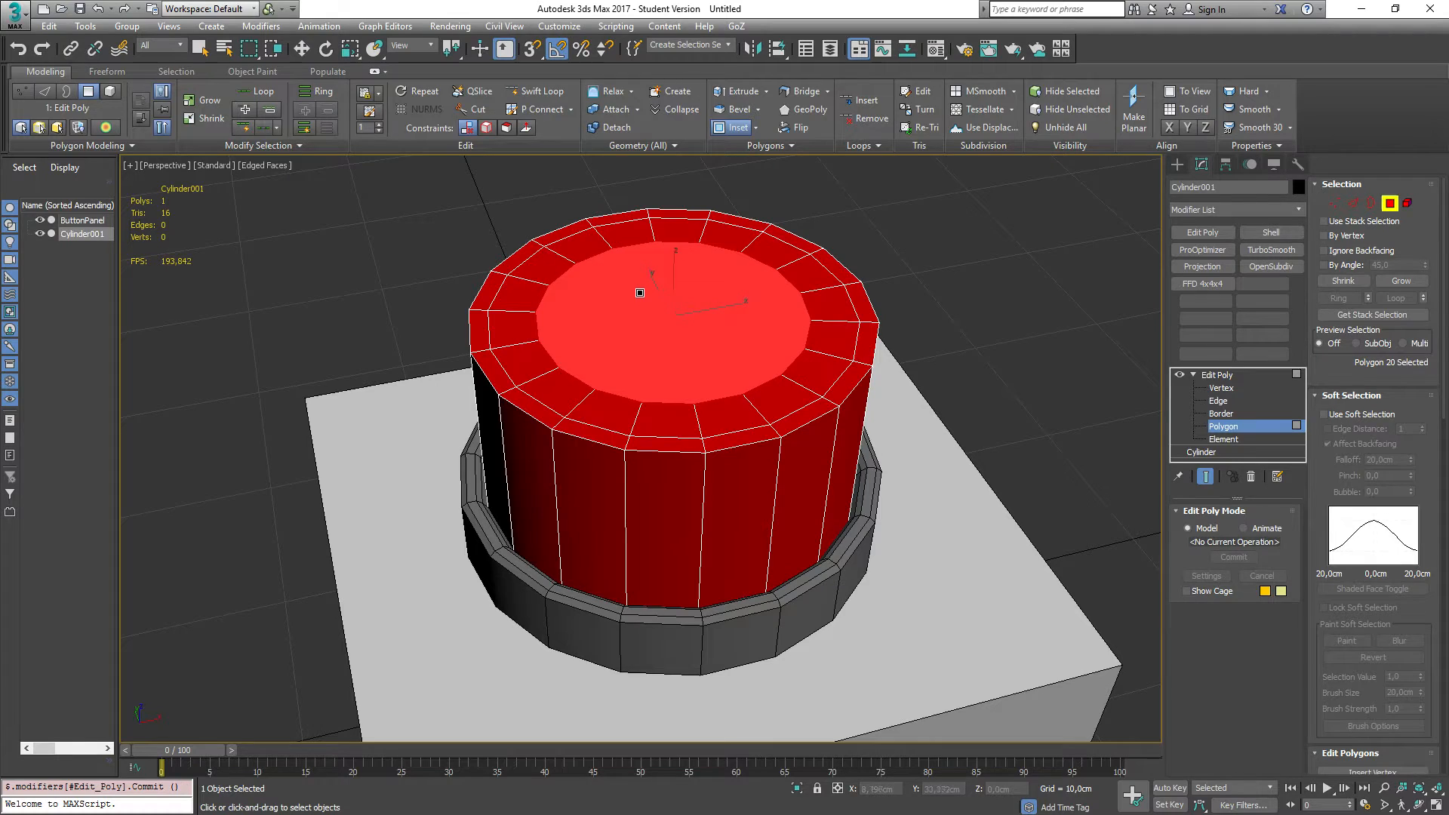
pyautogui.moveTo(639, 291); pyautogui.dragTo(633, 308)
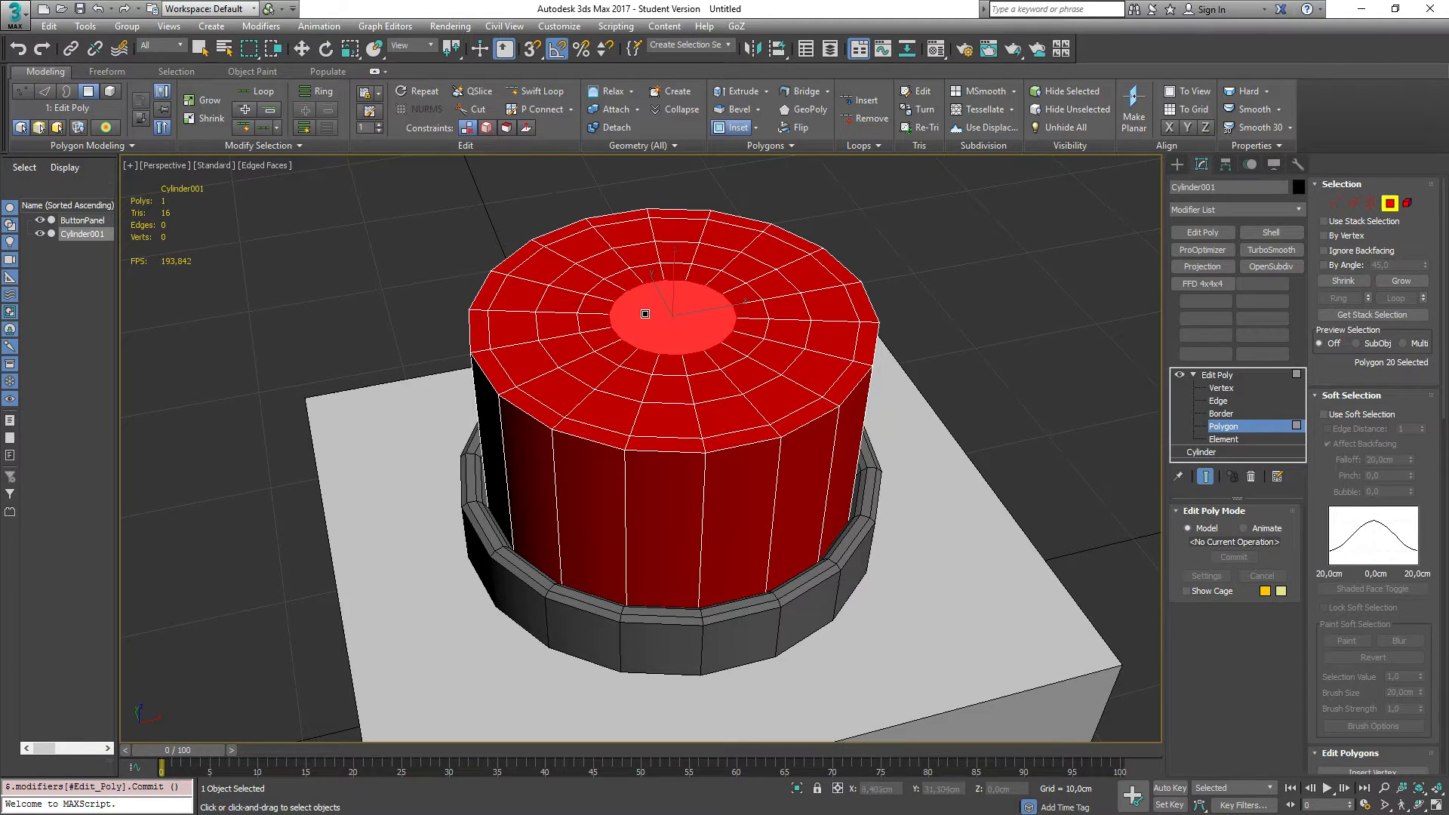
# Step: Select polygons on the cap, then switch to edge mode and select an edge loop around the top insets
pyautogui.press('w')
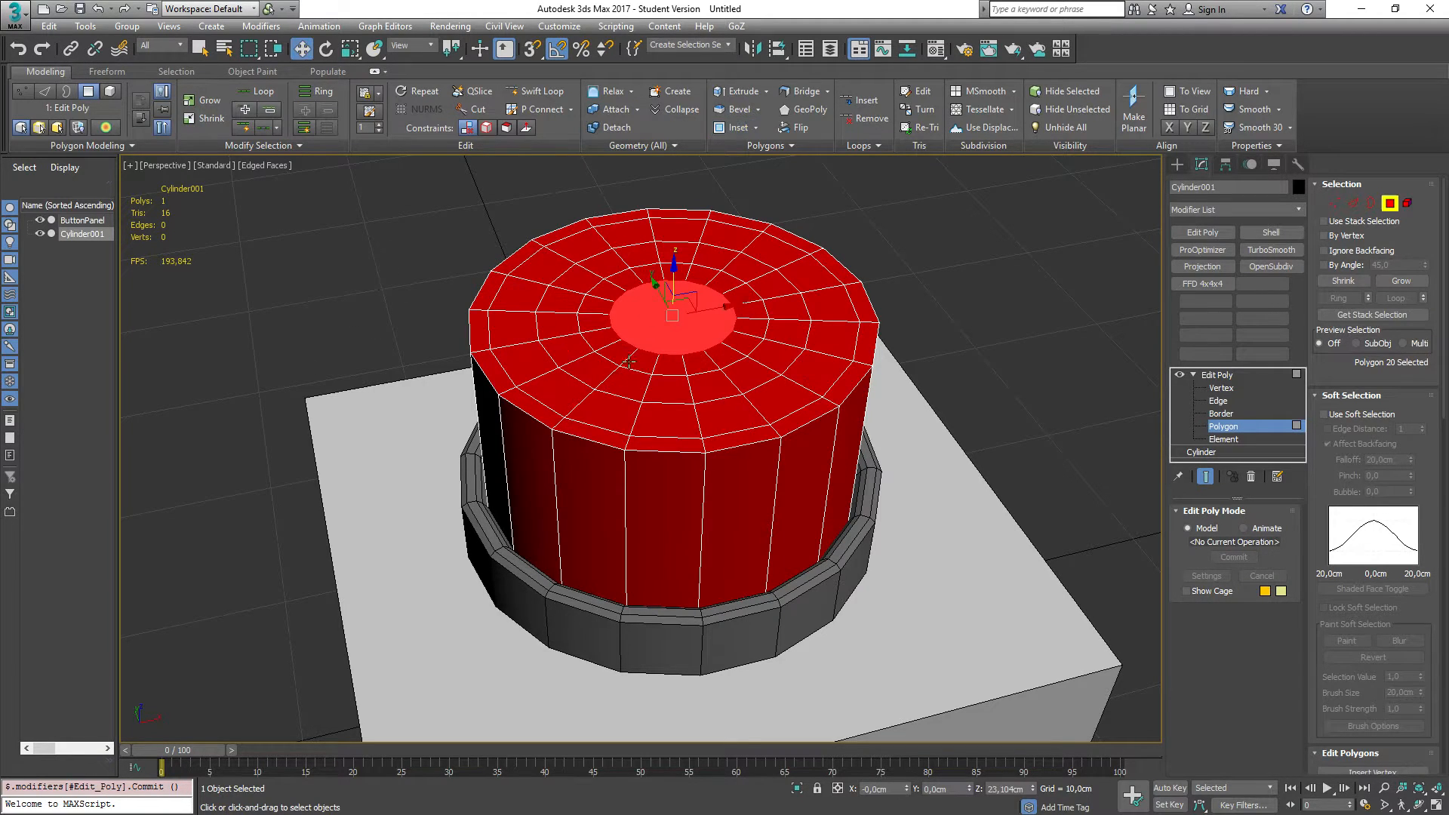
pyautogui.click(548, 411)
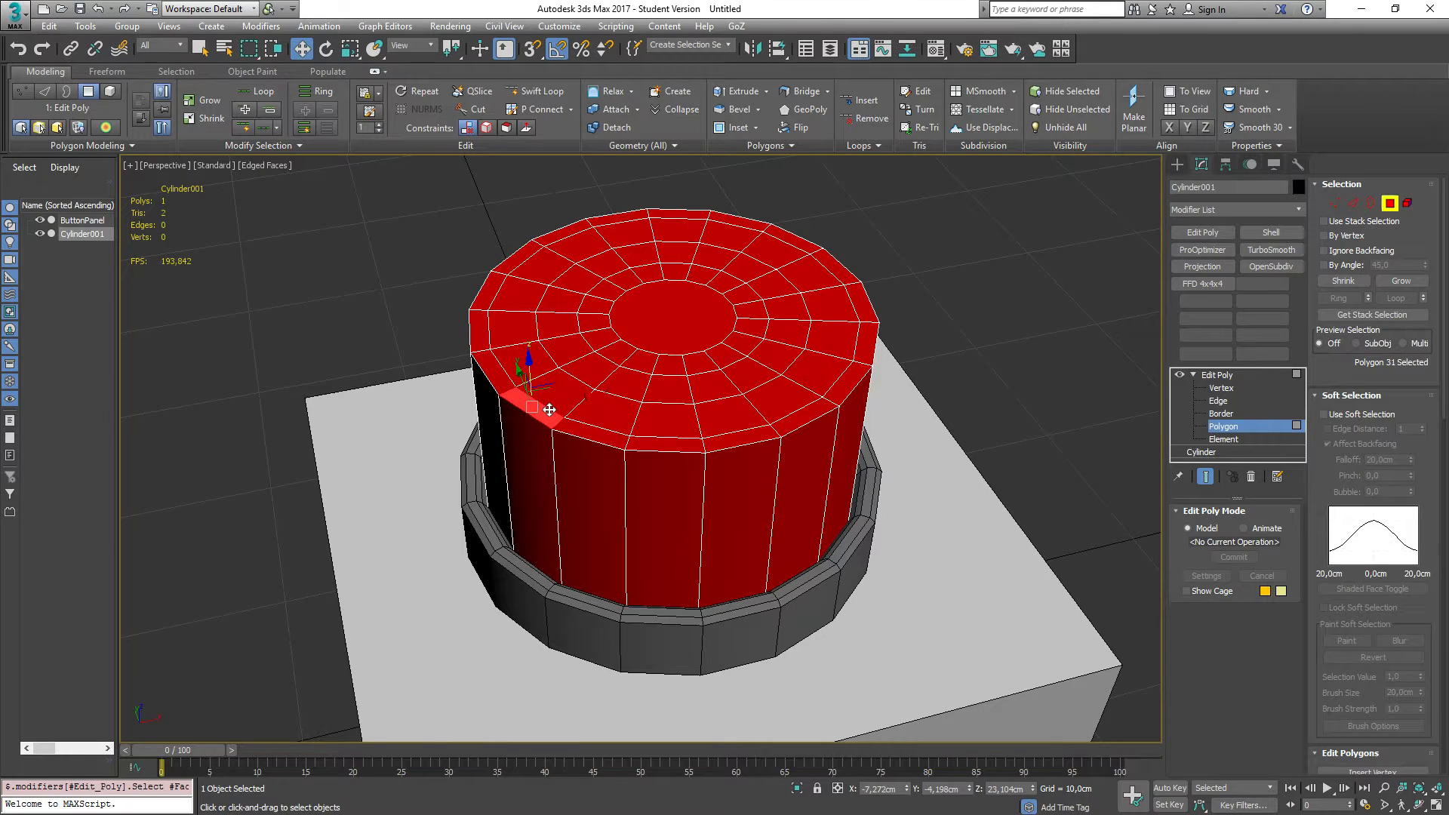
pyautogui.doubleClick(549, 409)
pyautogui.click(610, 458)
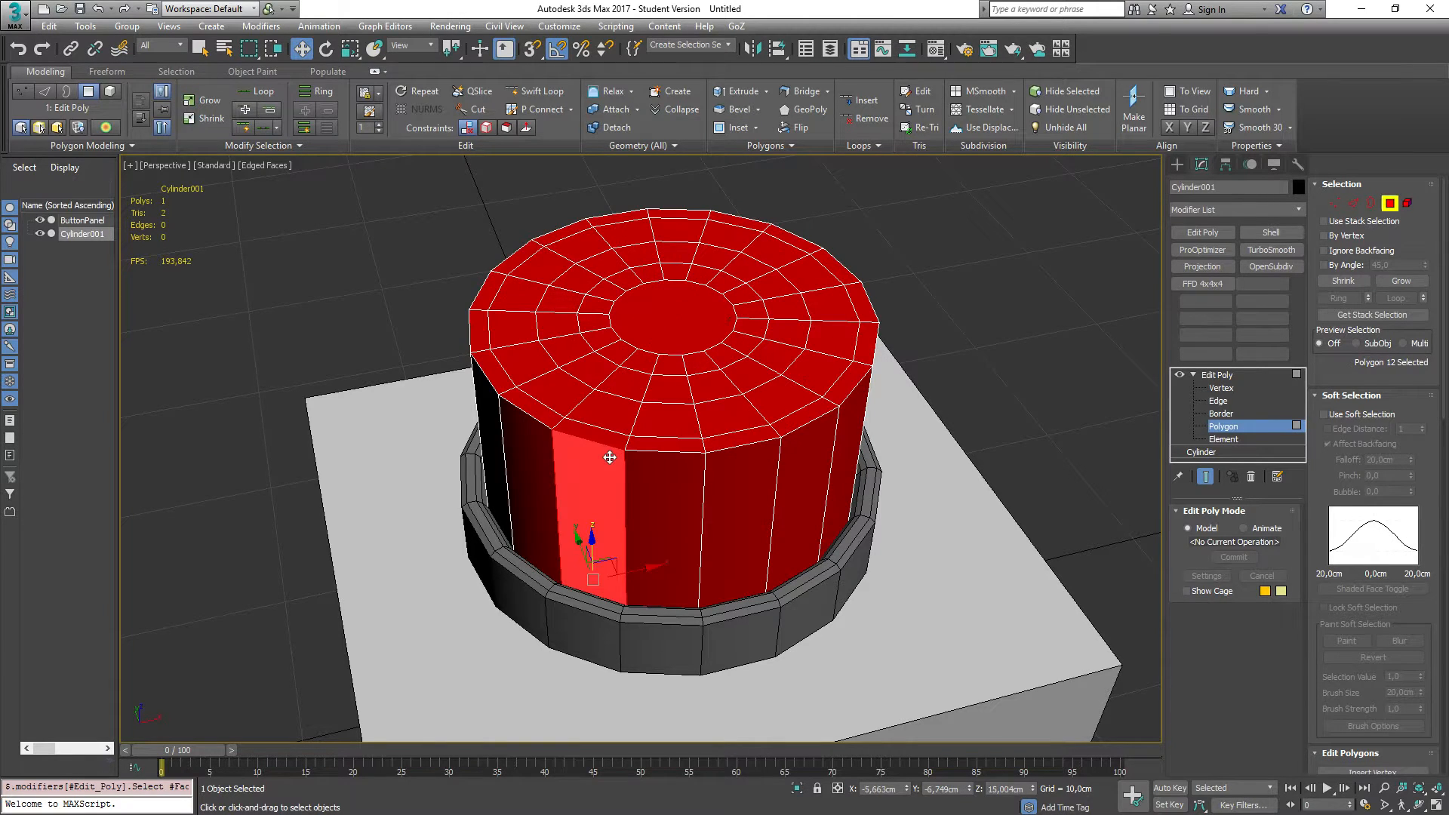
pyautogui.press('2')
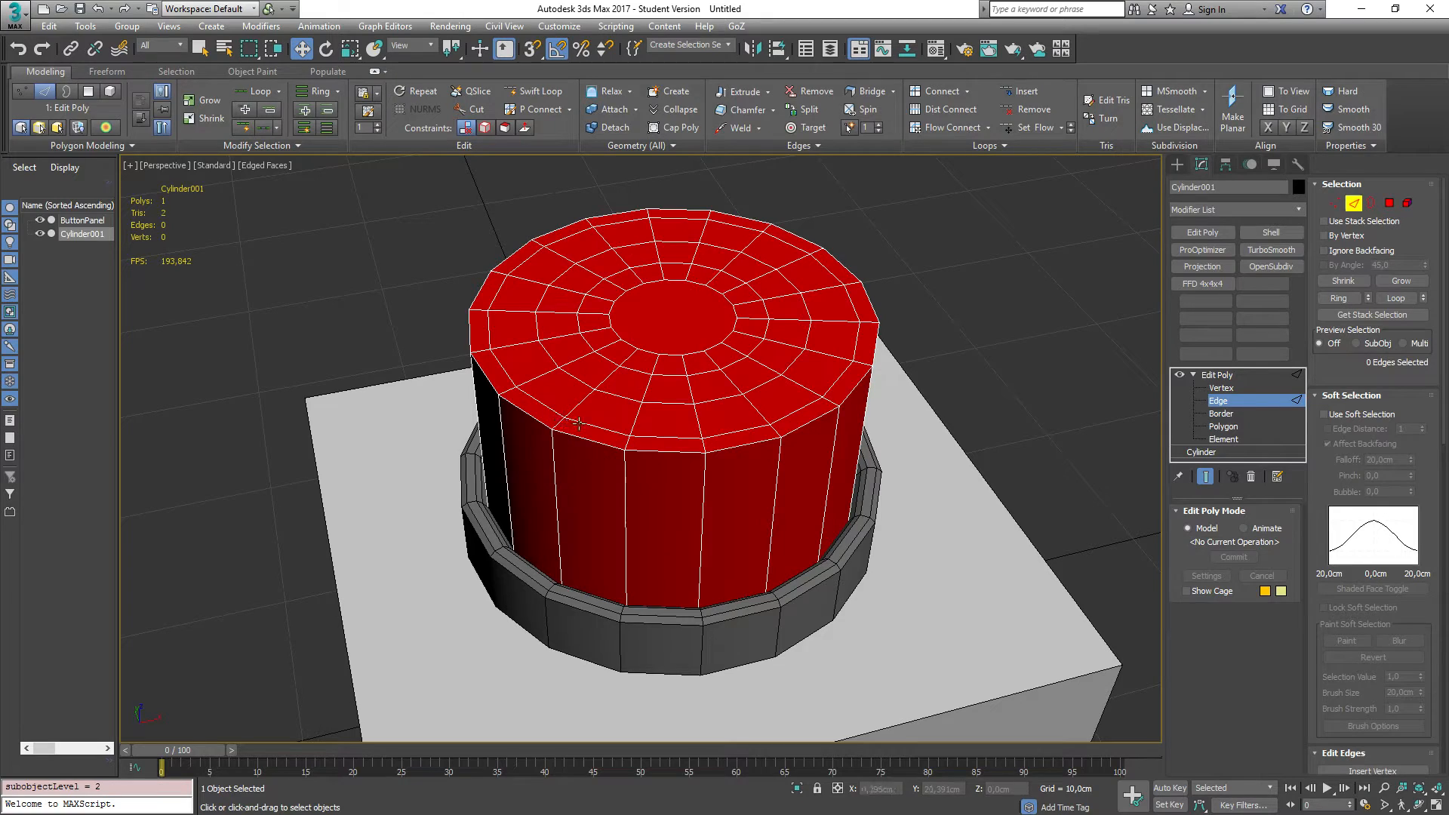
pyautogui.click(596, 428)
pyautogui.hotkey('alt', 'l')
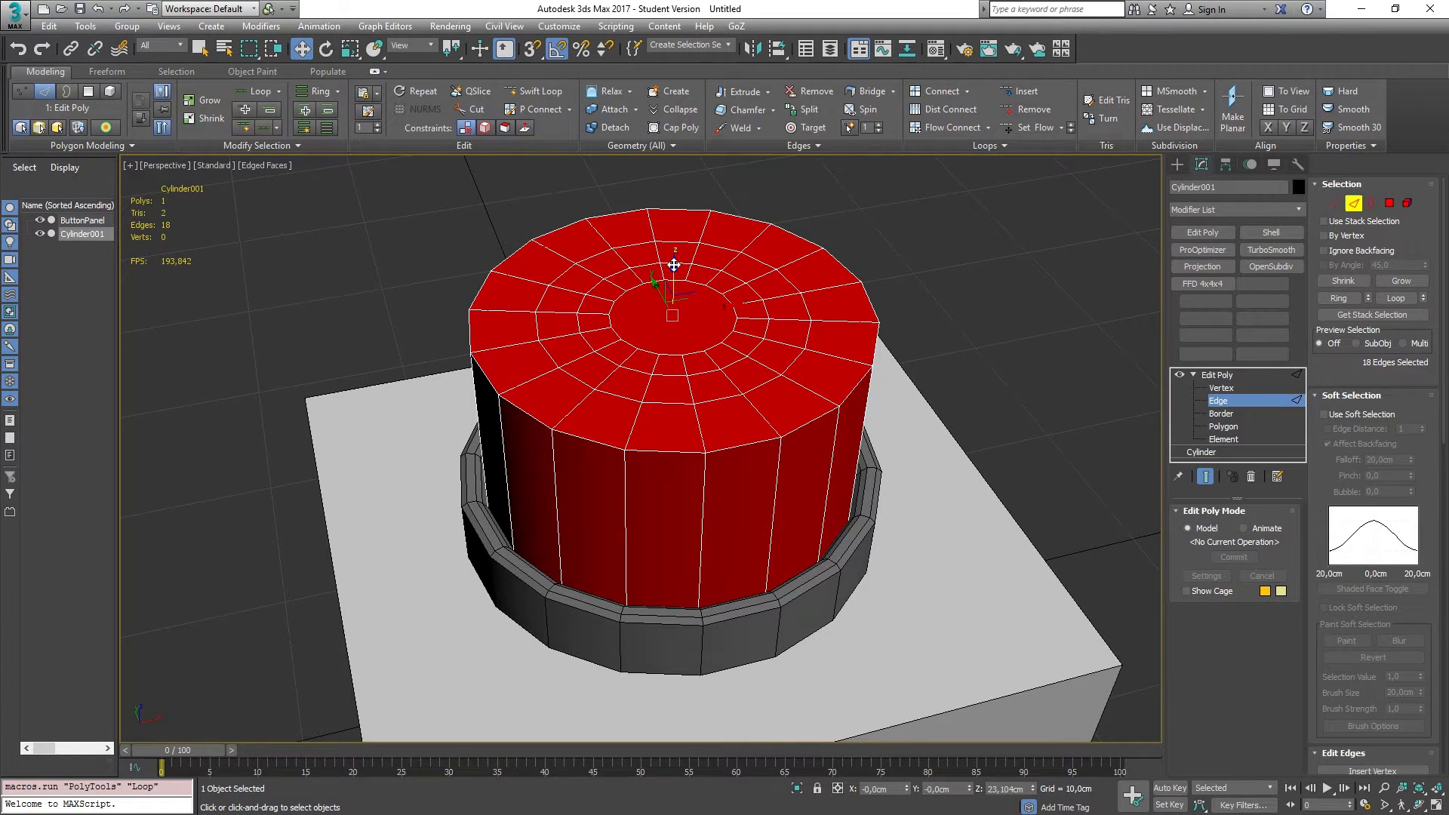
pyautogui.moveTo(673, 265); pyautogui.dragTo(673, 262)
# Step: Inspect the edge loops on the cap's top from different viewing angles, selecting single edges and loops
pyautogui.keyDown('alt'); pyautogui.moveTo(347, 463); pyautogui.dragTo(474, 363, button='middle'); pyautogui.keyUp('alt')
pyautogui.scroll(3, 478, 377)
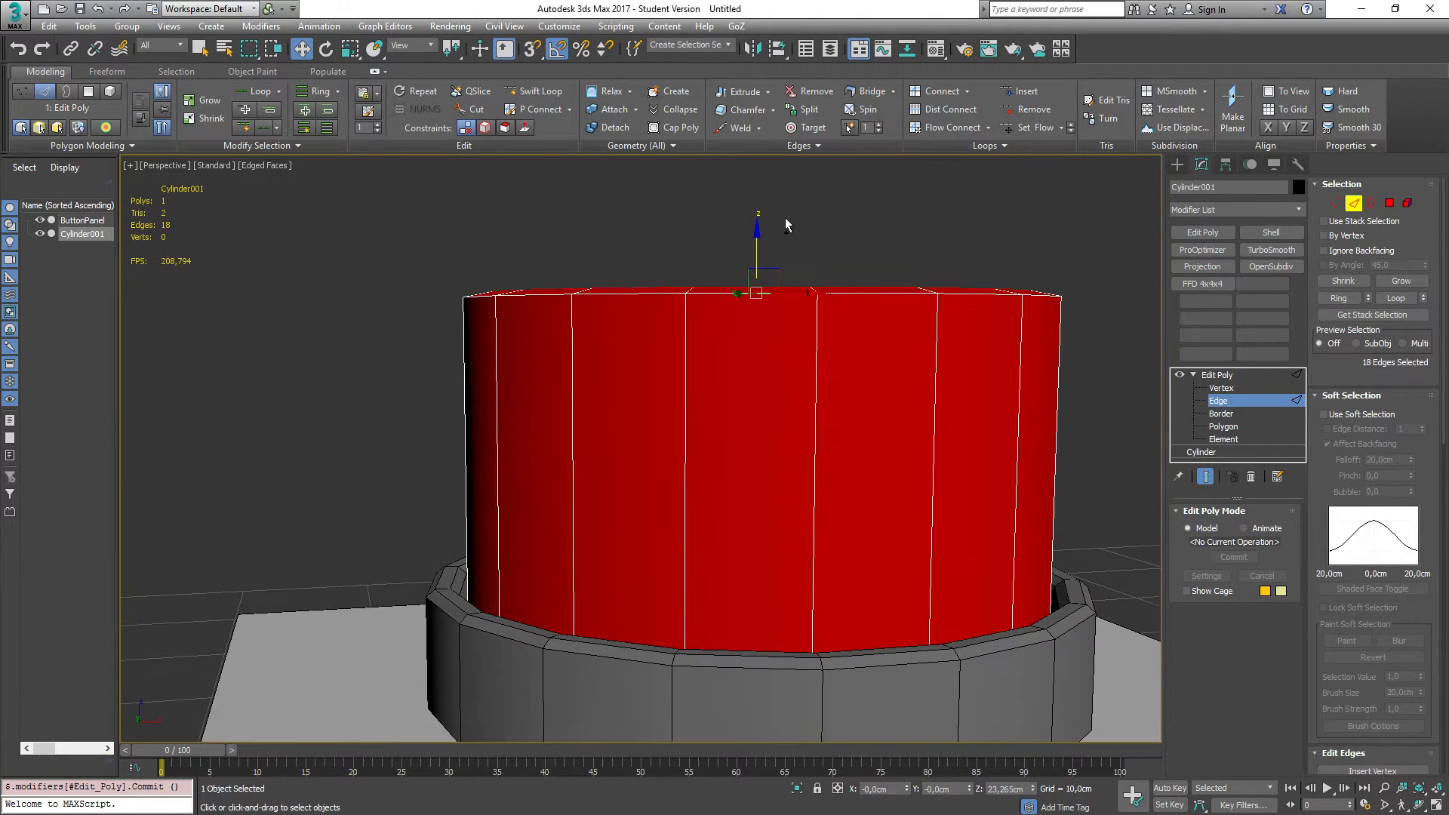
pyautogui.moveTo(756, 229); pyautogui.dragTo(756, 227)
pyautogui.keyDown('alt'); pyautogui.moveTo(505, 273); pyautogui.dragTo(514, 326, button='middle'); pyautogui.keyUp('alt')
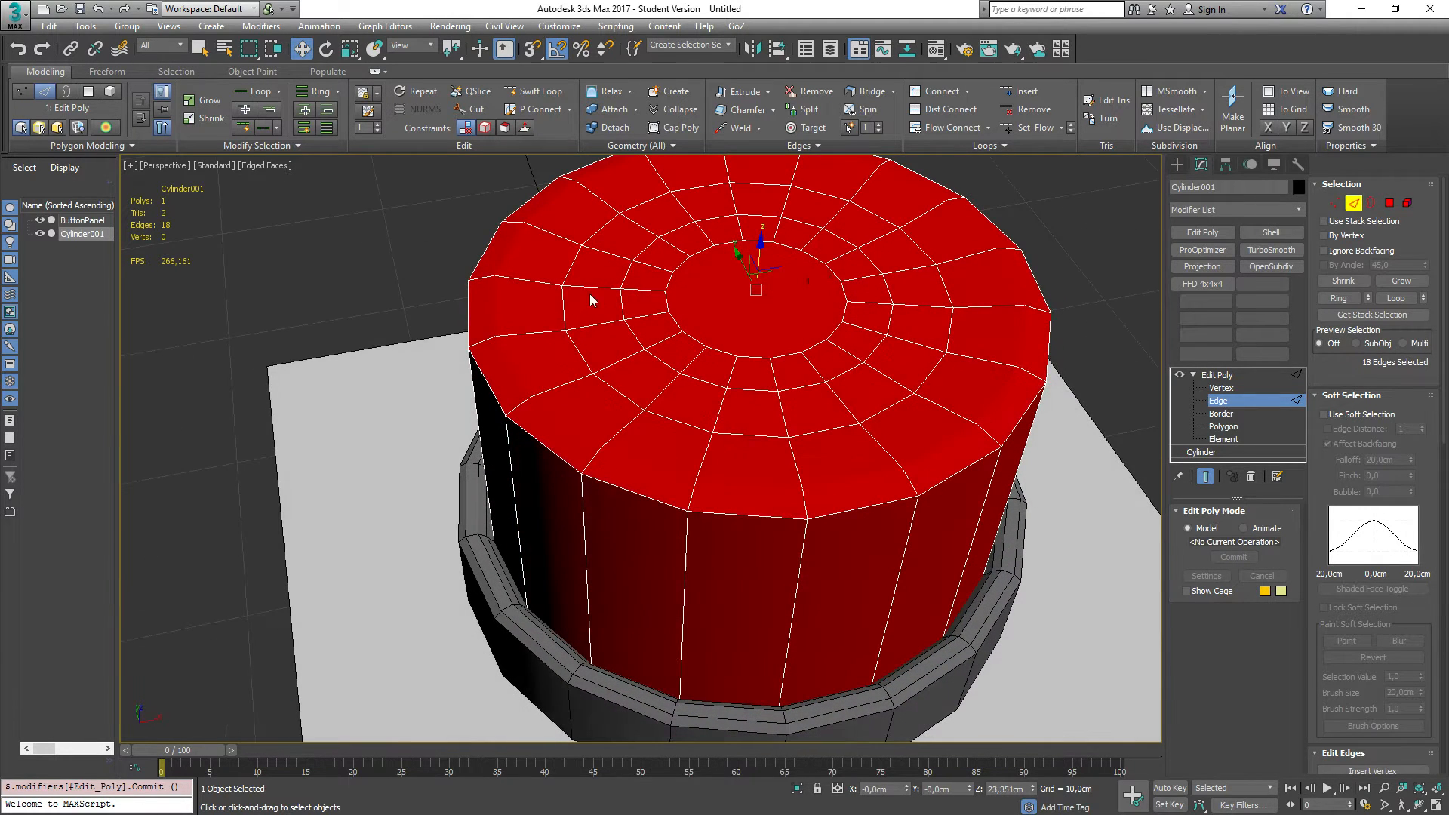
pyautogui.click(628, 303)
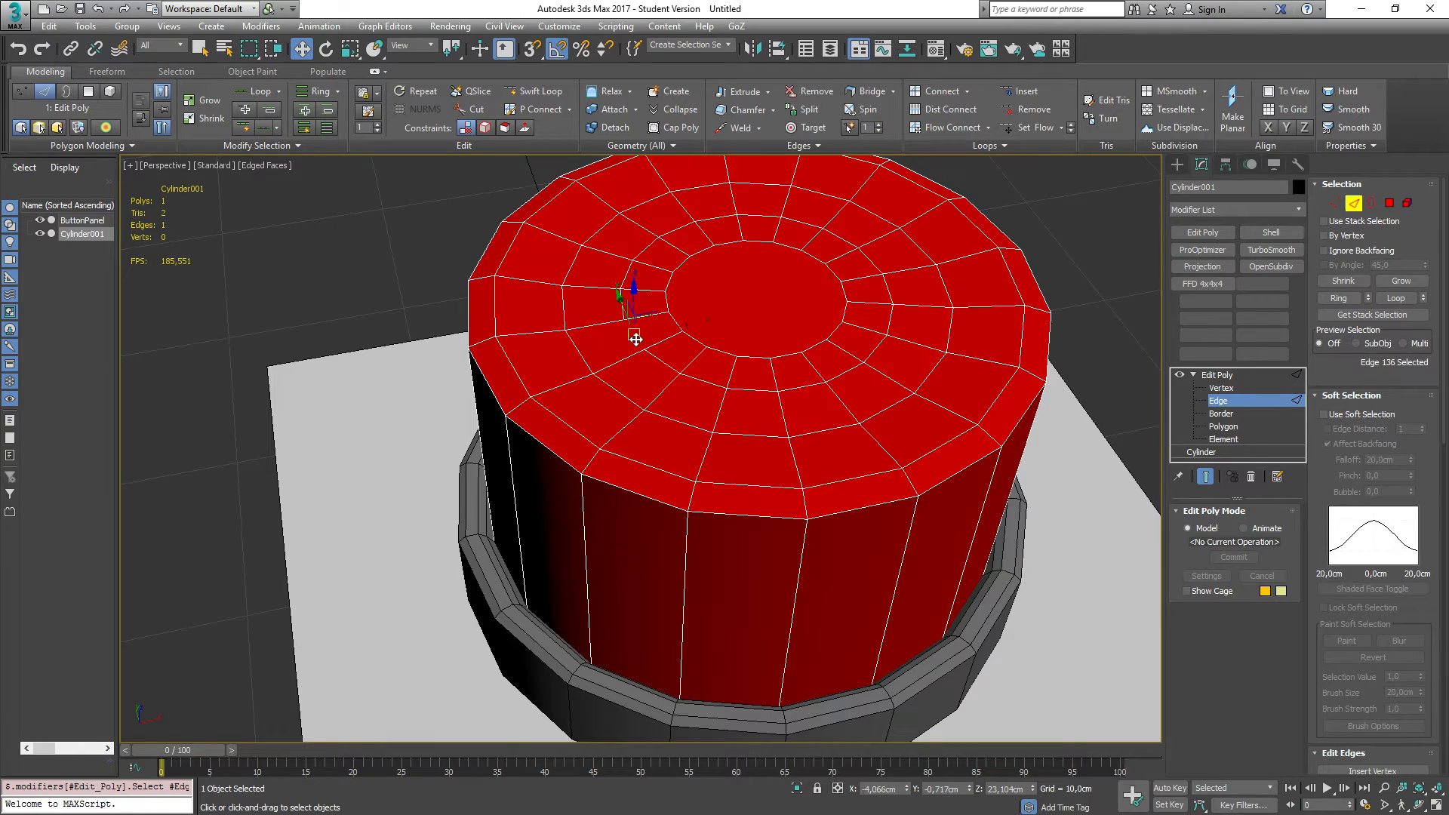
pyautogui.keyDown('shift'); pyautogui.click(847, 372); pyautogui.keyUp('shift')
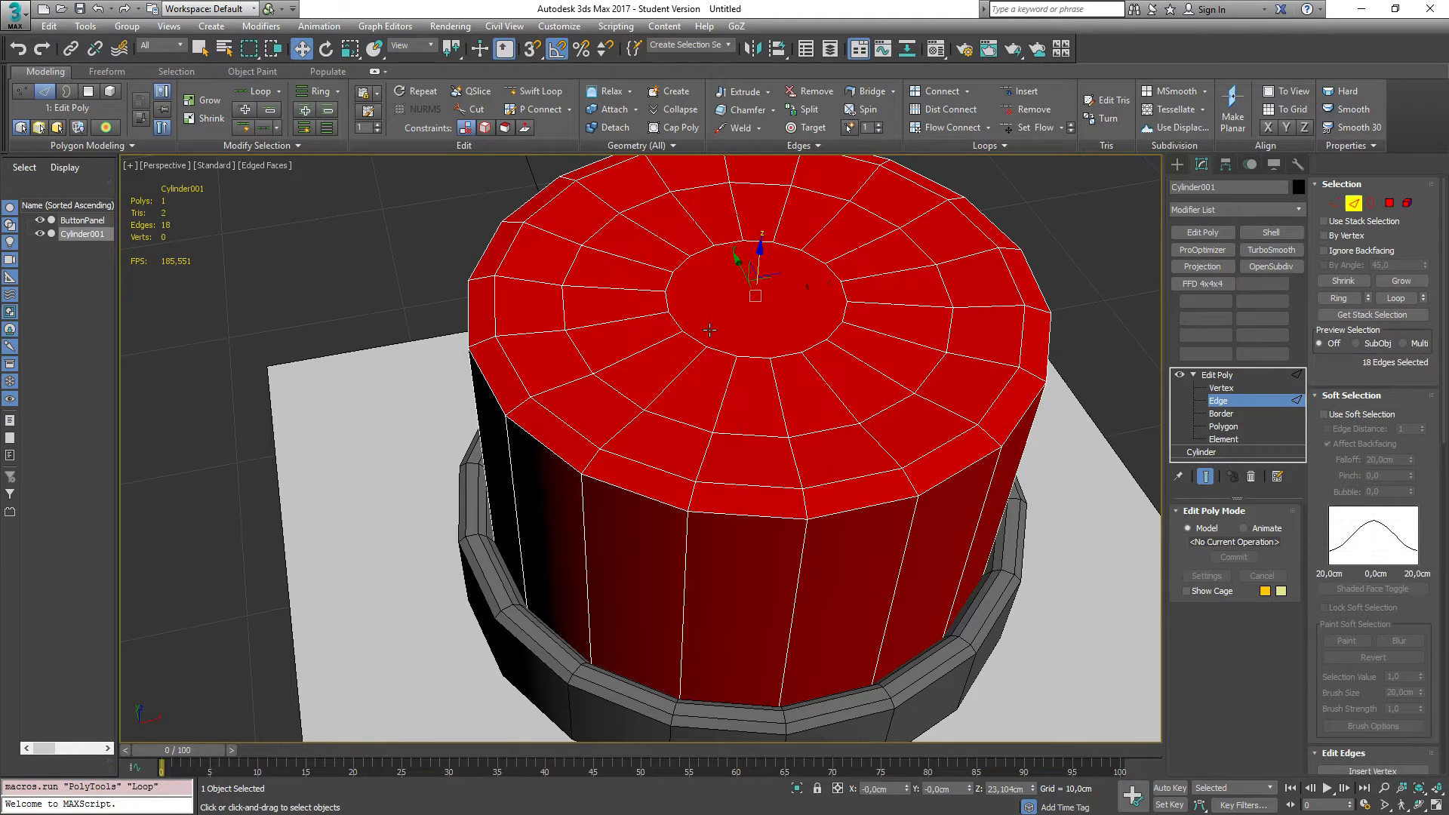
pyautogui.keyDown('shift'); pyautogui.click(676, 321); pyautogui.keyUp('shift')
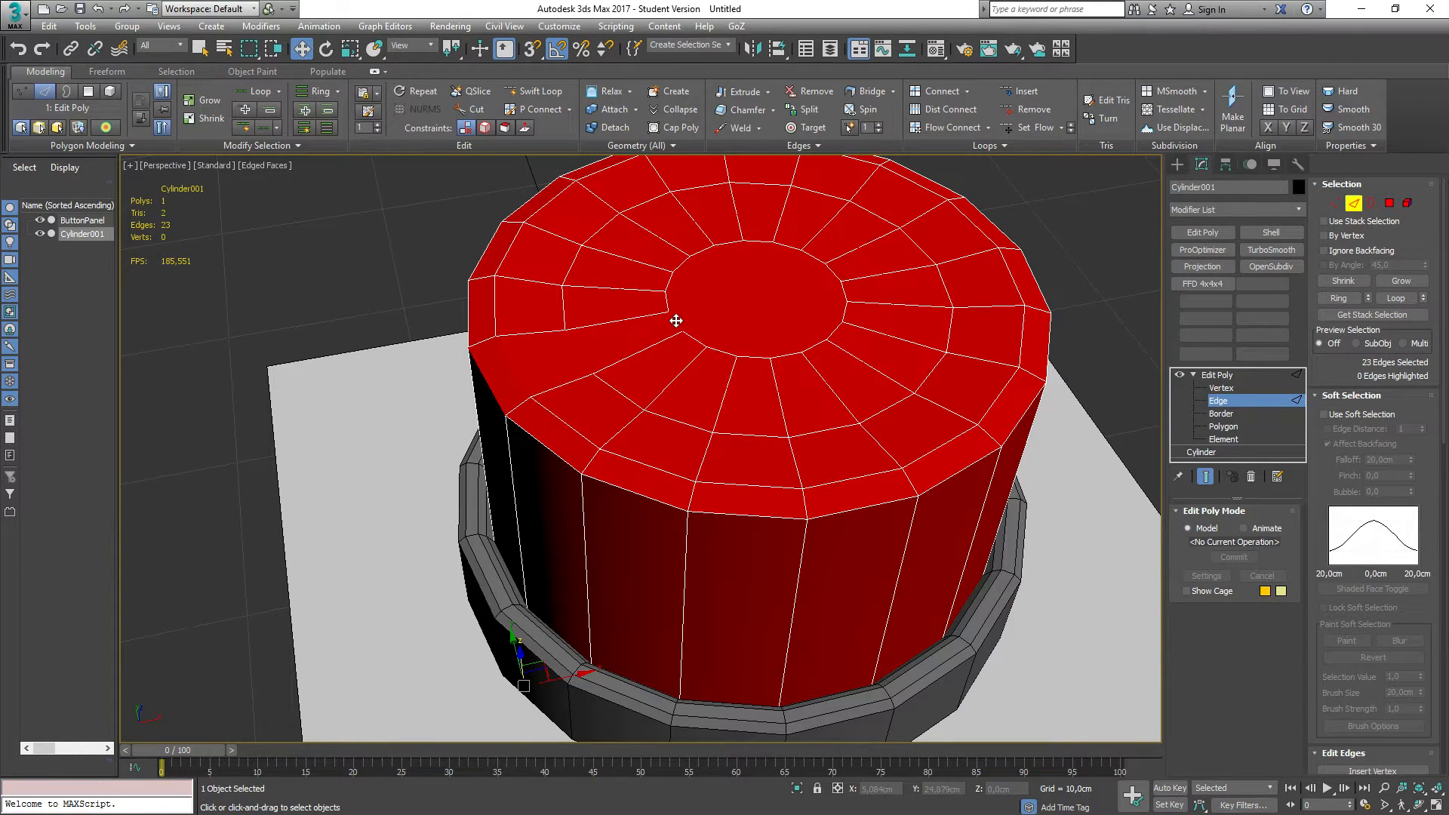
pyautogui.click(632, 338)
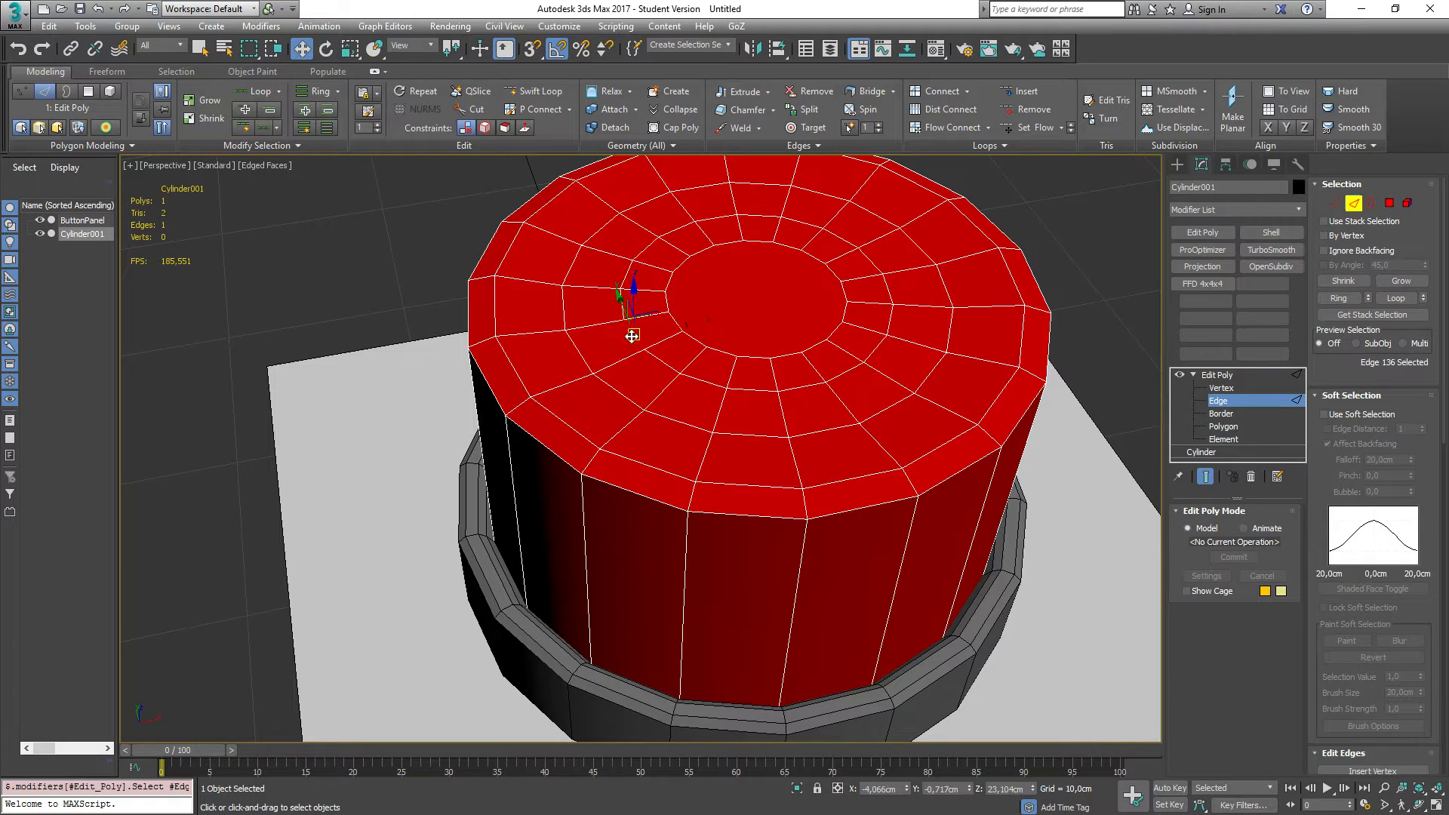
pyautogui.press('l')
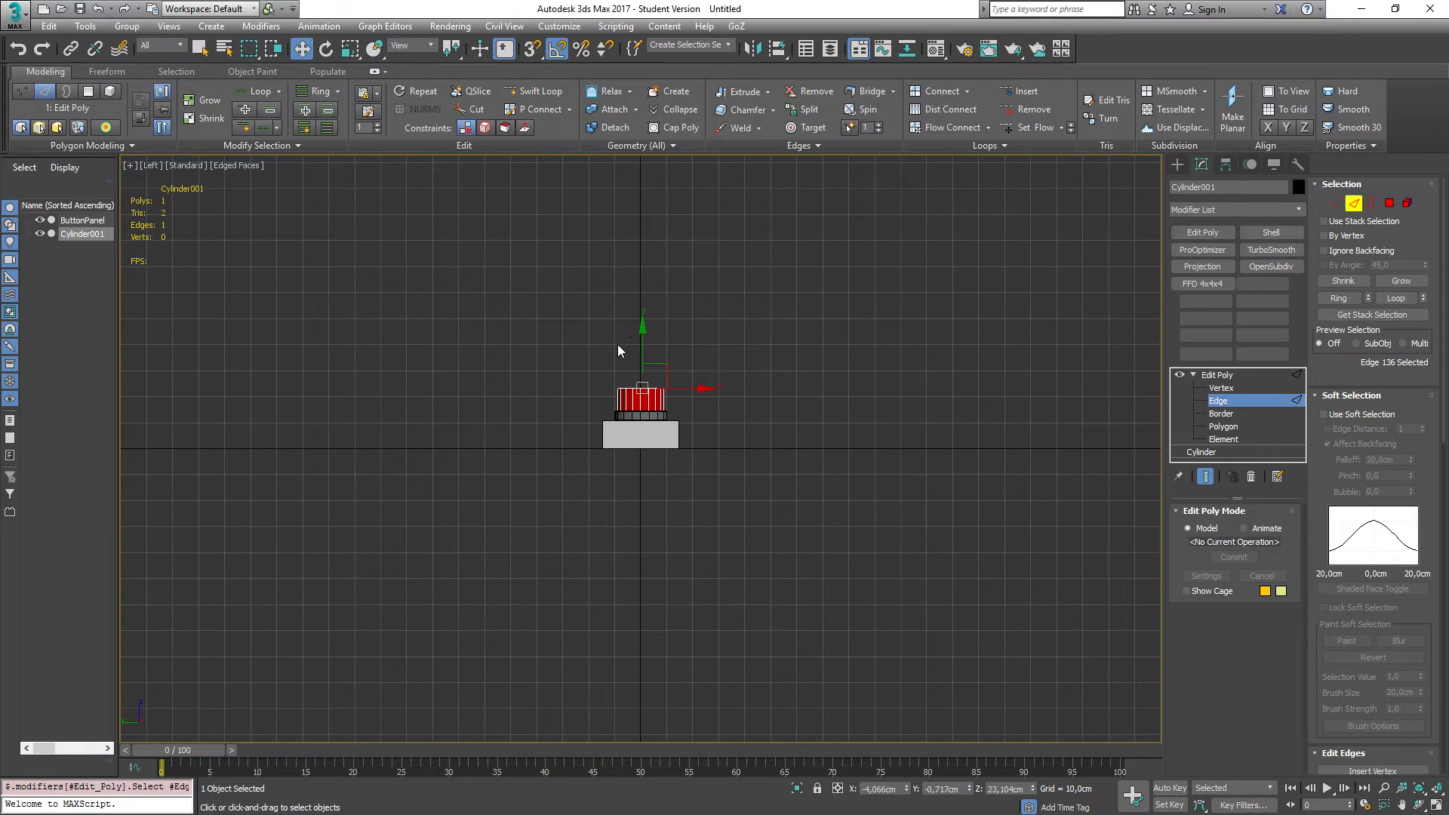
pyautogui.hotkey('shift', 'z')
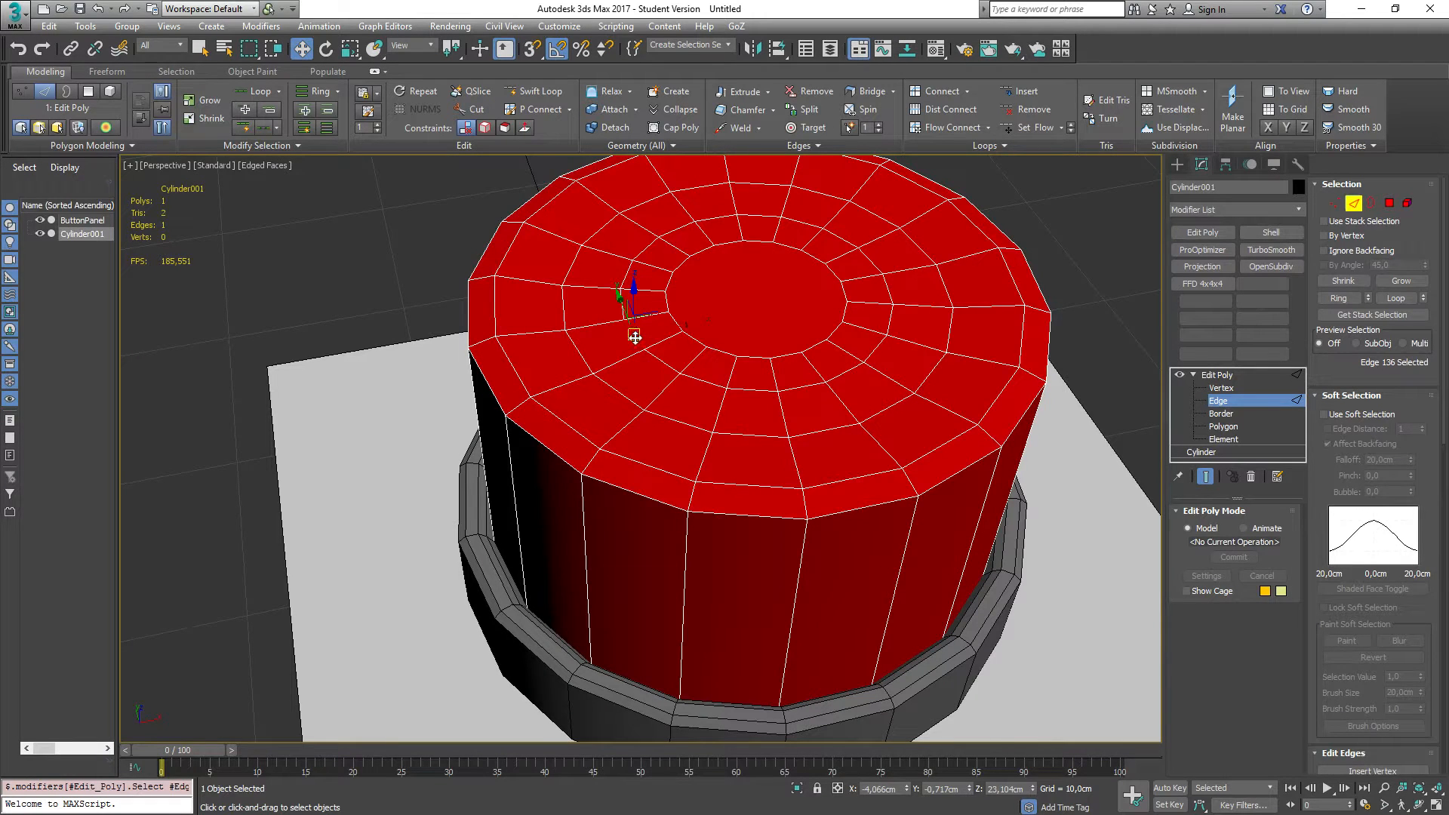
# Step: Select two concentric edge loops on the cap's top and nudge them down about 0.3 cm
pyautogui.hotkey('alt', 'l')
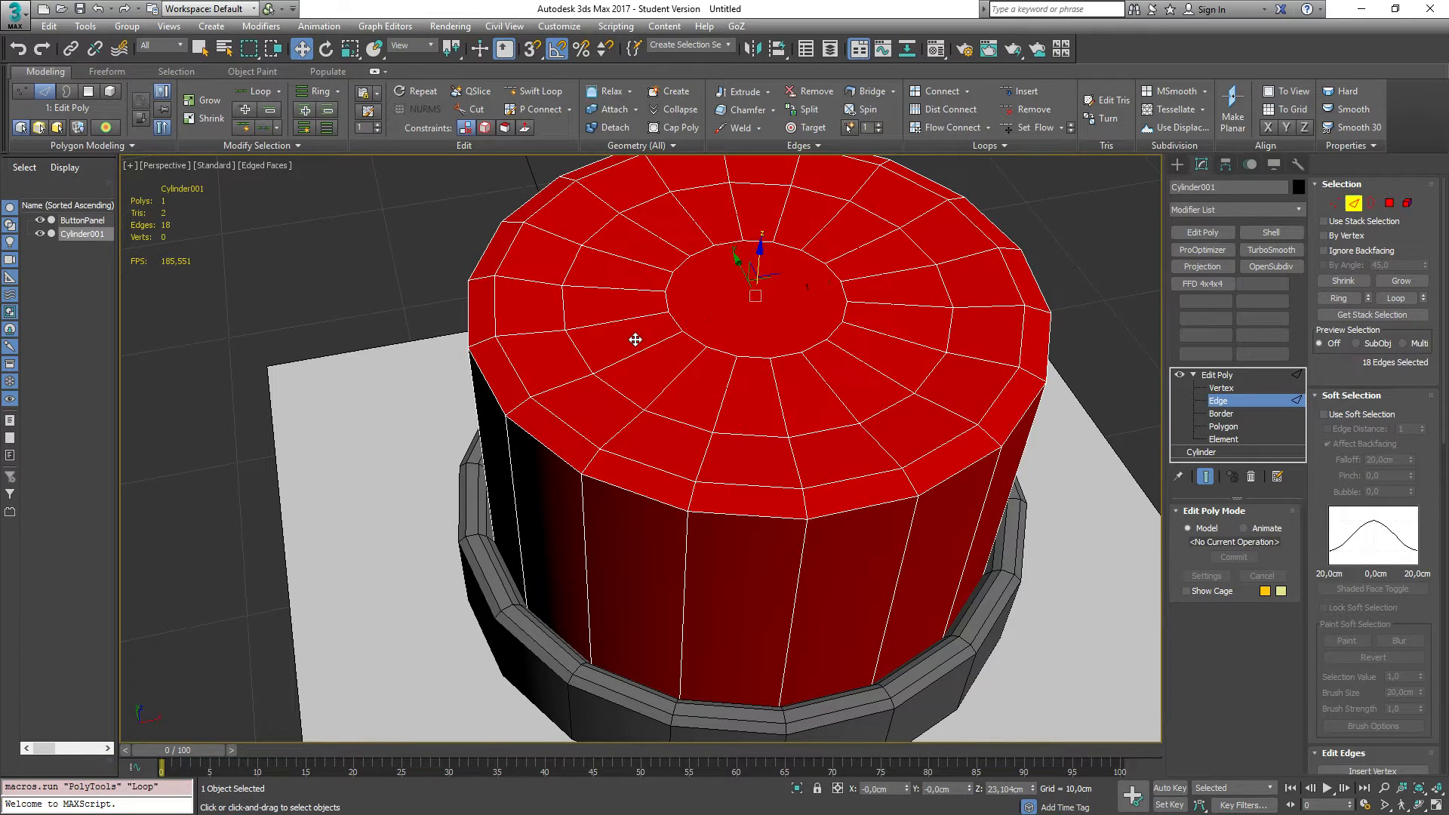
pyautogui.keyDown('ctrl'); pyautogui.click(674, 319); pyautogui.keyUp('ctrl')
pyautogui.hotkey('alt', 'l')
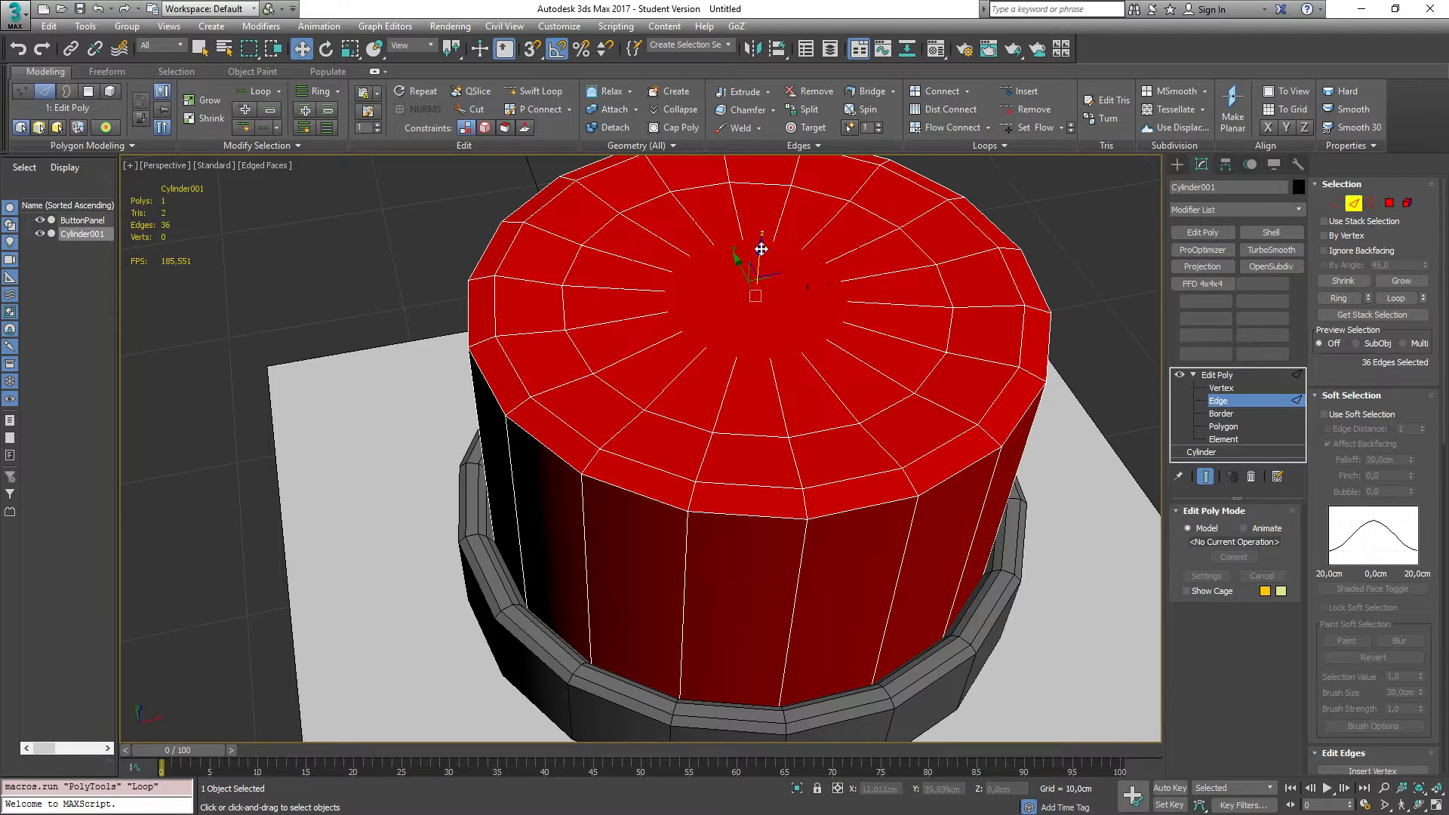
pyautogui.moveTo(760, 249); pyautogui.dragTo(760, 255)
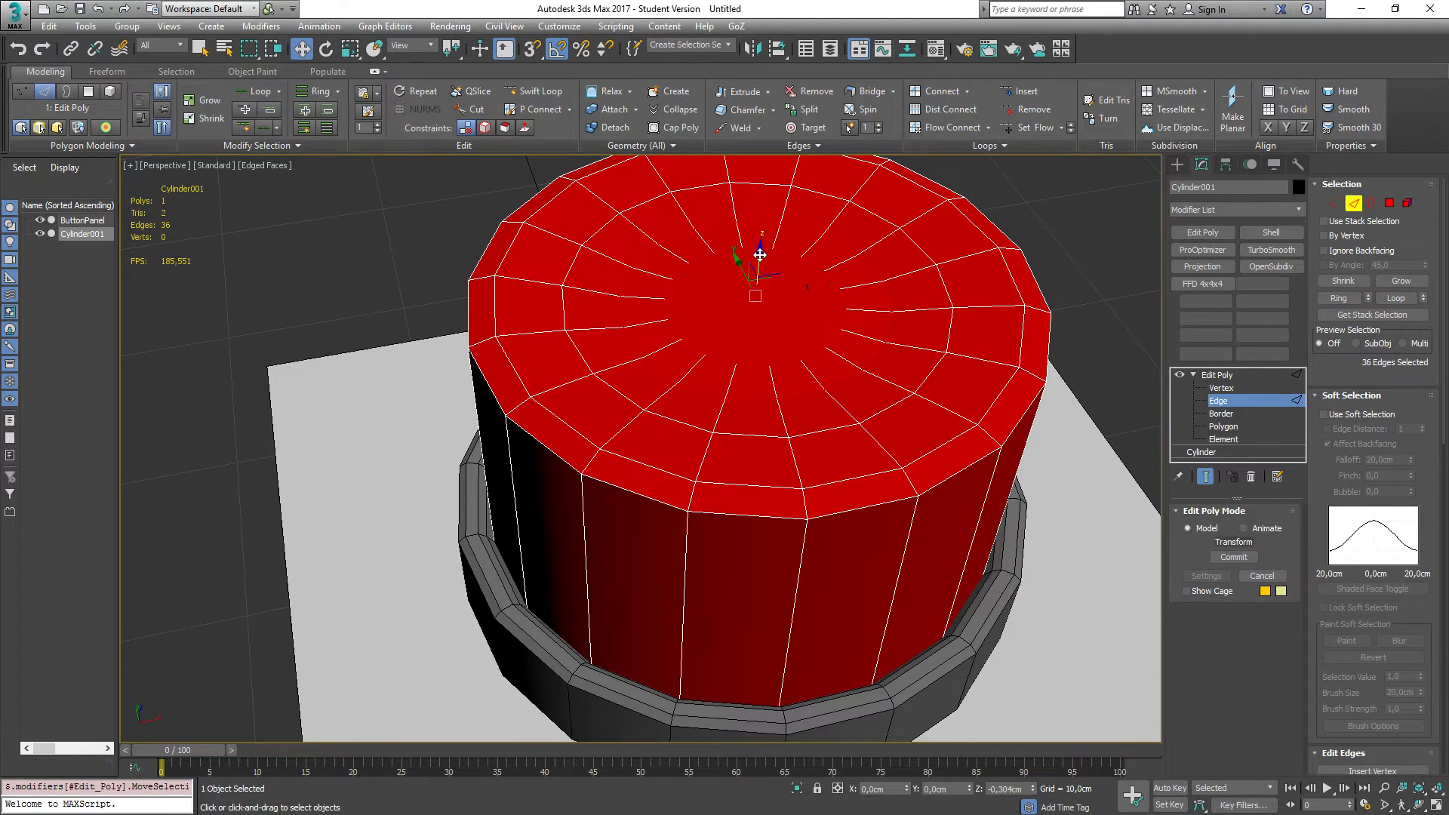
# Step: Select individual edges on the cap's inner inset ring and clear the selection
pyautogui.click(704, 310)
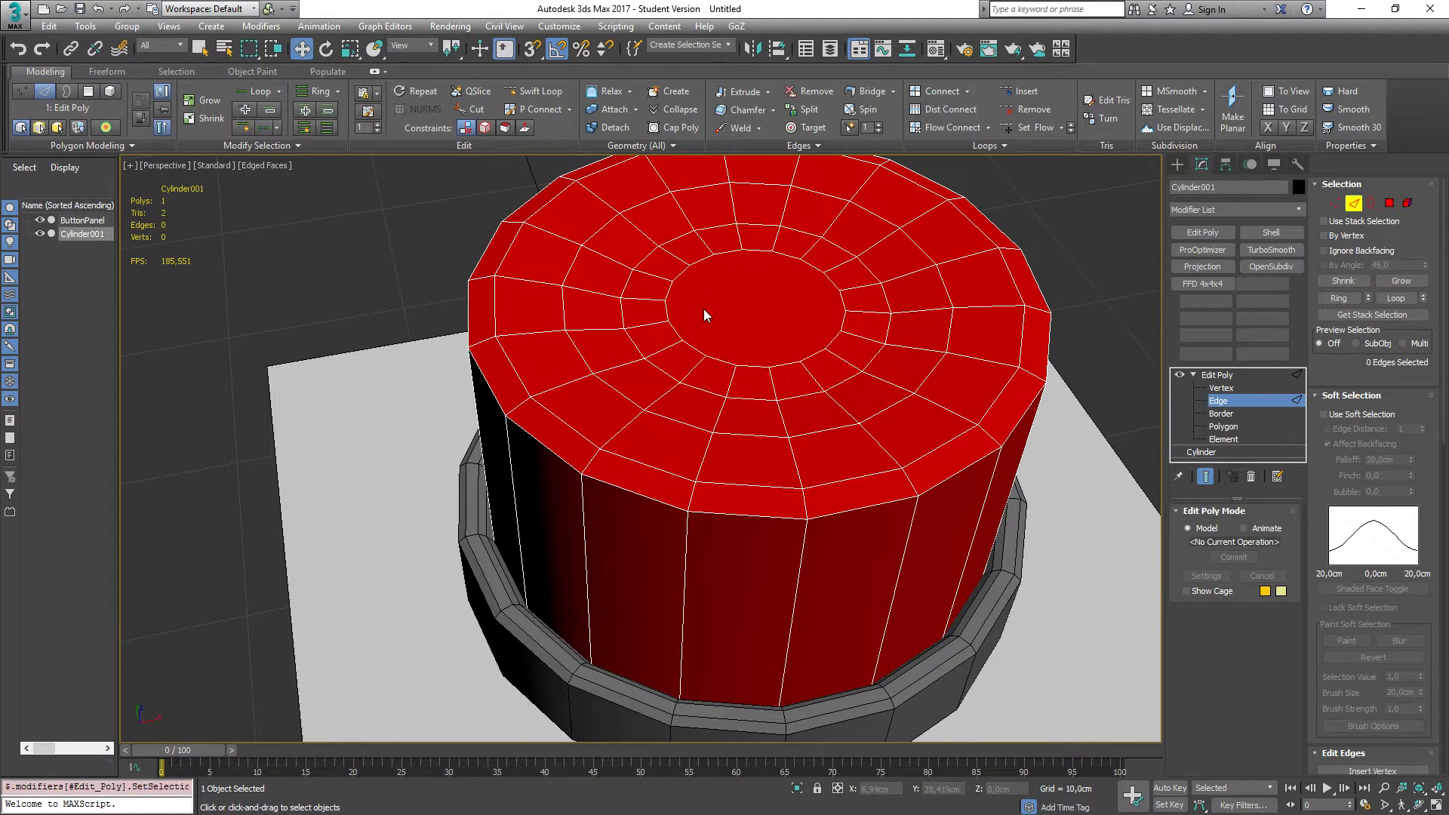
pyautogui.click(668, 305)
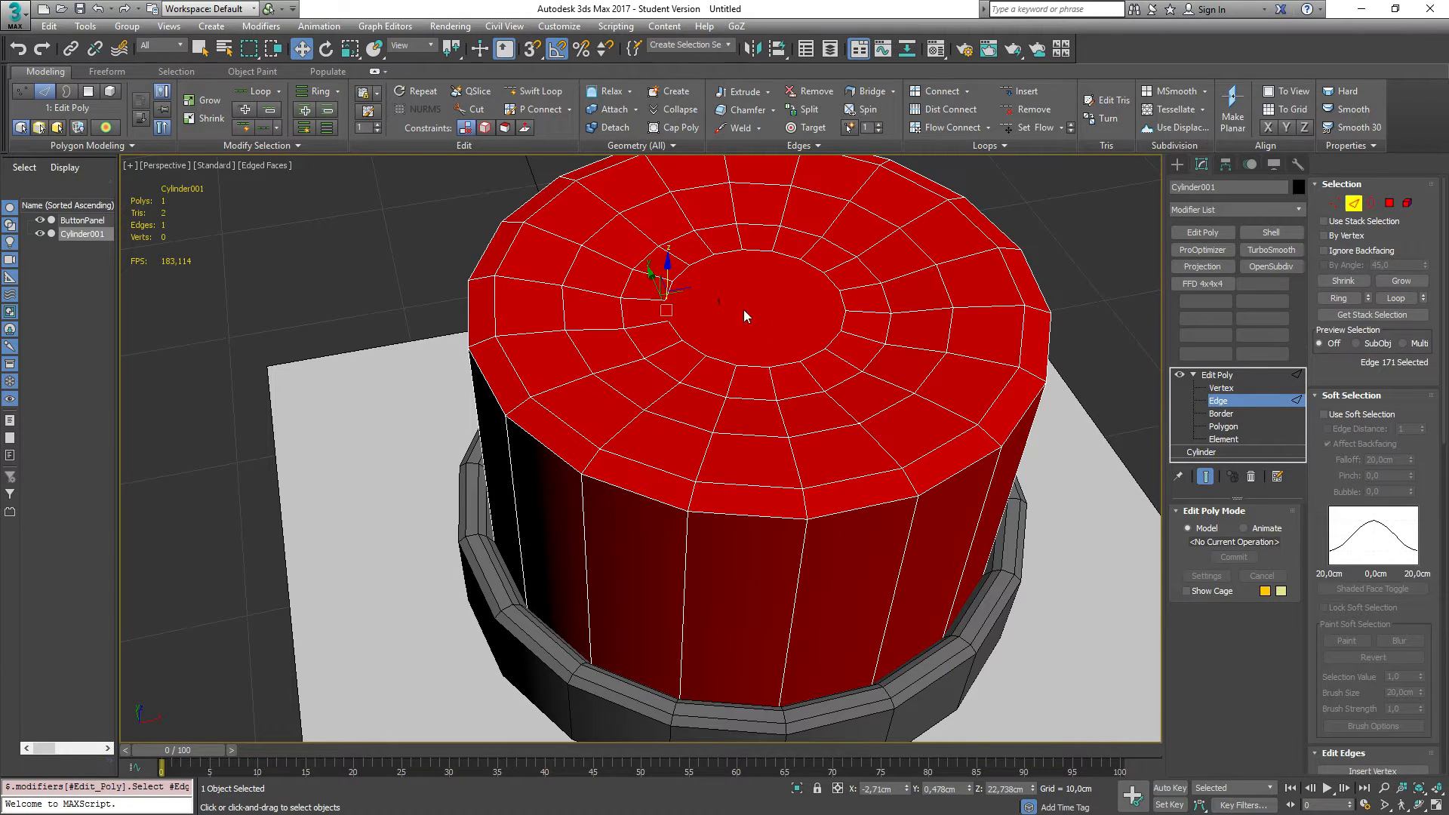
pyautogui.click(722, 310)
pyautogui.click(685, 342)
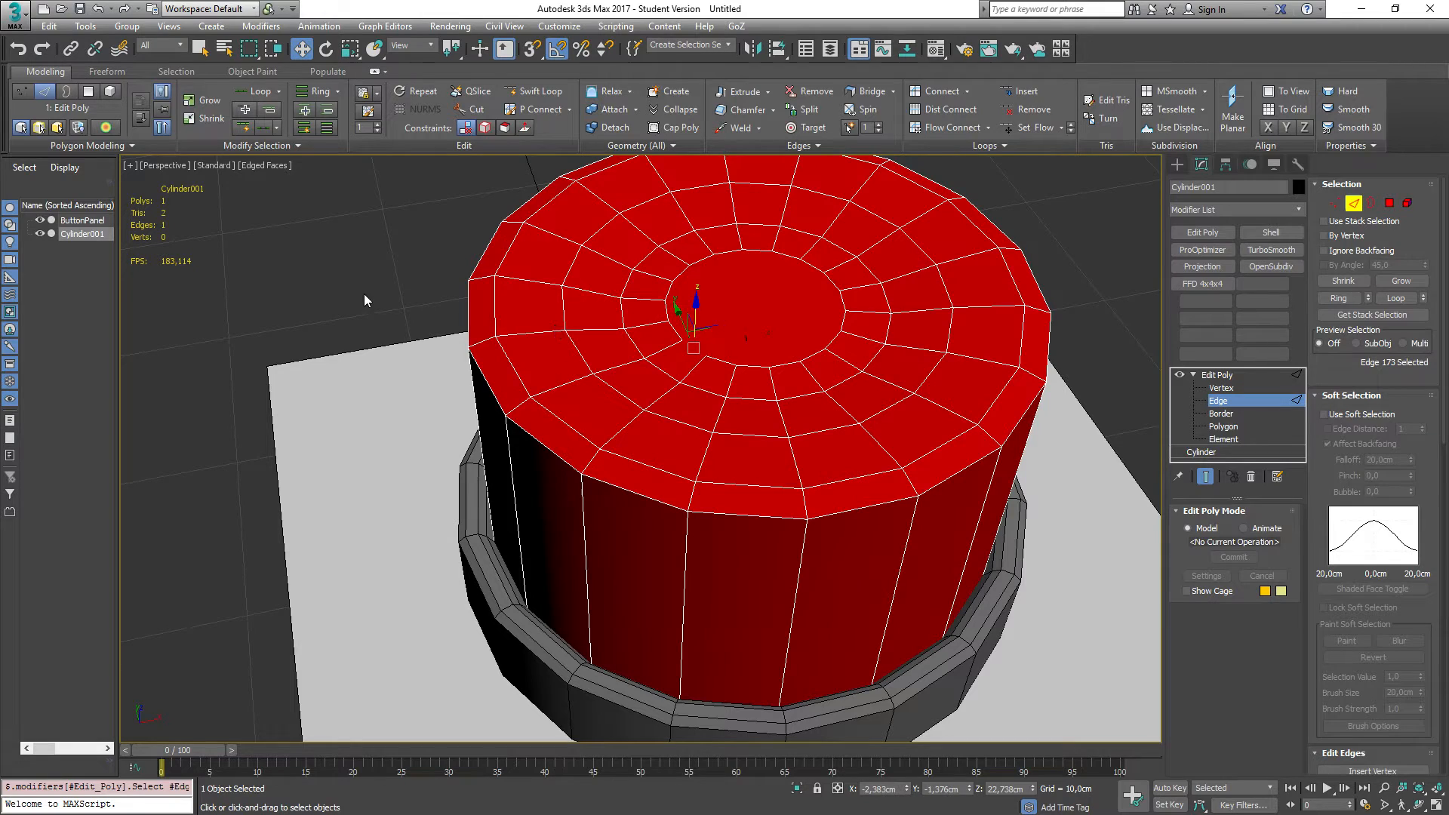
pyautogui.click(723, 307)
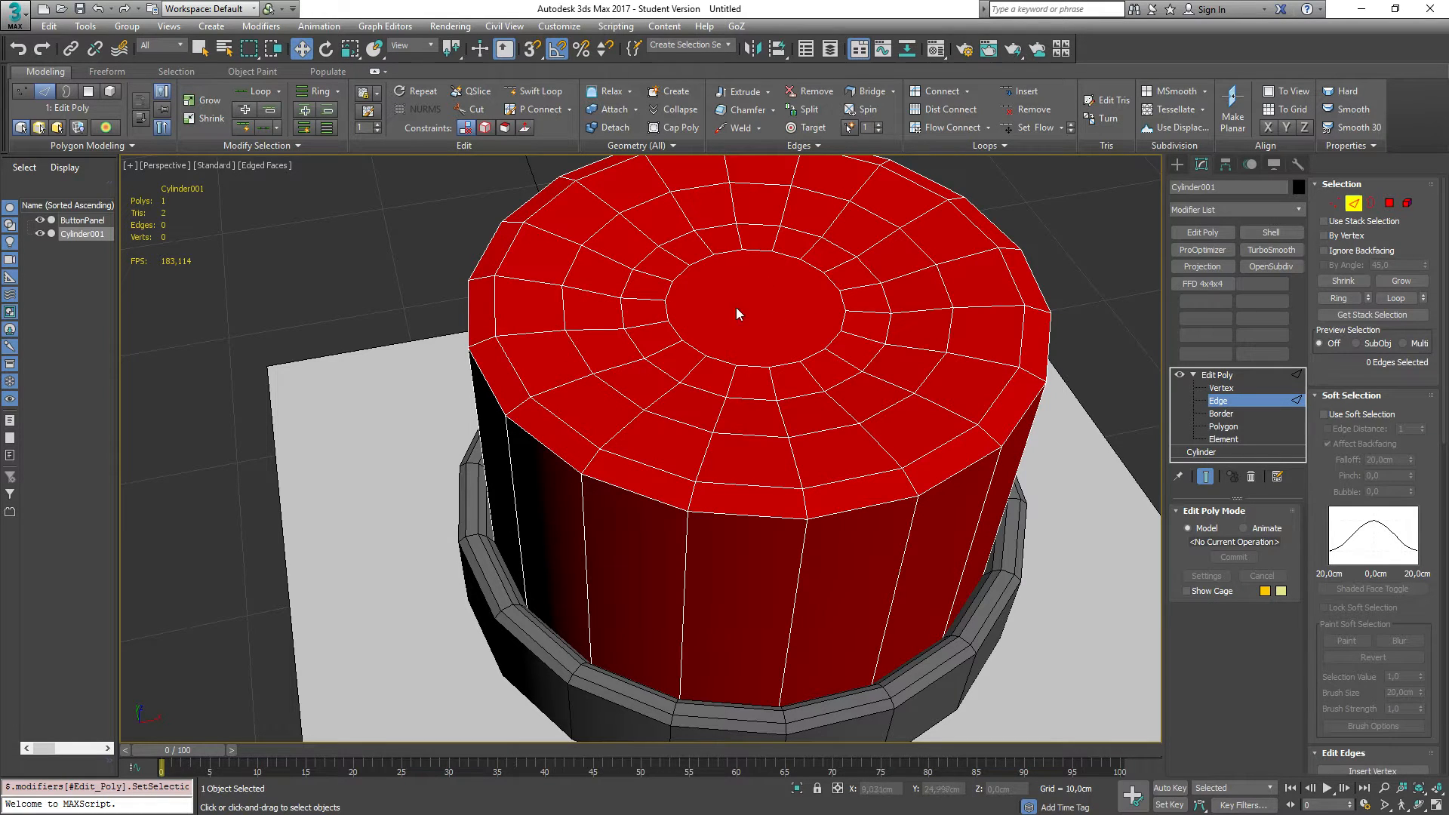
# Step: Select single edges on the cap's top inner rings while viewing them from different angles
pyautogui.click(700, 276)
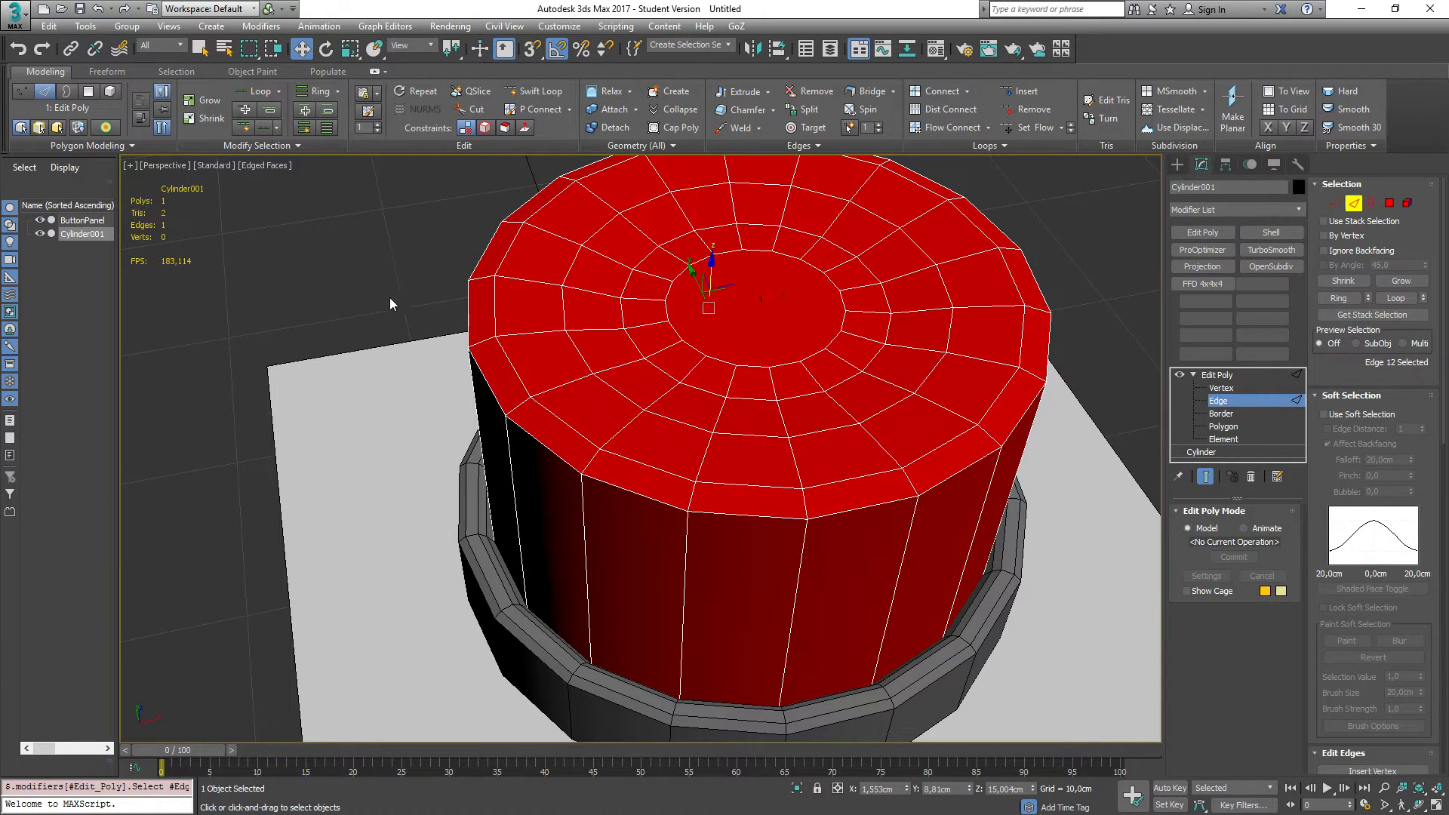
pyautogui.moveTo(362, 297)
pyautogui.keyDown('alt'); pyautogui.mouseDown(button='middle')
pyautogui.moveTo(595, 256)
pyautogui.moveTo(556, 290)
pyautogui.moveTo(427, 300)
pyautogui.moveTo(359, 284)
pyautogui.mouseUp(button='middle'); pyautogui.keyUp('alt')
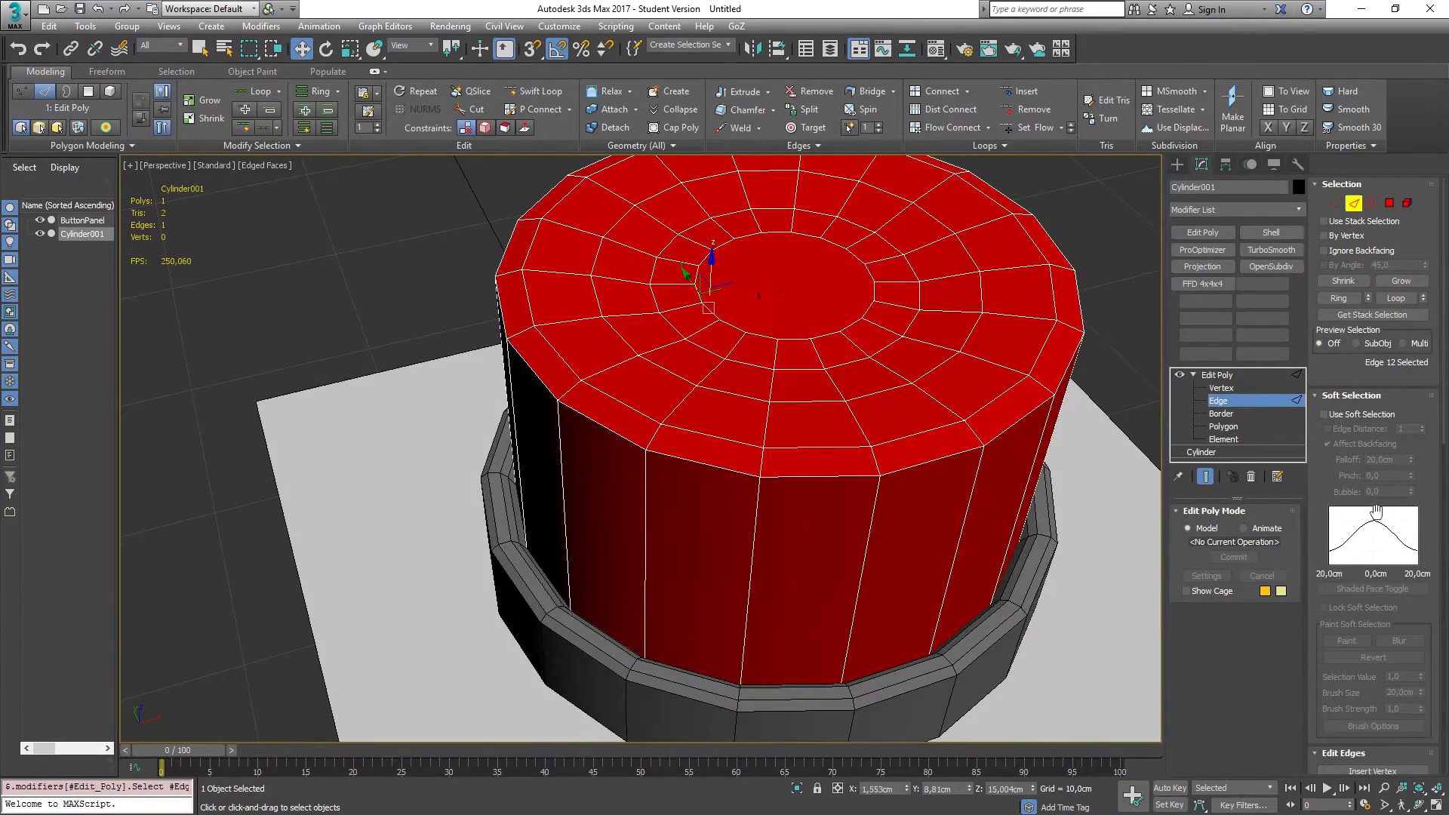
pyautogui.scroll(-5, 1380, 737)
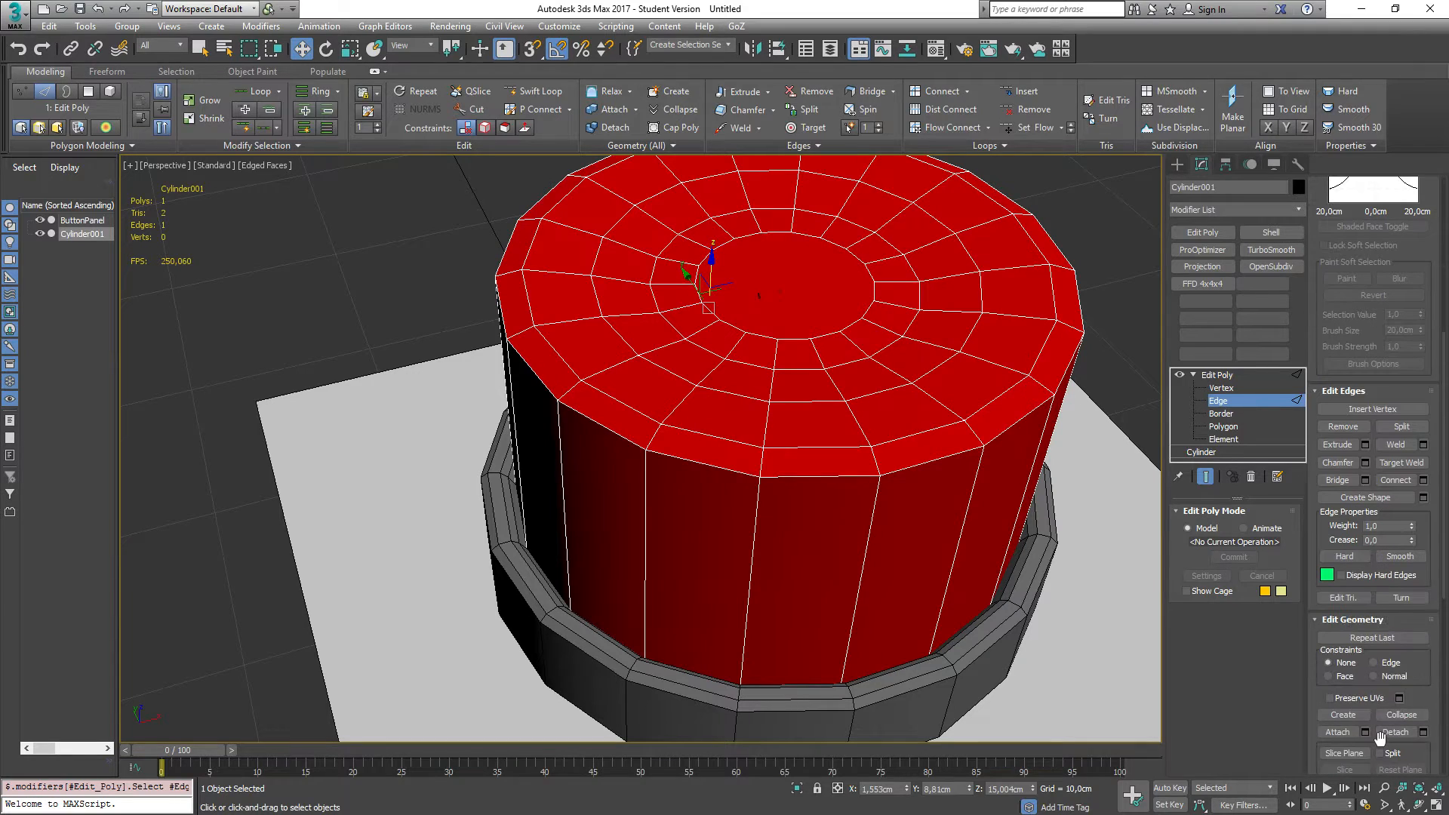
pyautogui.click(811, 270)
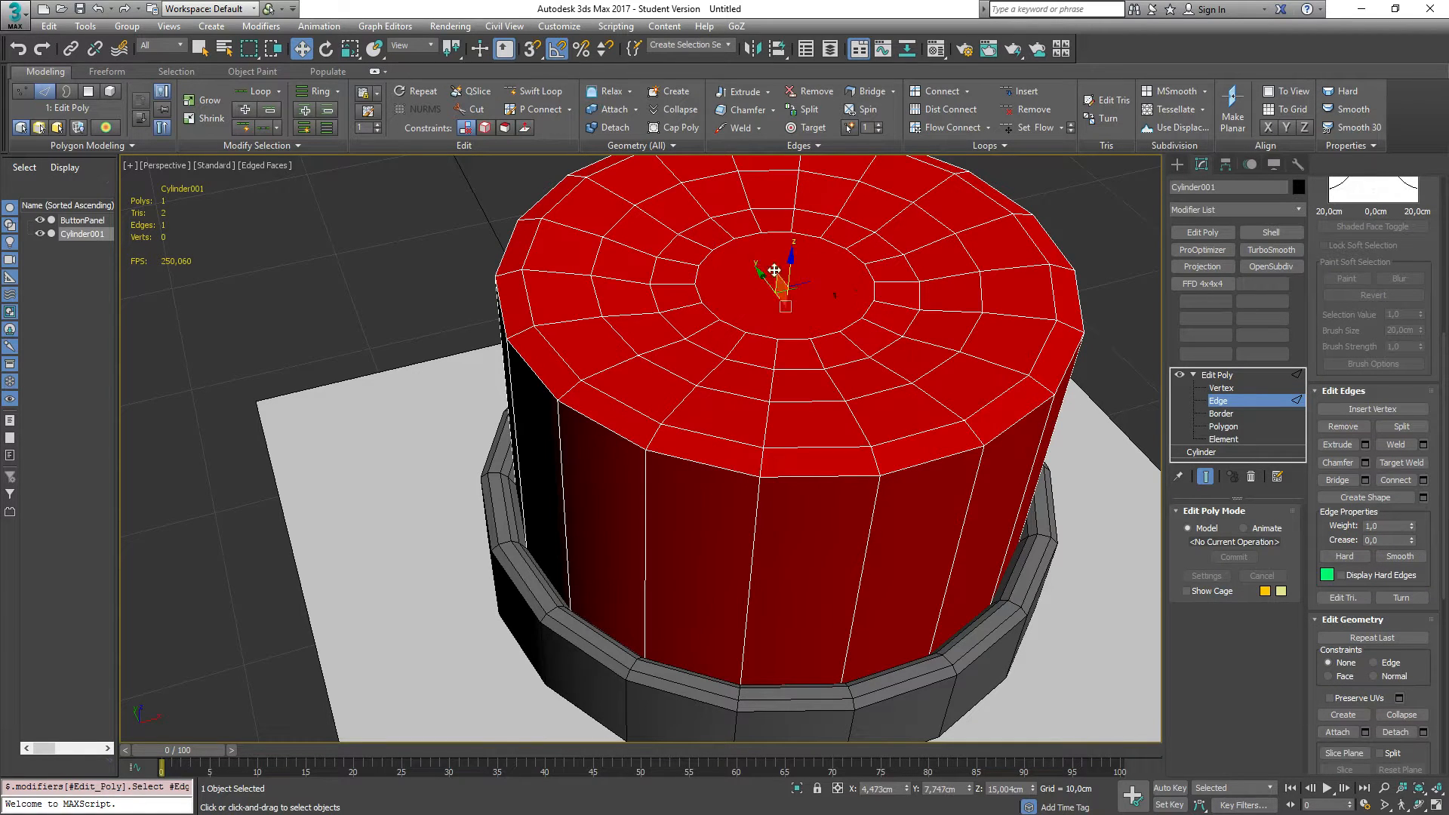
pyautogui.click(745, 260)
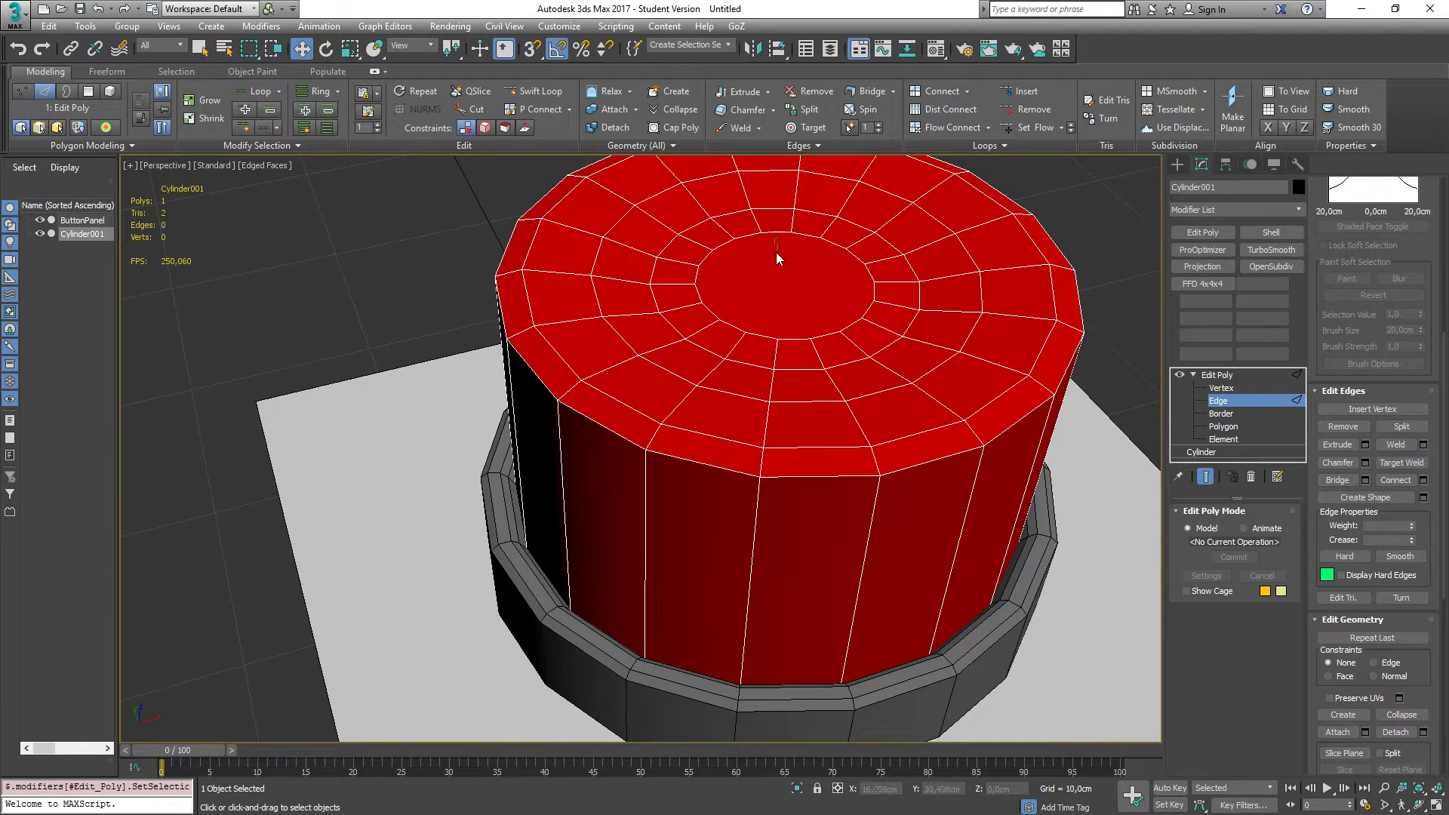
pyautogui.click(741, 231)
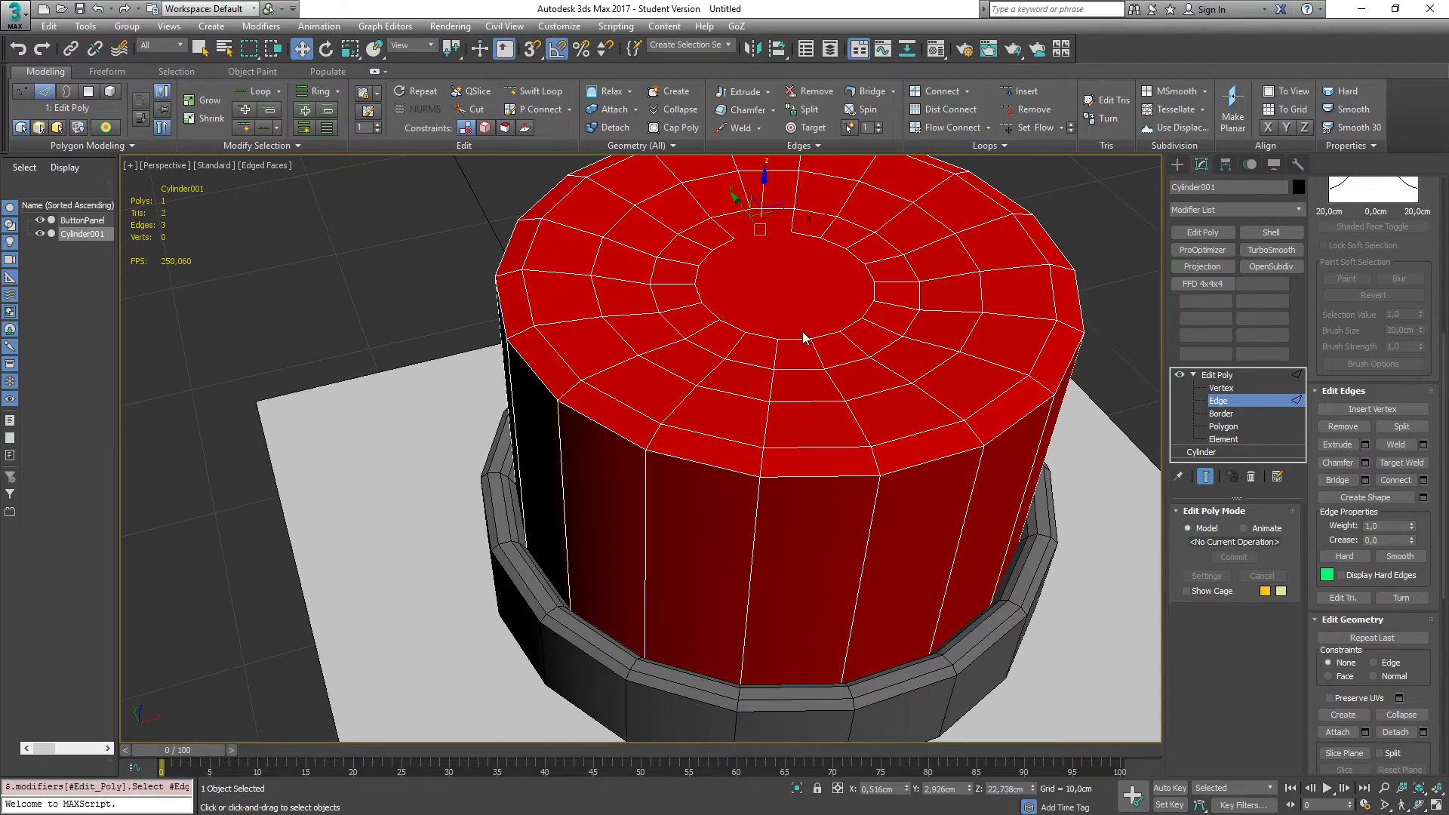
pyautogui.moveTo(388, 237)
pyautogui.keyDown('alt'); pyautogui.mouseDown(button='middle')
pyautogui.moveTo(663, 212)
pyautogui.moveTo(648, 238)
pyautogui.moveTo(440, 255)
pyautogui.moveTo(374, 225)
pyautogui.mouseUp(button='middle'); pyautogui.keyUp('alt')
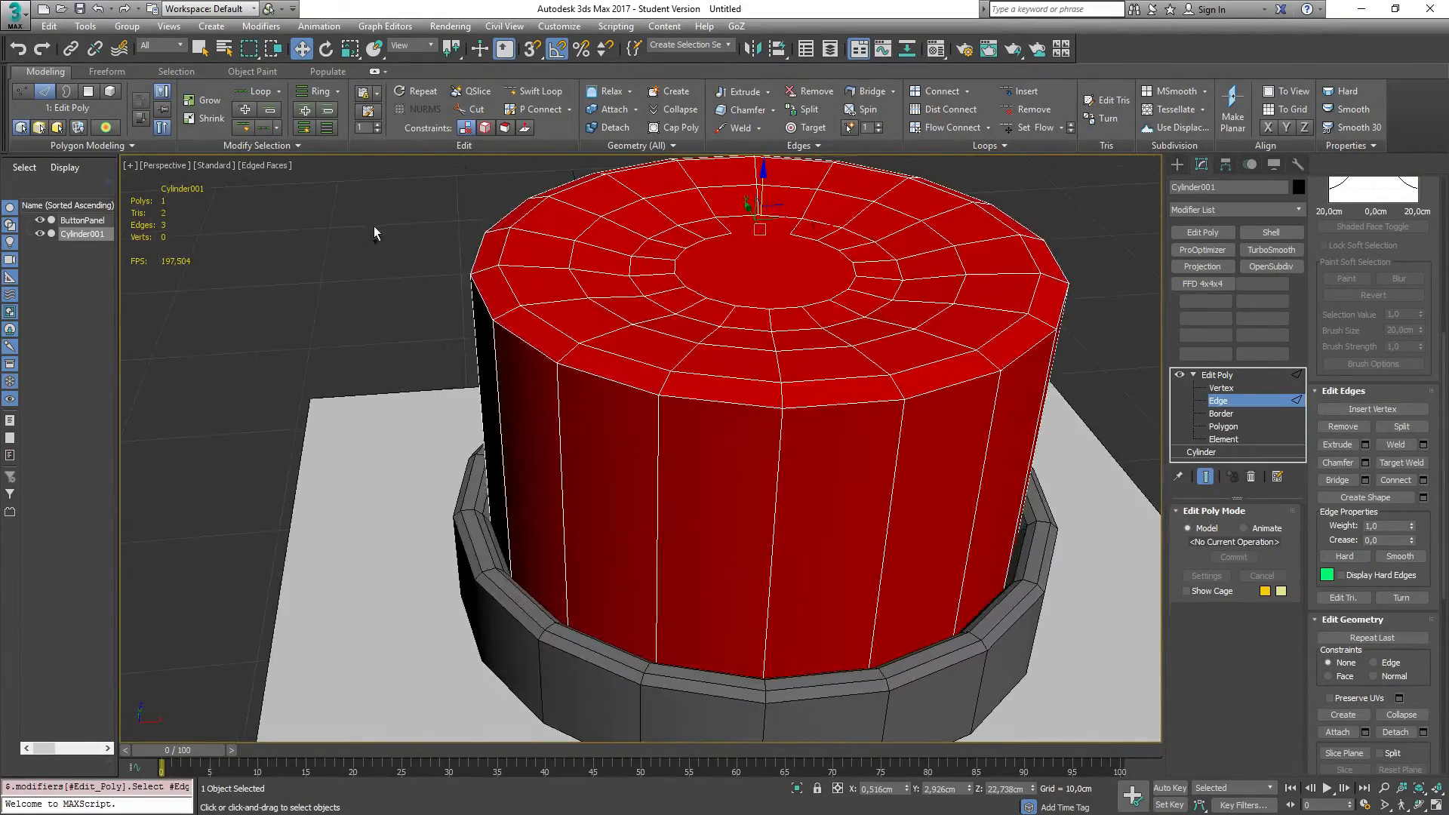
pyautogui.click(749, 256)
pyautogui.moveTo(768, 238); pyautogui.dragTo(769, 240)
pyautogui.keyDown('alt'); pyautogui.moveTo(333, 260); pyautogui.dragTo(600, 233, button='middle'); pyautogui.keyUp('alt')
pyautogui.keyDown('alt'); pyautogui.moveTo(1046, 364); pyautogui.dragTo(987, 541, button='middle'); pyautogui.keyUp('alt')
# Step: Turn on Ignore Backfacing for the cap's sub-object selection
pyautogui.scroll(-5, 1396, 732)
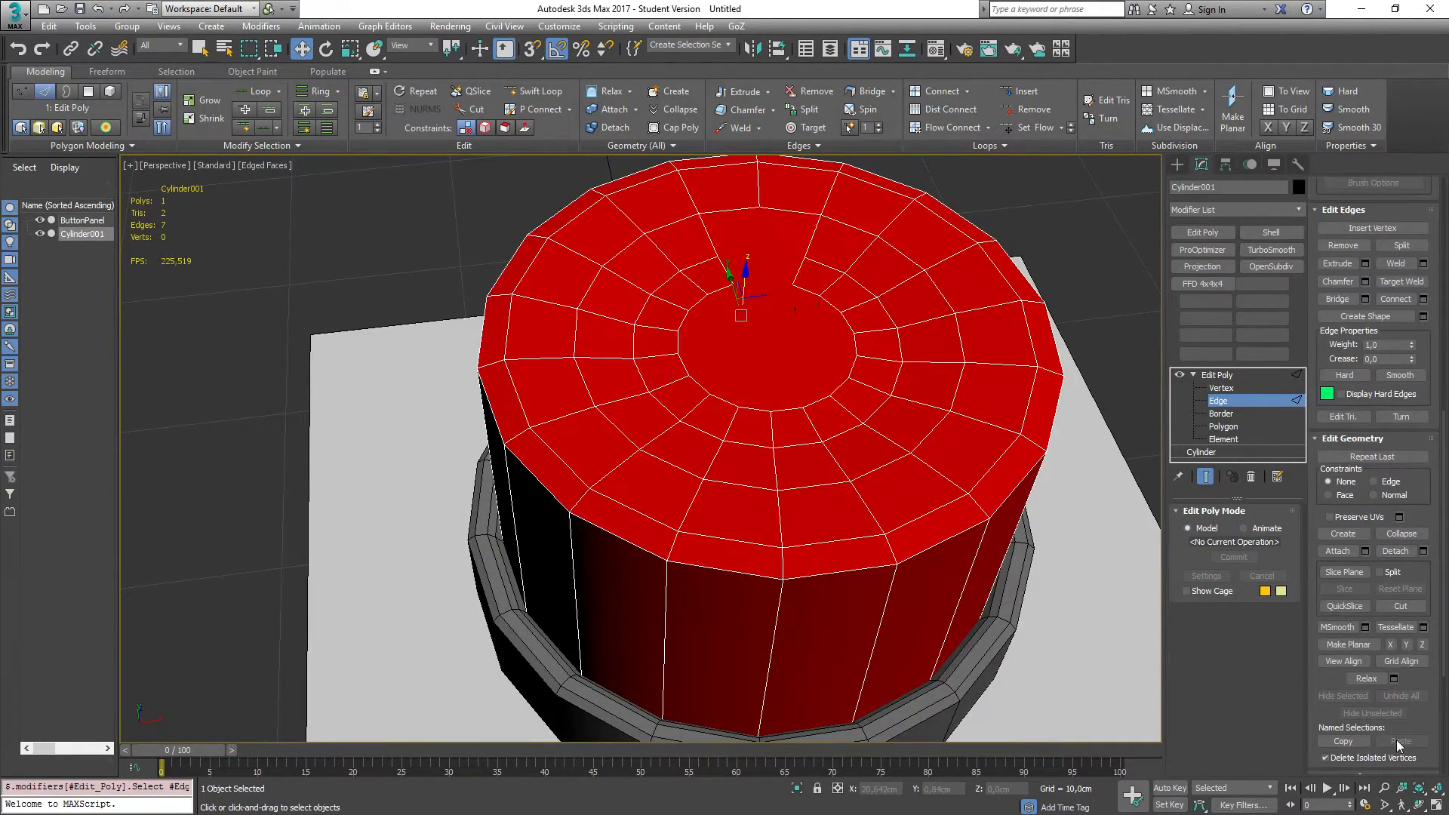
pyautogui.scroll(-1, 1395, 736)
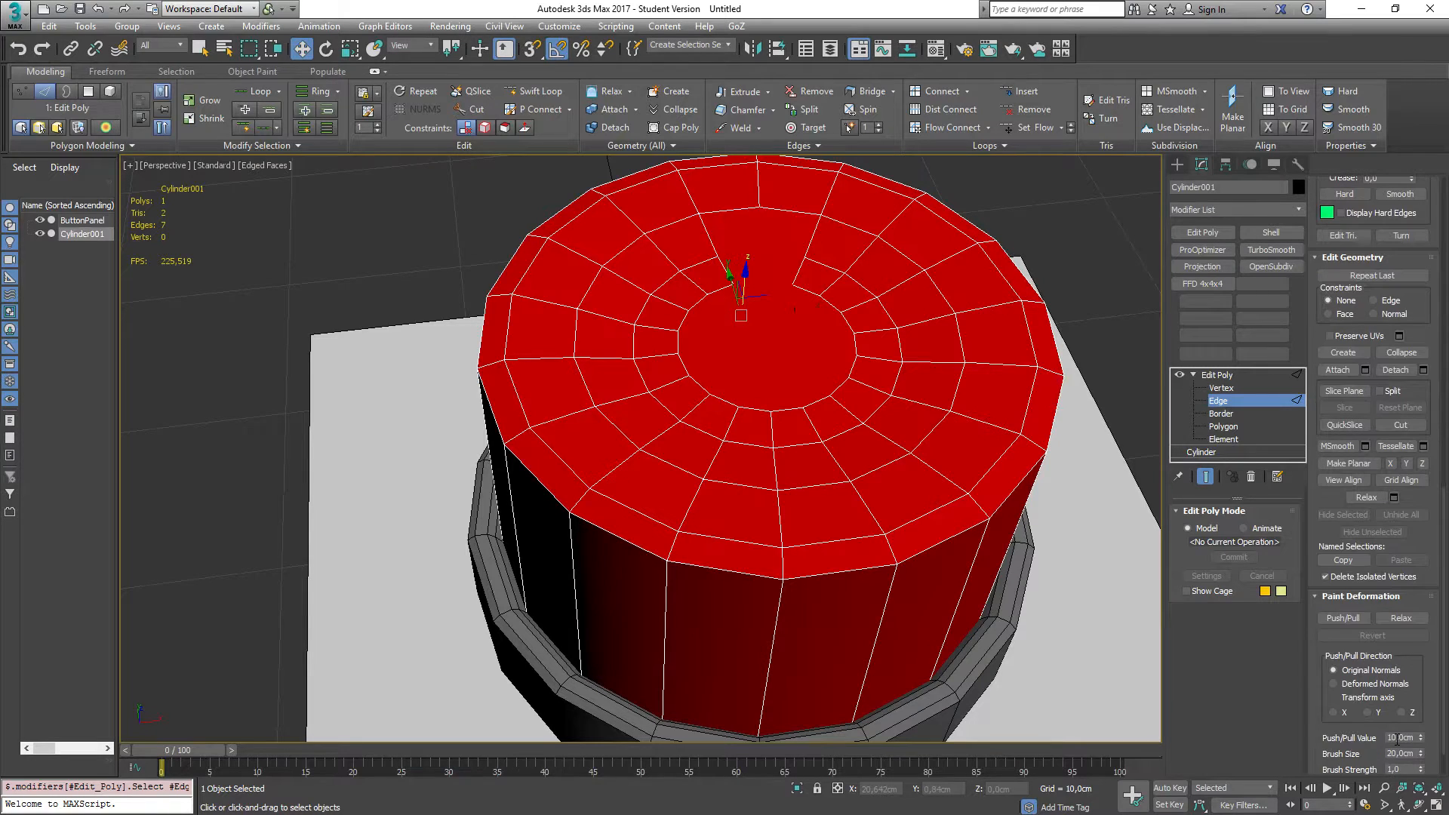
pyautogui.scroll(-1, 1388, 747)
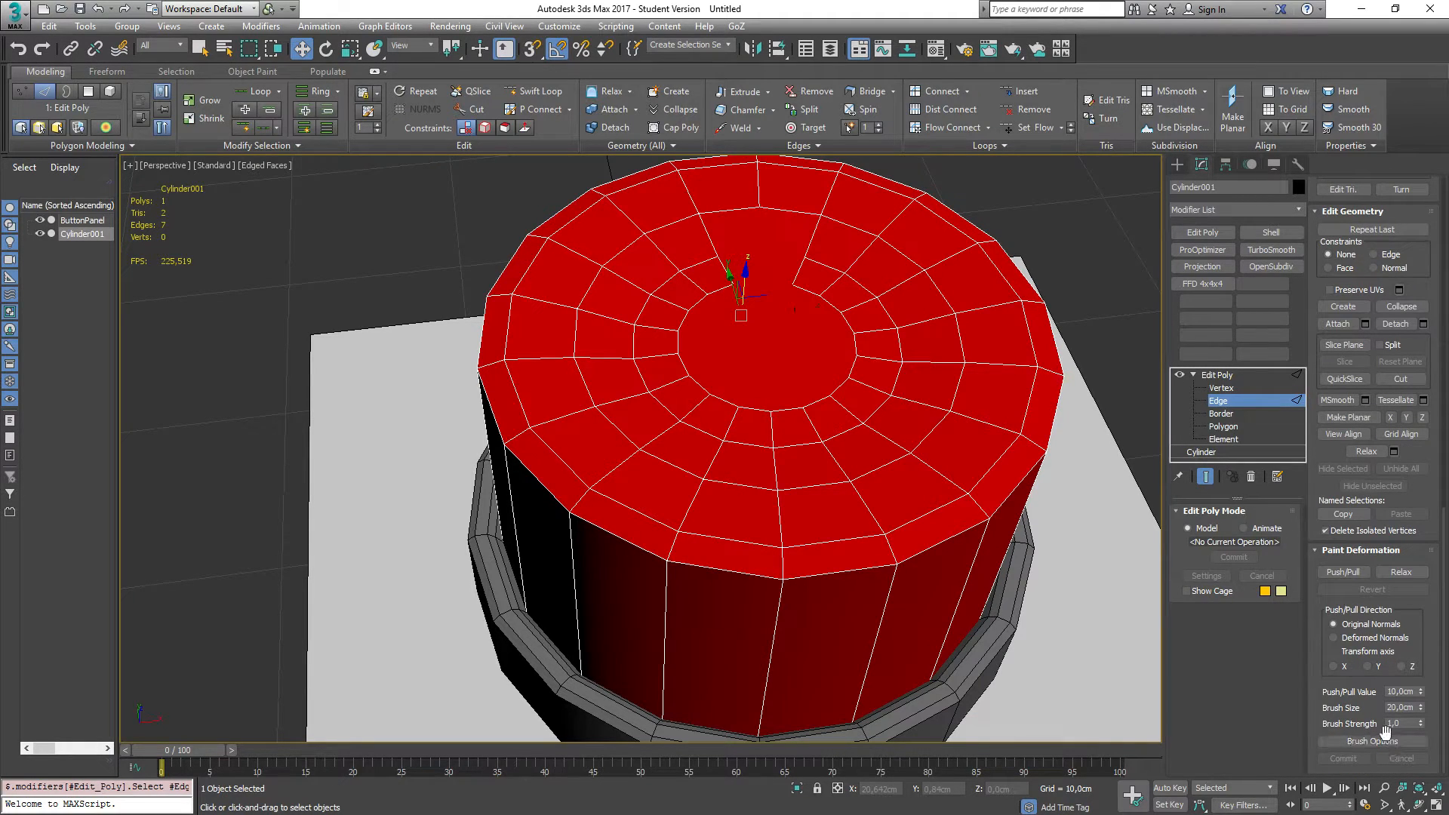
pyautogui.scroll(3, 1384, 730)
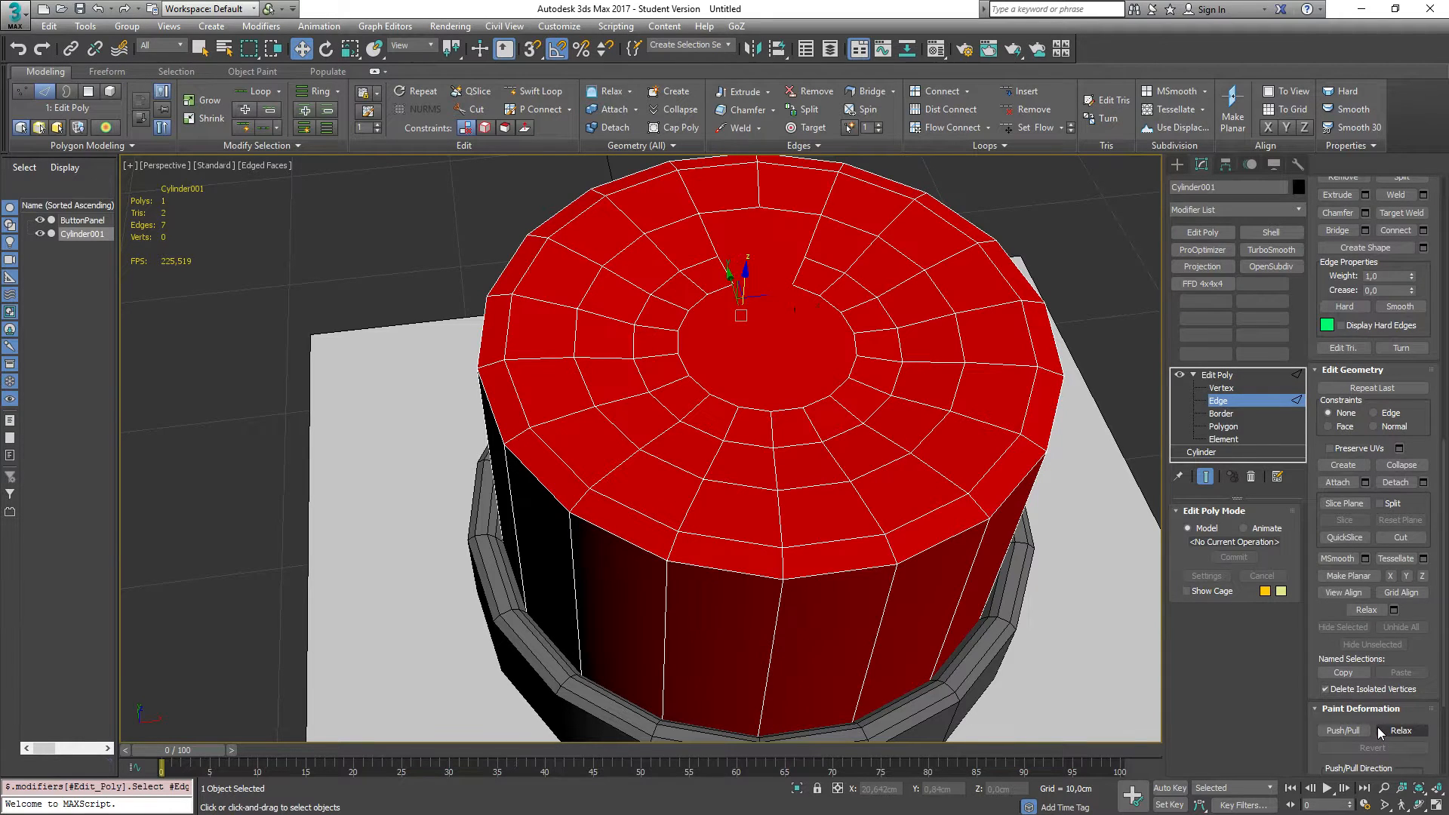
pyautogui.scroll(2, 1378, 727)
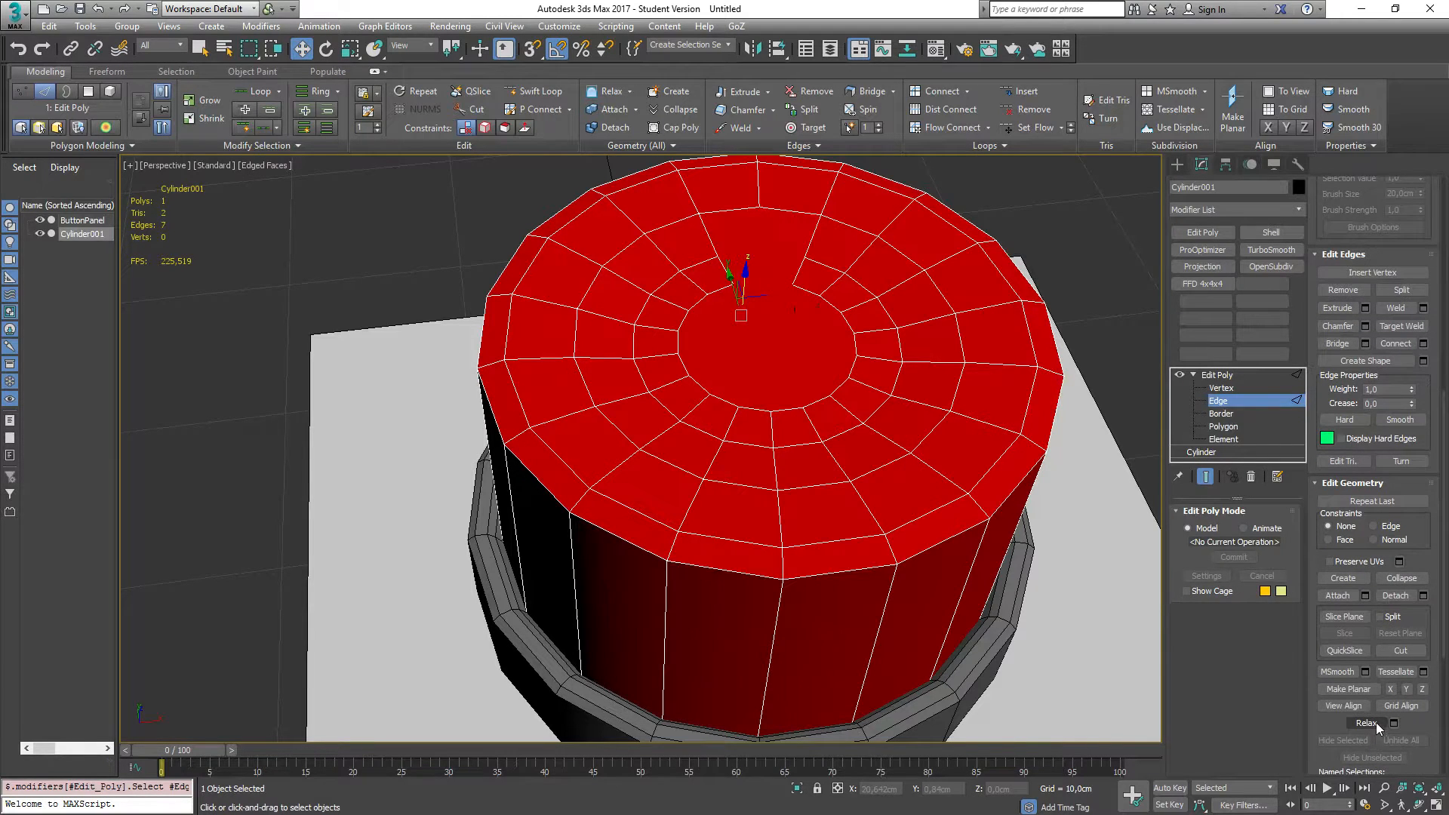
pyautogui.scroll(8, 1375, 722)
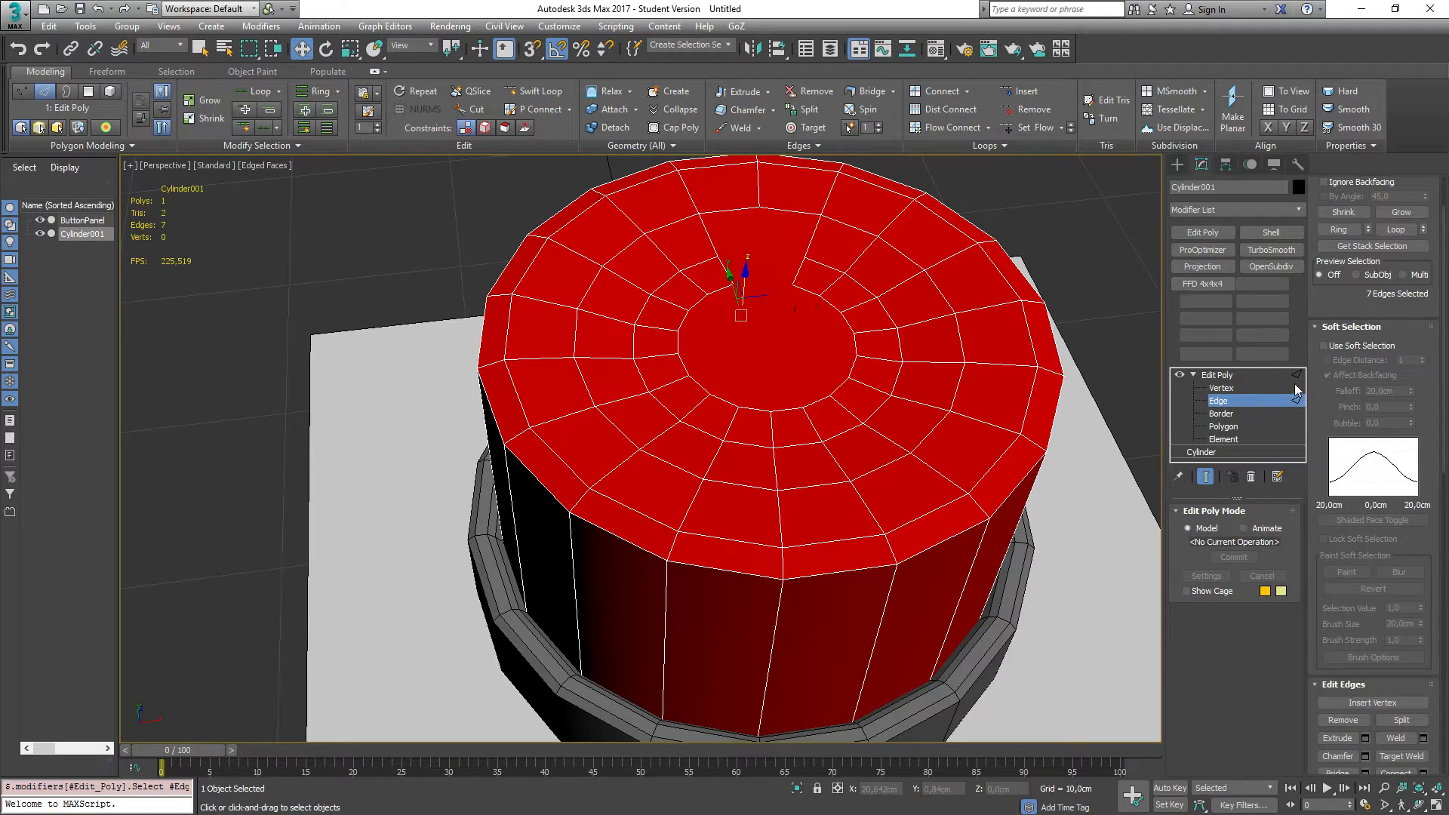
pyautogui.scroll(1, 1325, 445)
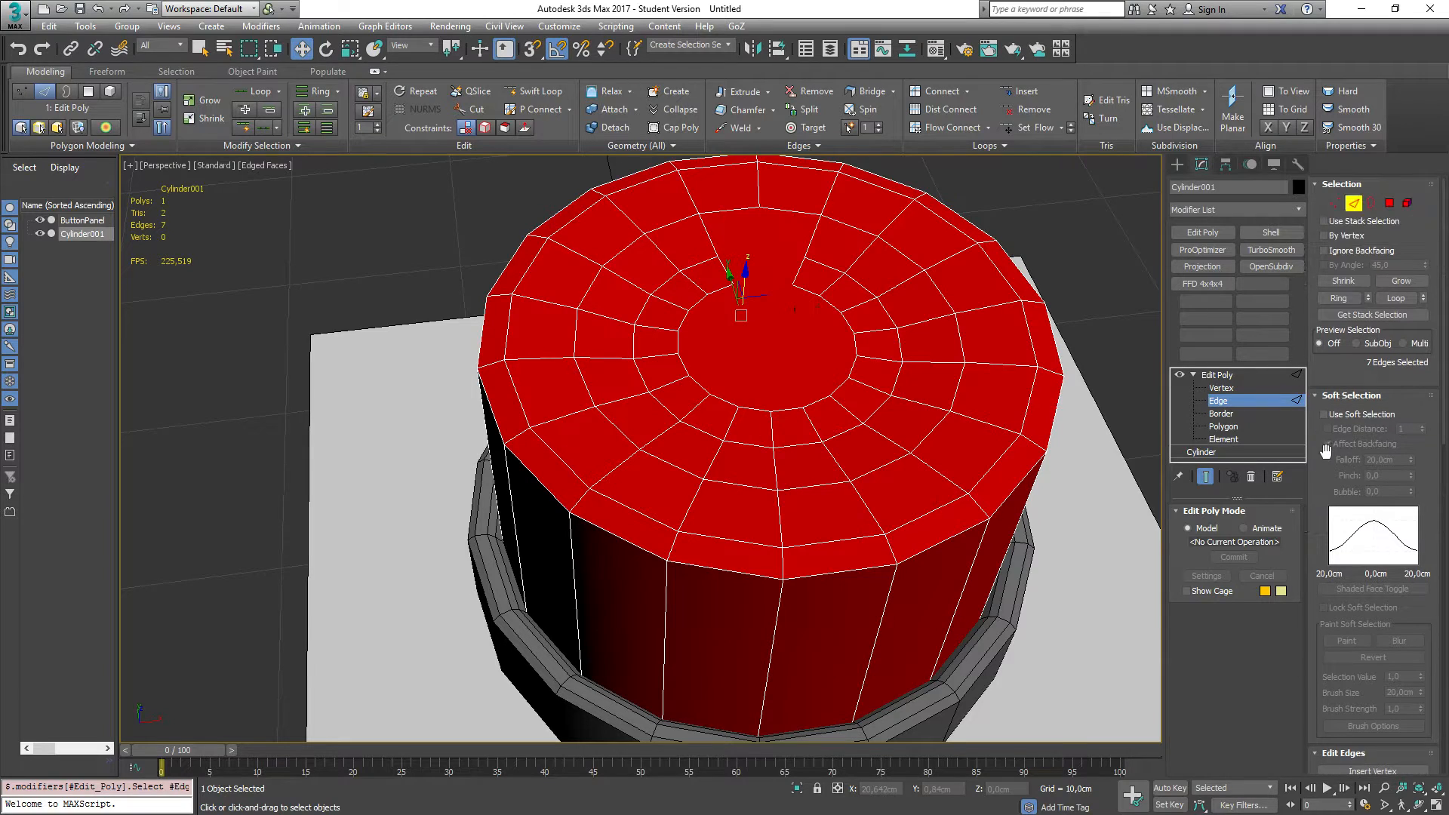
pyautogui.click(1325, 251)
# Step: Select edges on the cap's top by region and as a loop, then clear the selection
pyautogui.click(779, 354)
pyautogui.keyDown('alt'); pyautogui.moveTo(749, 342); pyautogui.dragTo(734, 317, button='middle'); pyautogui.keyUp('alt')
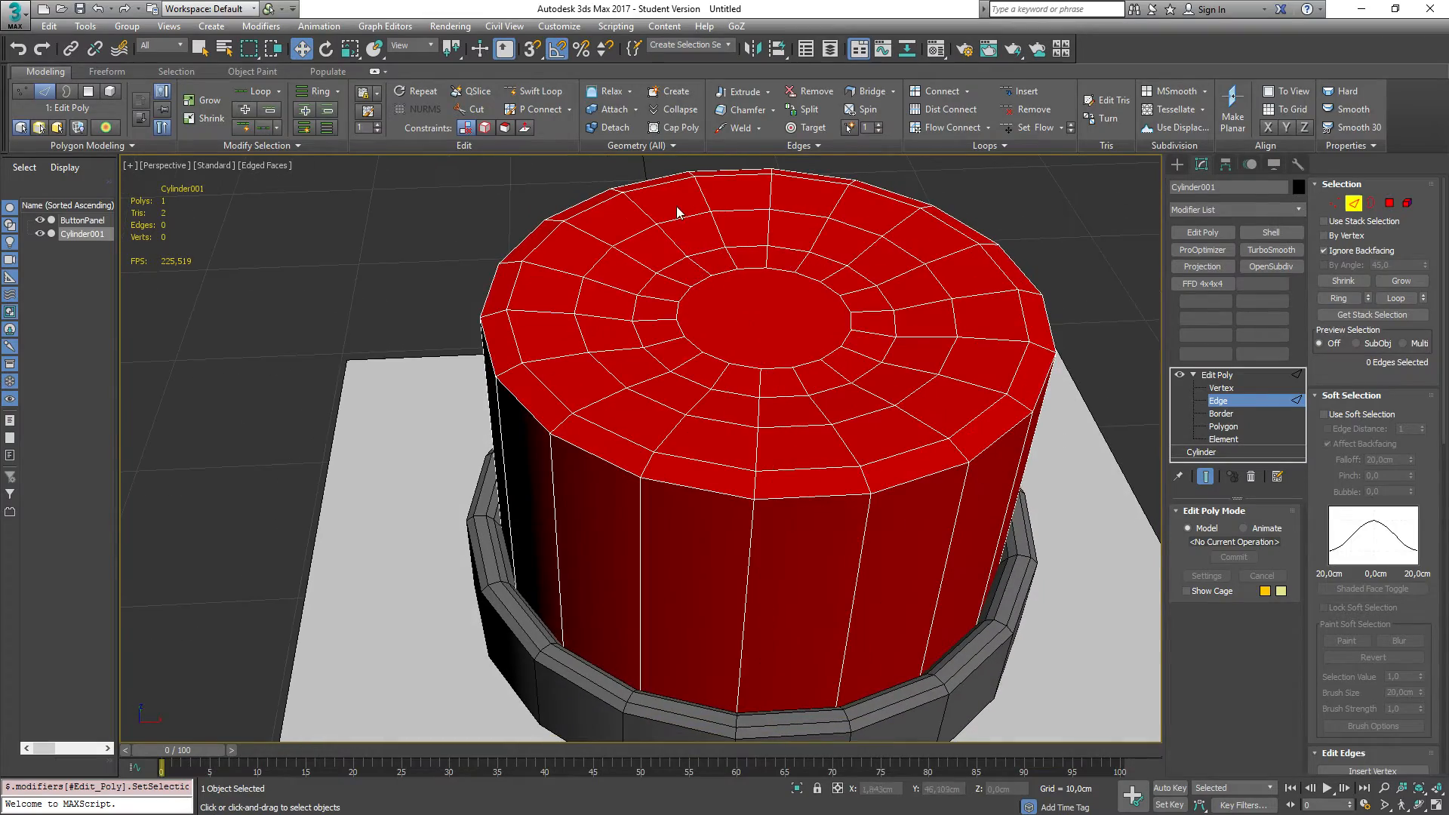
pyautogui.moveTo(666, 200); pyautogui.dragTo(905, 421)
pyautogui.keyDown('alt'); pyautogui.moveTo(381, 337); pyautogui.dragTo(351, 328, button='middle'); pyautogui.keyUp('alt')
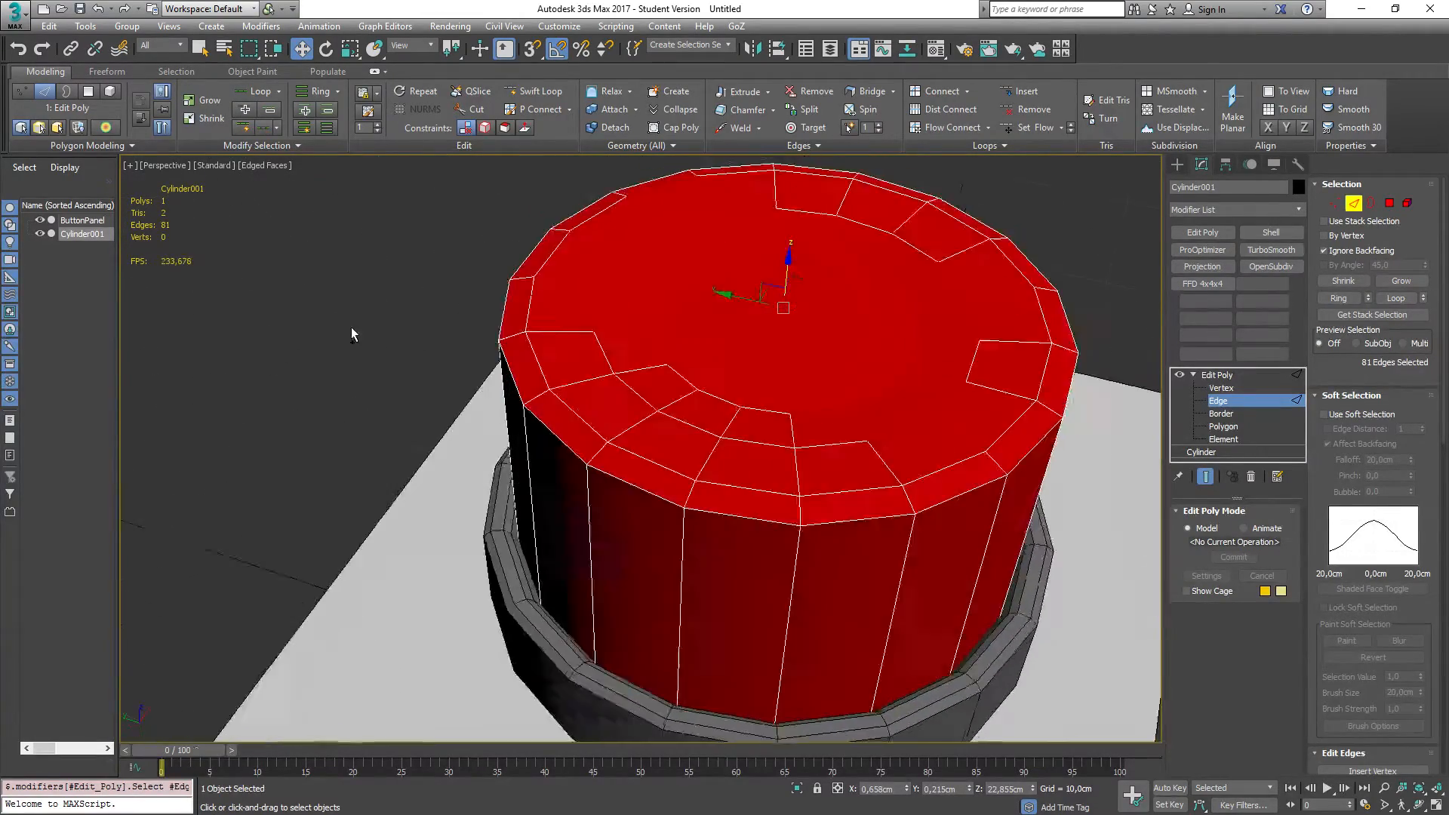
pyautogui.click(770, 332)
pyautogui.keyDown('alt'); pyautogui.moveTo(792, 370); pyautogui.dragTo(747, 336, button='middle'); pyautogui.keyUp('alt')
pyautogui.click(736, 308)
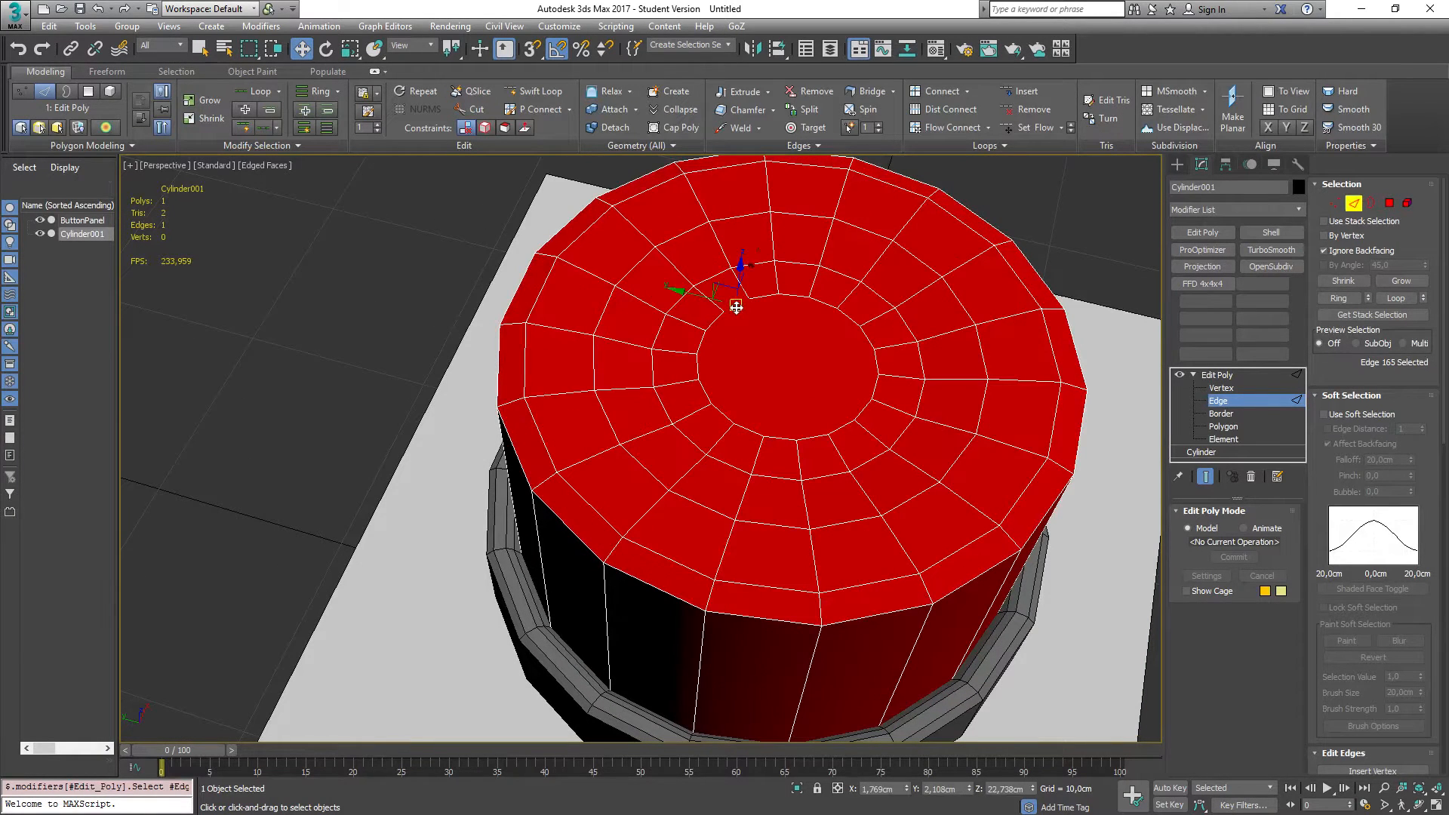
pyautogui.hotkey('alt', 'l')
pyautogui.moveTo(773, 340); pyautogui.dragTo(795, 315)
pyautogui.click(885, 422)
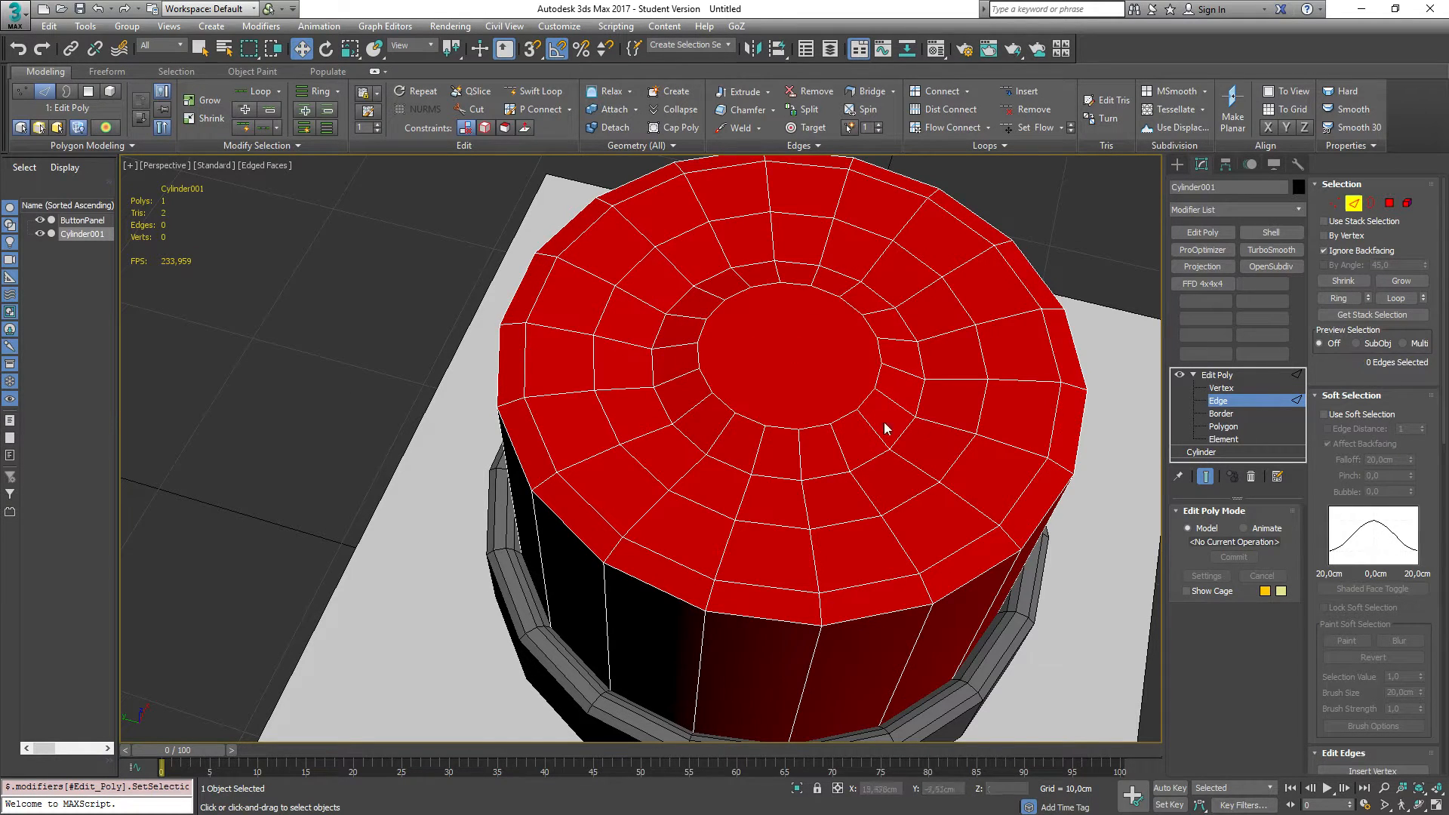
# Step: Select the innermost edge loop on the cap's top and collapse the central polygon's vertices into one centre vertex
pyautogui.click(781, 429)
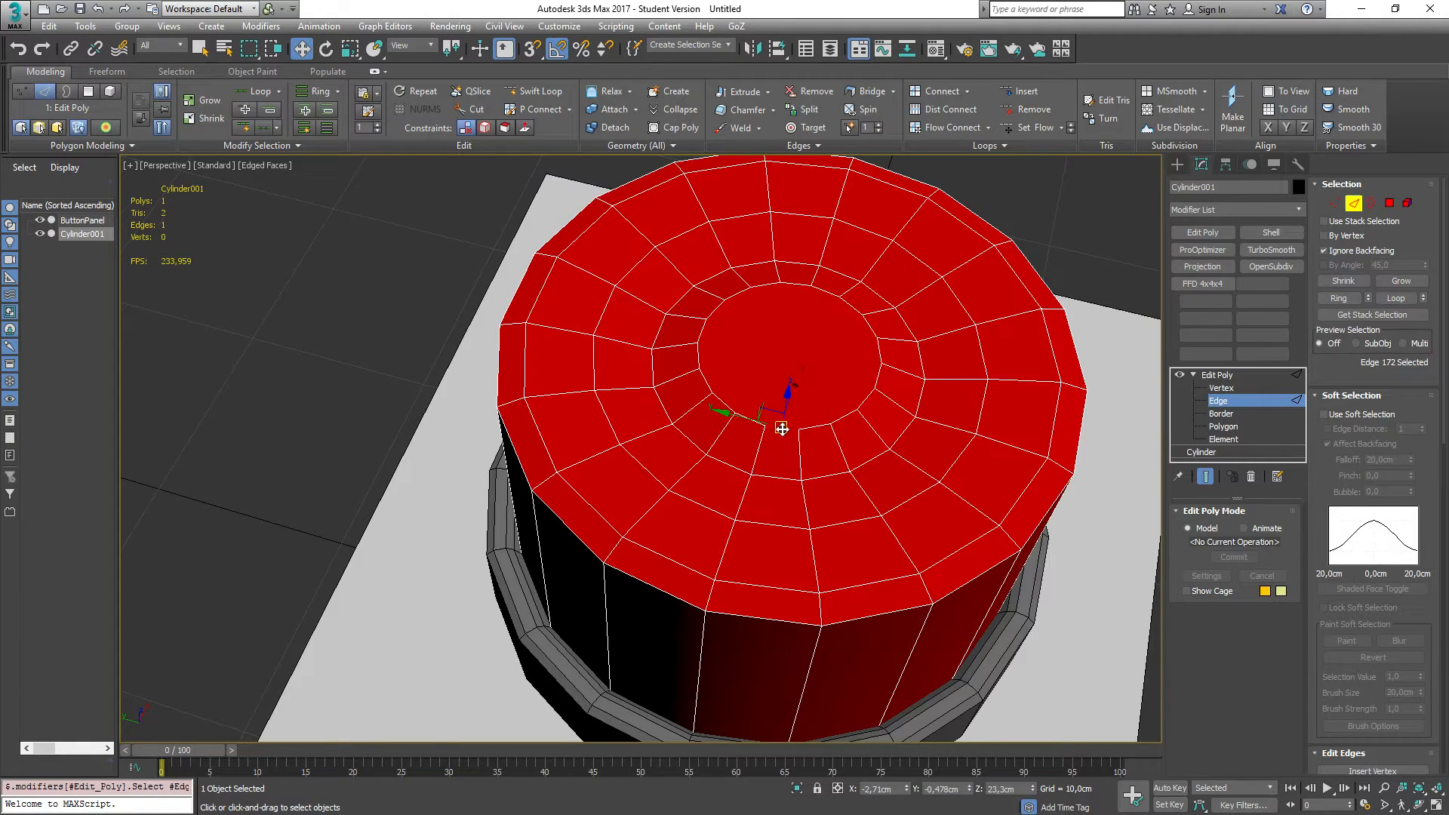
pyautogui.hotkey('alt', 'l')
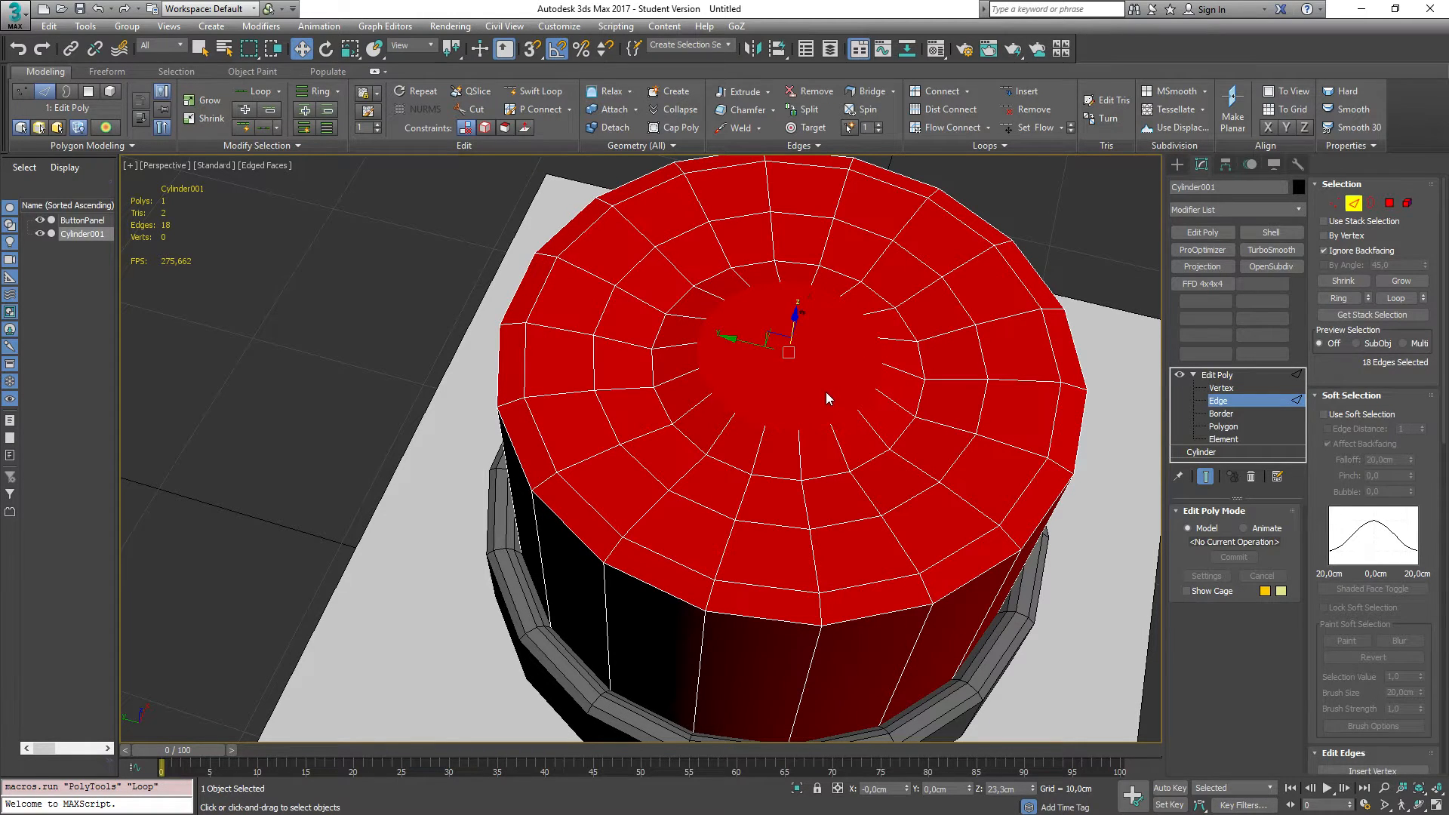
pyautogui.press('4')
pyautogui.click(774, 332)
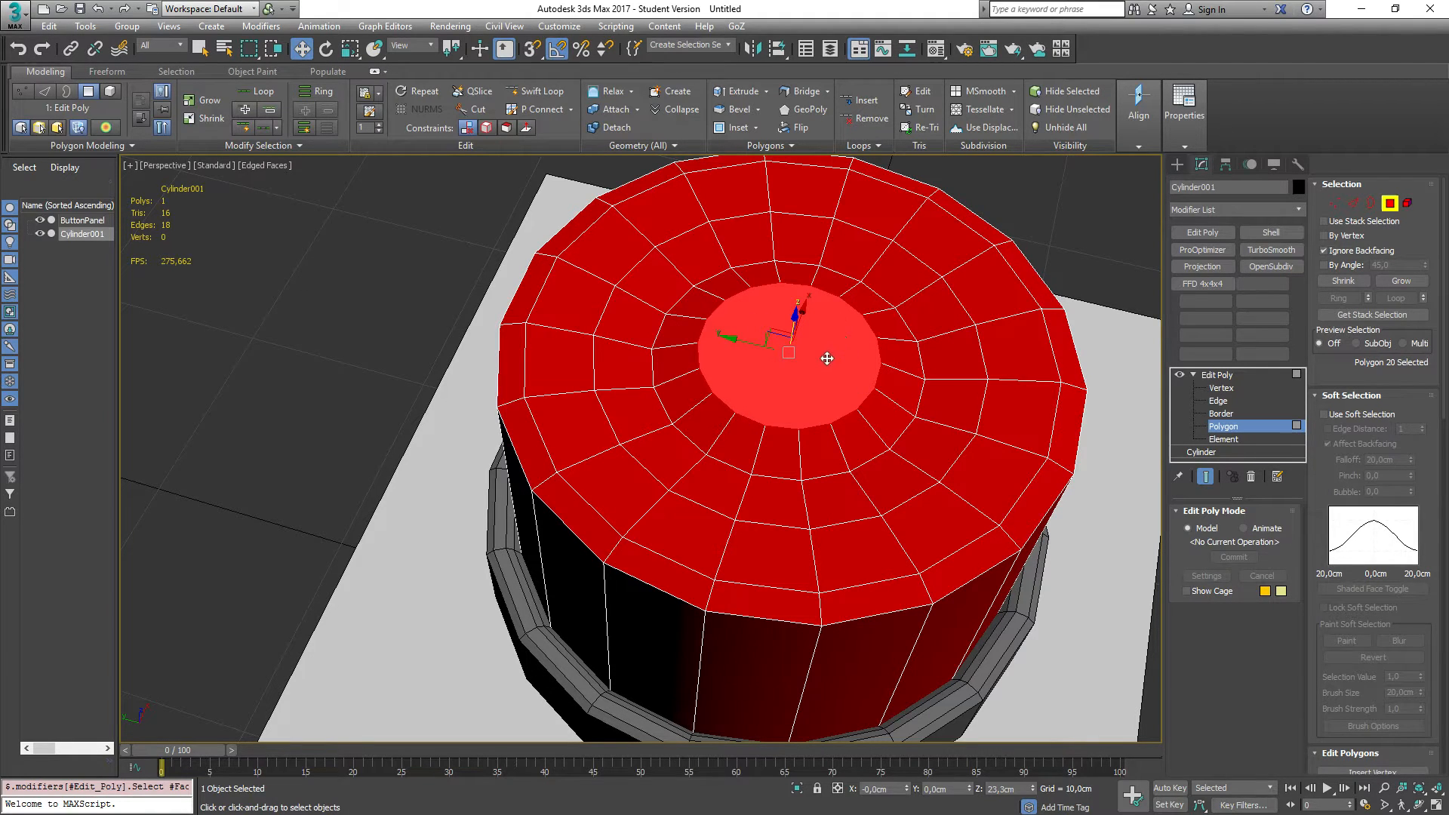
pyautogui.hotkey('shift', 'ctrl', 'i')
pyautogui.moveTo(782, 336); pyautogui.dragTo(786, 348)
pyautogui.press('w')
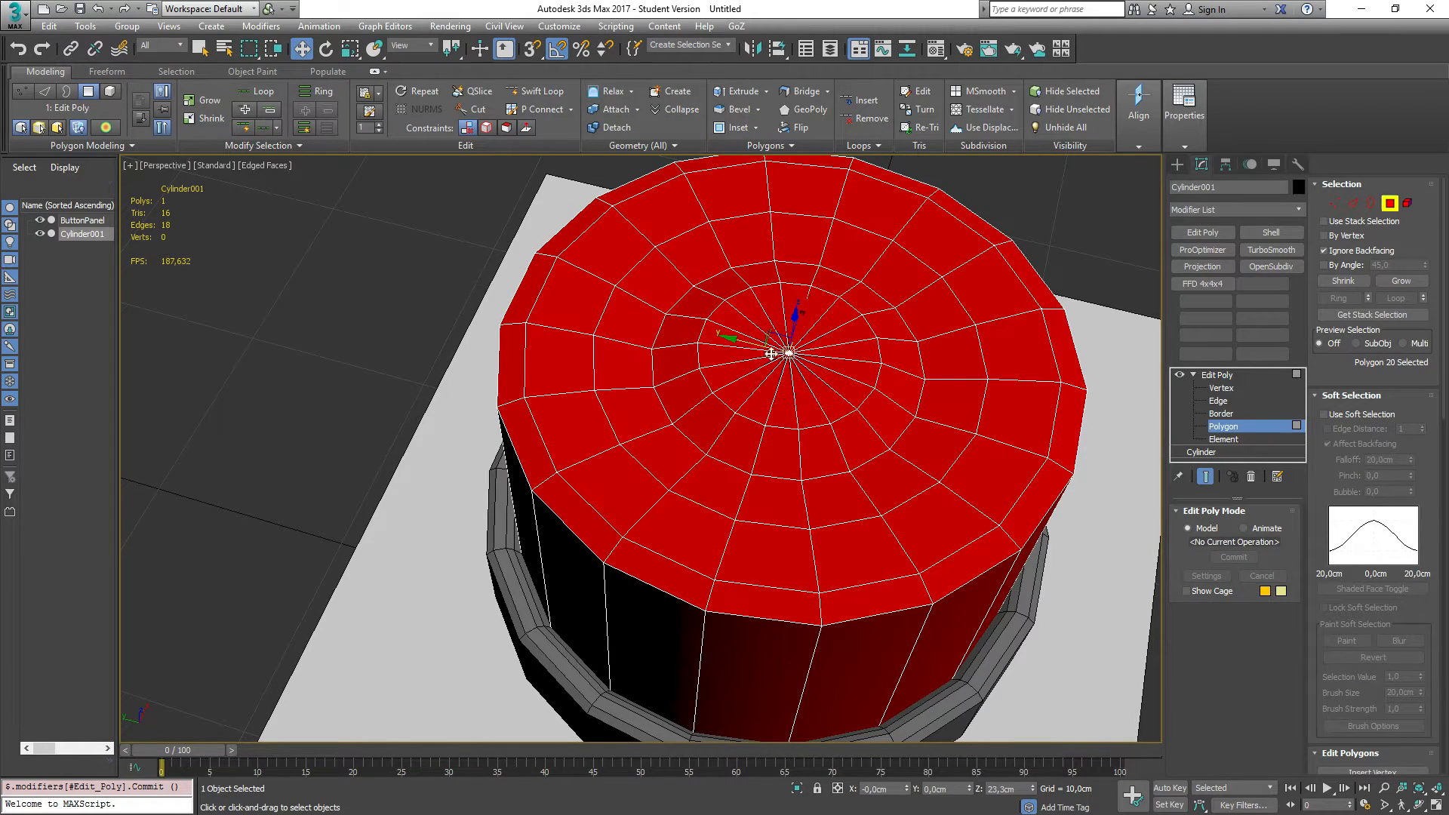
pyautogui.press('1')
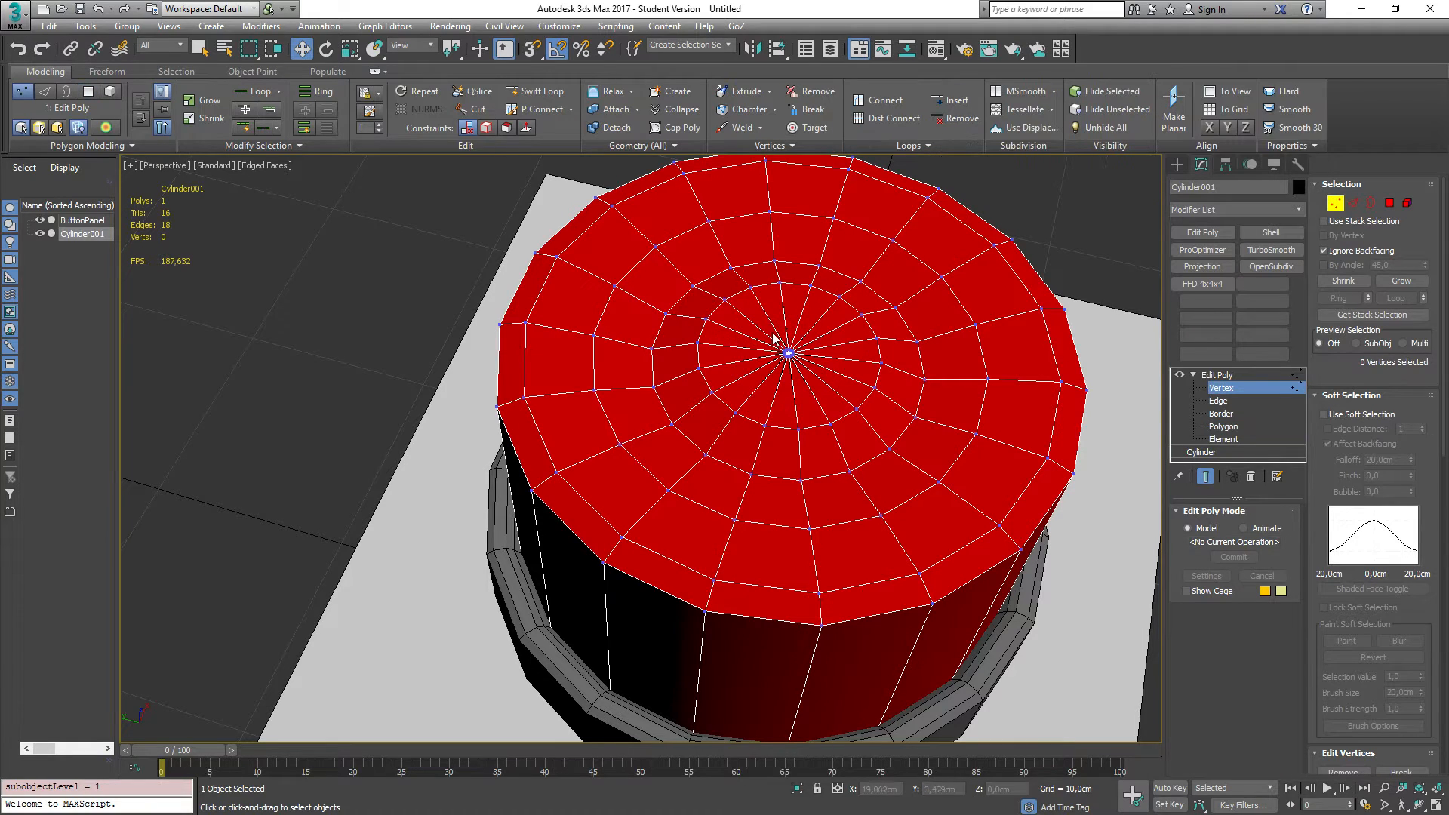
pyautogui.moveTo(795, 360); pyautogui.dragTo(807, 377)
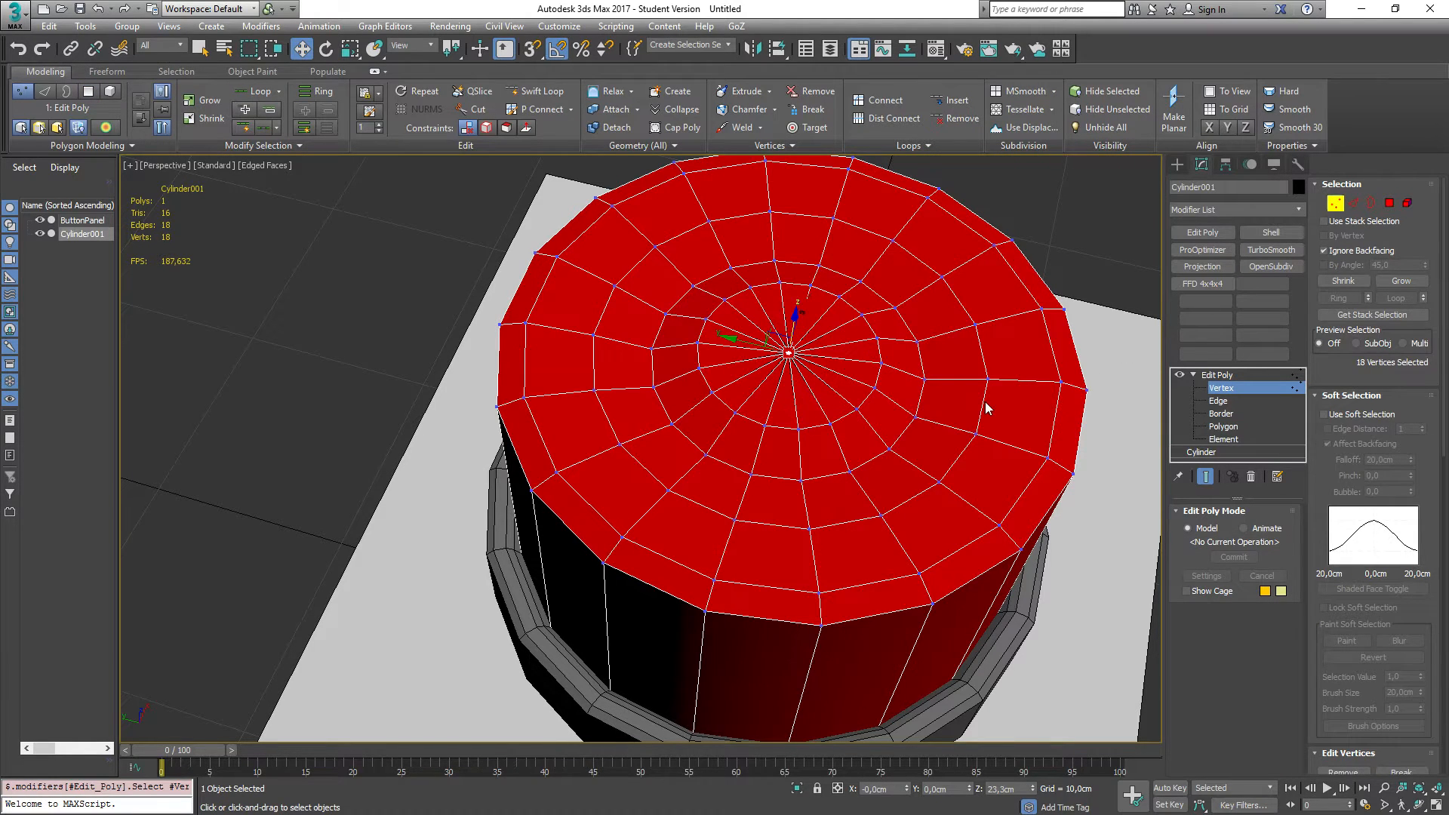
pyautogui.hotkey('ctrl', 'alt', 'c')
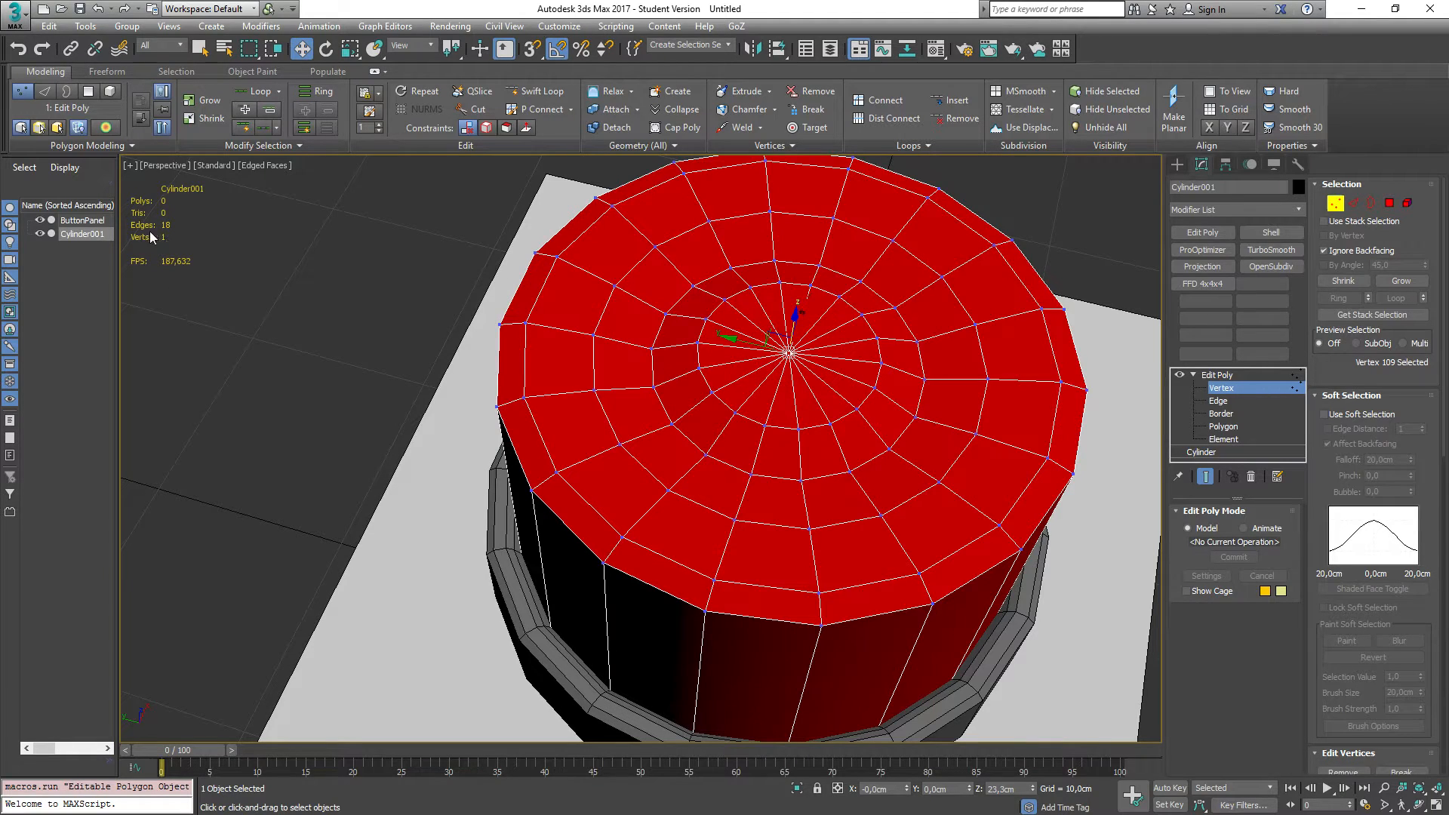
# Step: Rename the cap object to Button
pyautogui.keyDown('alt'); pyautogui.moveTo(400, 445); pyautogui.dragTo(368, 391, button='middle'); pyautogui.keyUp('alt')
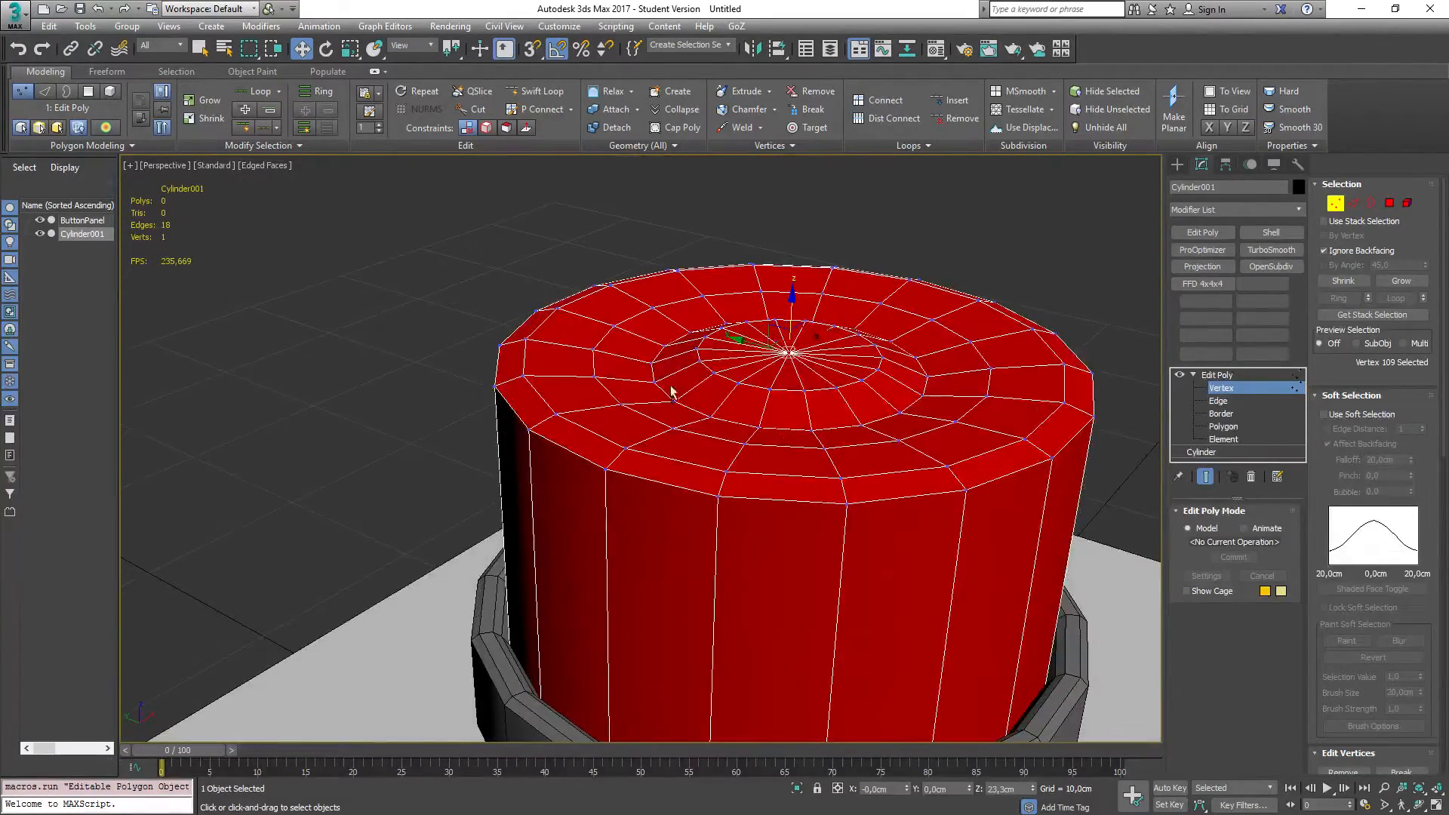
pyautogui.keyDown('alt'); pyautogui.moveTo(437, 573); pyautogui.dragTo(546, 328, button='middle'); pyautogui.keyUp('alt')
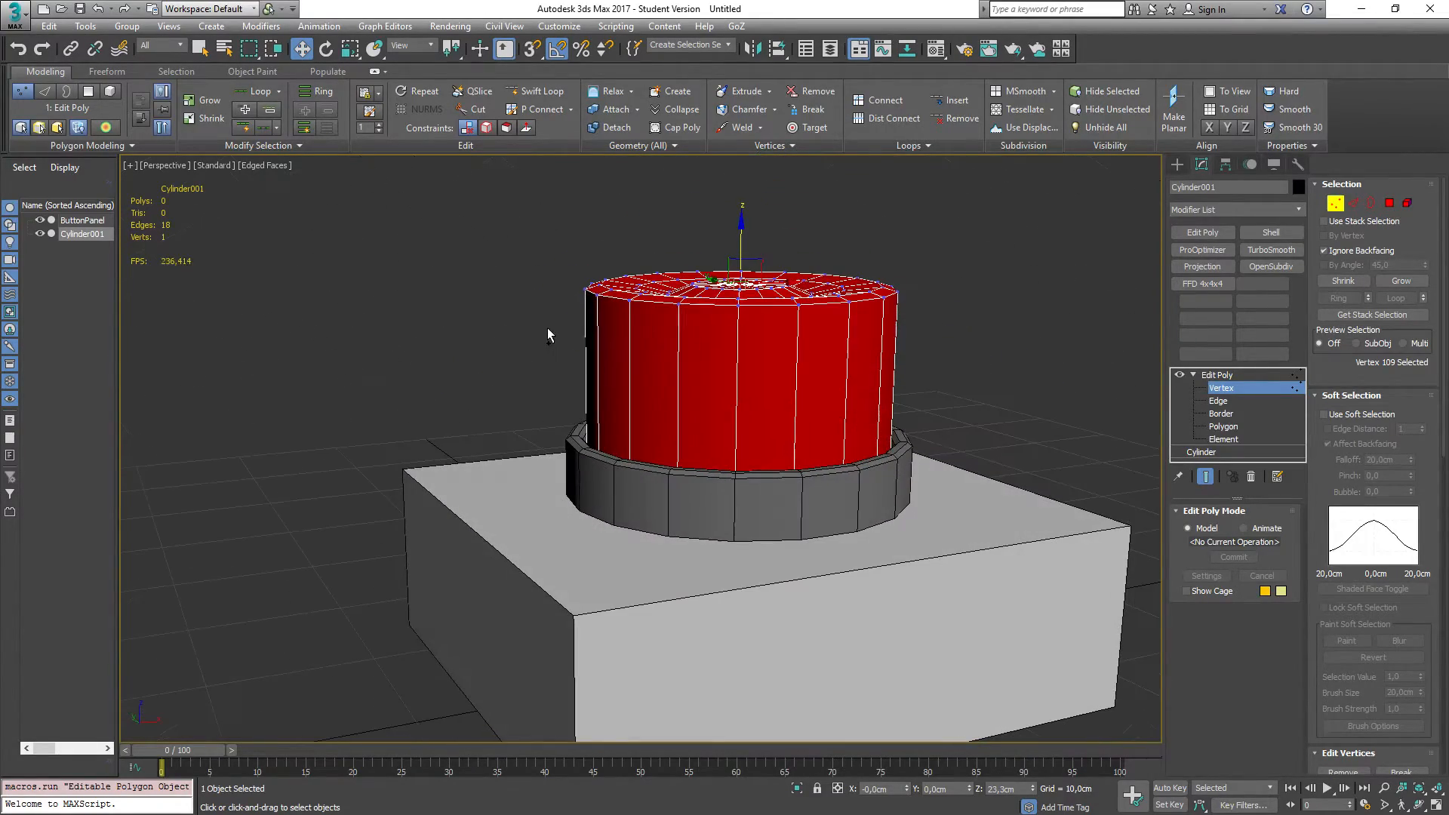
pyautogui.keyDown('alt'); pyautogui.moveTo(485, 282); pyautogui.dragTo(430, 436, button='middle'); pyautogui.keyUp('alt')
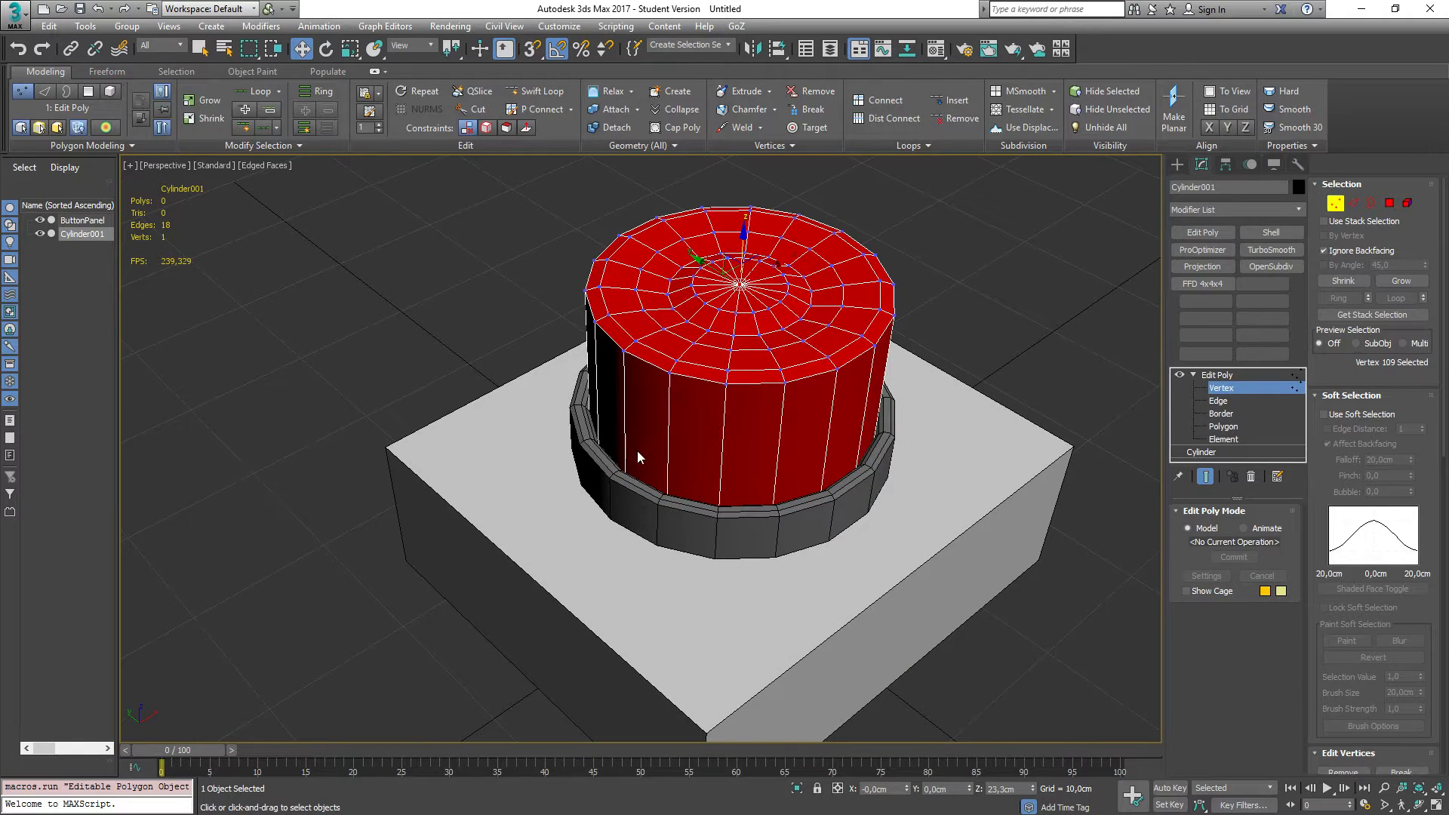
pyautogui.click(76, 260)
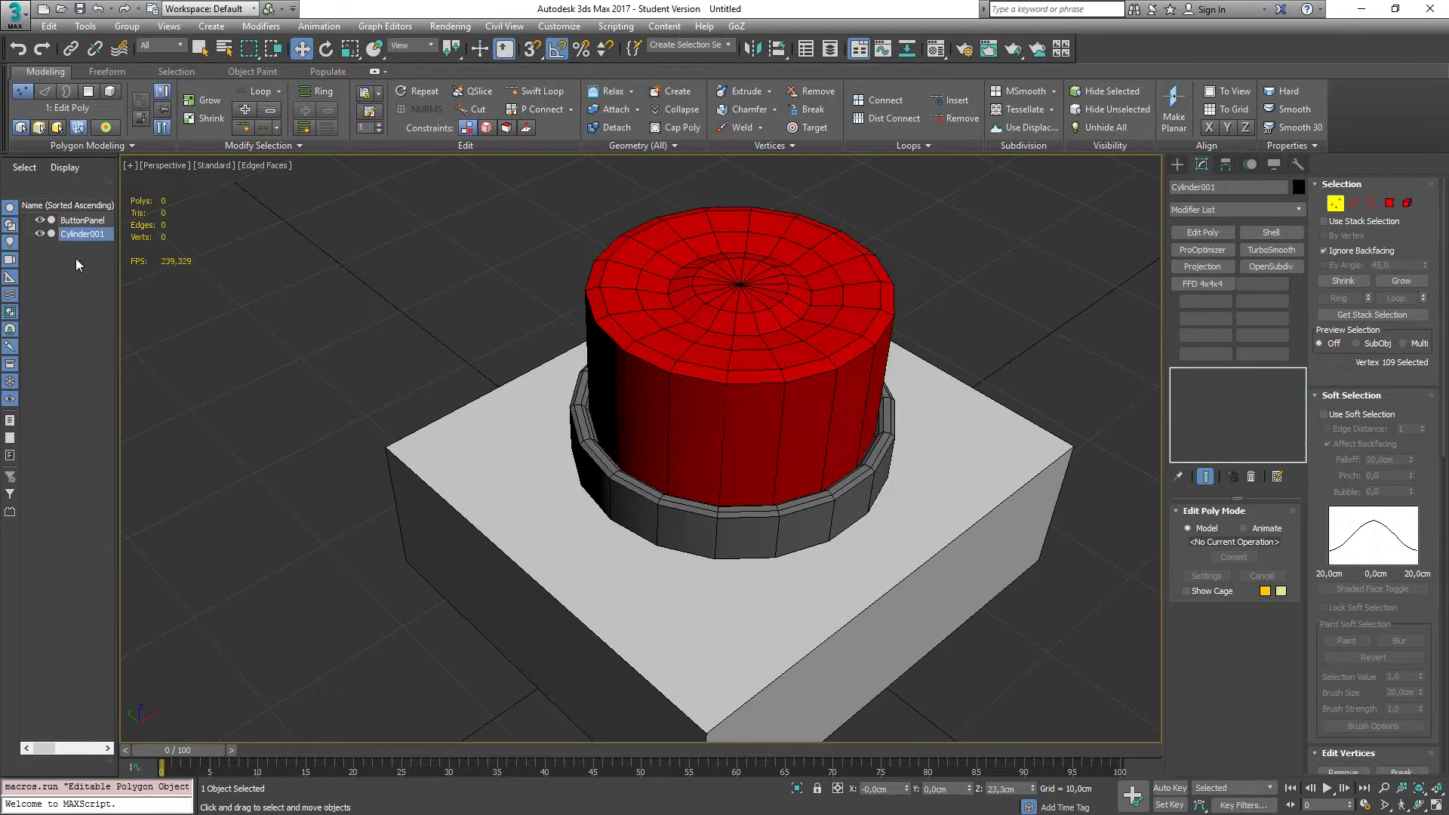
pyautogui.click(78, 234)
pyautogui.click(78, 234)
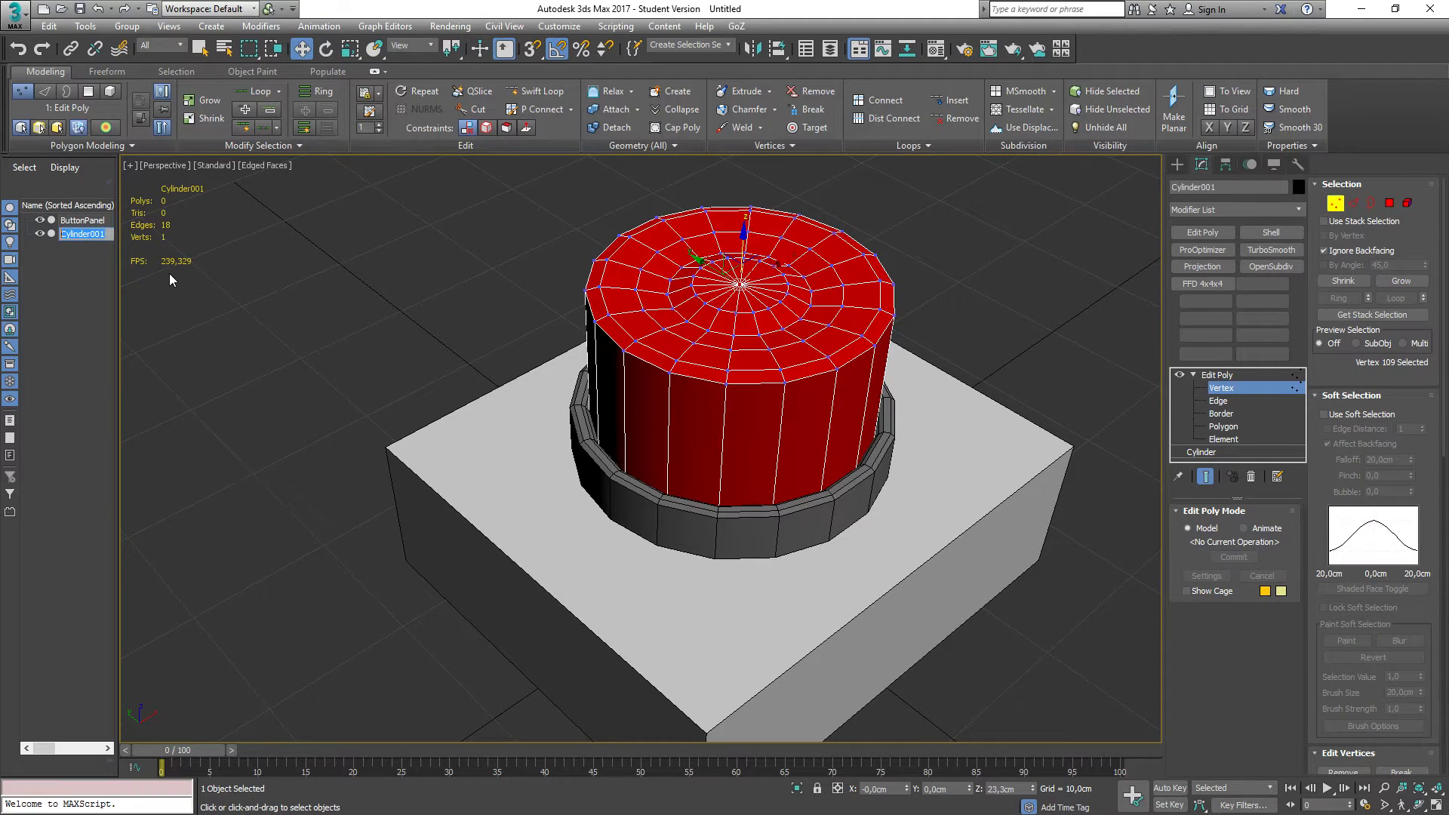
pyautogui.write('Button')
pyautogui.press('Return')
# Step: Save the 3ds Max scene to the desktop as ButtonPanel.max
pyautogui.click(14, 14)
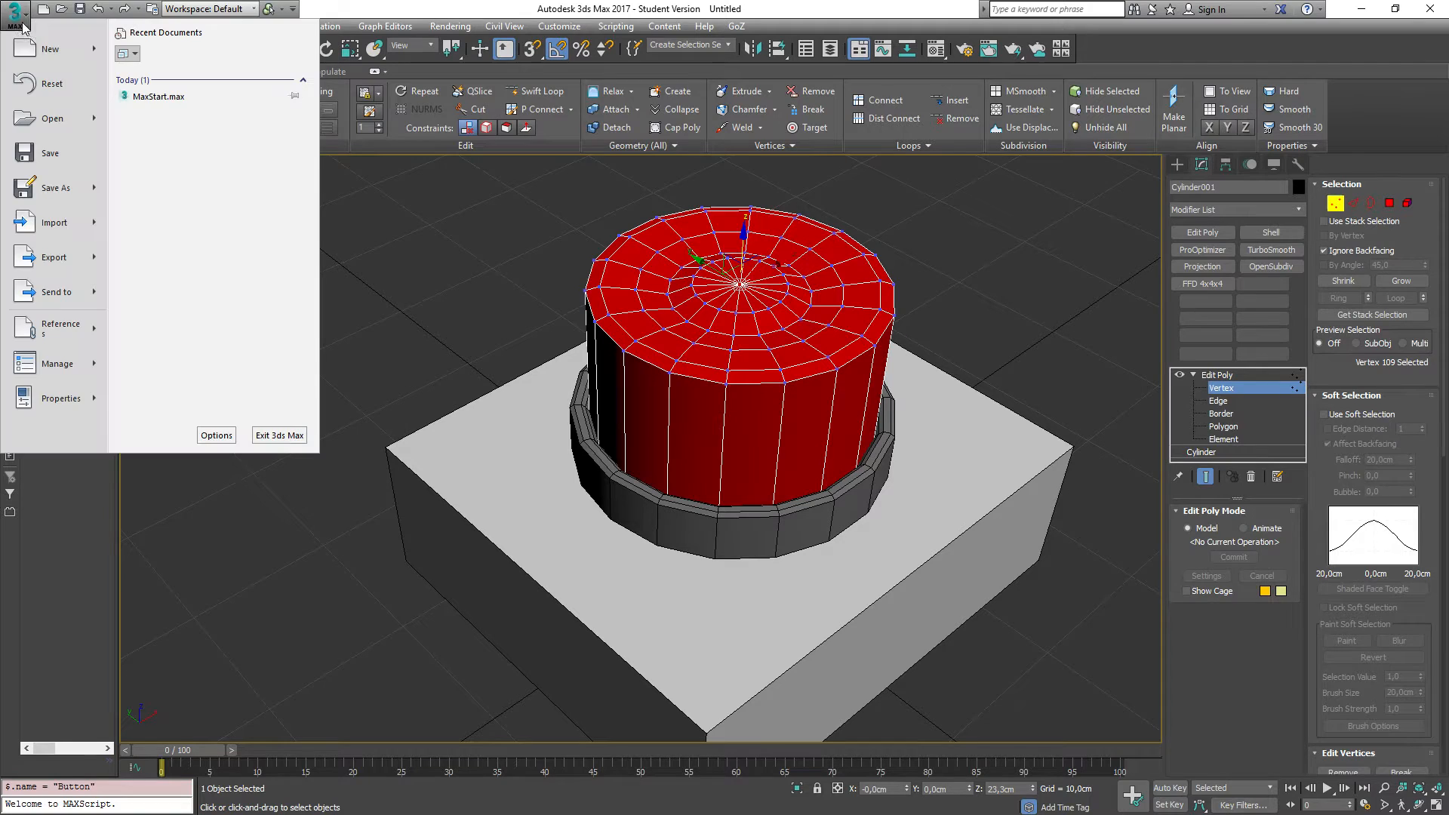
pyautogui.click(61, 188)
pyautogui.click(43, 144)
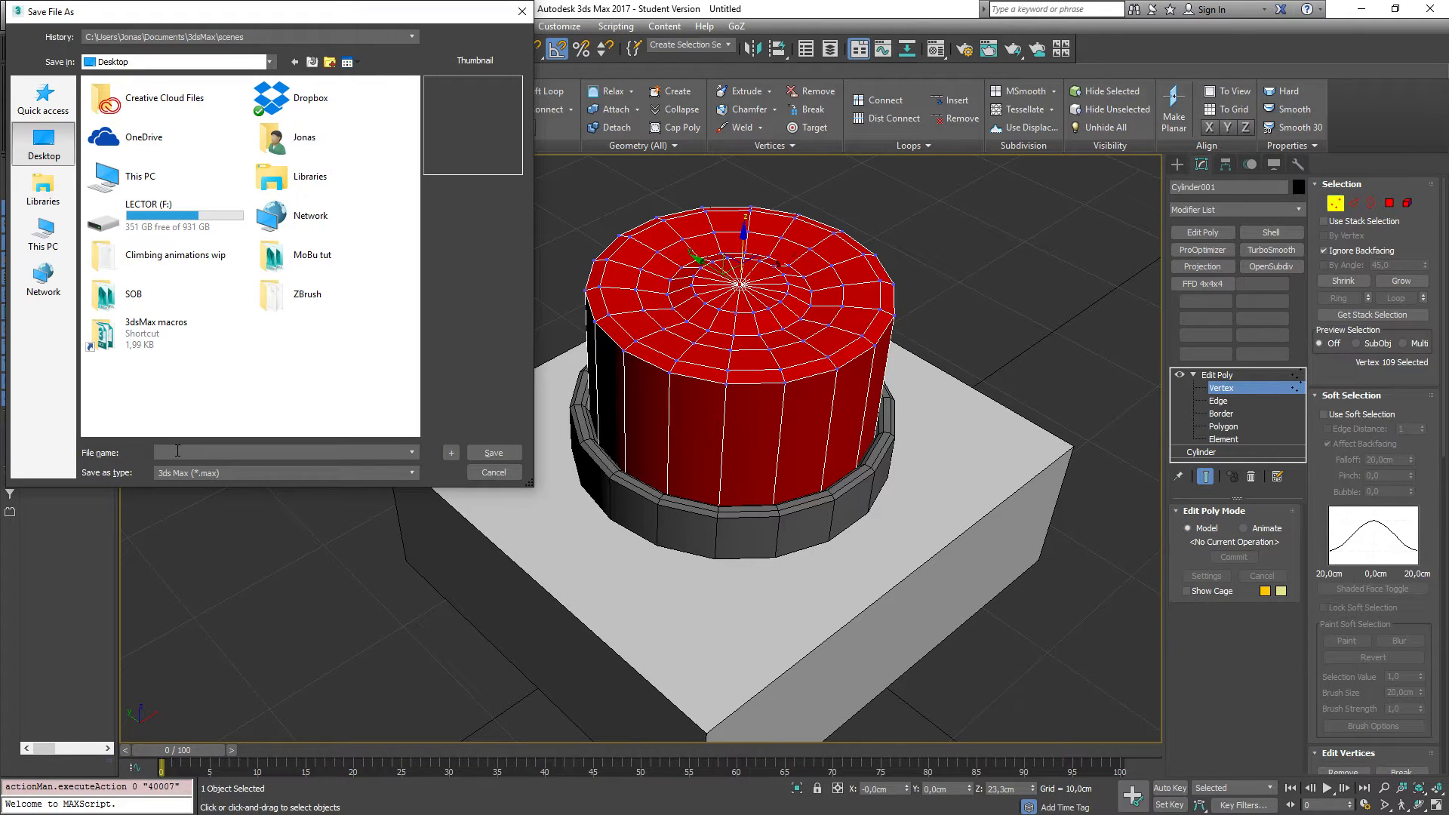
pyautogui.write('ButtonPanel')
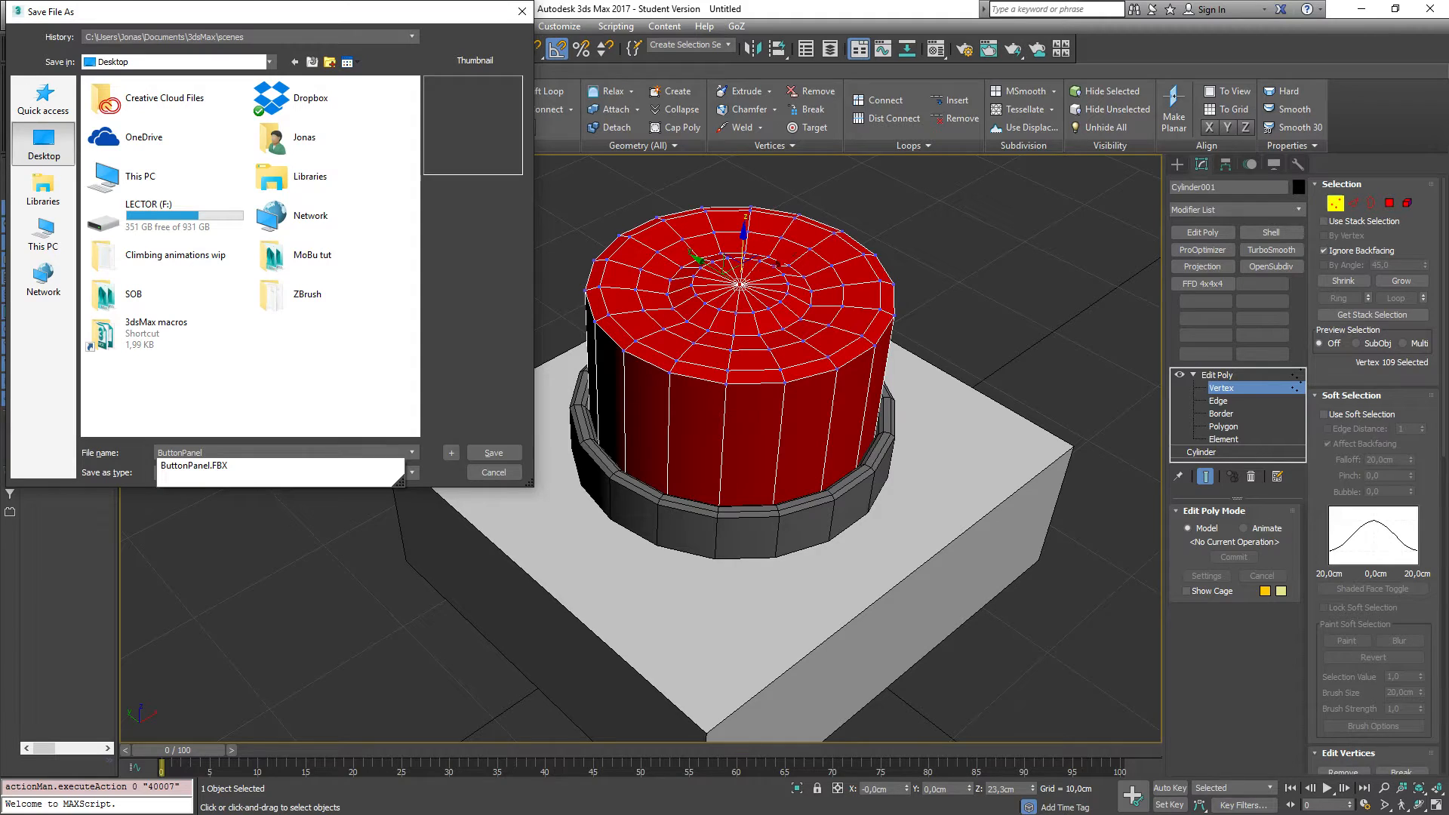
pyautogui.click(296, 529)
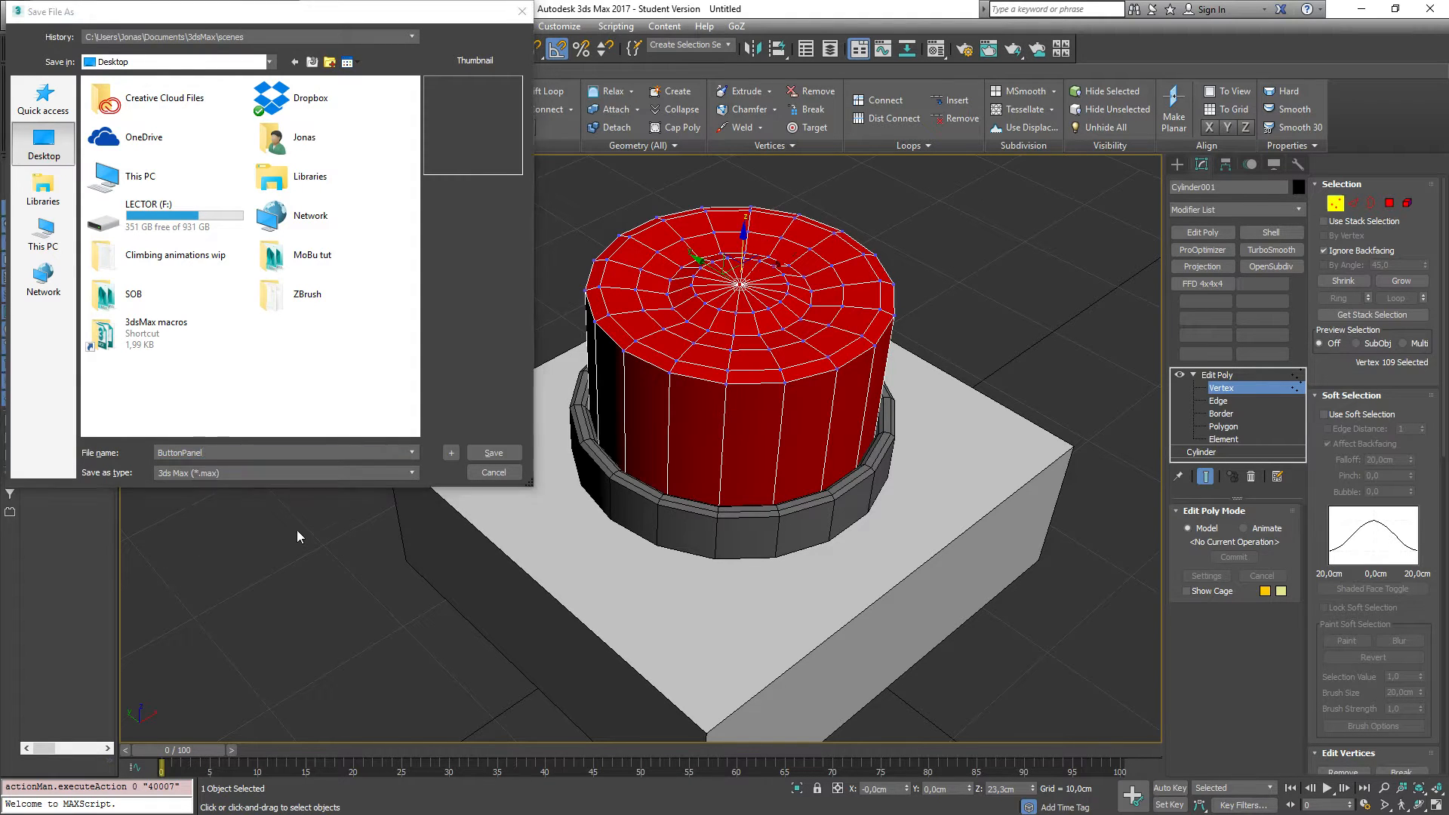
pyautogui.click(175, 439)
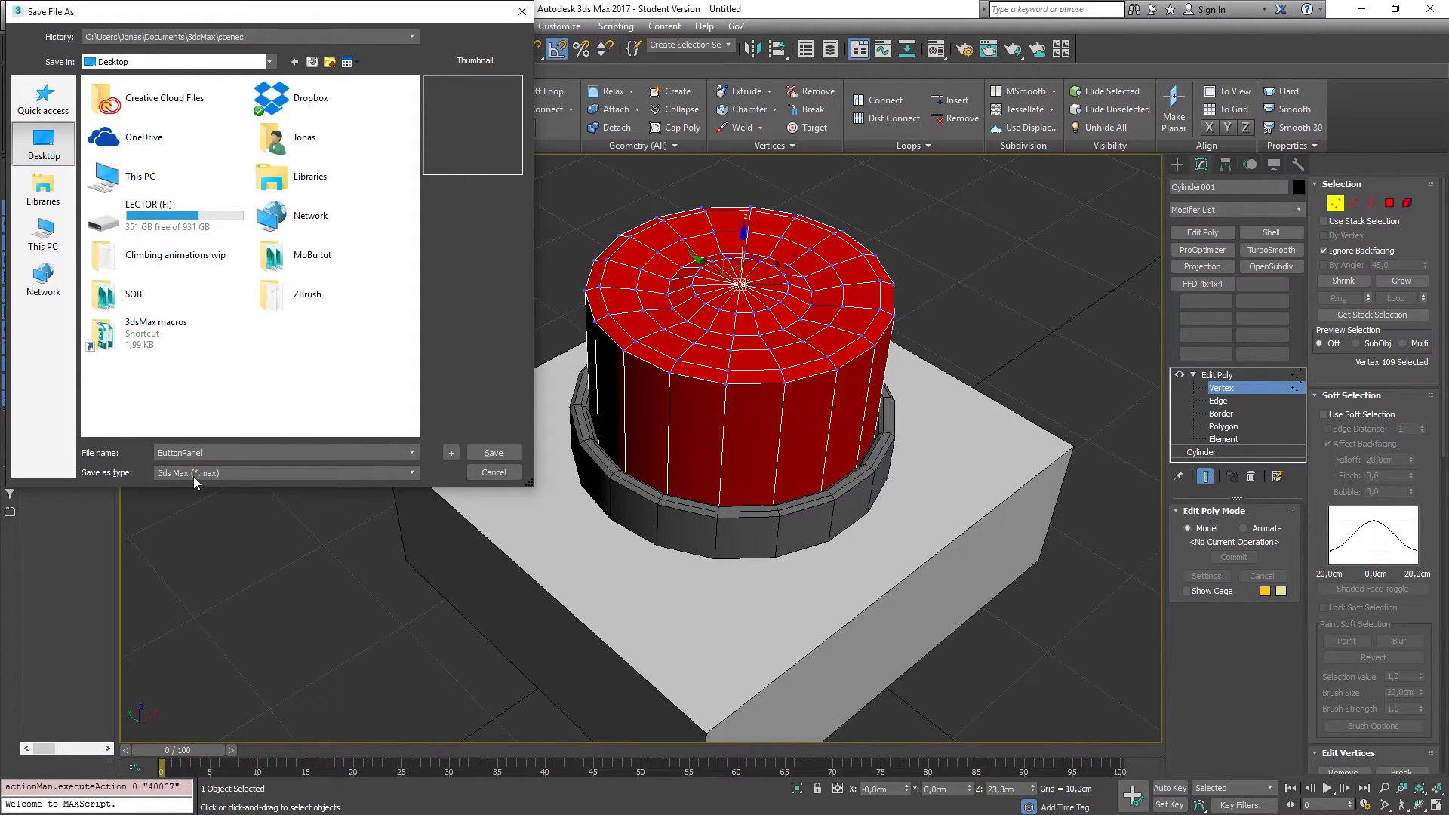
pyautogui.click(493, 453)
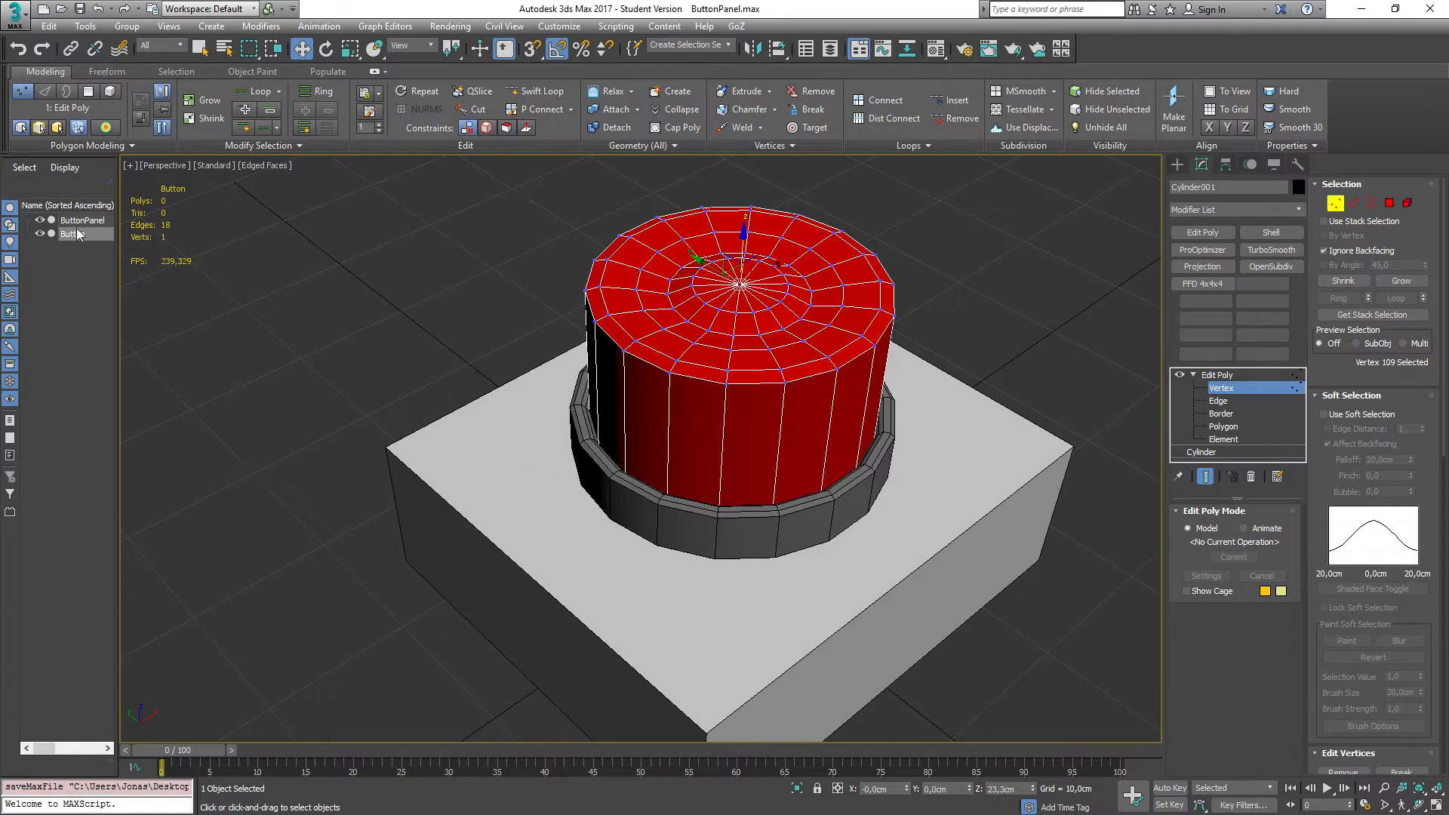
# Step: Export the scene to the desktop as an FBX file named Button with the default export settings
pyautogui.click(14, 12)
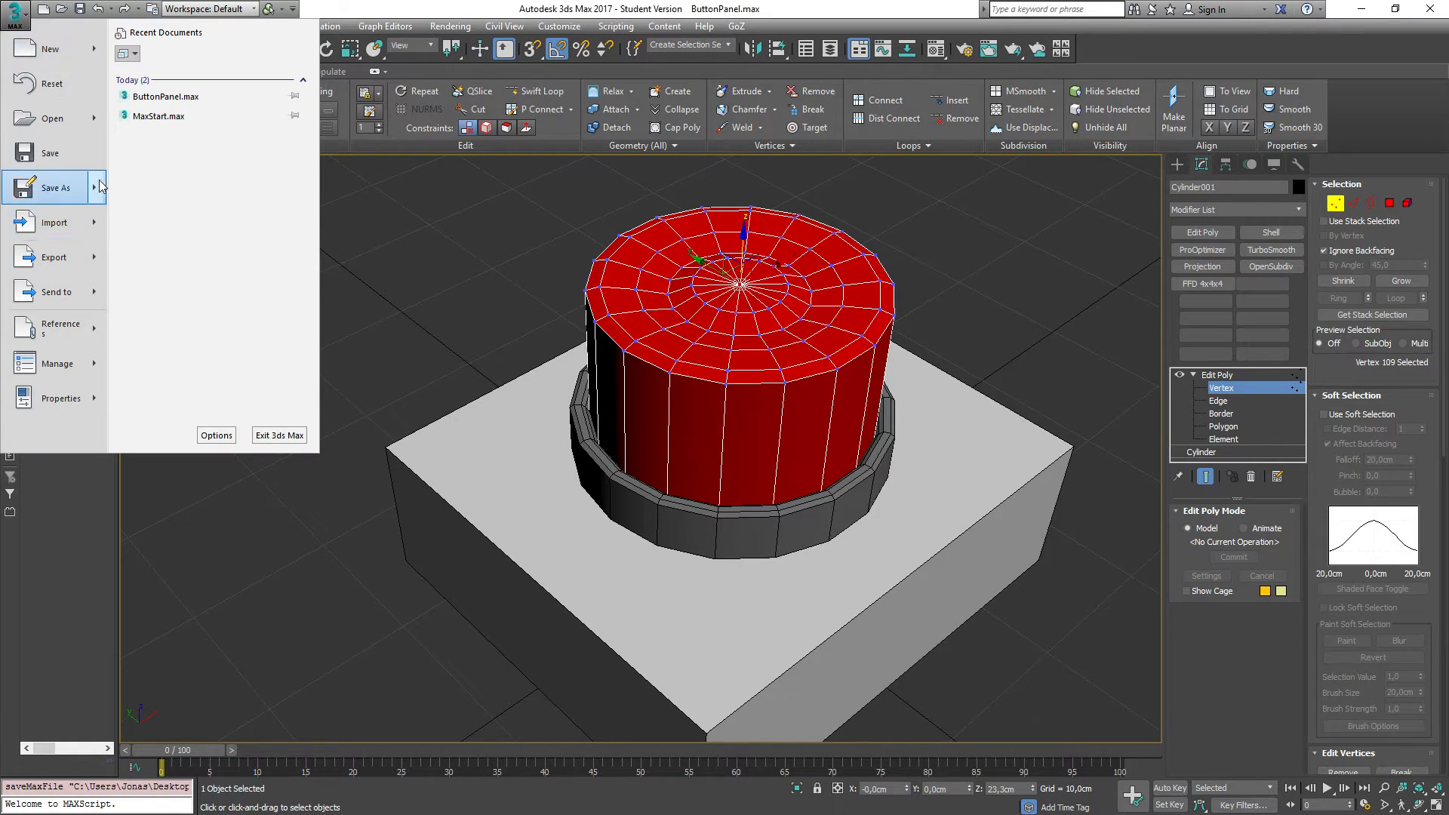
pyautogui.moveTo(96, 226)
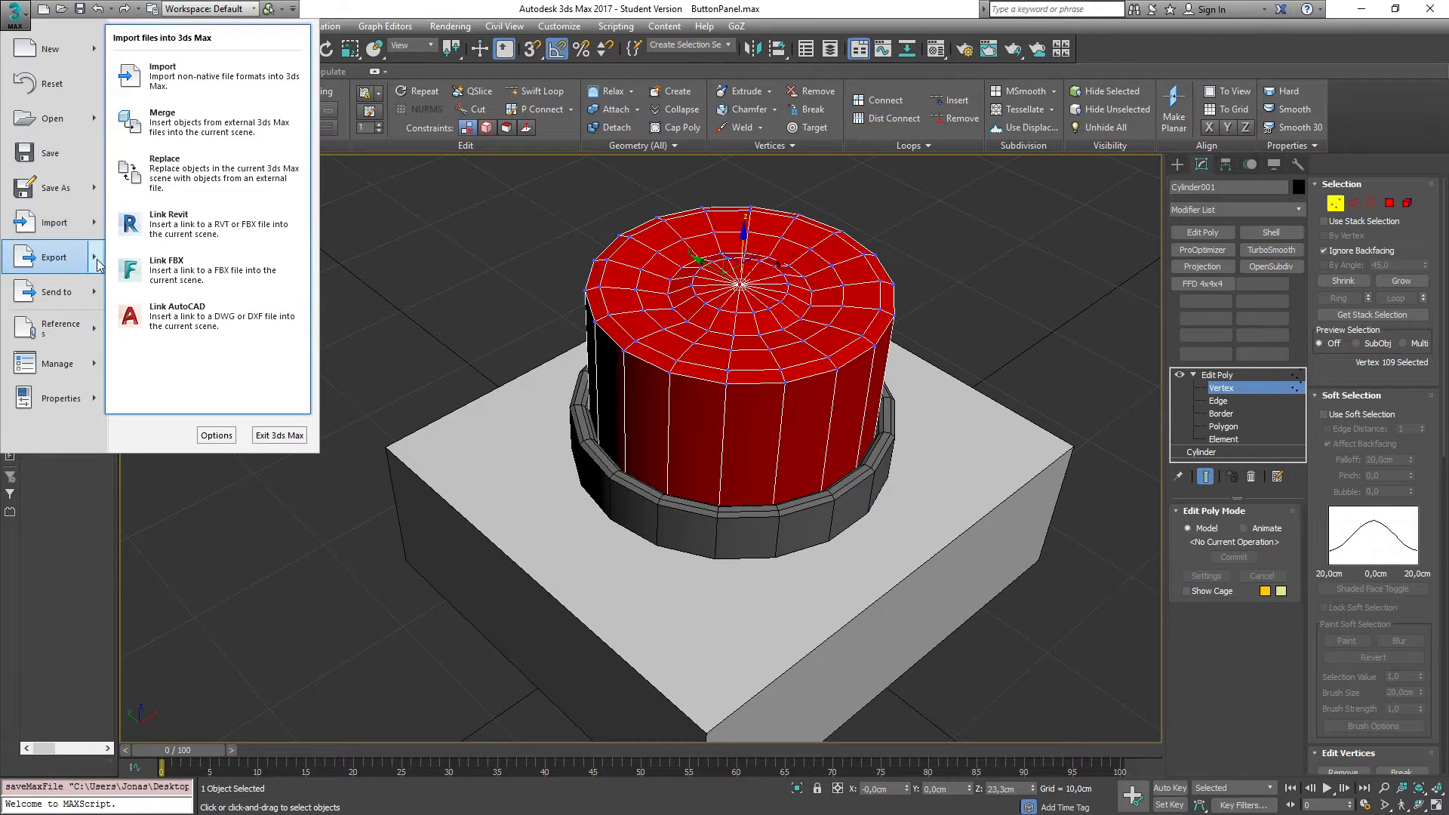
pyautogui.moveTo(98, 261)
pyautogui.click(188, 114)
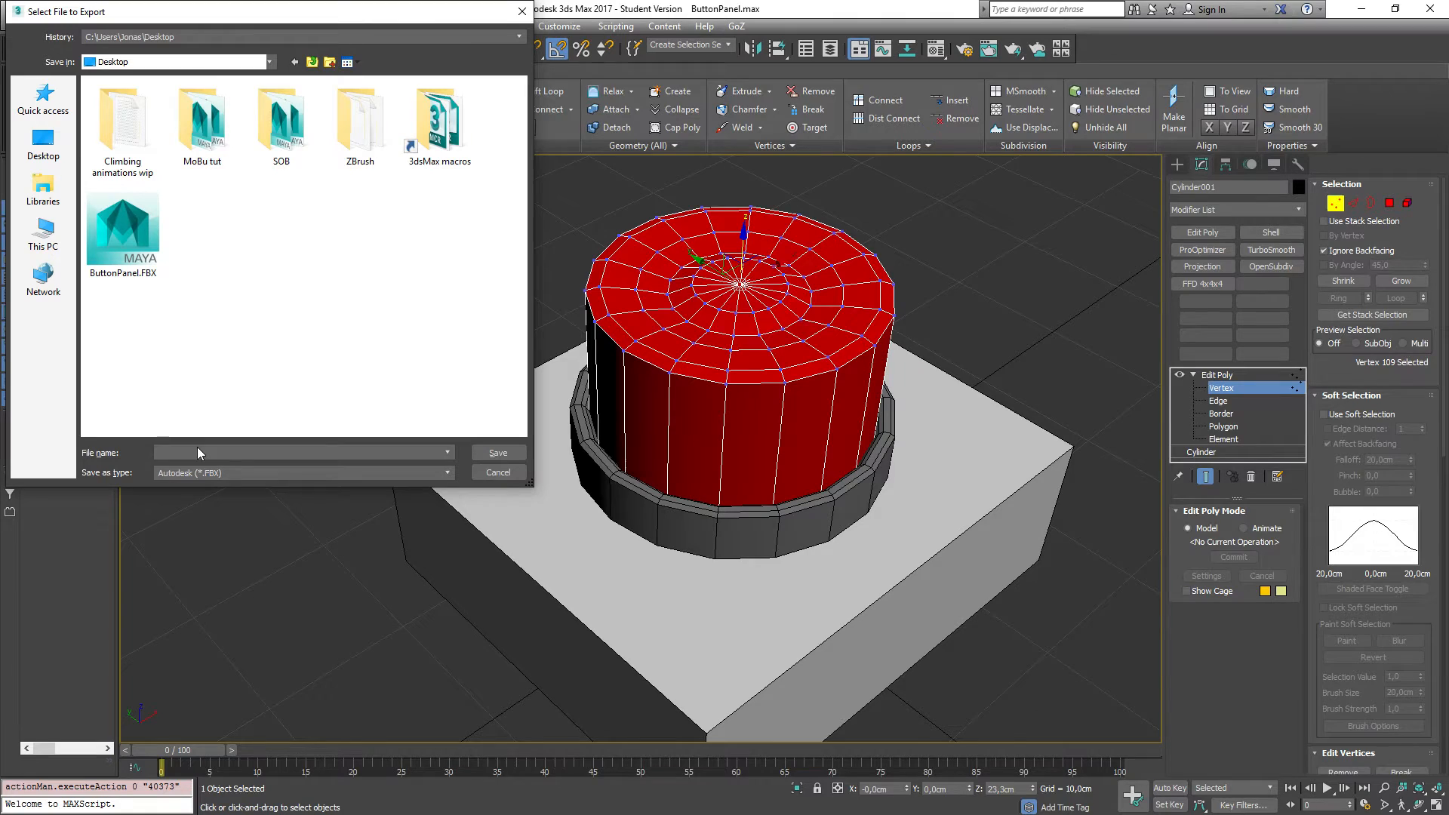
pyautogui.write('Button')
pyautogui.press('Return')
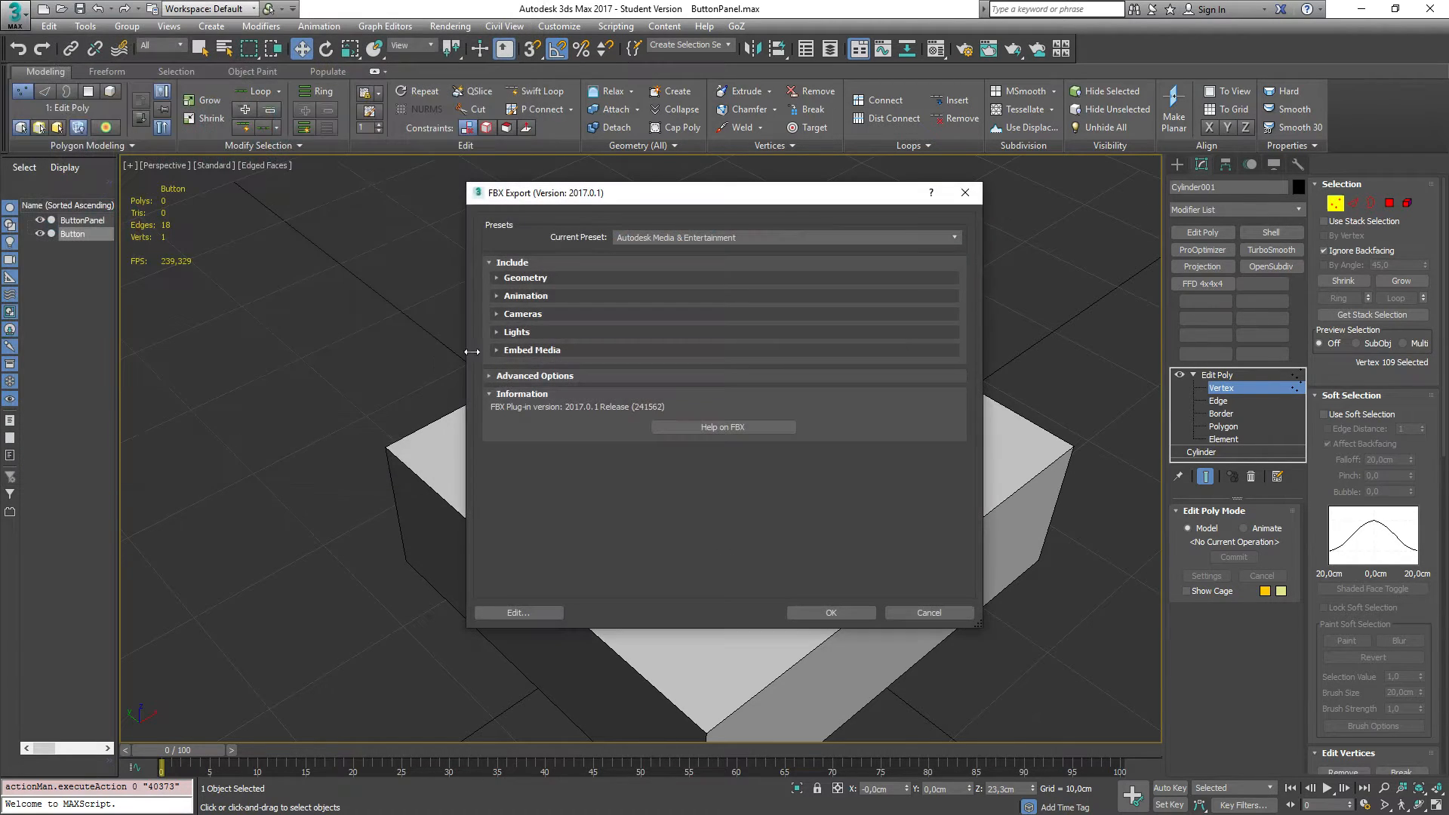
pyautogui.click(861, 614)
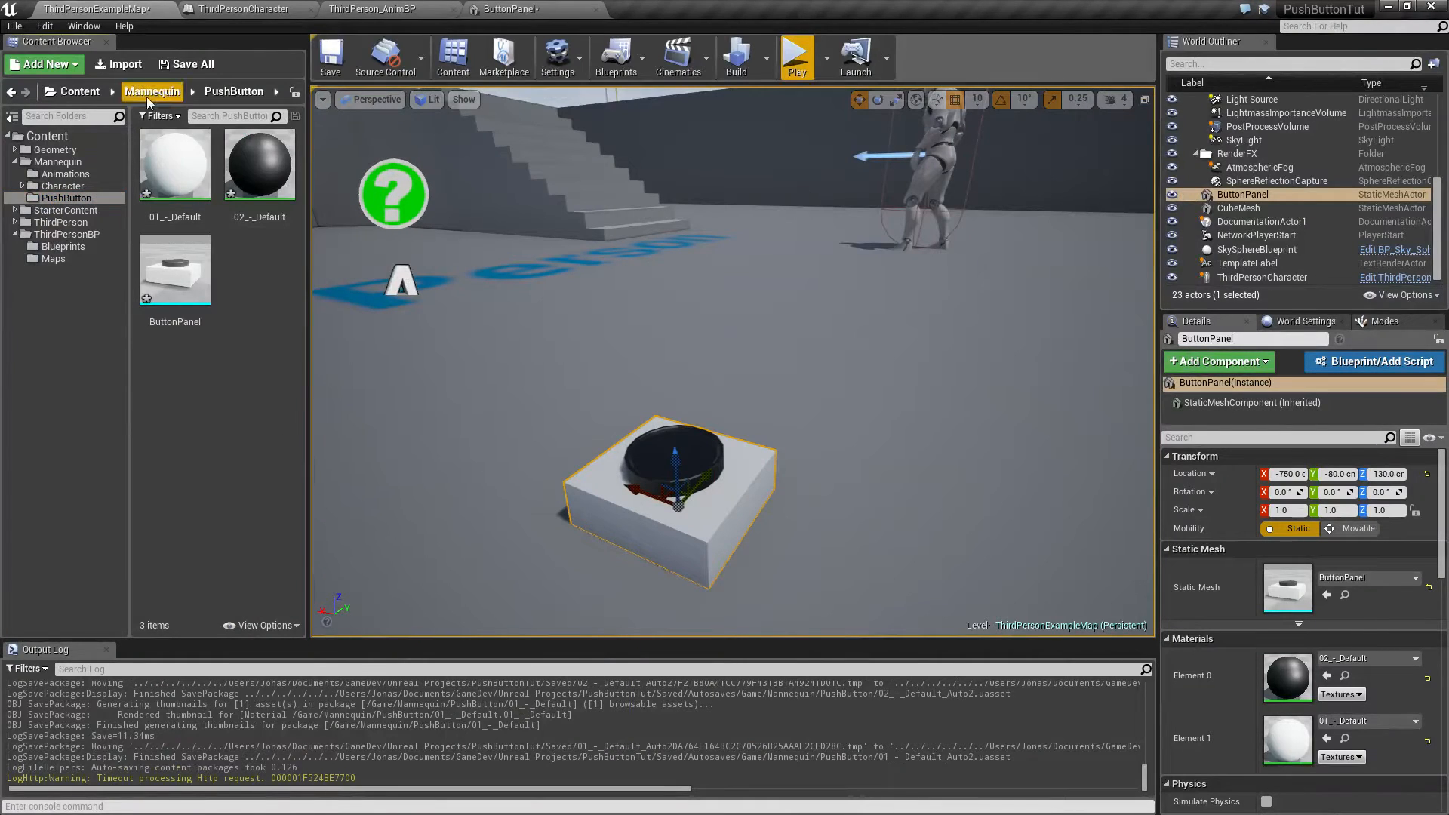
# Step: Switch to Unreal Editor and import Button.FBX from the desktop into the PushButton content folder
pyautogui.click(119, 63)
pyautogui.doubleClick(592, 121)
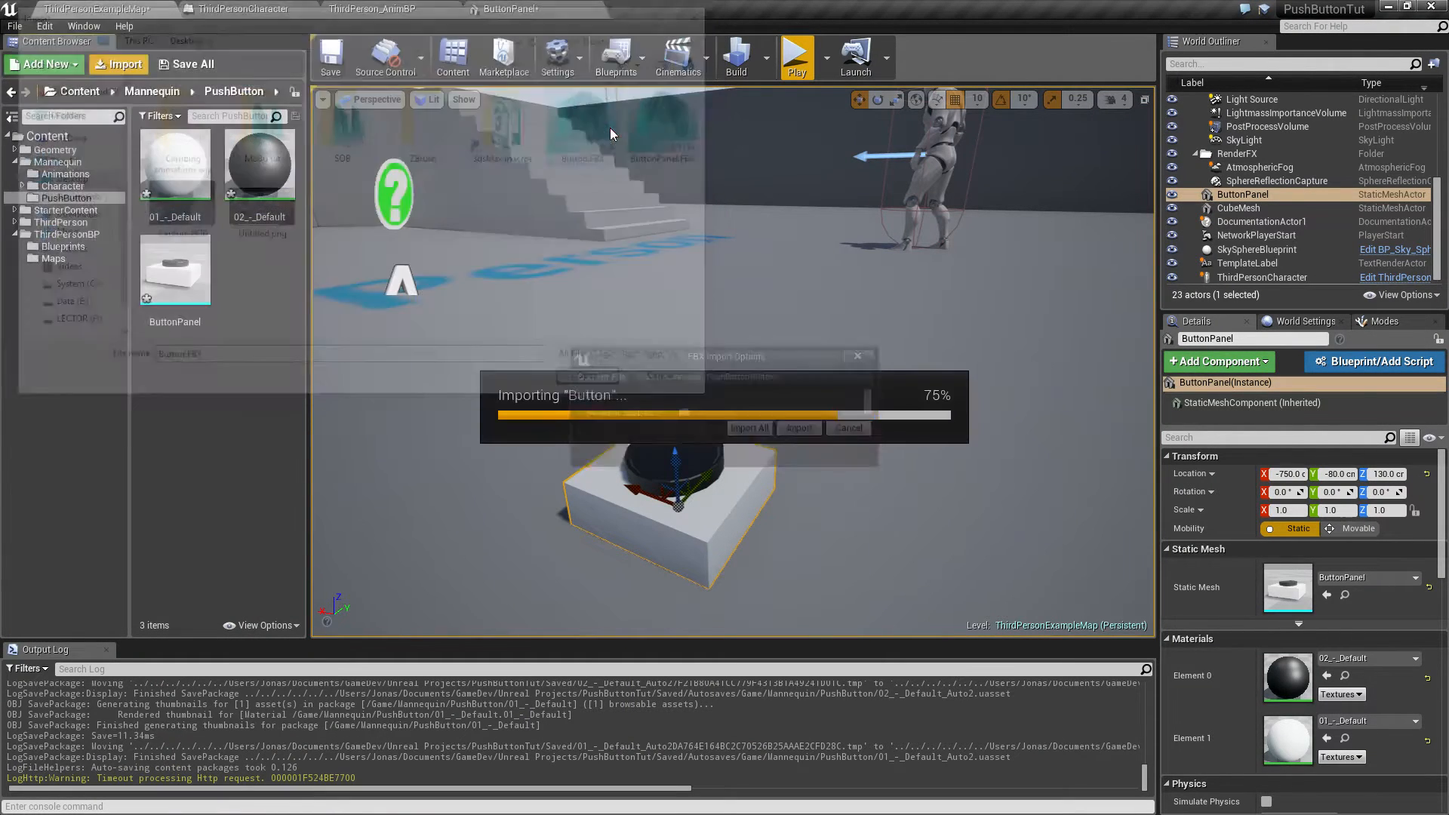
pyautogui.click(801, 628)
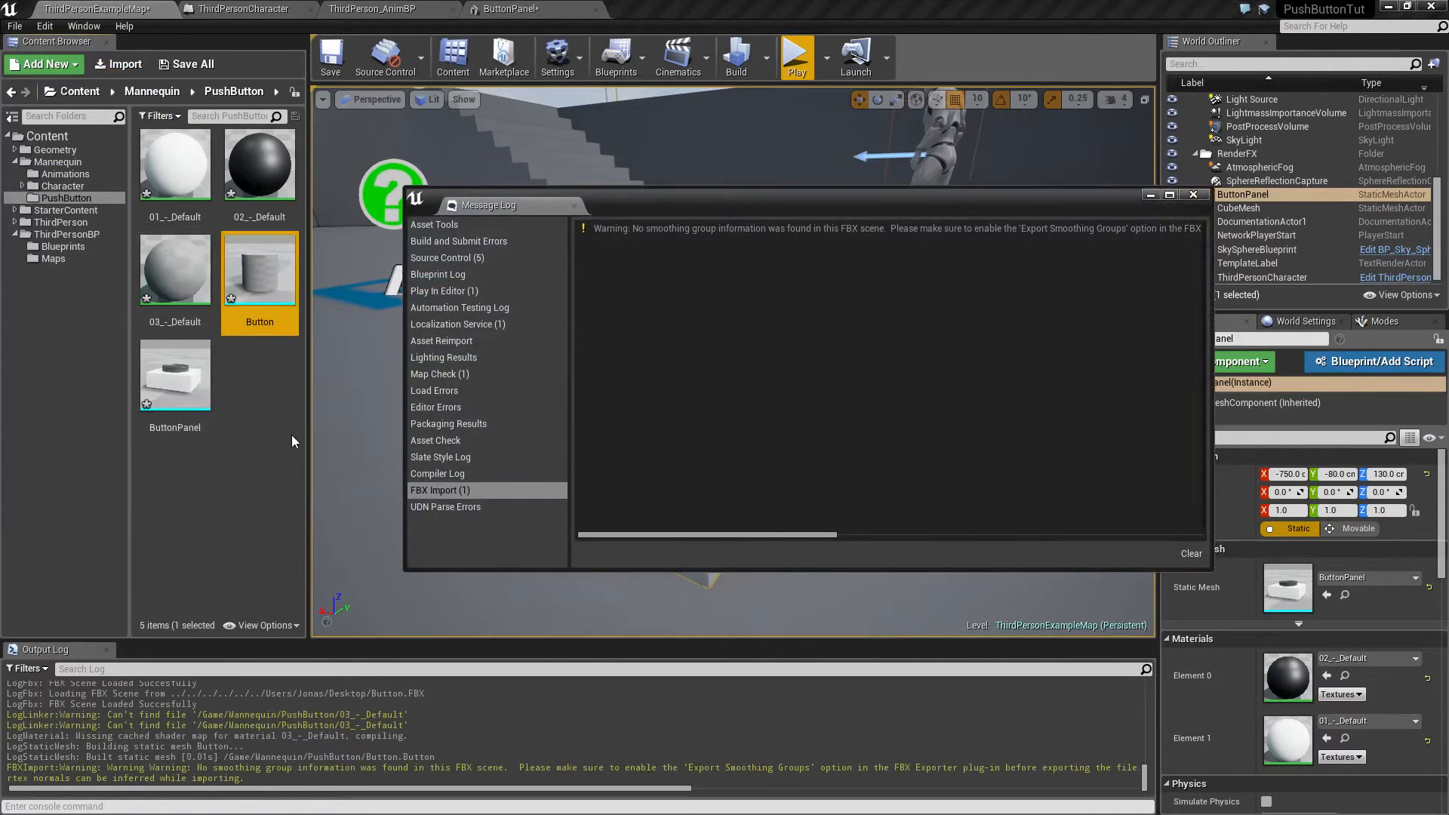
pyautogui.click(1193, 195)
# Step: Place the imported Button mesh into the level on top of the button panel
pyautogui.click(242, 373)
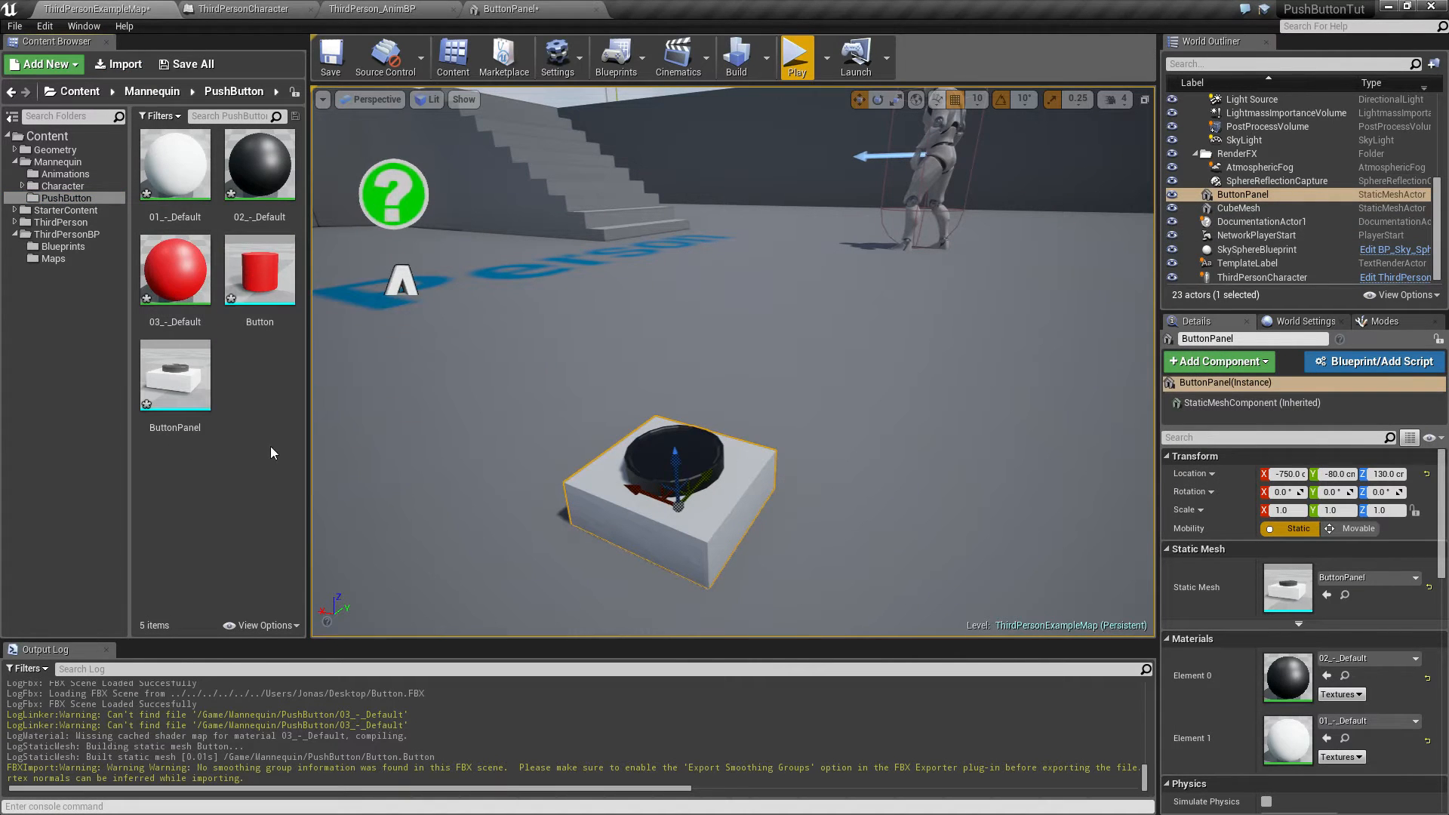
pyautogui.moveTo(264, 294); pyautogui.dragTo(667, 478)
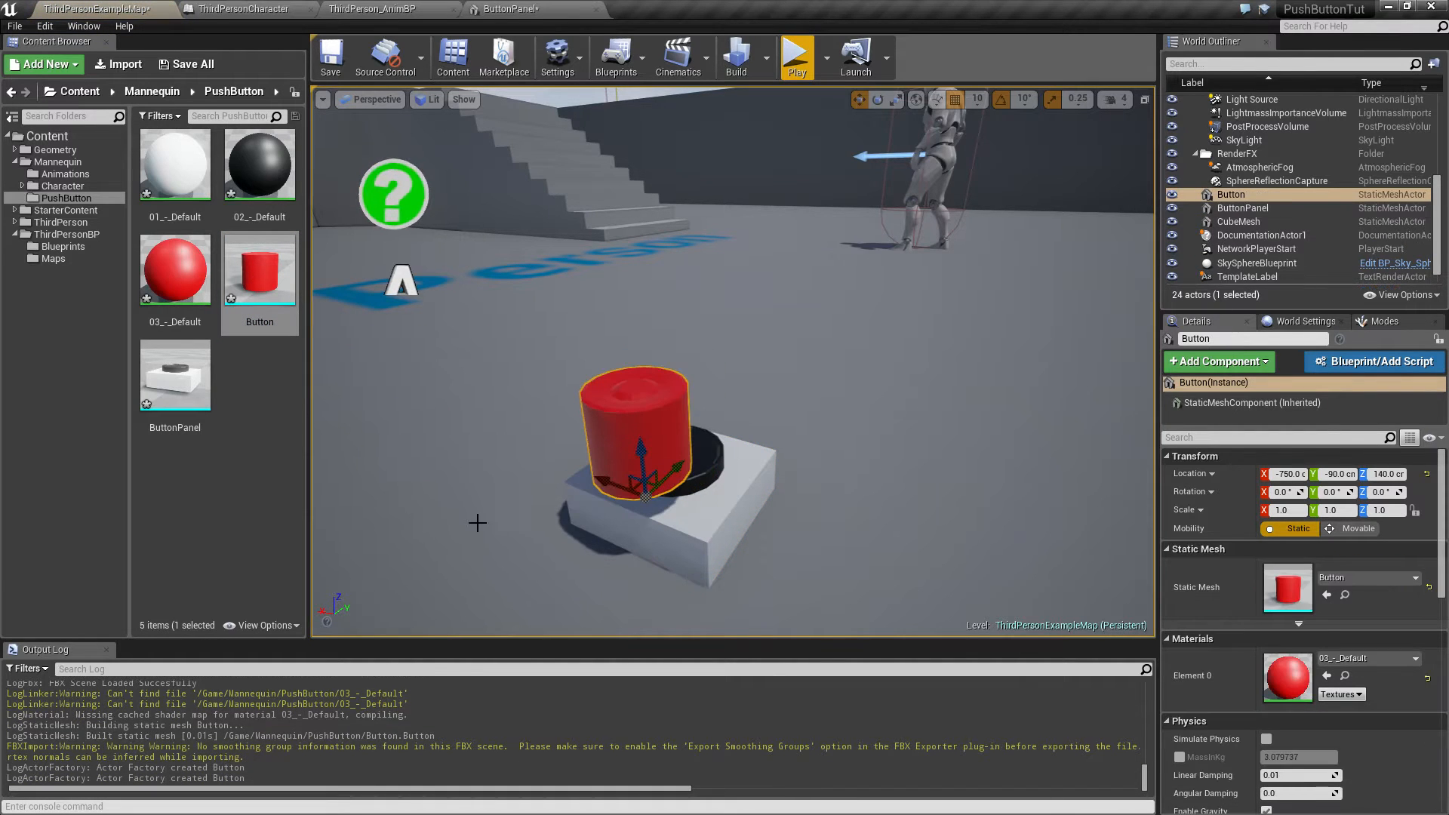
# Step: Delete the Button and ButtonPanel actors from the level
pyautogui.click(432, 539)
pyautogui.press('d')
pyautogui.moveTo(488, 498); pyautogui.dragTo(564, 476, button='right')
pyautogui.press('a')
pyautogui.press('d')
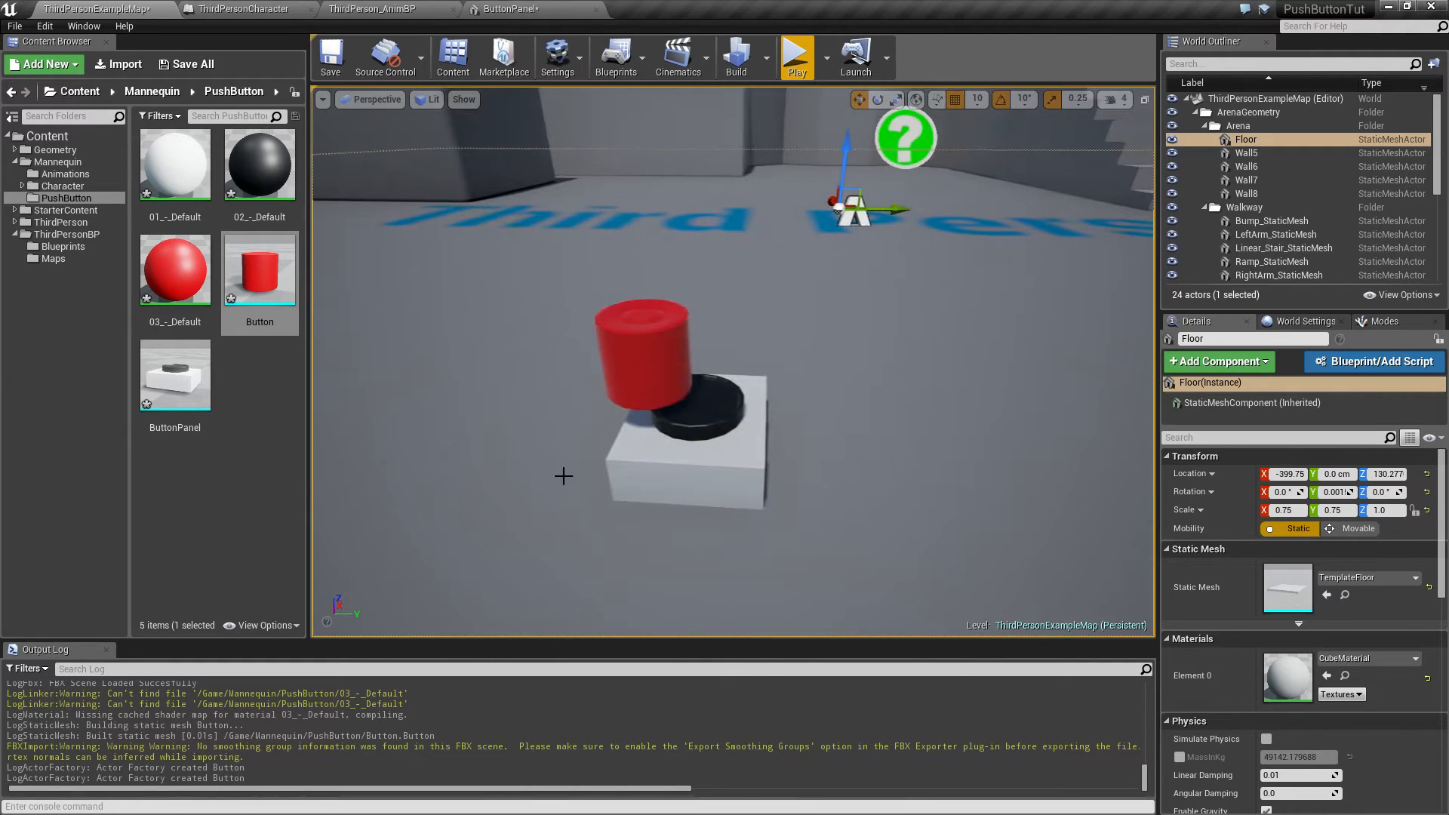
pyautogui.click(645, 350)
pyautogui.press('Delete')
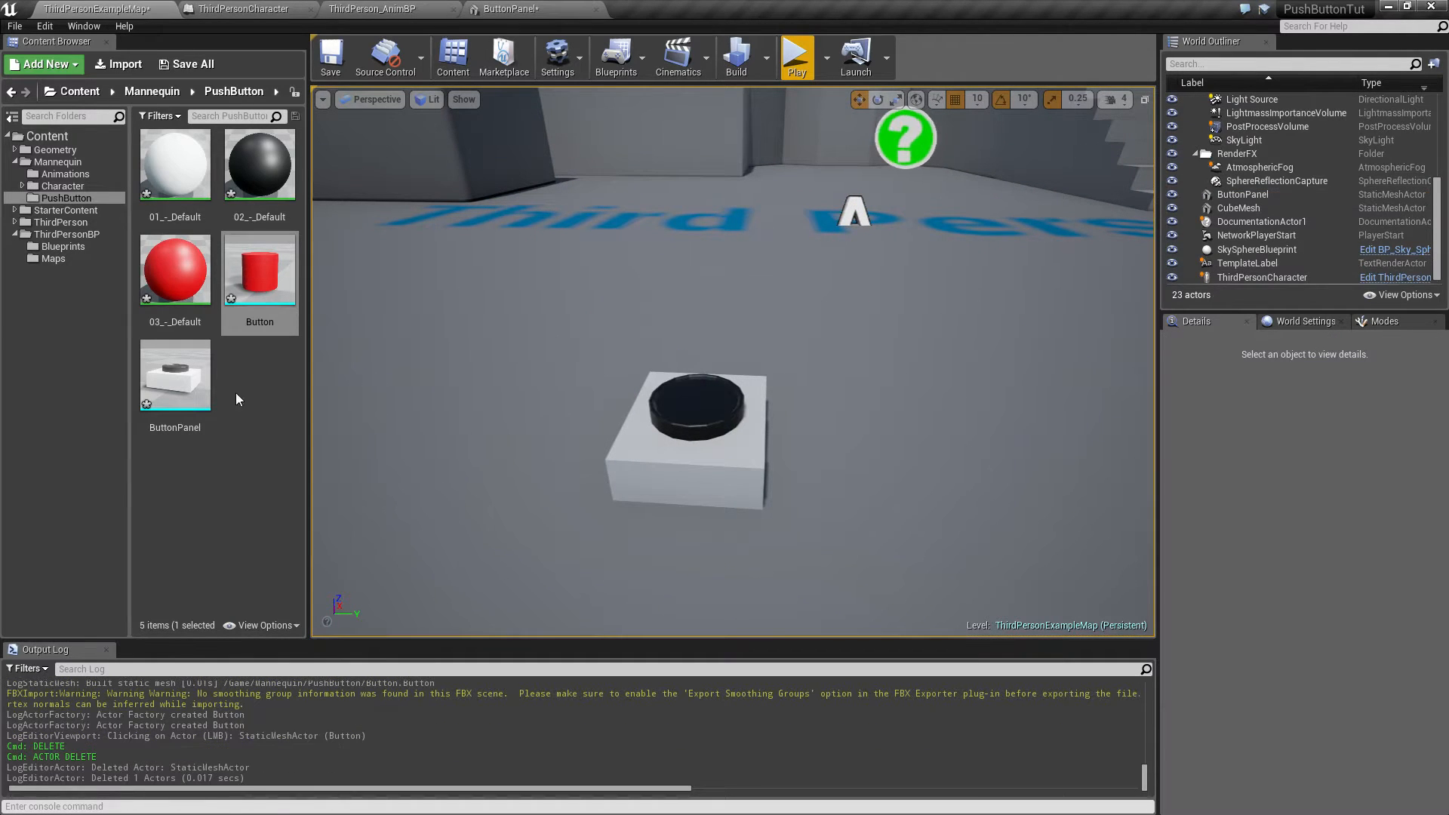
pyautogui.click(706, 443)
pyautogui.press('Delete')
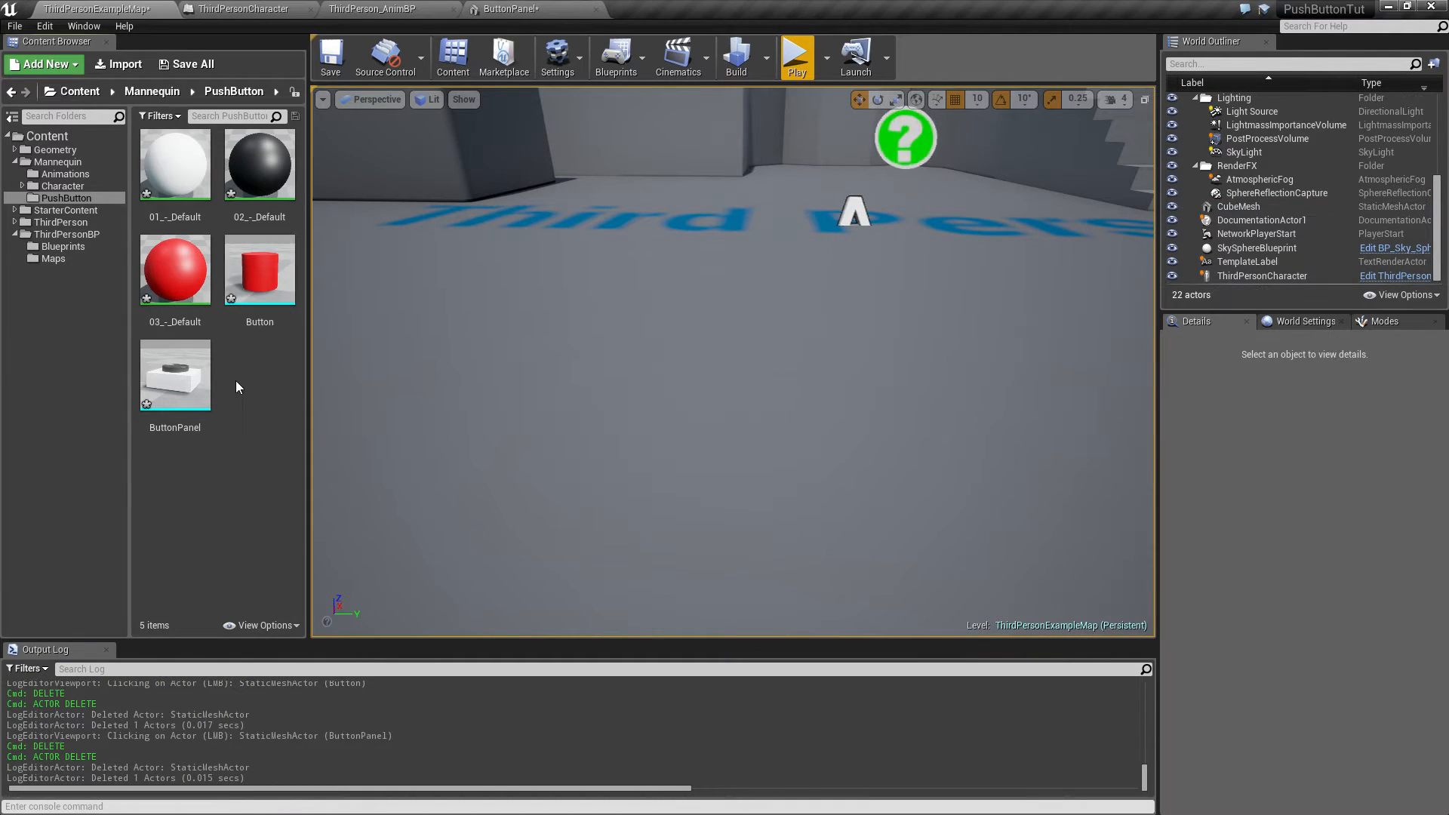
# Step: Create an Actor Blueprint class named PushButton in the PushButton content folder
pyautogui.rightClick(261, 383)
pyautogui.click(339, 513)
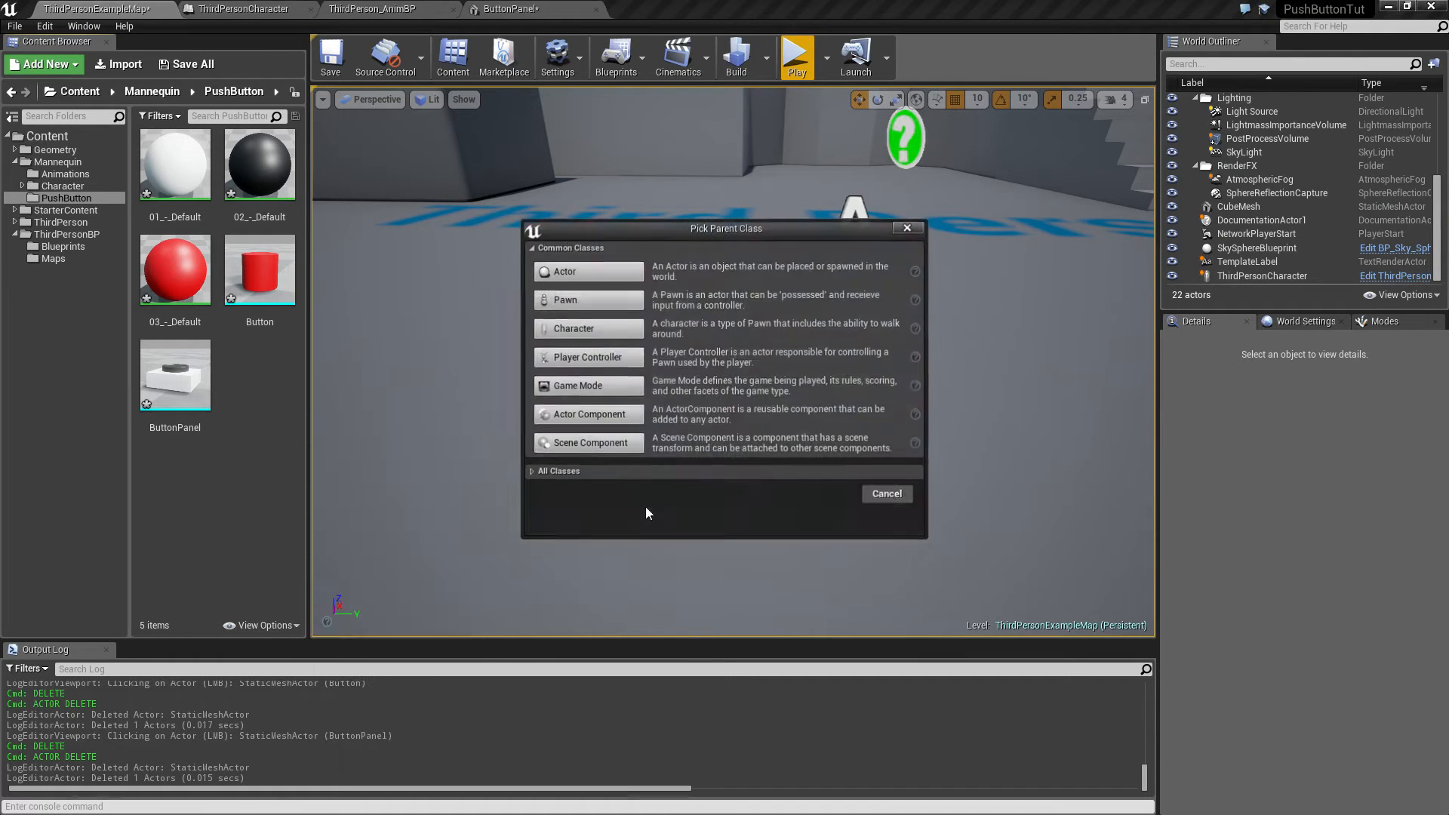
pyautogui.click(584, 272)
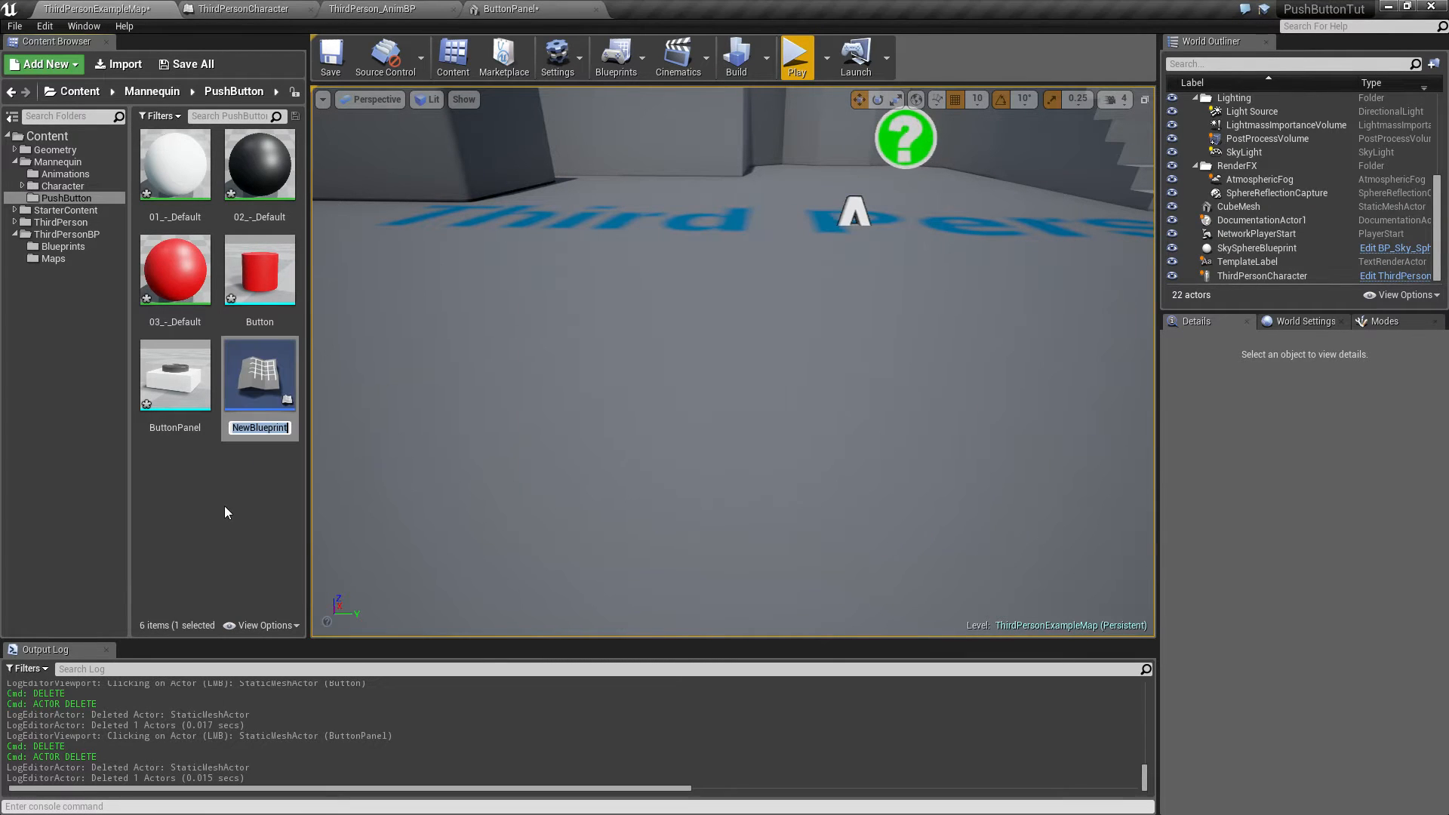
pyautogui.write('PushButton')
pyautogui.press('Return')
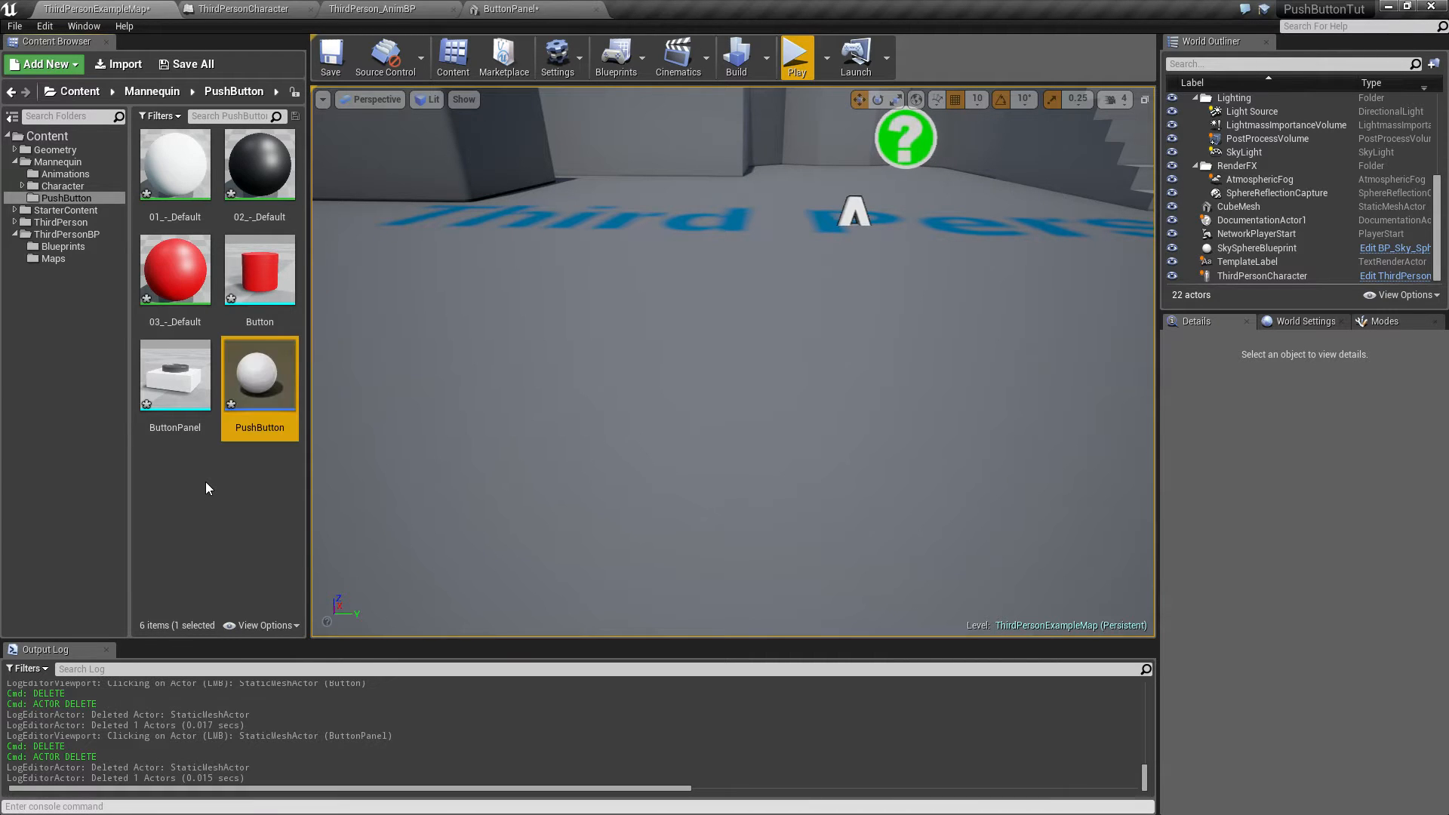
# Step: Open the PushButton blueprint and add a Billboard component under the DefaultSceneRoot
pyautogui.doubleClick(238, 385)
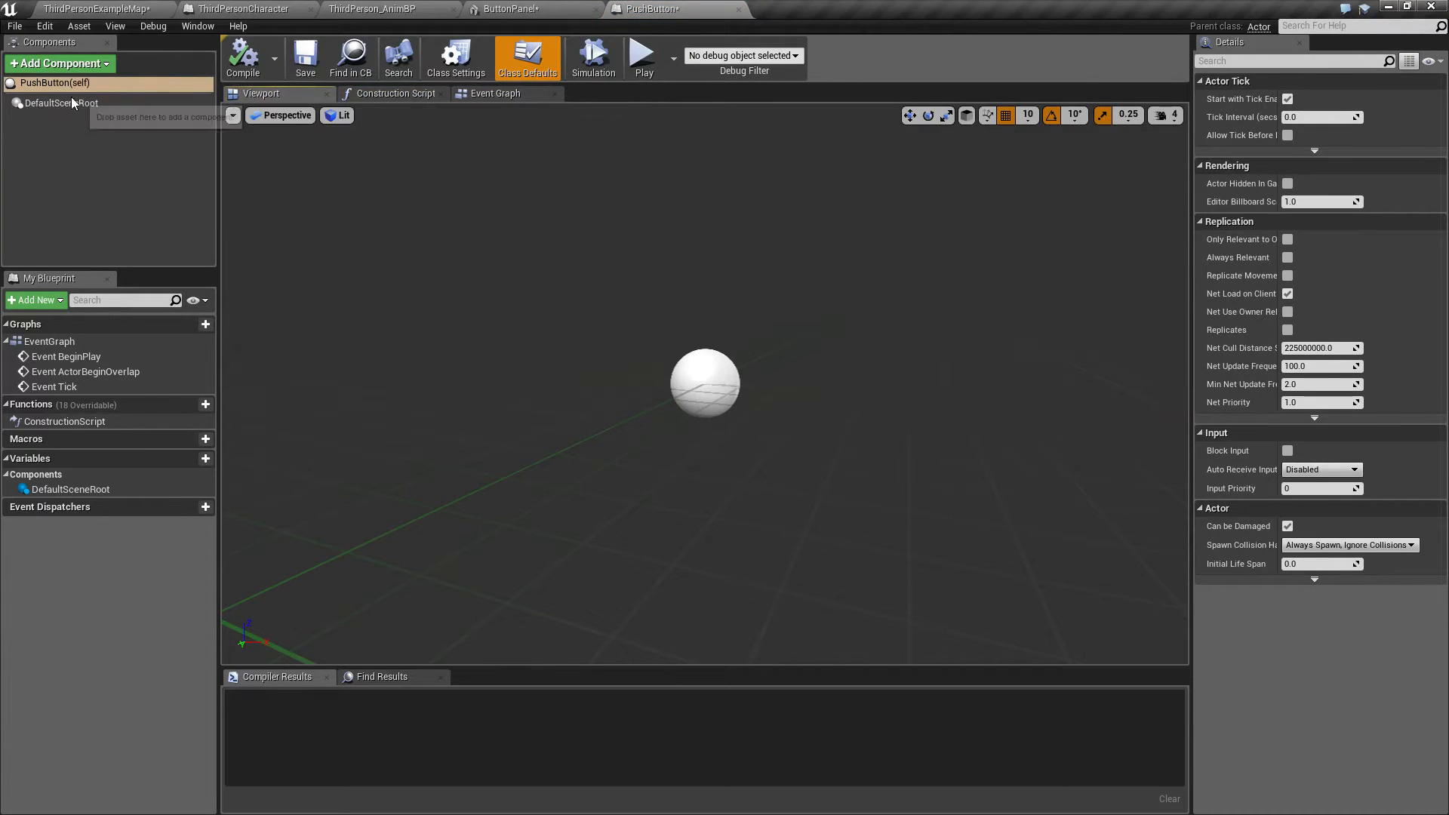
pyautogui.click(53, 102)
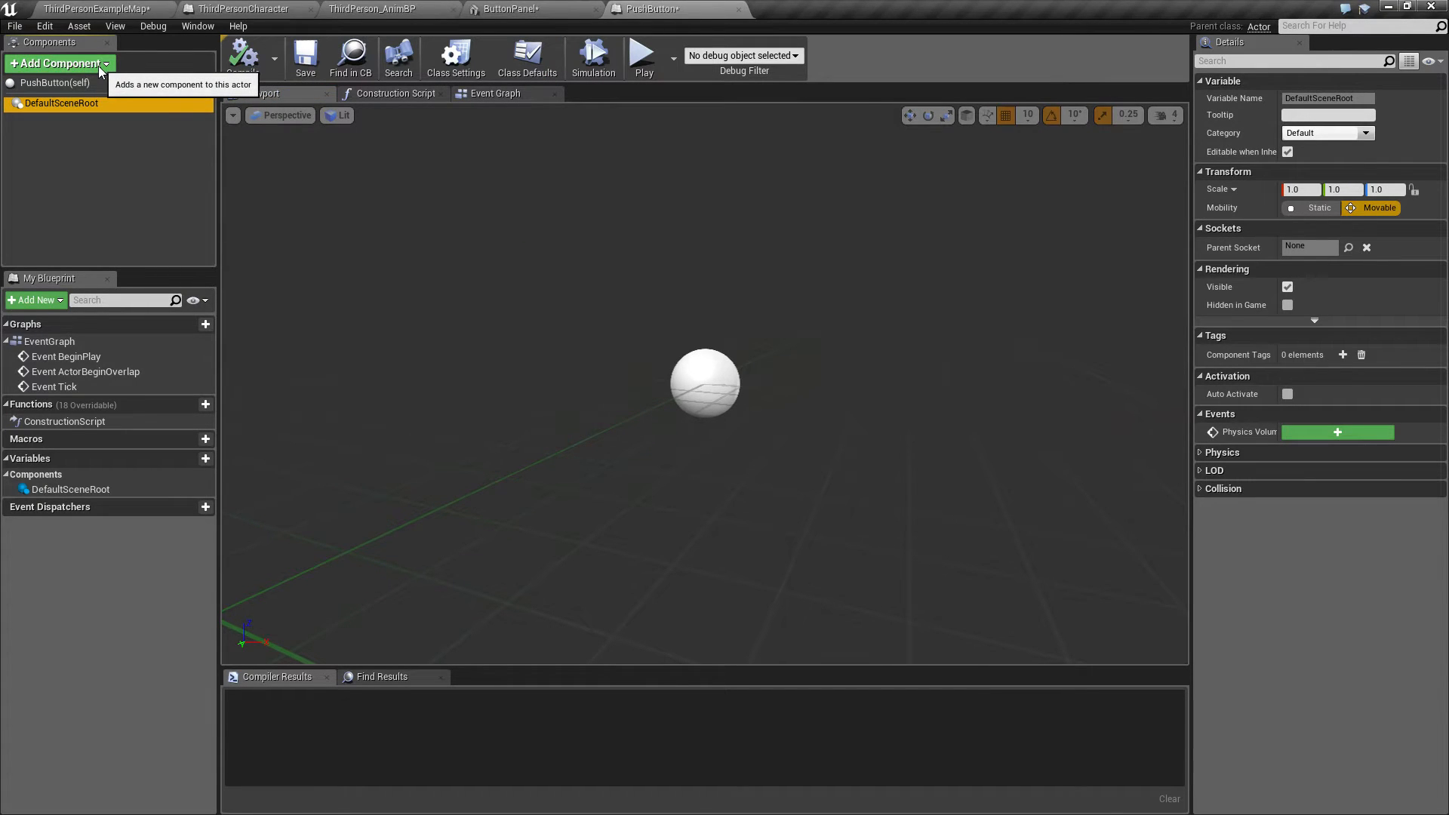
pyautogui.click(99, 66)
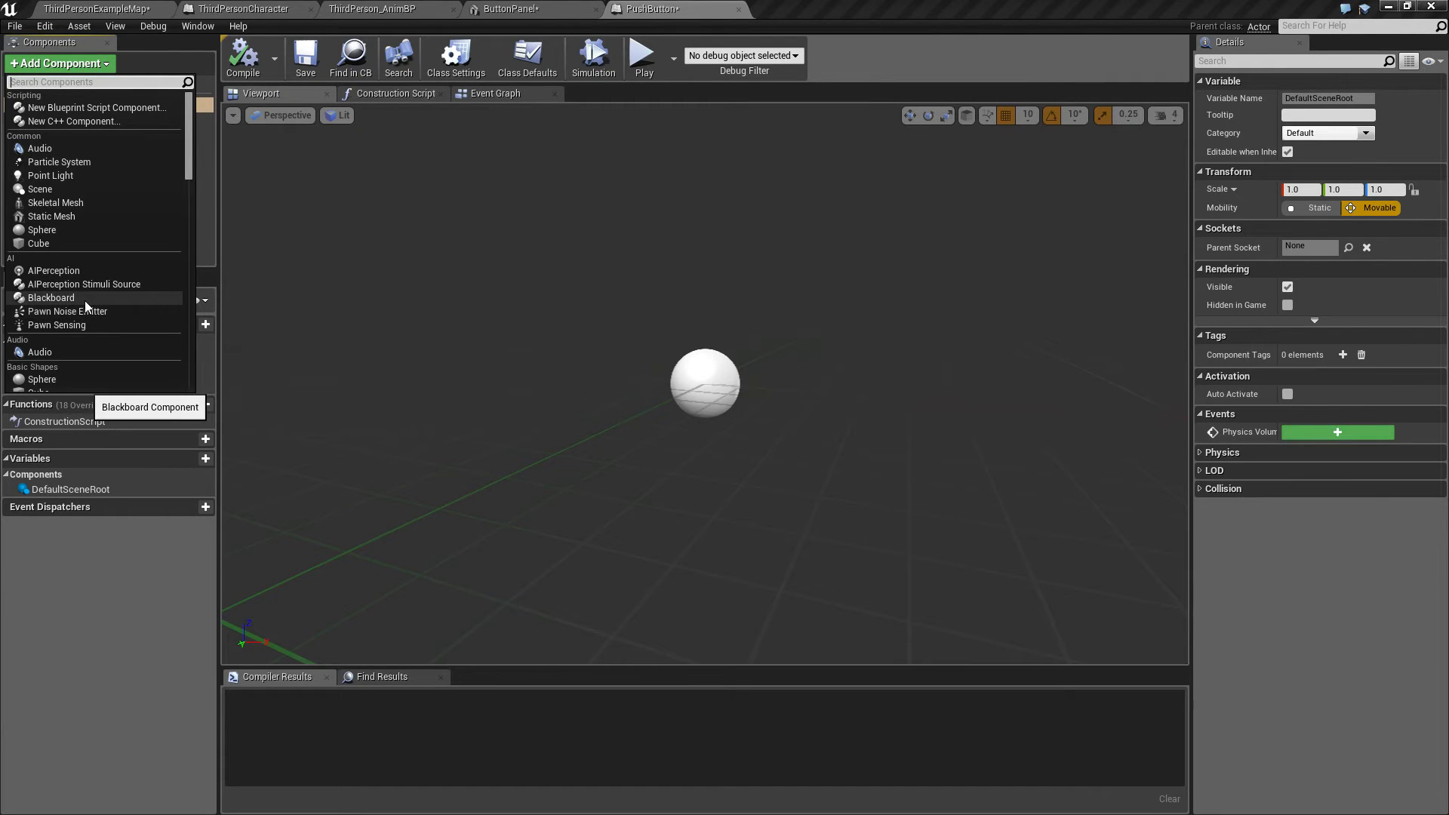
pyautogui.scroll(-5, 98, 332)
pyautogui.scroll(-10, 109, 385)
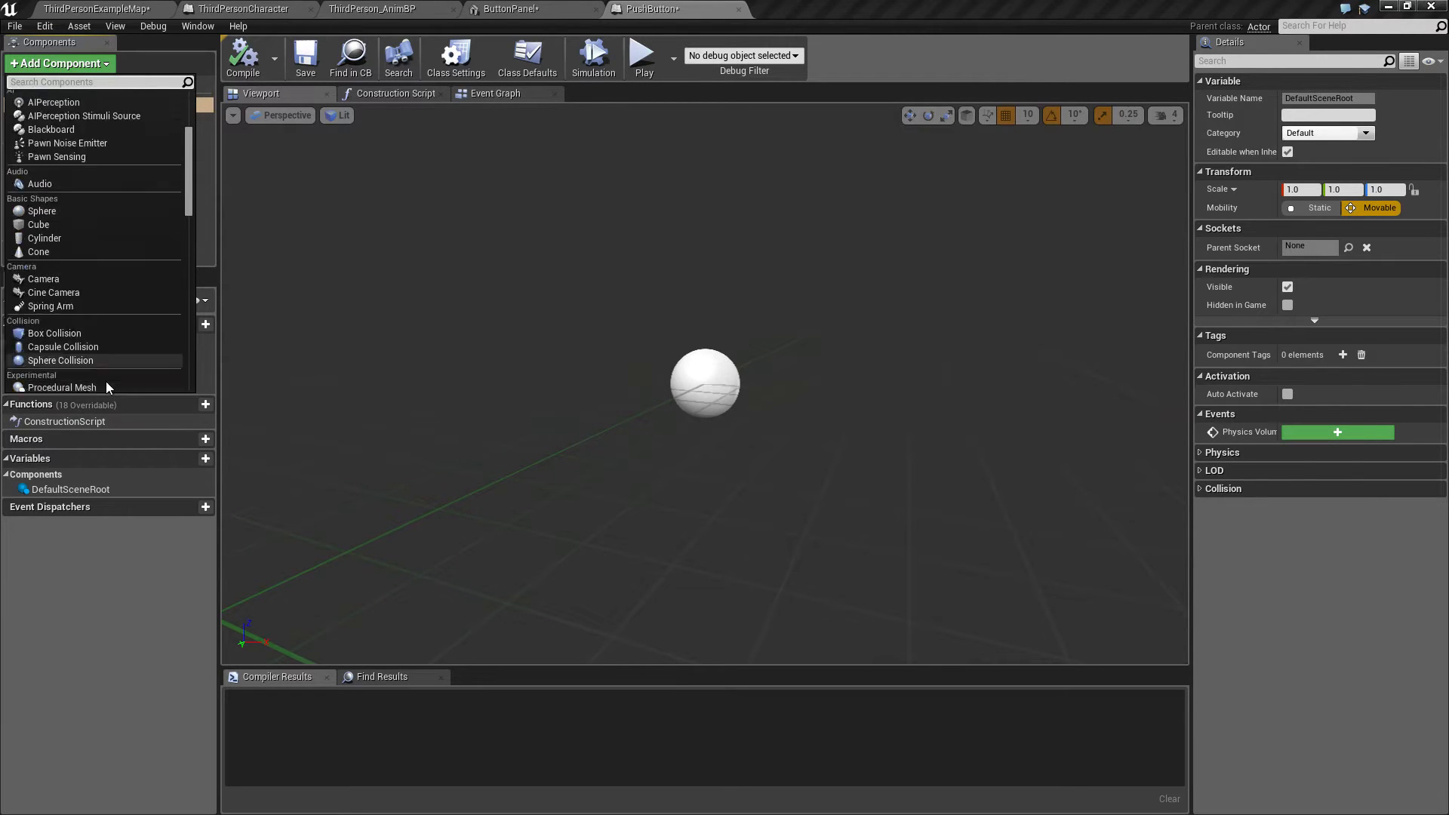
pyautogui.scroll(-5, 107, 378)
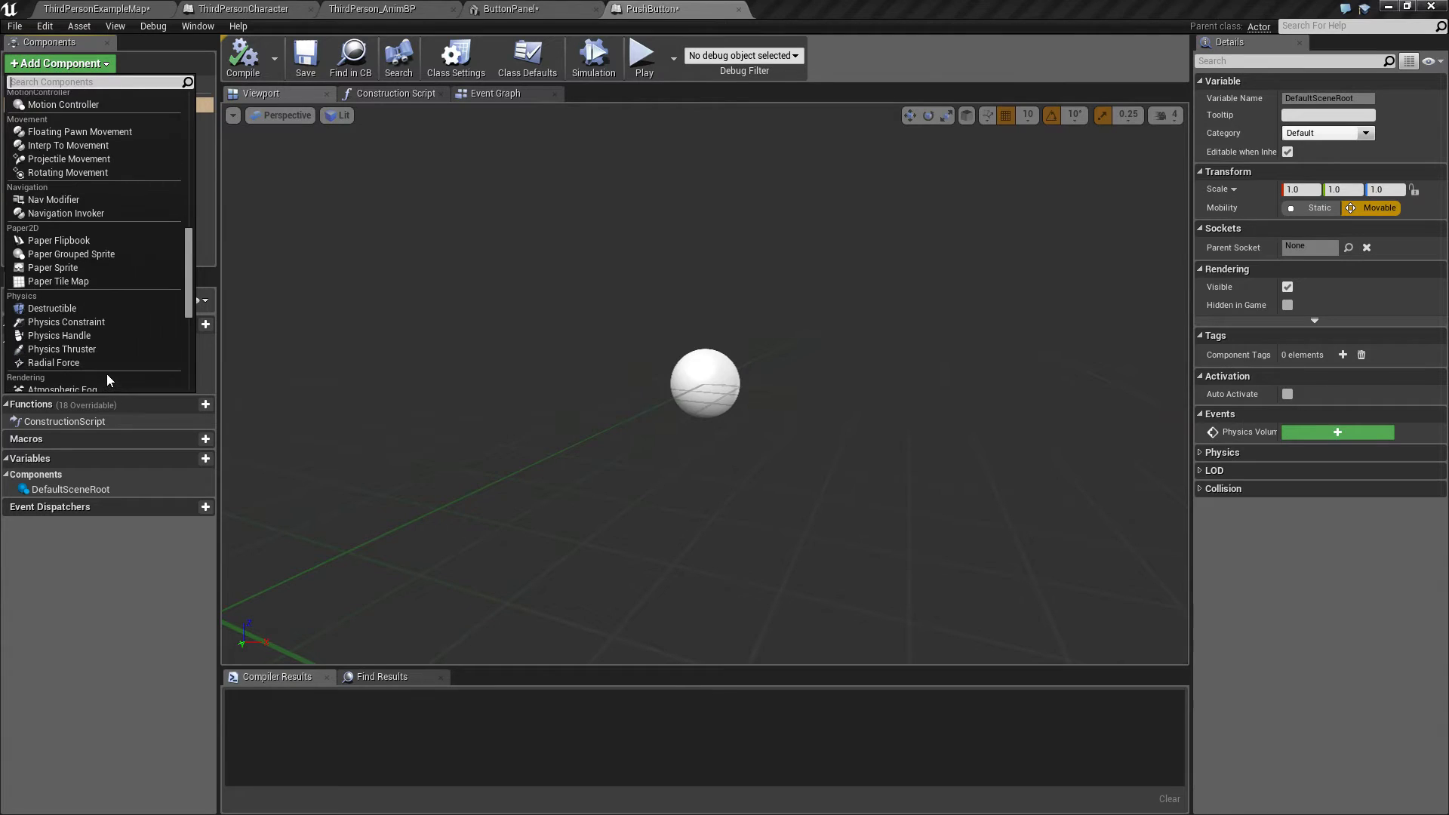
pyautogui.scroll(-12, 98, 367)
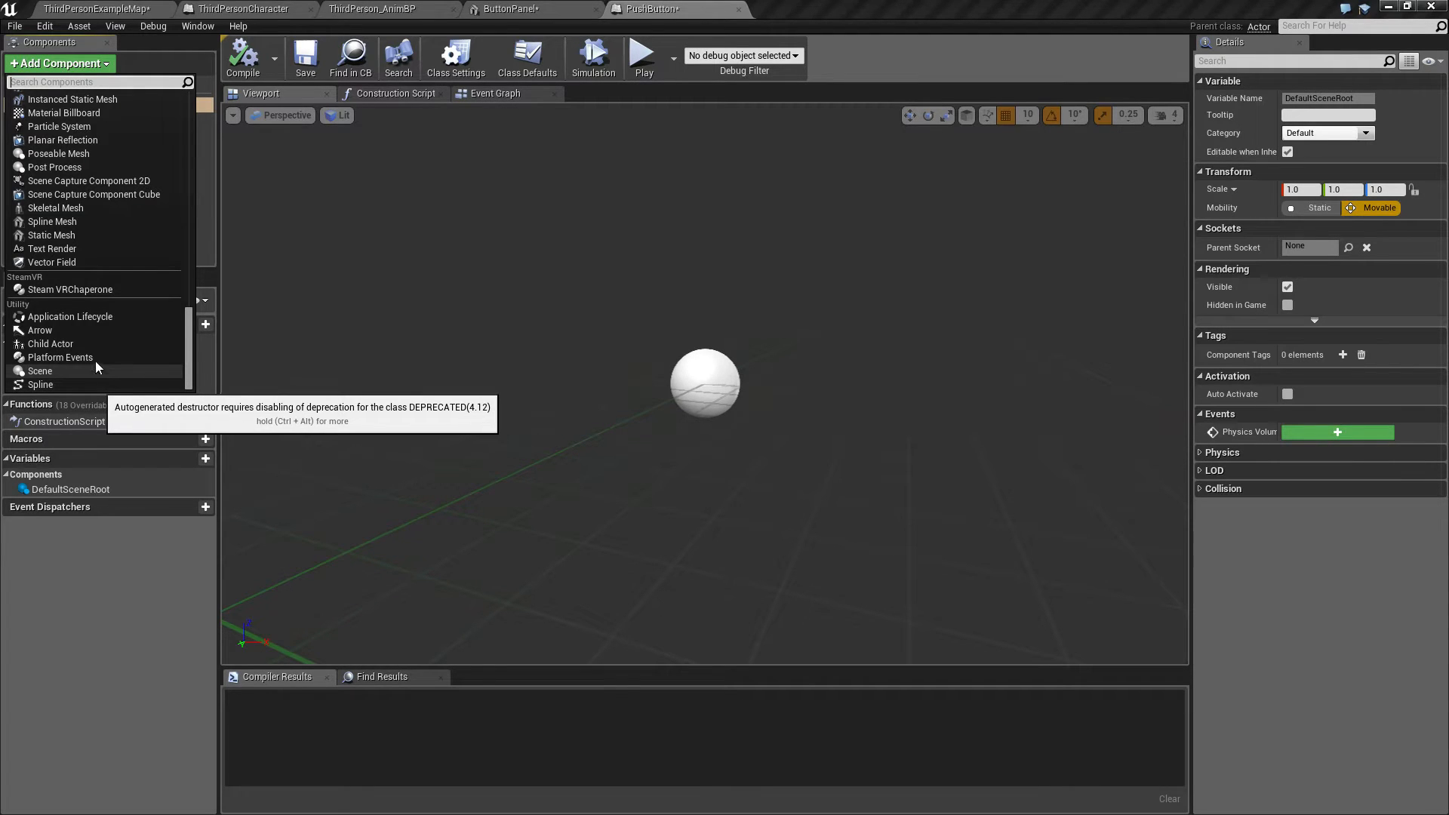
pyautogui.scroll(5, 95, 361)
pyautogui.click(53, 163)
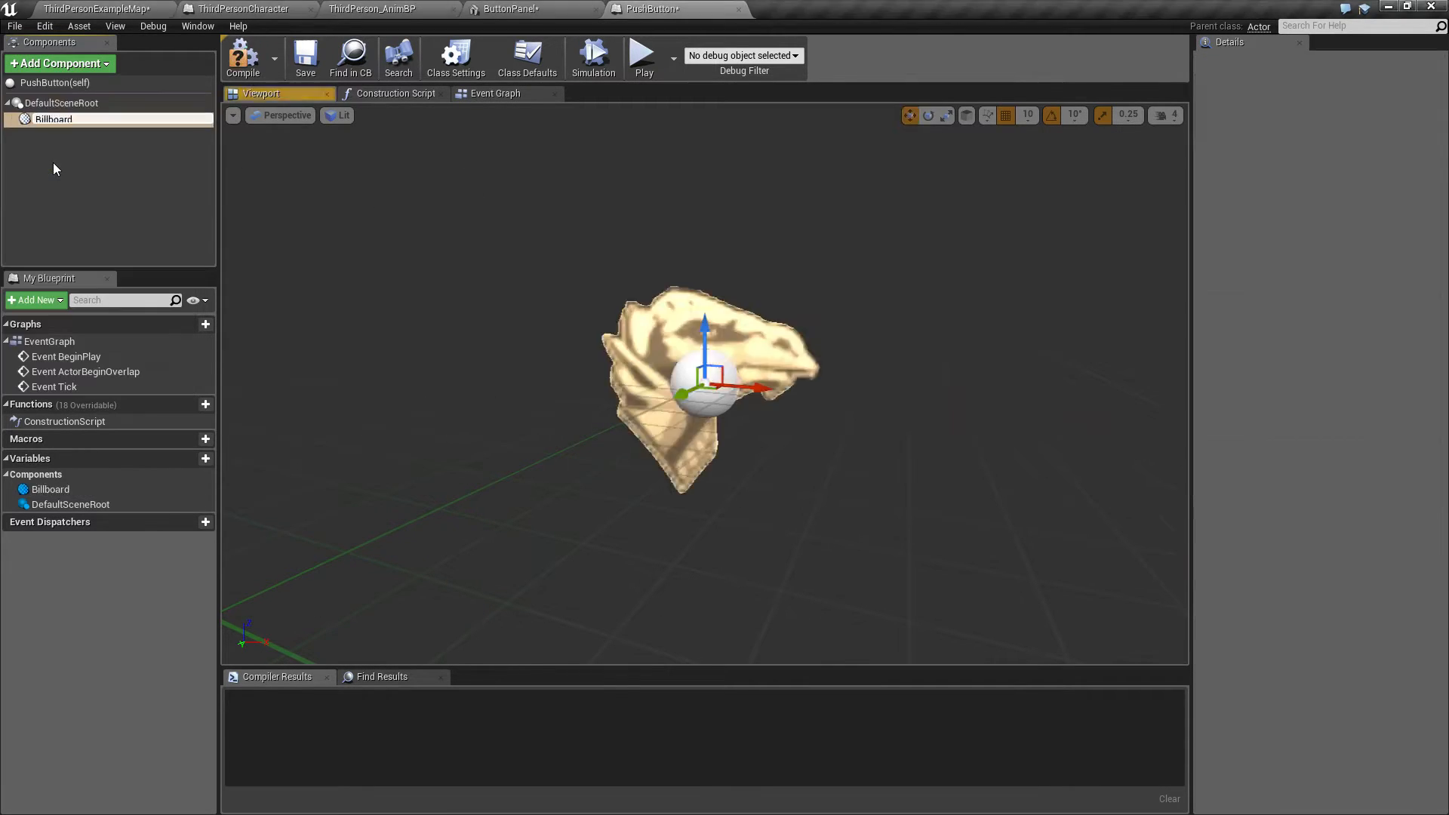
# Step: Make the Billboard the root component and turn off its Visible option
pyautogui.moveTo(28, 123); pyautogui.dragTo(59, 103)
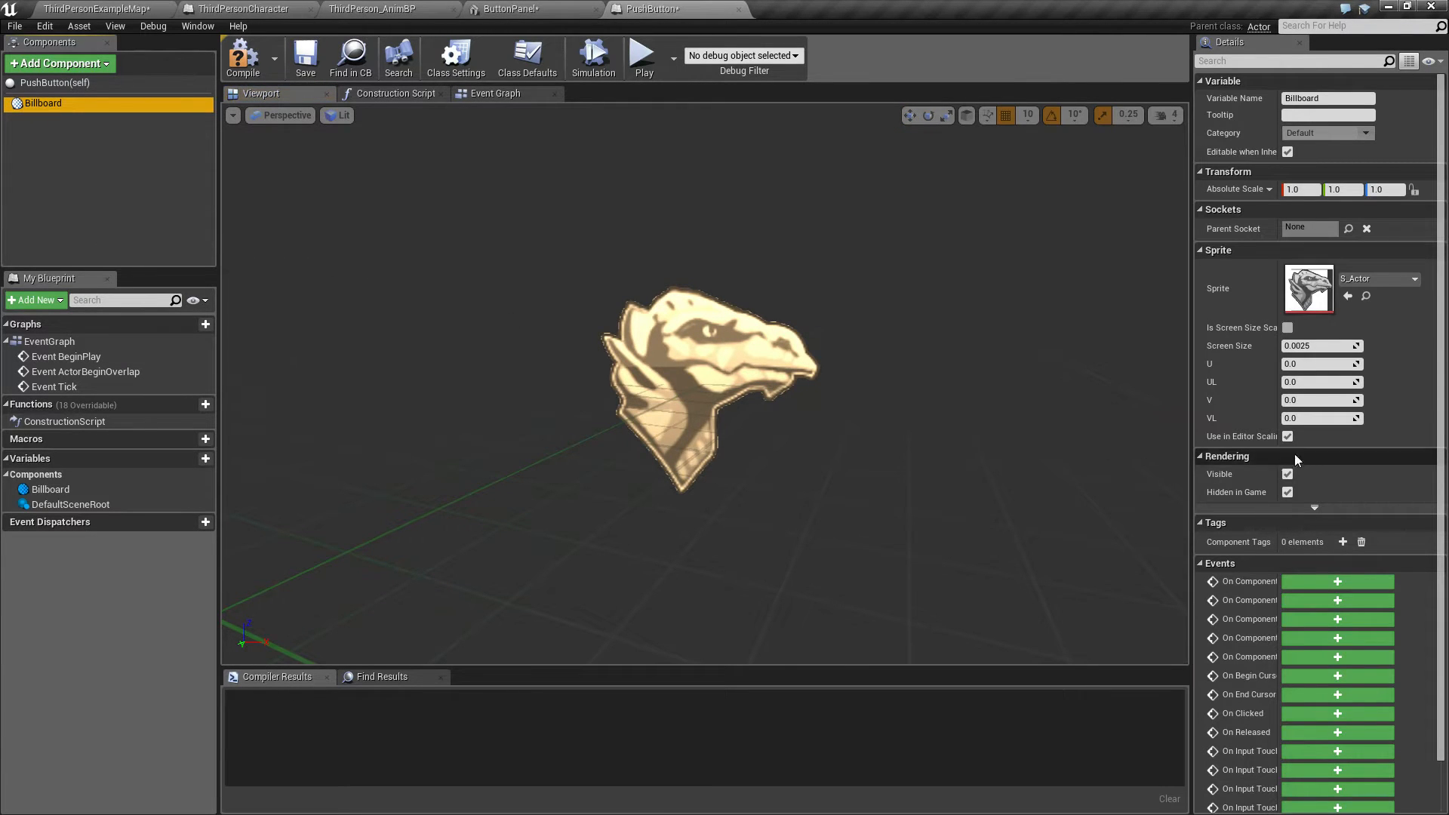
pyautogui.click(1288, 474)
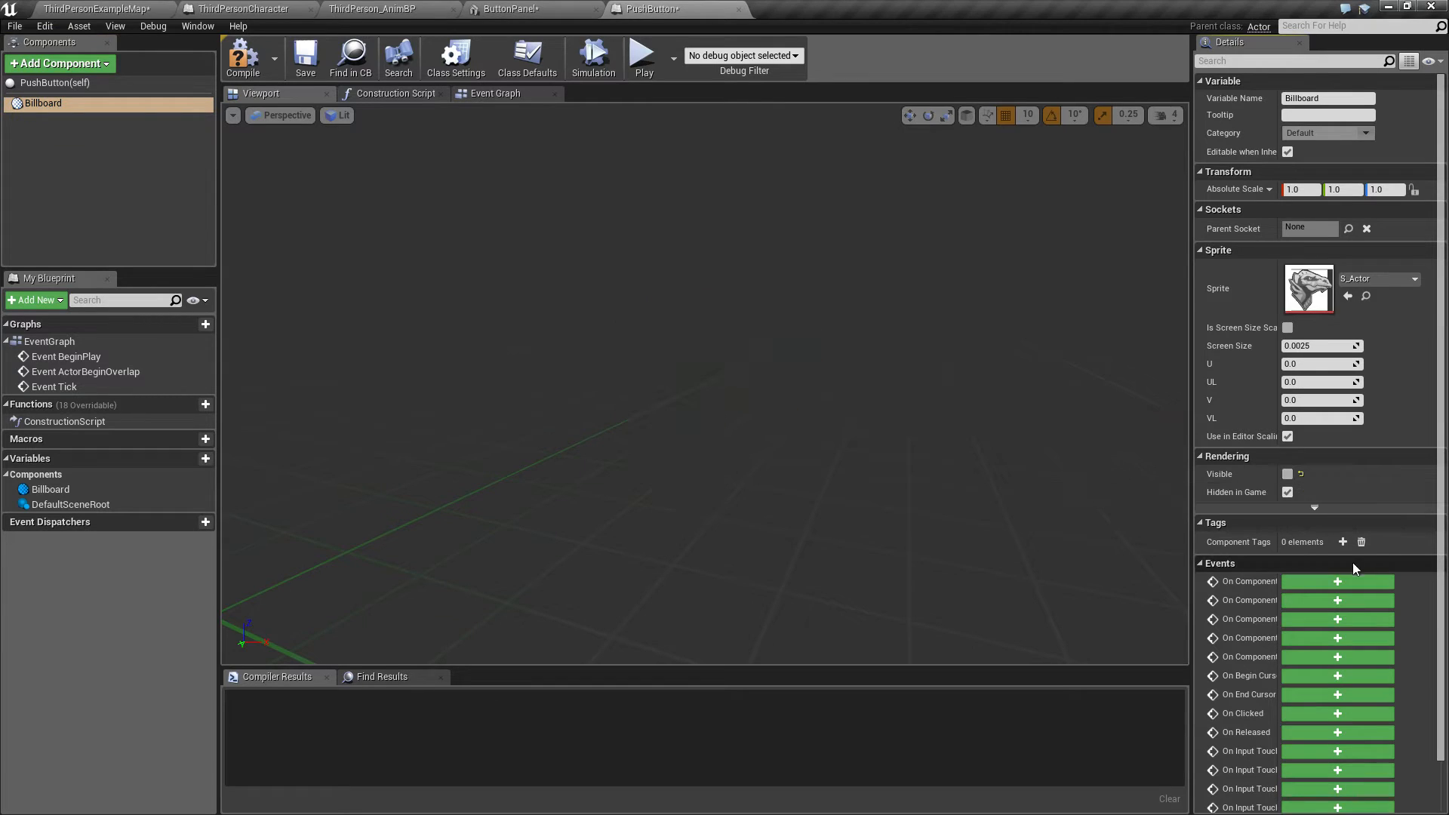
pyautogui.click(85, 160)
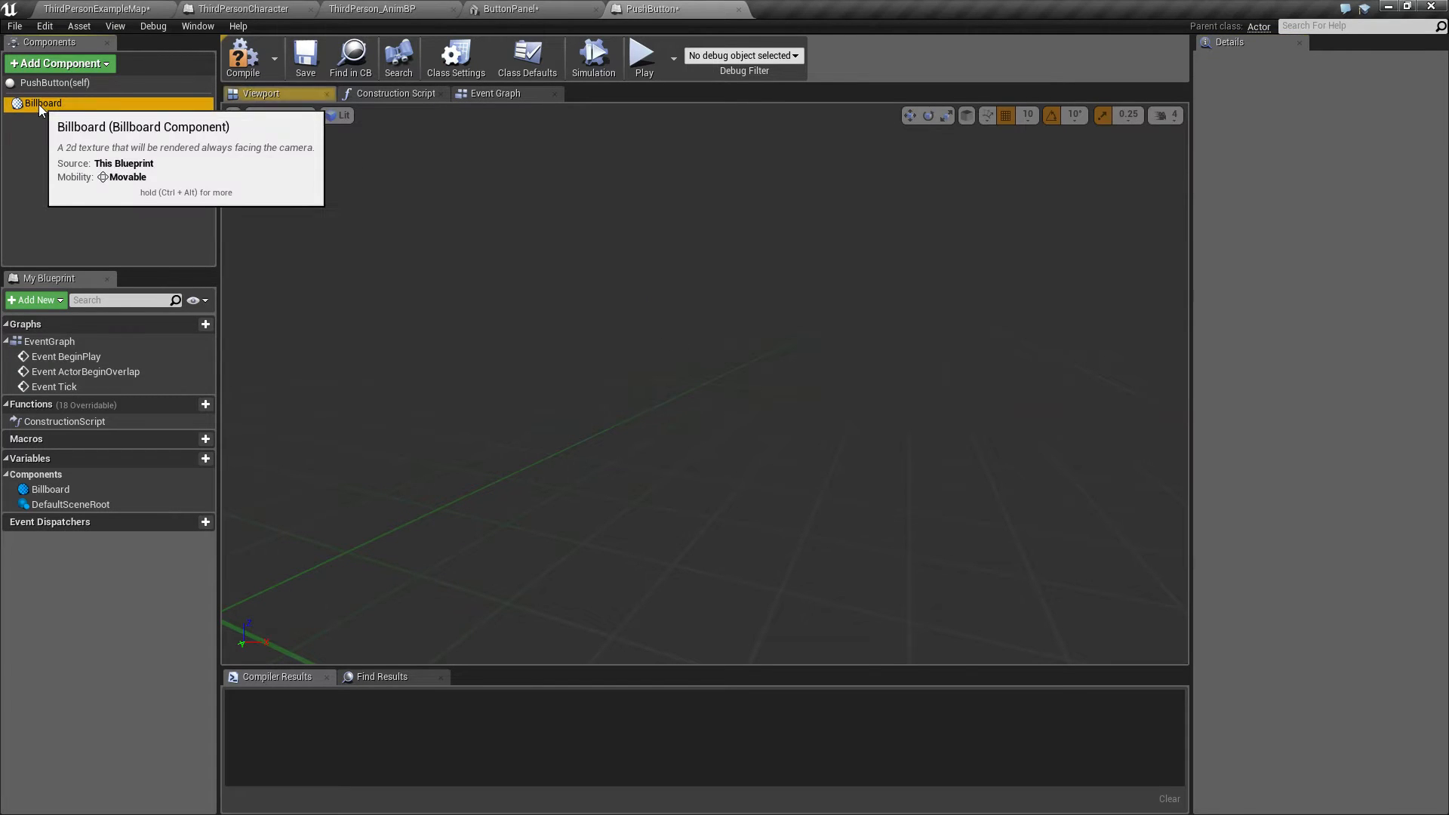
pyautogui.click(38, 104)
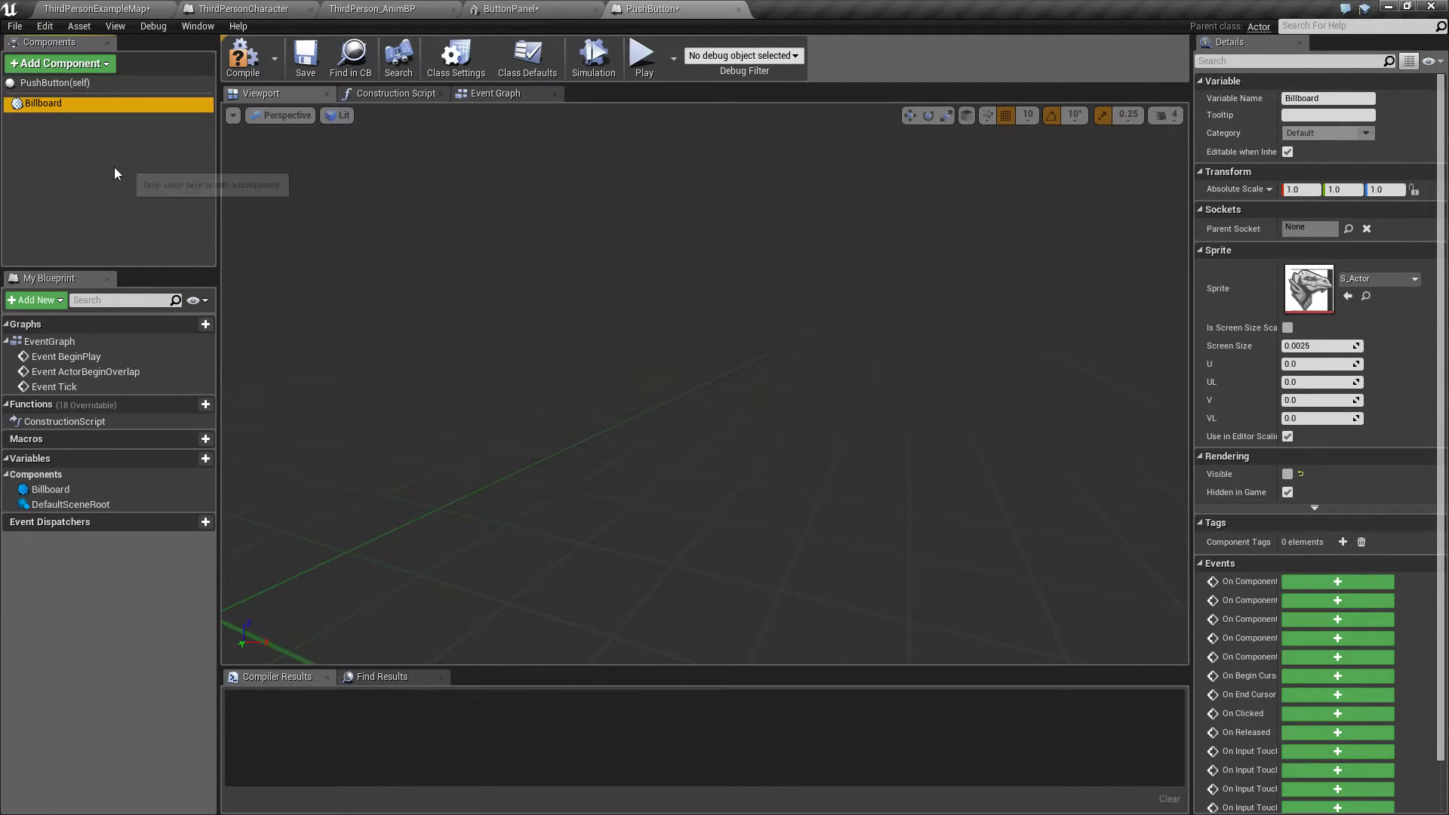
# Step: Add a Static Mesh component under the Billboard root
pyautogui.click(59, 63)
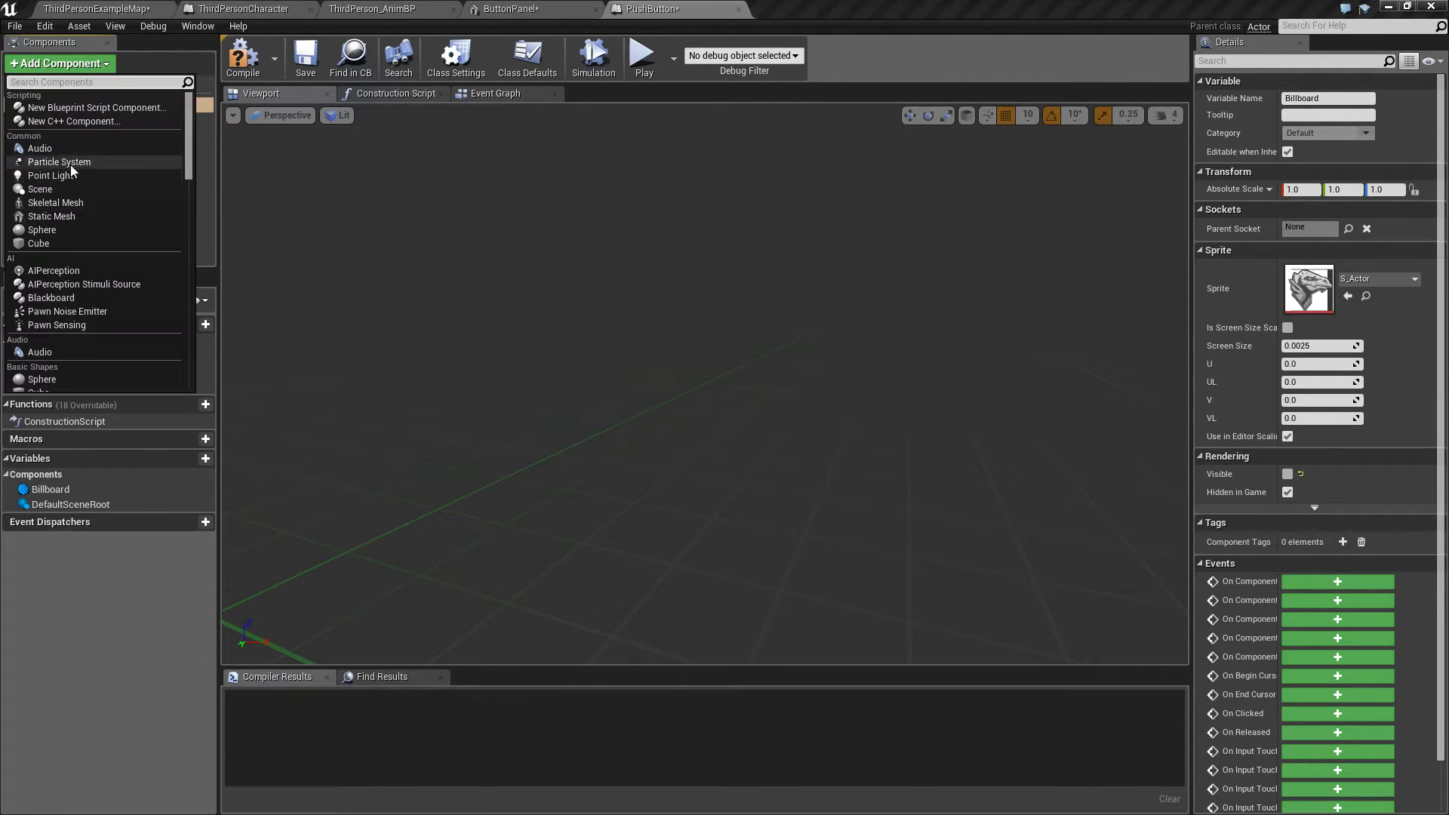
pyautogui.write('mesh')
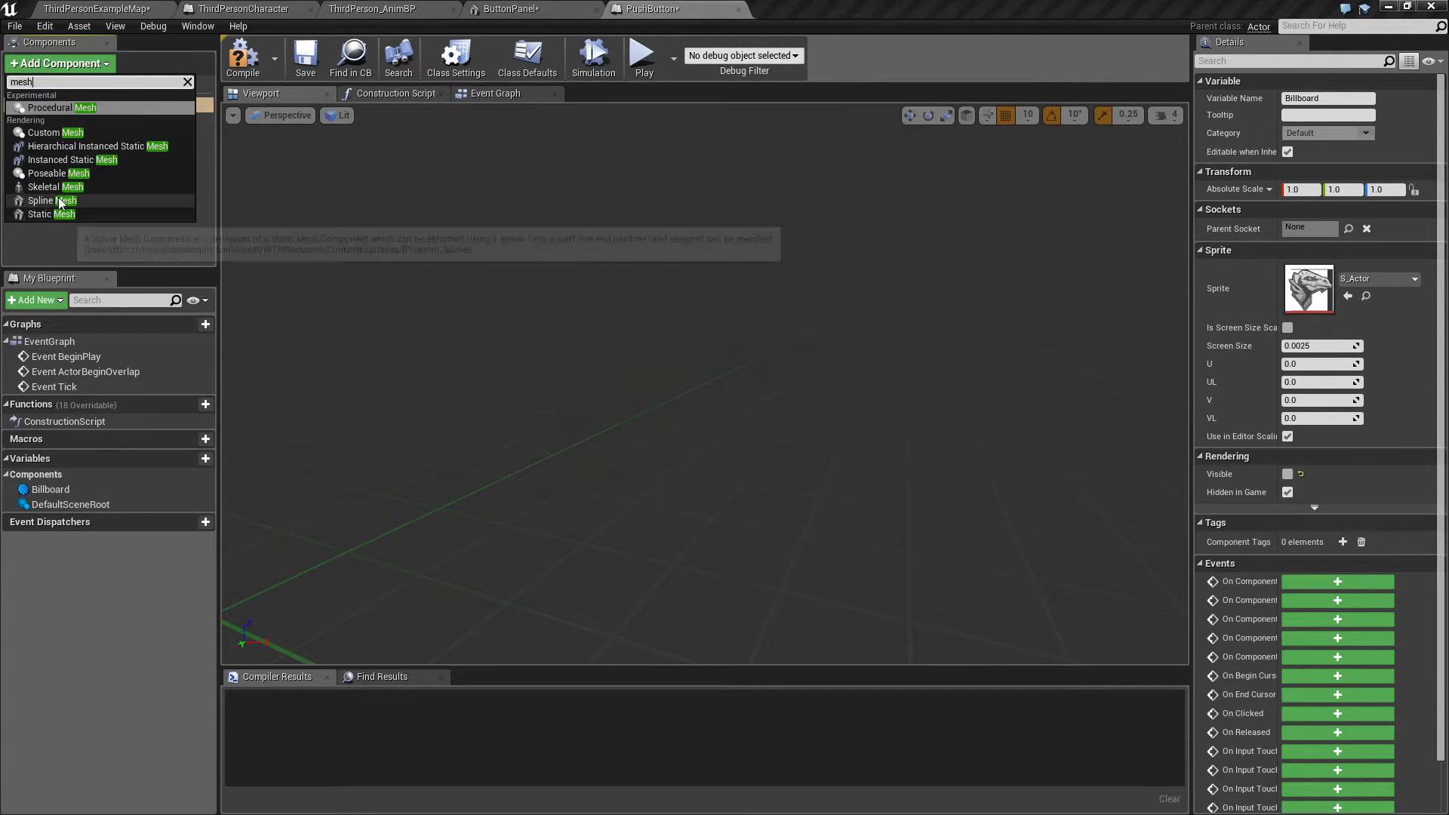
pyautogui.click(61, 214)
pyautogui.click(66, 165)
pyautogui.click(47, 119)
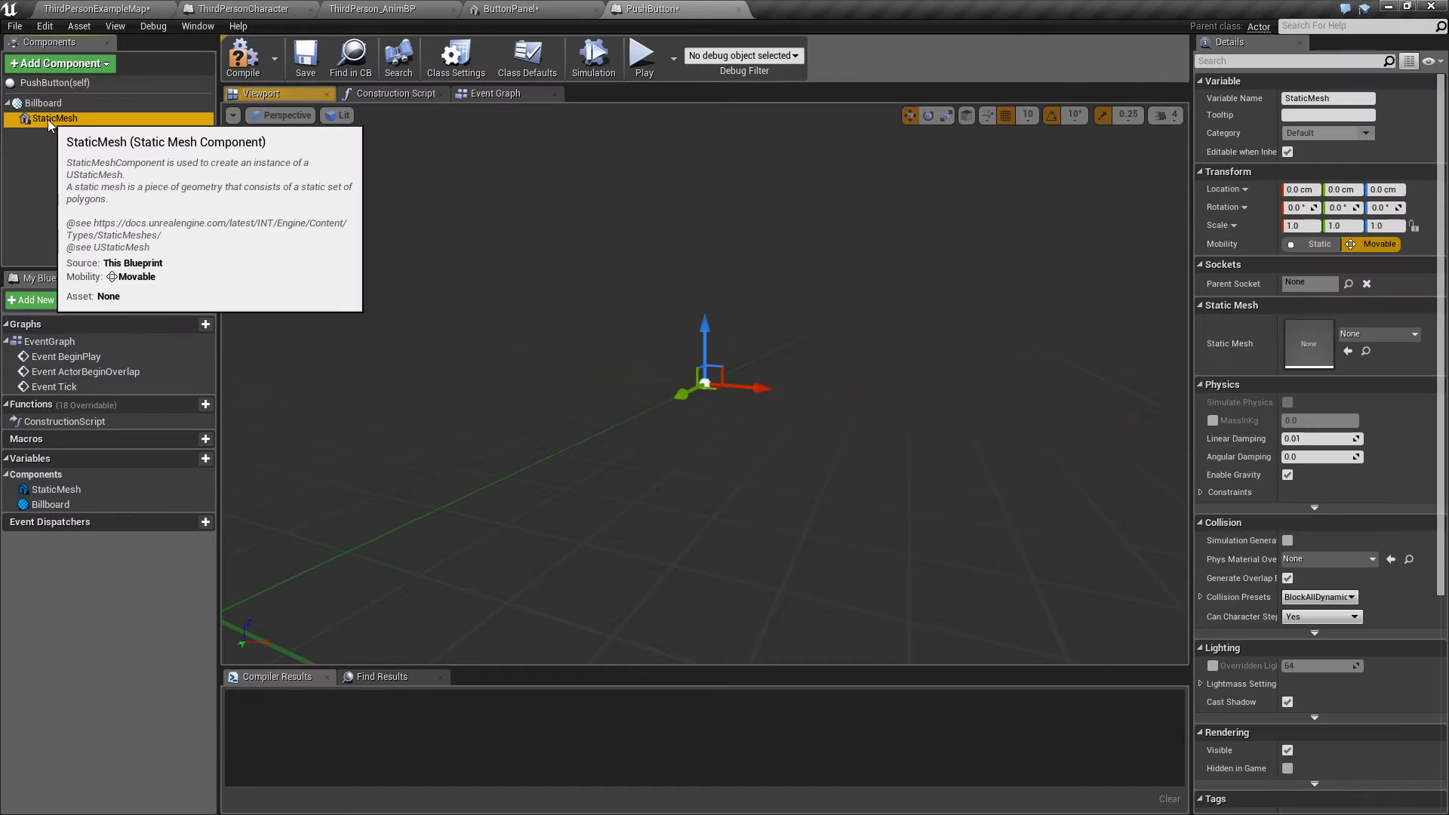
# Step: Duplicate the static mesh component and rename the original one Panel
pyautogui.hotkey('ctrl', 'w')
pyautogui.click(57, 167)
pyautogui.click(57, 119)
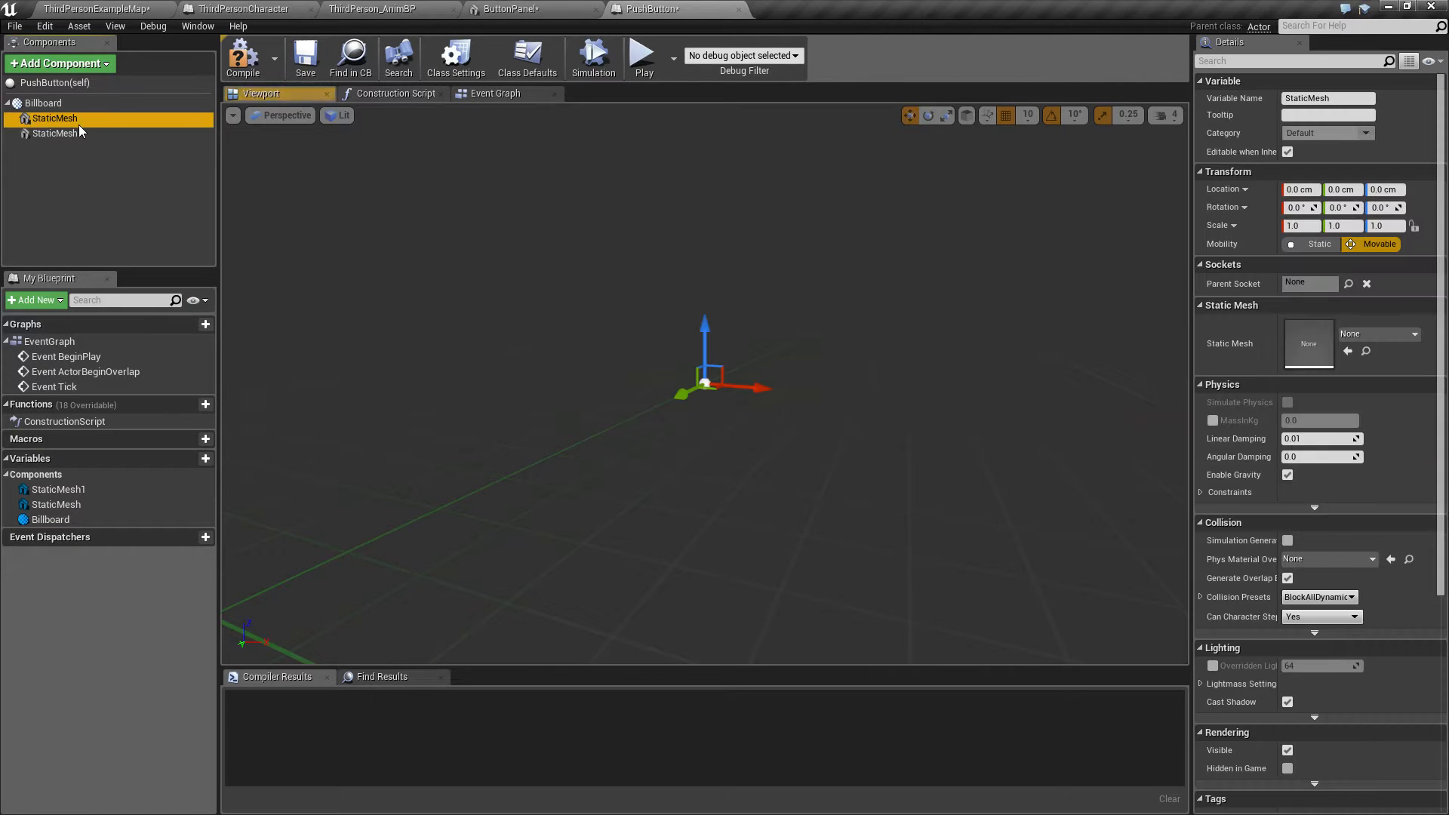
pyautogui.press('F2')
pyautogui.write('Pnae')
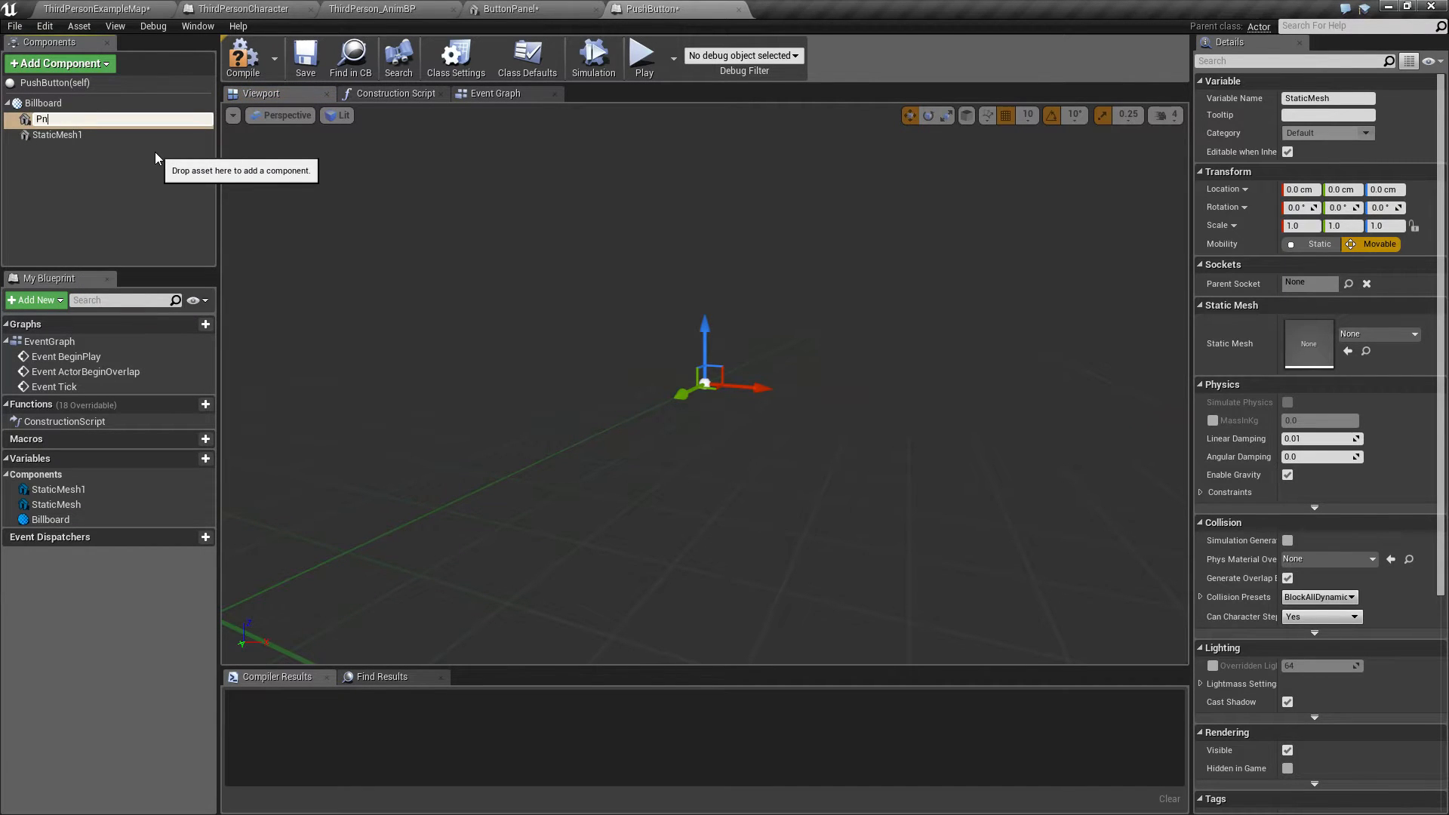
pyautogui.press('BackSpace')
pyautogui.press('BackSpace')
pyautogui.press('BackSpace')
pyautogui.write('anel')
pyautogui.press('Return')
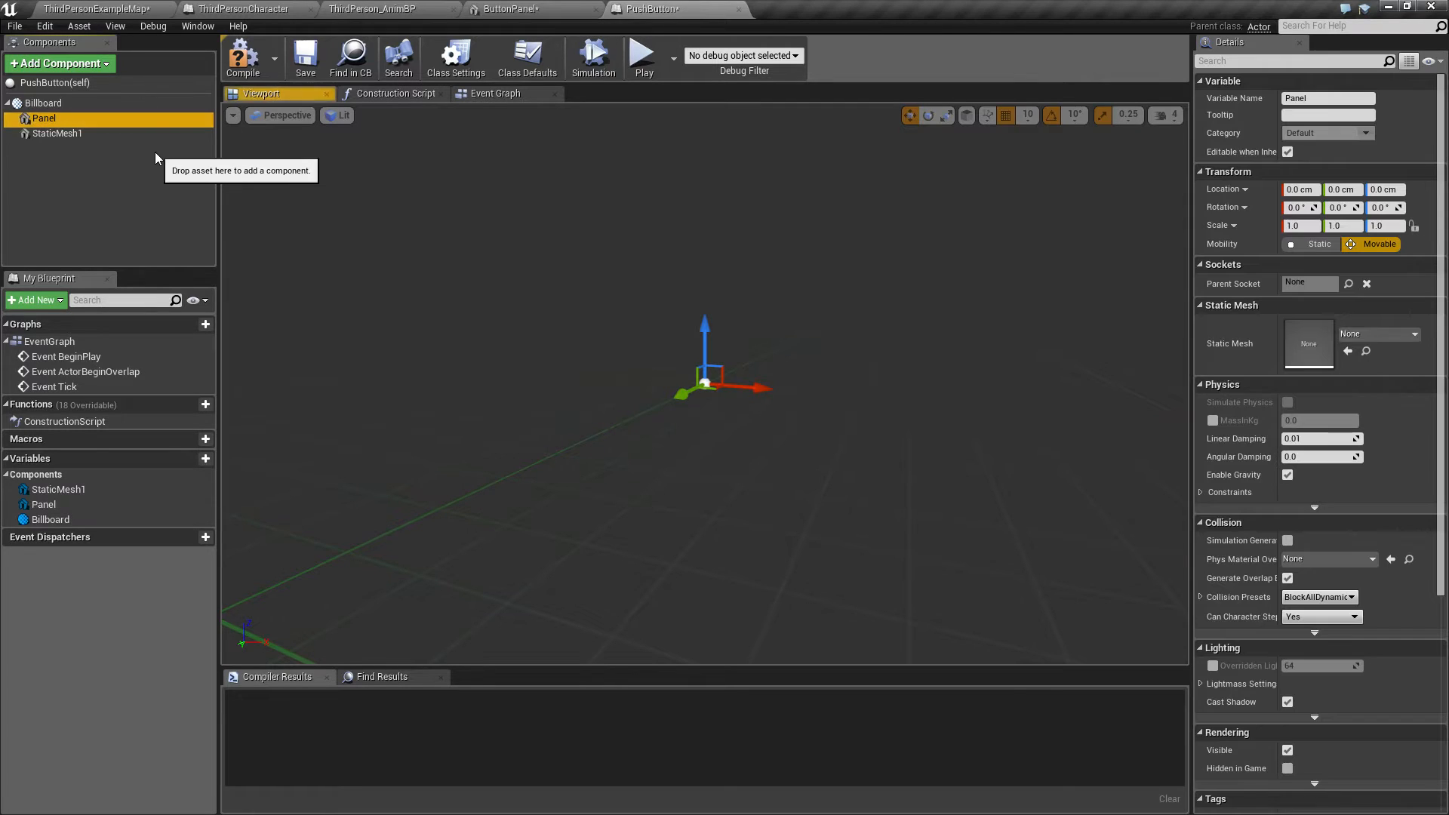
# Step: Rename the duplicated static mesh component Button
pyautogui.click(91, 135)
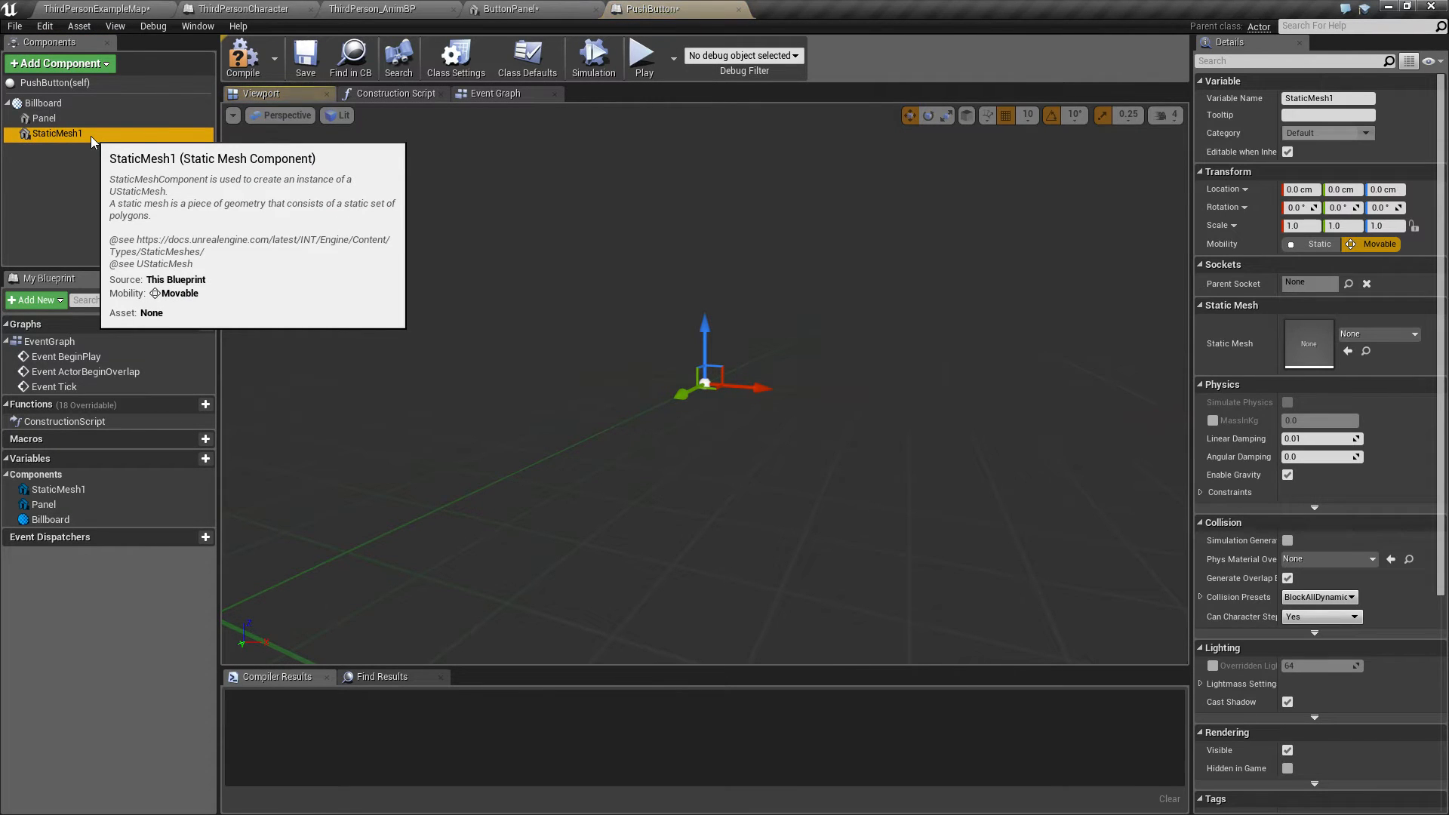
pyautogui.press('F2')
pyautogui.write('Bu')
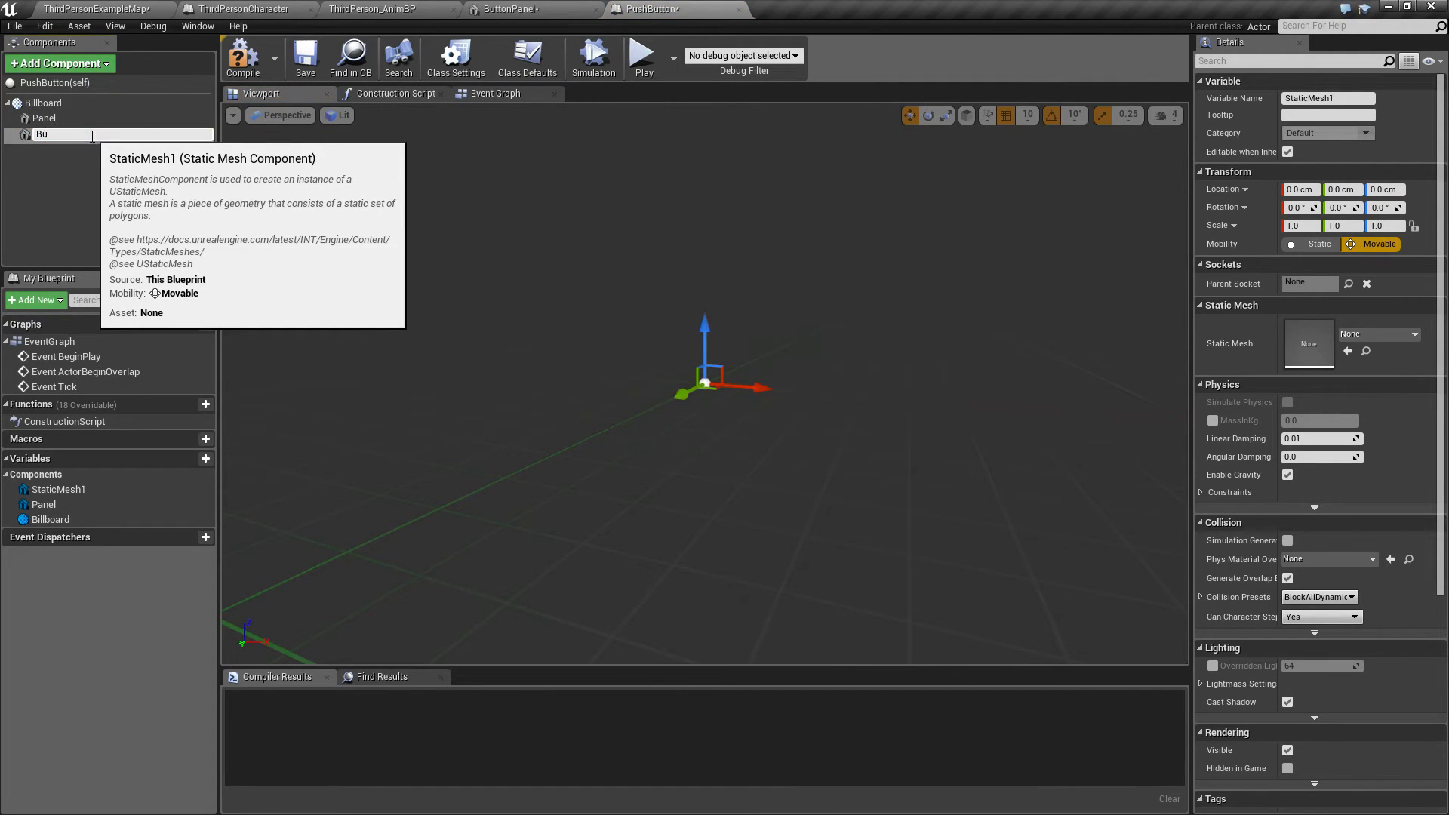
pyautogui.write('tton')
pyautogui.press('Return')
# Step: Assign the ButtonPanel static mesh to the Panel component
pyautogui.click(89, 119)
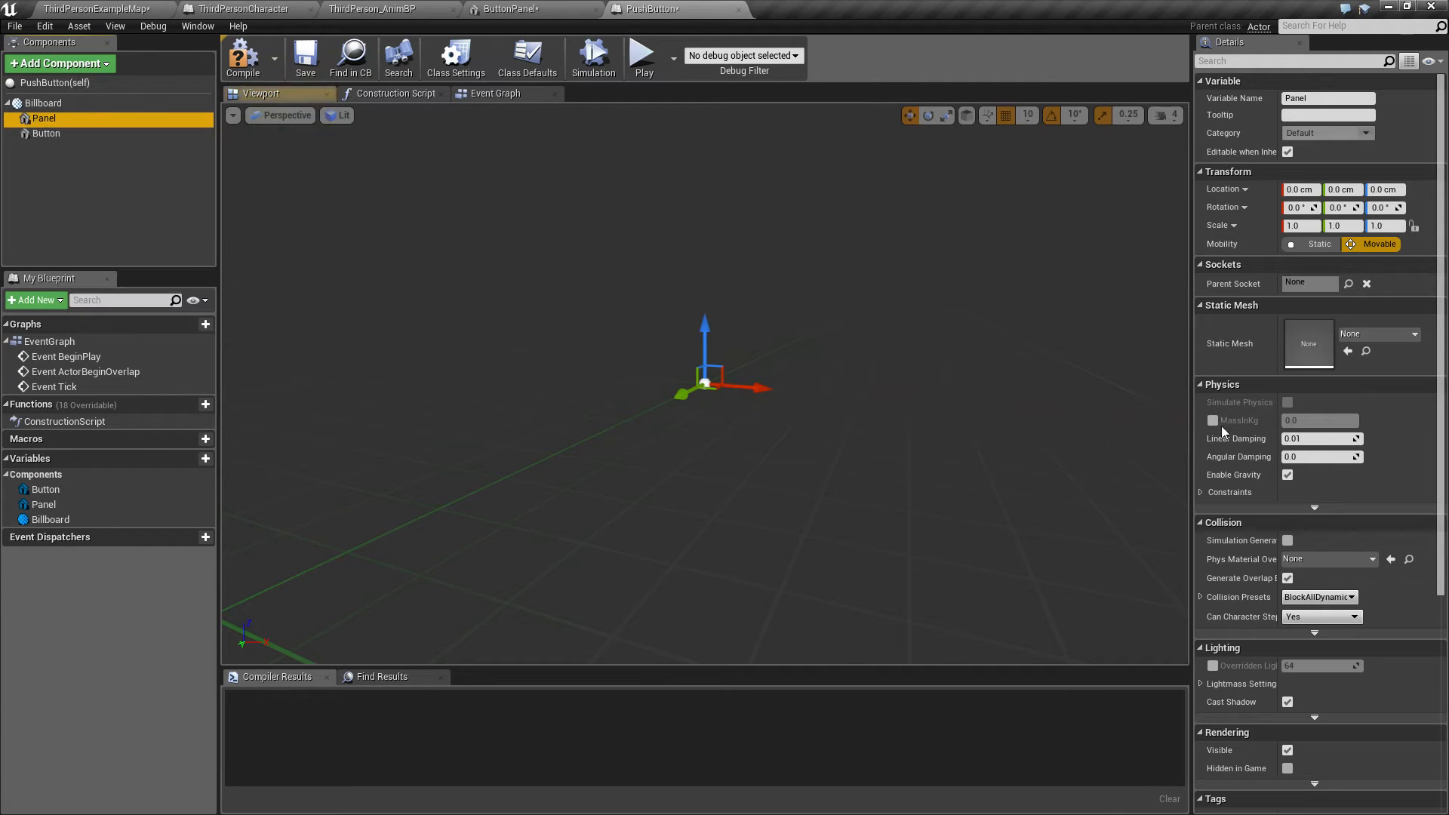
pyautogui.click(1394, 335)
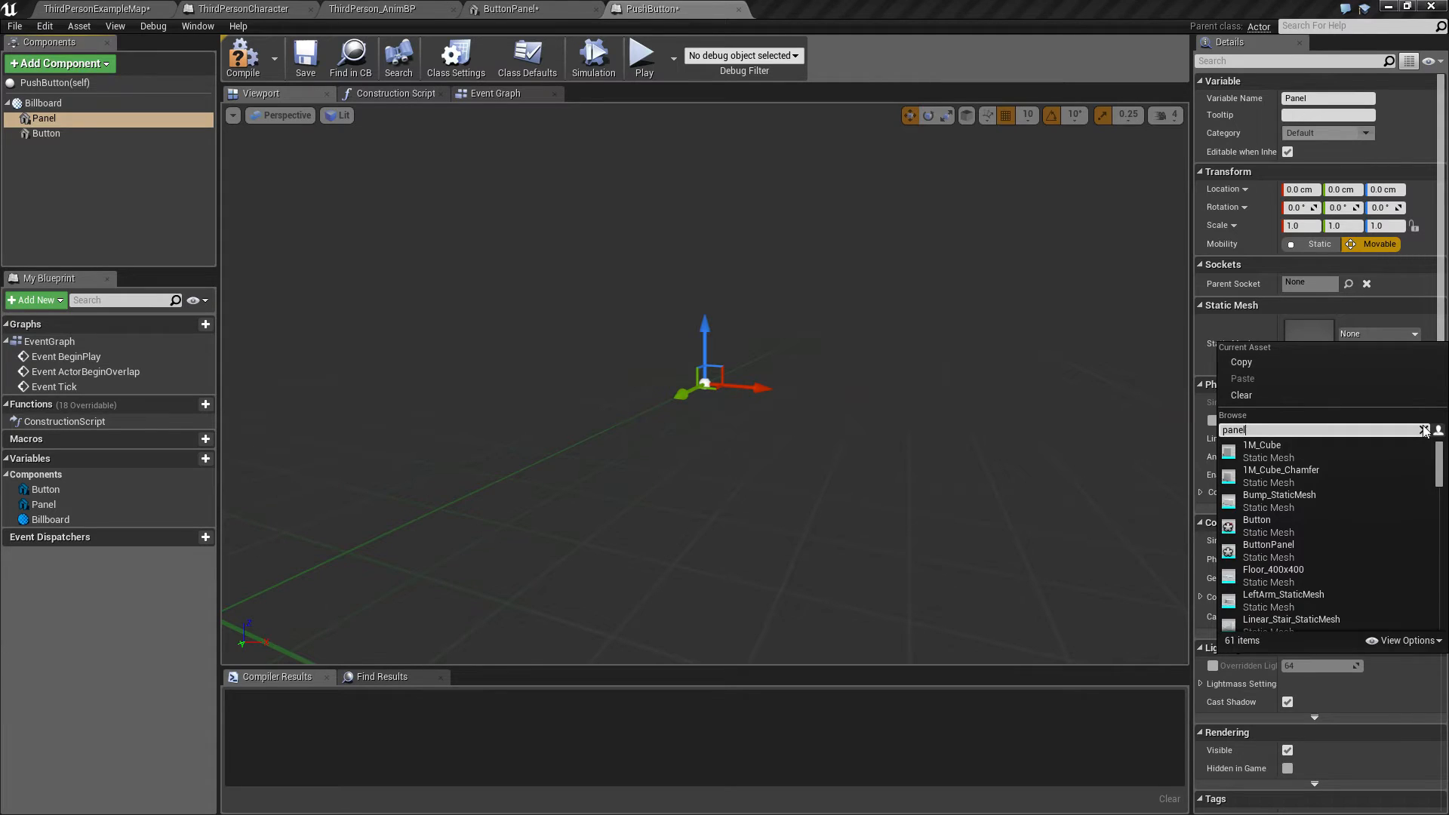
pyautogui.write('panel')
pyautogui.click(1275, 452)
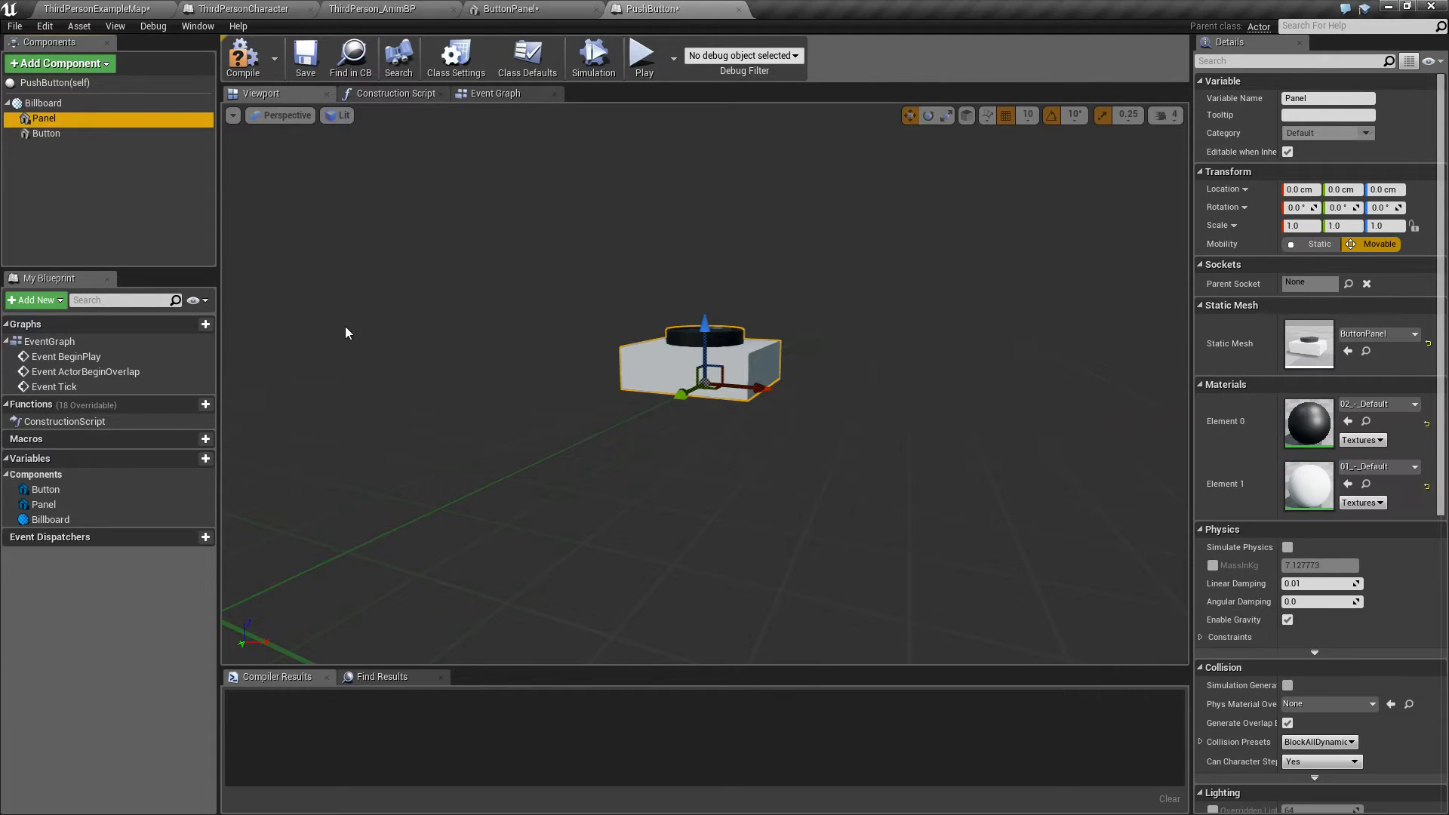
# Step: Assign the Button static mesh to the Button component
pyautogui.click(76, 133)
pyautogui.click(1365, 332)
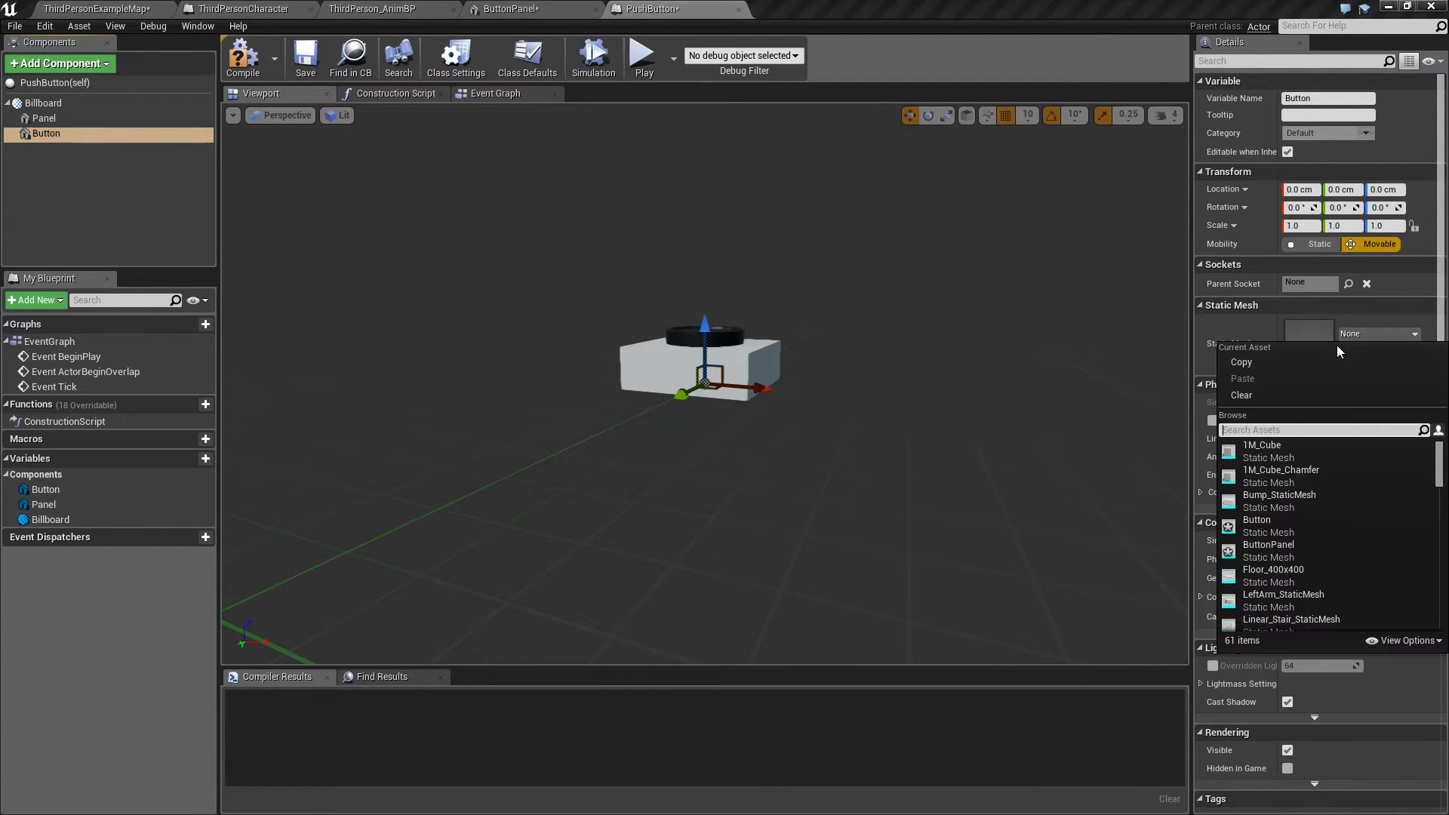
pyautogui.write('but')
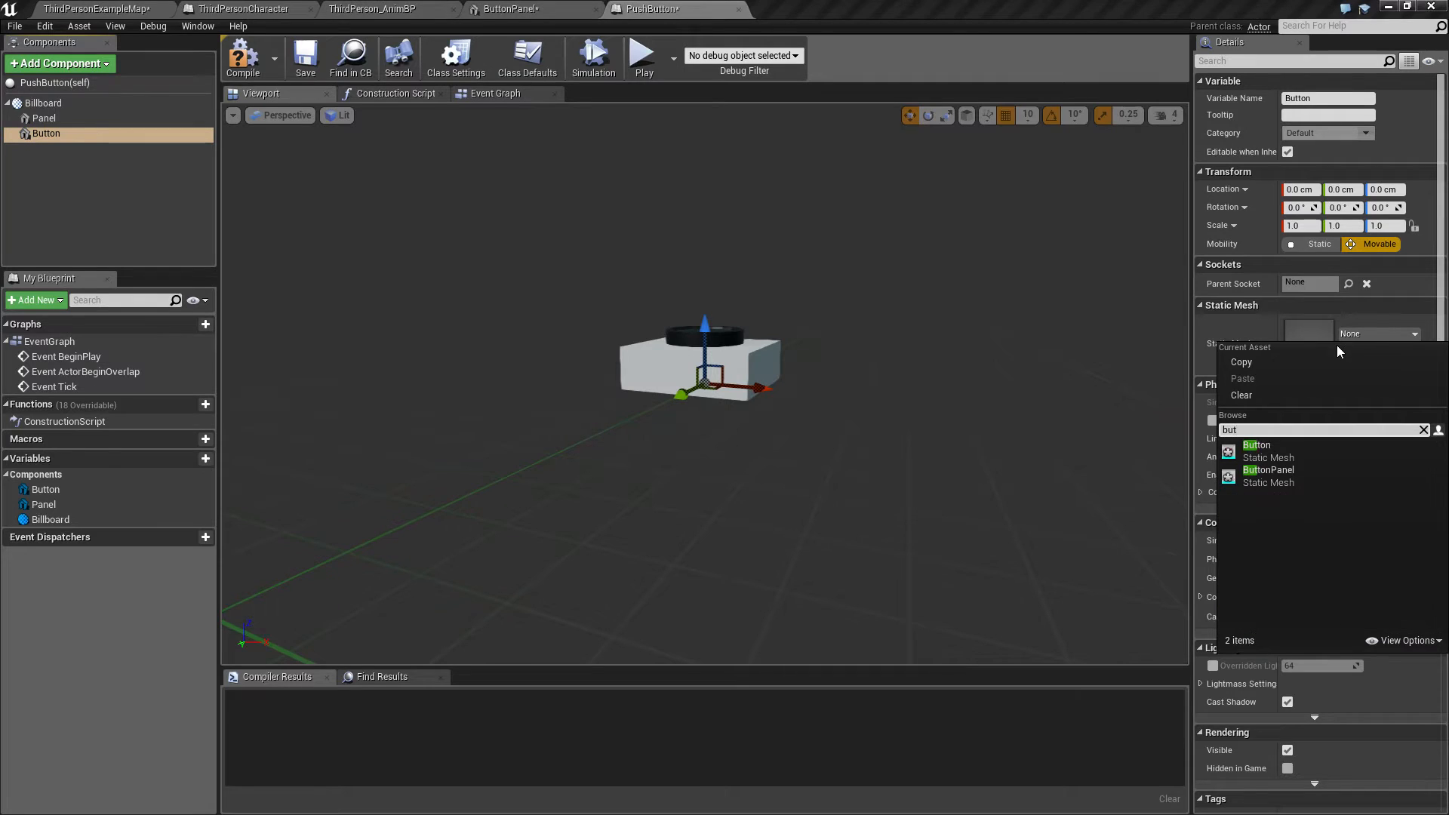
pyautogui.click(1284, 448)
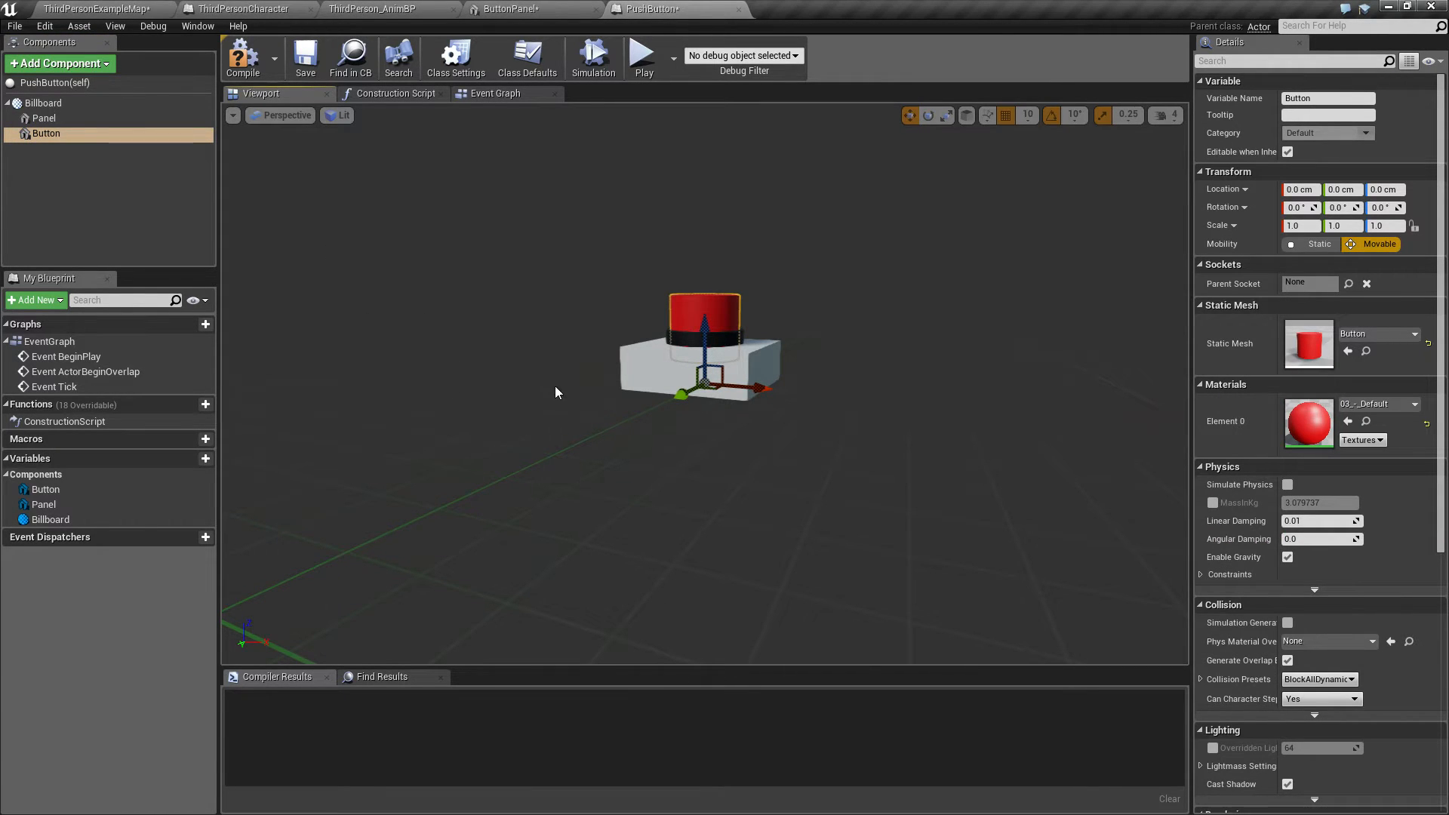
# Step: Compile the PushButton blueprint
pyautogui.moveTo(555, 393); pyautogui.dragTo(351, 408, button='right')
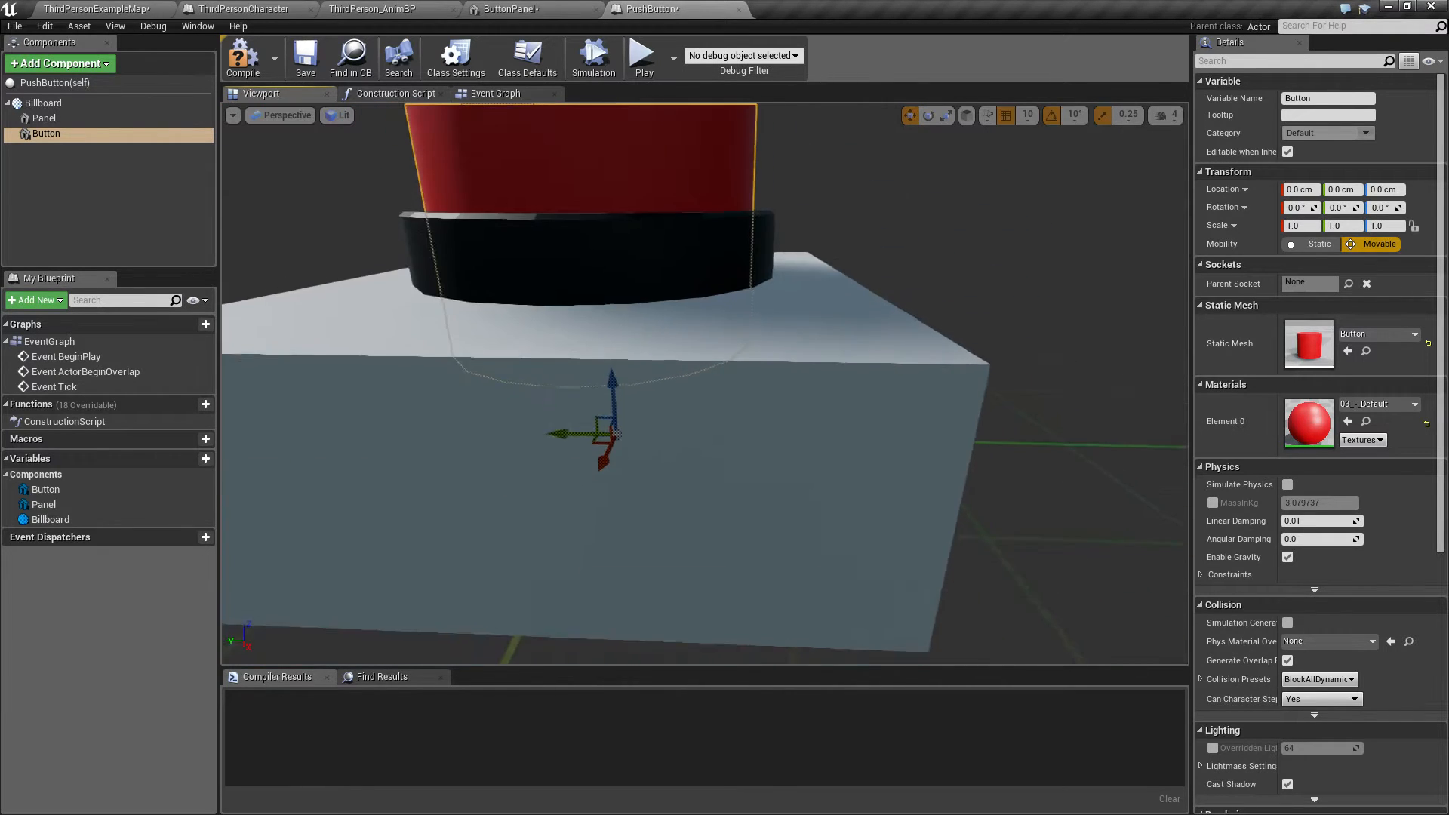
pyautogui.press('f')
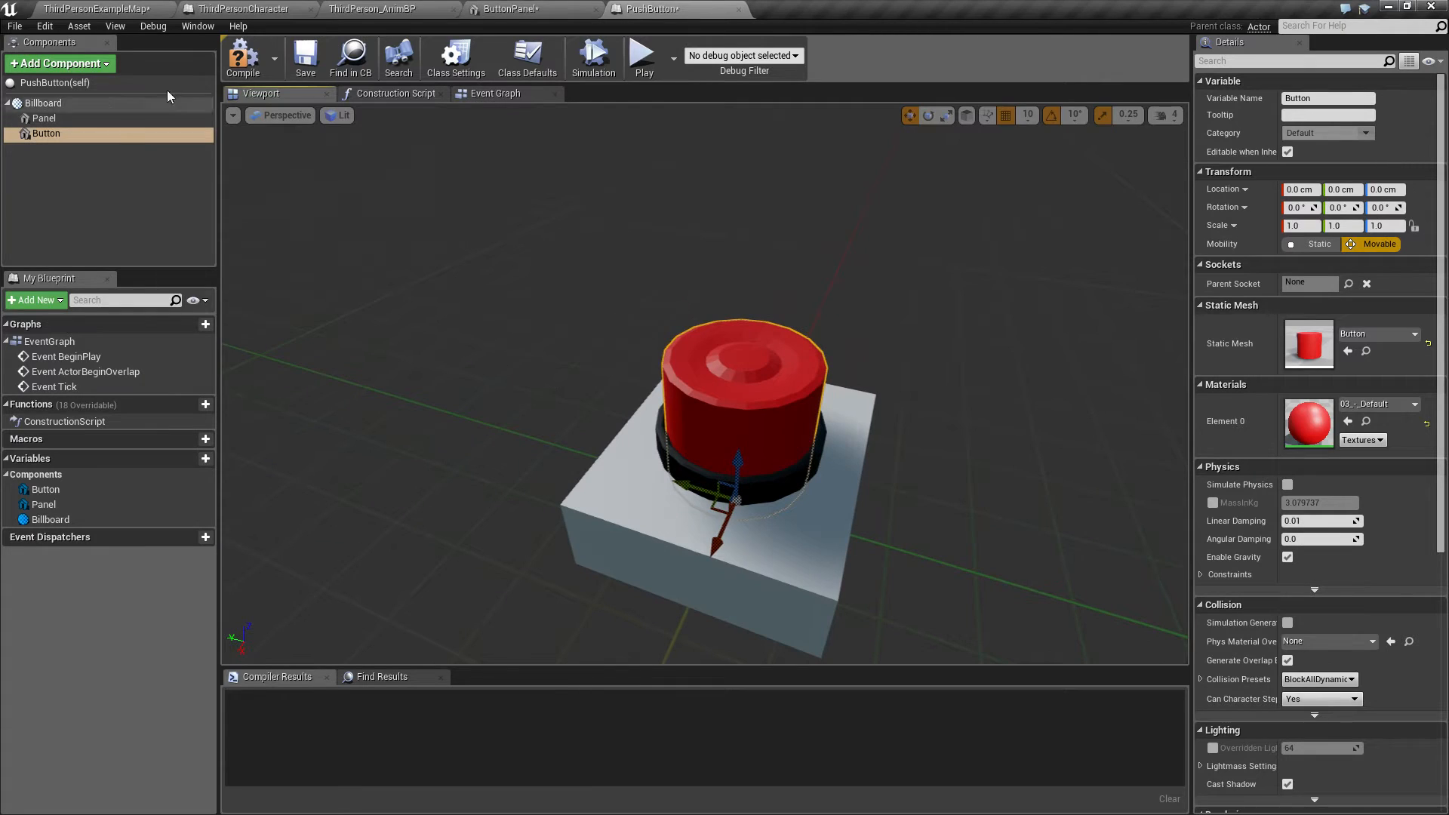
pyautogui.click(243, 54)
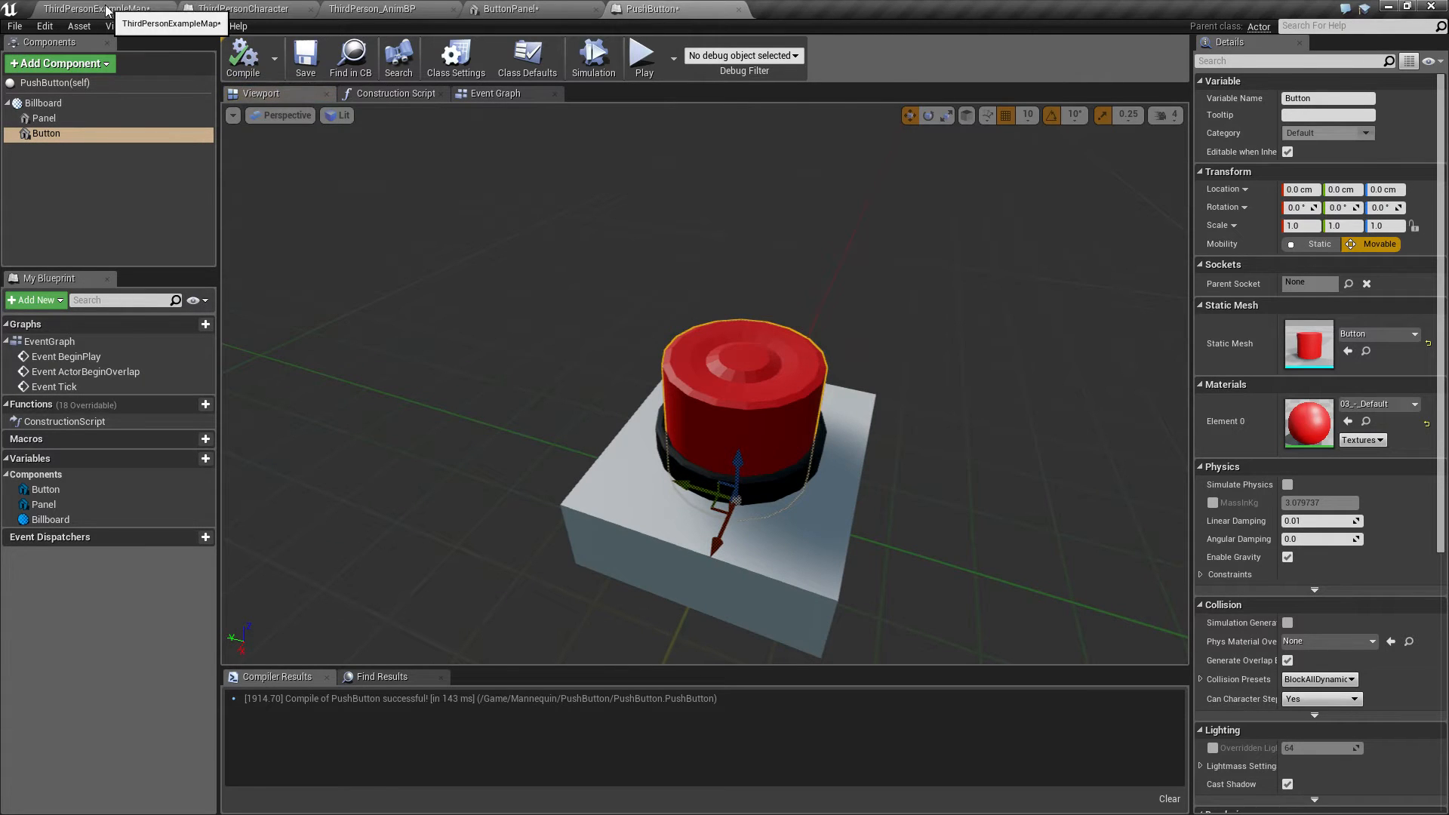
# Step: Place a PushButton actor in the level, rotate it upright and raise it off the floor
pyautogui.click(106, 9)
pyautogui.moveTo(259, 377); pyautogui.dragTo(629, 410)
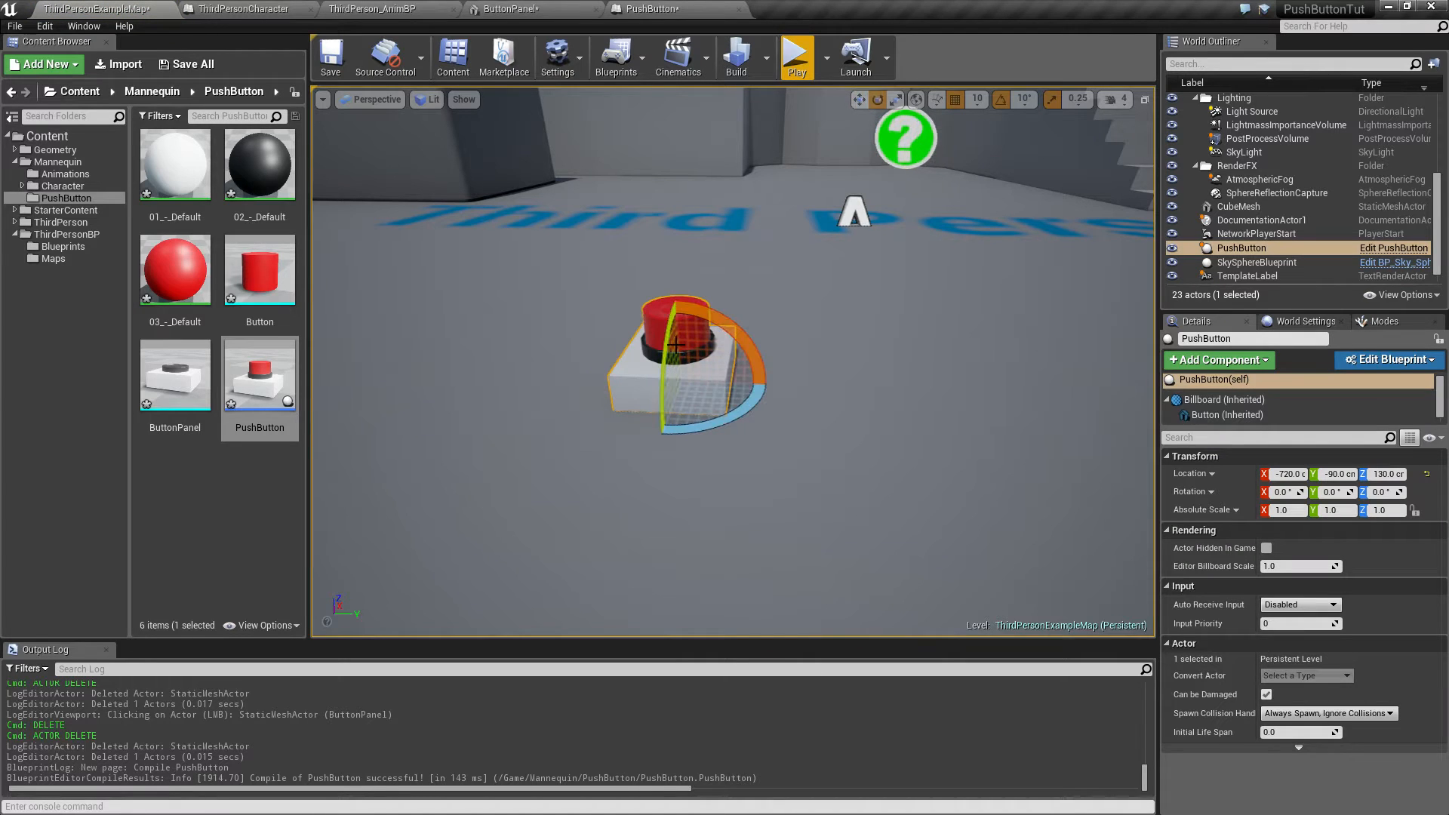
pyautogui.moveTo(662, 346); pyautogui.dragTo(665, 400)
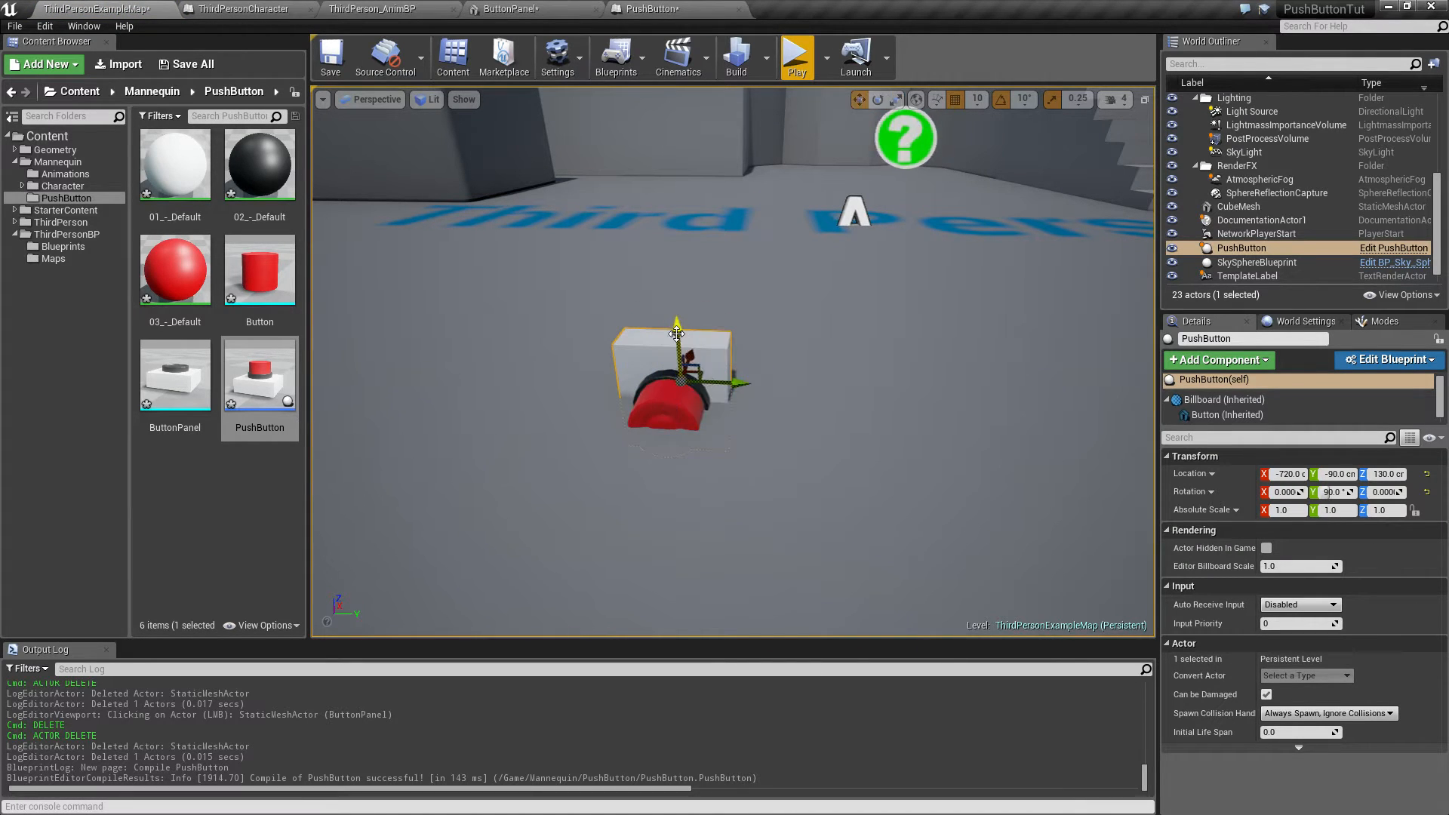
pyautogui.moveTo(675, 311); pyautogui.dragTo(676, 197)
pyautogui.moveTo(676, 196); pyautogui.dragTo(845, 135, button='right')
# Step: Play-test the level to see the placed button, then stop the session
pyautogui.click(796, 56)
pyautogui.press('w')
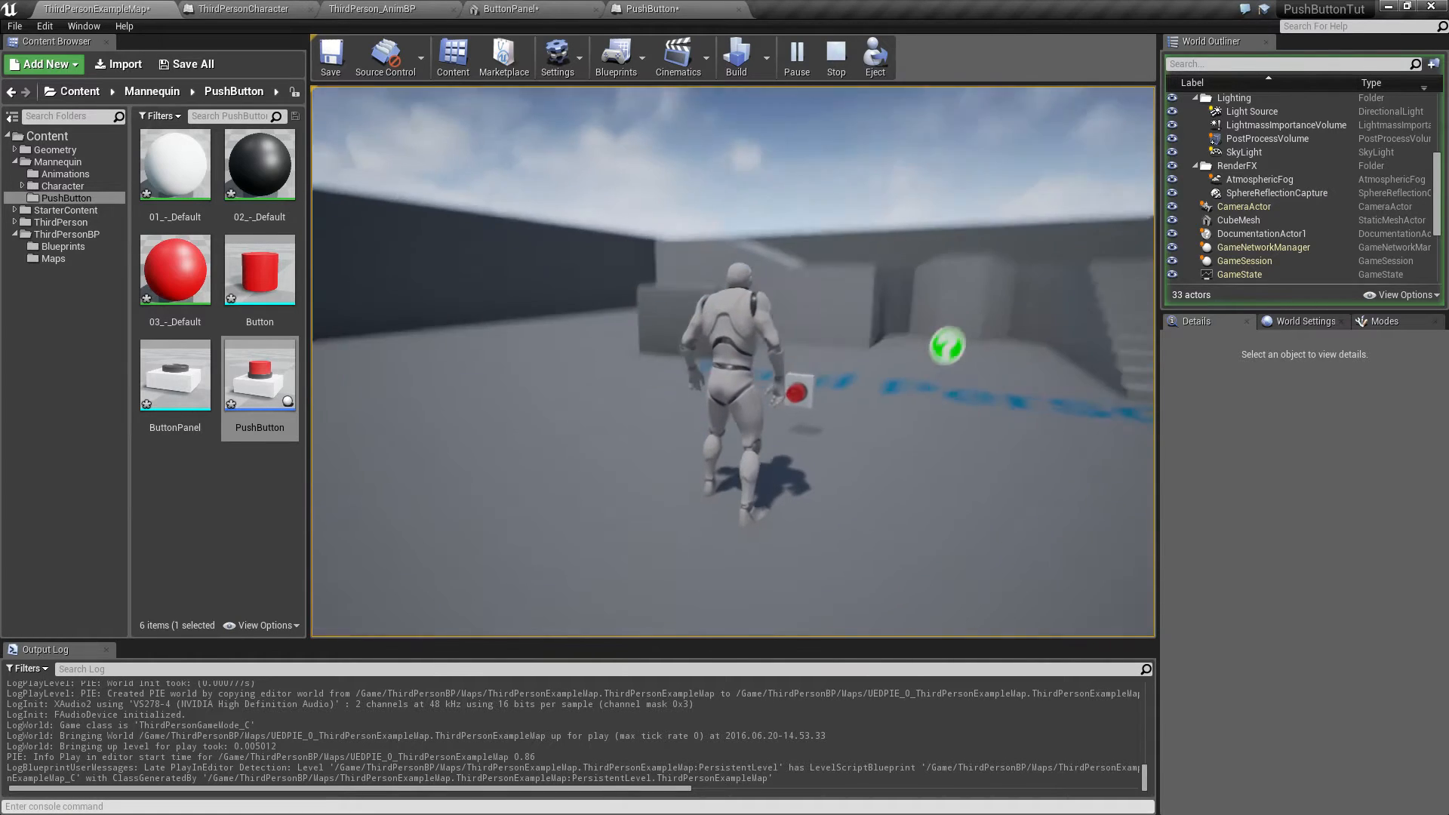
pyautogui.press('Escape')
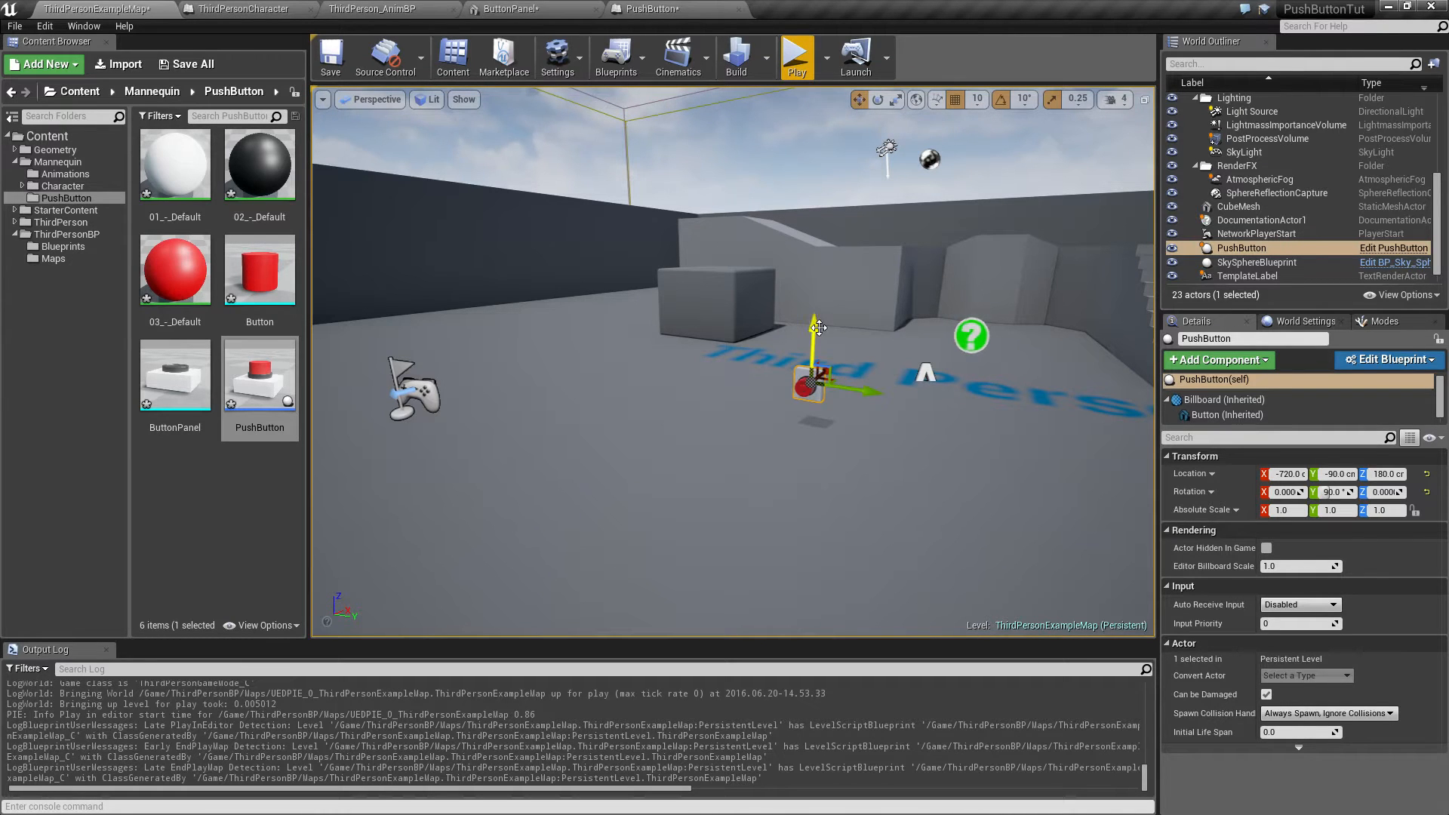
# Step: Move the PushButton actor up onto the wall beside the stairs
pyautogui.moveTo(818, 327); pyautogui.dragTo(818, 249)
pyautogui.moveTo(818, 249); pyautogui.dragTo(789, 395, button='right')
pyautogui.moveTo(821, 358); pyautogui.dragTo(1102, 324)
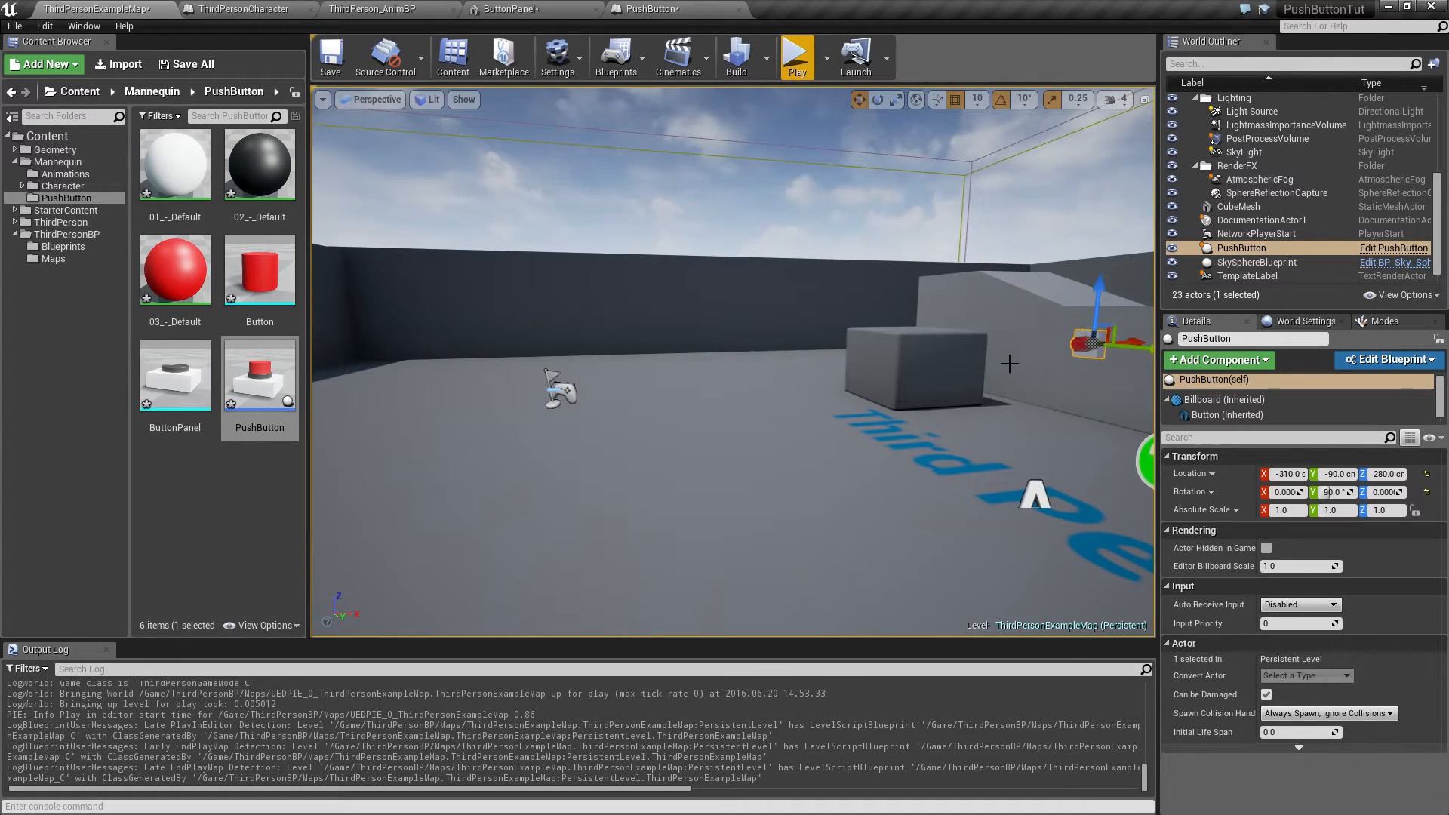
pyautogui.moveTo(1102, 325); pyautogui.dragTo(981, 317, button='right')
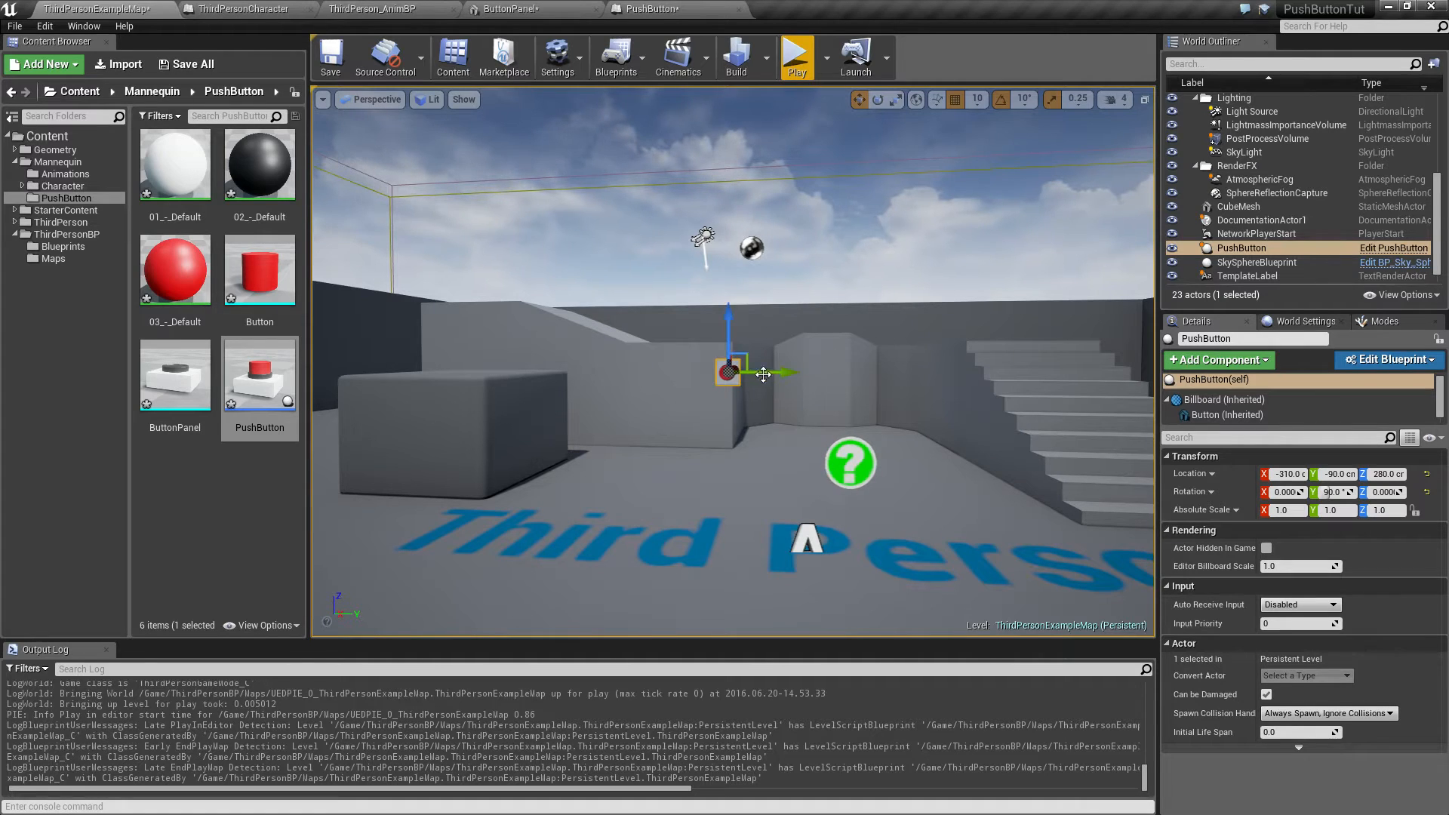
# Step: Scale the placed PushButton actor down to 0.5 on all axes
pyautogui.press('e')
pyautogui.press('w')
pyautogui.press('r')
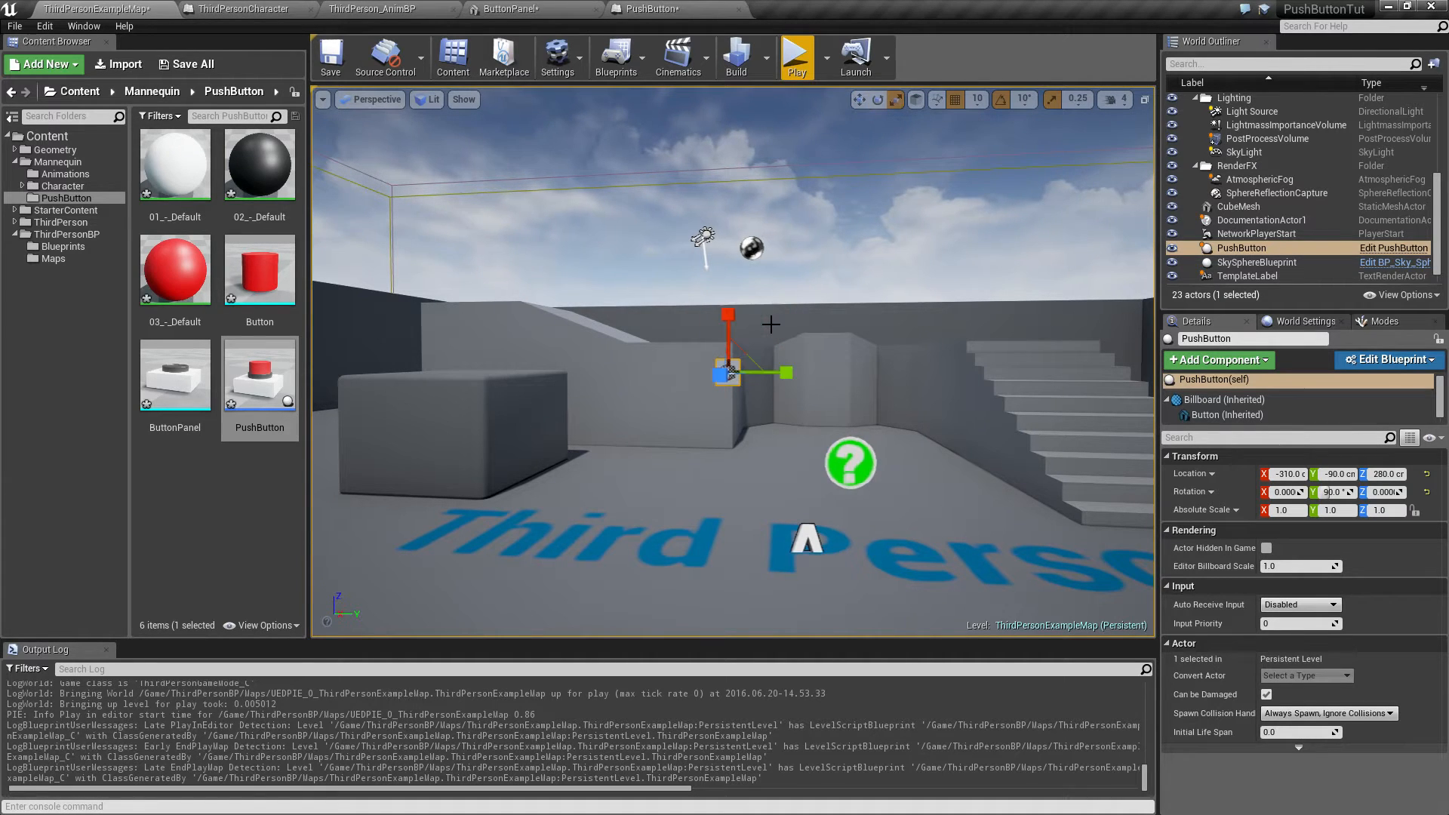
pyautogui.moveTo(733, 369); pyautogui.dragTo(721, 379)
pyautogui.press('w')
pyautogui.moveTo(721, 380); pyautogui.dragTo(748, 381, button='right')
pyautogui.press('s')
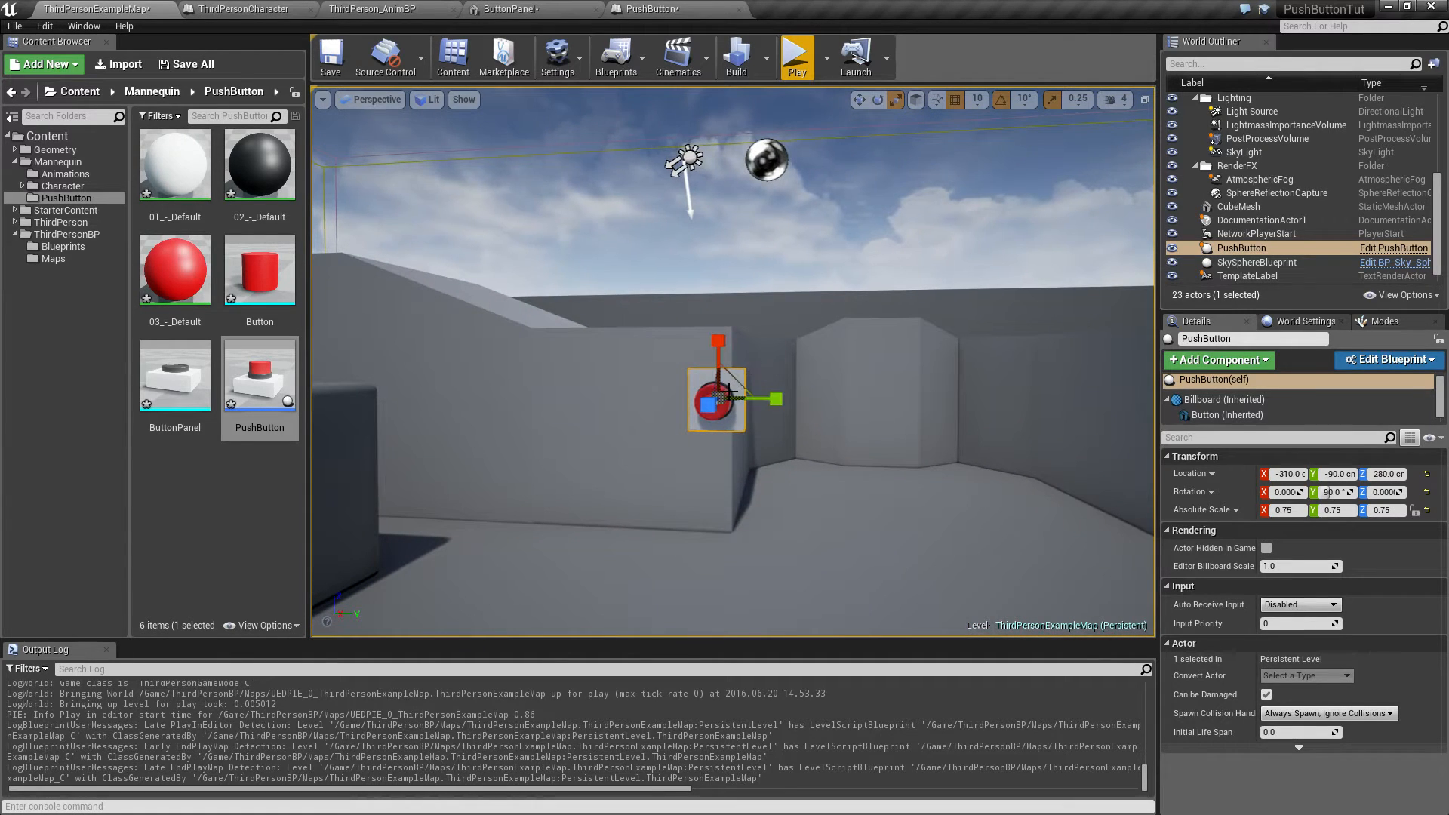
pyautogui.moveTo(659, 425); pyautogui.dragTo(659, 424, button='right')
pyautogui.press('d')
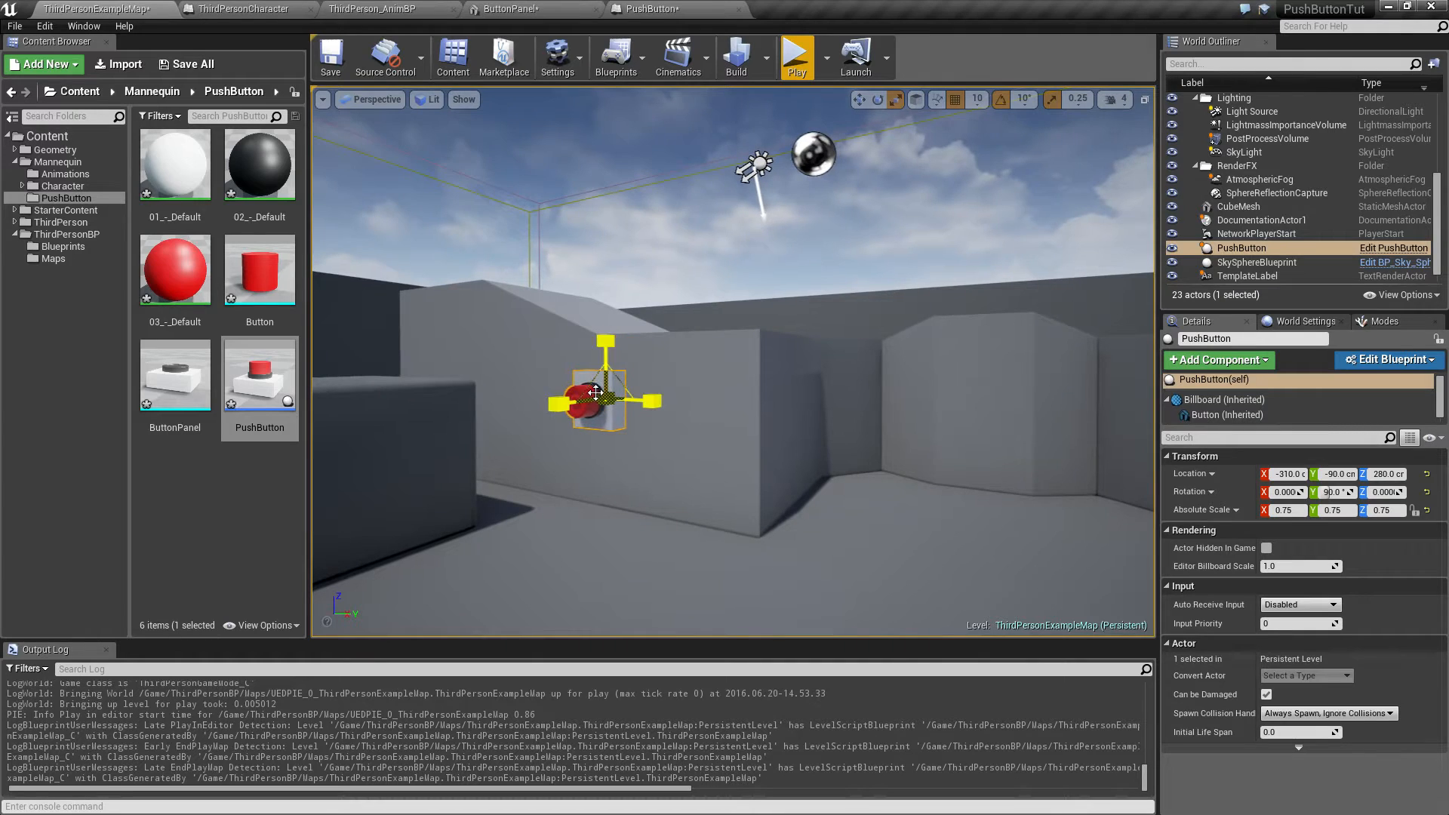
pyautogui.moveTo(606, 398); pyautogui.dragTo(598, 403)
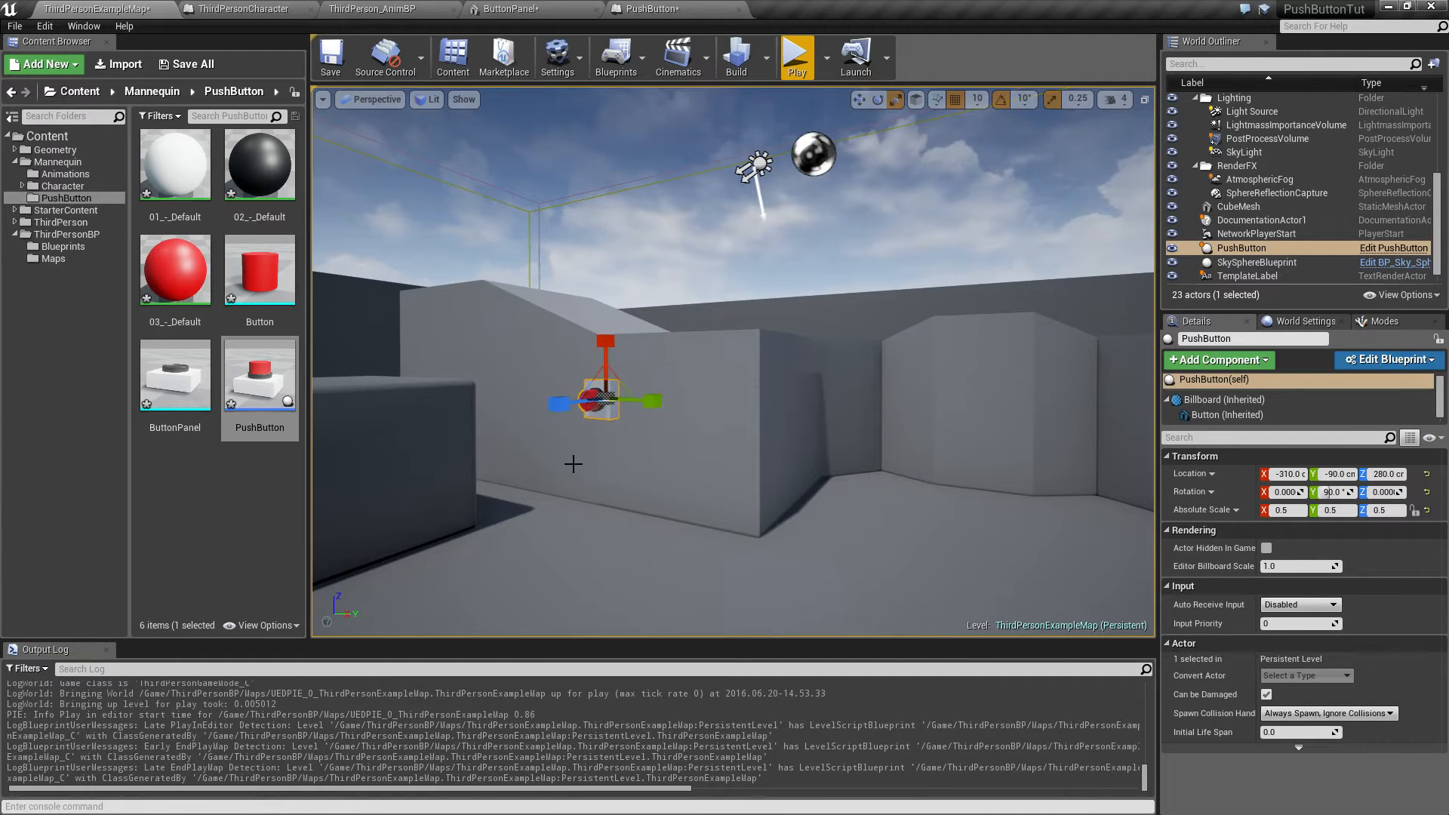
# Step: Select the placed PushButton actor in the level and delete it
pyautogui.click(573, 465)
pyautogui.press('d')
pyautogui.moveTo(511, 509); pyautogui.dragTo(512, 509, button='right')
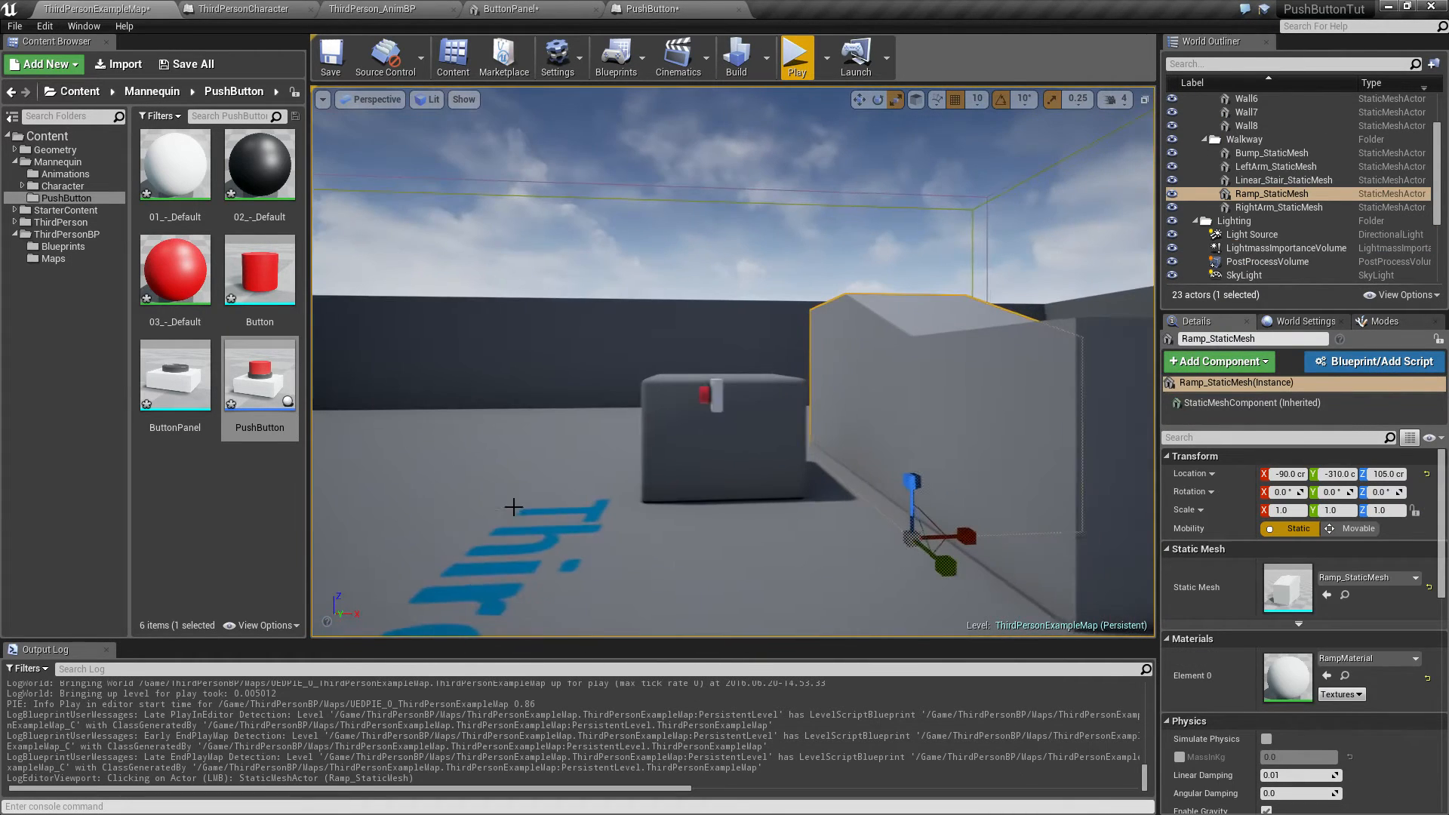
pyautogui.click(710, 399)
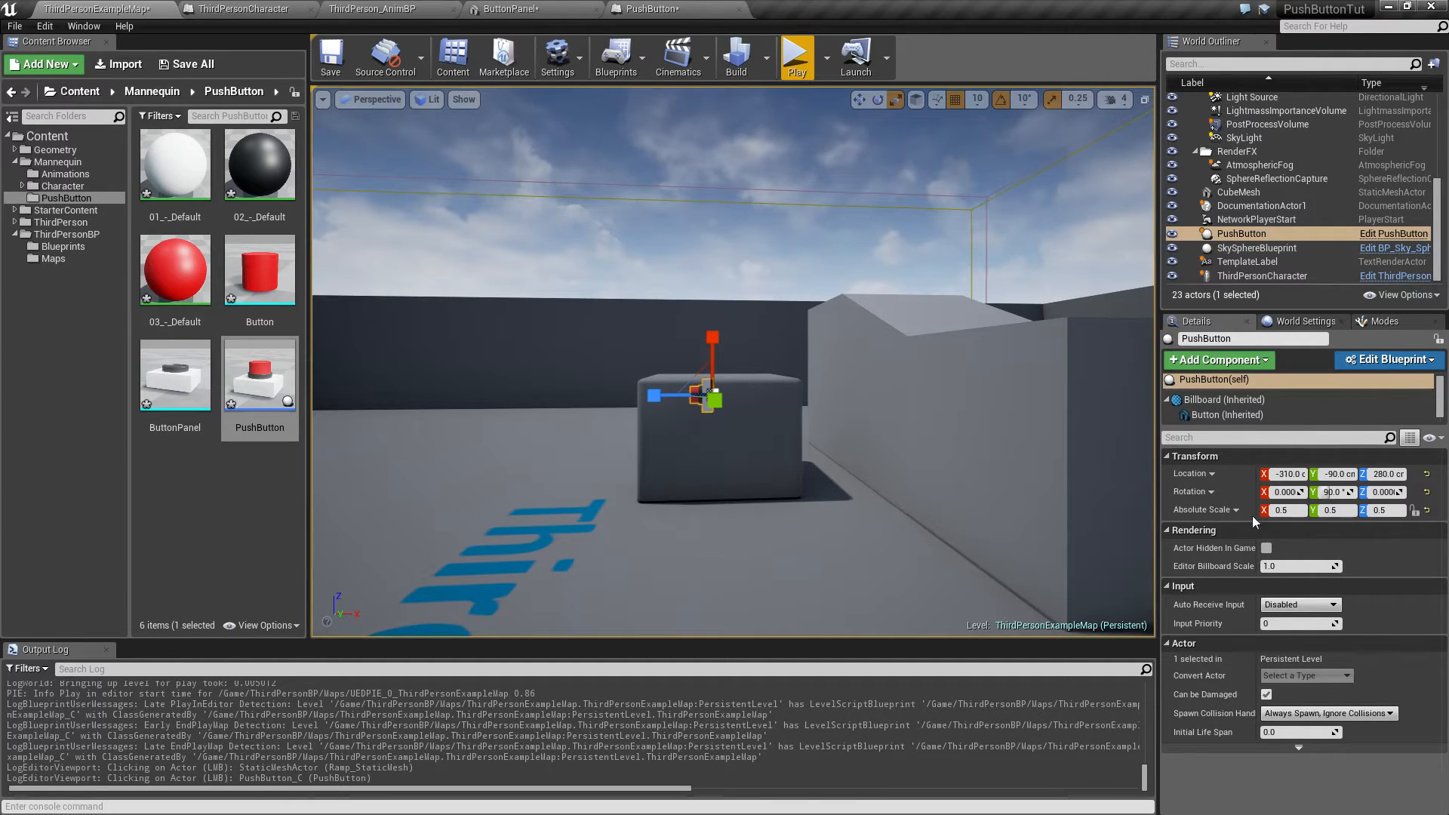
# Step: In the PushButton blueprint, set the Billboard's absolute scale to 0.5 on all three axes and compile
pyautogui.doubleClick(260, 381)
pyautogui.click(56, 106)
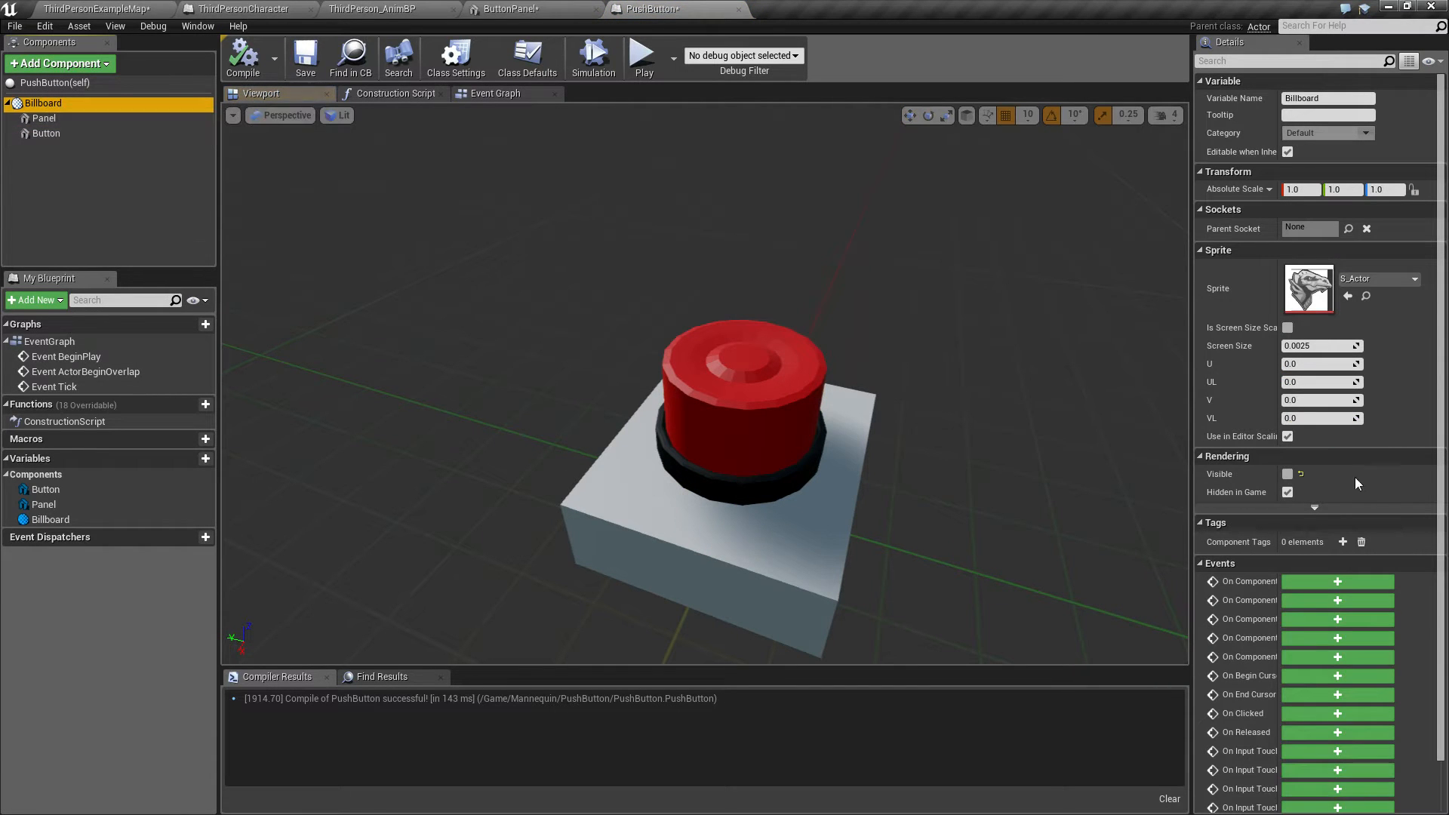
pyautogui.click(1306, 191)
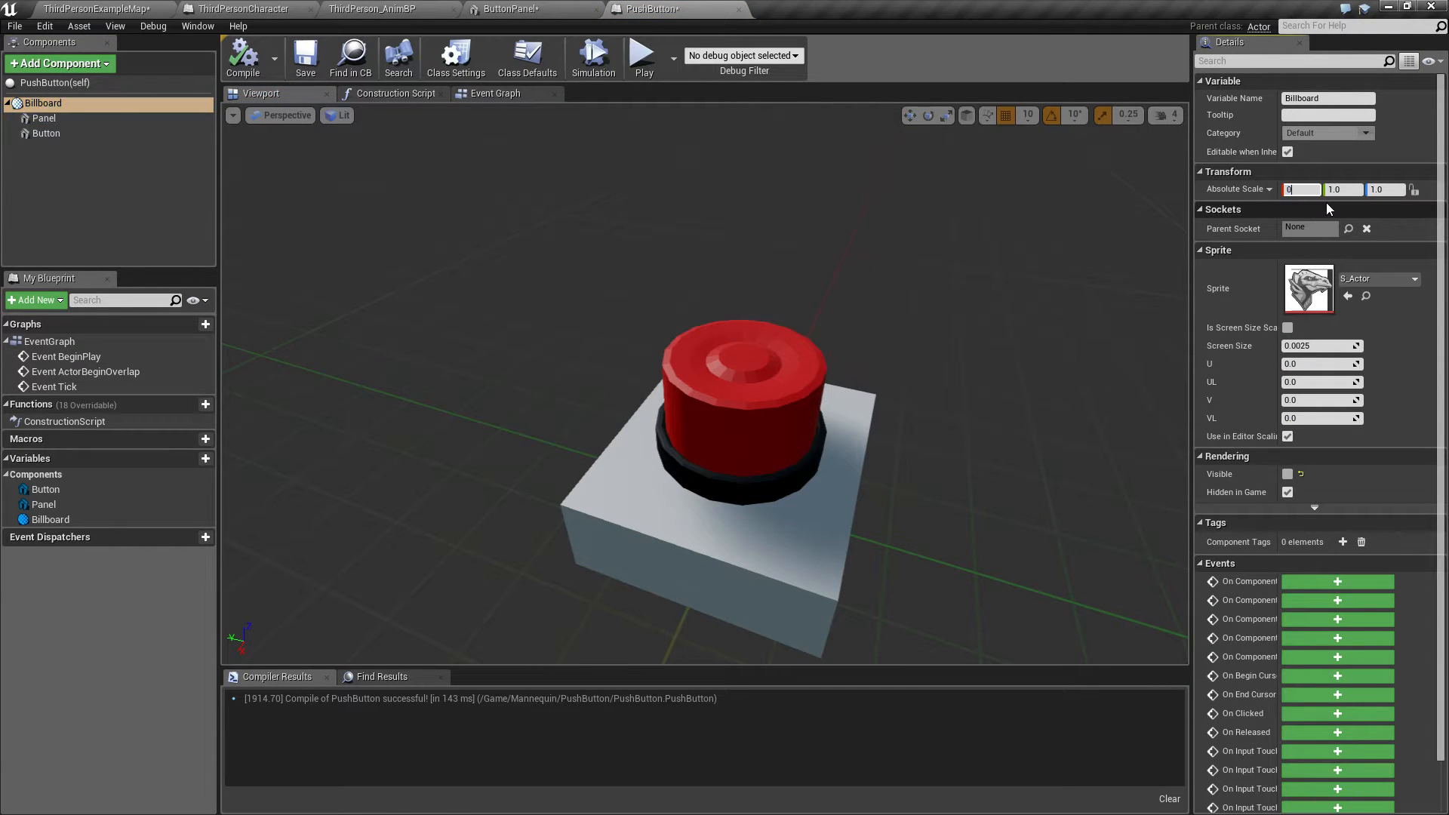
pyautogui.write('5')
pyautogui.press('Tab')
pyautogui.hotkey('shift', 'Tab')
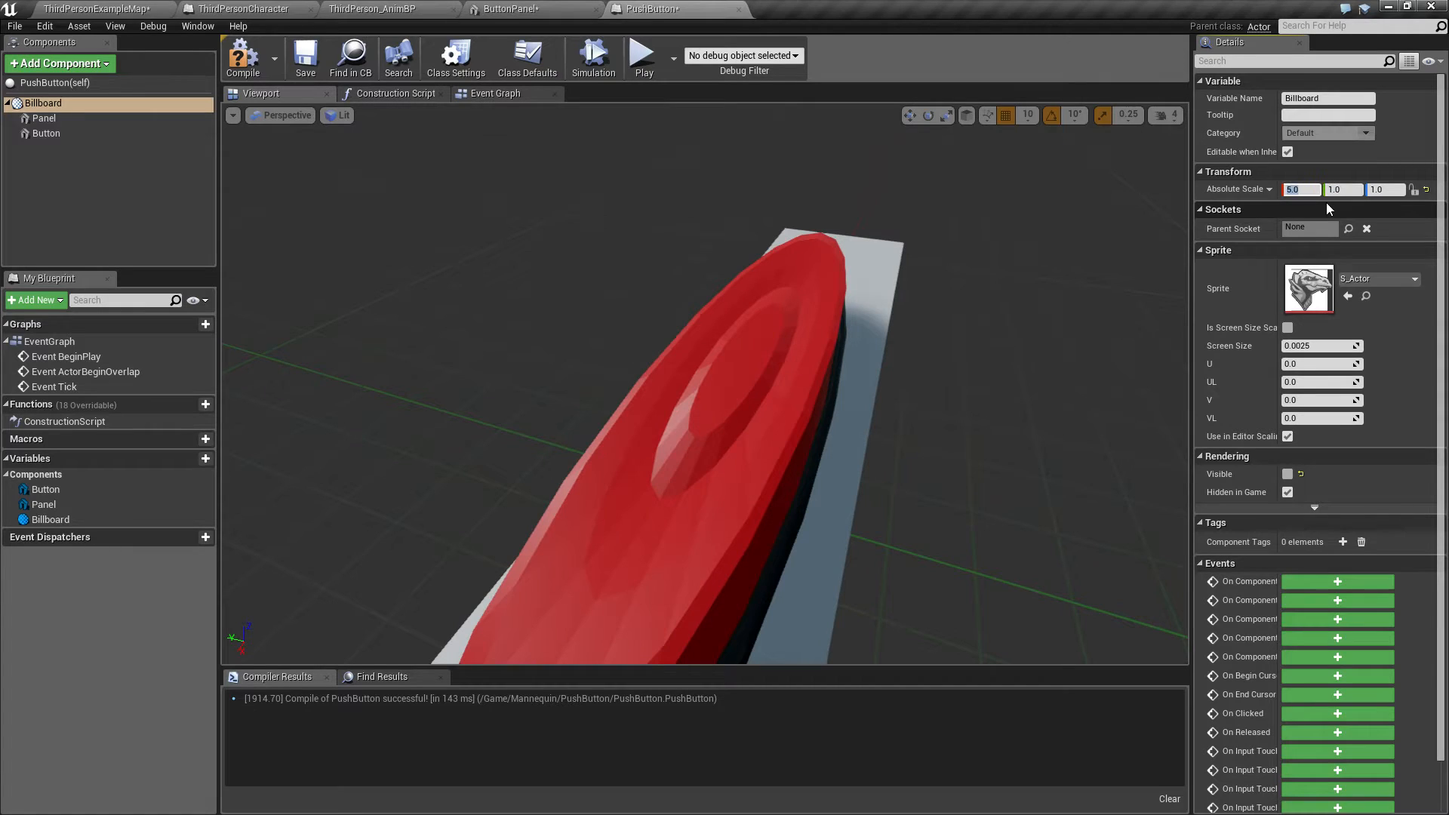
pyautogui.write('0.5')
pyautogui.press('Tab')
pyautogui.write('0.5')
pyautogui.press('Tab')
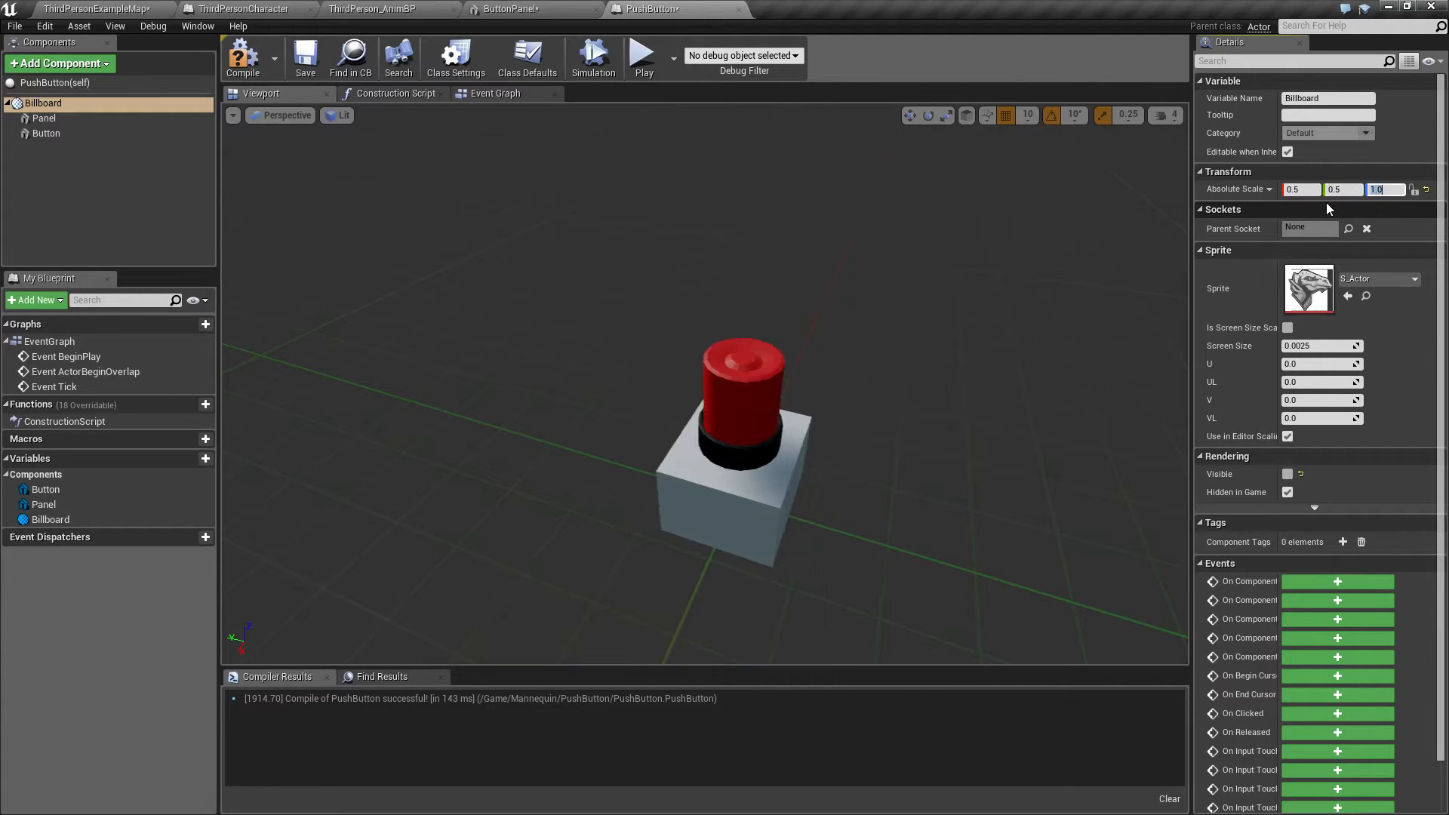
pyautogui.write('0.6')
pyautogui.press('BackSpace')
pyautogui.write('5')
pyautogui.press('Return')
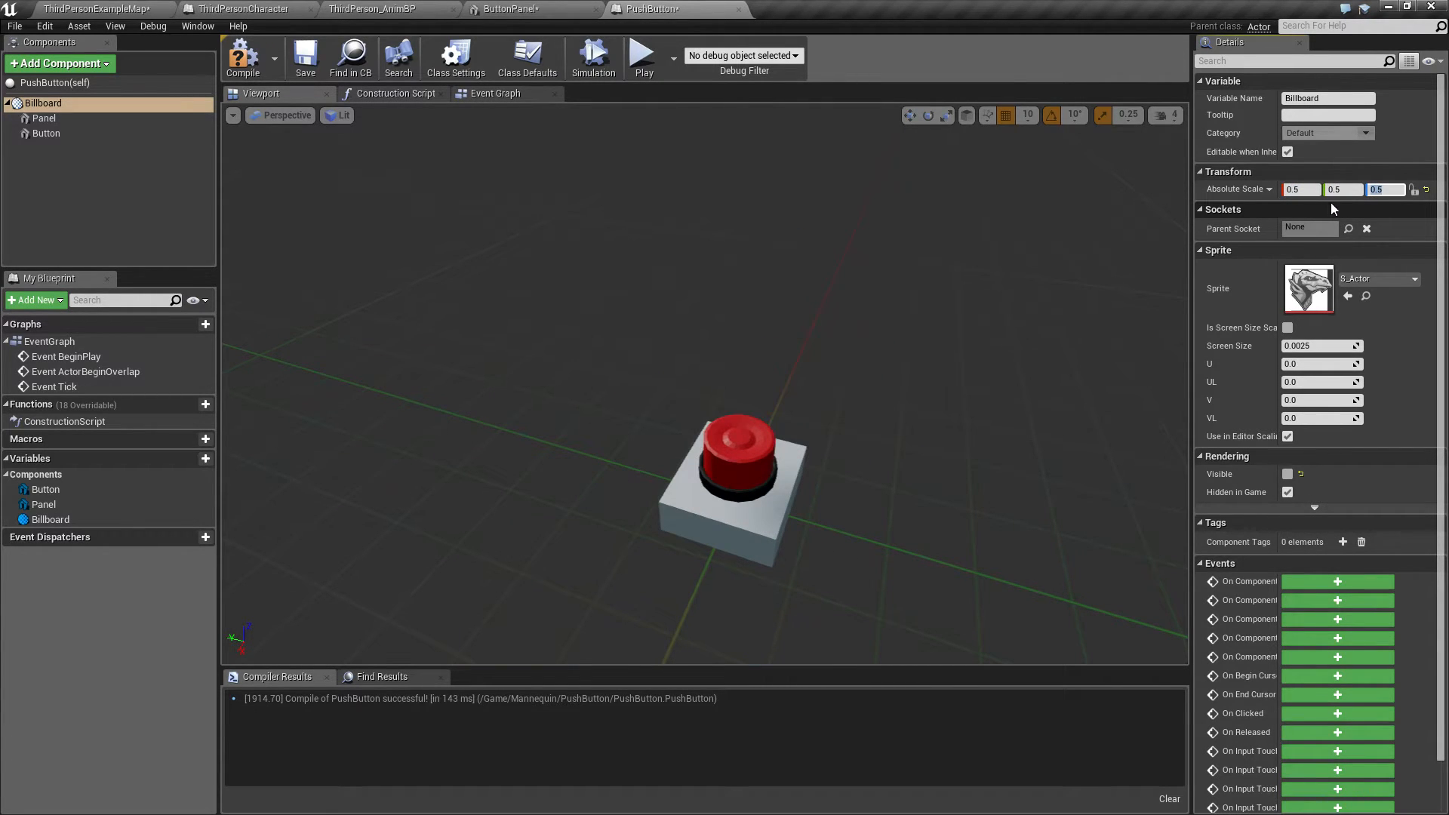
pyautogui.click(263, 66)
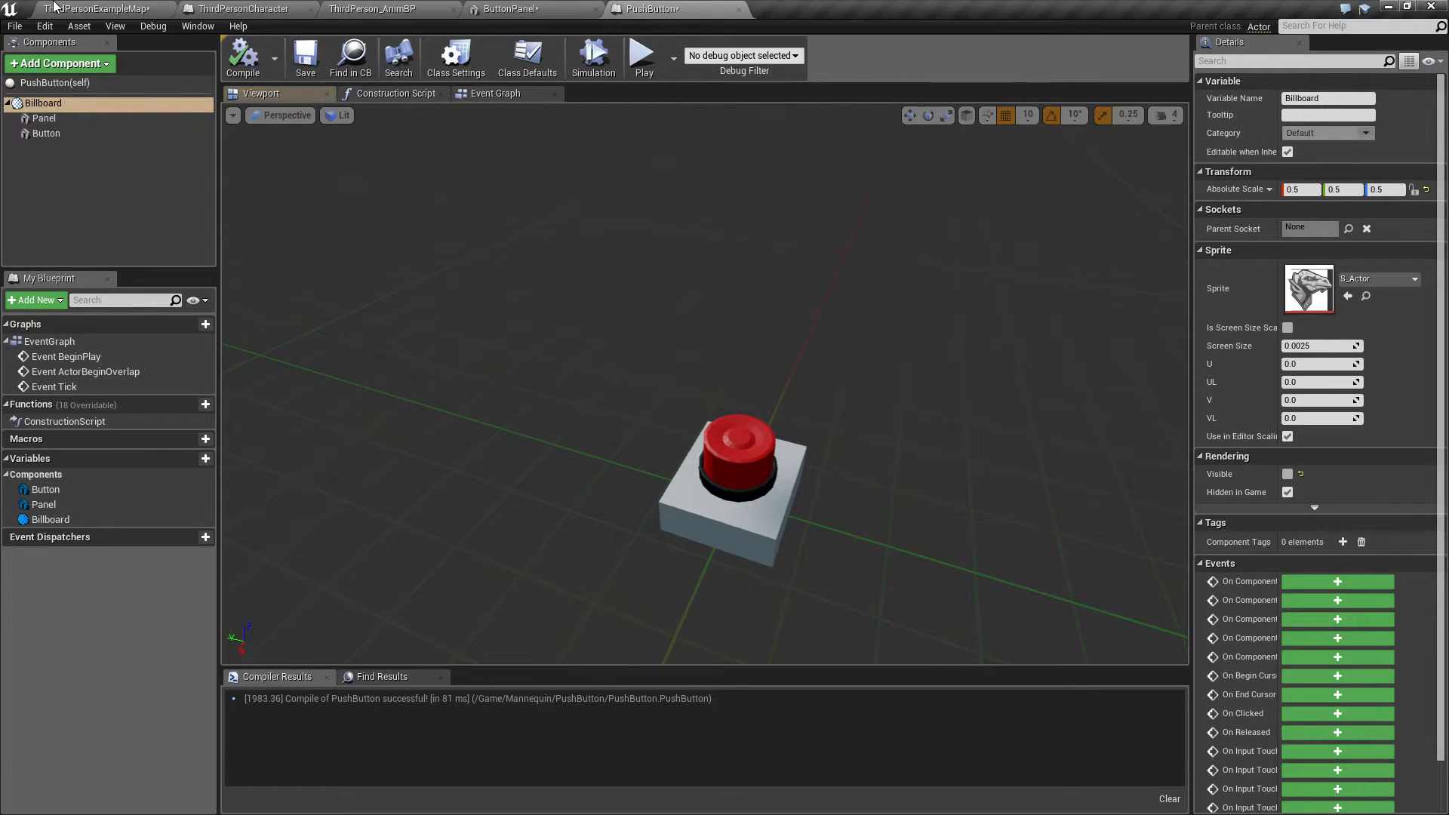
# Step: Place a new PushButton actor in the level against the wall
pyautogui.click(54, 8)
pyautogui.moveTo(256, 382); pyautogui.dragTo(826, 398)
pyautogui.press('w')
pyautogui.press('e')
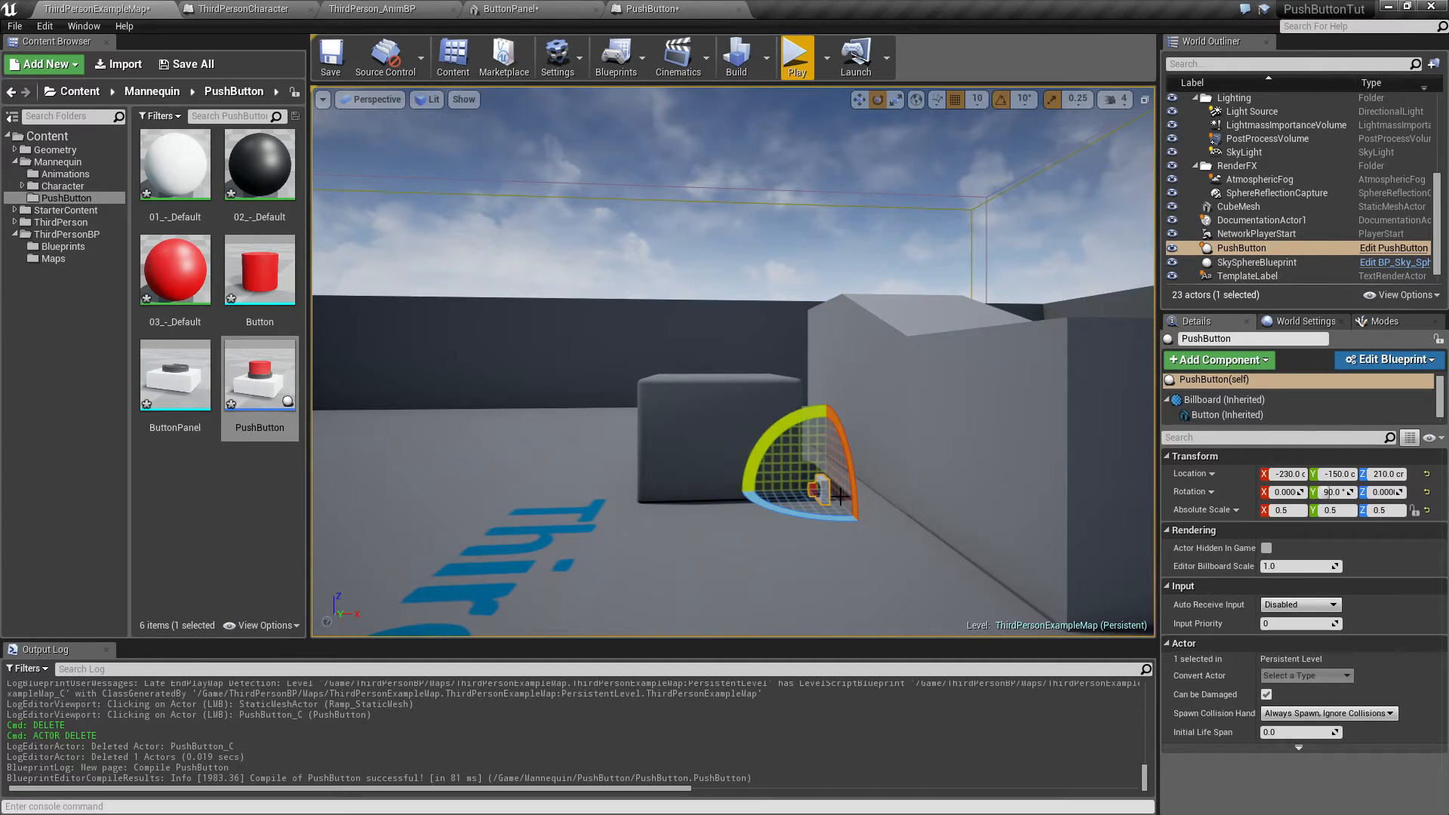
# Step: Open the PushButton blueprint, rotate the Panel and Button components to -90° pitch, and compile
pyautogui.doubleClick(271, 392)
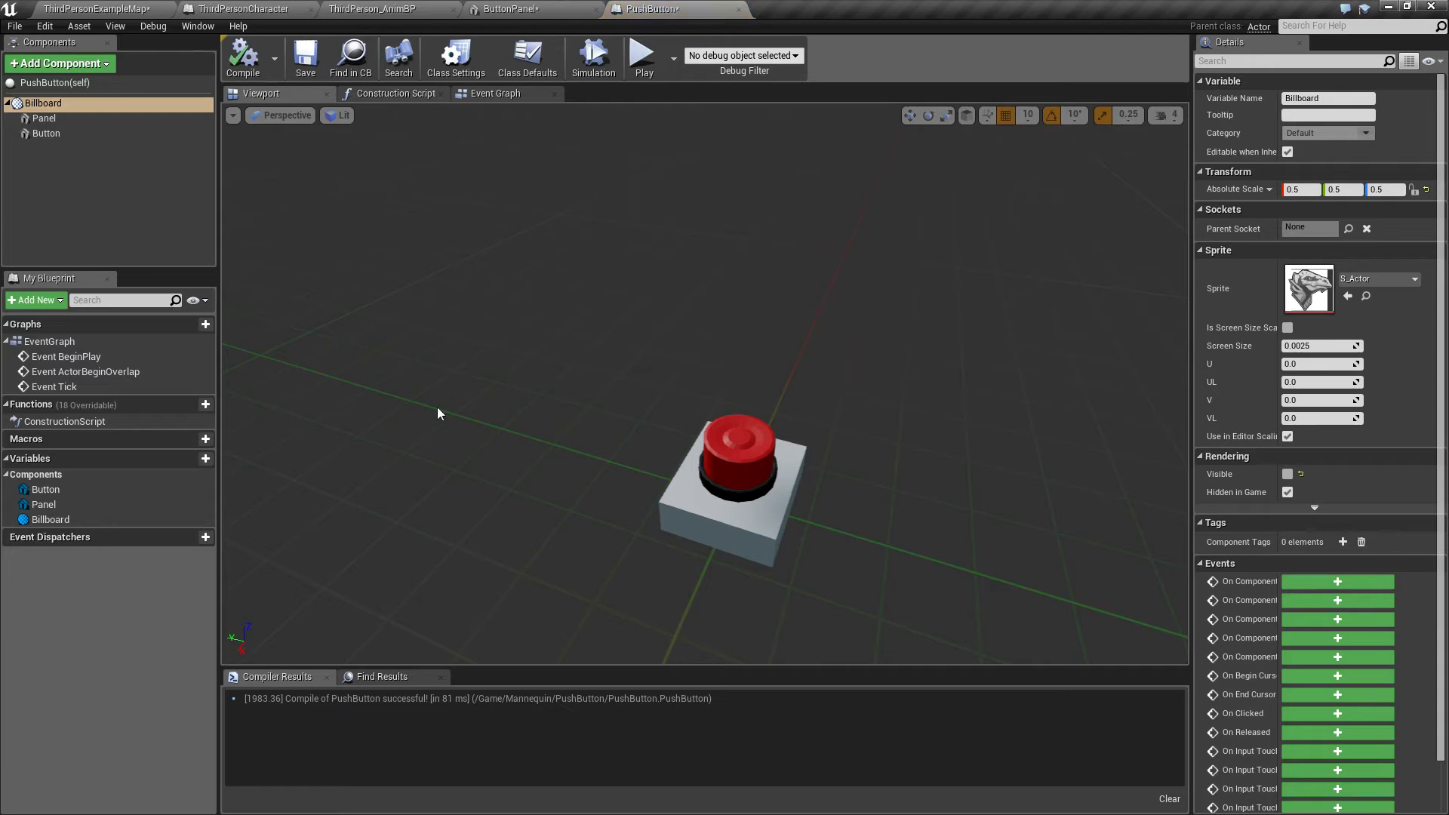
pyautogui.click(44, 117)
pyautogui.keyDown('ctrl'); pyautogui.click(46, 133); pyautogui.keyUp('ctrl')
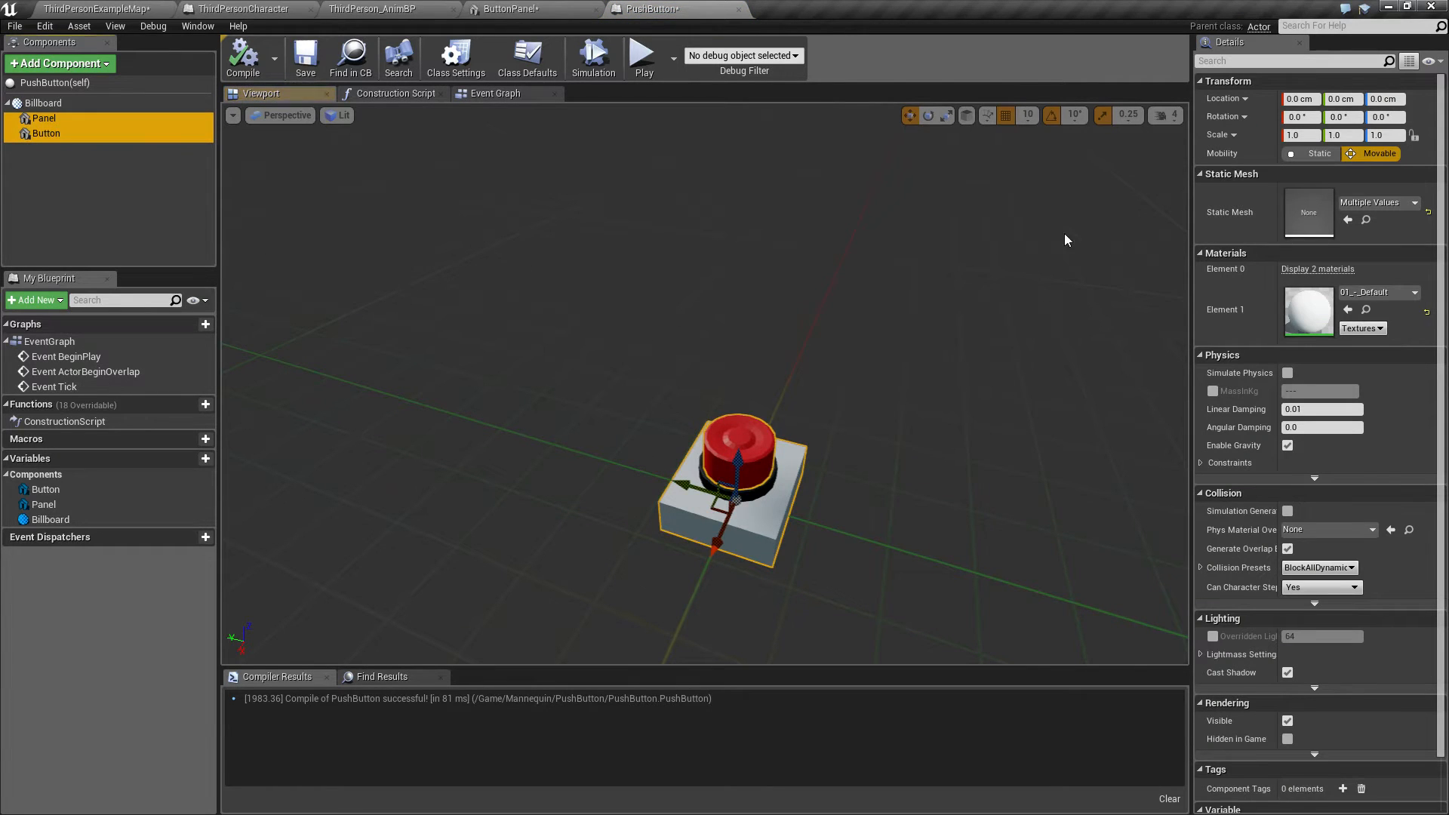
pyautogui.click(928, 115)
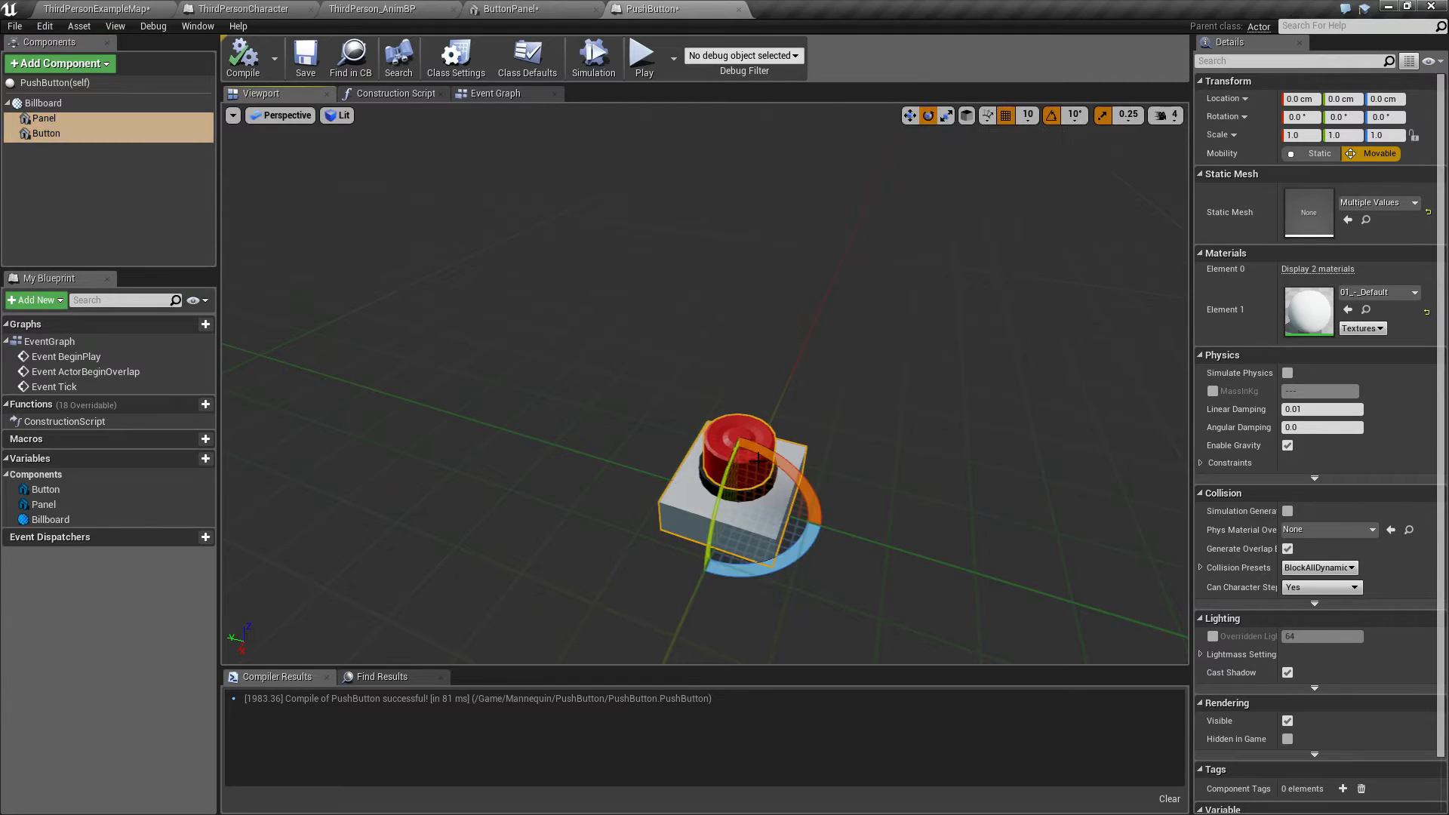
pyautogui.moveTo(751, 514); pyautogui.dragTo(626, 510, button='right')
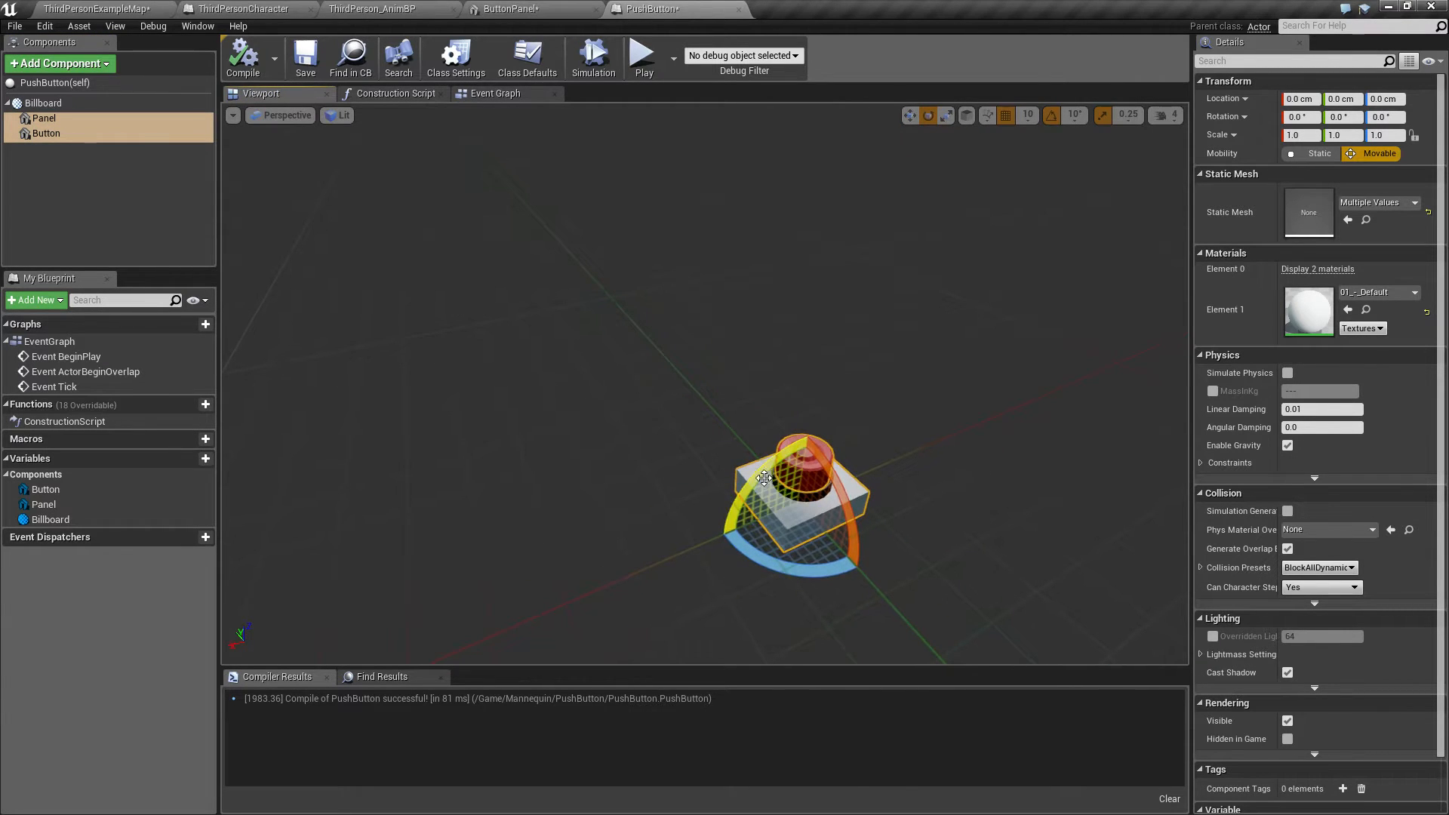
pyautogui.moveTo(764, 471); pyautogui.dragTo(730, 556)
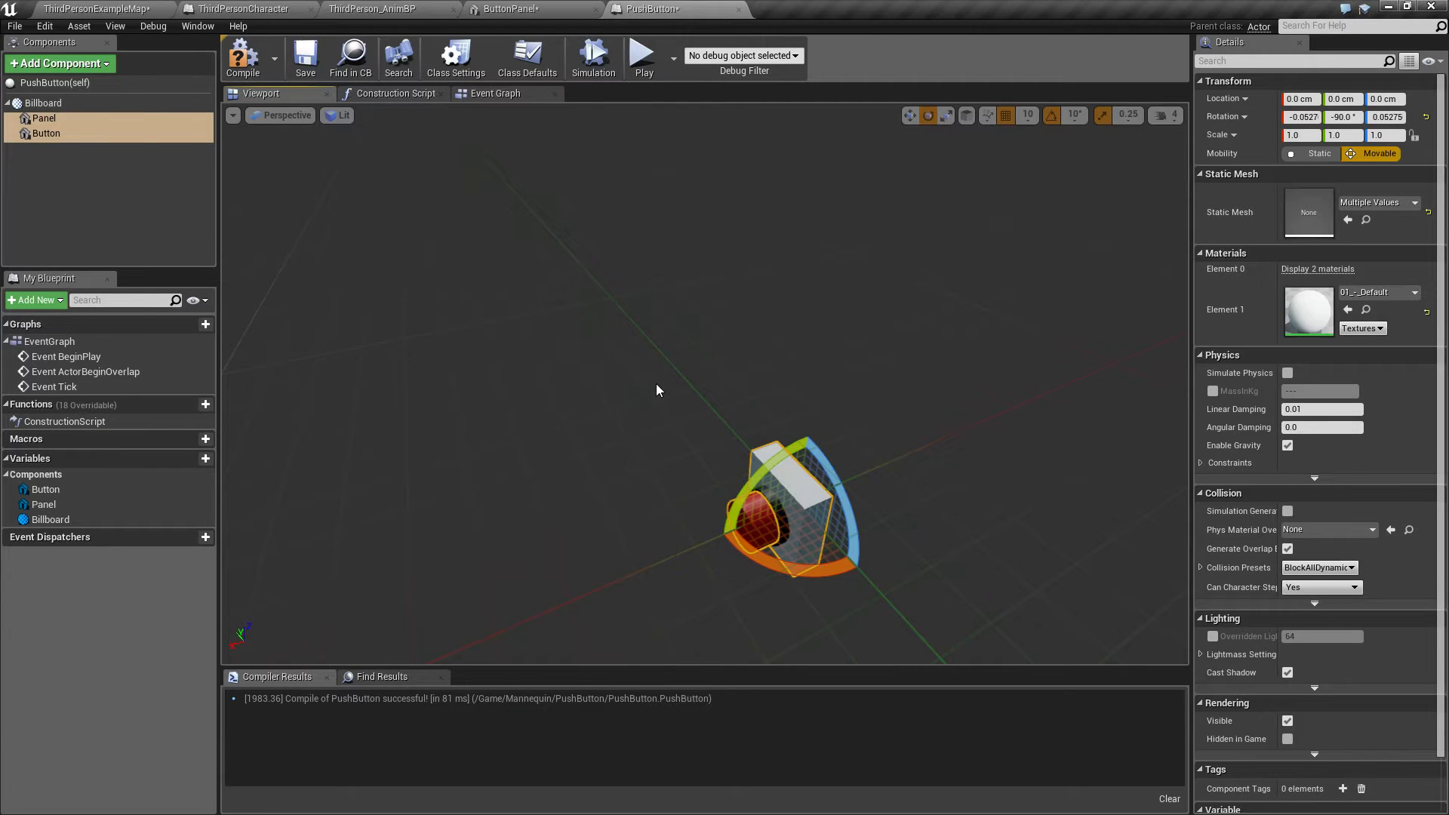
pyautogui.click(243, 59)
pyautogui.click(97, 8)
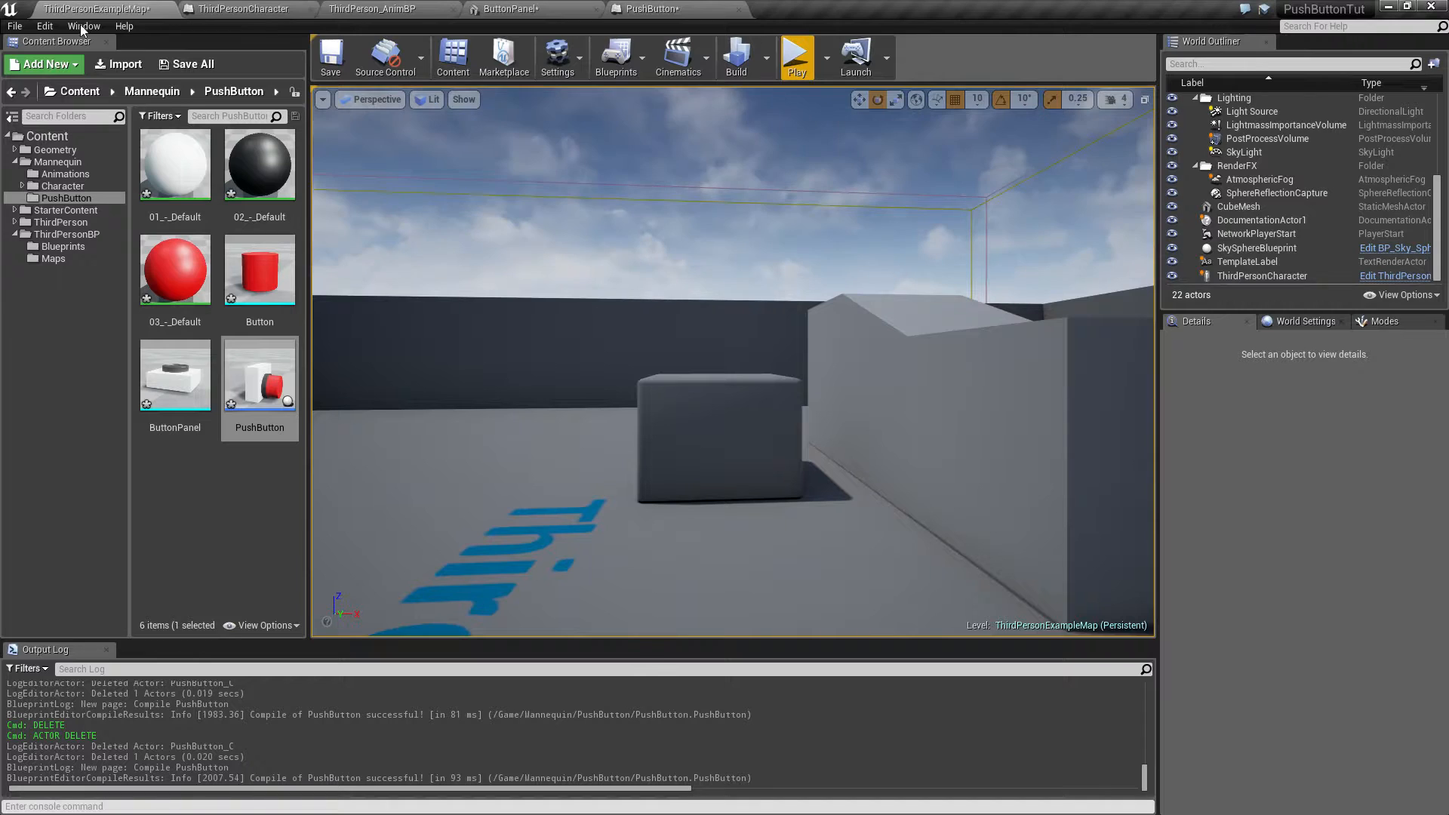
# Step: Place a new PushButton in the level, then rotate the blueprint's Panel and Button to 90° pitch and compile
pyautogui.moveTo(246, 407); pyautogui.dragTo(731, 595)
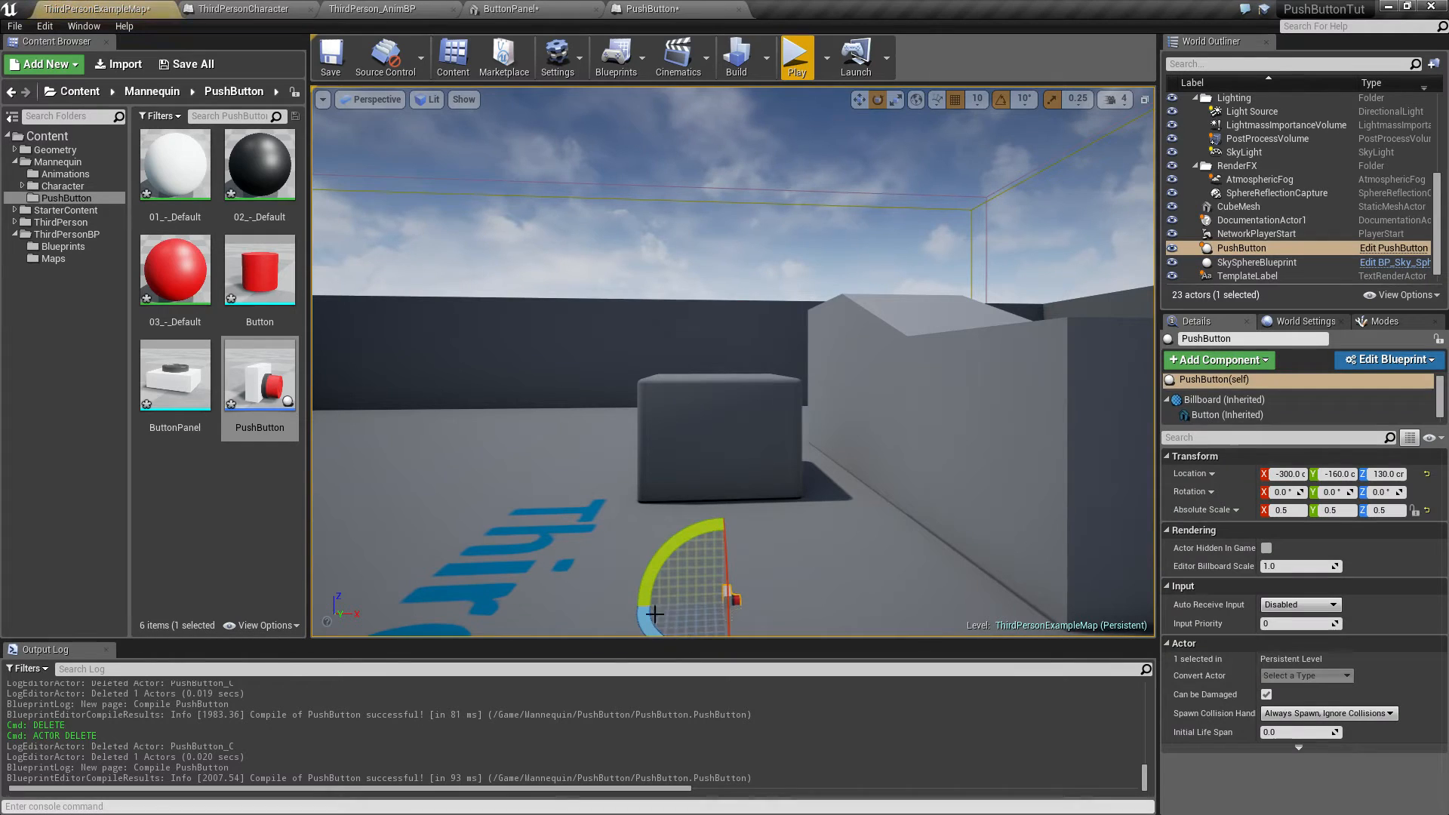
pyautogui.click(664, 8)
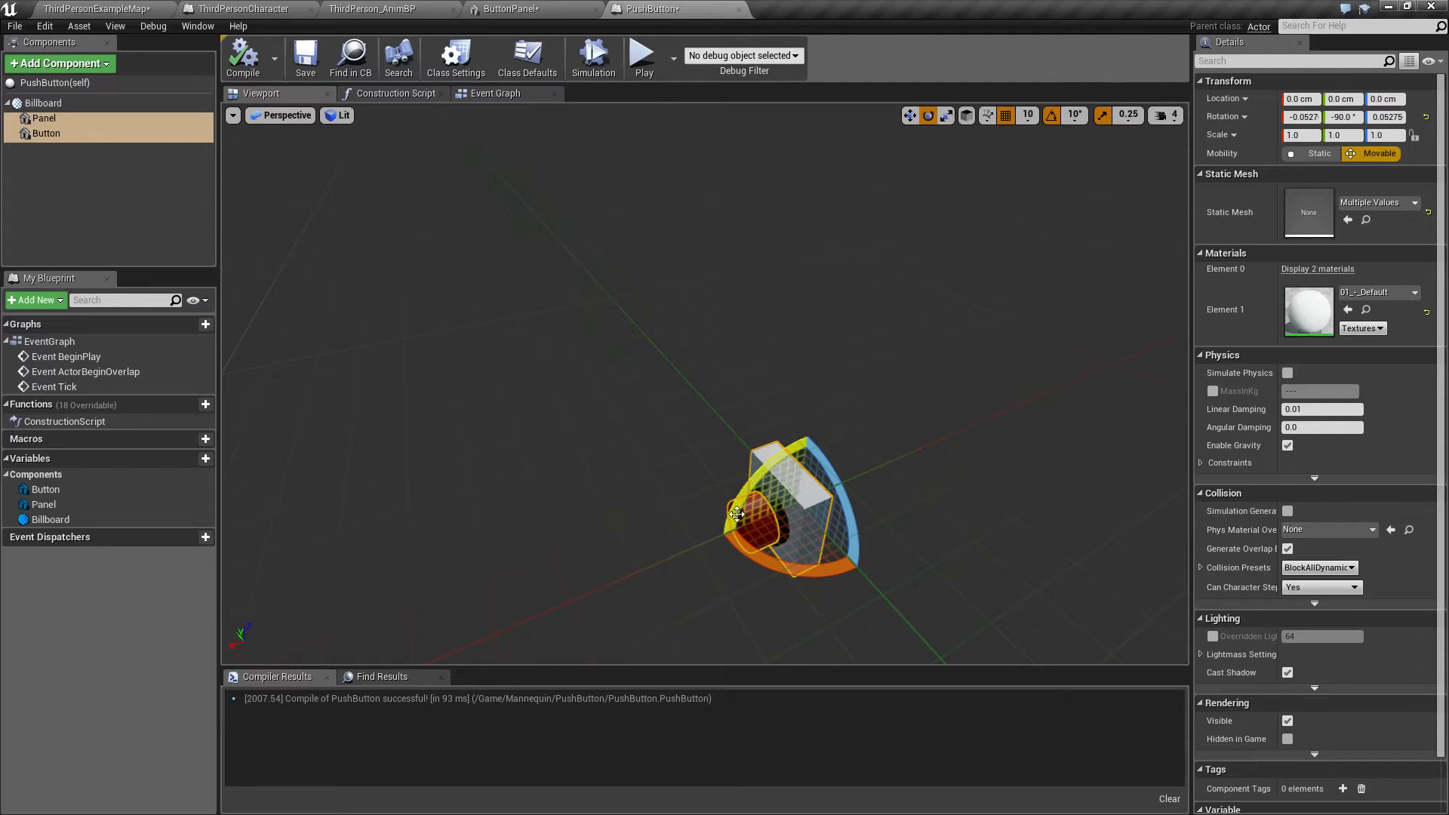
pyautogui.moveTo(744, 498); pyautogui.dragTo(754, 481)
pyautogui.click(242, 57)
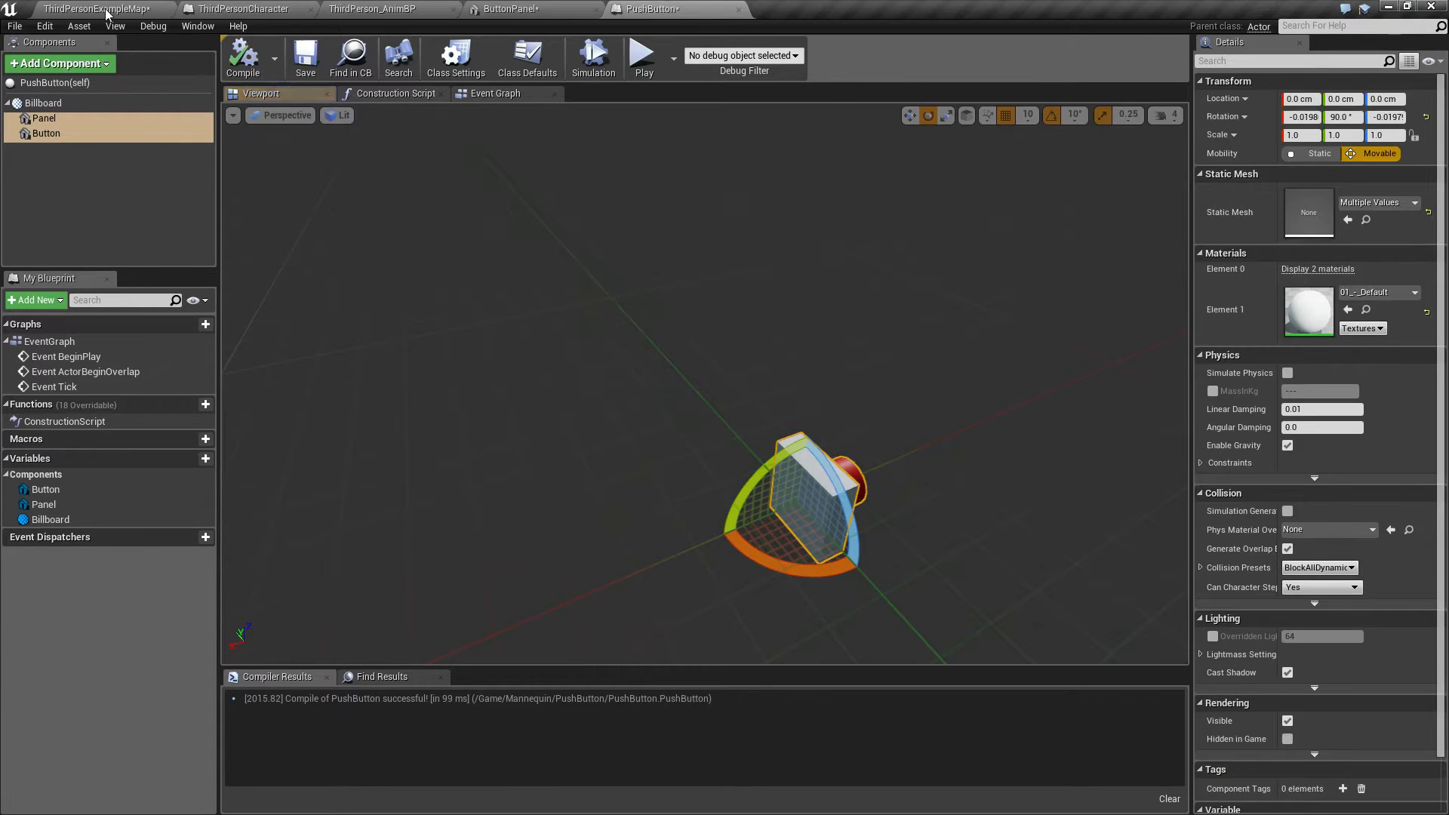
pyautogui.click(98, 9)
# Step: Move the placed PushButton actor up and onto the wall, to about X 170, Y 50, Z 270
pyautogui.press('f')
pyautogui.press('w')
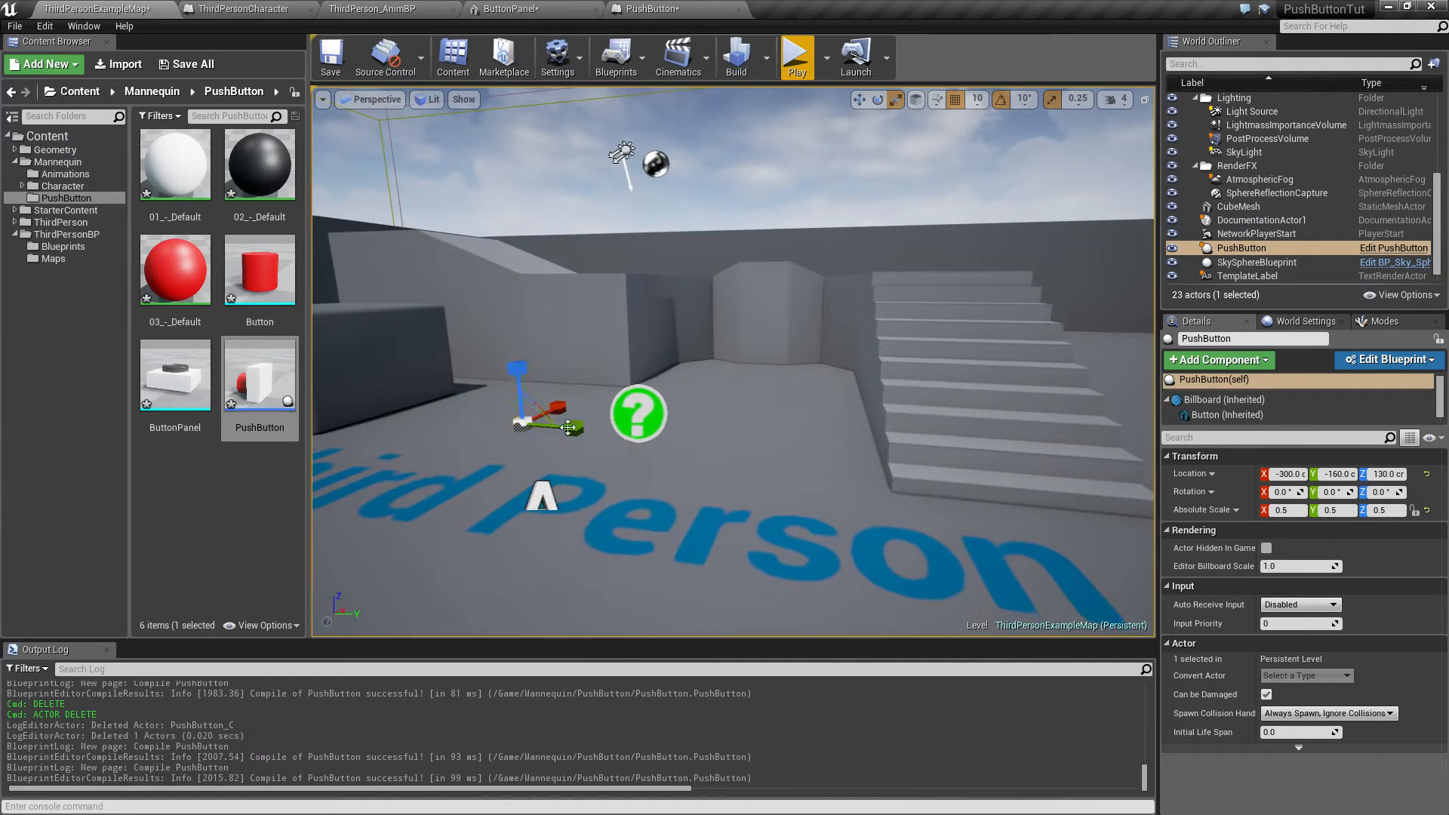
pyautogui.moveTo(525, 366); pyautogui.dragTo(518, 249)
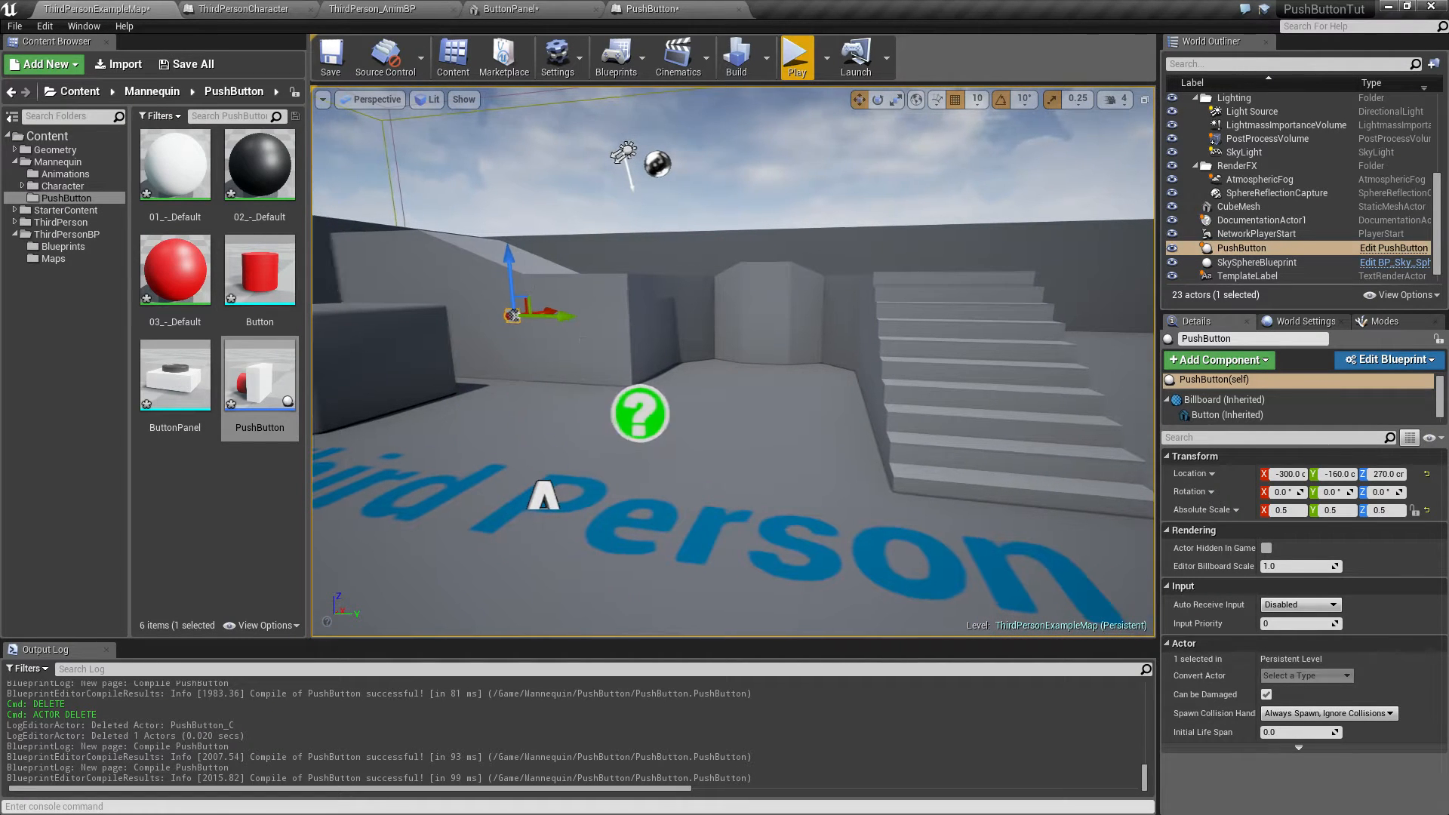
pyautogui.press('f')
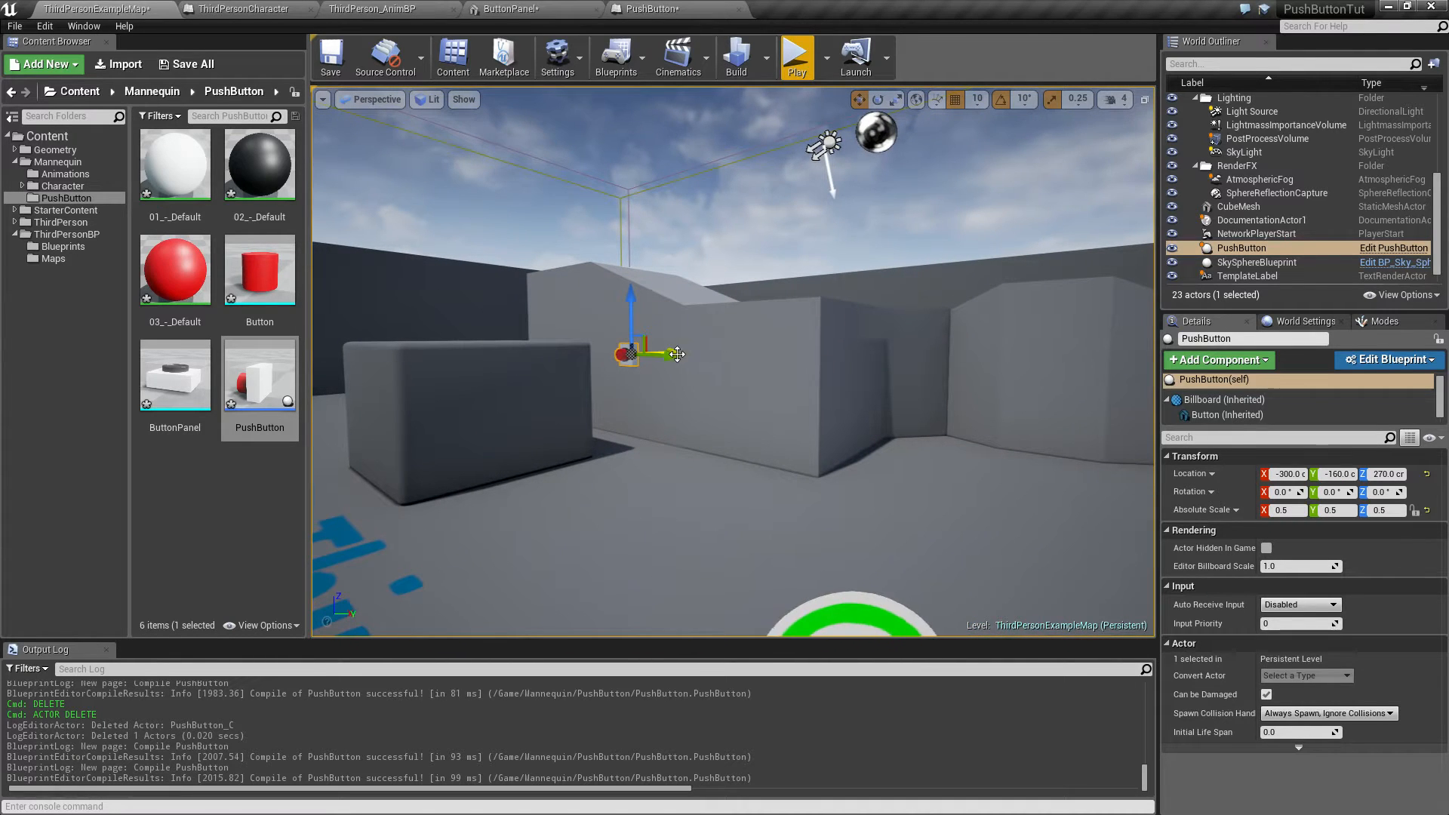
pyautogui.moveTo(664, 357); pyautogui.dragTo(921, 364)
pyautogui.moveTo(812, 409); pyautogui.dragTo(890, 488, button='right')
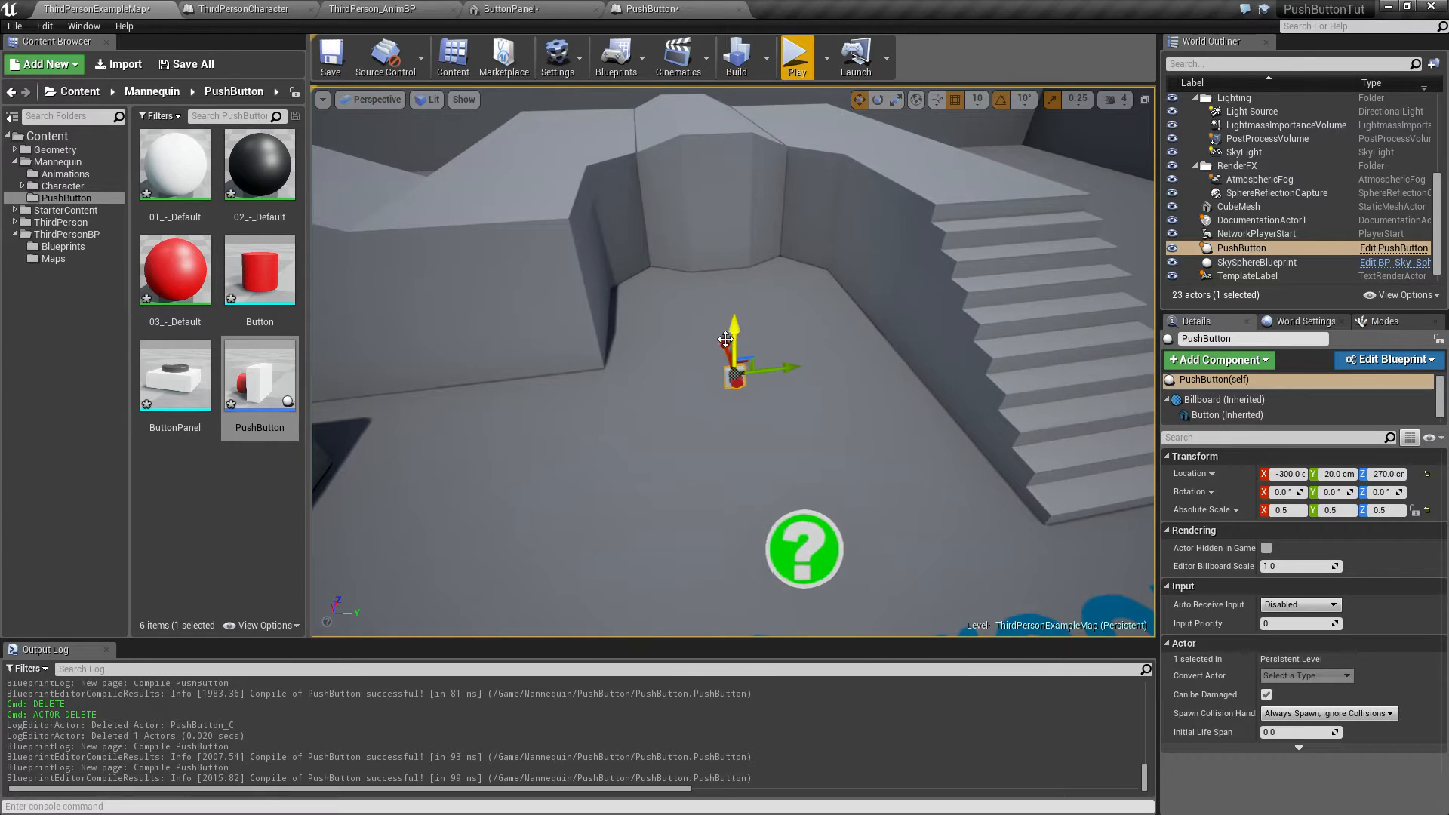
pyautogui.moveTo(724, 342); pyautogui.dragTo(669, 159)
pyautogui.moveTo(648, 194); pyautogui.dragTo(445, 181, button='right')
pyautogui.moveTo(799, 279); pyautogui.dragTo(817, 290)
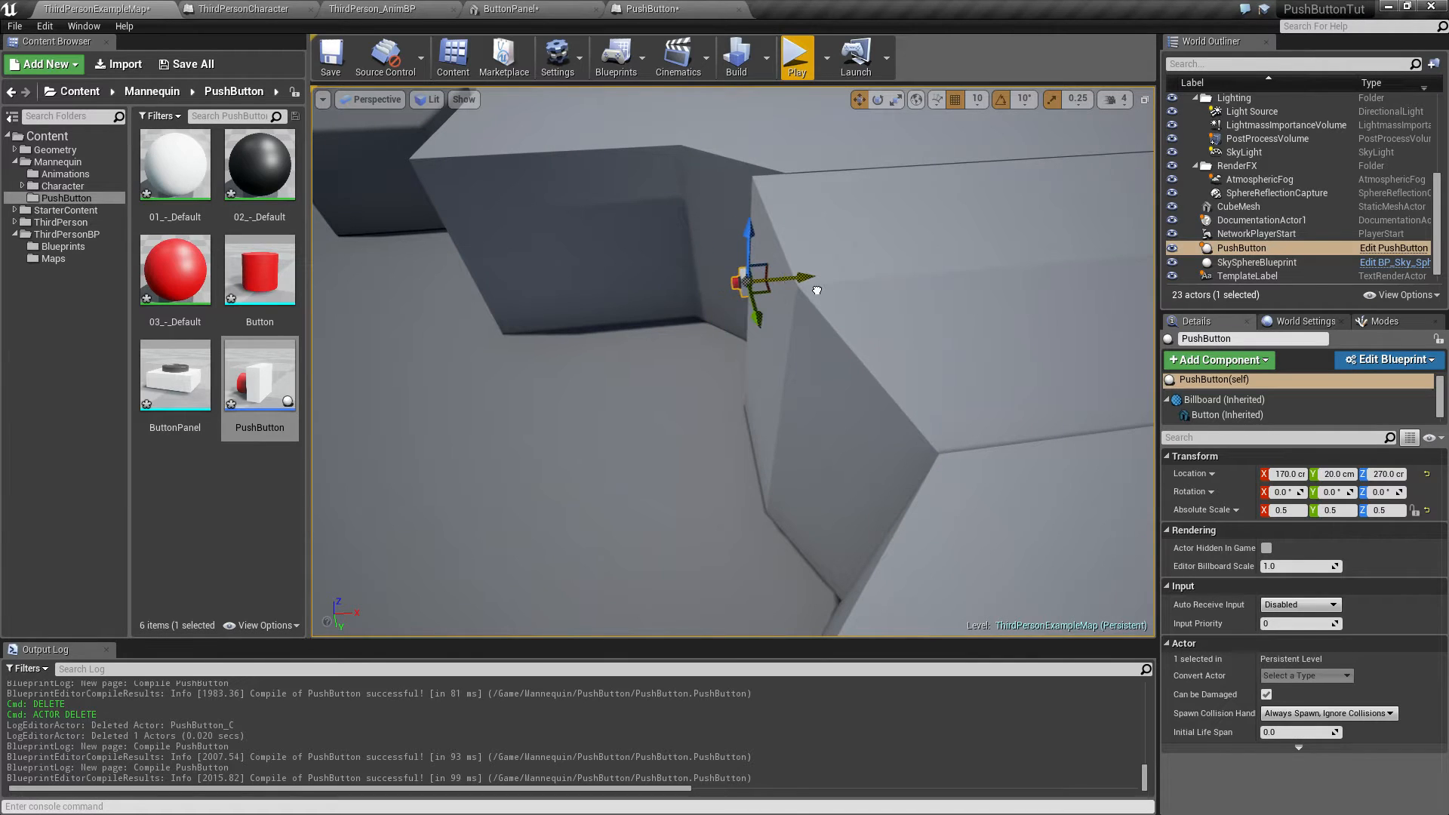
pyautogui.moveTo(593, 314); pyautogui.dragTo(826, 309, button='right')
pyautogui.moveTo(582, 435); pyautogui.dragTo(660, 443)
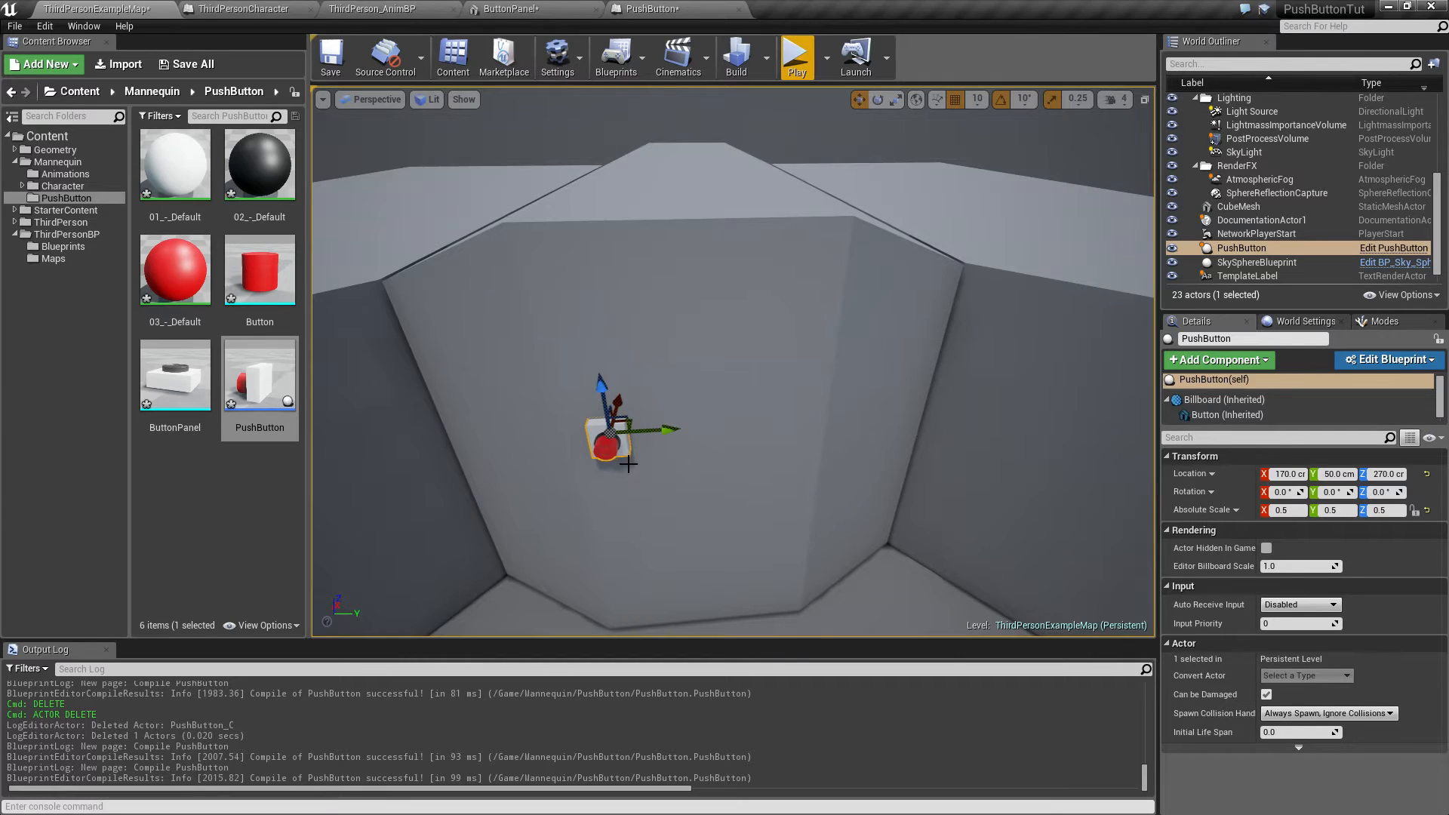
pyautogui.moveTo(627, 462); pyautogui.dragTo(630, 496, button='right')
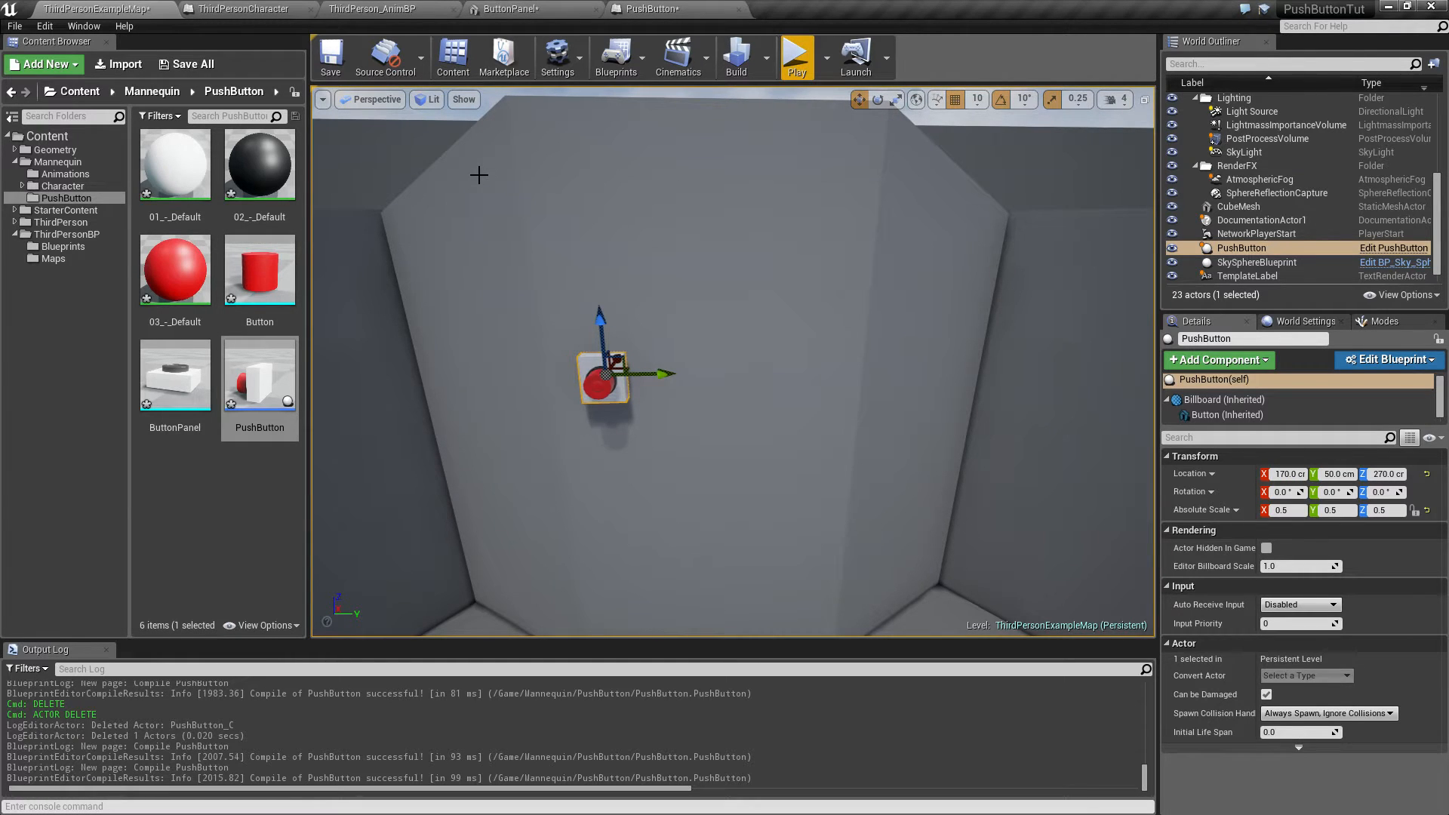
# Step: Save all modified assets and the level
pyautogui.click(187, 64)
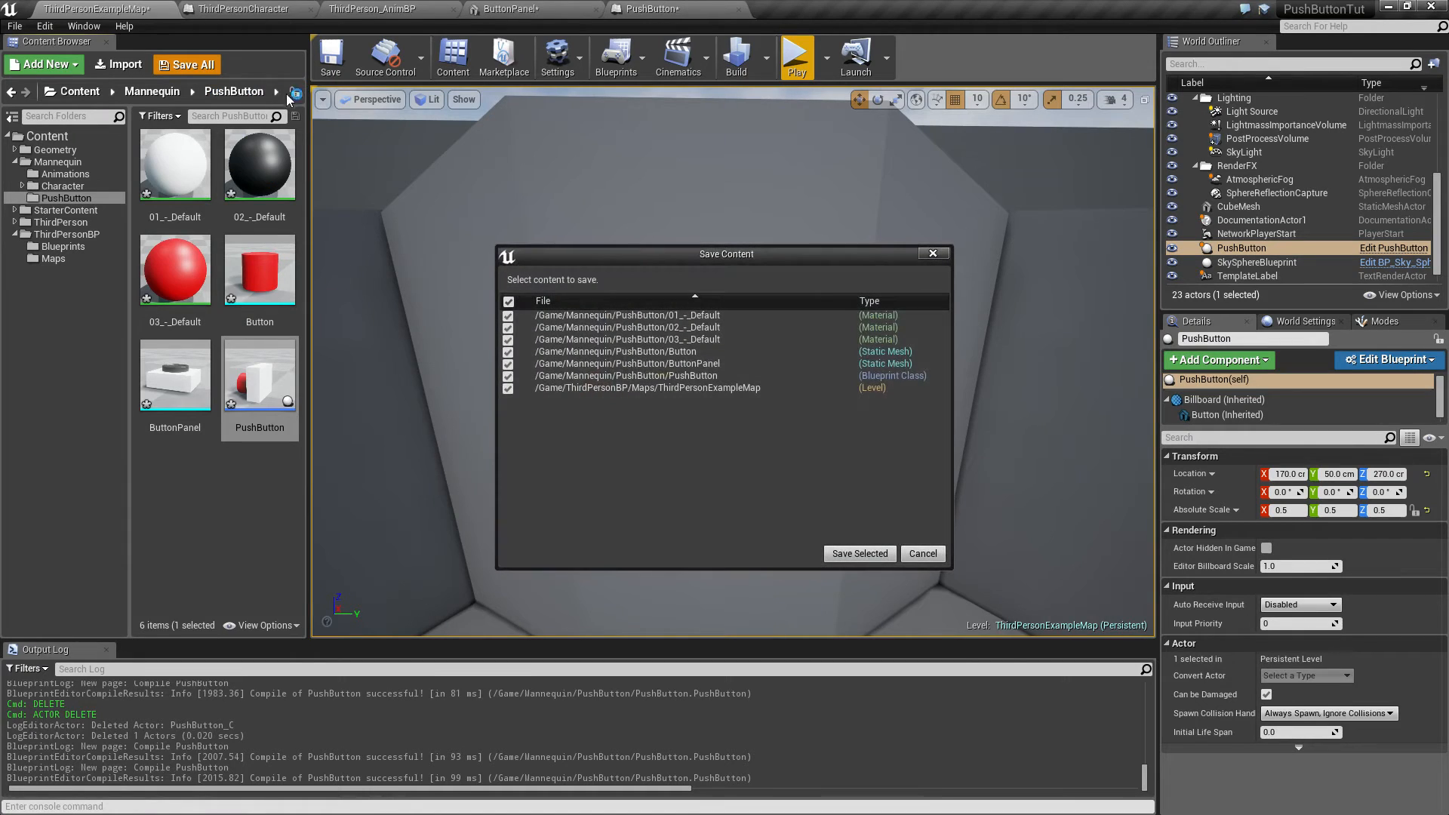
pyautogui.click(864, 556)
pyautogui.click(202, 531)
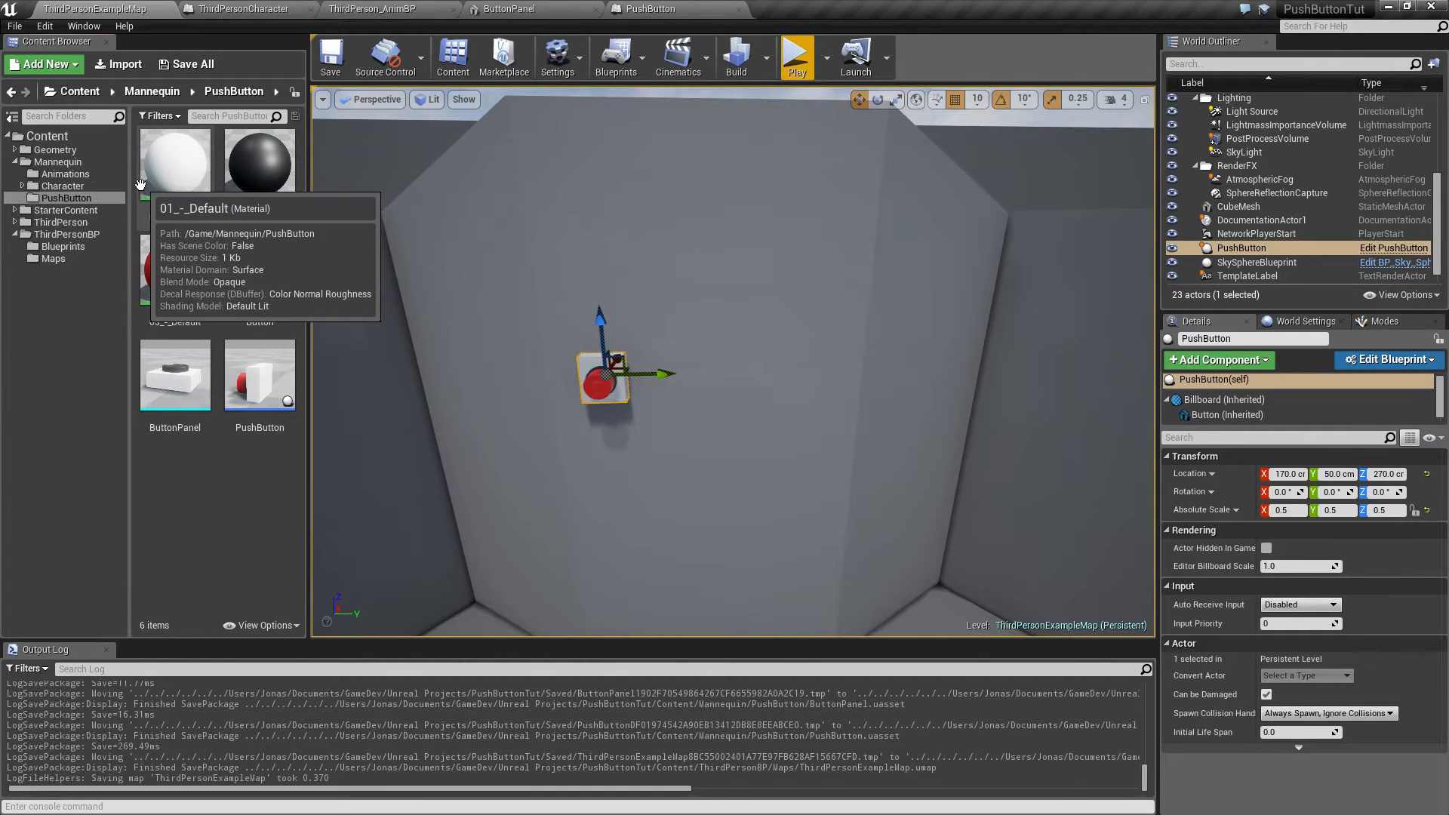
# Step: Rename the white 01_-_Default material to M_ButtonPanel
pyautogui.click(186, 181)
pyautogui.press('F2')
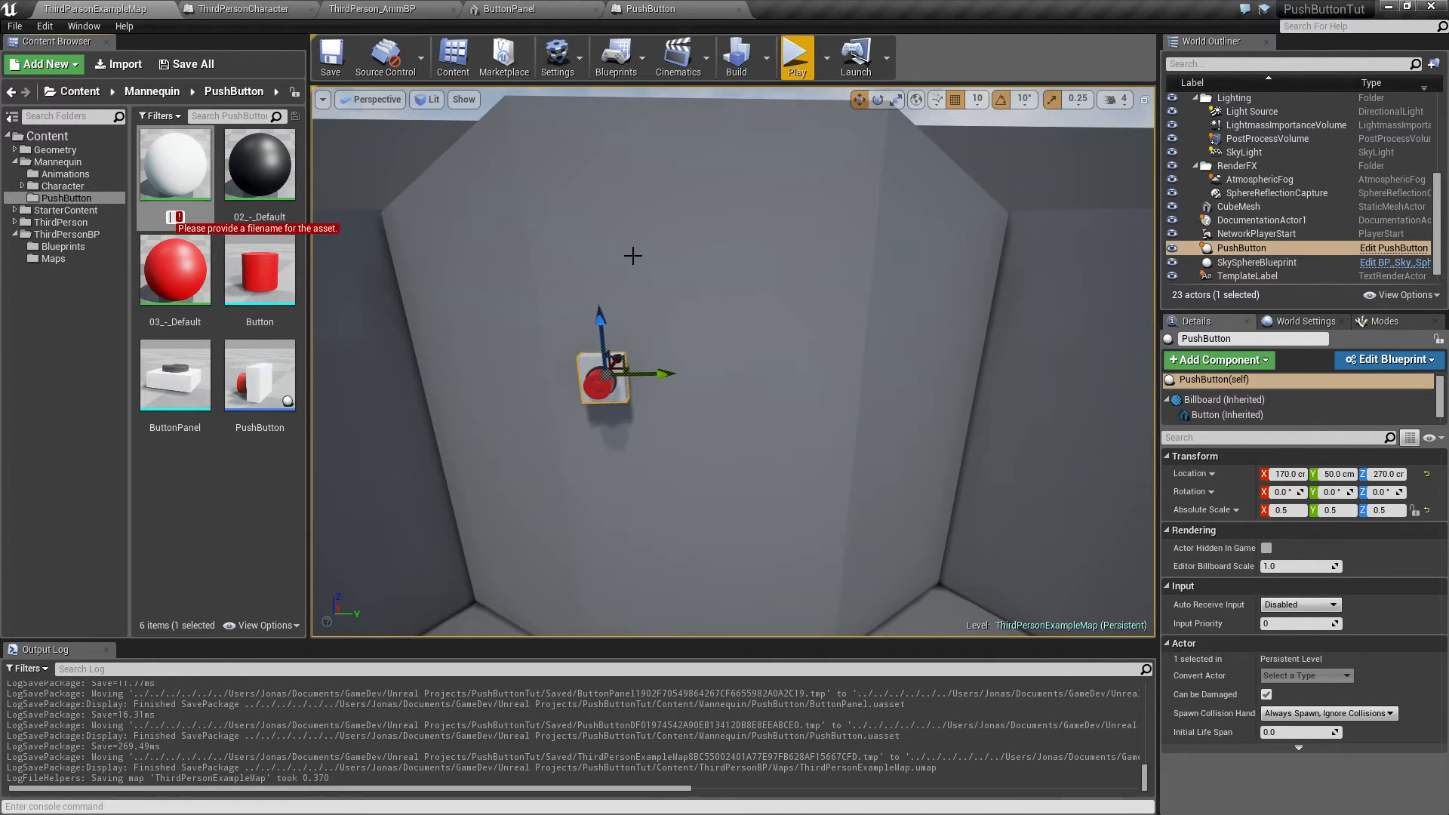
pyautogui.write('M_ButtonPanel')
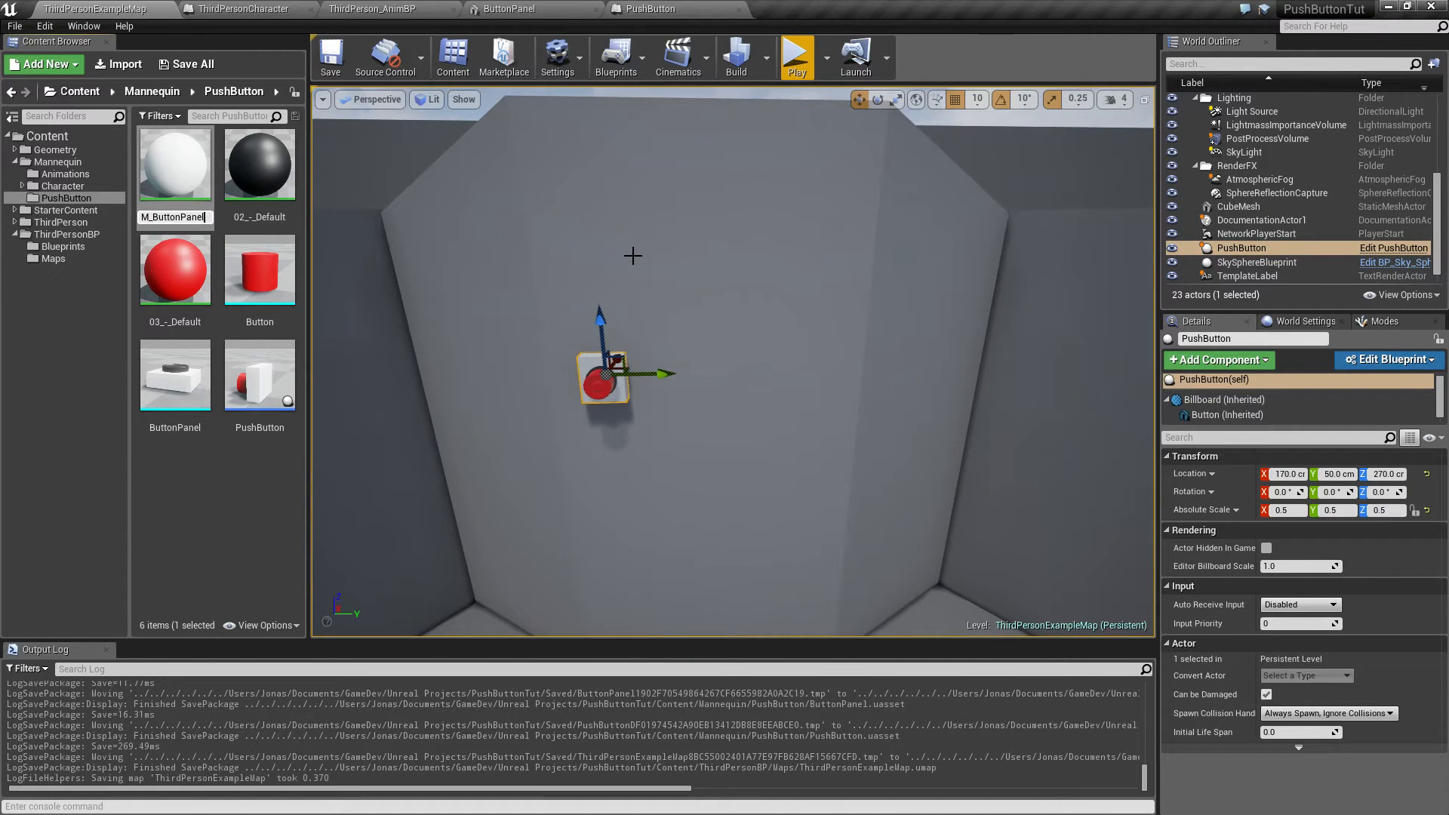
pyautogui.press('Return')
# Step: Rename the red 03_-_Default material to M_Button
pyautogui.click(259, 217)
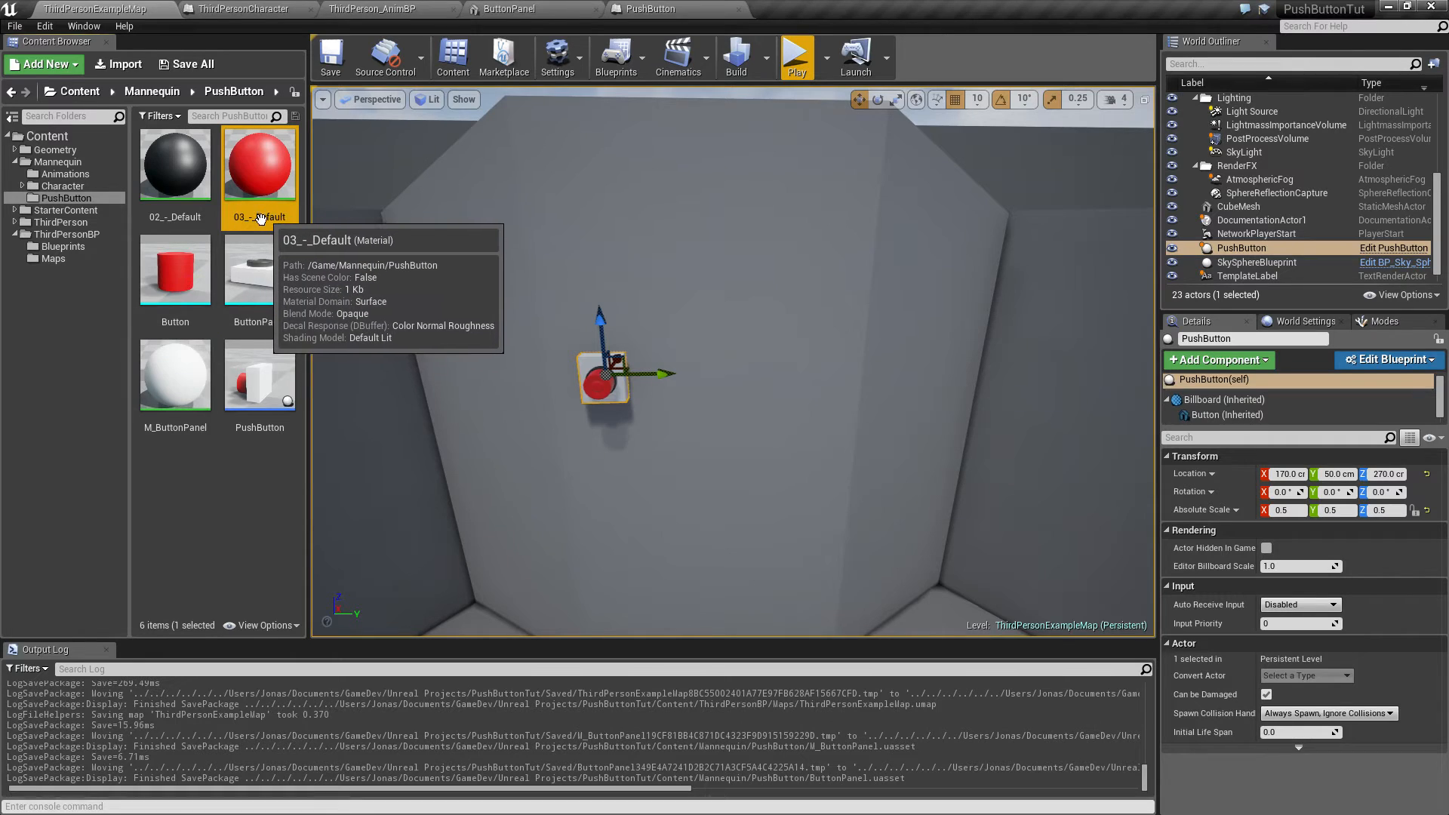
pyautogui.press('F2')
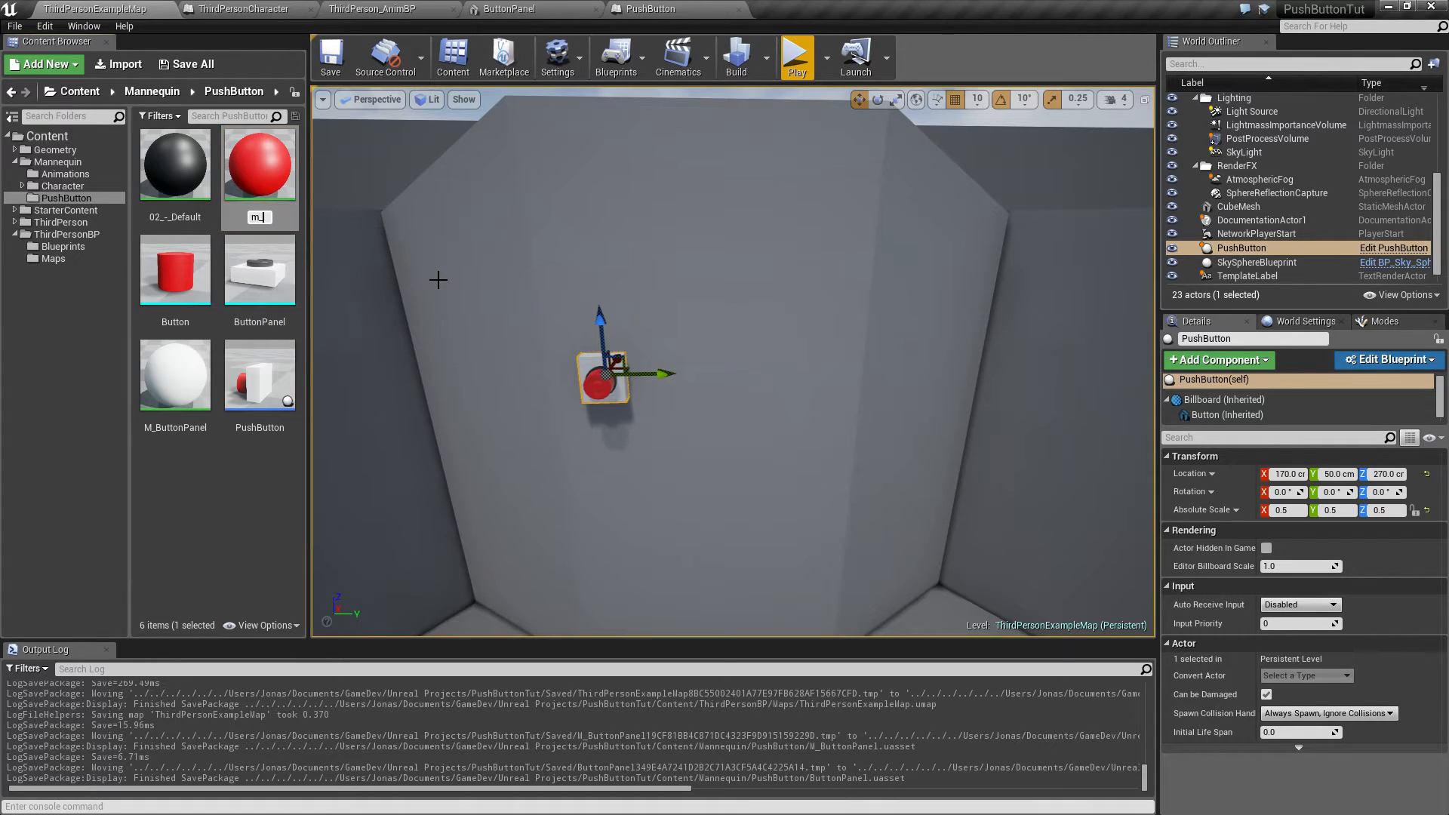
pyautogui.write('m_')
pyautogui.press('BackSpace')
pyautogui.press('BackSpace')
pyautogui.write('M_BN')
pyautogui.press('Return')
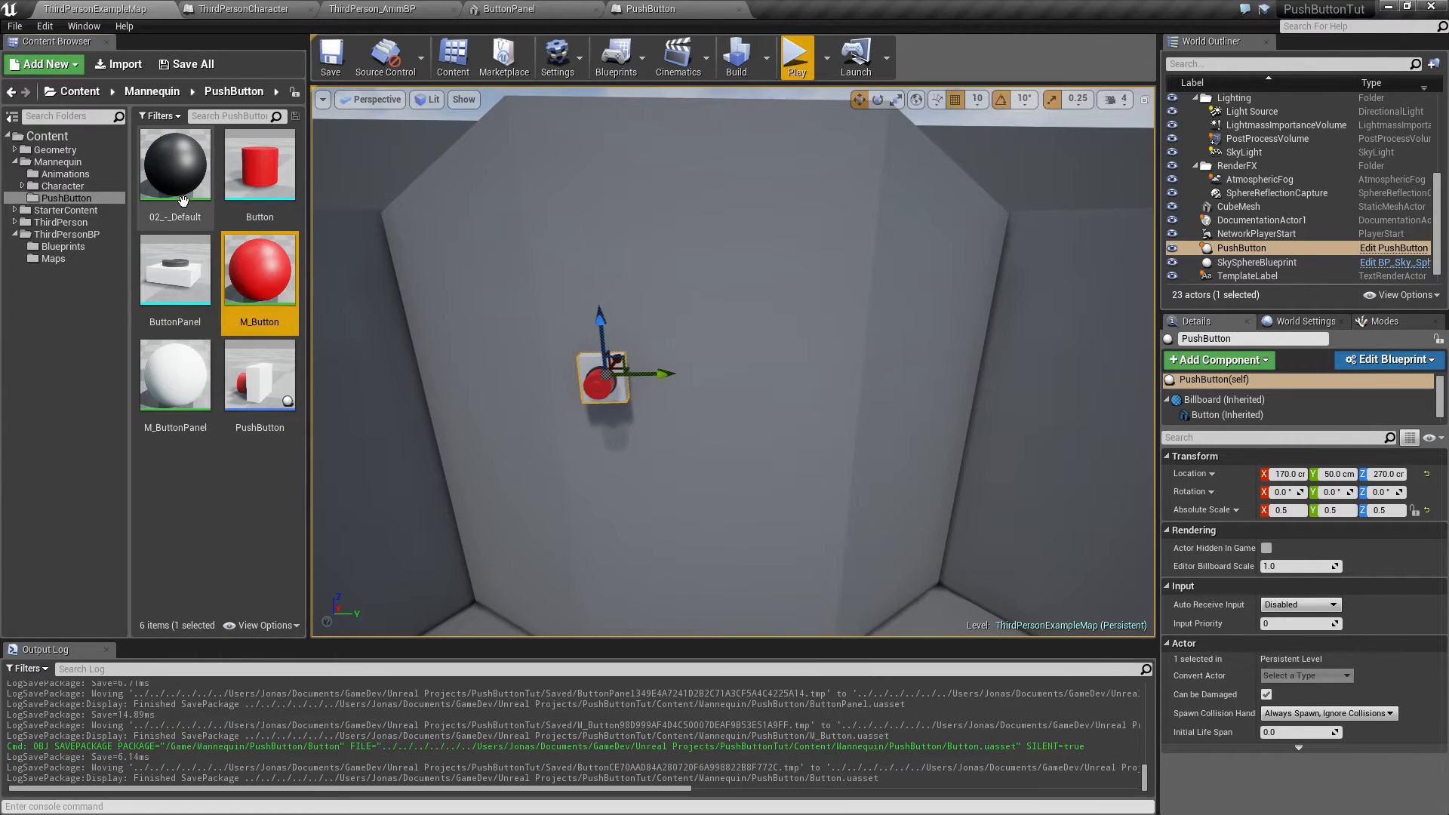
# Step: Rename the black 02_-_Default material to M_ButtonCap
pyautogui.click(169, 219)
pyautogui.press('F2')
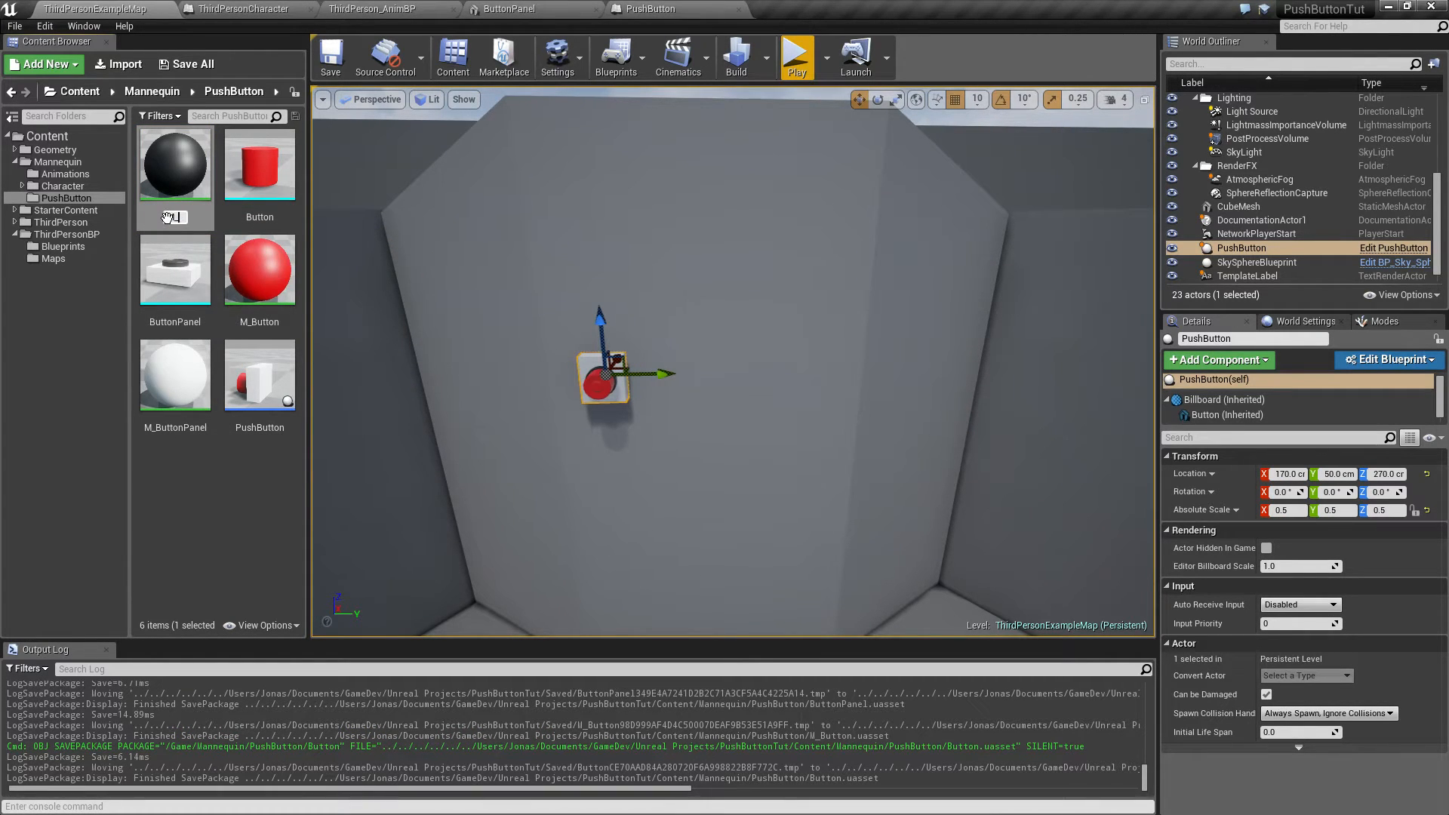
pyautogui.write('M_ButtonCap')
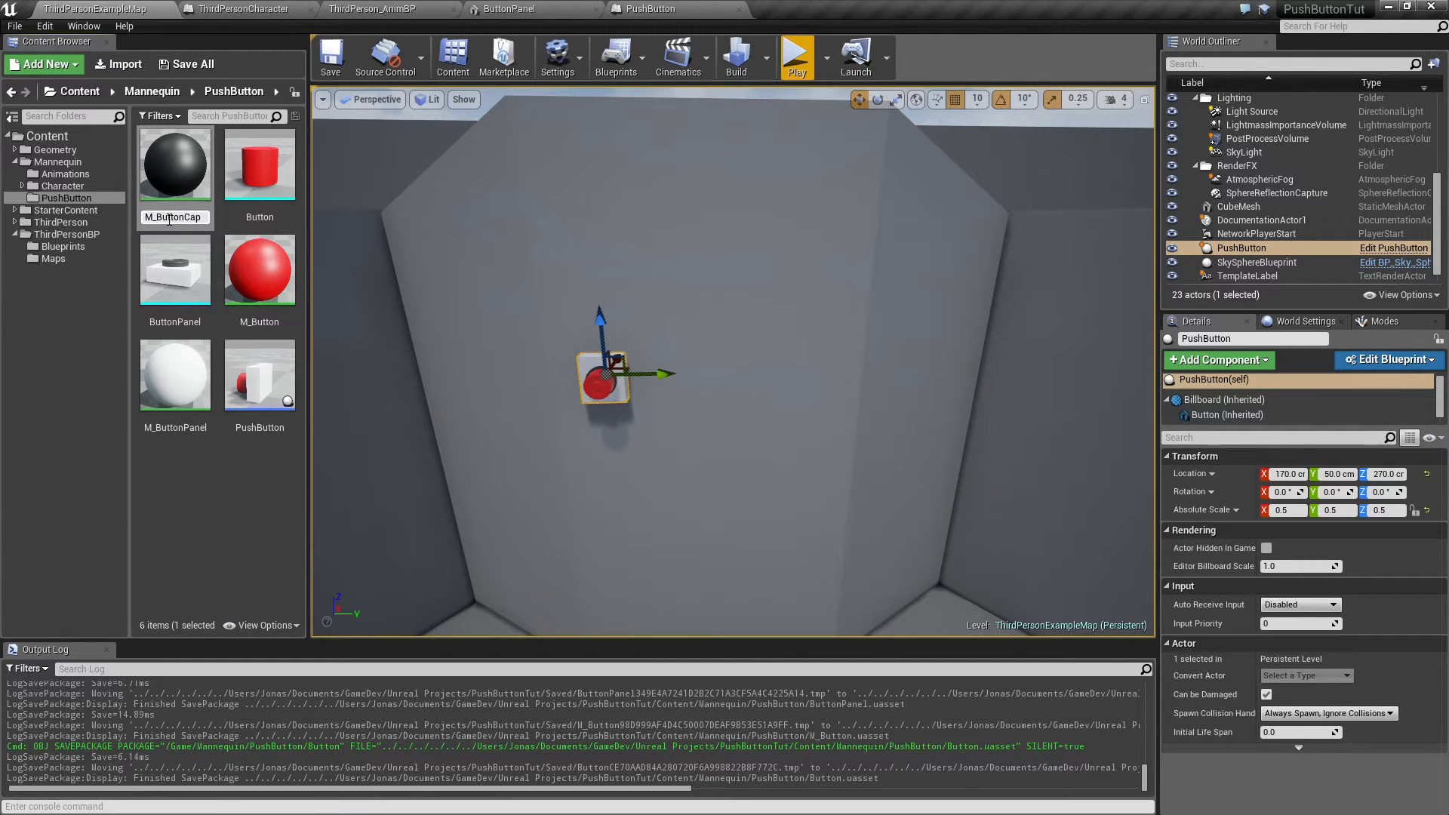
pyautogui.click(230, 483)
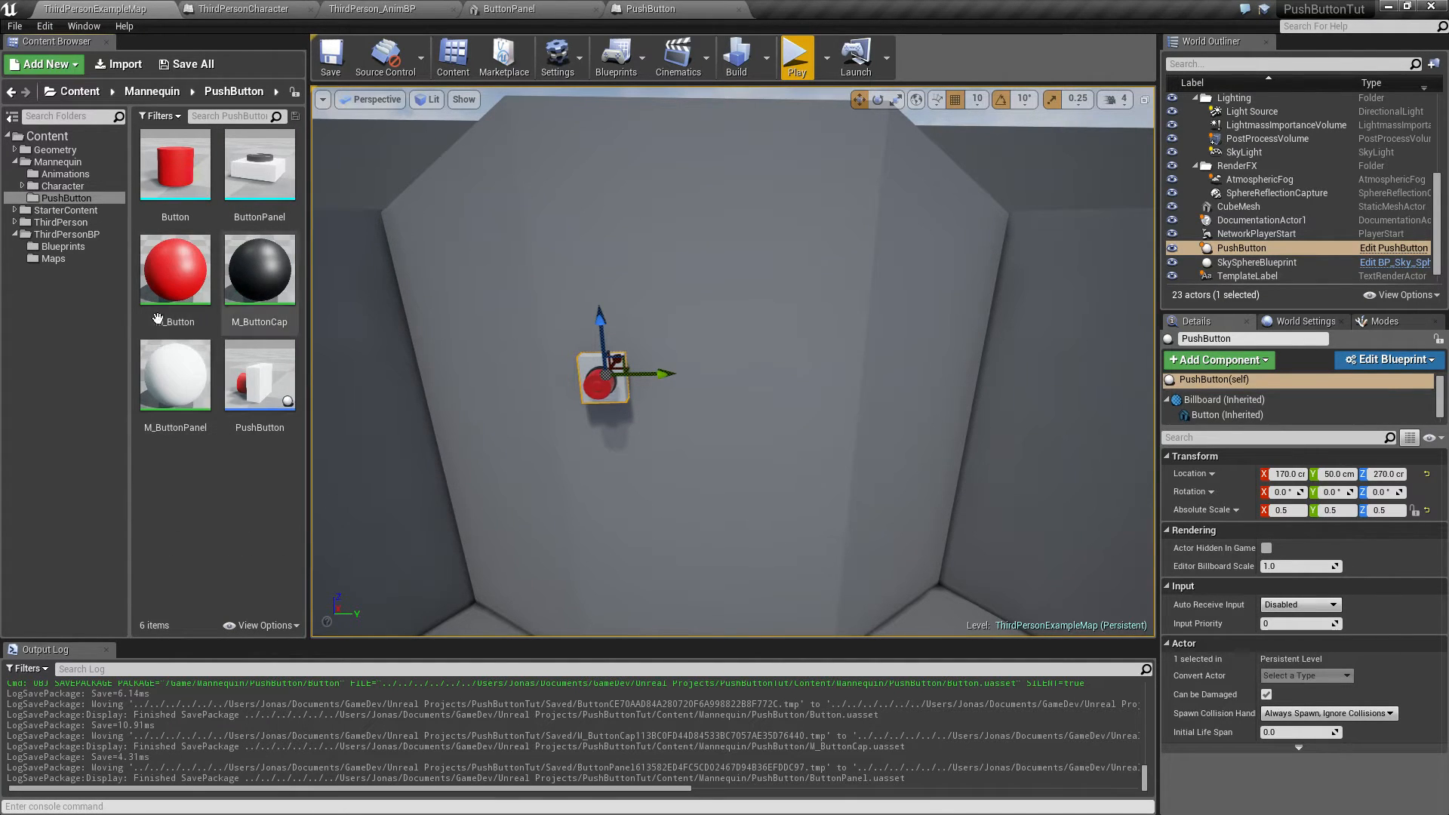
# Step: Open the M_ButtonCap material to inspect its node graph
pyautogui.click(273, 267)
pyautogui.doubleClick(273, 268)
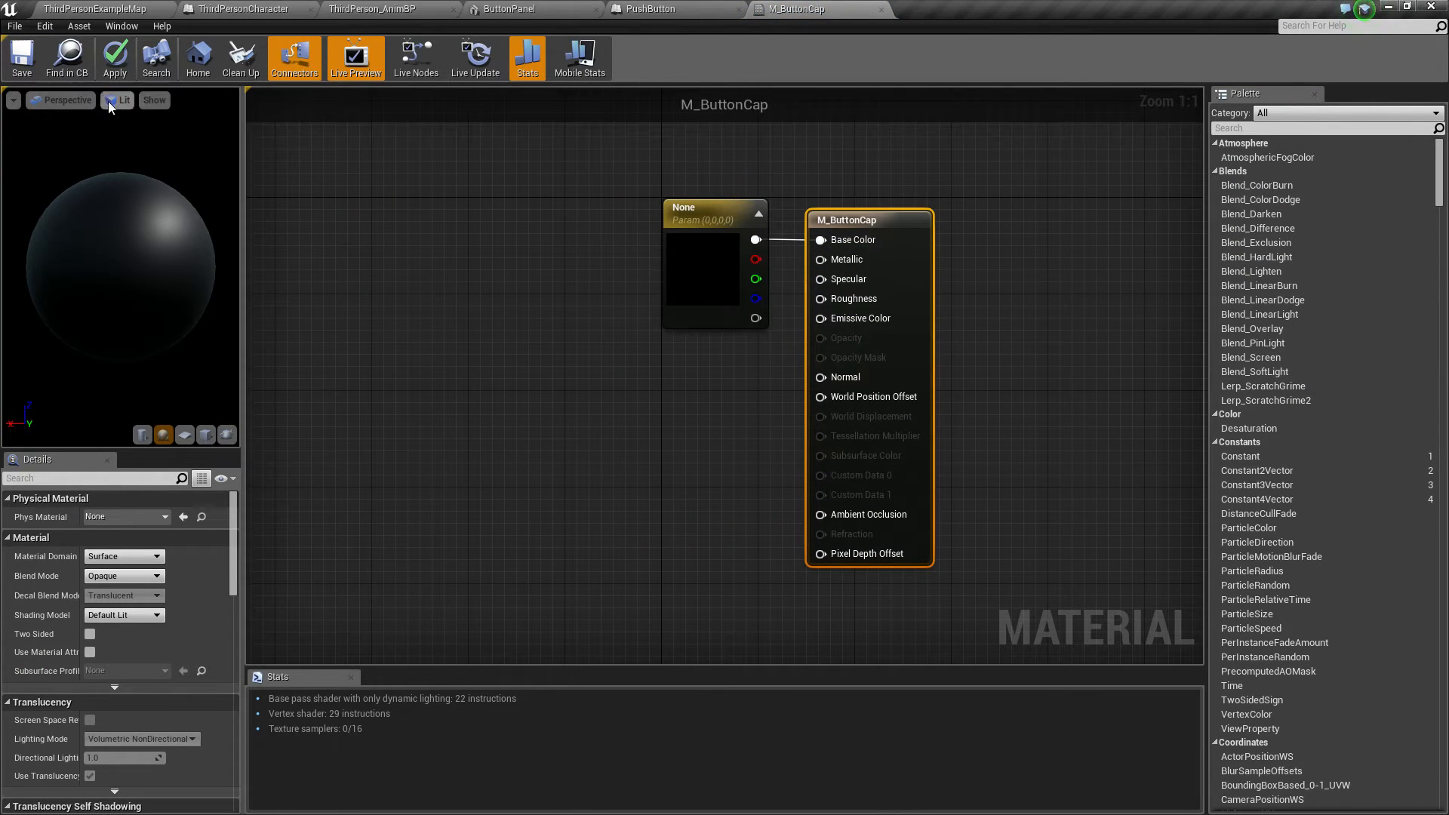
pyautogui.click(93, 11)
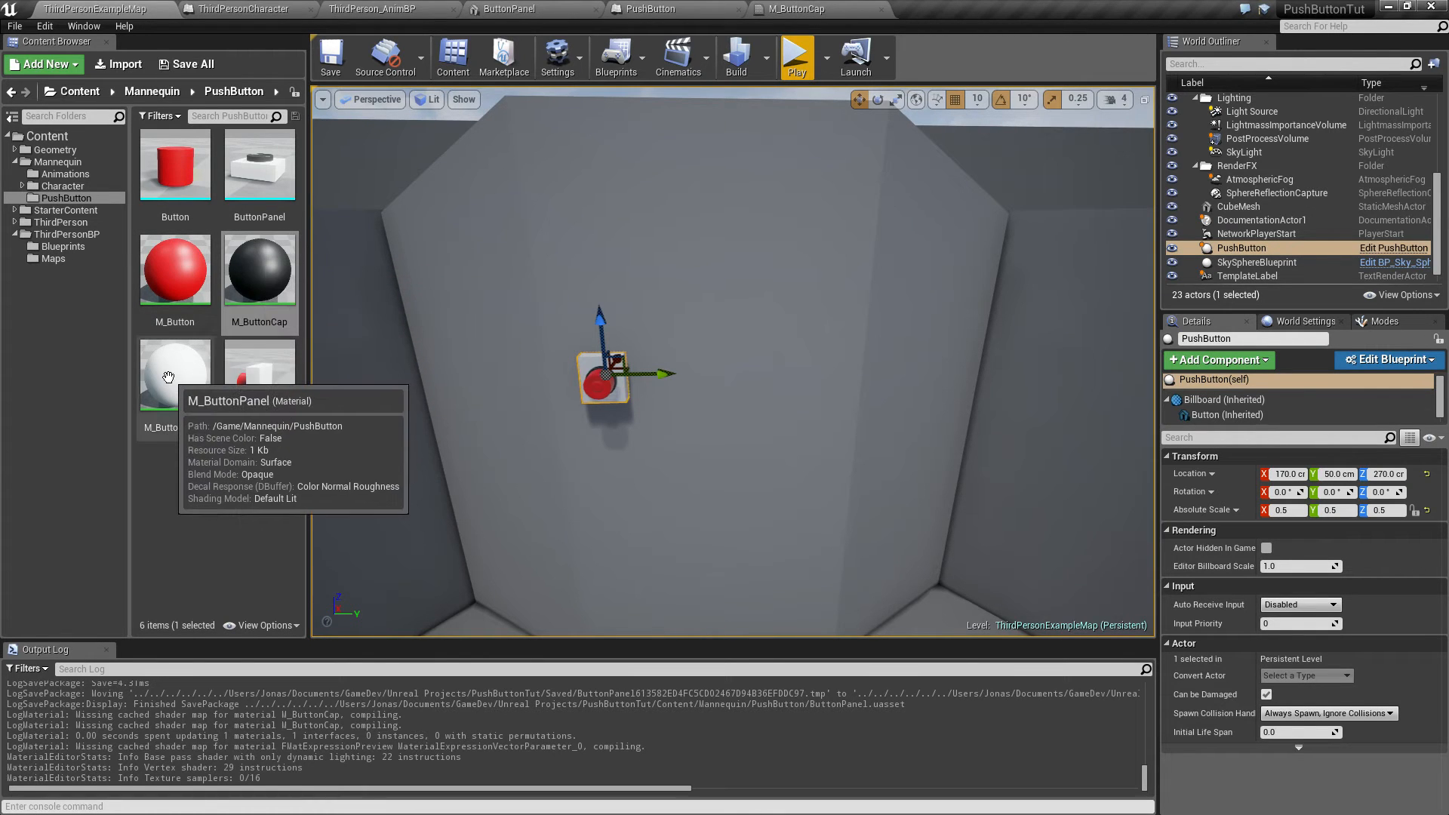
# Step: Open the M_ButtonPanel material and move its output node beside the color parameter
pyautogui.click(168, 378)
pyautogui.doubleClick(168, 377)
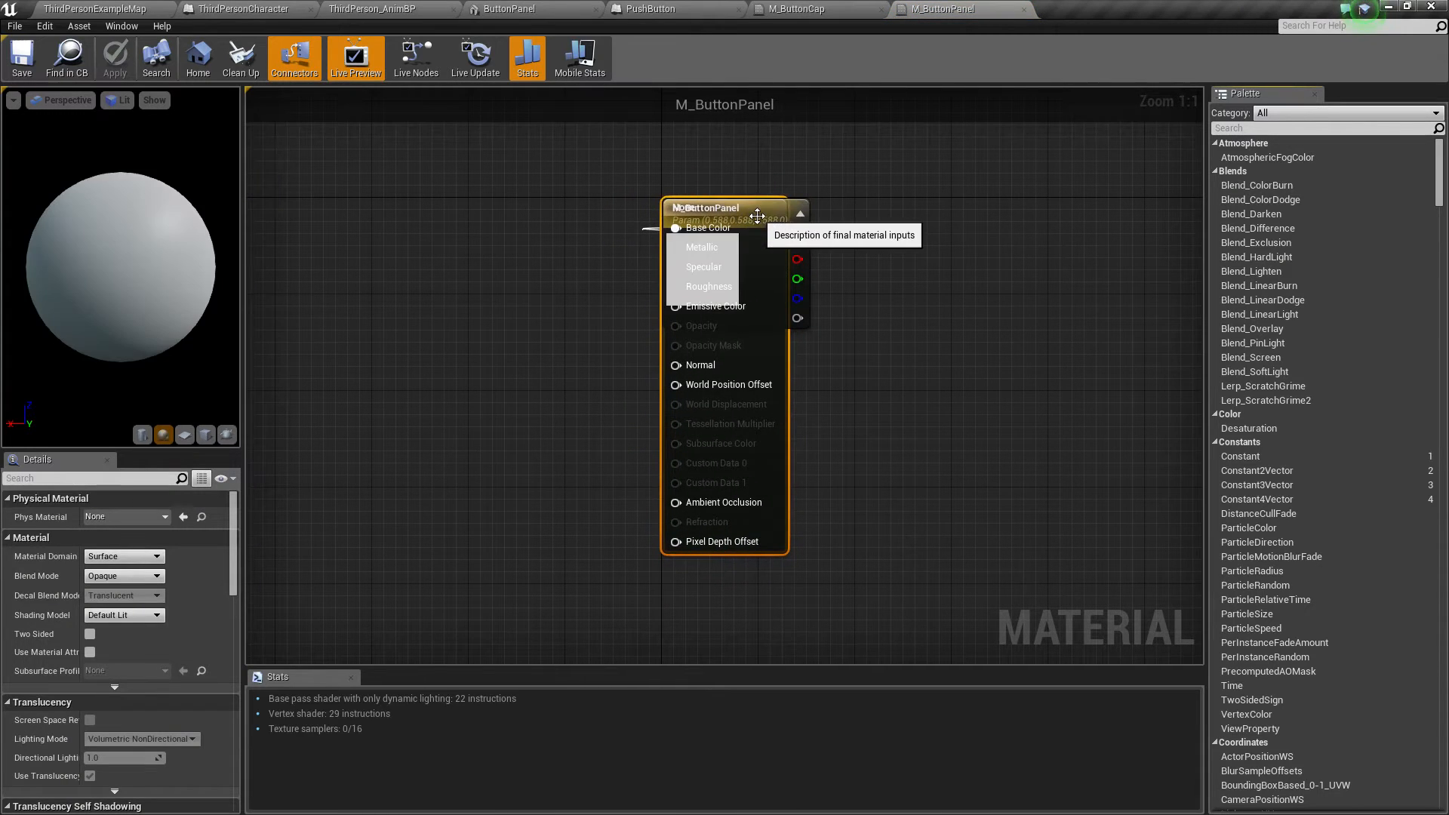
pyautogui.moveTo(484, 224); pyautogui.dragTo(953, 228)
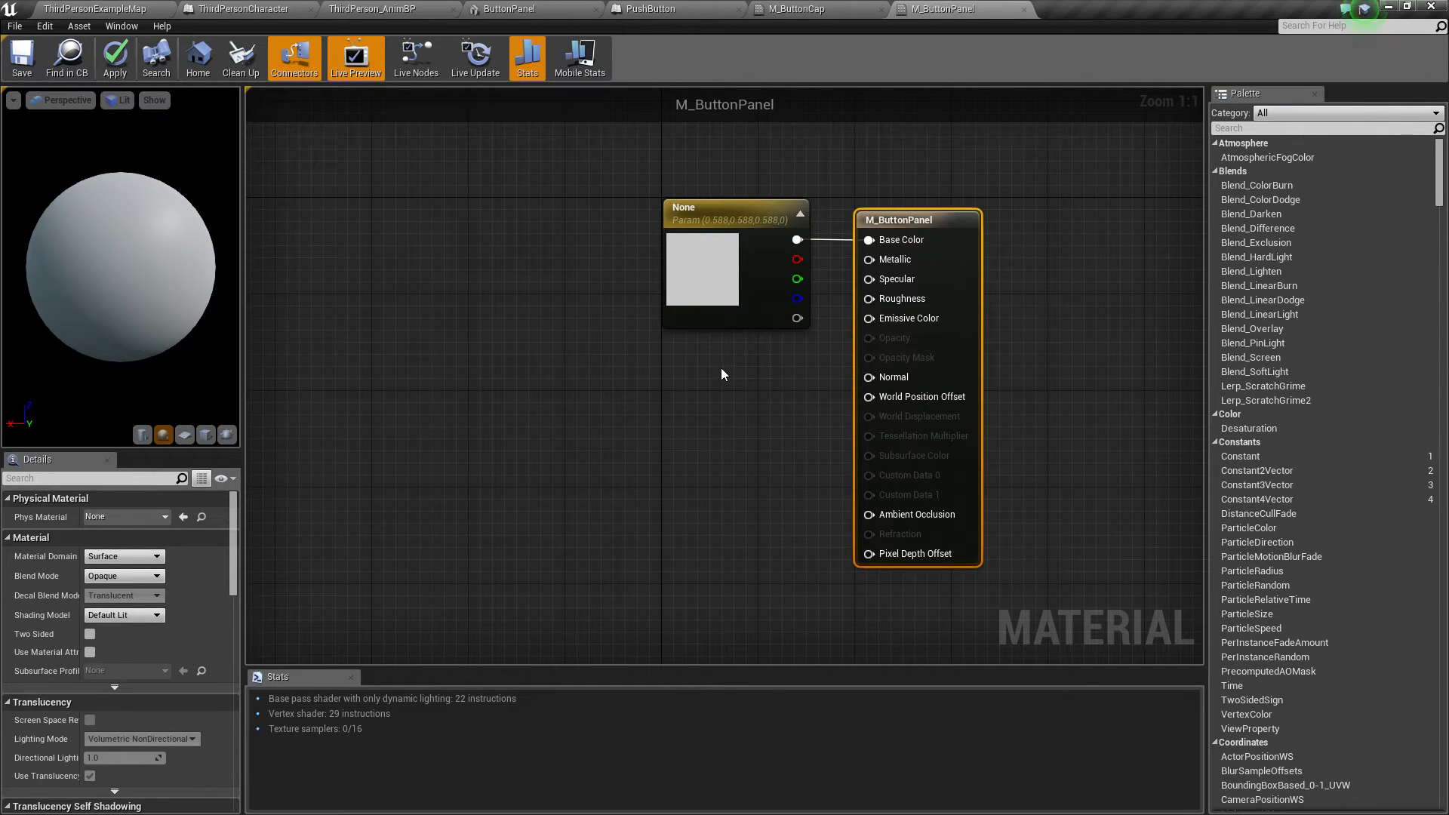
pyautogui.click(94, 9)
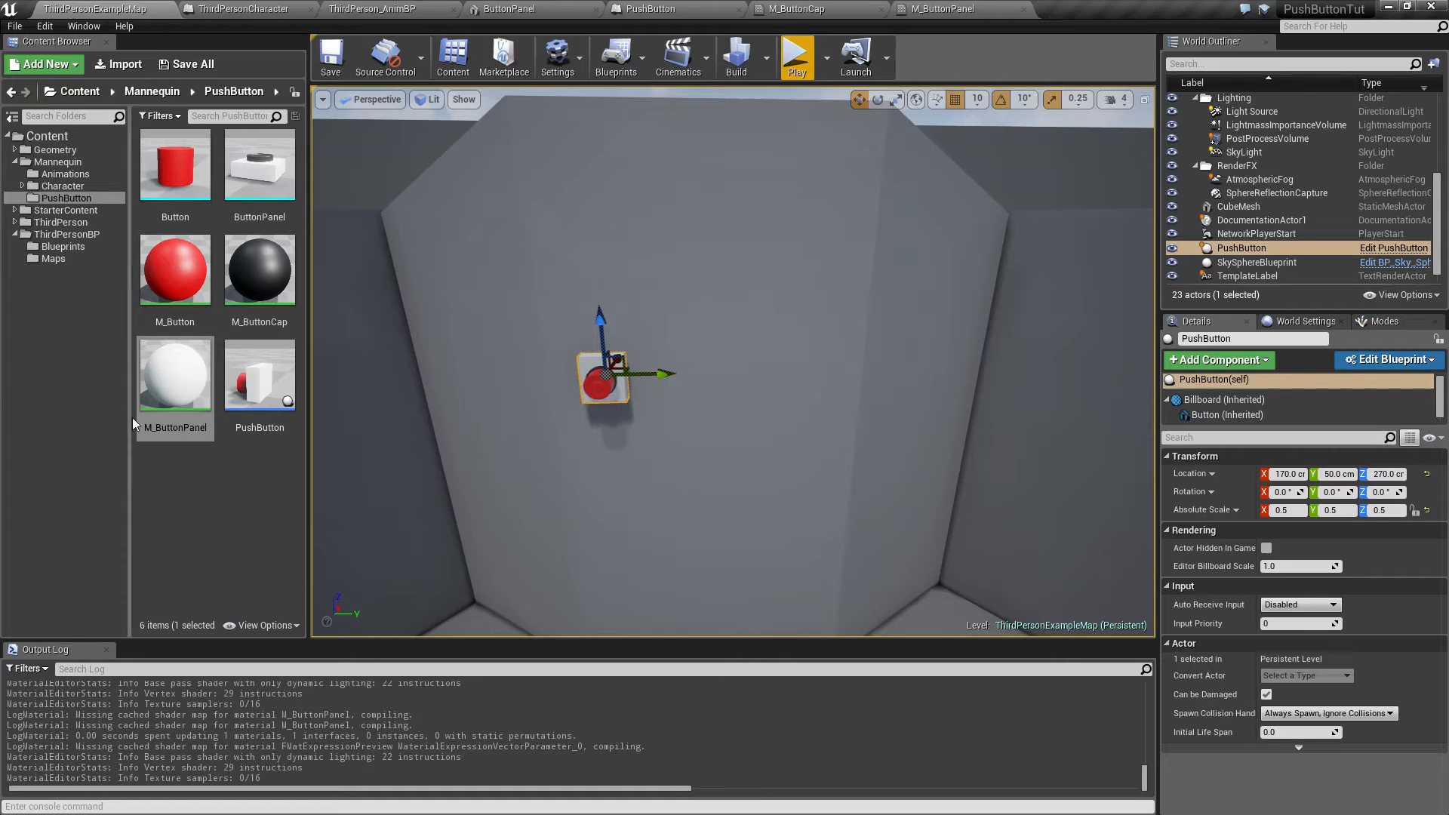
# Step: Open the M_Button material, move its output node beside the color parameter, and save it
pyautogui.doubleClick(176, 298)
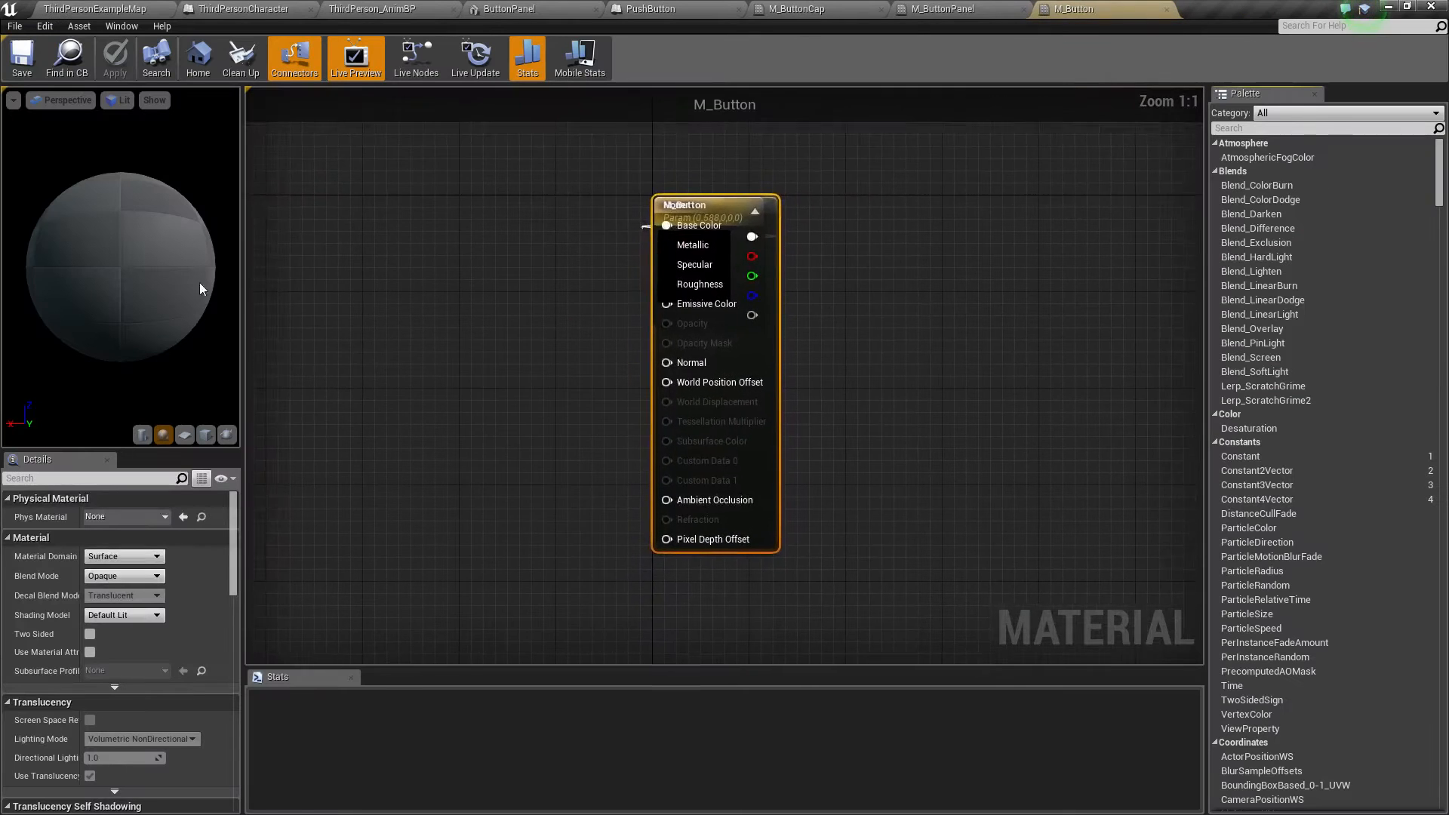
pyautogui.moveTo(709, 207); pyautogui.dragTo(890, 219)
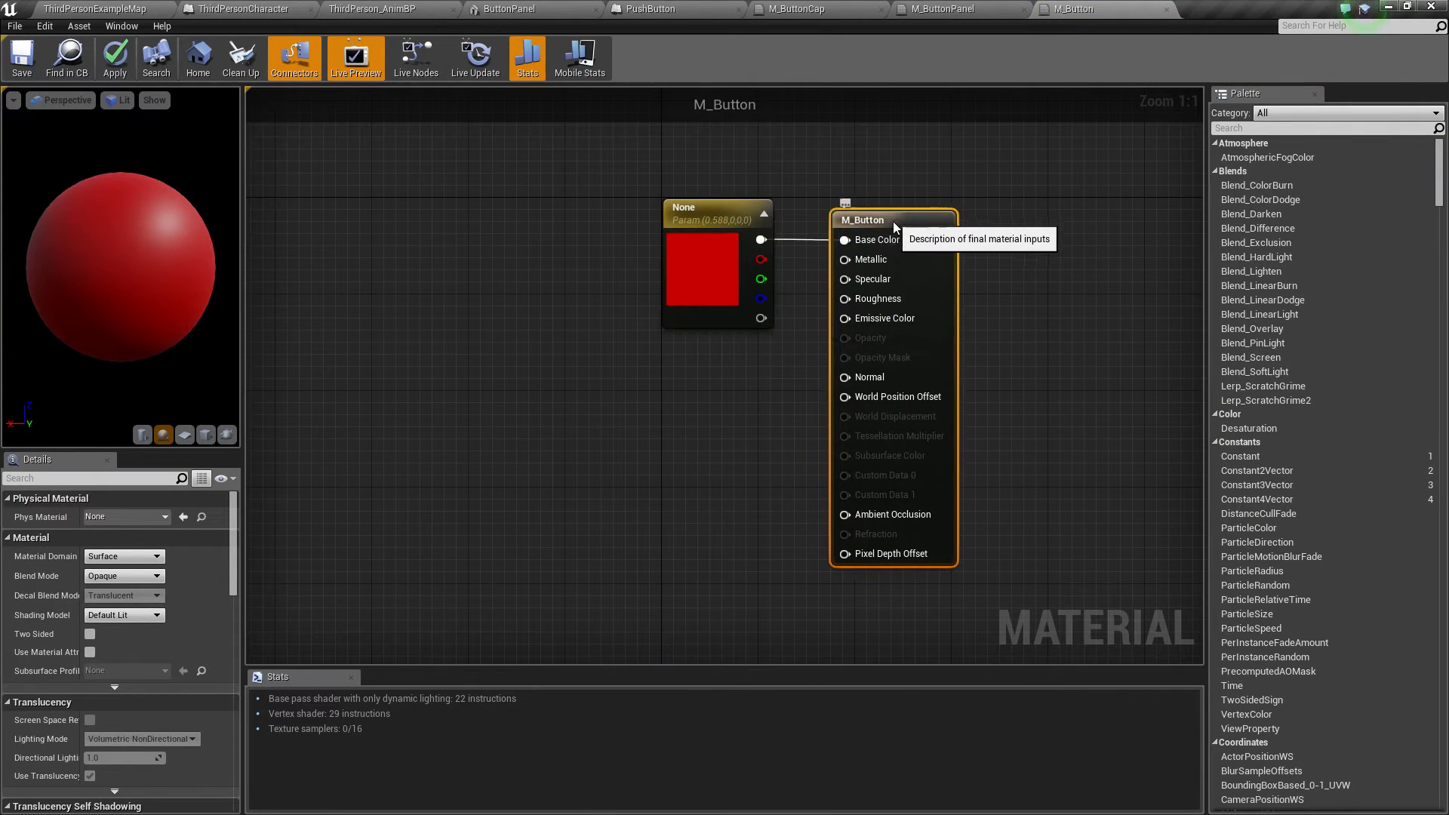
pyautogui.click(23, 61)
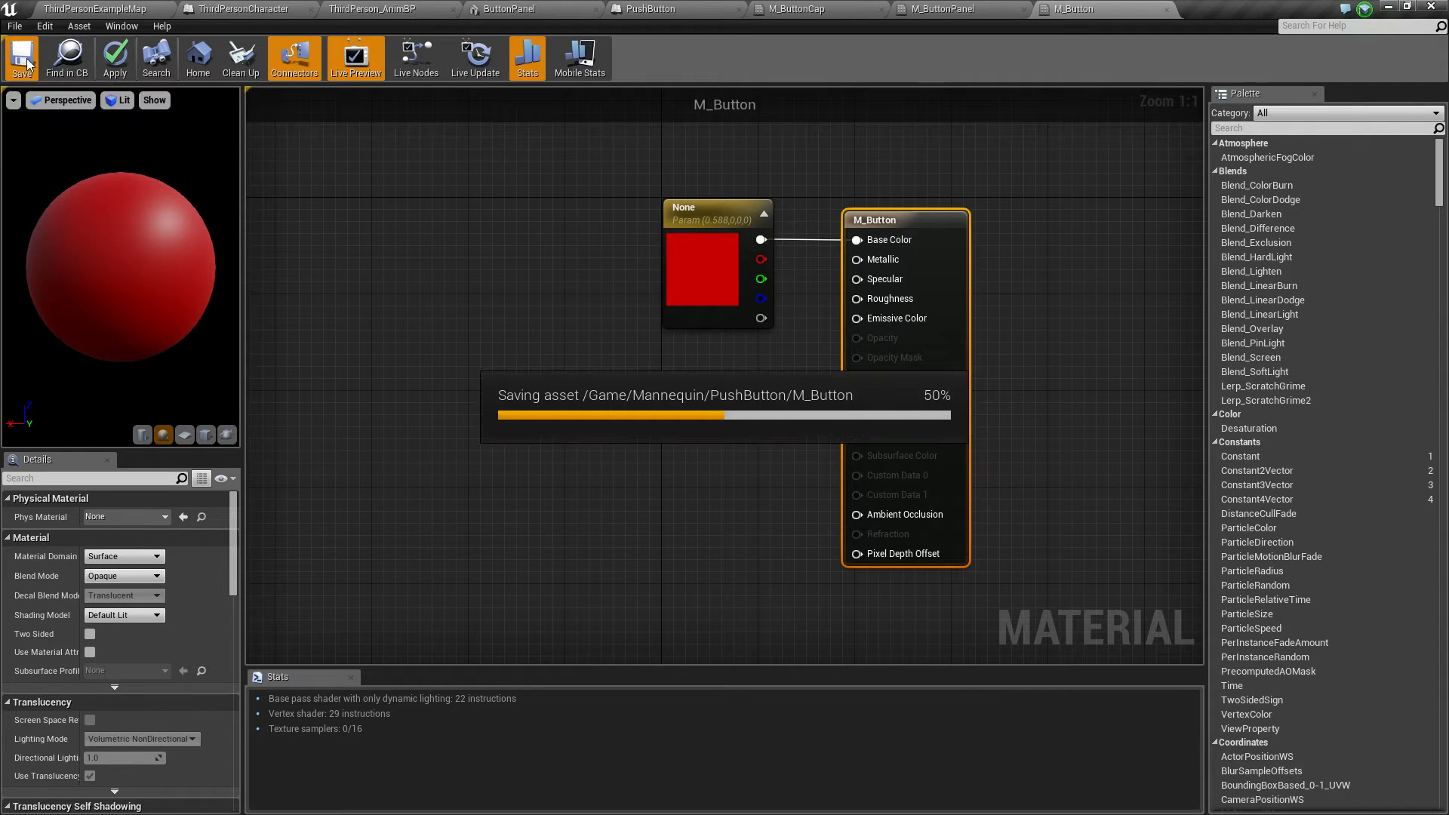
pyautogui.click(109, 10)
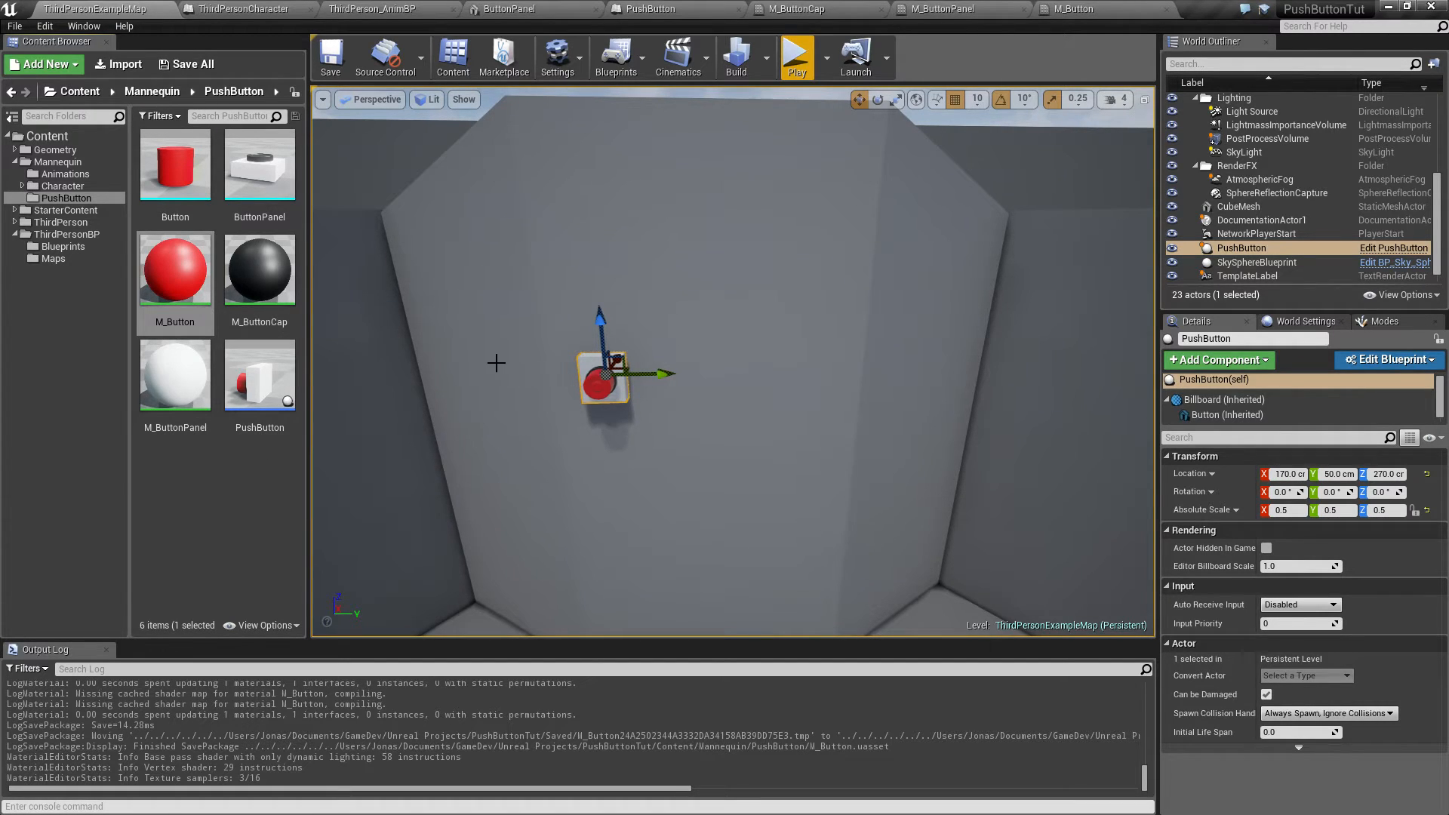
# Step: Duplicate the placed push button and move the copy sideways along the wall to Y 120
pyautogui.press('s')
pyautogui.moveTo(614, 348)
pyautogui.mouseDown(button='right')
pyautogui.moveTo(614, 376)
pyautogui.moveTo(566, 376)
pyautogui.moveTo(618, 332)
pyautogui.moveTo(620, 351)
pyautogui.mouseUp(button='right')
pyautogui.press('q')
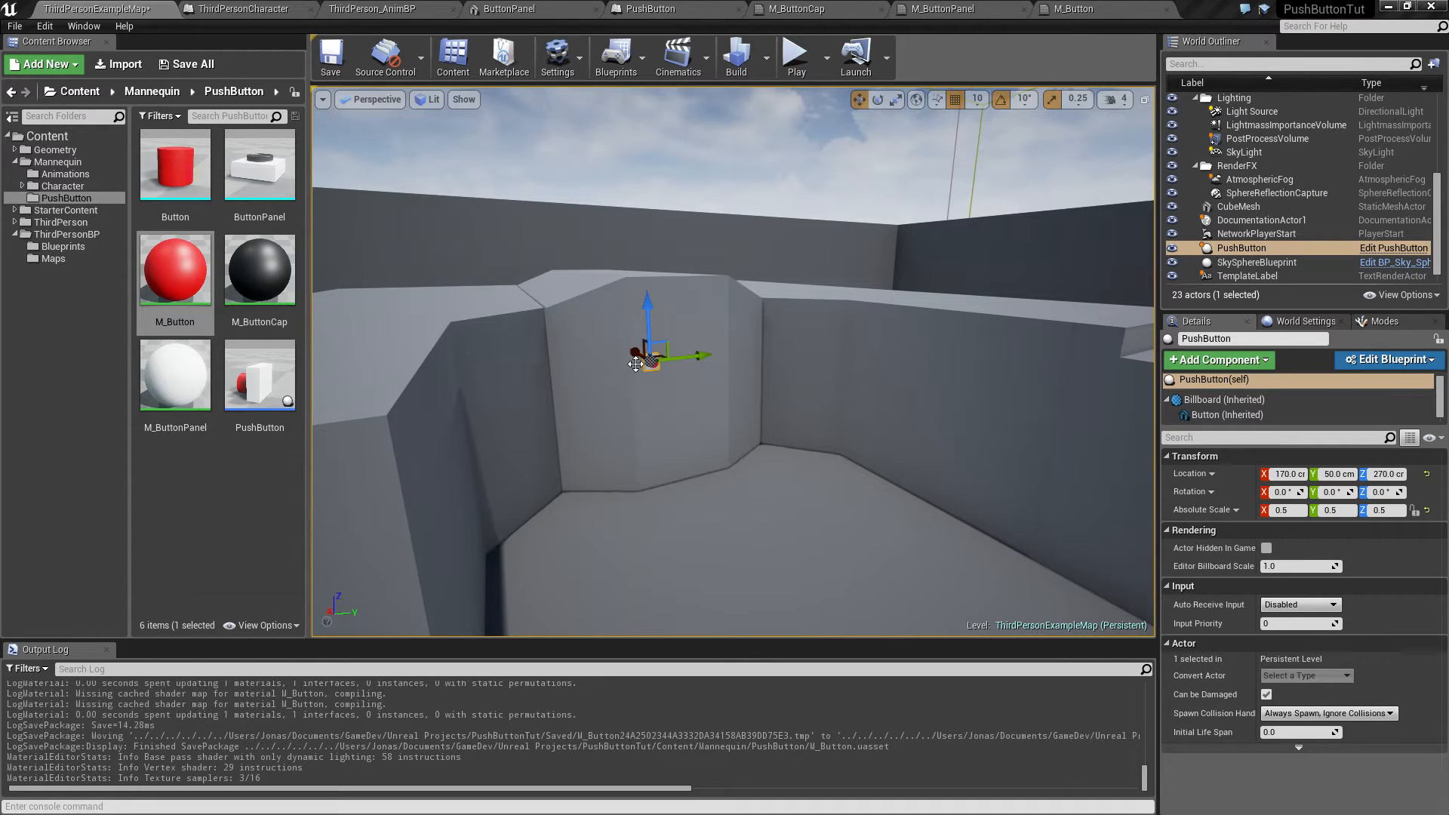
pyautogui.press('d')
pyautogui.moveTo(649, 364); pyautogui.dragTo(614, 326, button='right')
pyautogui.press('w')
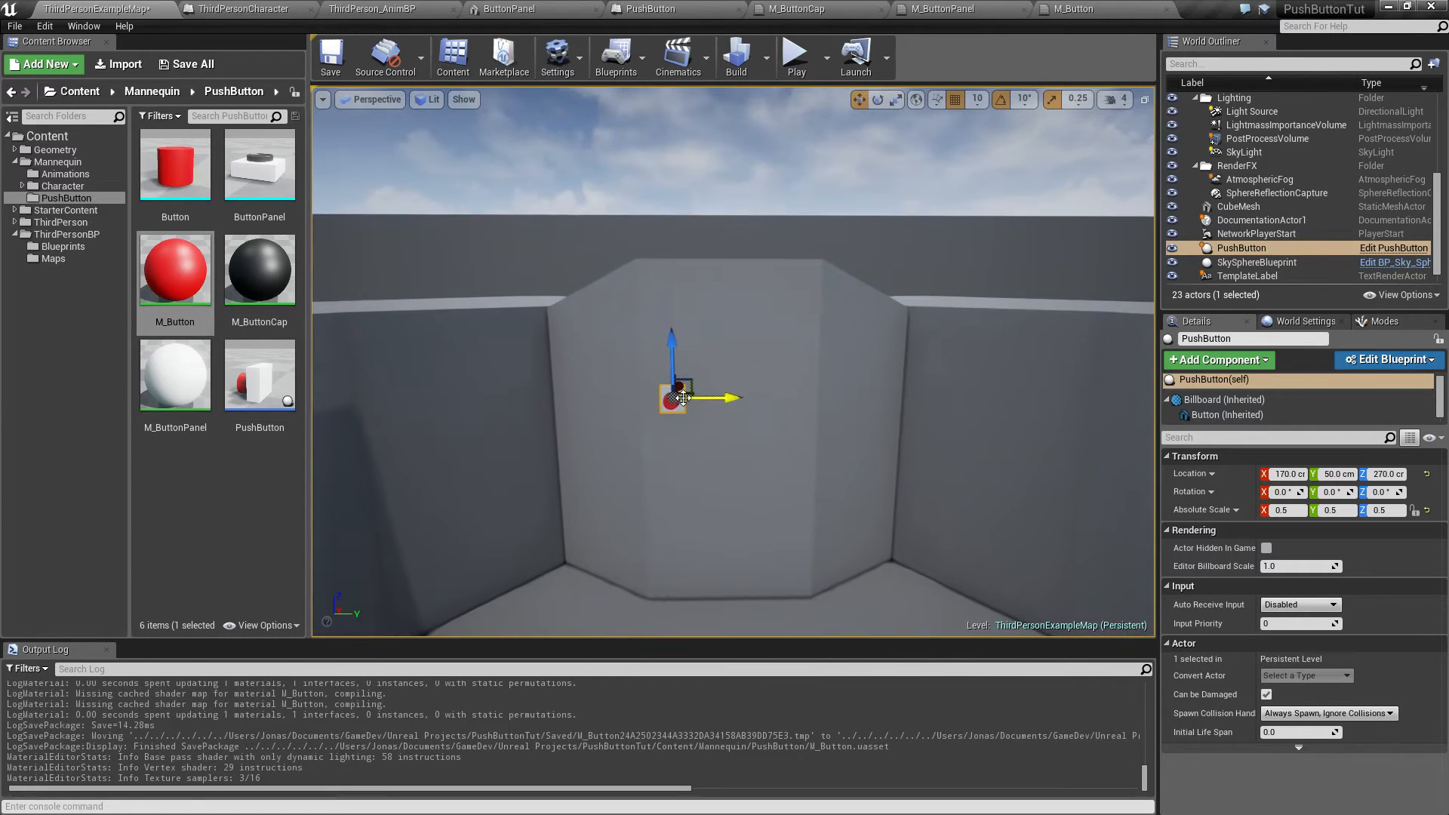
pyautogui.click(677, 401)
pyautogui.hotkey('ctrl', 'c')
pyautogui.hotkey('ctrl', 'v')
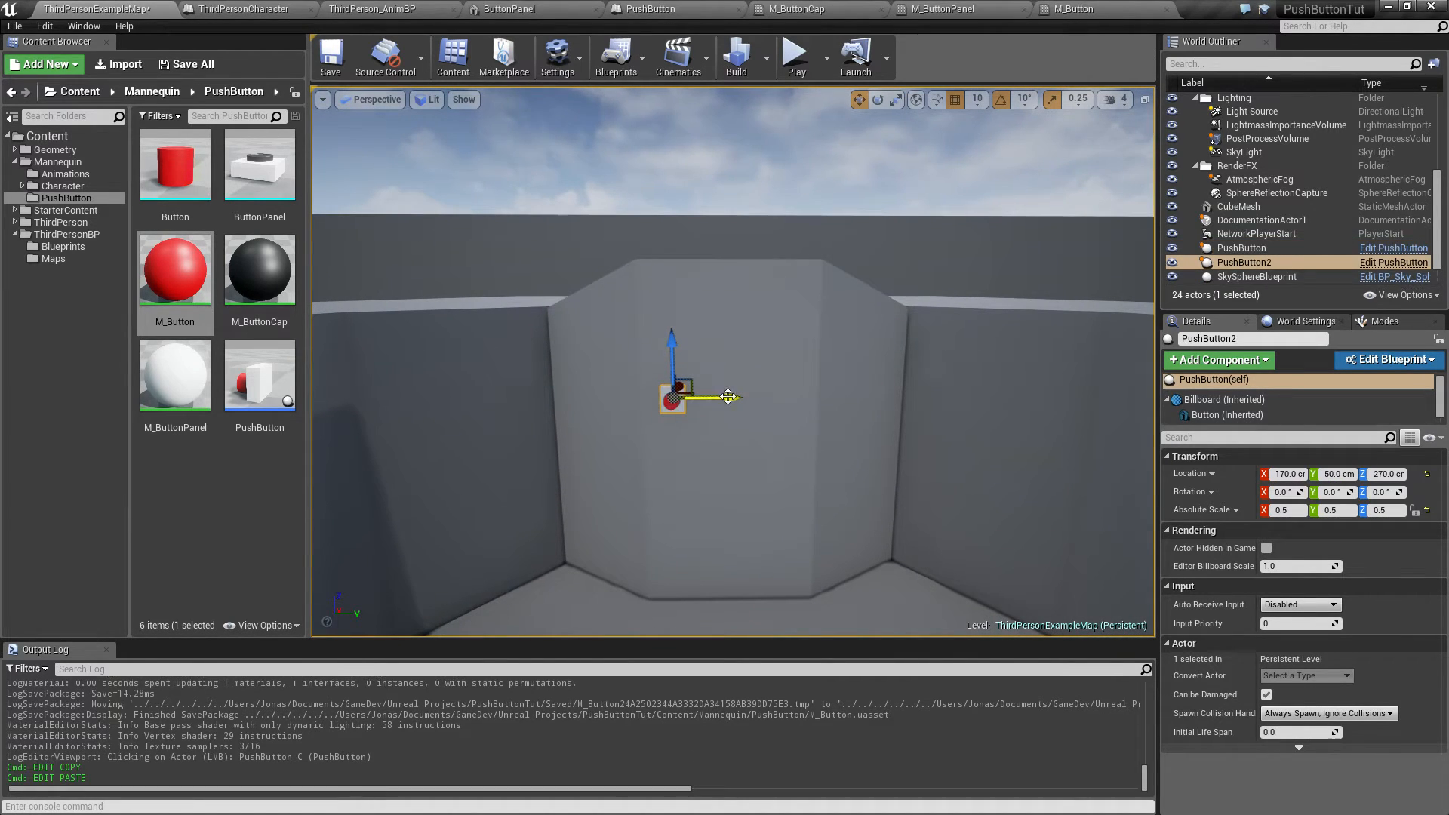
pyautogui.moveTo(725, 399); pyautogui.dragTo(857, 408)
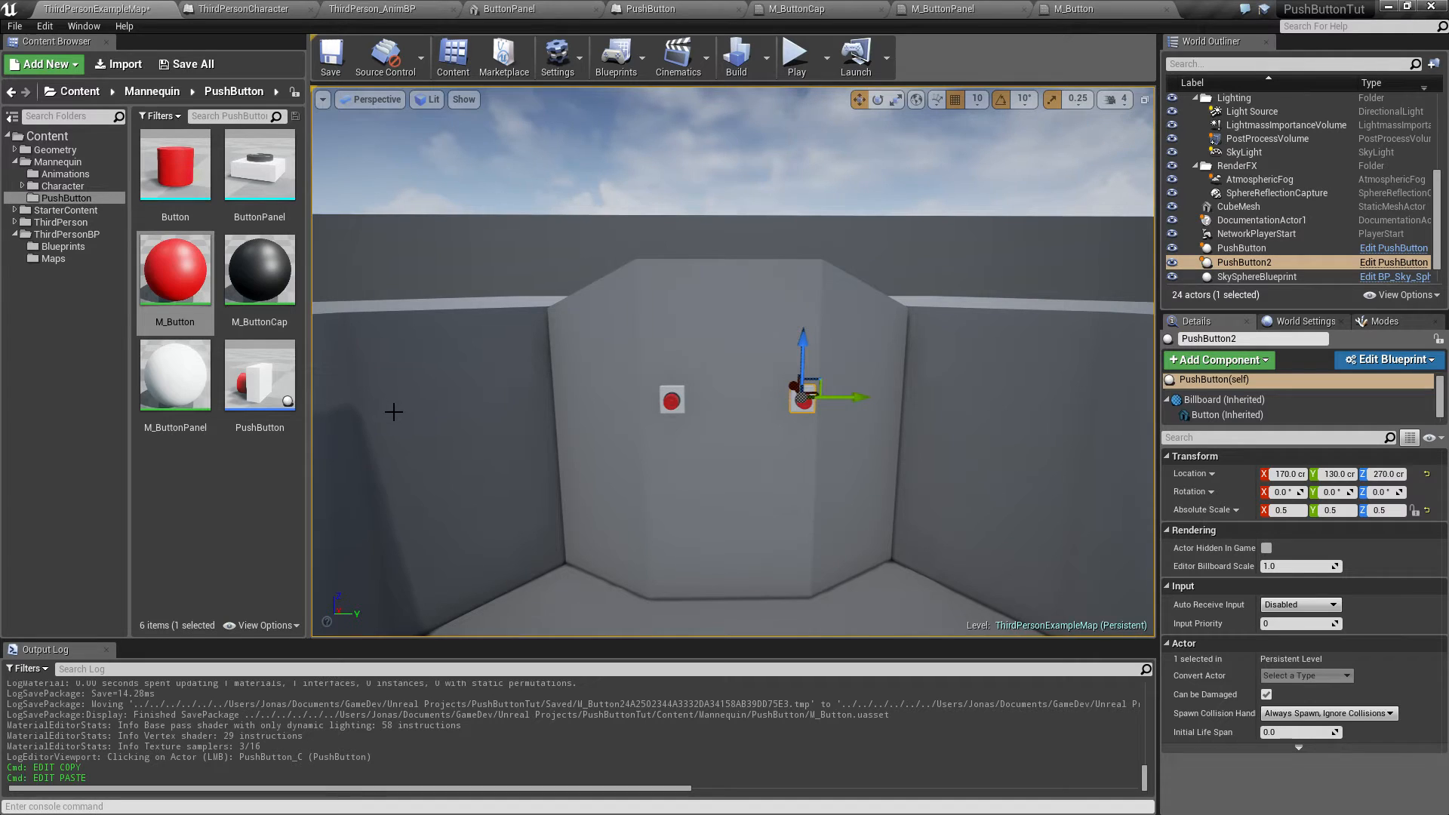
pyautogui.moveTo(854, 398); pyautogui.dragTo(837, 398)
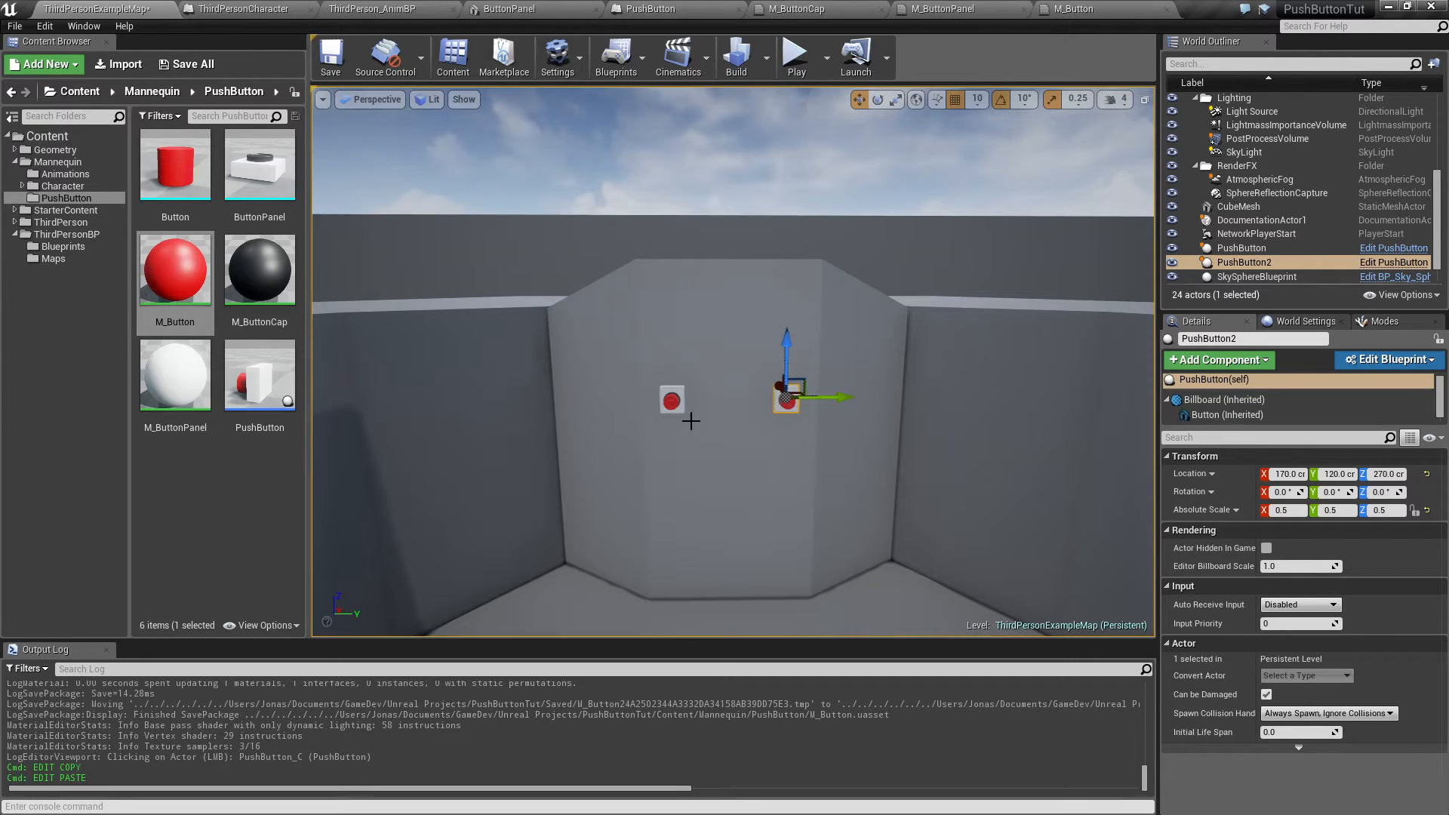
pyautogui.press('s')
pyautogui.moveTo(673, 433); pyautogui.dragTo(618, 456, button='right')
pyautogui.press('q')
pyautogui.press('e')
pyautogui.press('w')
pyautogui.press('a')
pyautogui.press('d')
pyautogui.press('s')
pyautogui.press('d')
pyautogui.press('a')
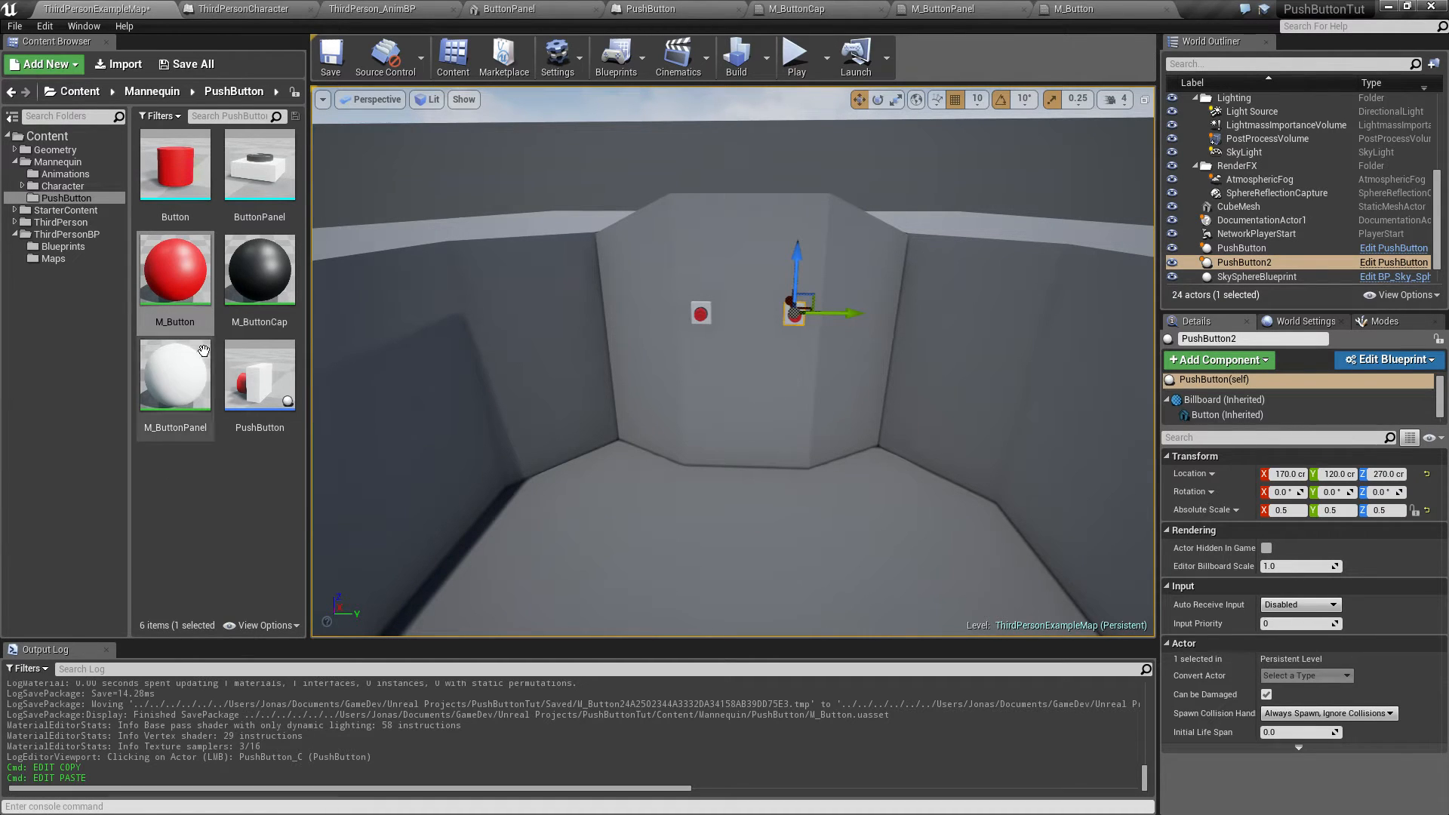
# Step: Create a new Actor blueprint class named Interactable in the PushButton folder and open it
pyautogui.click(184, 487)
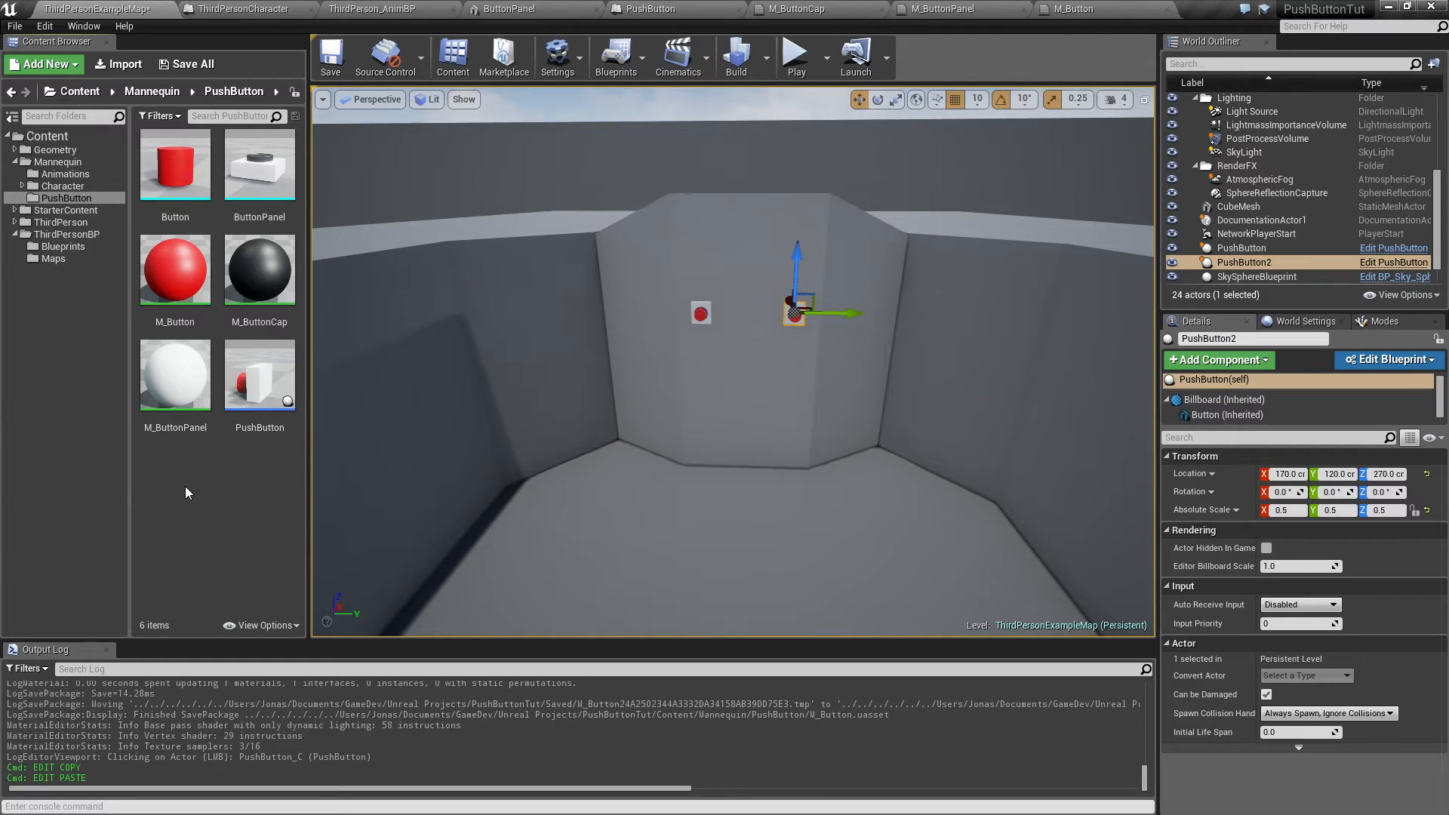
pyautogui.click(279, 389)
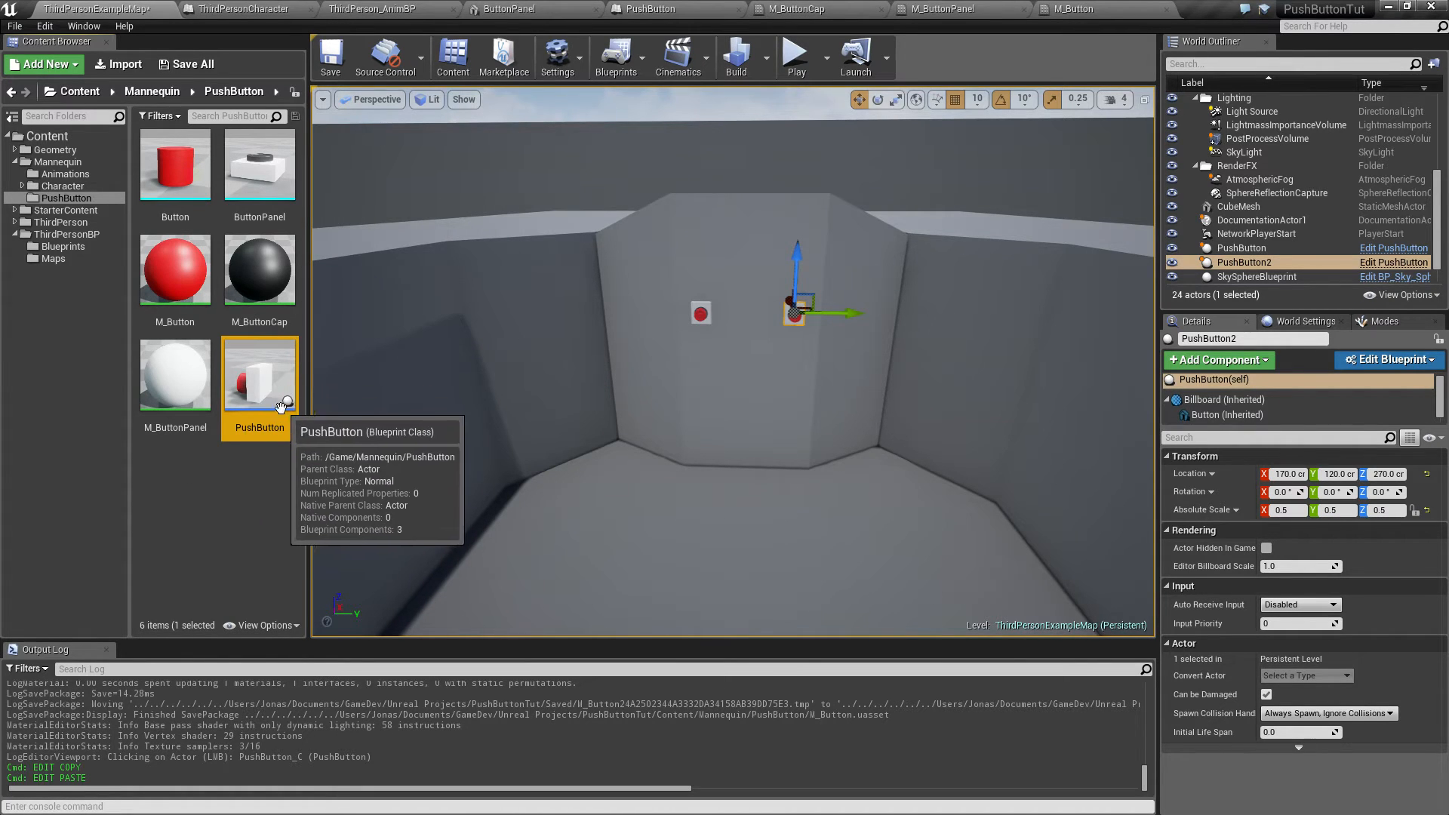
pyautogui.rightClick(168, 505)
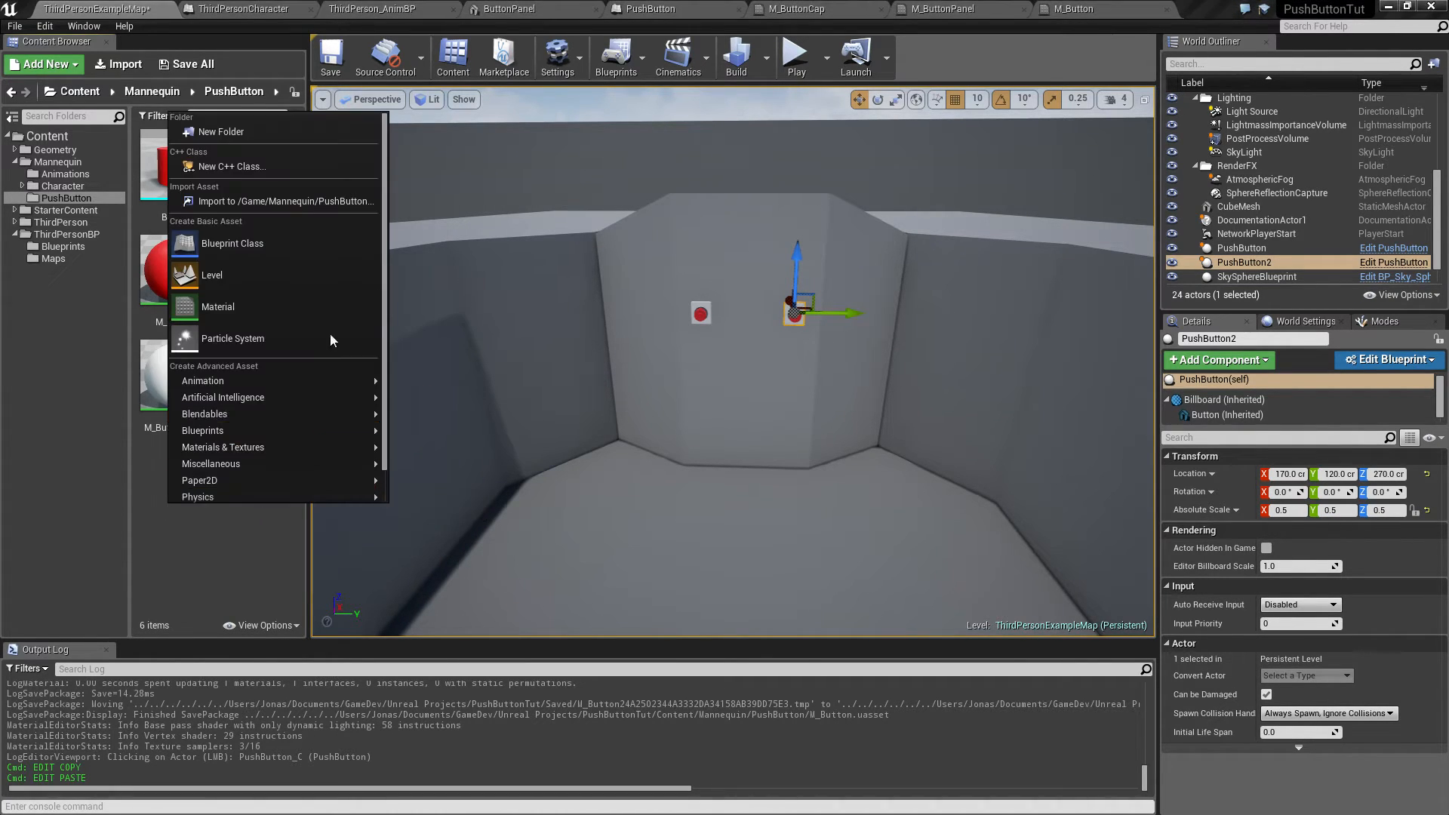
pyautogui.click(252, 243)
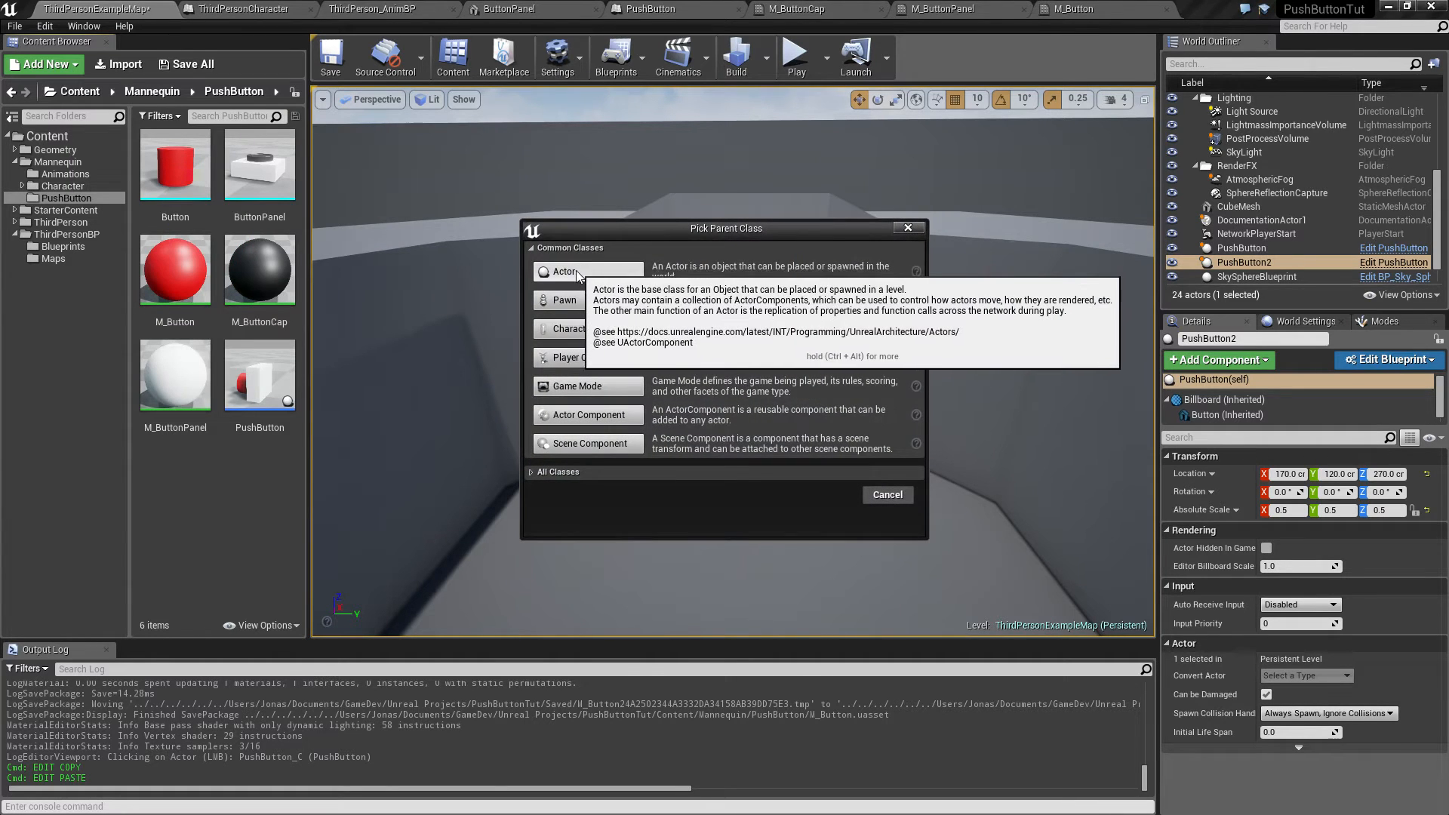
pyautogui.click(583, 271)
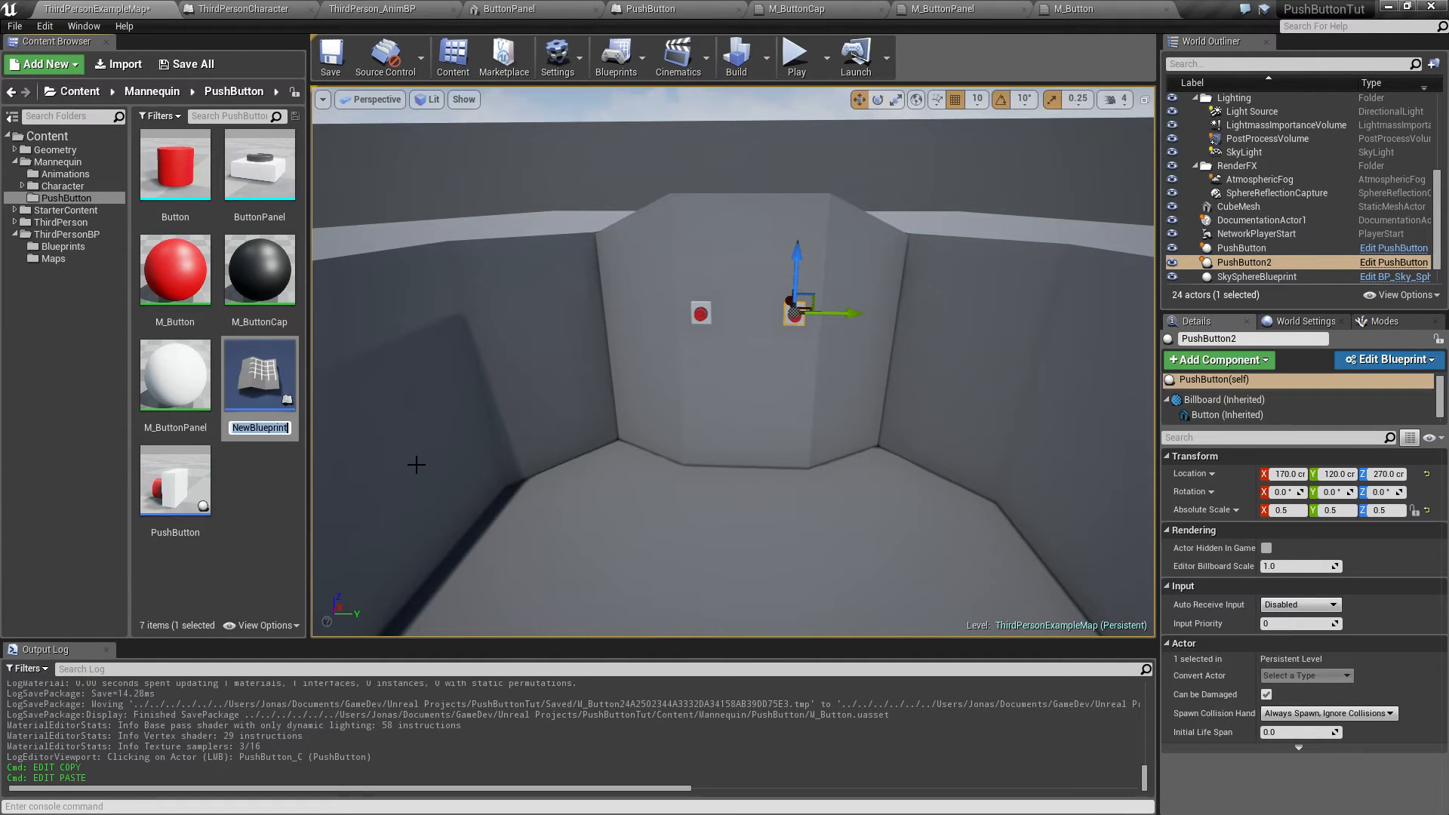
pyautogui.press('BackSpace')
pyautogui.write('Interactable')
pyautogui.press('Return')
pyautogui.doubleClick(201, 273)
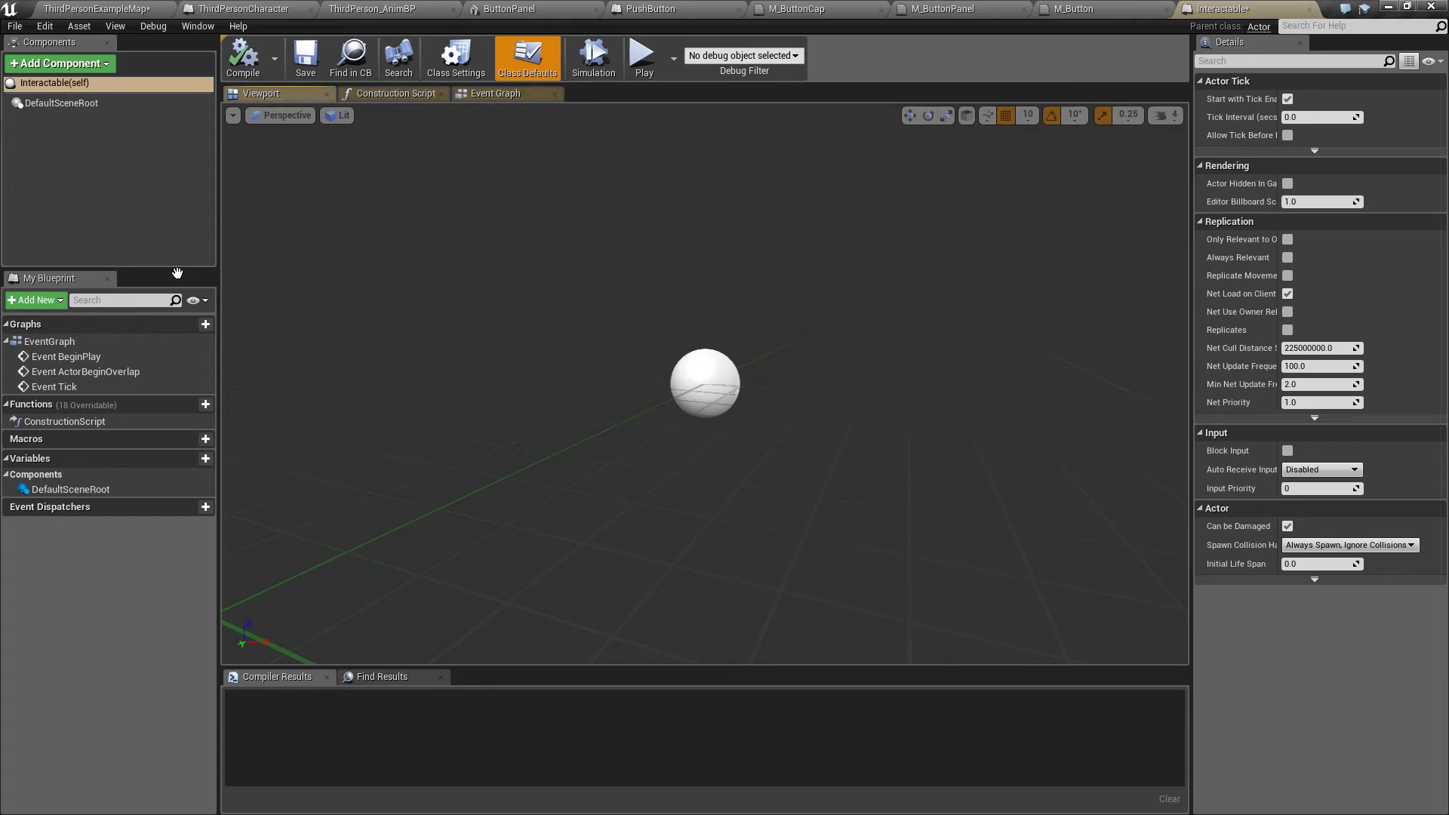
# Step: Add a Billboard component, hide it, and make it the blueprint's root component
pyautogui.click(69, 63)
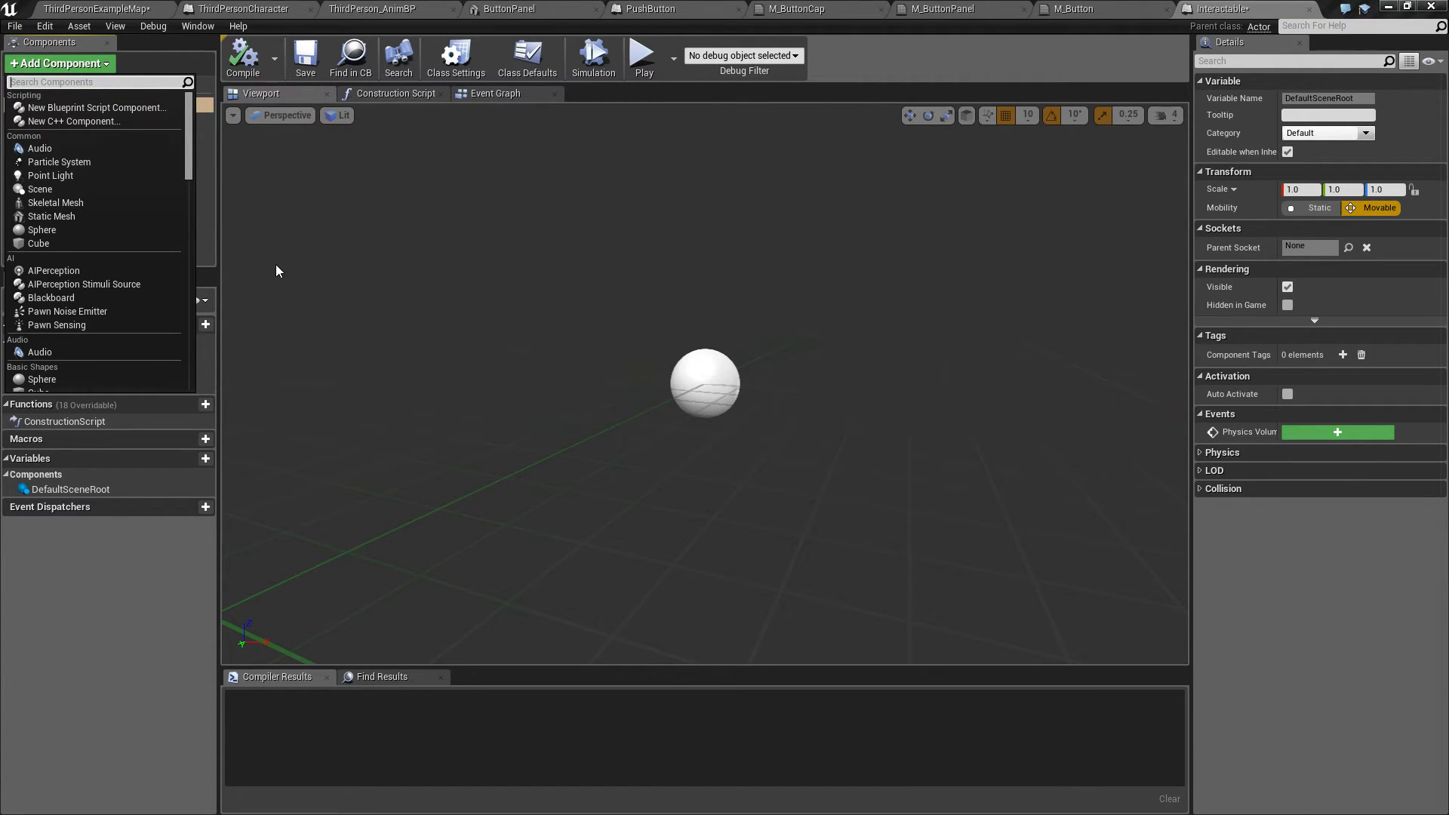
pyautogui.scroll(-3, 83, 271)
pyautogui.scroll(-12, 91, 332)
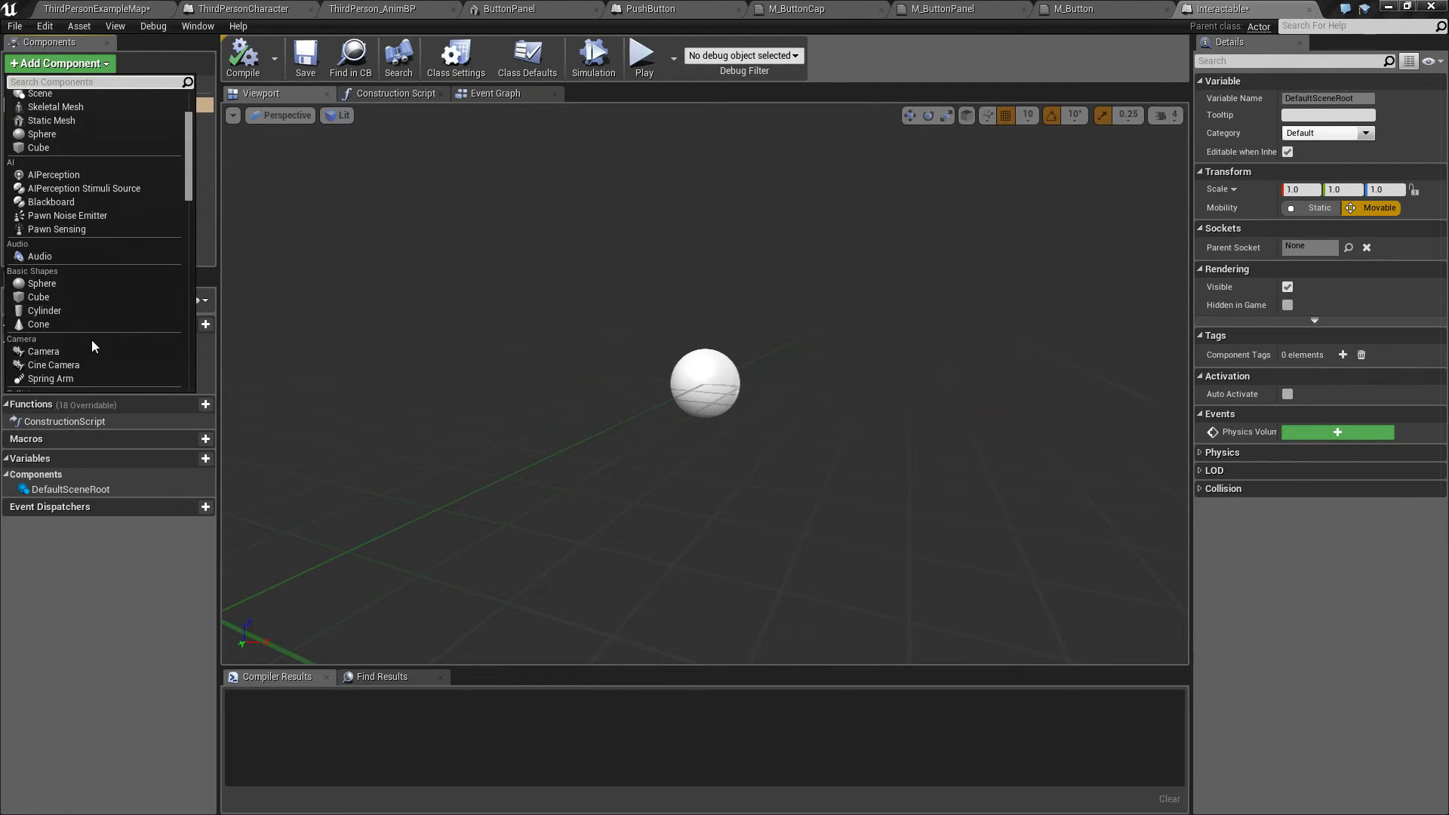
pyautogui.scroll(-7, 89, 344)
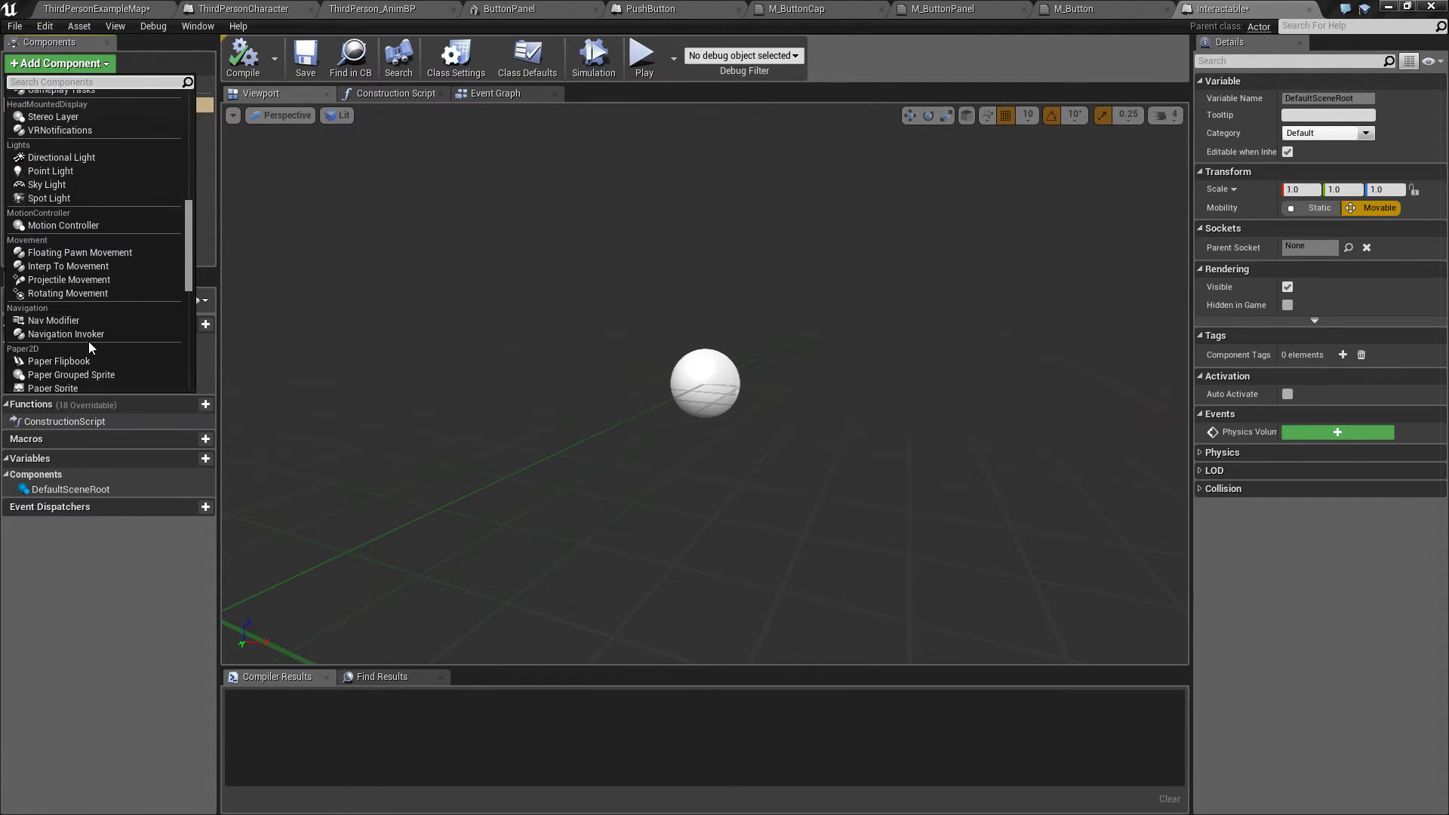
pyautogui.scroll(-3, 84, 355)
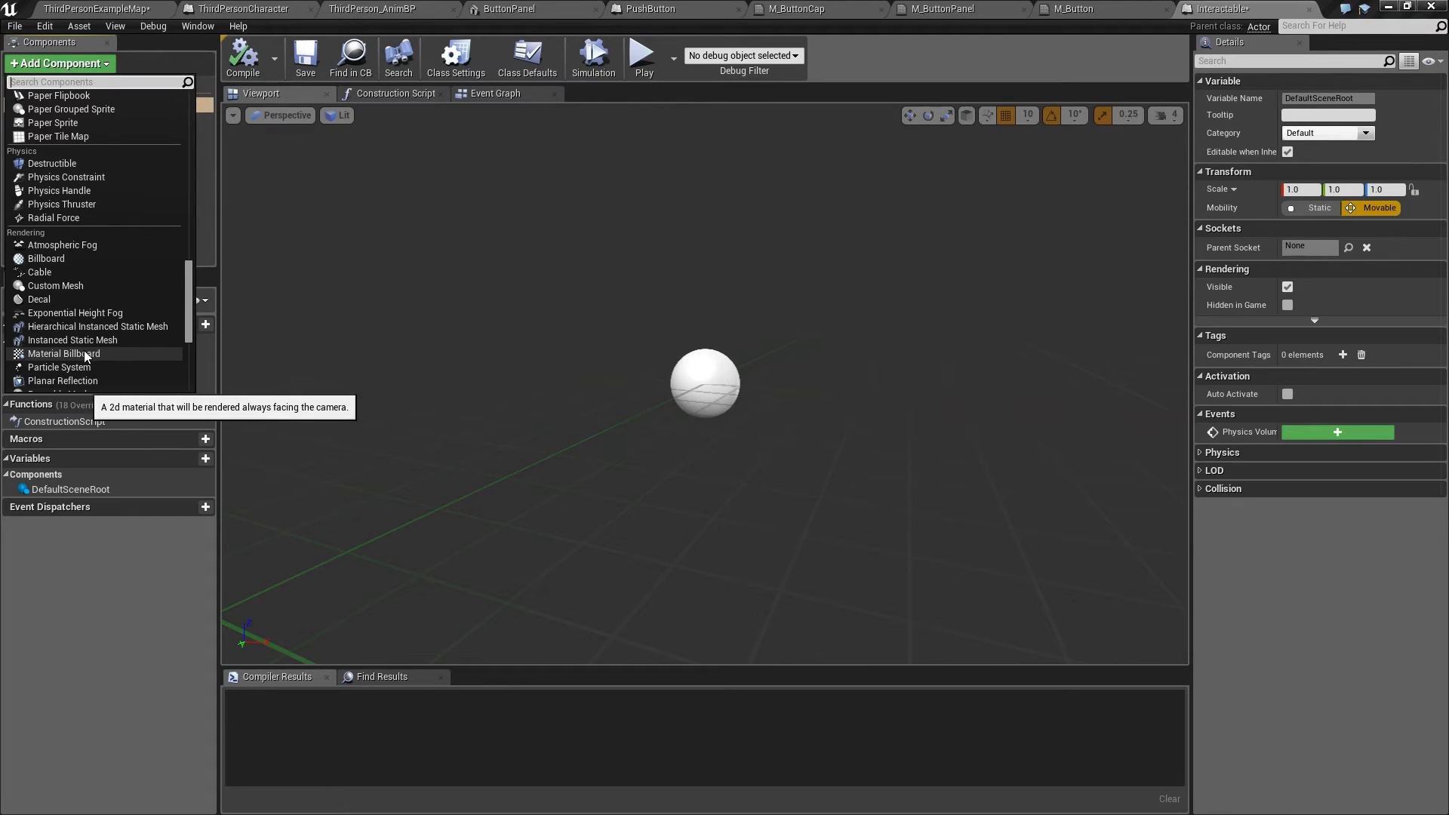
pyautogui.click(56, 261)
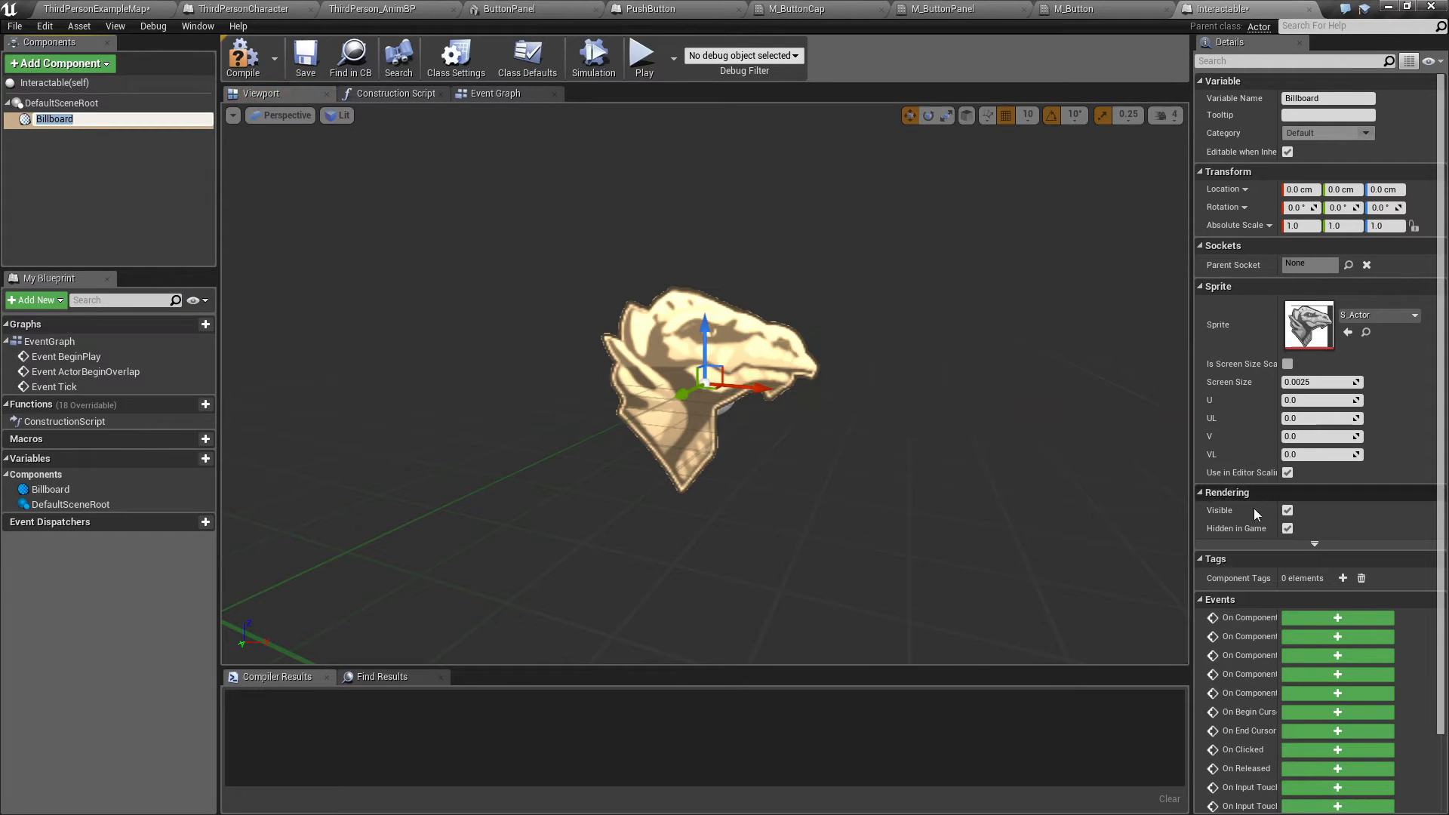
pyautogui.click(1287, 510)
pyautogui.moveTo(43, 119); pyautogui.dragTo(34, 103)
pyautogui.click(71, 174)
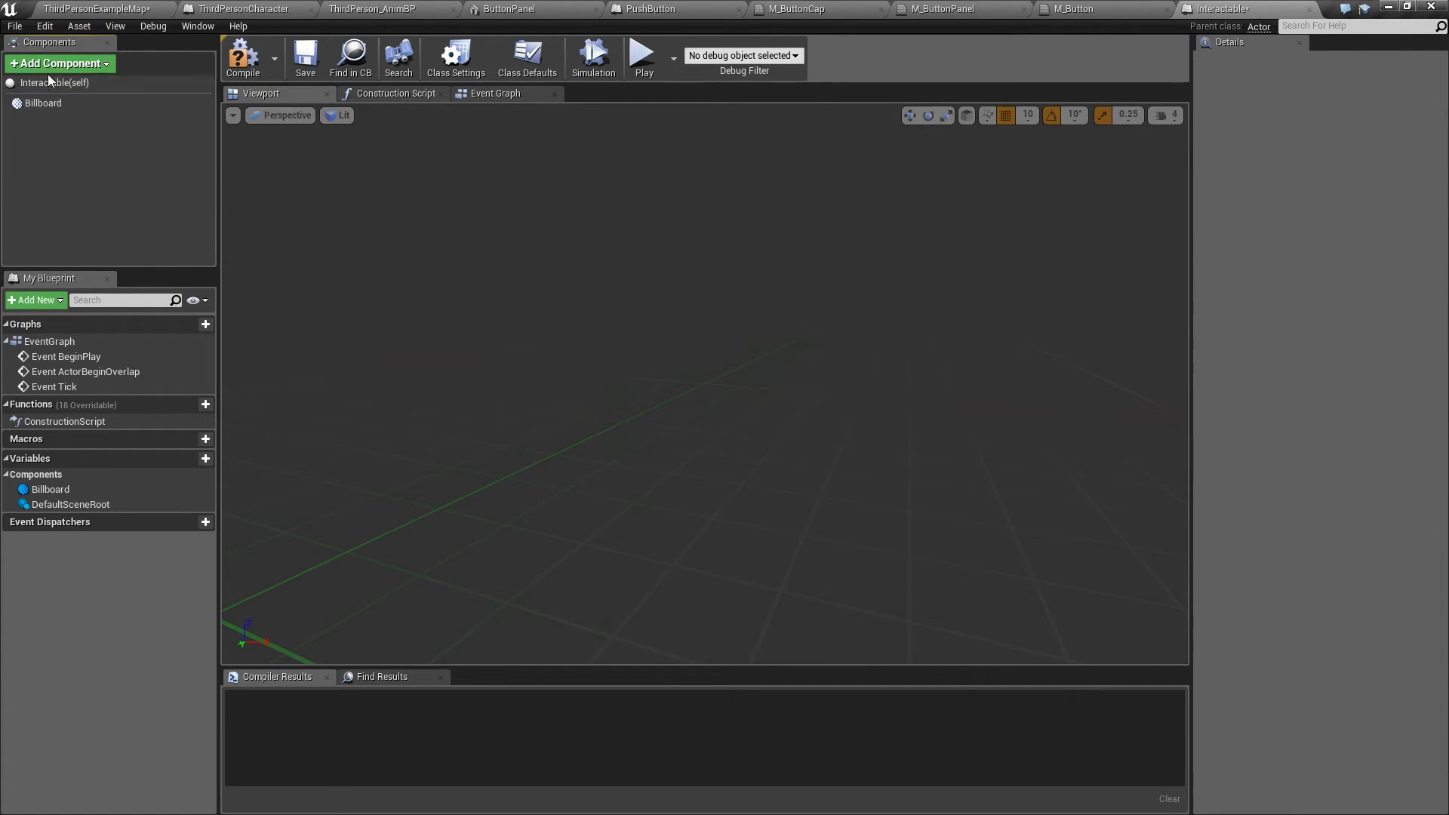
# Step: Add a Sphere Collision component and name it CollisionSphere
pyautogui.click(107, 65)
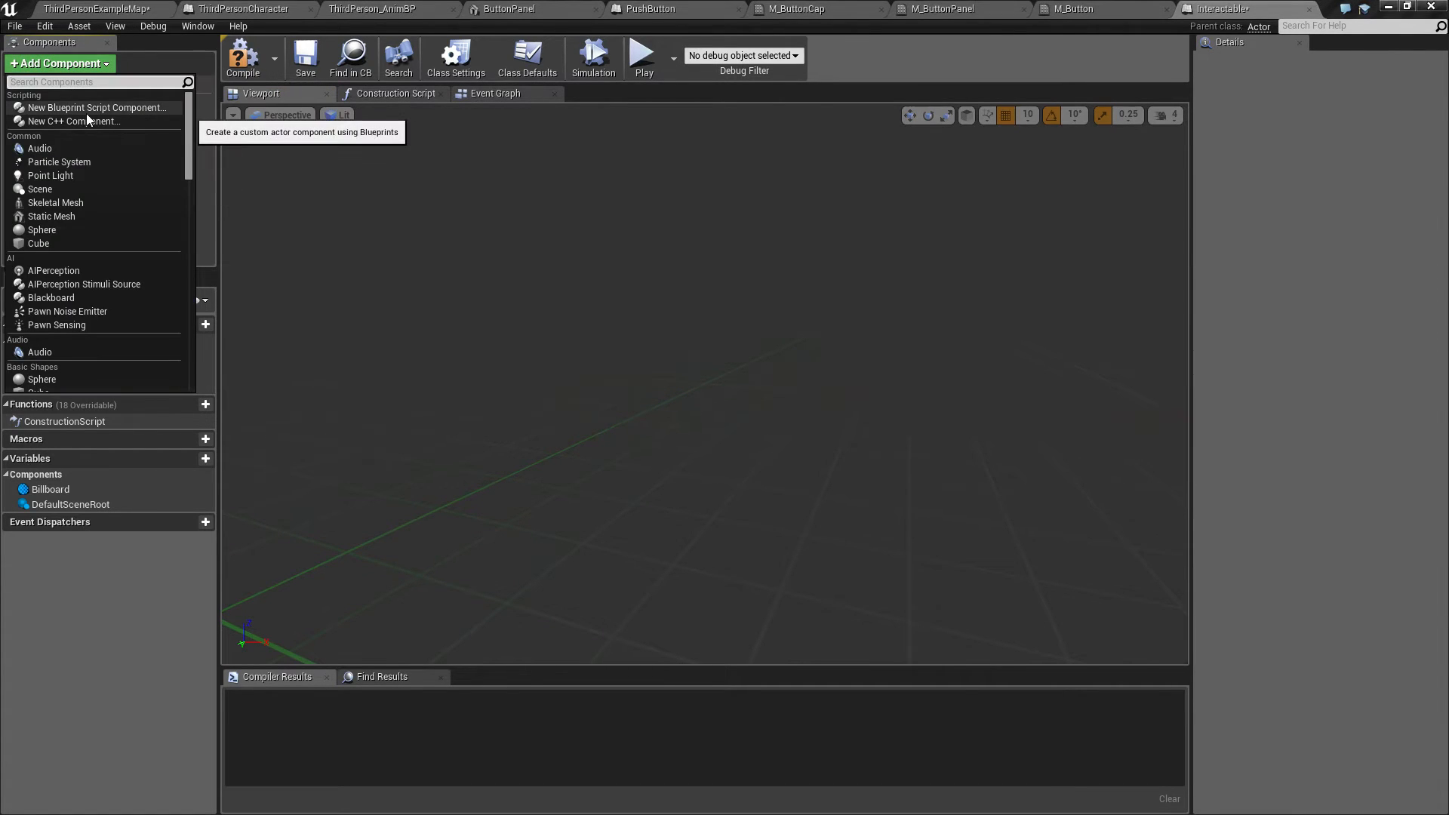
pyautogui.write('coll')
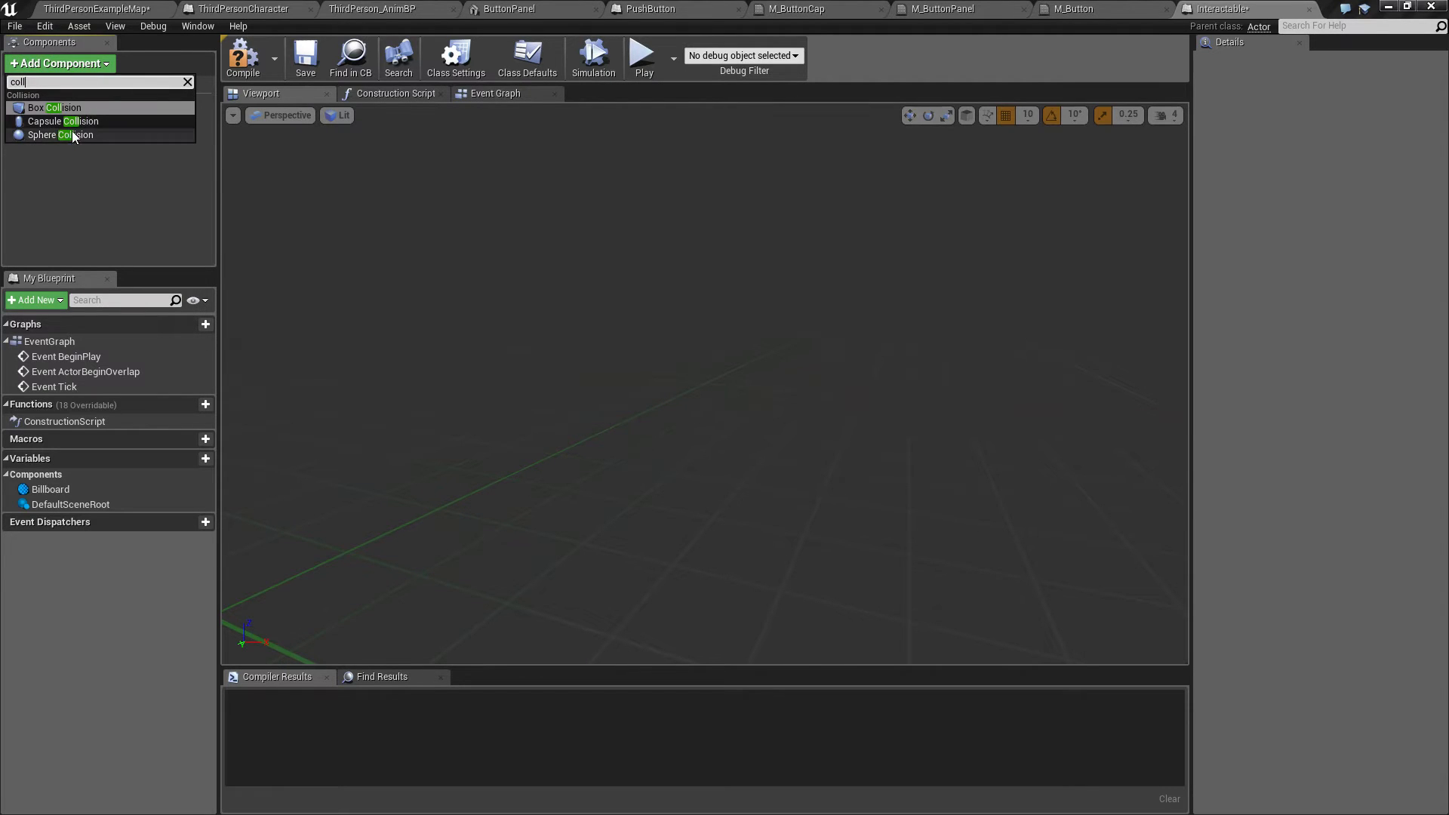
pyautogui.click(58, 136)
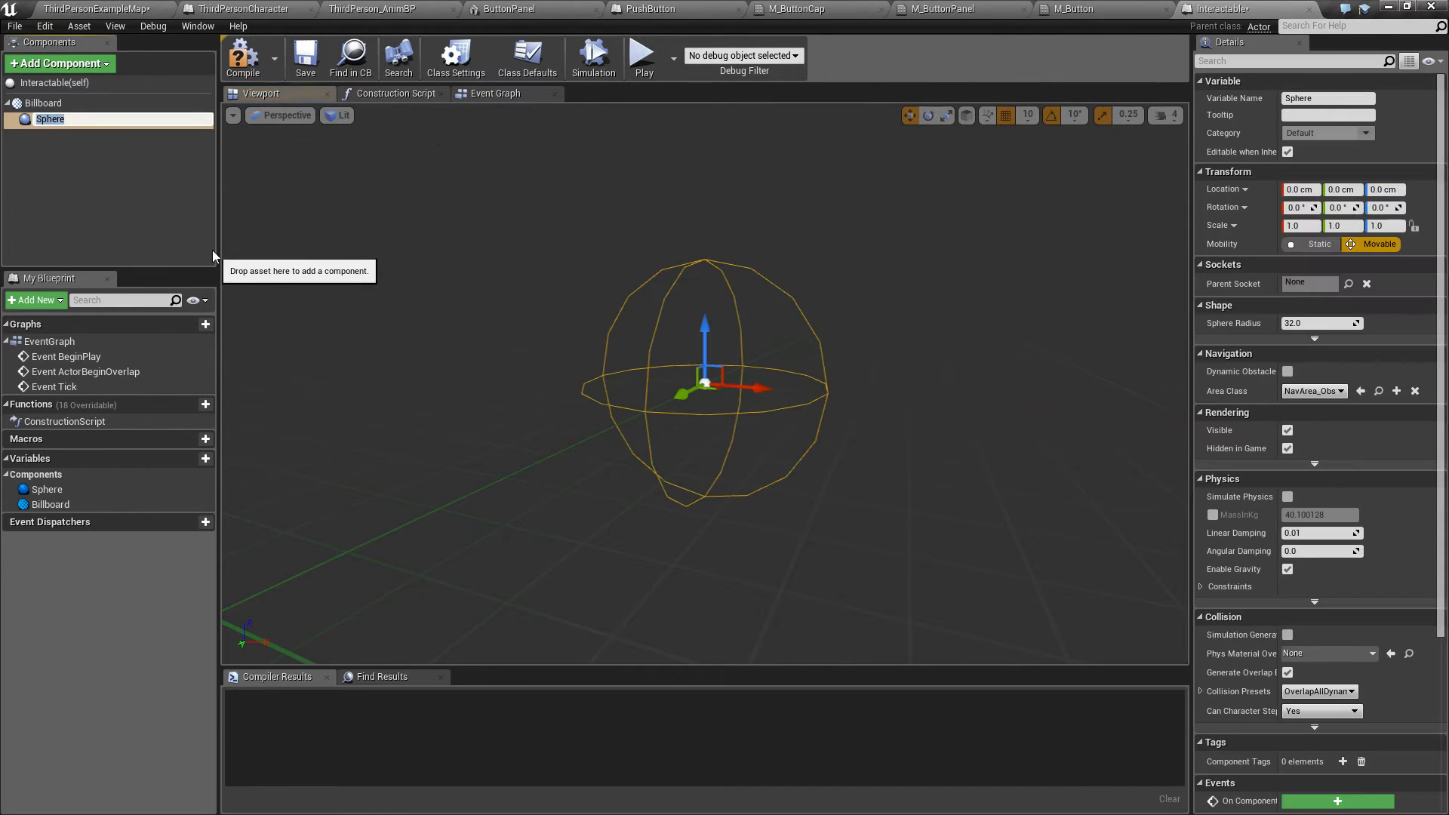
pyautogui.write('C')
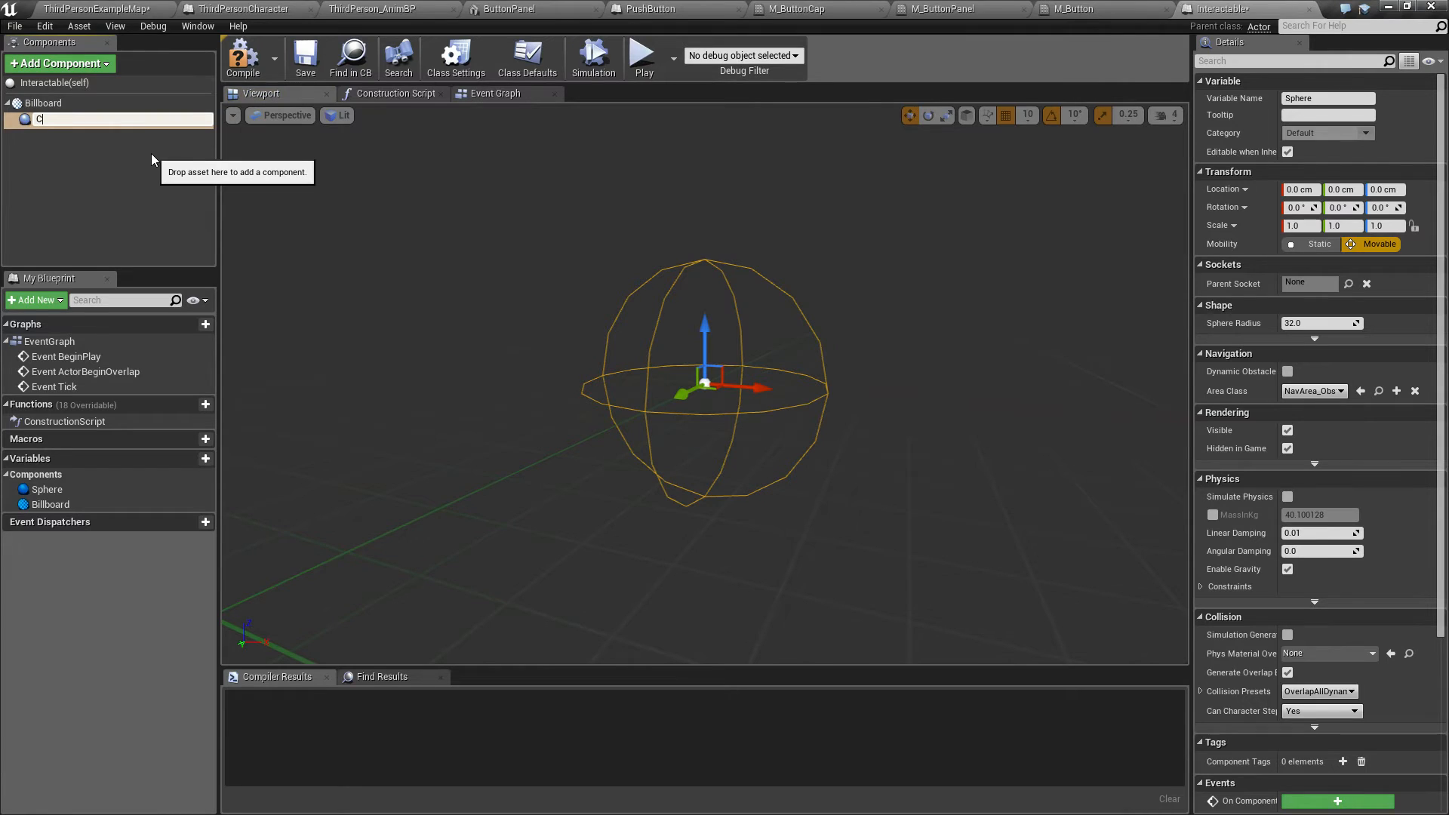
pyautogui.write('ollisionSphere')
pyautogui.press('Return')
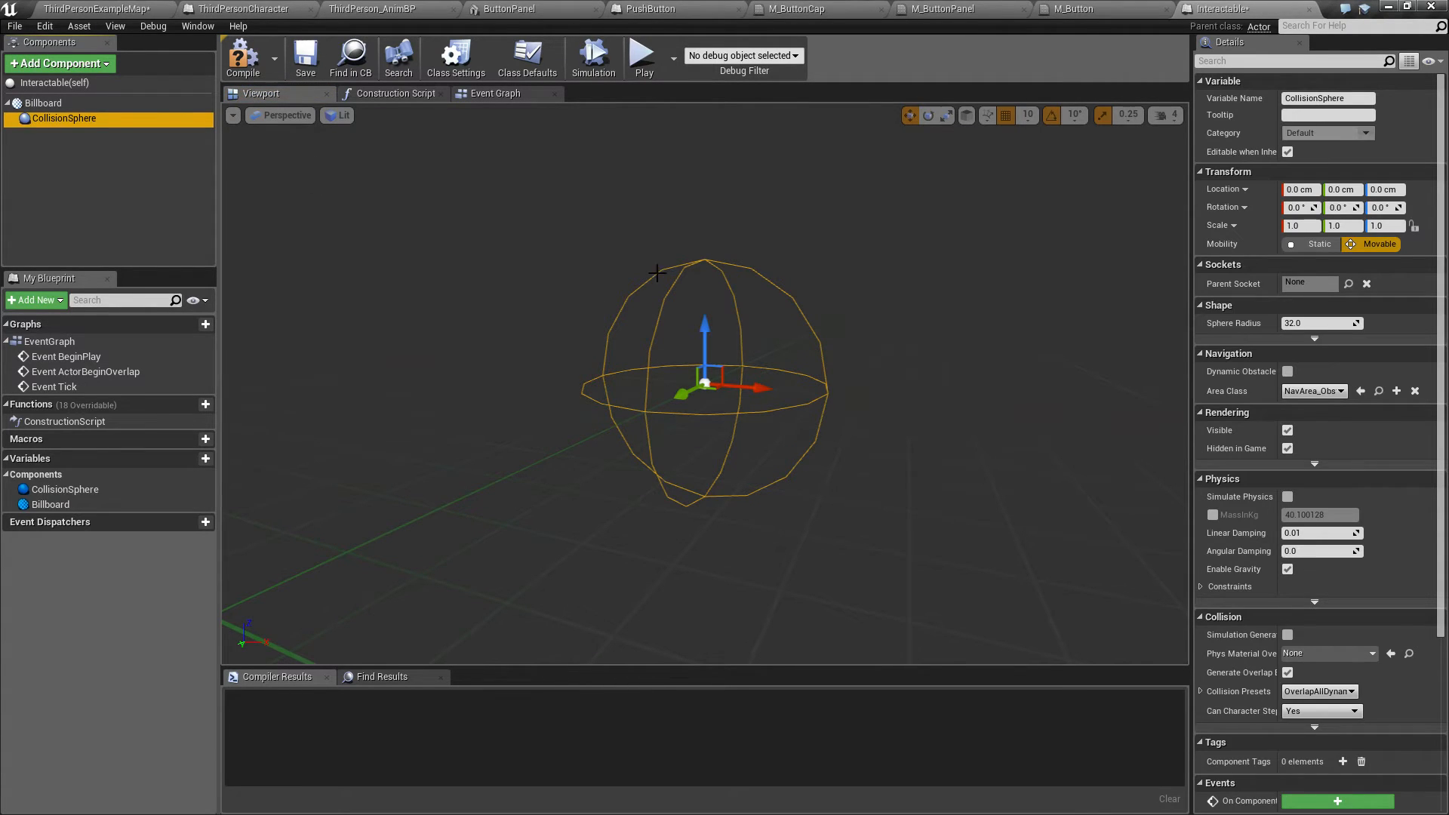
# Step: Place an Interactable actor in the level at the first push button's position on the wall
pyautogui.click(92, 11)
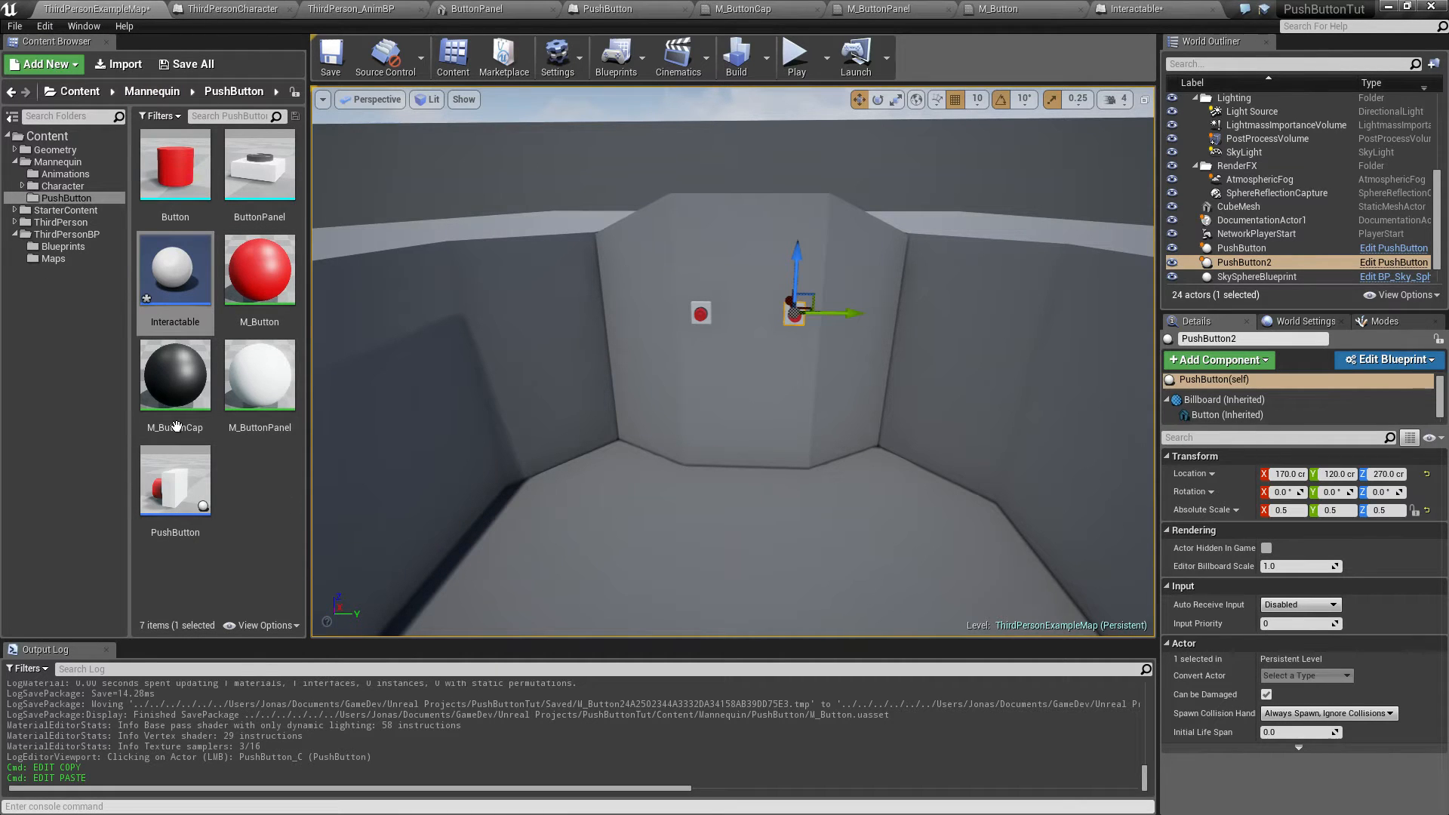
pyautogui.moveTo(170, 271); pyautogui.dragTo(724, 408)
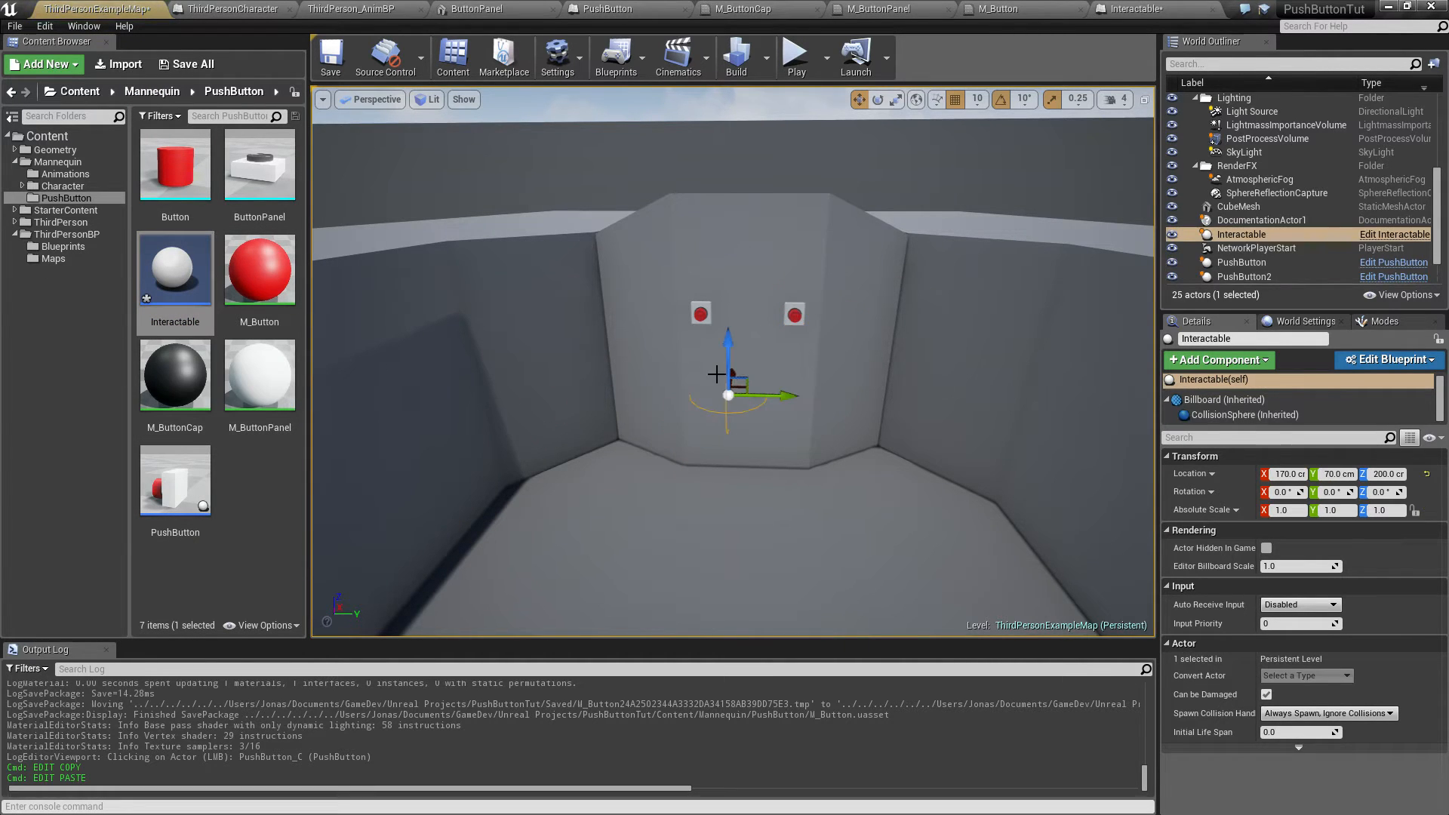
pyautogui.moveTo(729, 298); pyautogui.dragTo(728, 251)
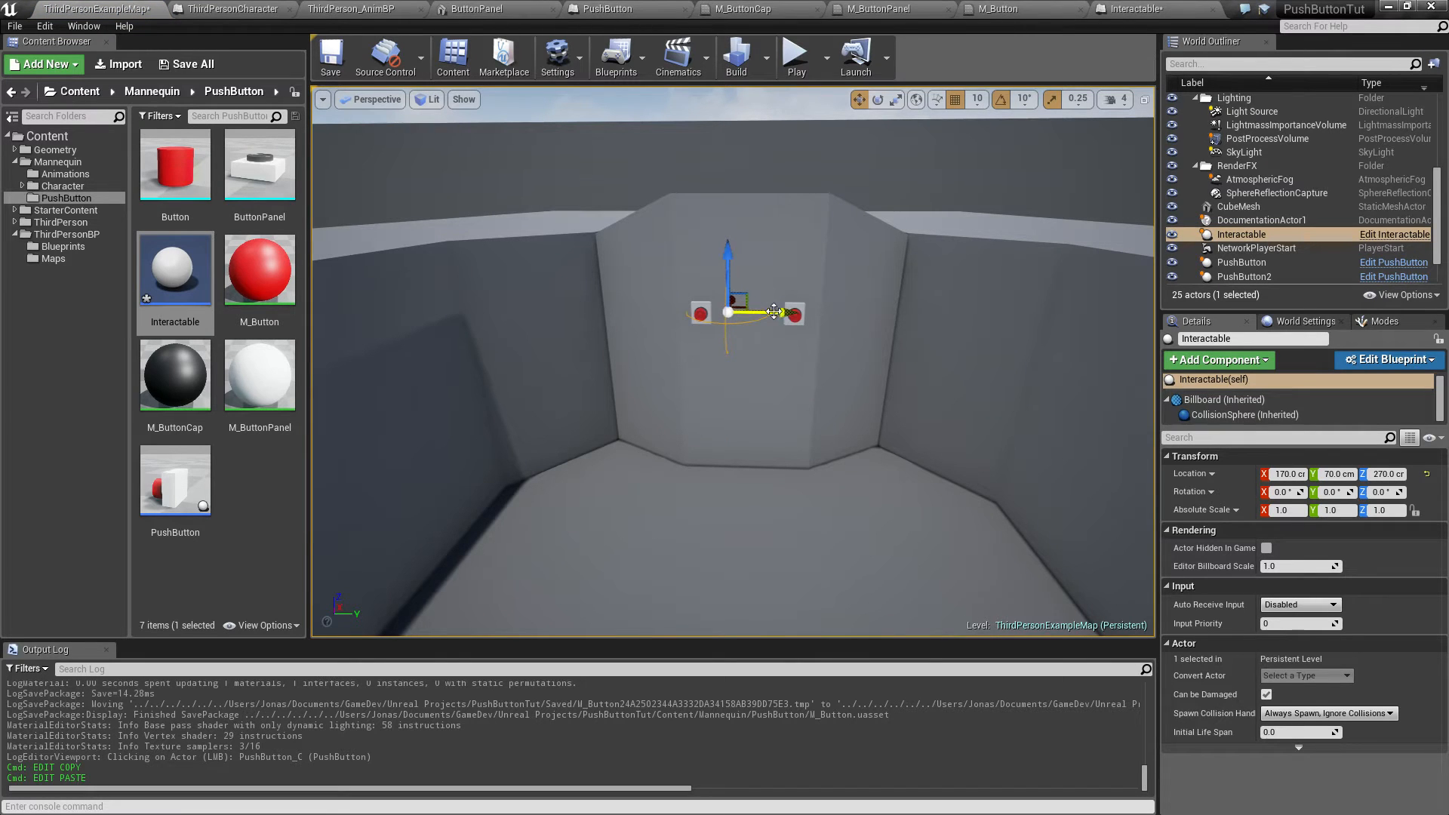
pyautogui.moveTo(778, 314); pyautogui.dragTo(755, 312)
pyautogui.press('w')
pyautogui.moveTo(740, 362); pyautogui.dragTo(710, 331, button='right')
pyautogui.press('s')
pyautogui.press('a')
pyautogui.press('w')
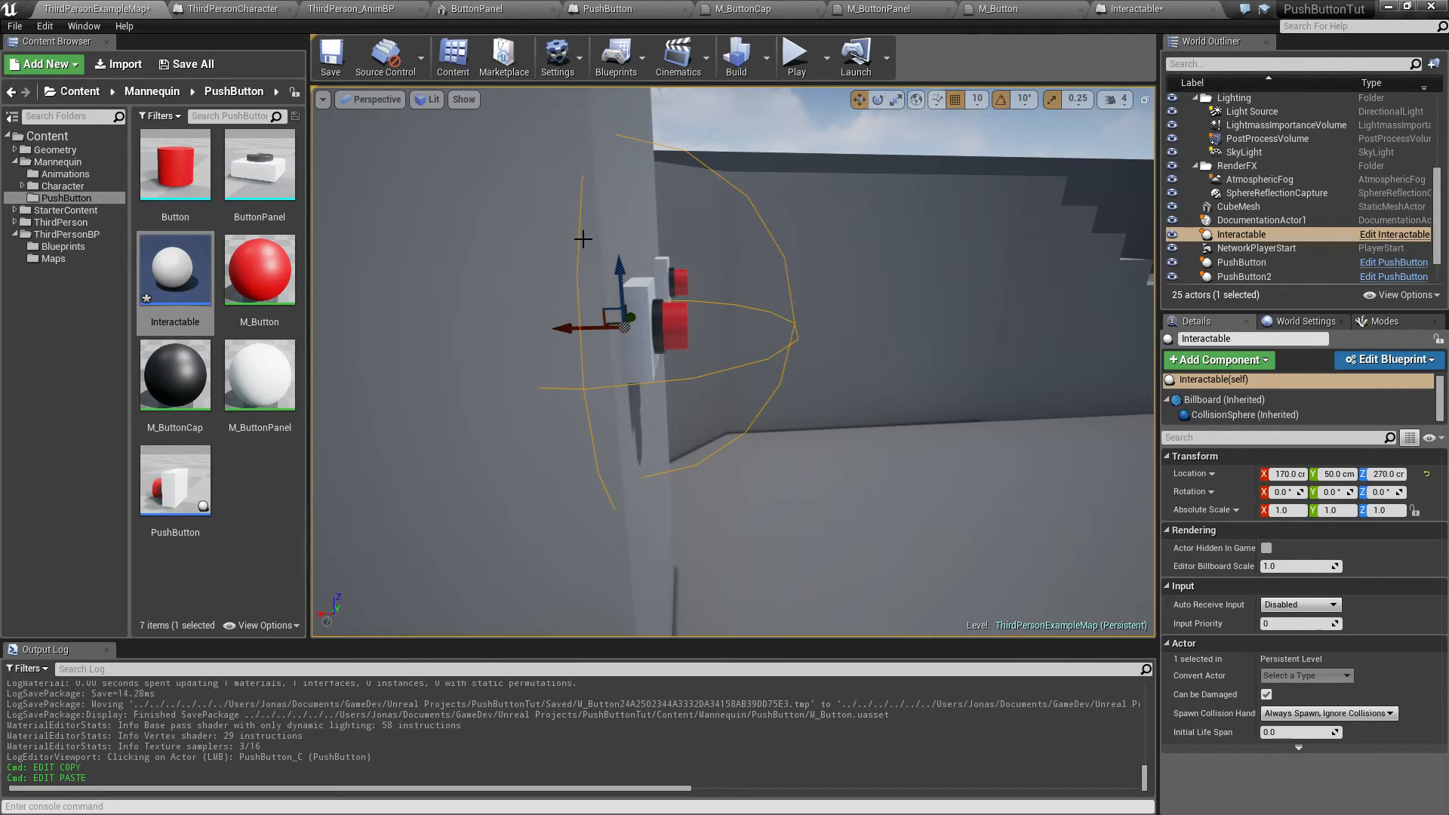
pyautogui.moveTo(696, 307); pyautogui.dragTo(719, 307, button='right')
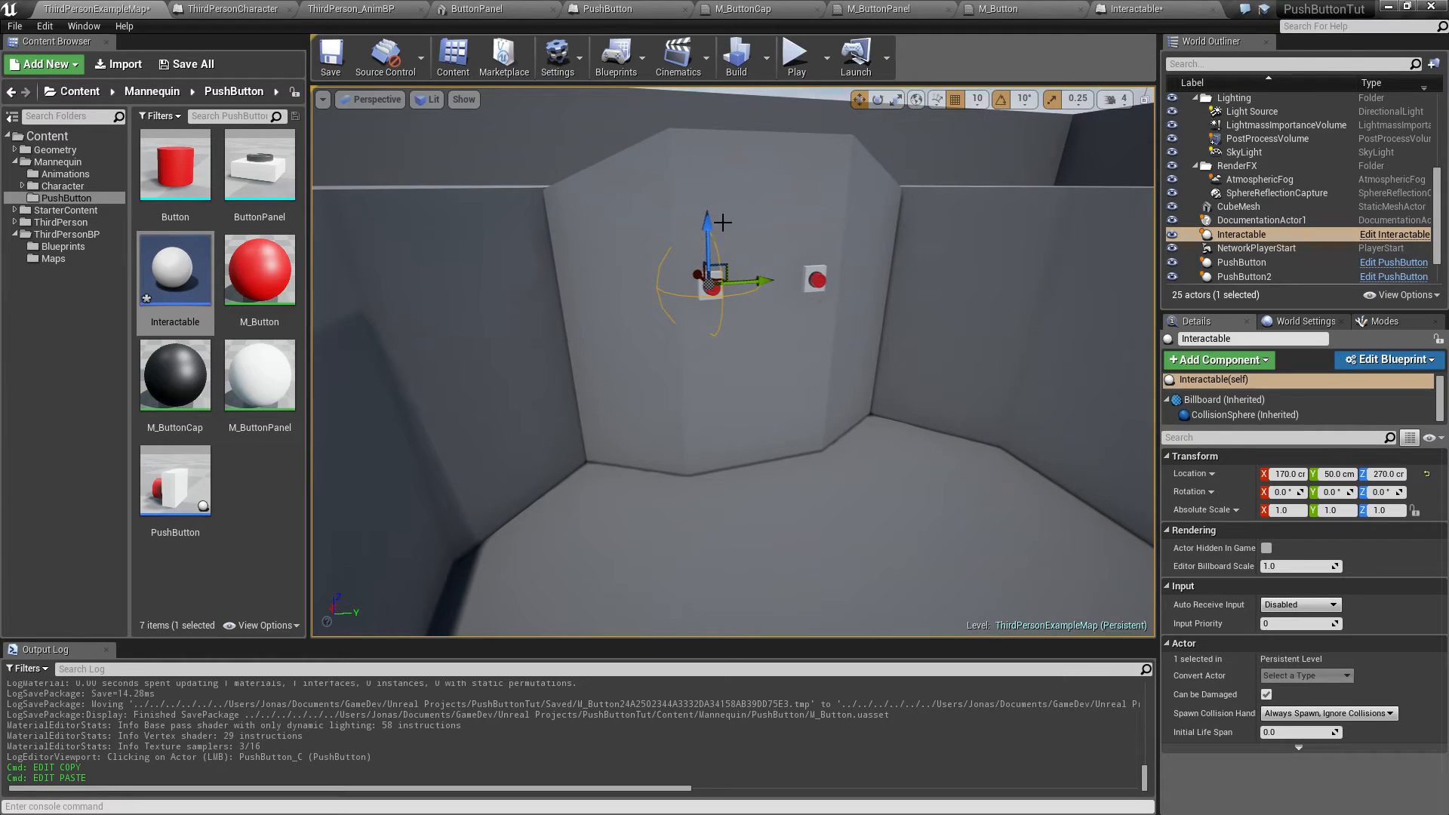
# Step: Set the CollisionSphere radius to 50 and compile the Interactable blueprint
pyautogui.doubleClick(180, 301)
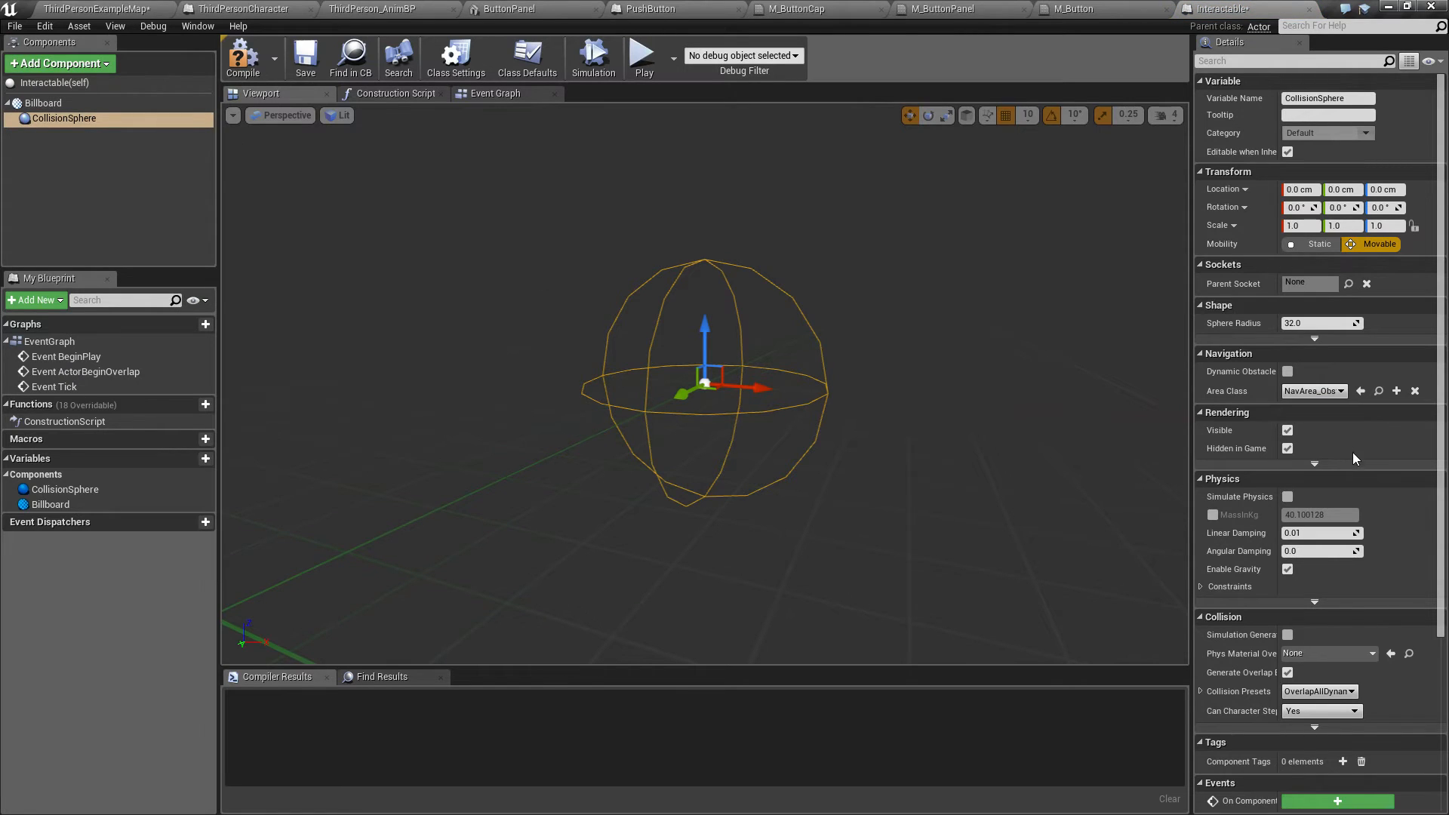
pyautogui.click(1309, 324)
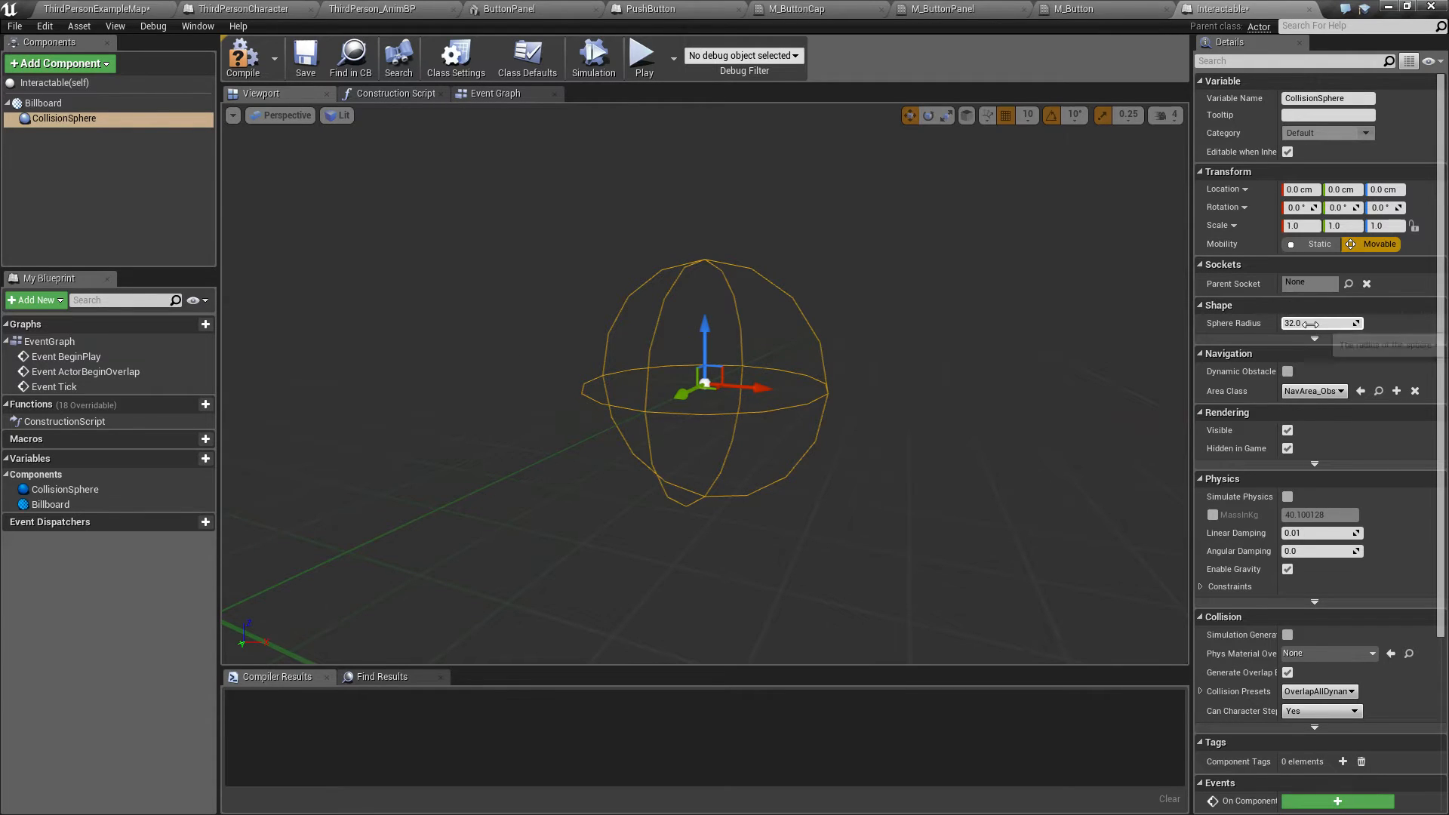
pyautogui.press('Return')
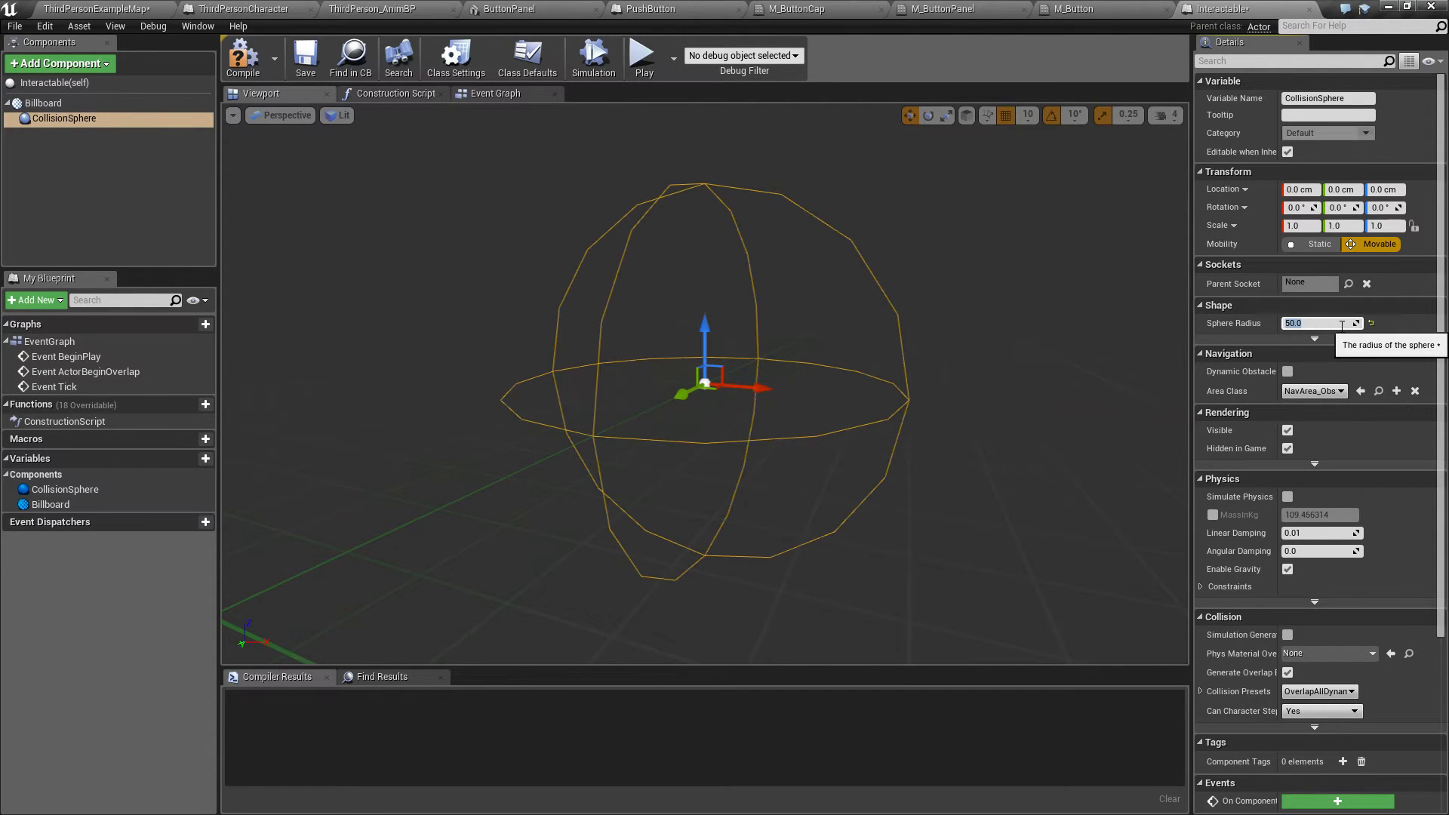
pyautogui.click(242, 59)
pyautogui.click(78, 8)
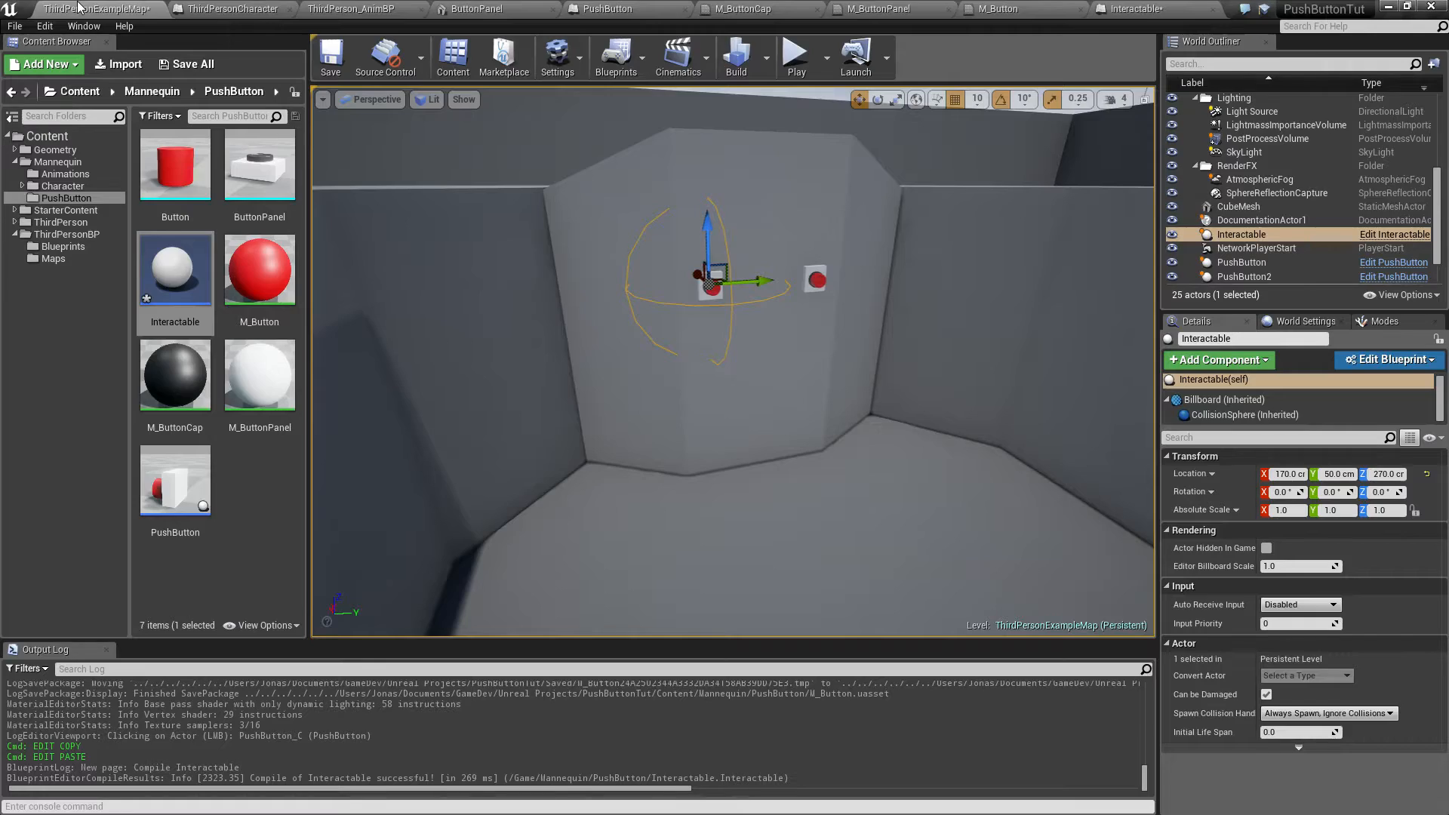
# Step: Inspect the collision sphere around the button in the level and reopen the Interactable blueprint
pyautogui.moveTo(640, 385); pyautogui.dragTo(639, 386, button='right')
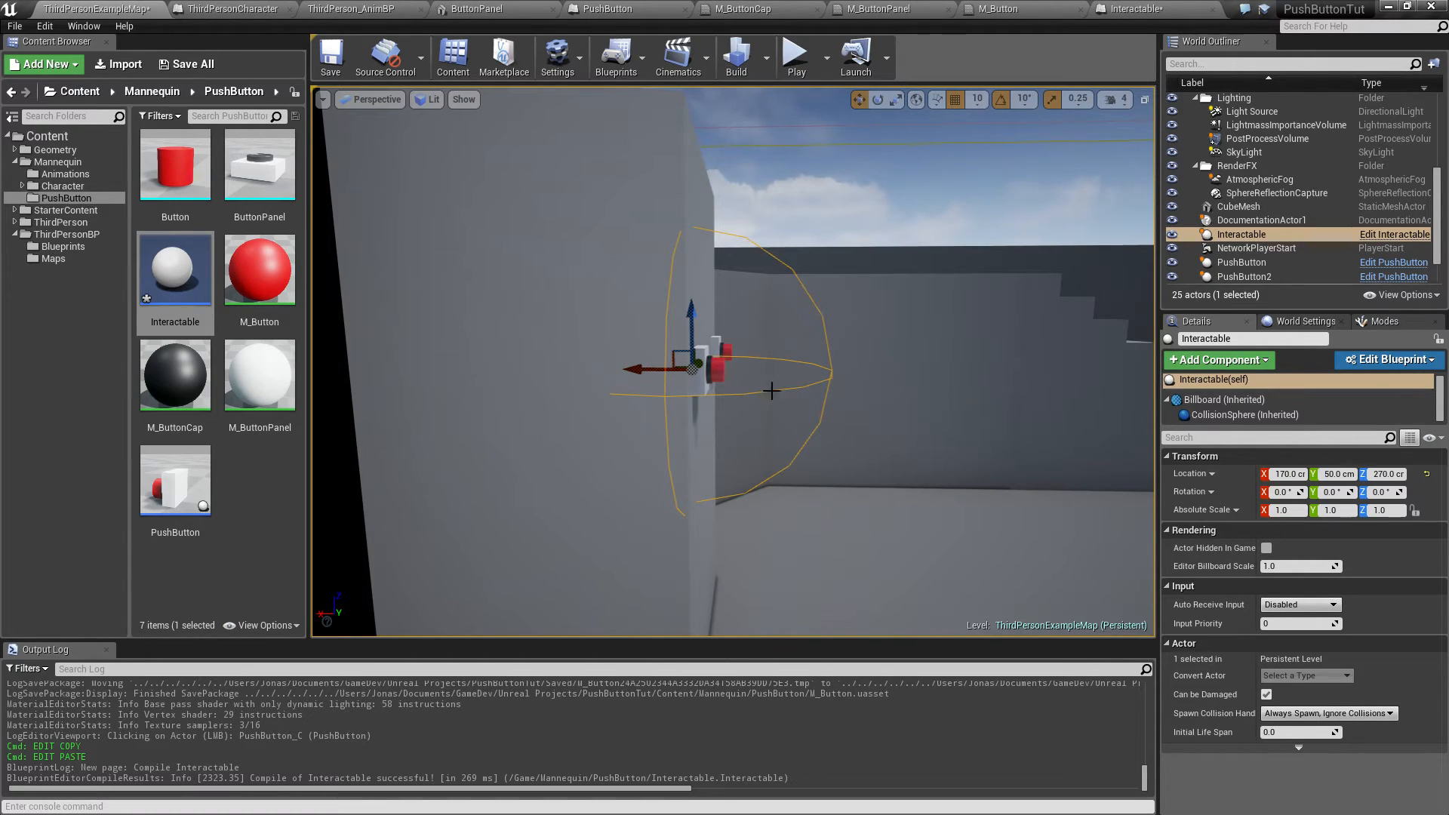
pyautogui.moveTo(885, 365); pyautogui.dragTo(885, 364, button='right')
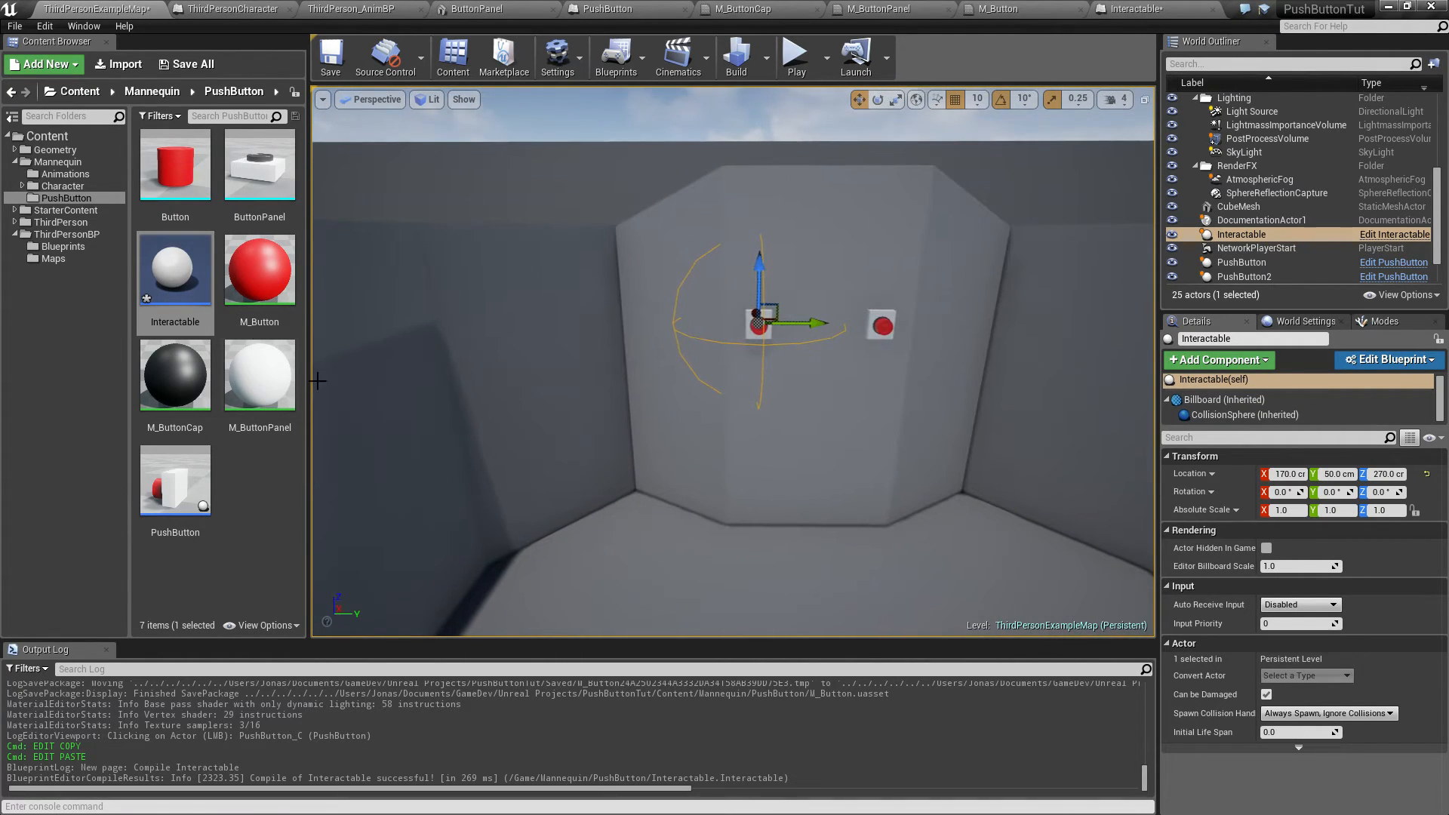
pyautogui.doubleClick(183, 311)
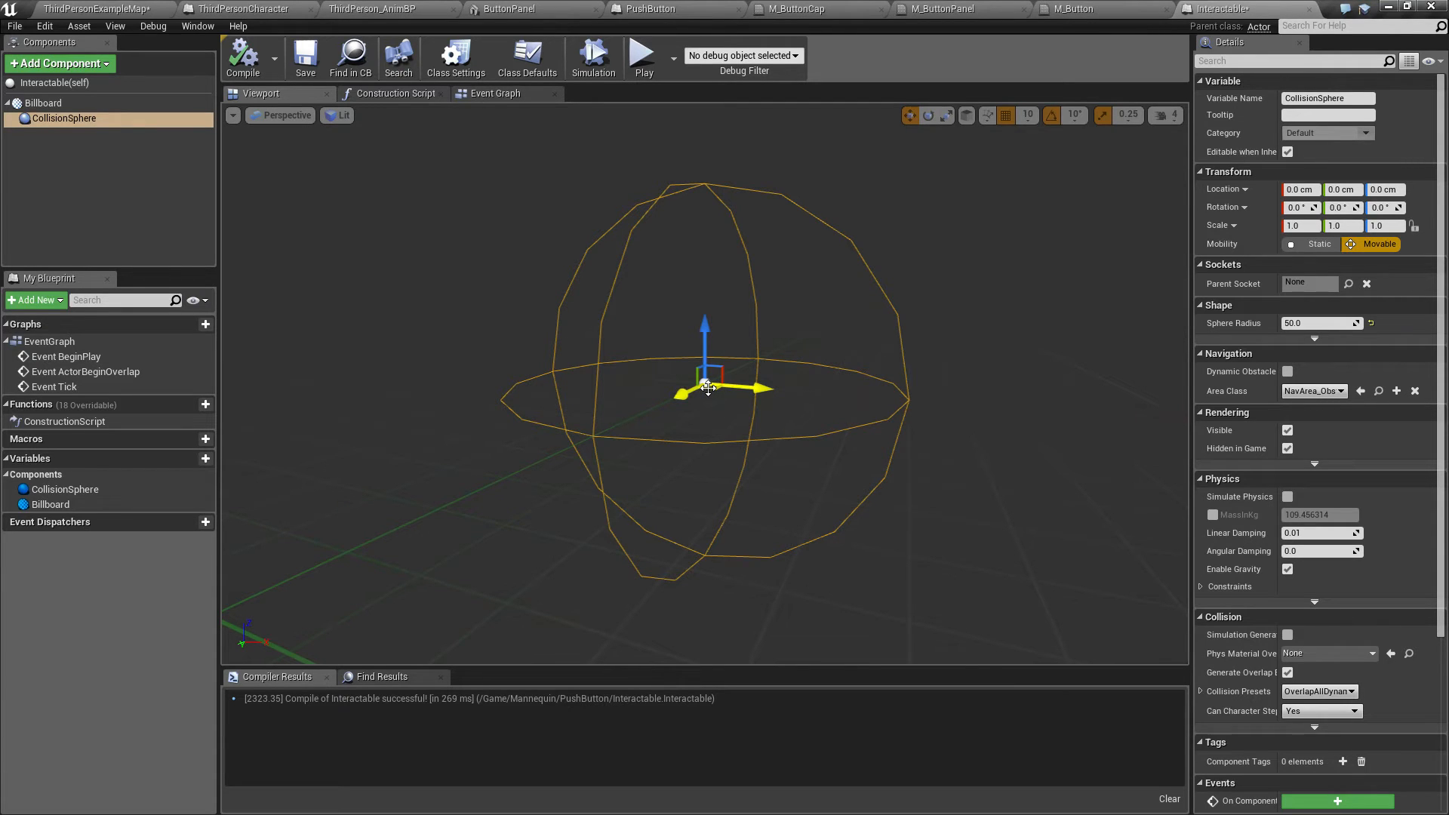
# Step: Clear all default event nodes from the Interactable blueprint's Event Graph
pyautogui.click(495, 93)
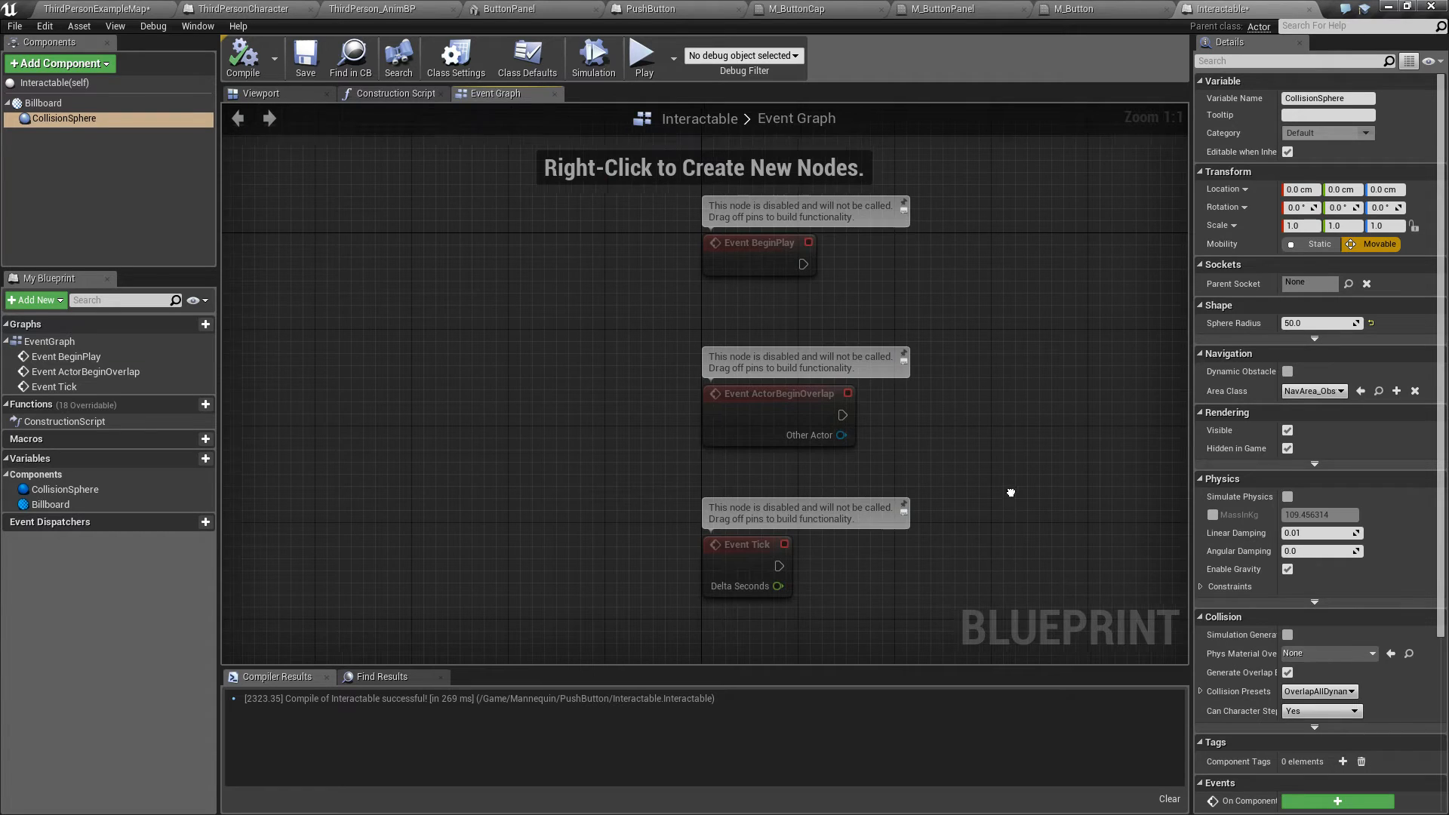
pyautogui.moveTo(1012, 491); pyautogui.dragTo(443, 492, button='right')
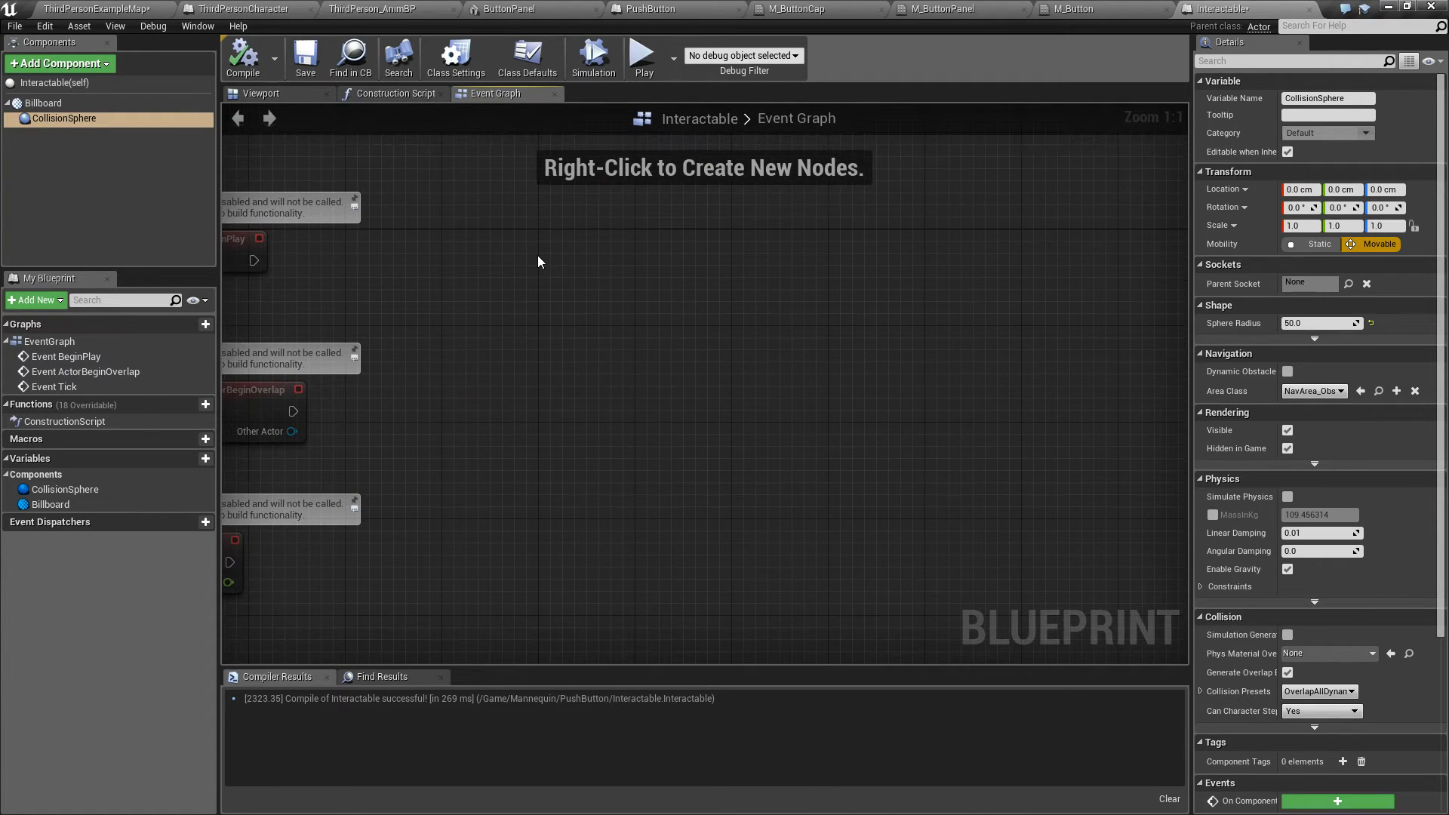
pyautogui.press('Home')
pyautogui.hotkey('ctrl', 'a')
pyautogui.press('Delete')
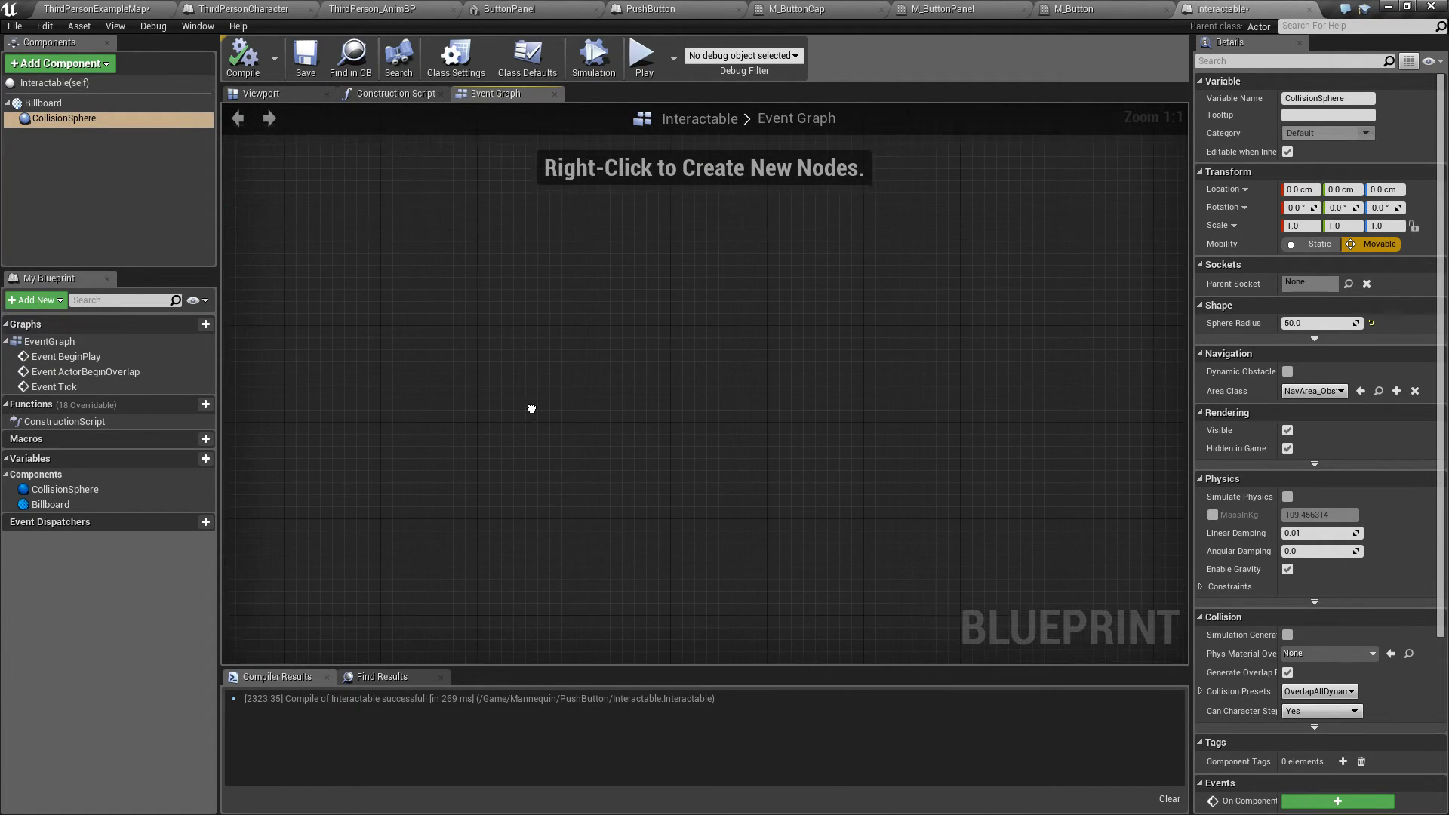
# Step: Add OnComponentBeginOverlap and OnComponentEndOverlap events for the CollisionSphere component
pyautogui.click(83, 118)
pyautogui.scroll(-5, 1431, 674)
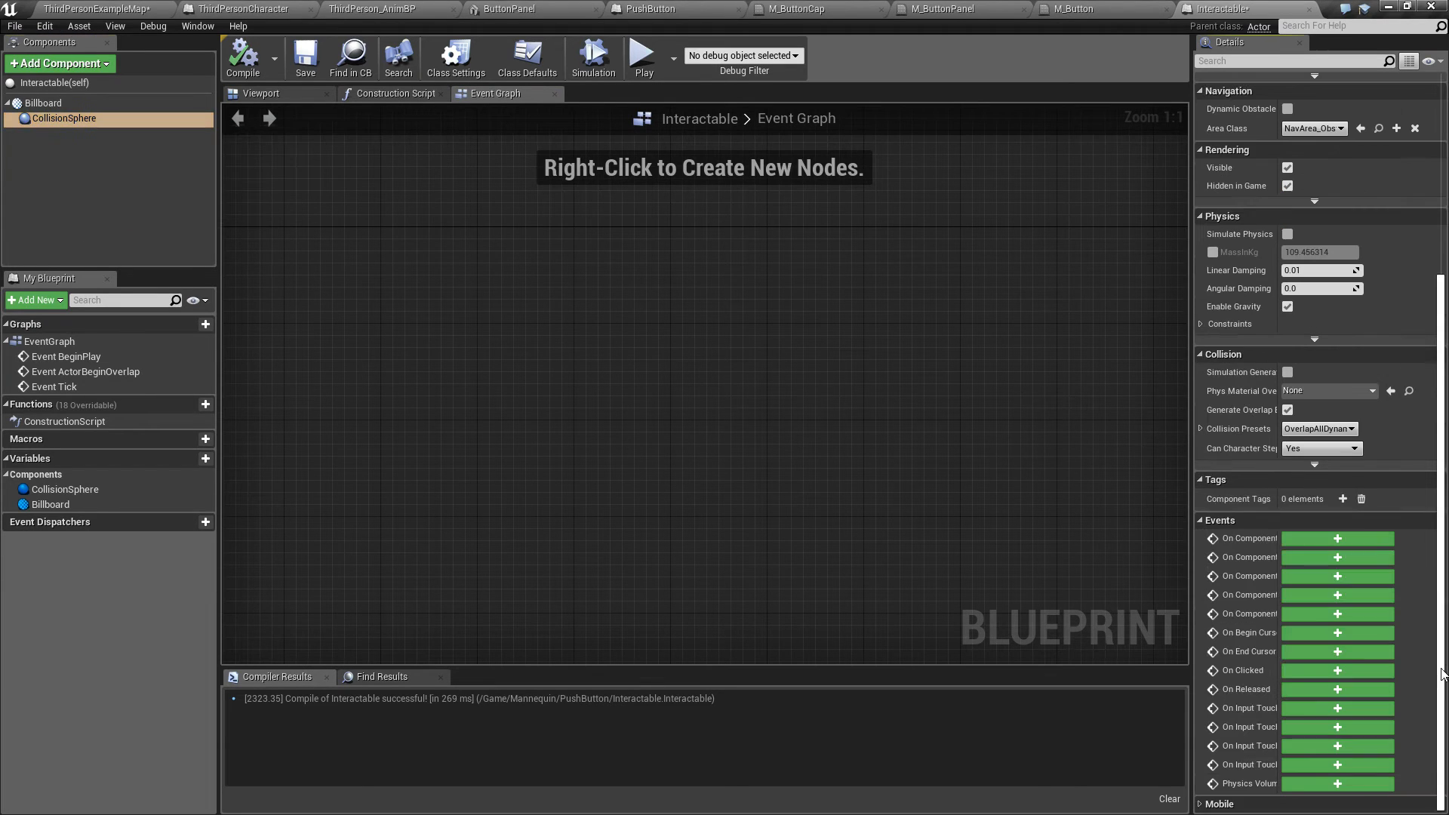
pyautogui.moveTo(1191, 596); pyautogui.dragTo(723, 589)
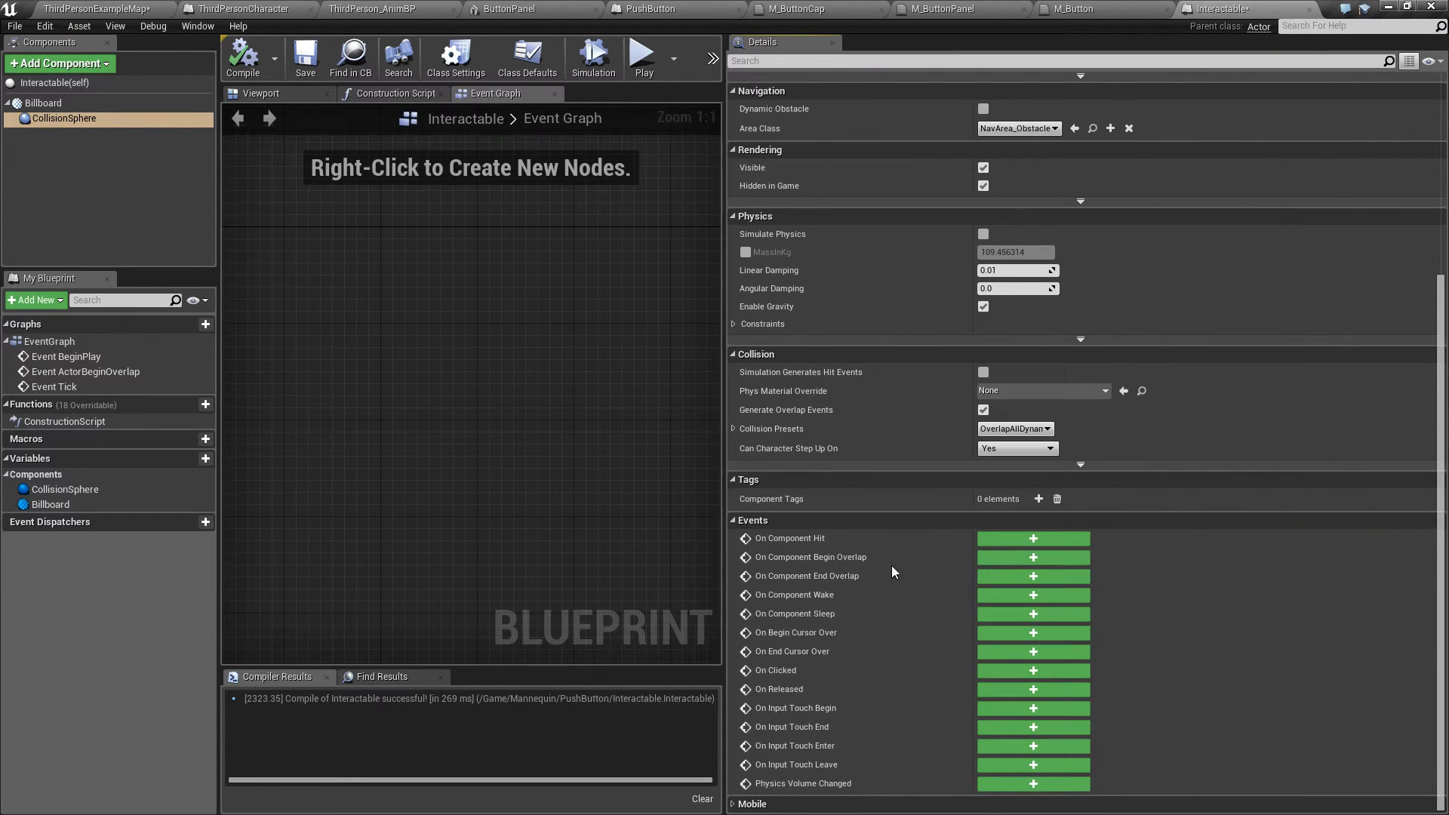
pyautogui.click(1039, 560)
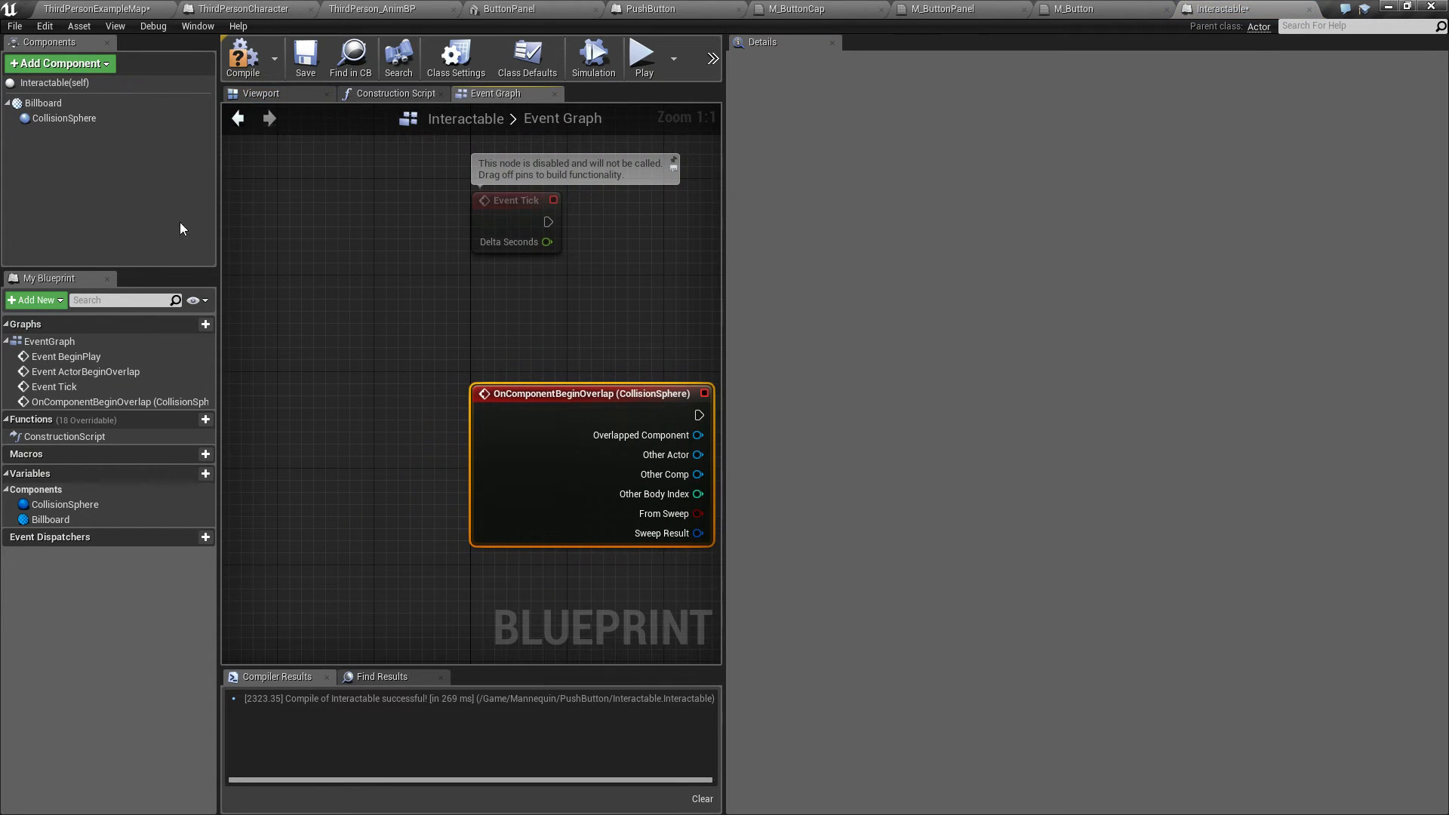
pyautogui.click(46, 117)
pyautogui.click(1031, 591)
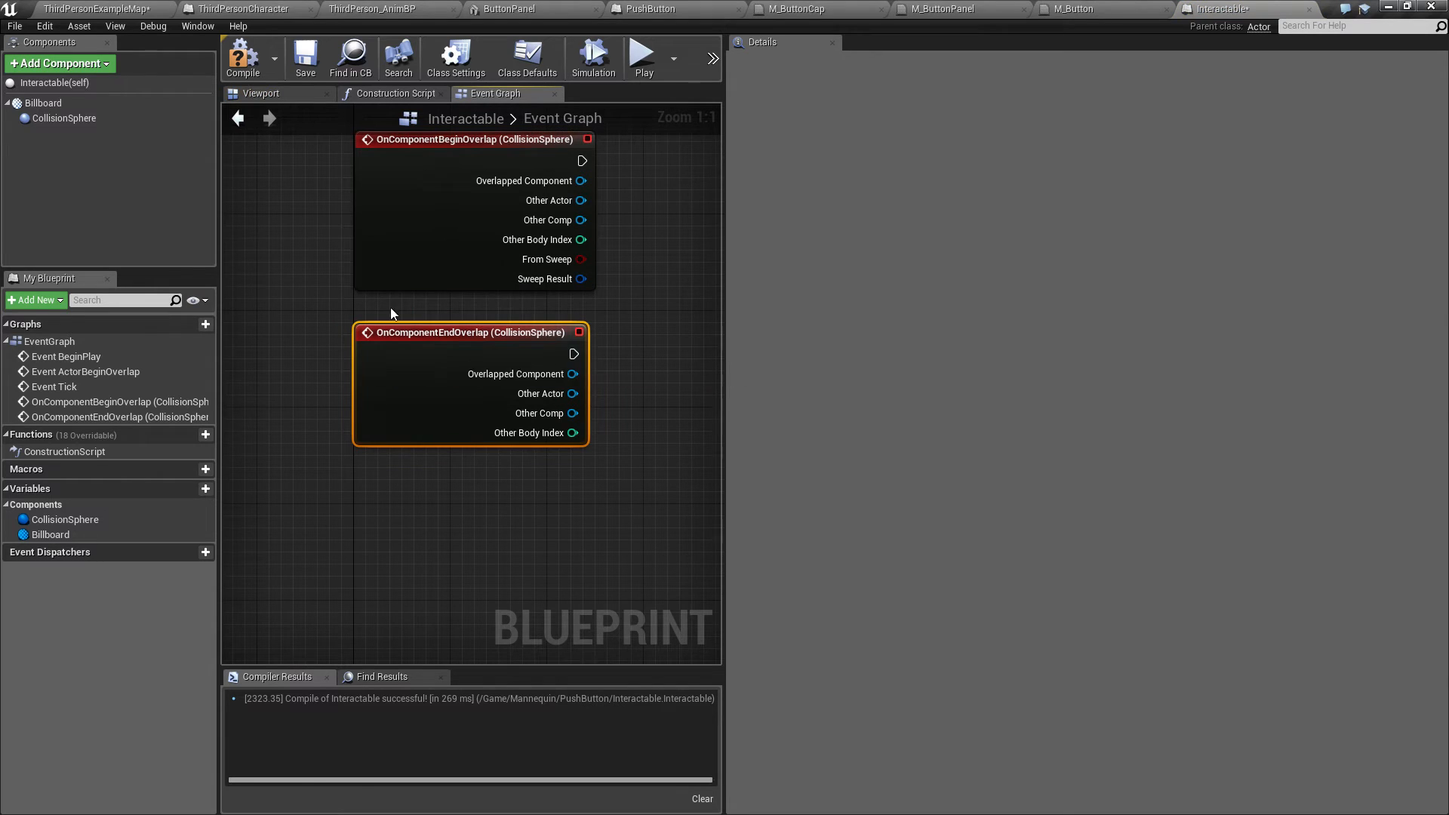
# Step: Arrange the two CollisionSphere overlap event nodes in the Event Graph
pyautogui.moveTo(725, 403); pyautogui.dragTo(1345, 420)
pyautogui.click(688, 264)
pyautogui.moveTo(688, 264); pyautogui.dragTo(766, 398, button='right')
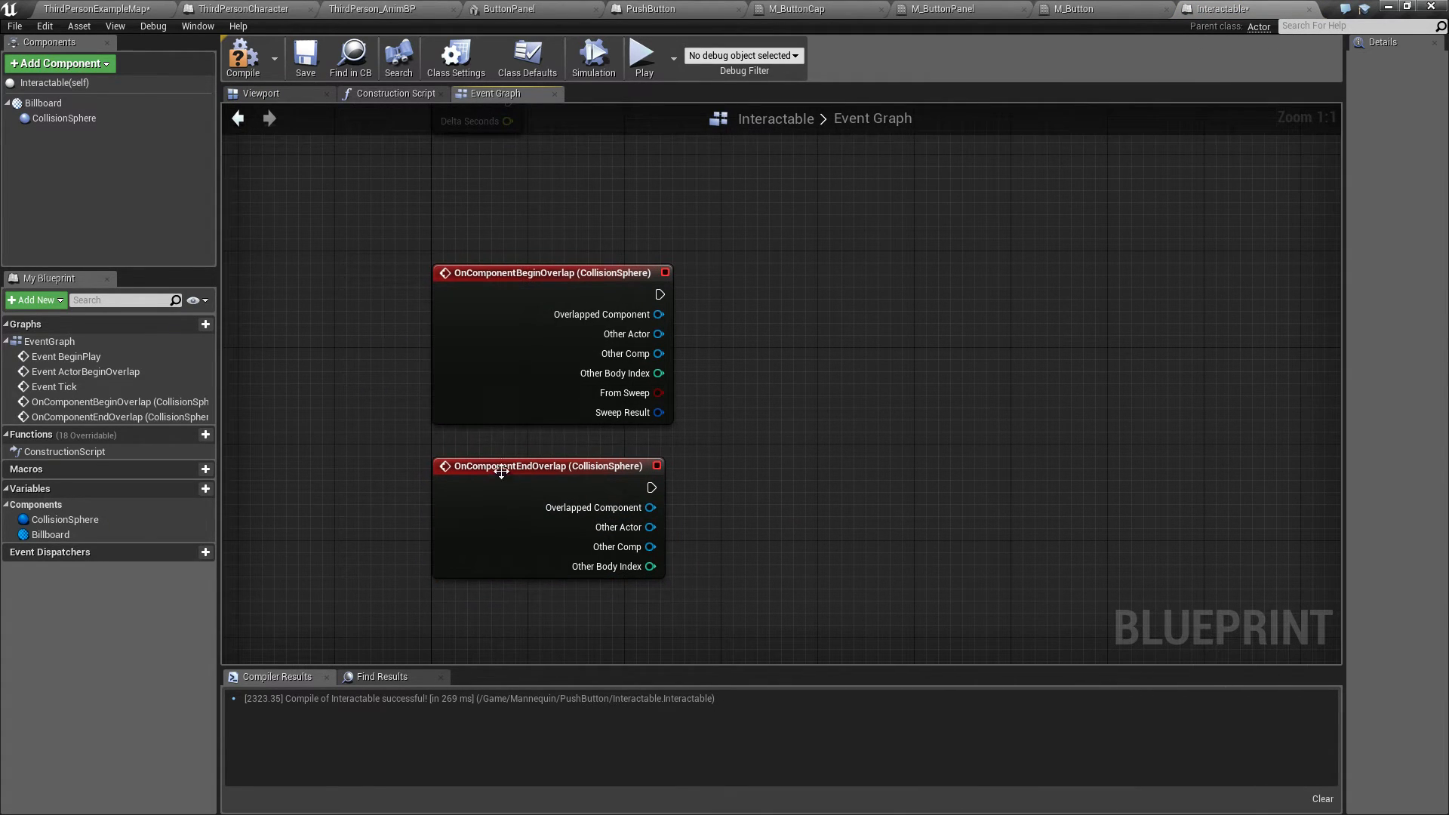
pyautogui.moveTo(501, 471); pyautogui.dragTo(513, 471)
pyautogui.click(781, 453)
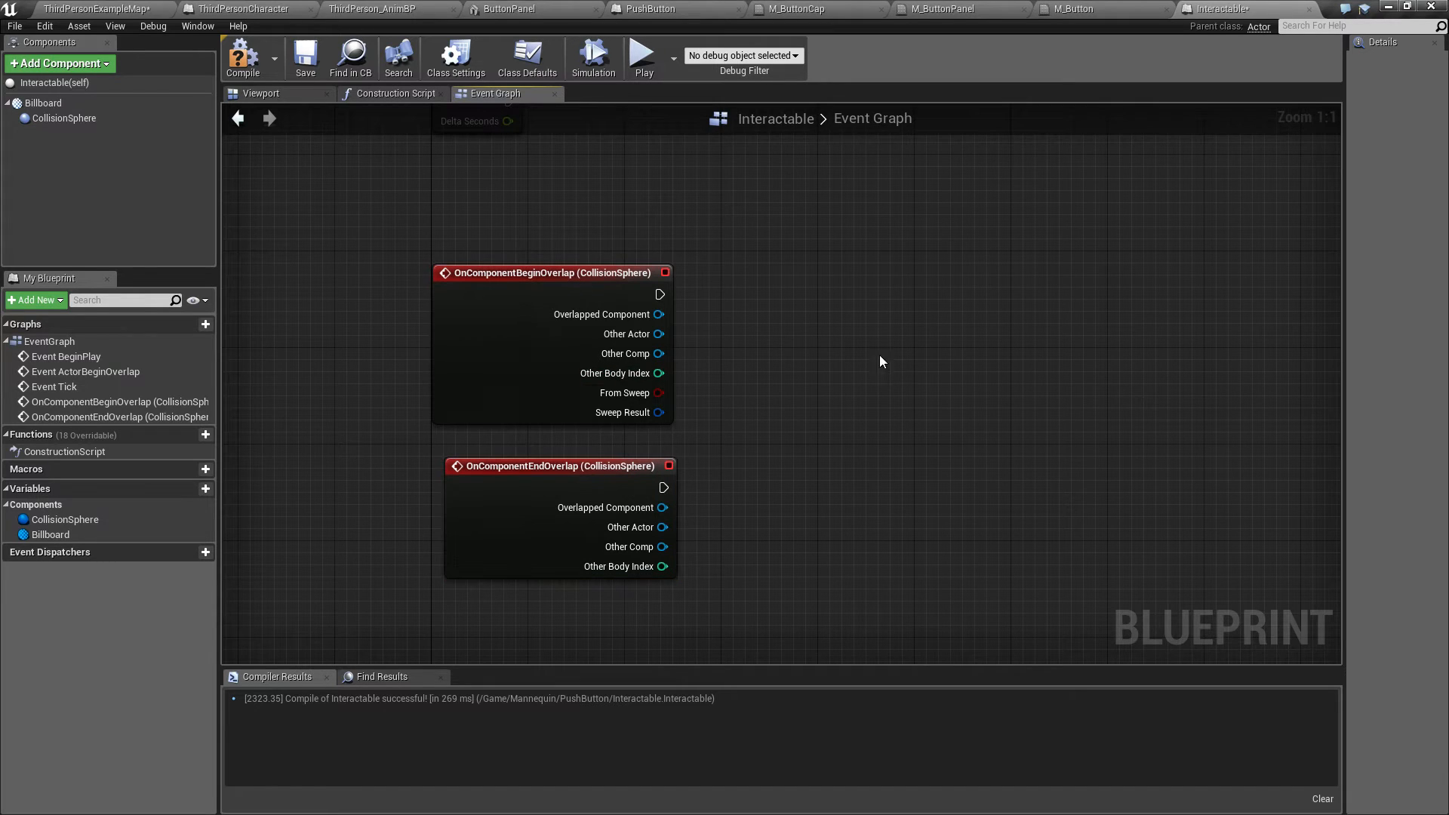
pyautogui.moveTo(870, 346); pyautogui.dragTo(735, 365, button='right')
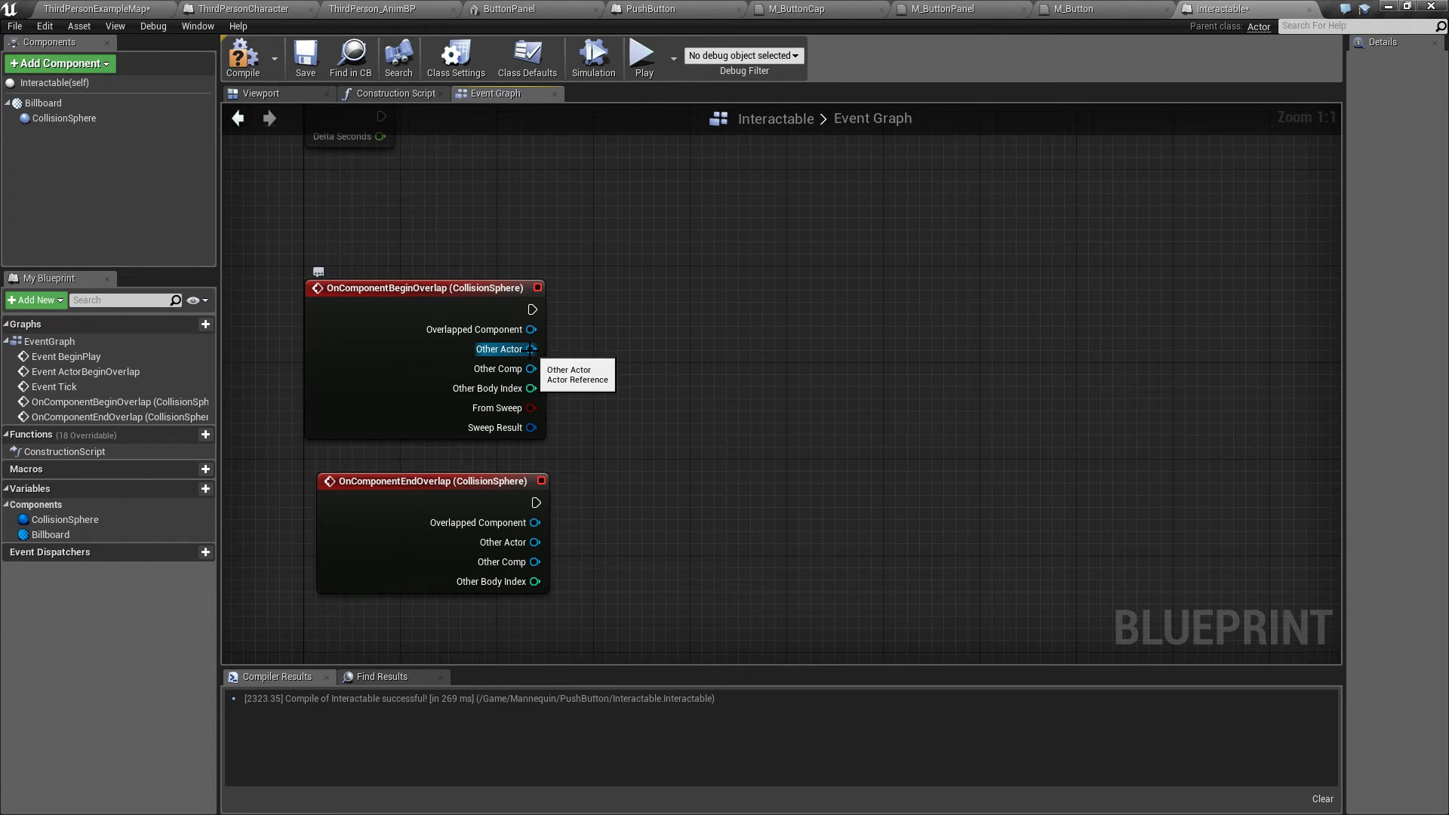
pyautogui.moveTo(531, 348); pyautogui.dragTo(623, 332)
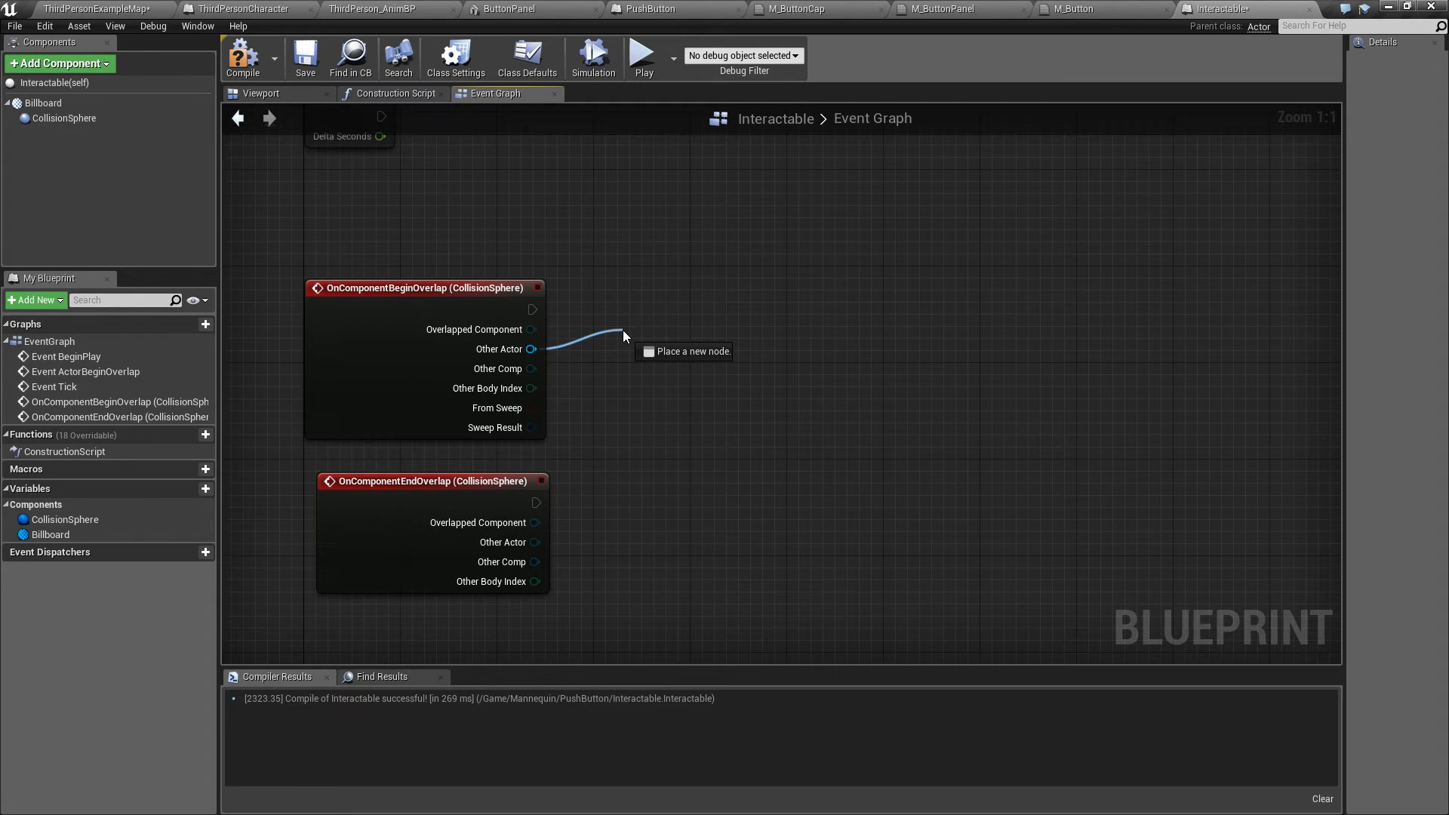
pyautogui.moveTo(622, 334); pyautogui.dragTo(622, 333)
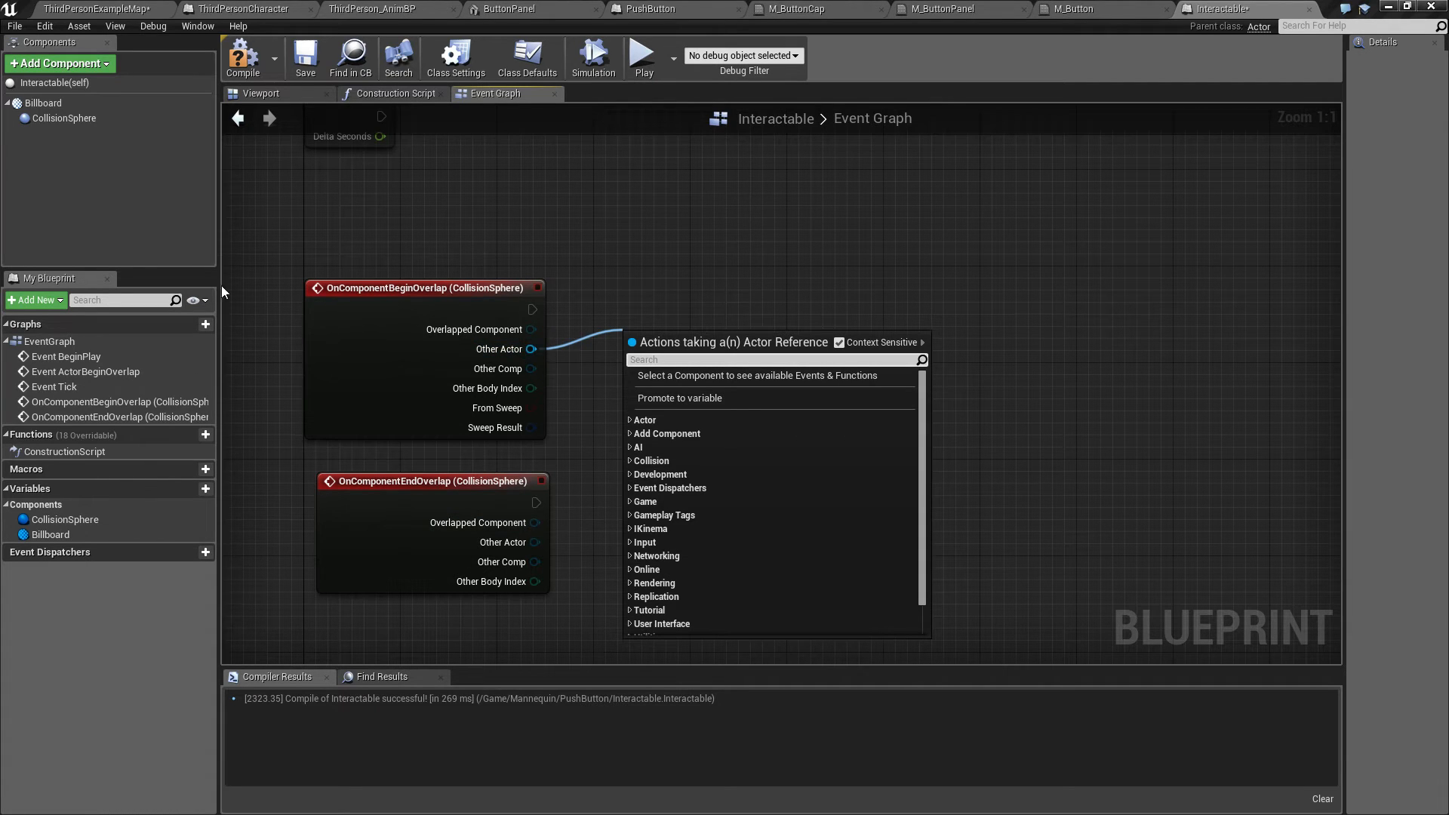
pyautogui.click(459, 207)
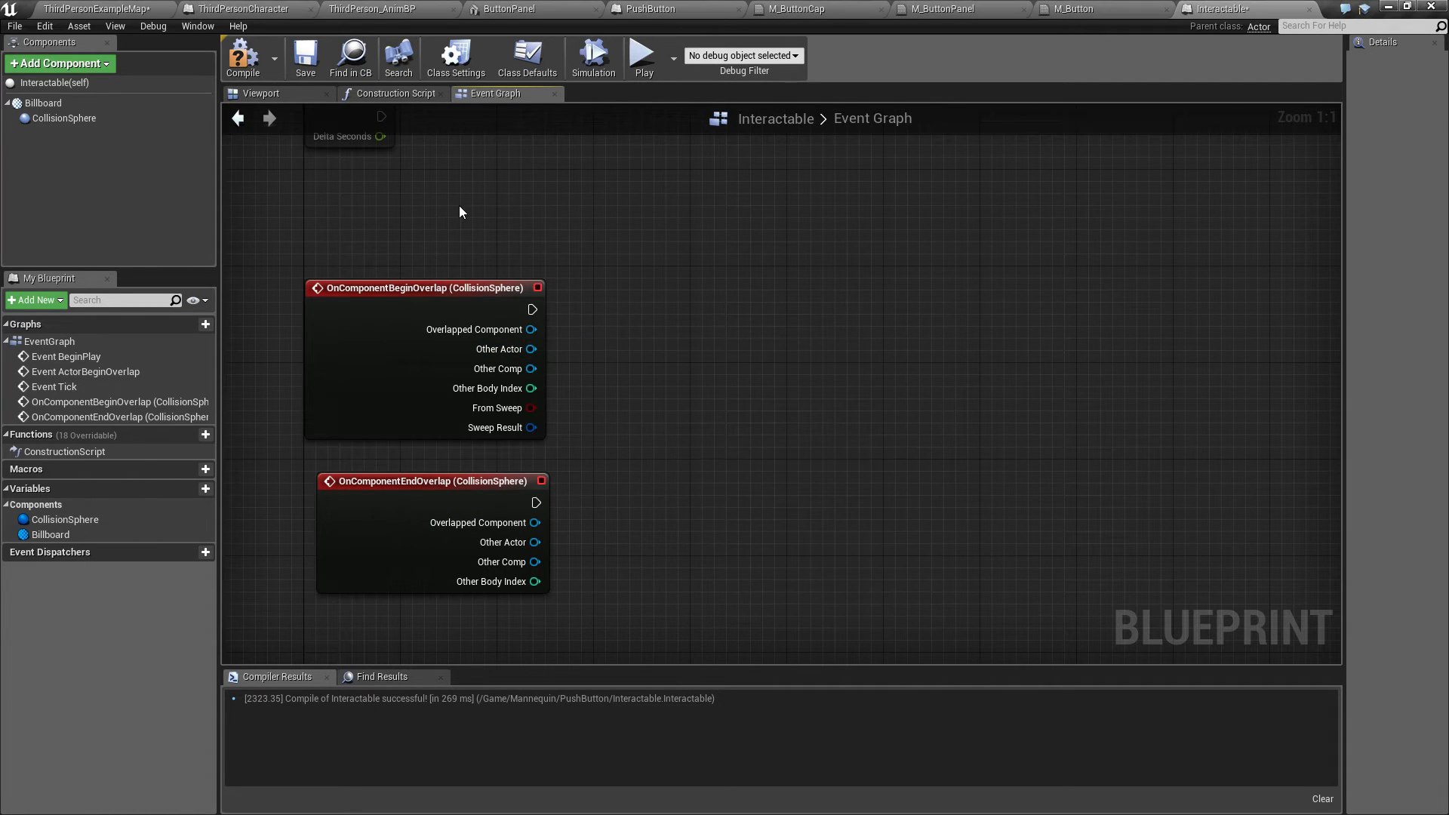
pyautogui.click(98, 10)
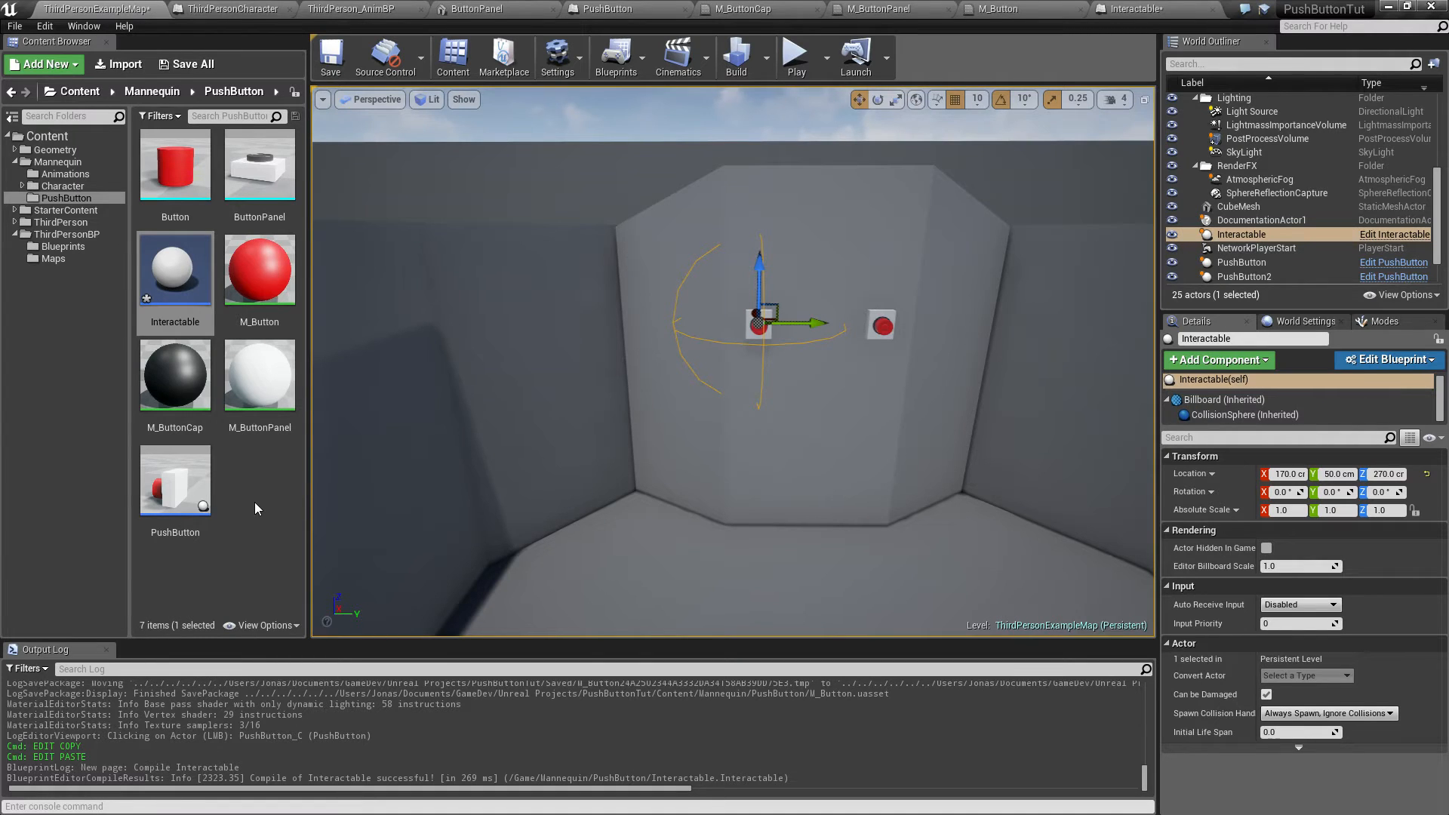
pyautogui.doubleClick(191, 290)
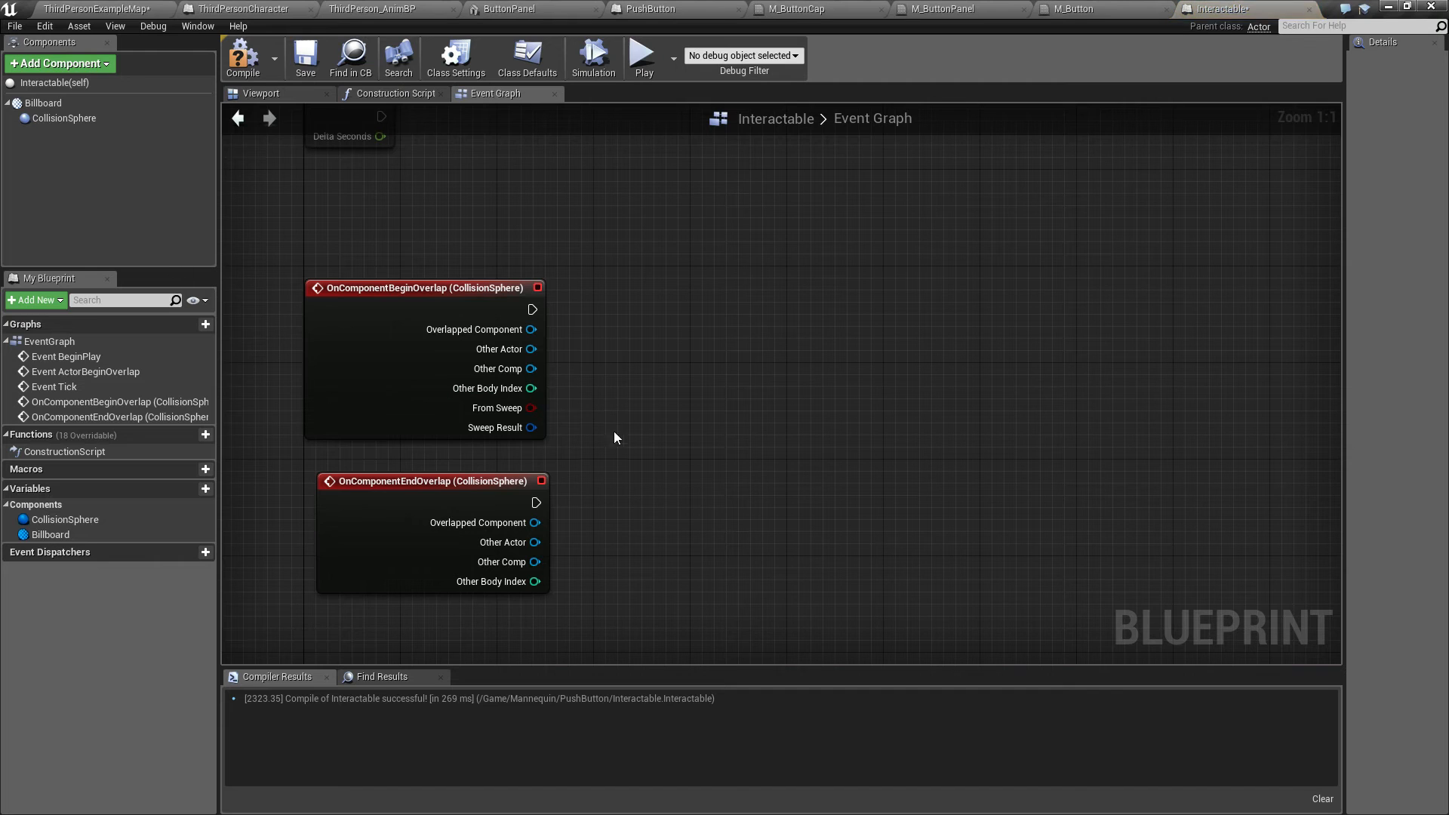
# Step: Cast the Begin Overlap event's Other Actor to ThirdPersonCharacter and position the cast node
pyautogui.moveTo(531, 349); pyautogui.dragTo(615, 340)
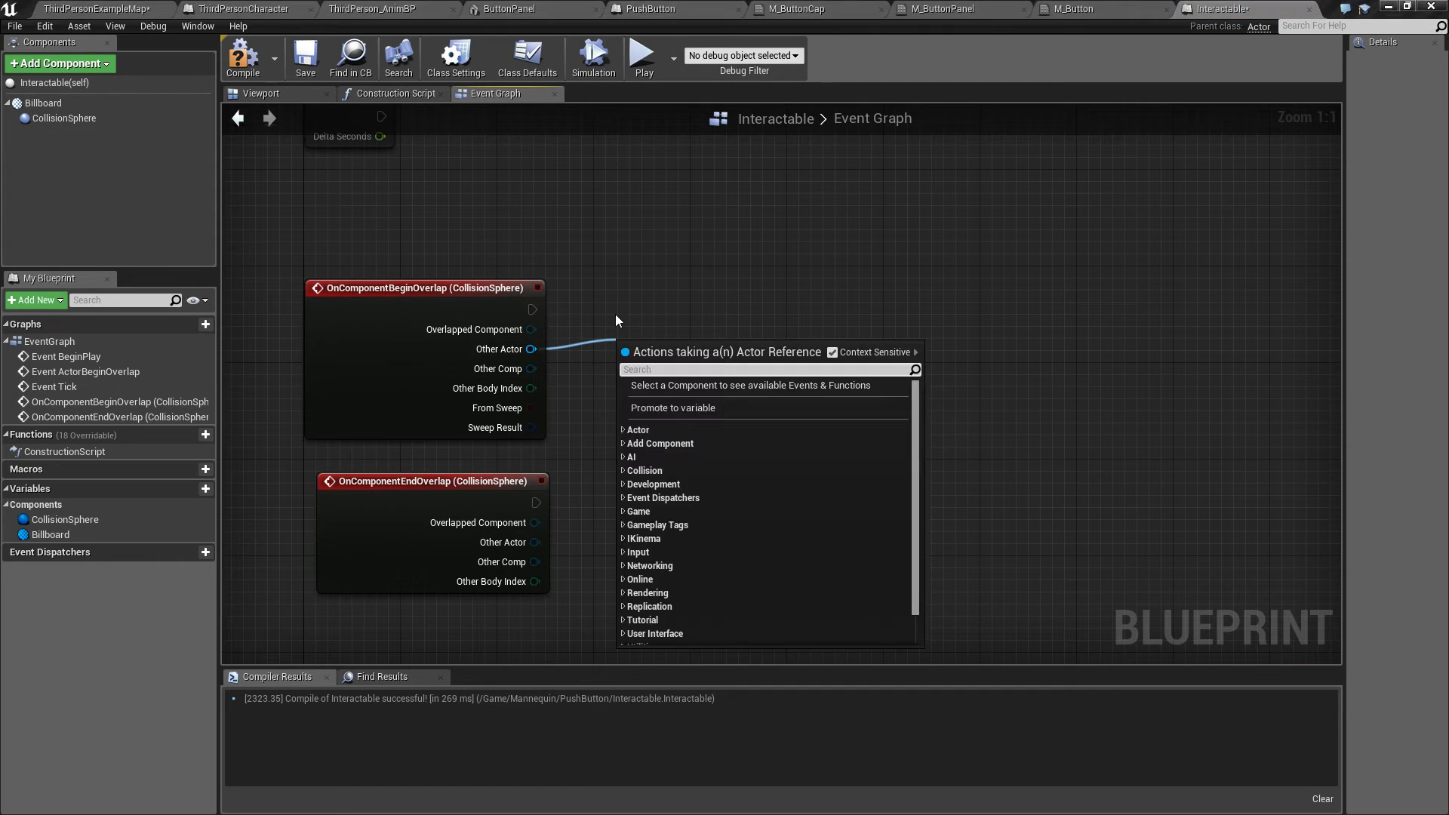
pyautogui.write('ca')
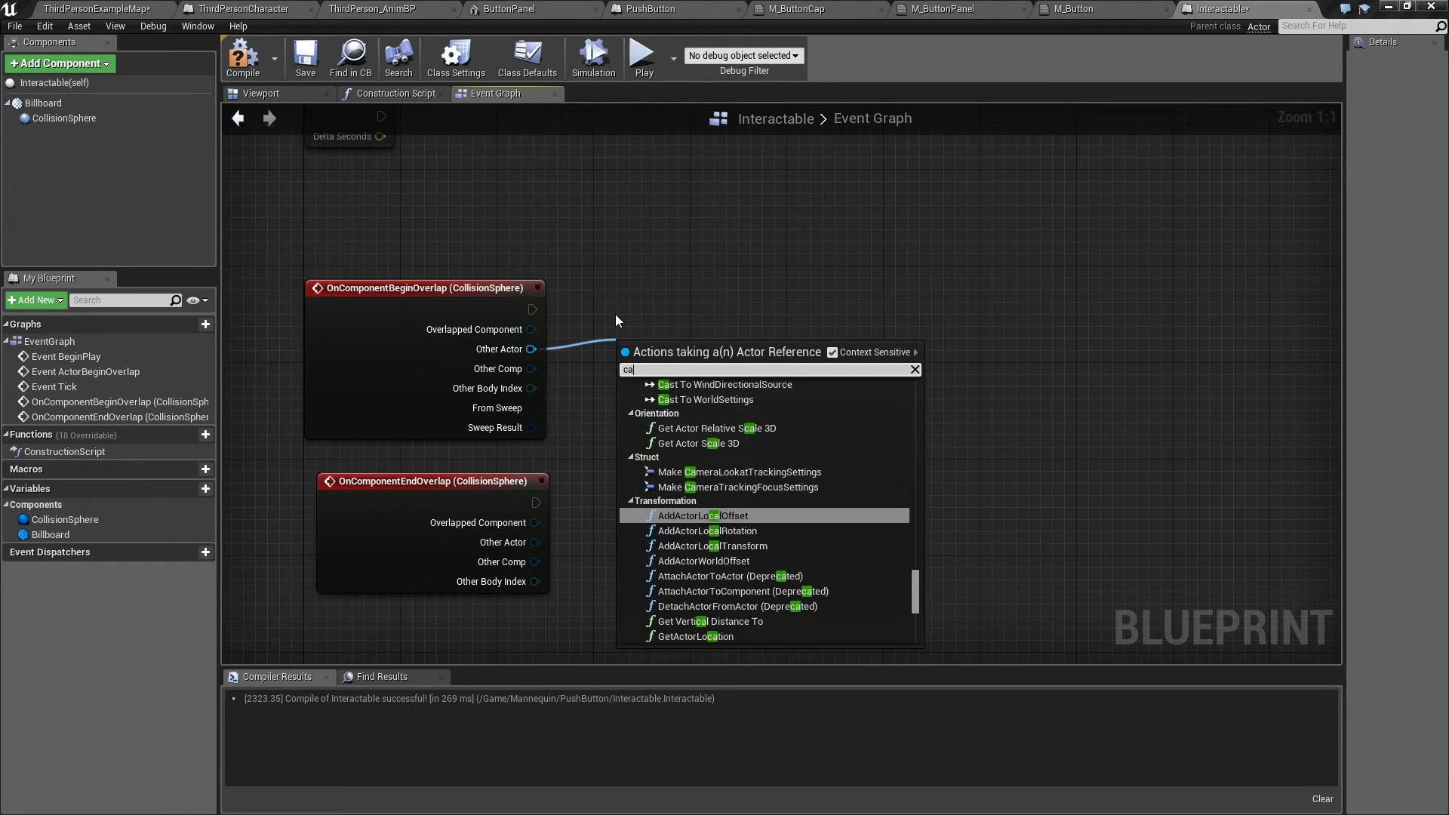
pyautogui.write('st to third')
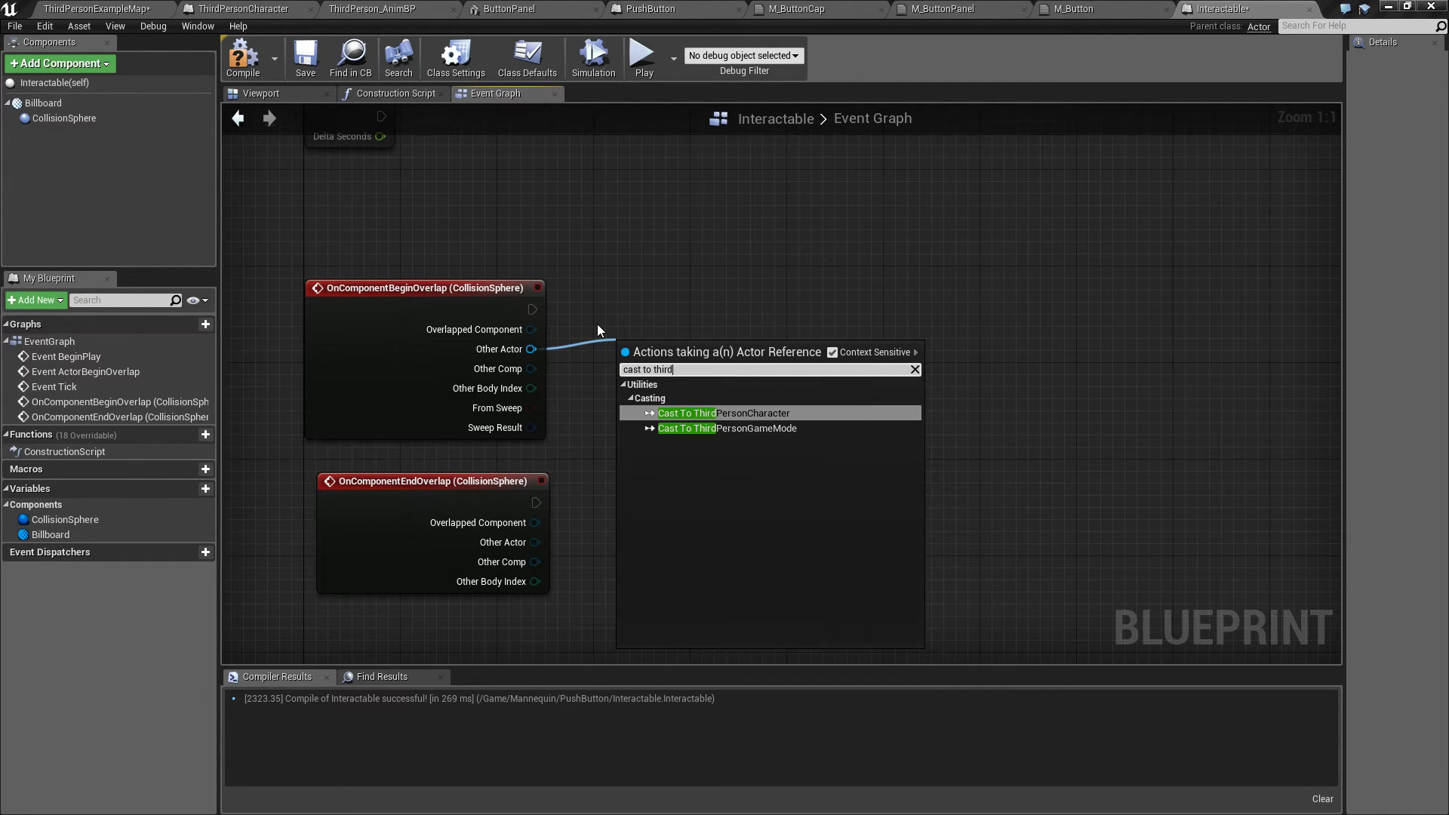
pyautogui.press('Return')
pyautogui.moveTo(660, 351); pyautogui.dragTo(672, 291)
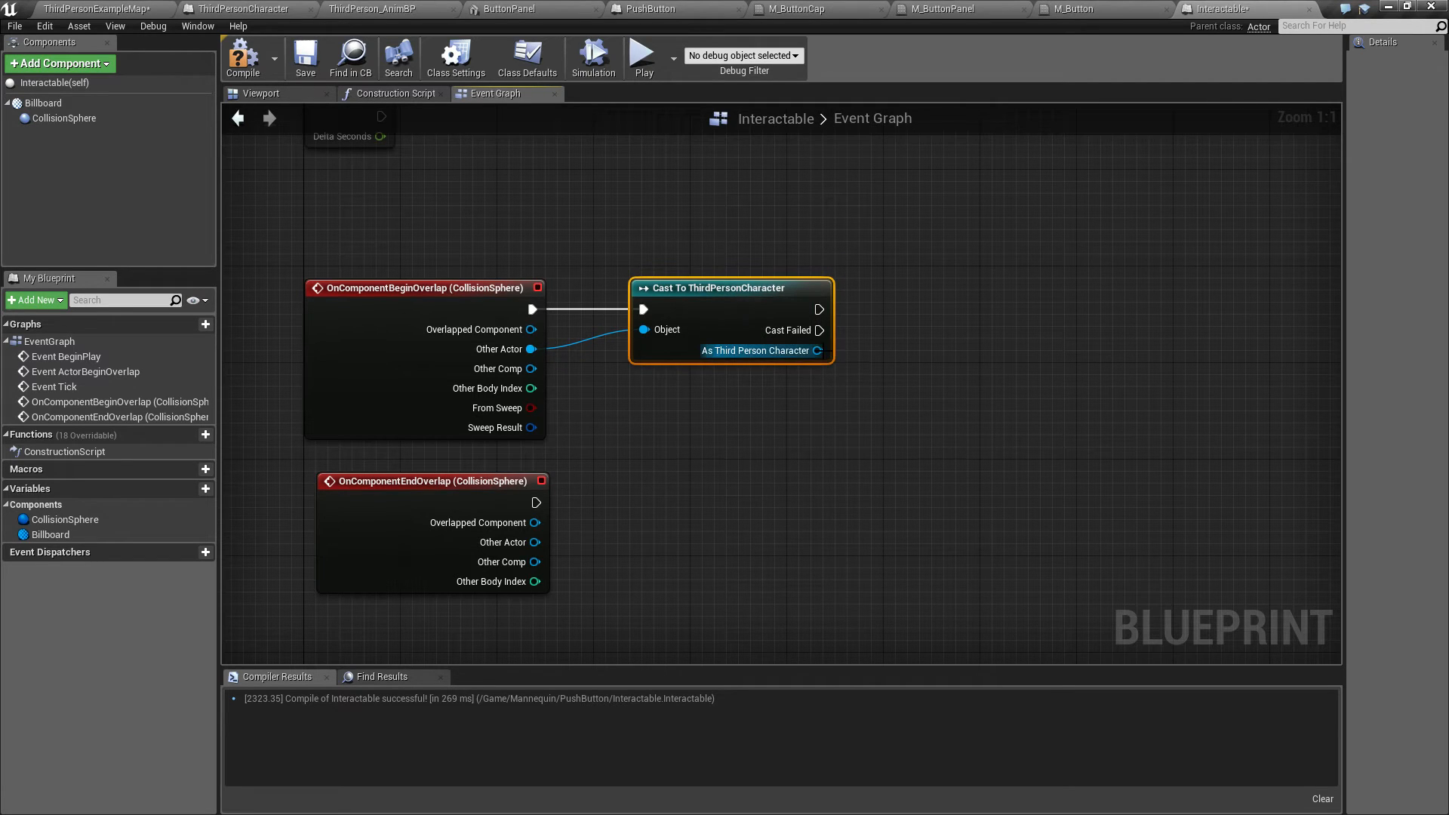
pyautogui.moveTo(817, 350); pyautogui.dragTo(931, 333)
pyautogui.click(763, 426)
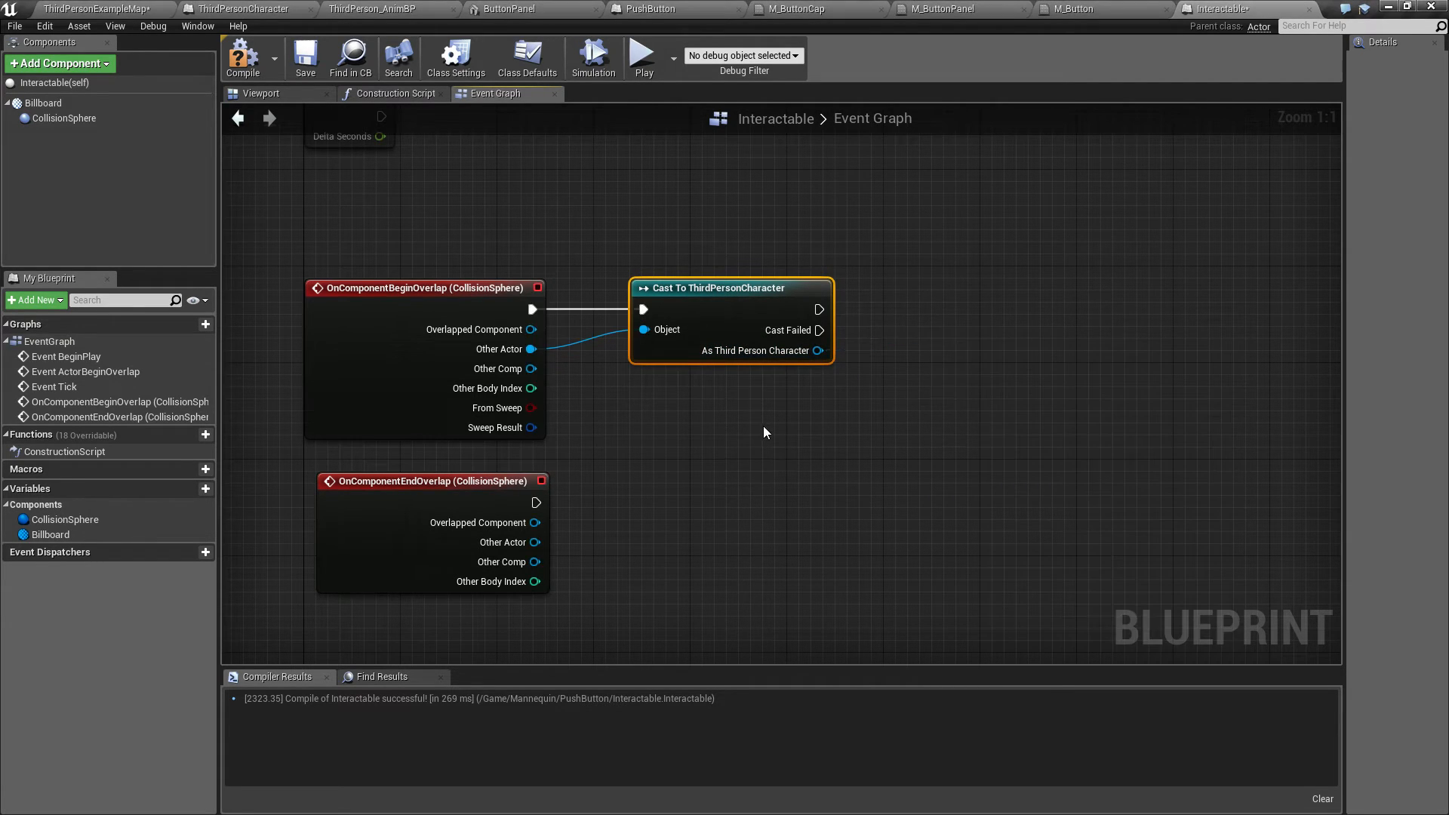
pyautogui.click(763, 426)
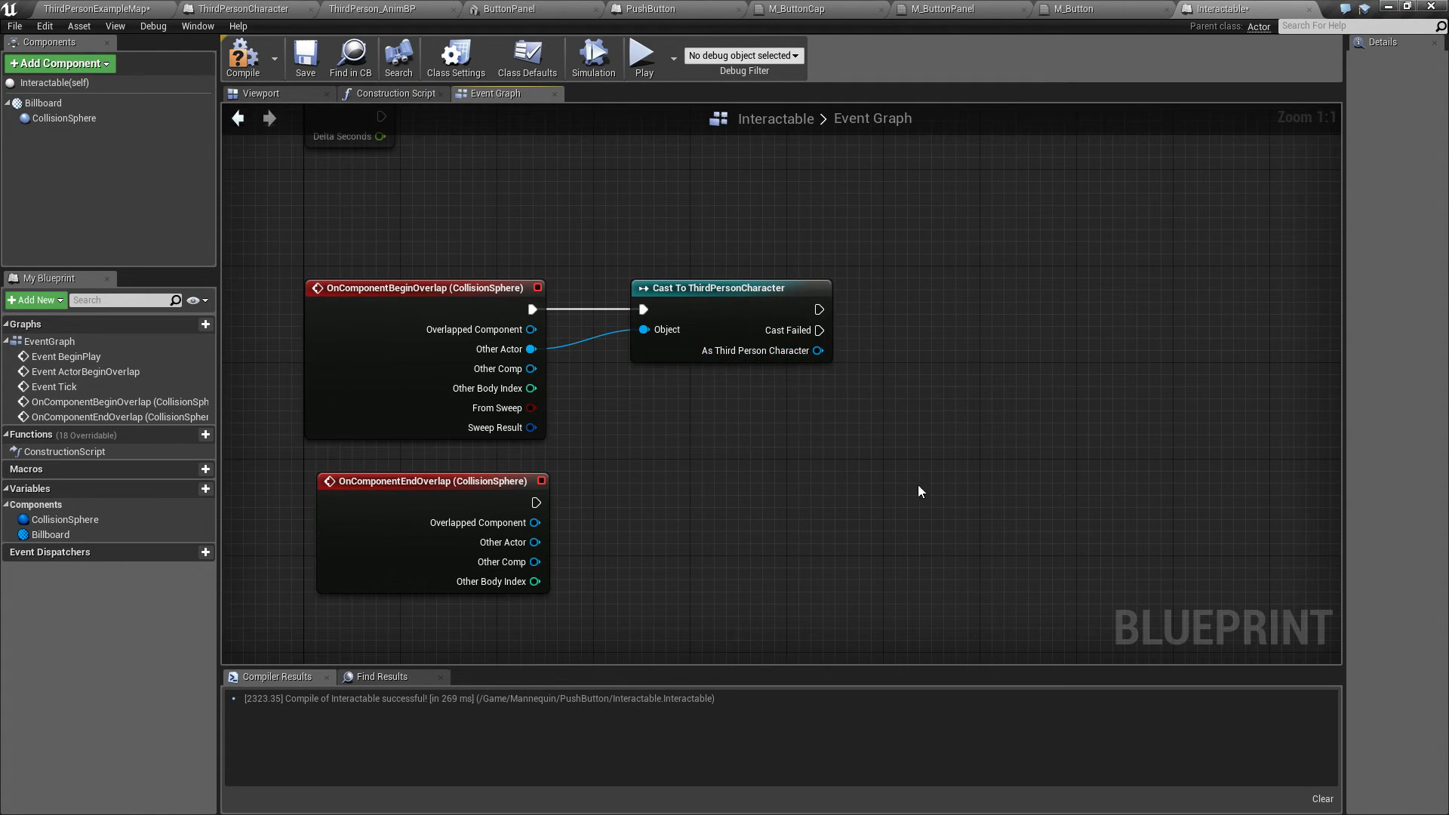
pyautogui.moveTo(602, 231); pyautogui.dragTo(836, 352)
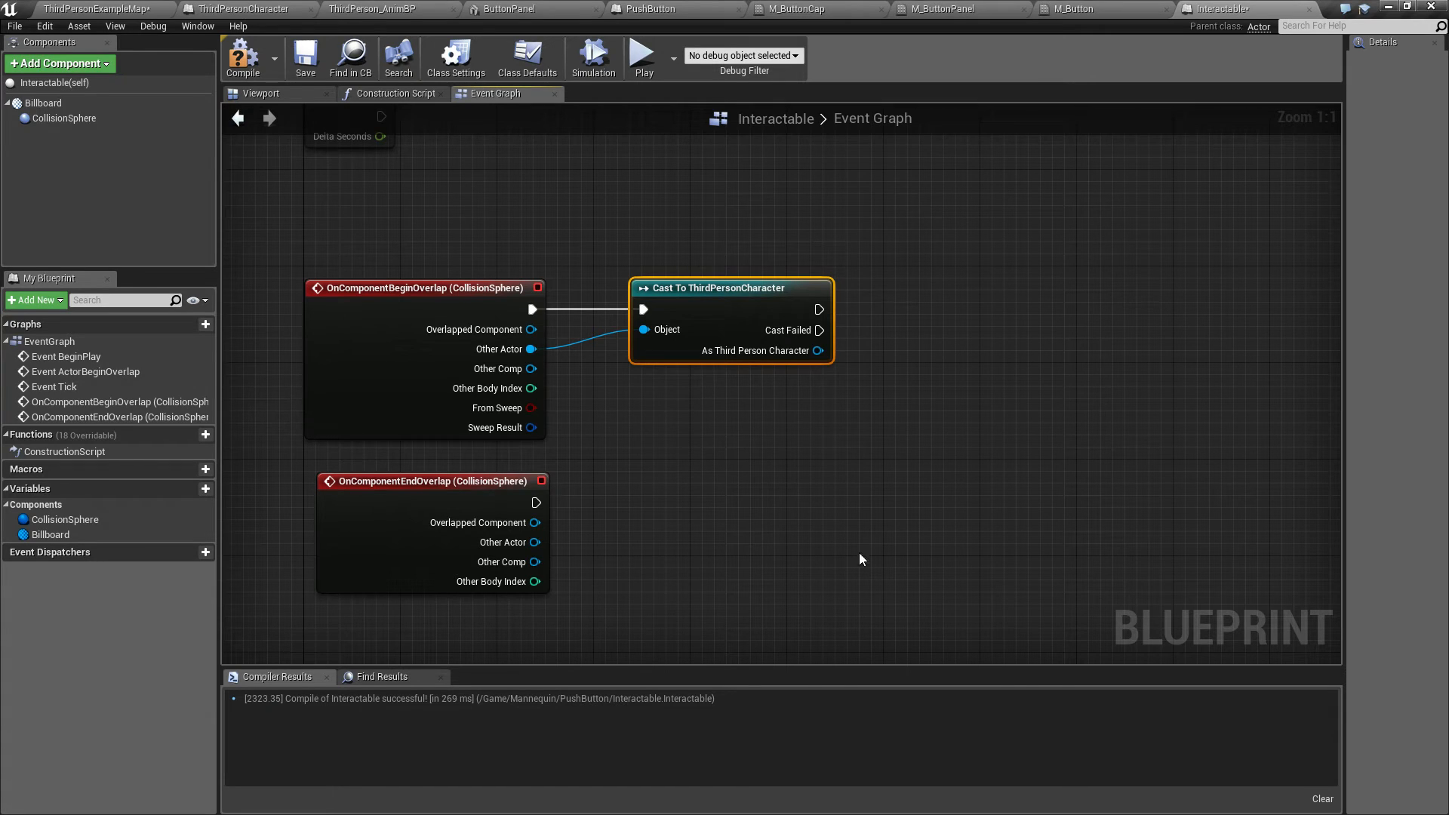
pyautogui.moveTo(601, 231); pyautogui.dragTo(875, 413)
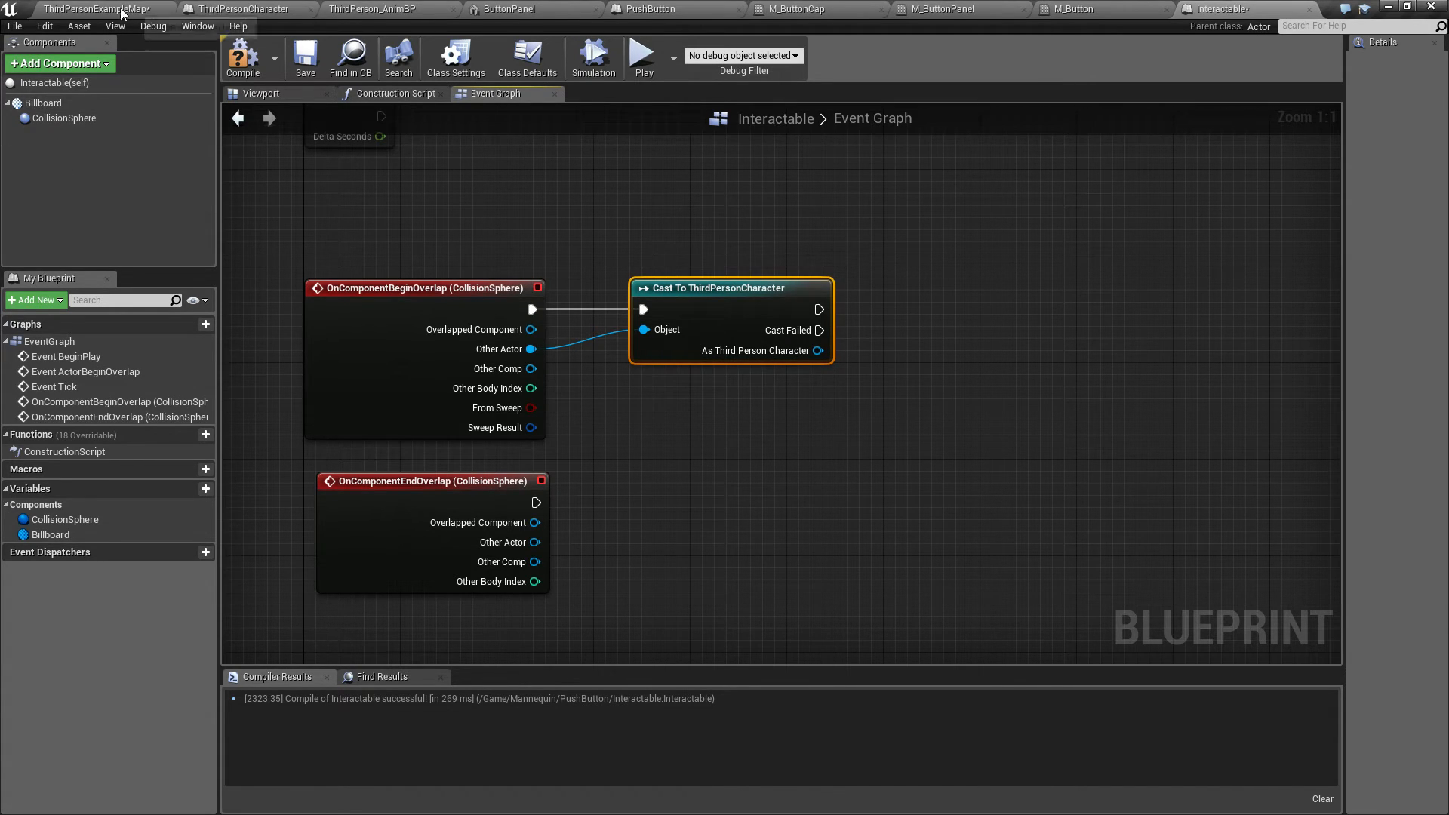
pyautogui.click(97, 8)
pyautogui.rightClick(255, 489)
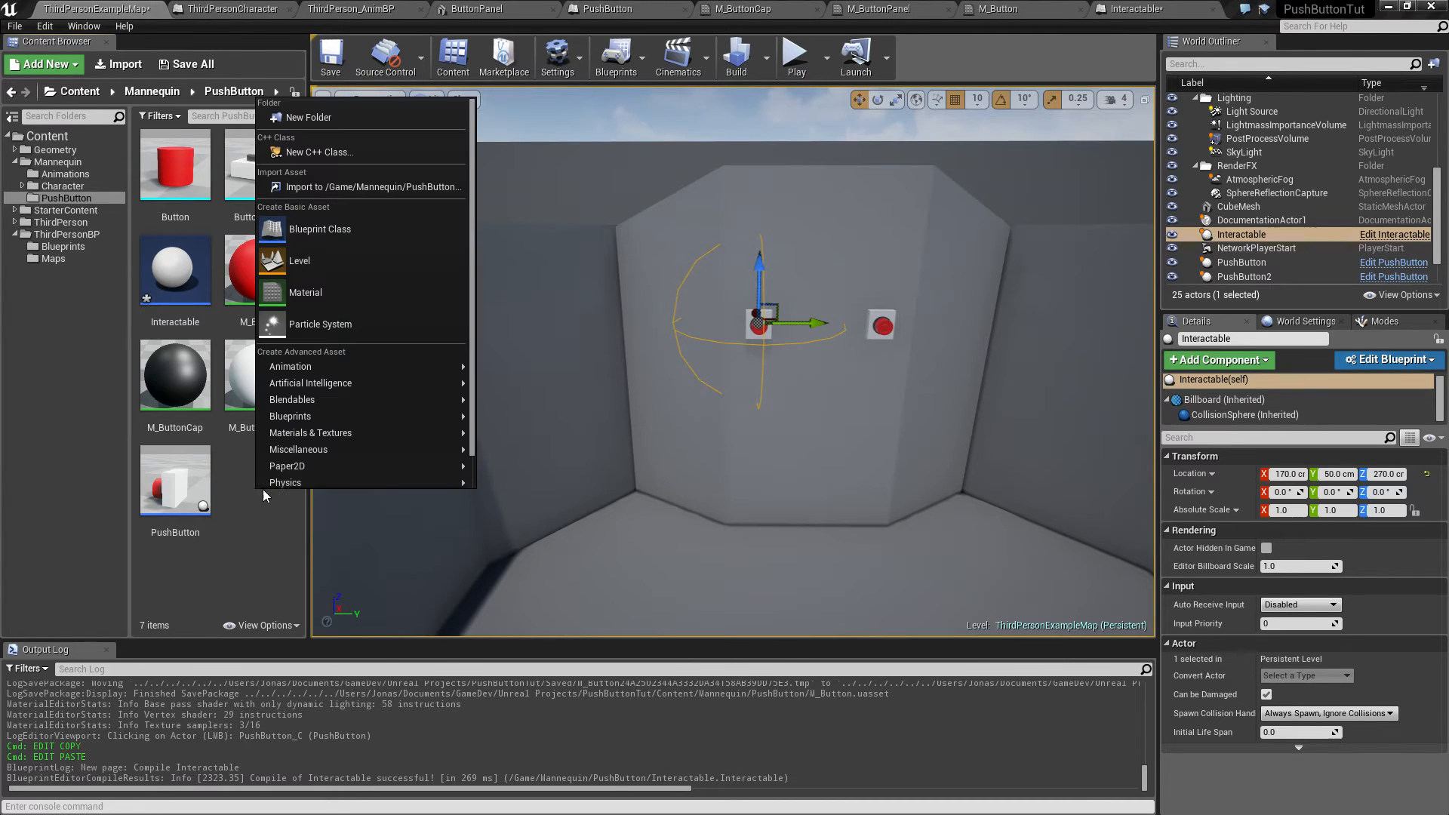
pyautogui.click(373, 233)
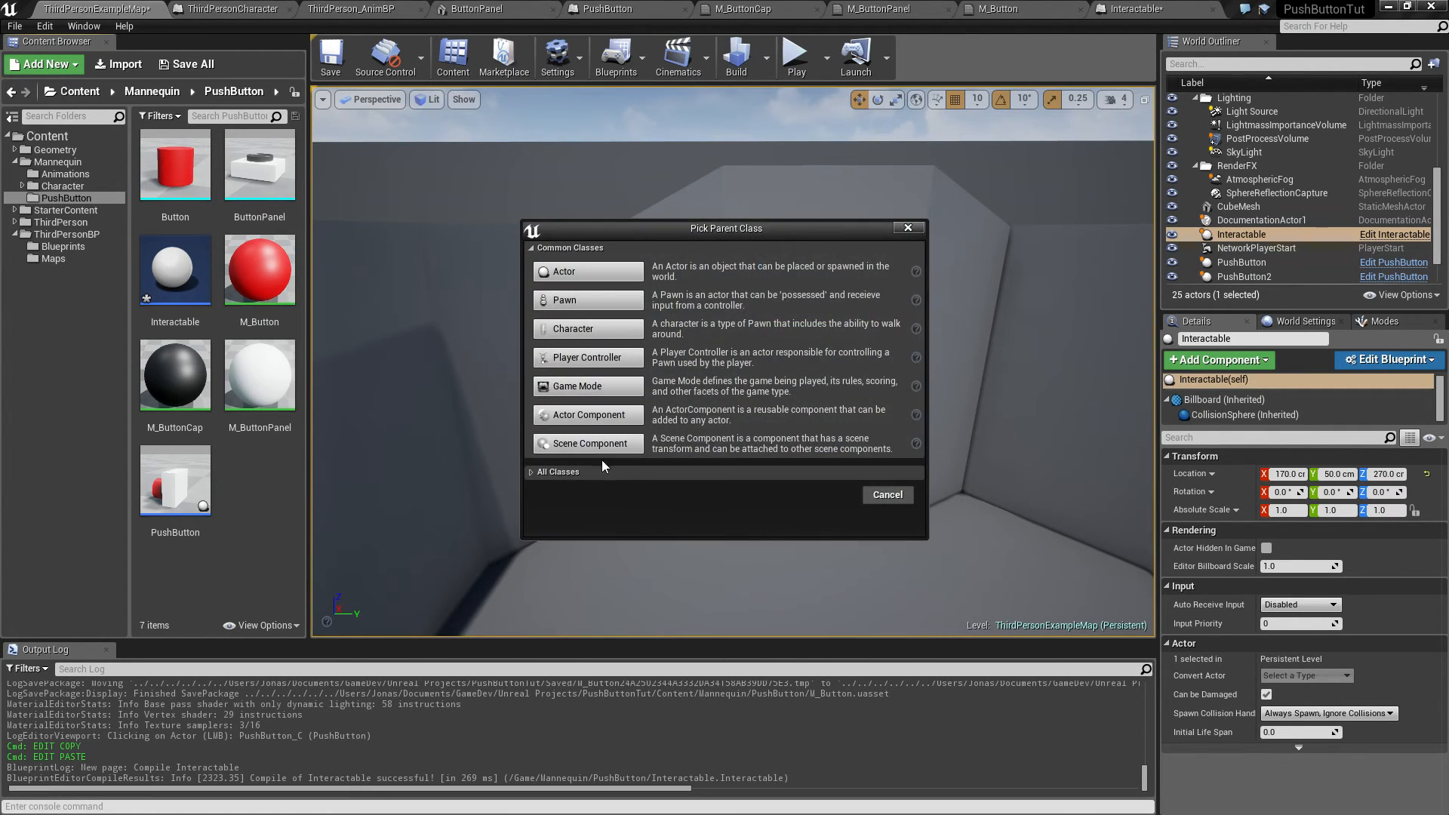
pyautogui.click(888, 494)
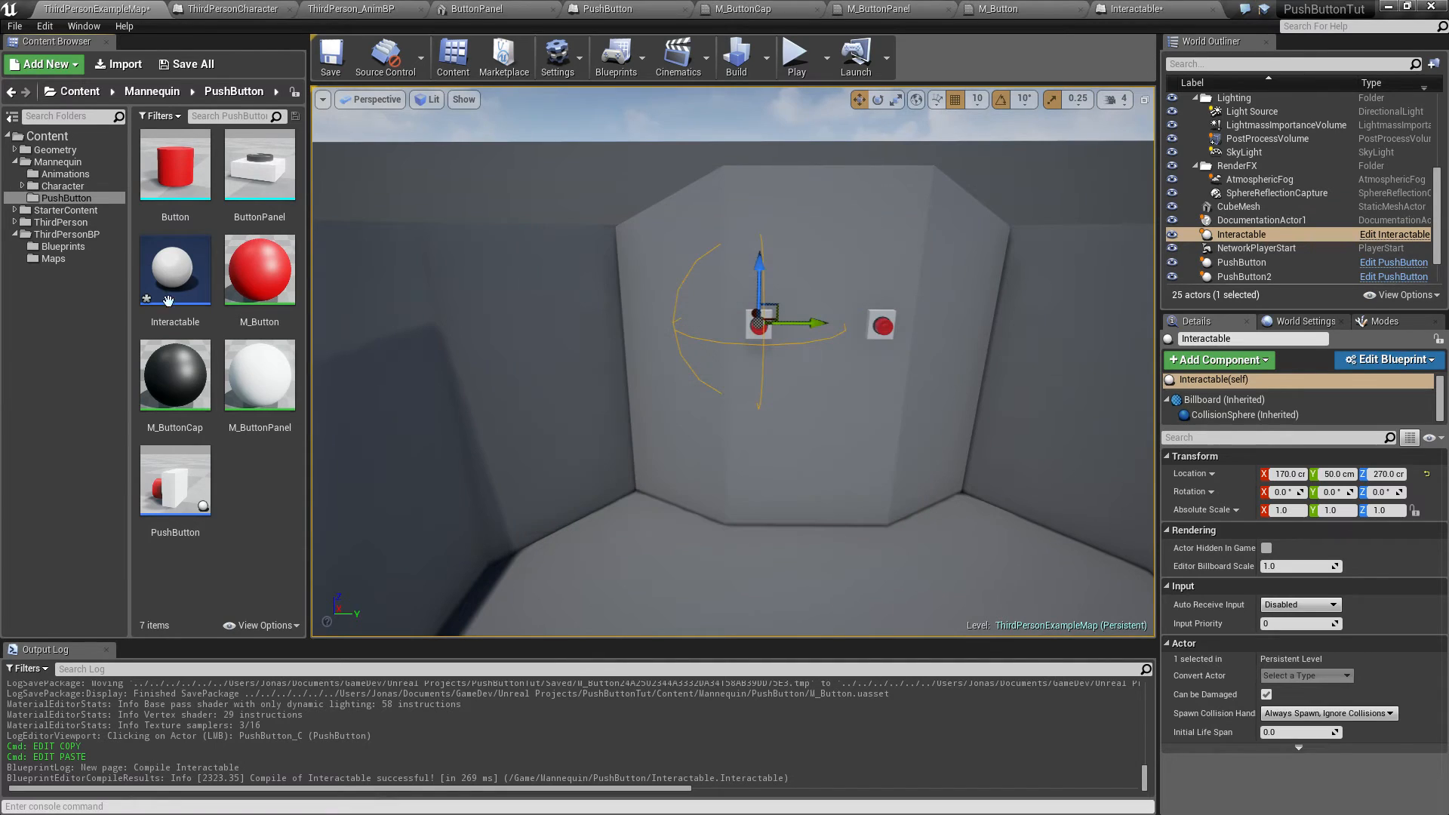
# Step: Create a Blueprint Interface named I_Interactable in the PushButton folder
pyautogui.rightClick(265, 480)
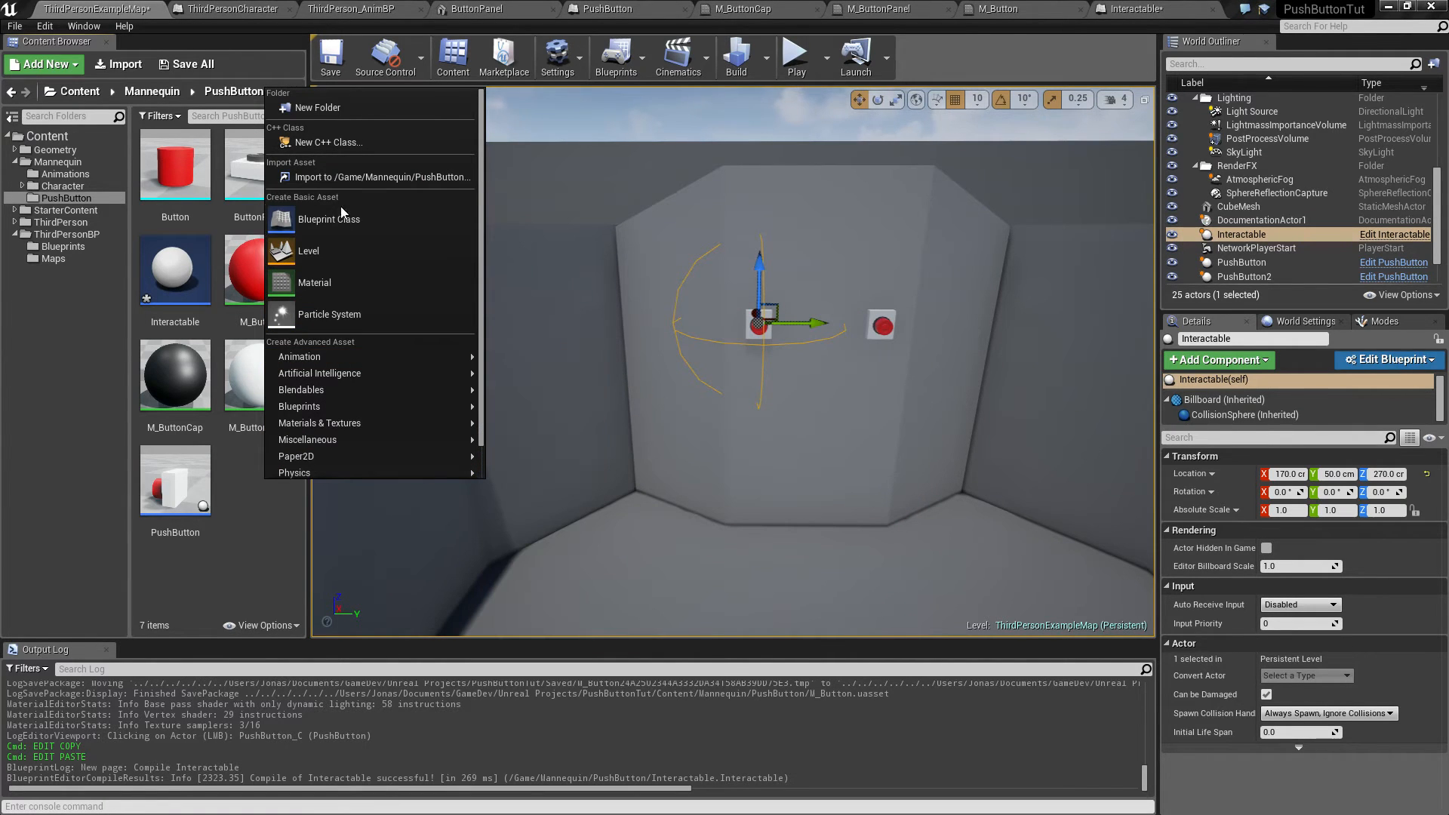
pyautogui.moveTo(350, 406)
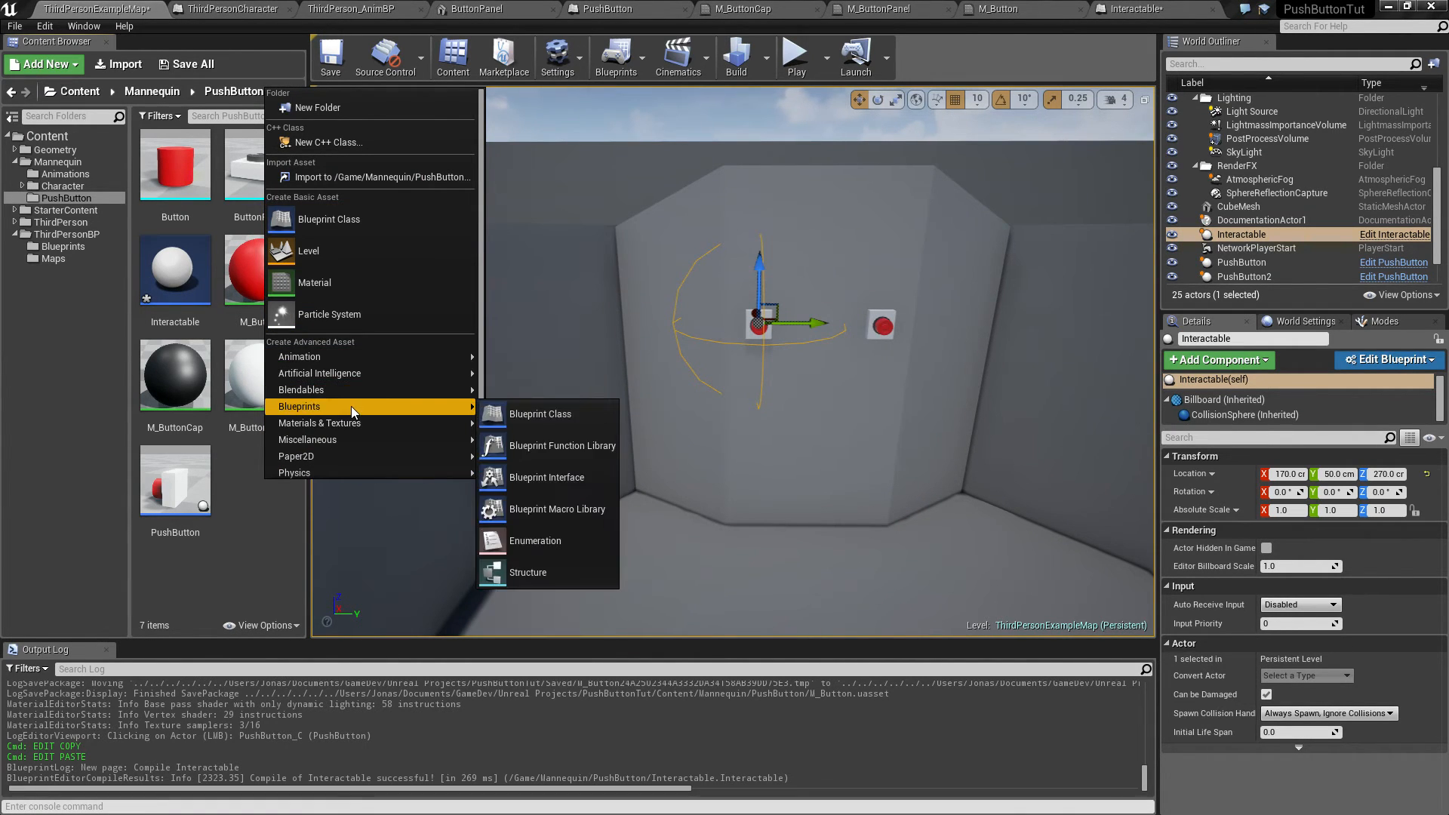
pyautogui.click(555, 477)
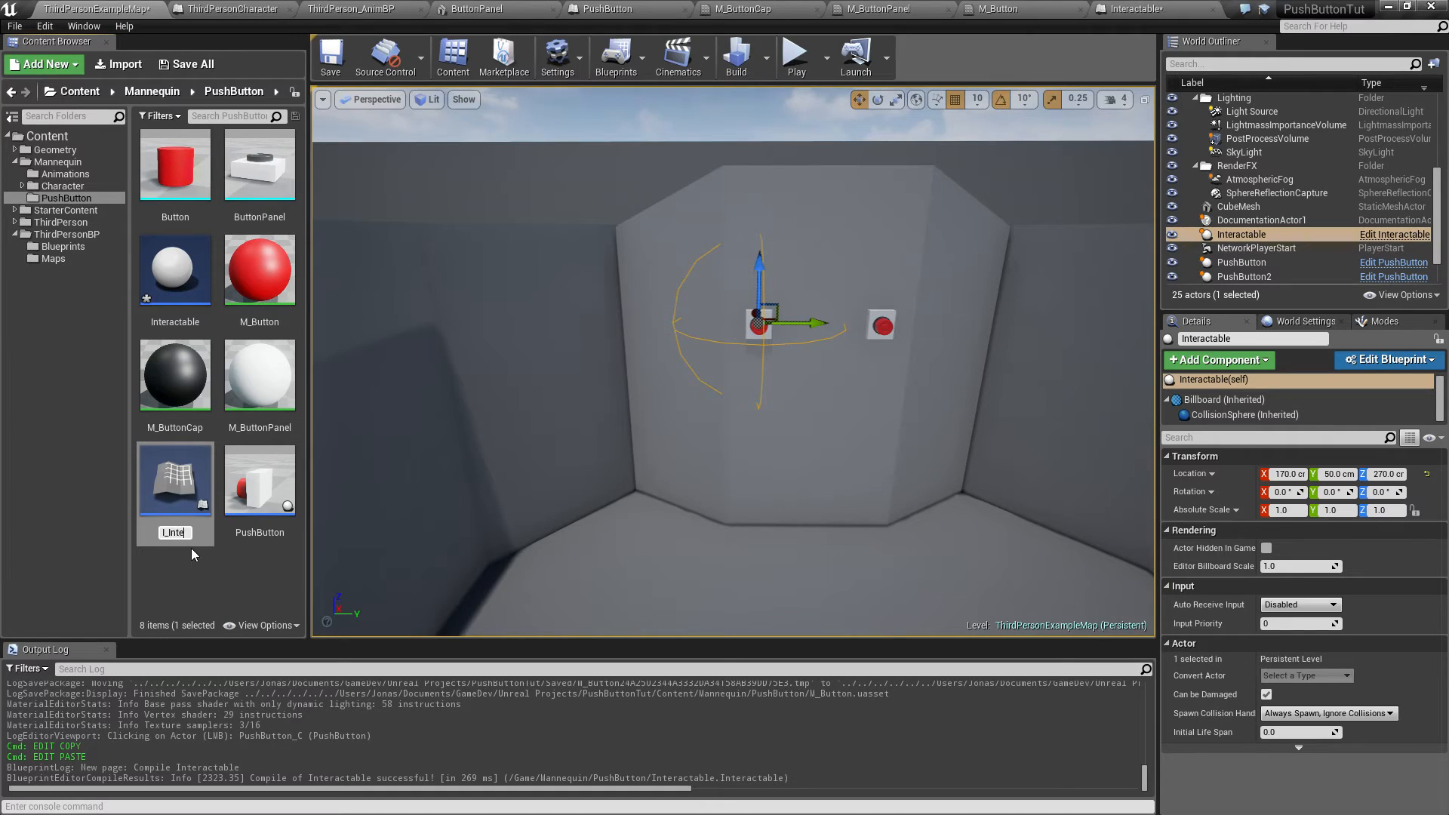
pyautogui.write('I_Interactable')
pyautogui.press('Return')
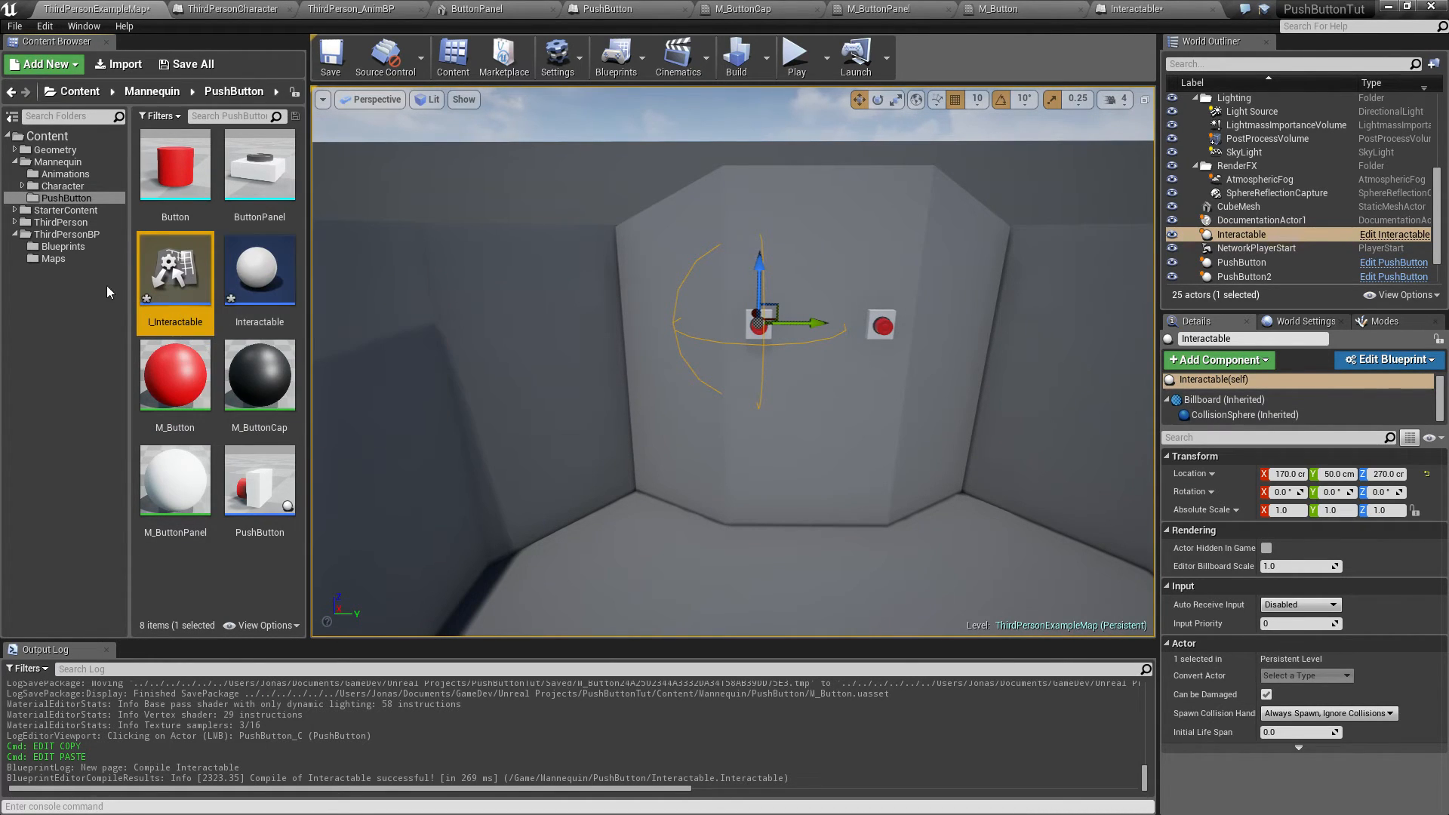
# Step: Open I_Interactable and rename its default function to RegisterInteractable
pyautogui.doubleClick(188, 308)
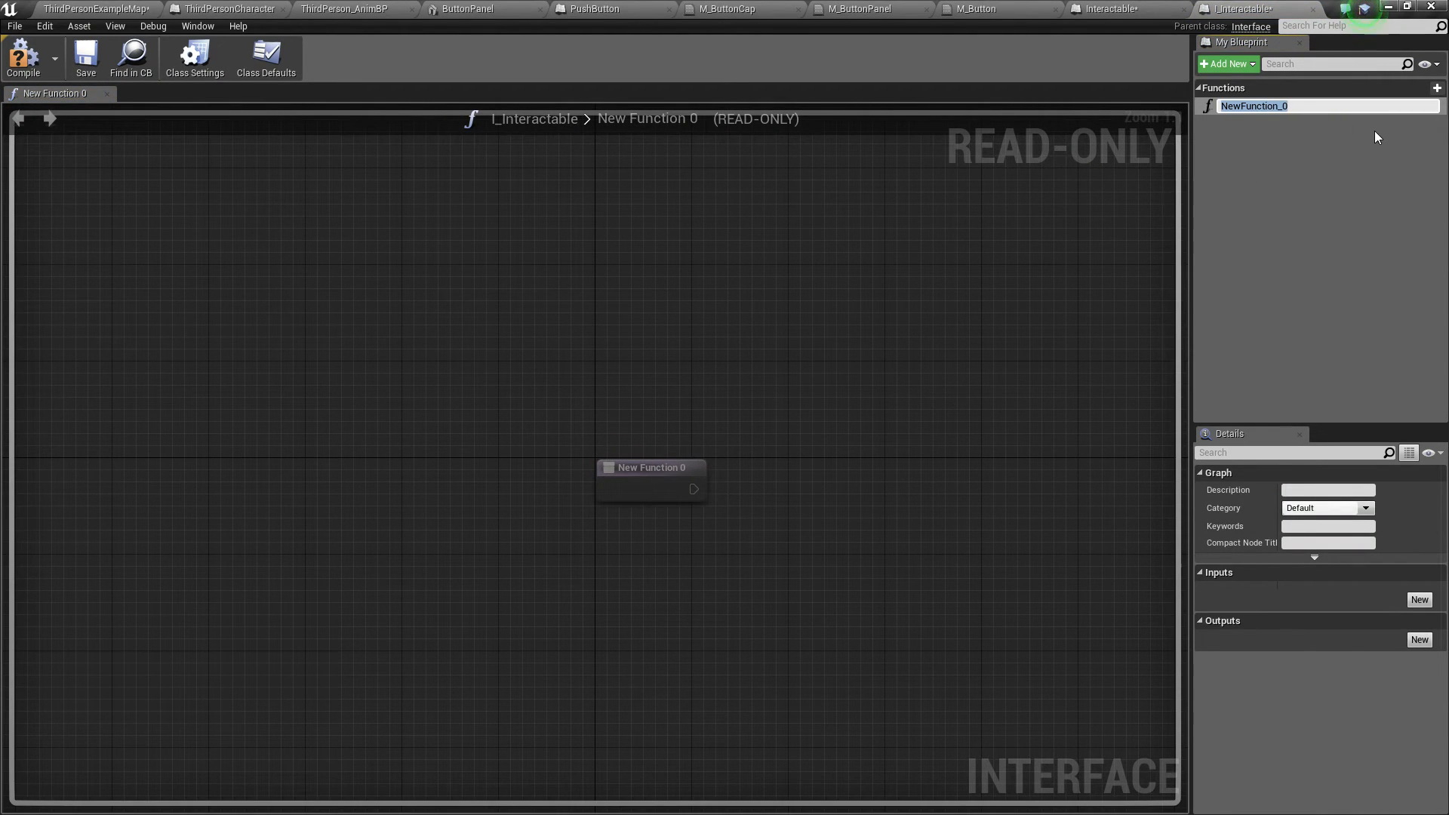
pyautogui.press('BackSpace')
pyautogui.write('Set')
pyautogui.press('BackSpace')
pyautogui.press('BackSpace')
pyautogui.press('BackSpace')
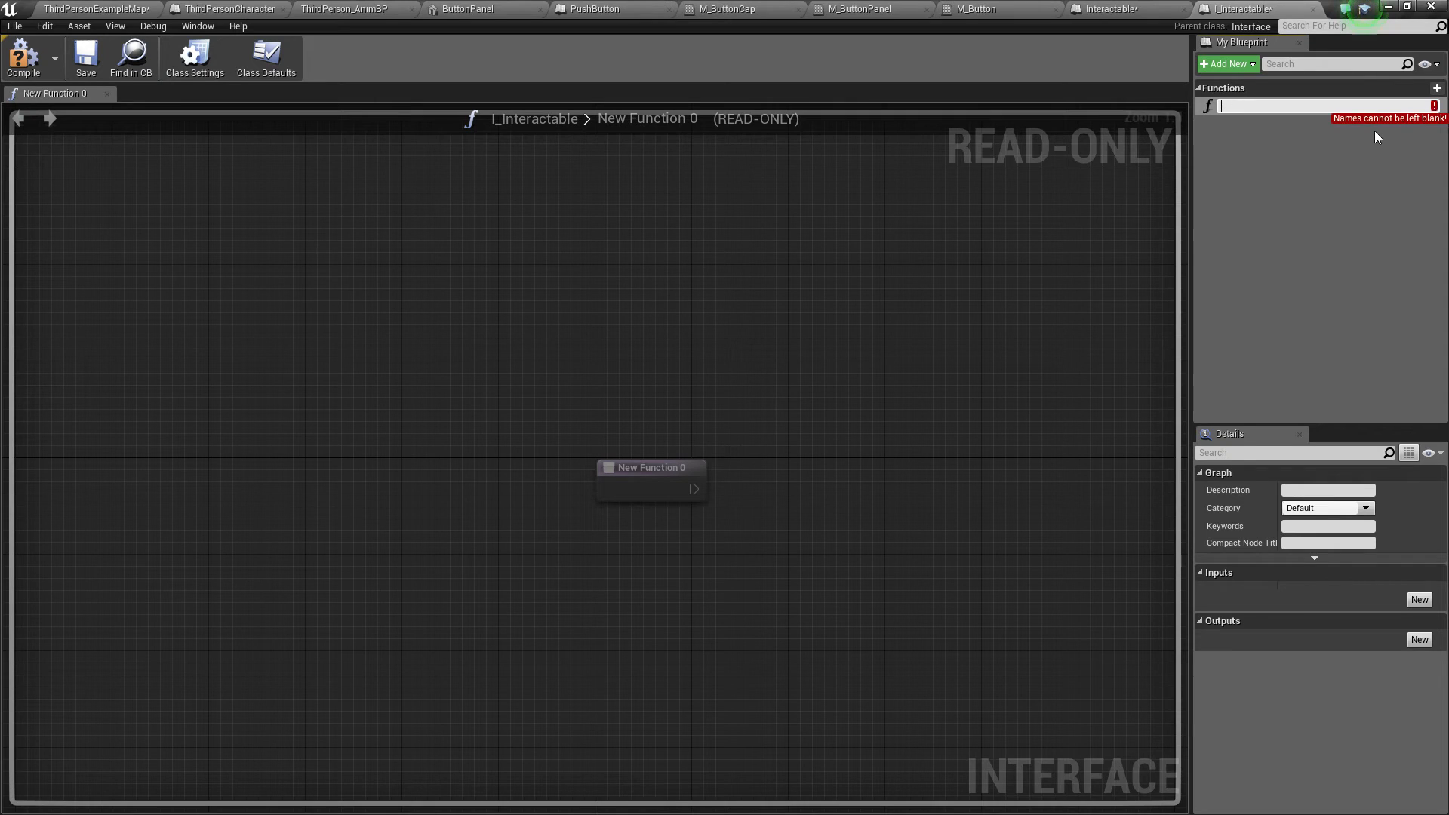
pyautogui.write('RegisterInt')
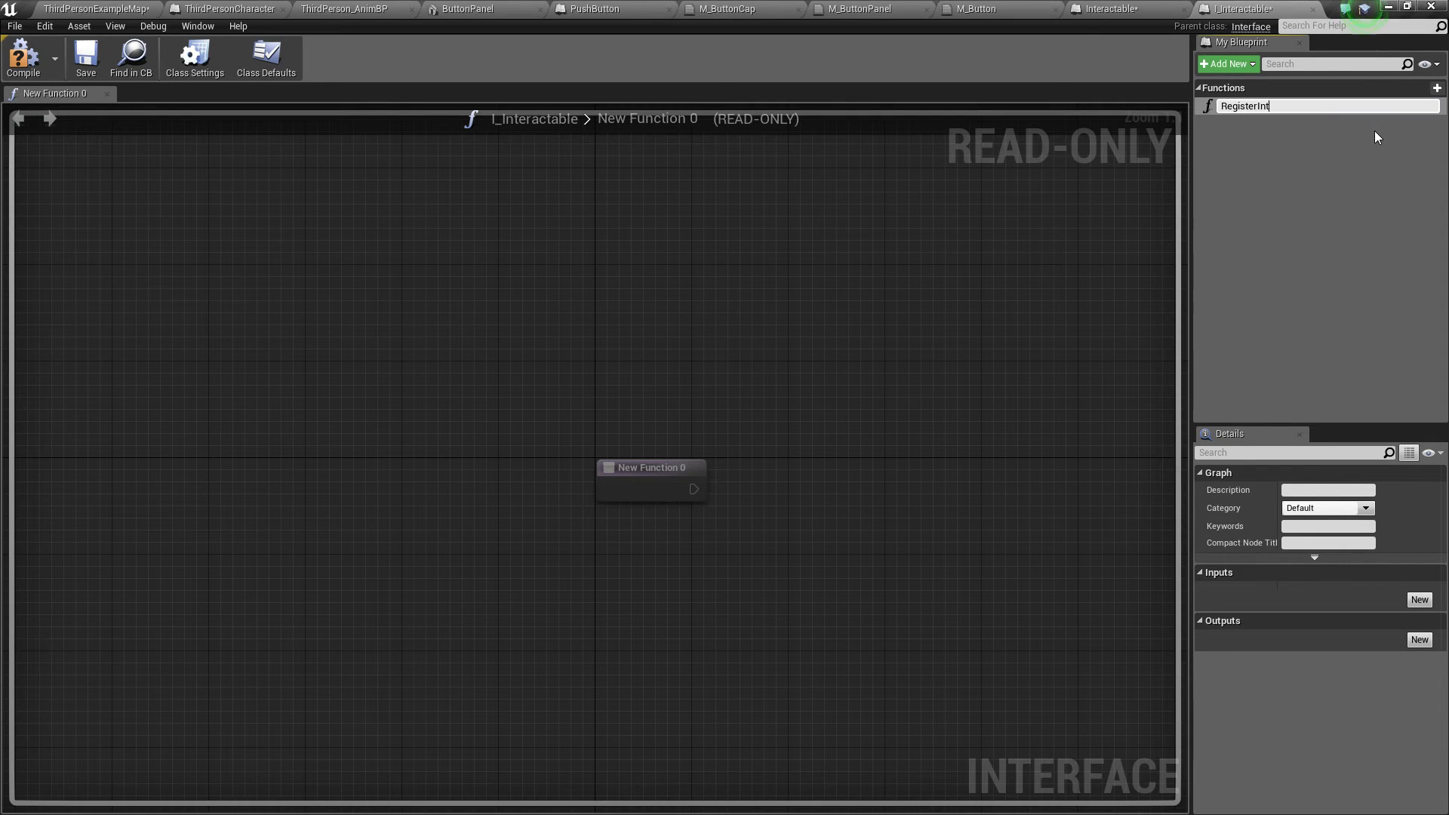
pyautogui.write('eractable')
pyautogui.press('Return')
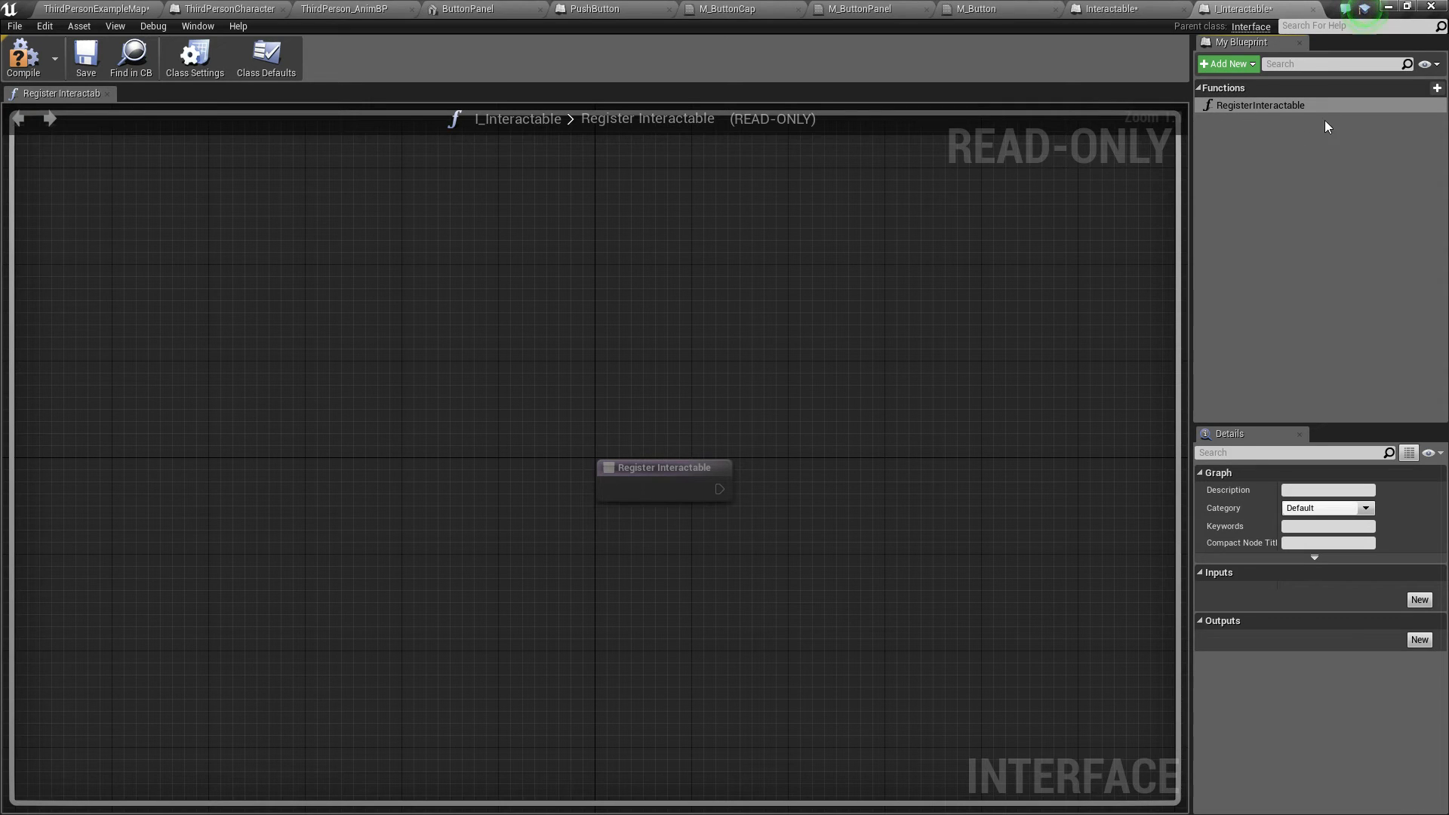
# Step: Add a new interface function named UnregisterInteractable
pyautogui.click(1227, 64)
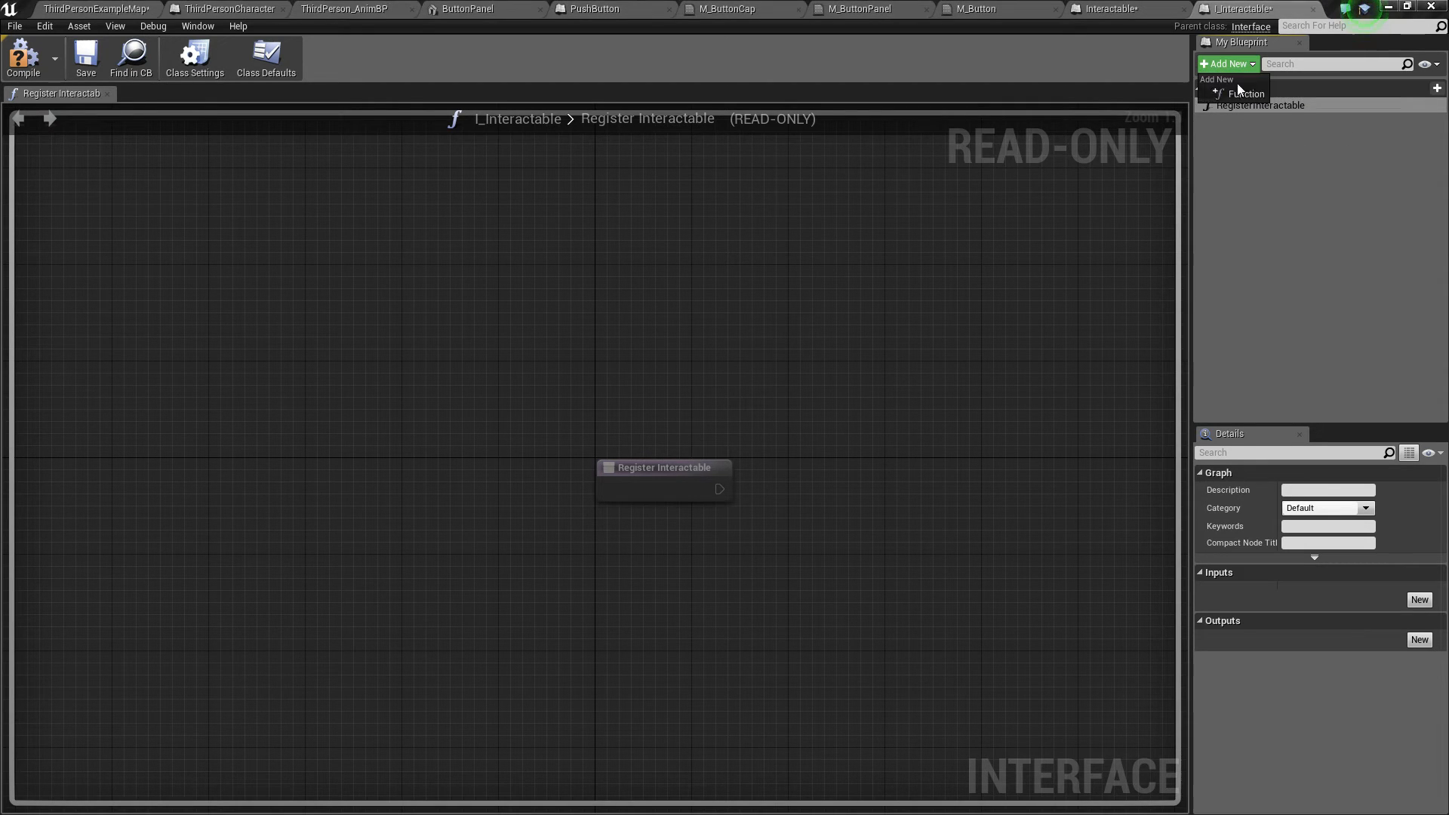
pyautogui.click(1223, 99)
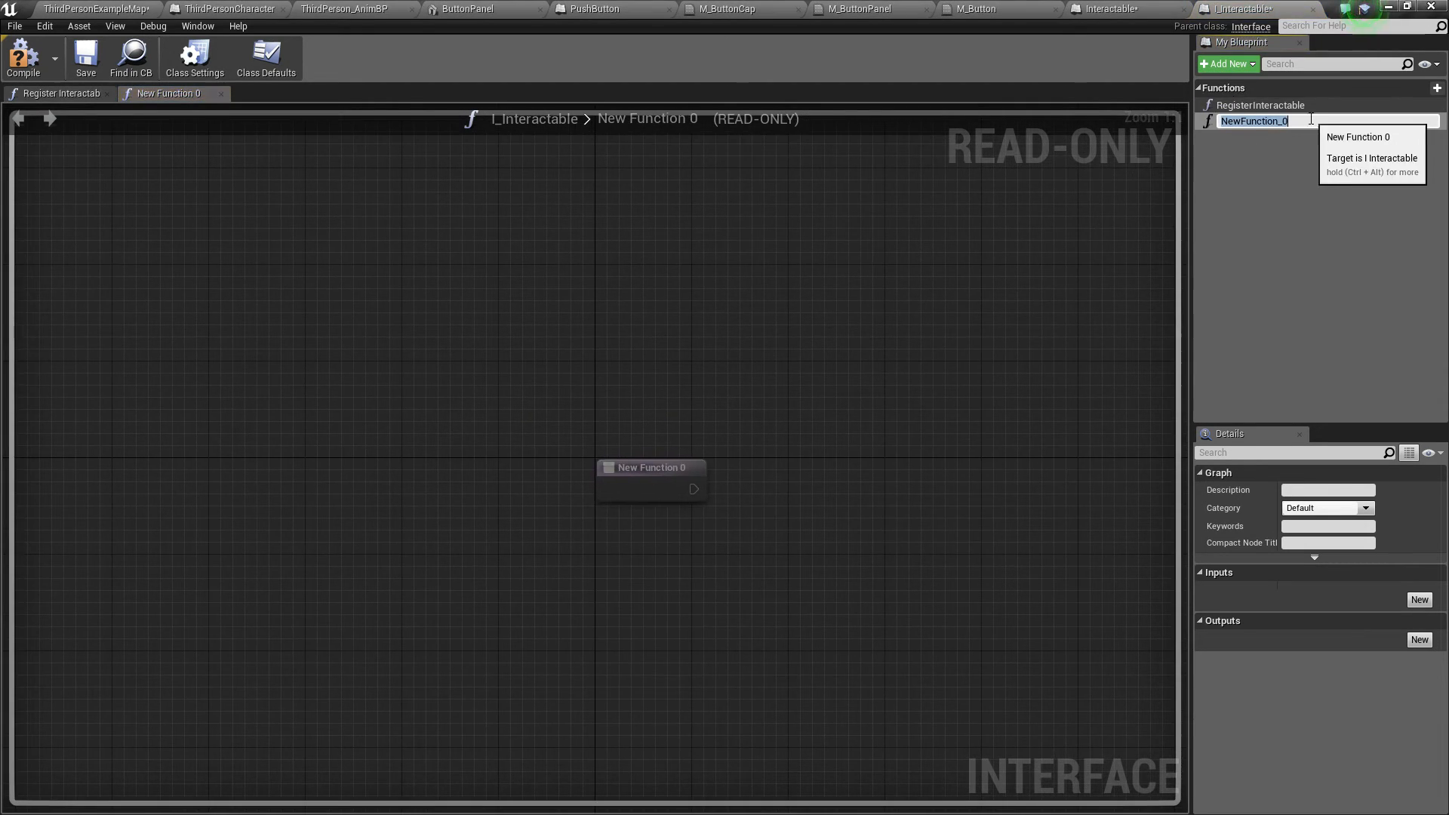
pyautogui.write('UnregisterInteractable')
pyautogui.press('Return')
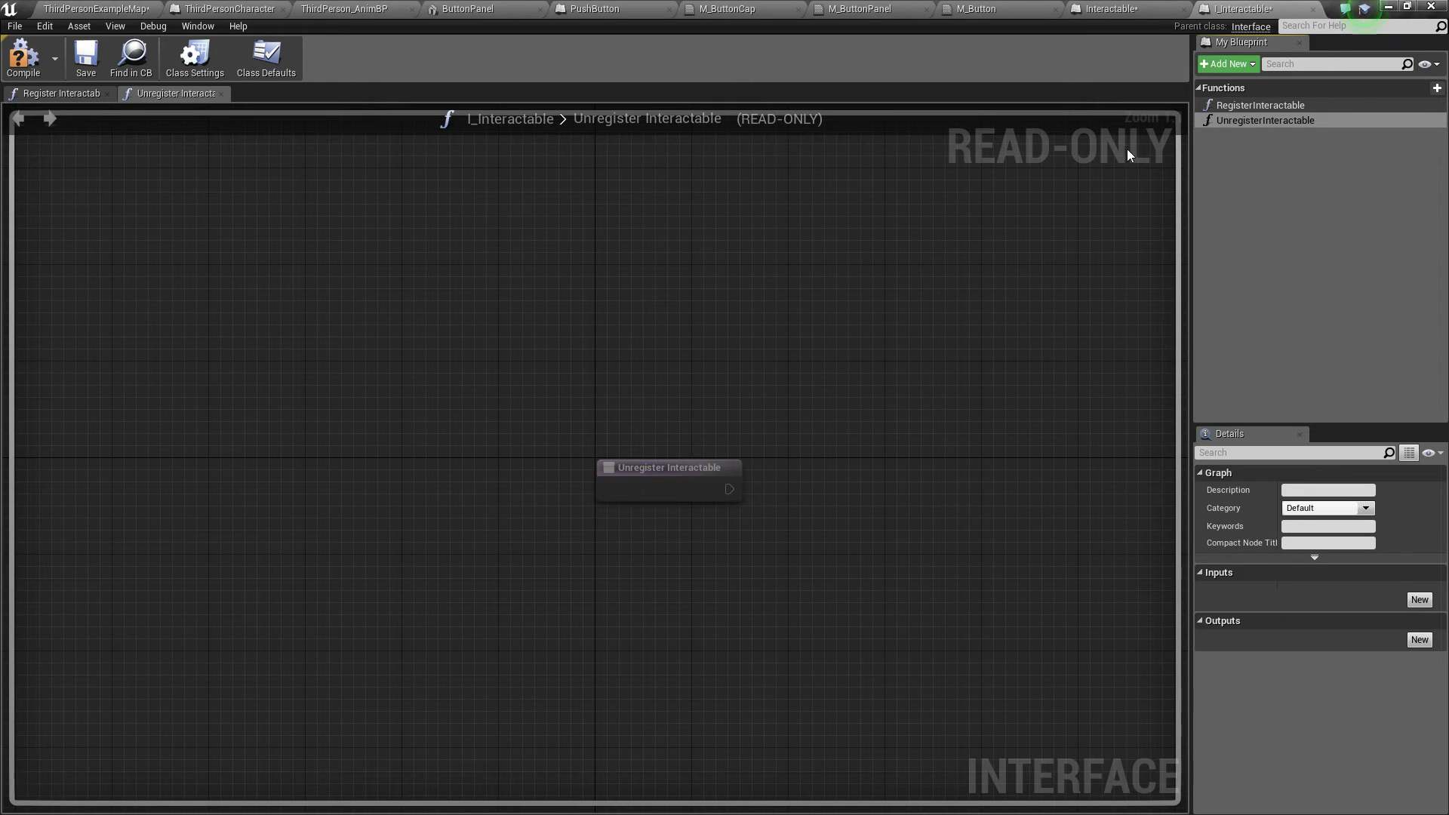
# Step: Add an input parameter to the interface function and set its type to an Interactable object reference
pyautogui.click(1252, 110)
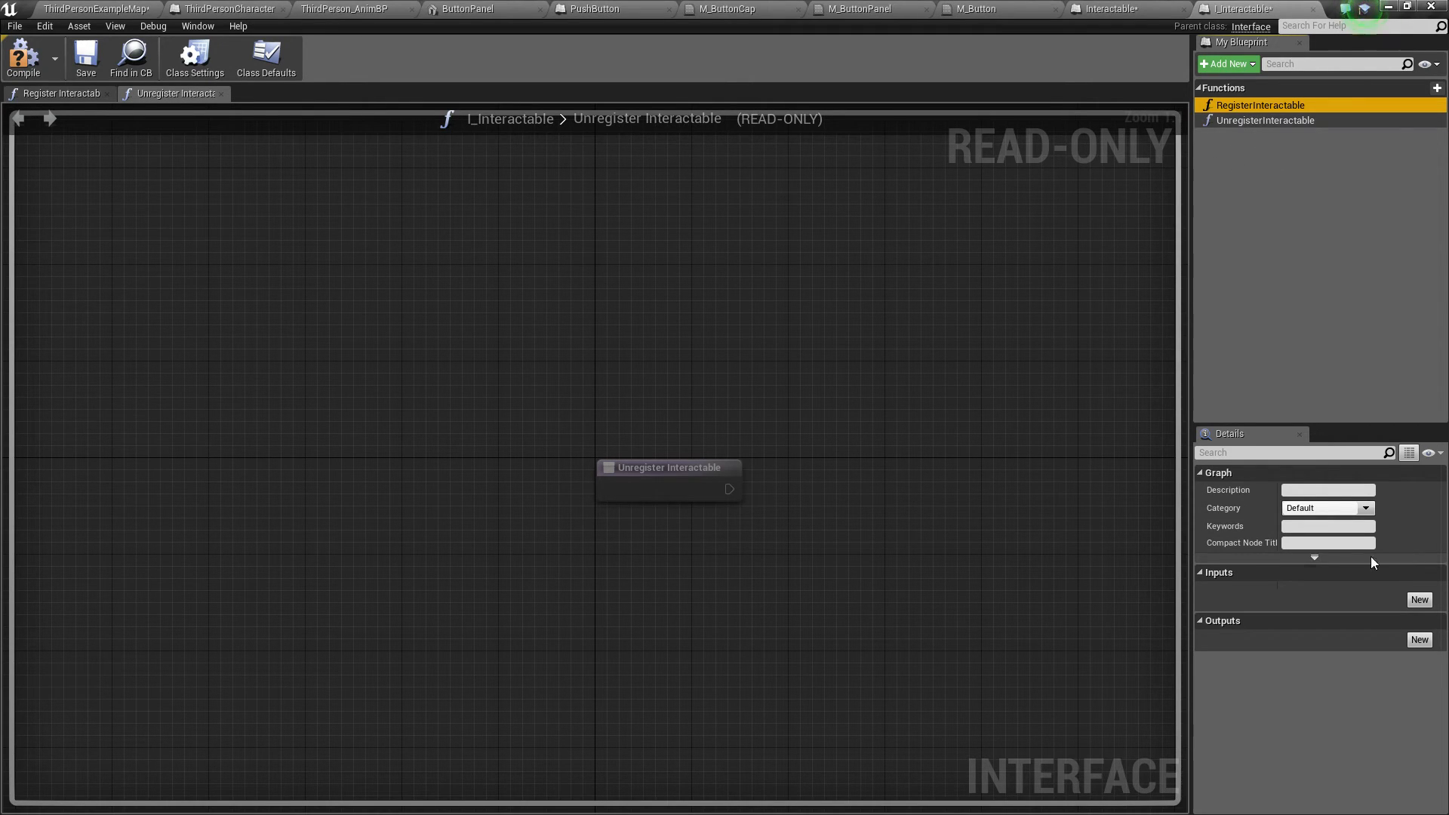
pyautogui.click(1422, 600)
pyautogui.click(1317, 591)
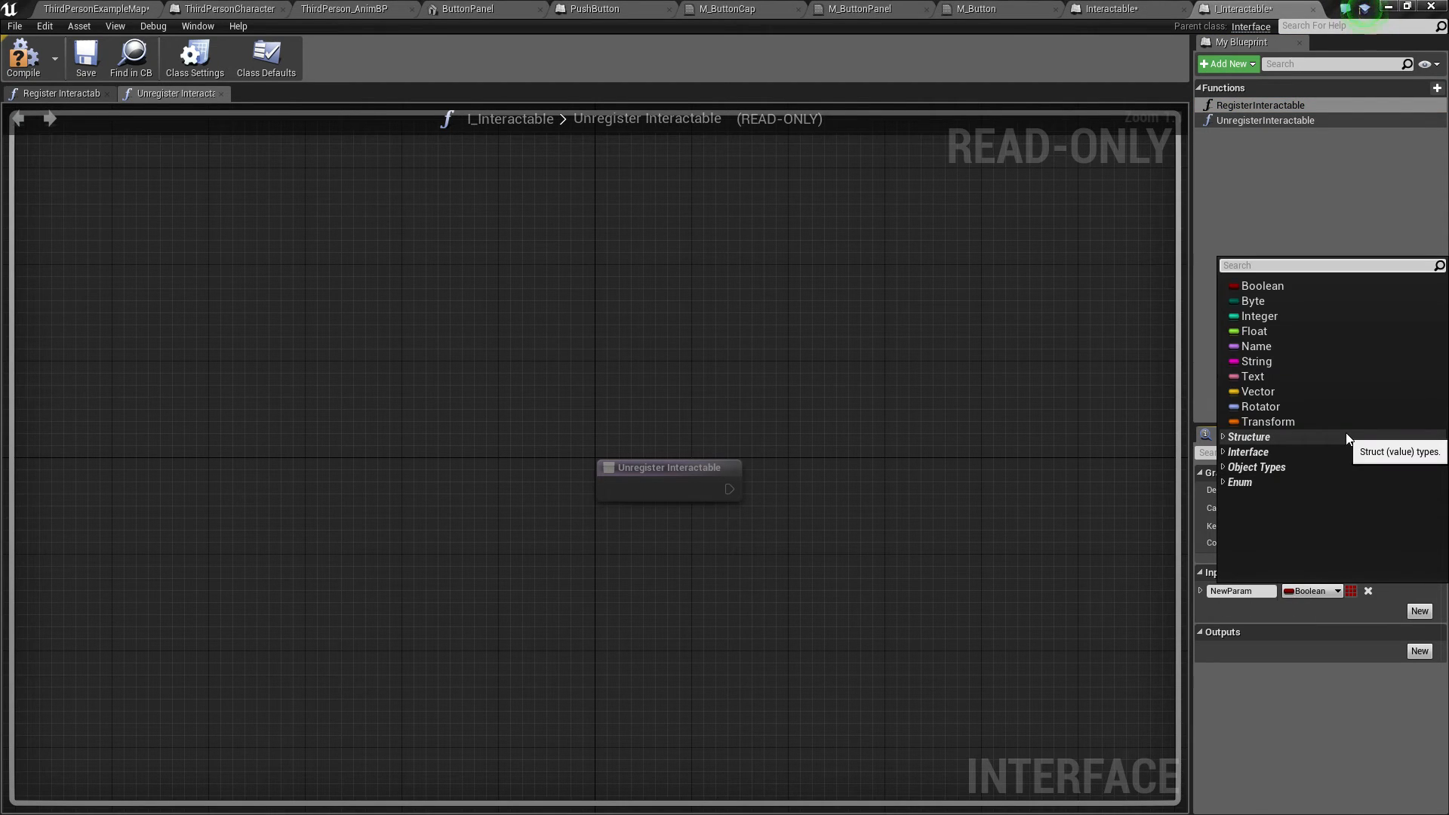
pyautogui.write('inte')
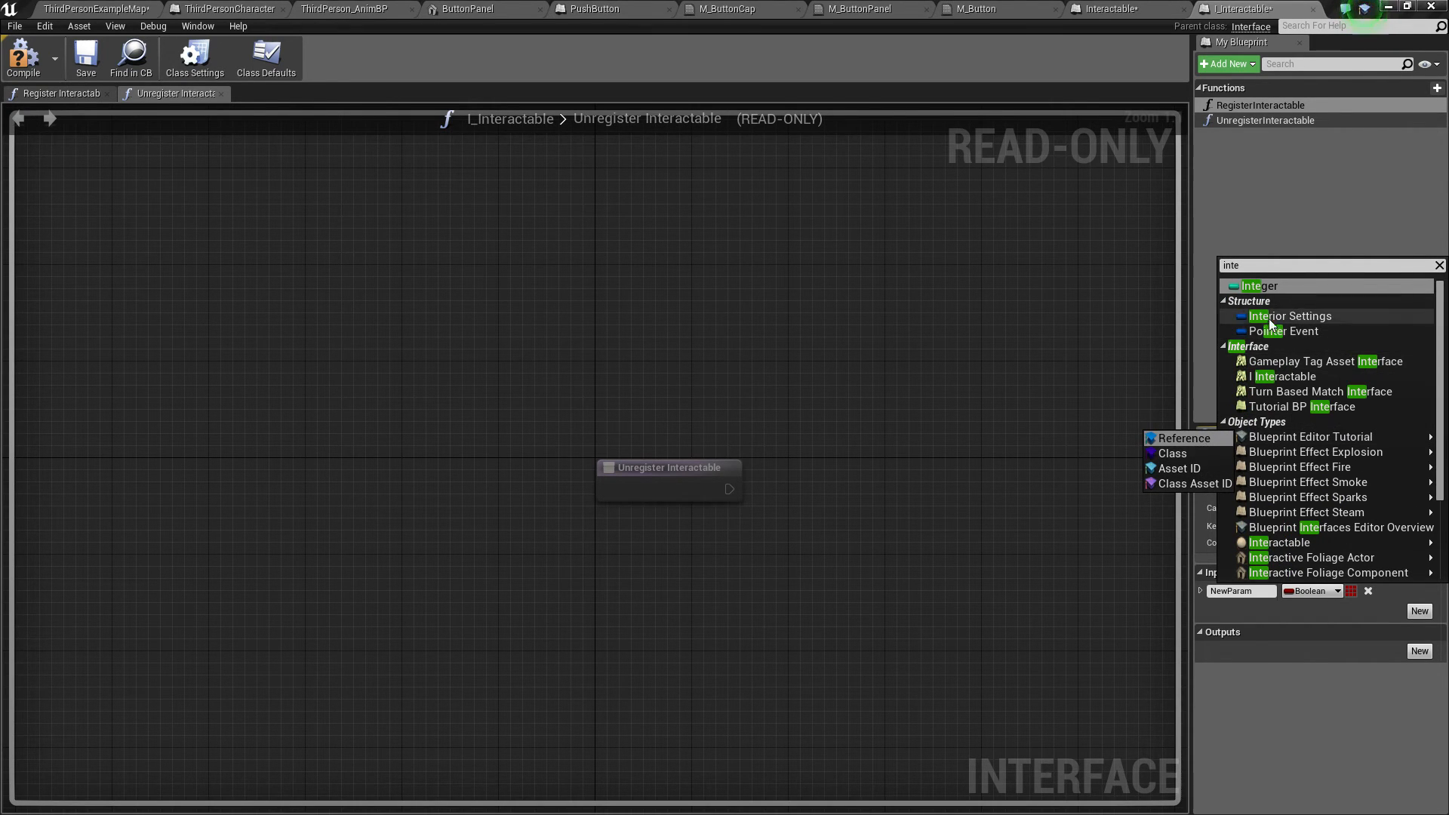
pyautogui.click(1282, 286)
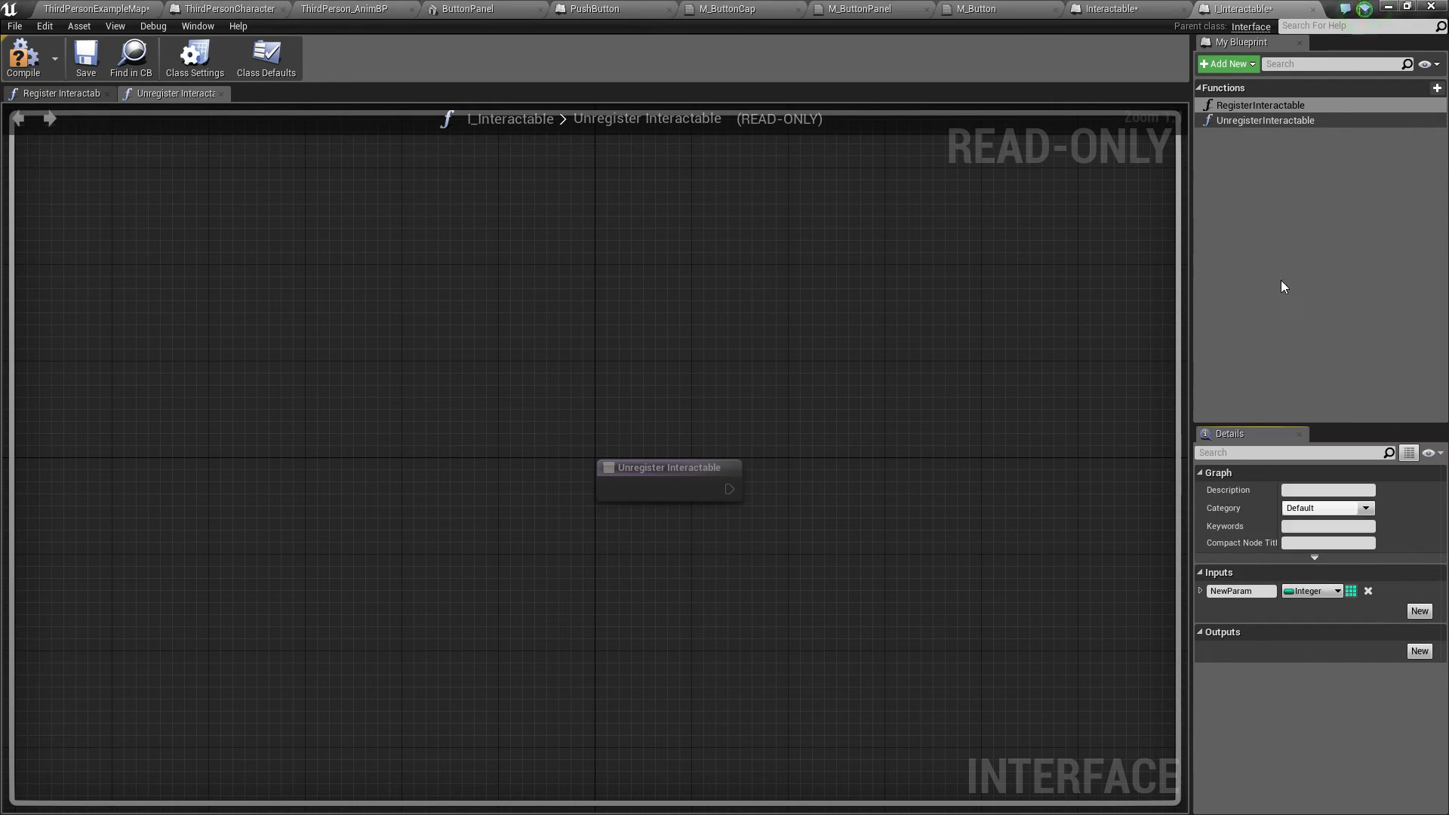
pyautogui.click(1321, 592)
pyautogui.write('interacta')
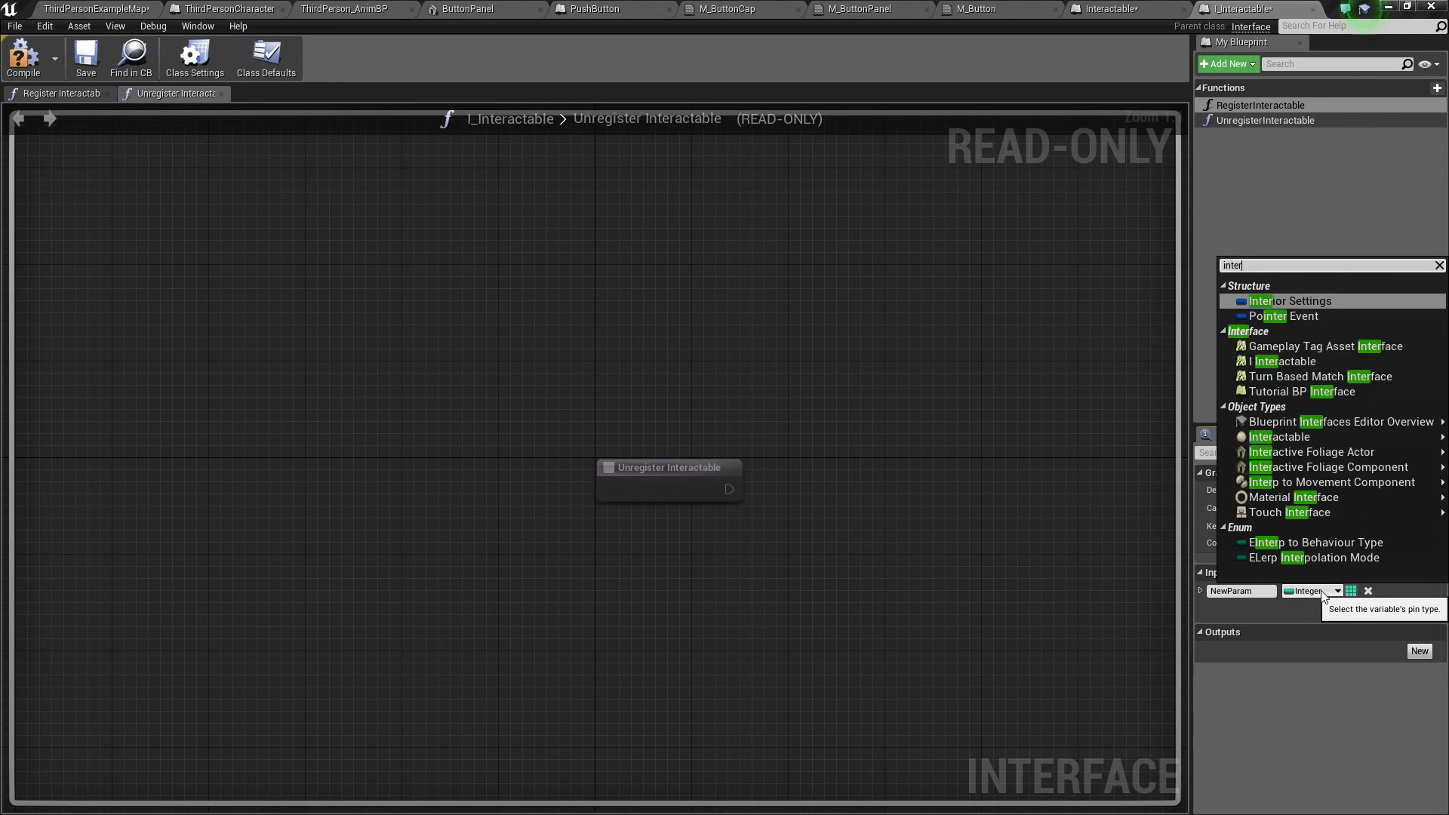
pyautogui.moveTo(1295, 335)
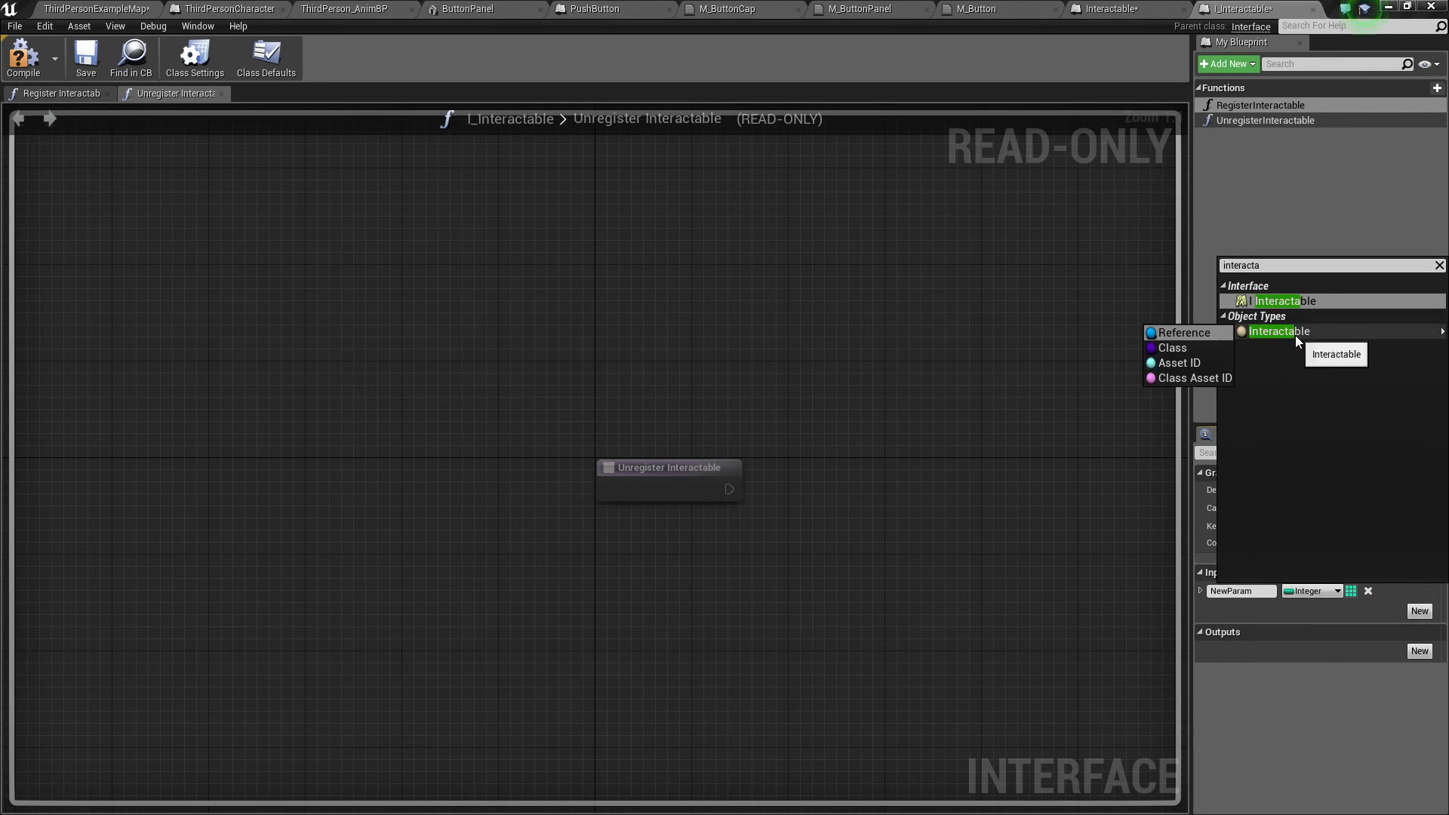
pyautogui.click(1192, 333)
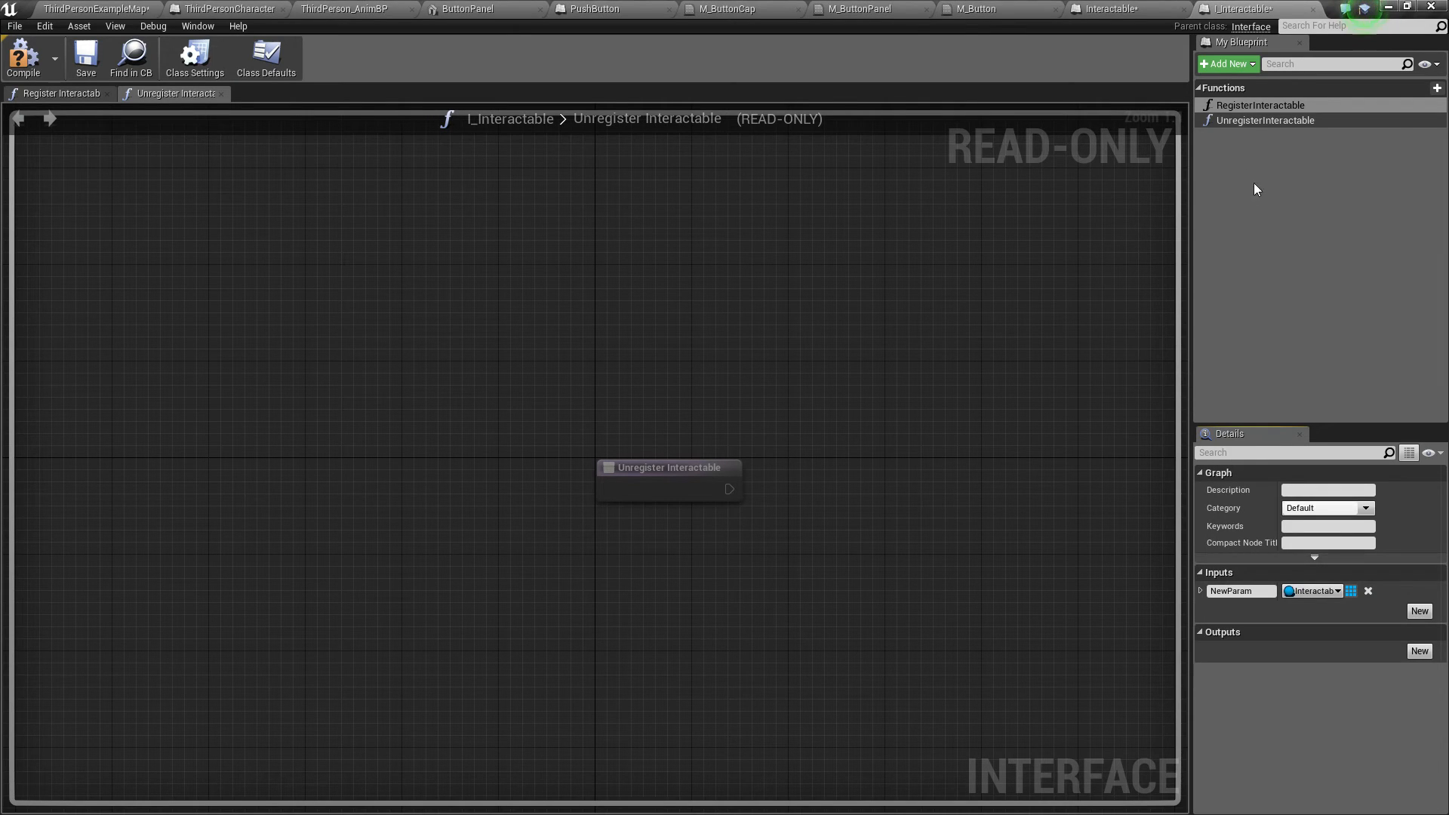
# Step: Rename RegisterInteractable's input parameter to Interactable
pyautogui.click(1238, 121)
pyautogui.click(1419, 601)
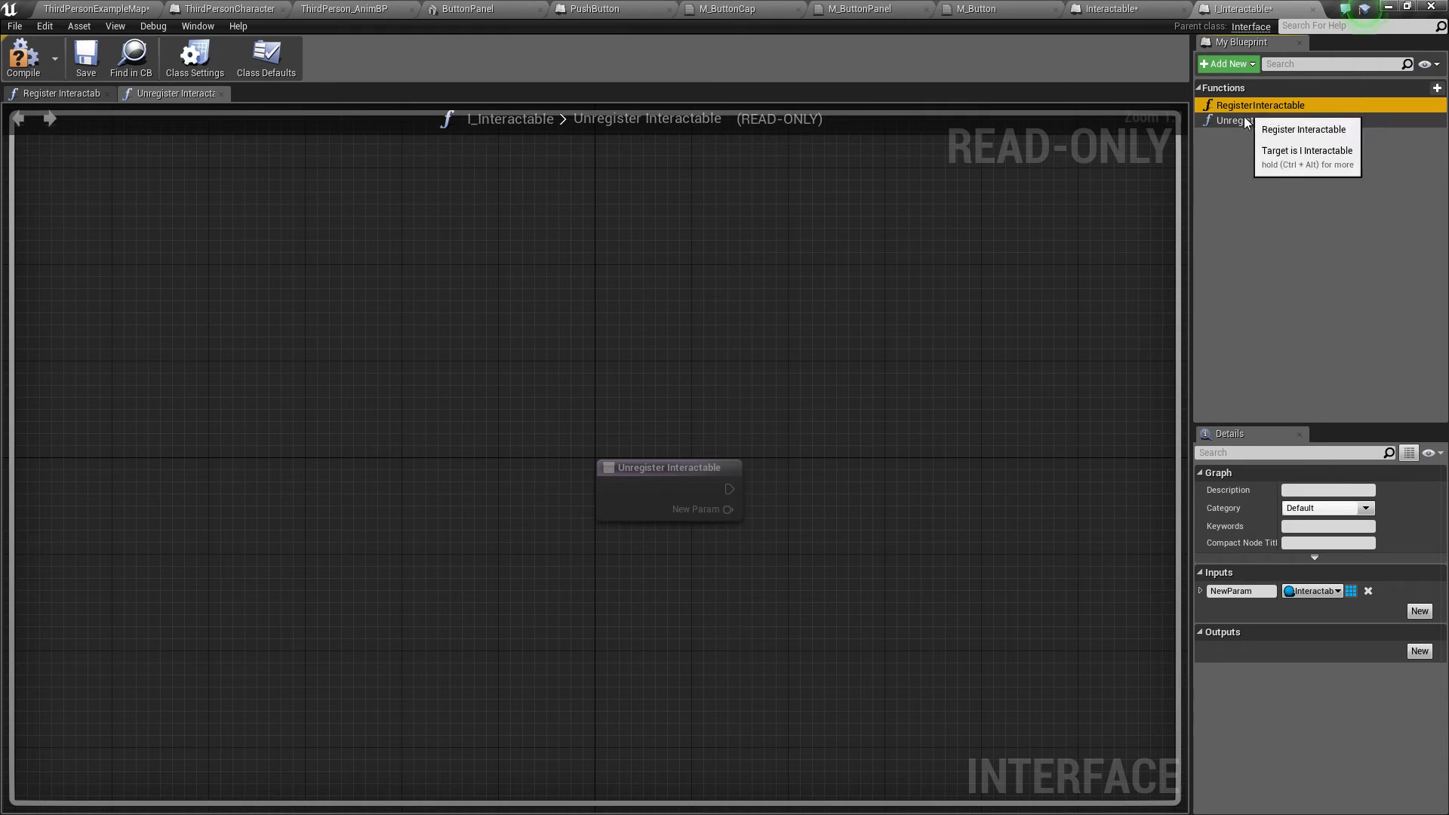
pyautogui.click(1257, 592)
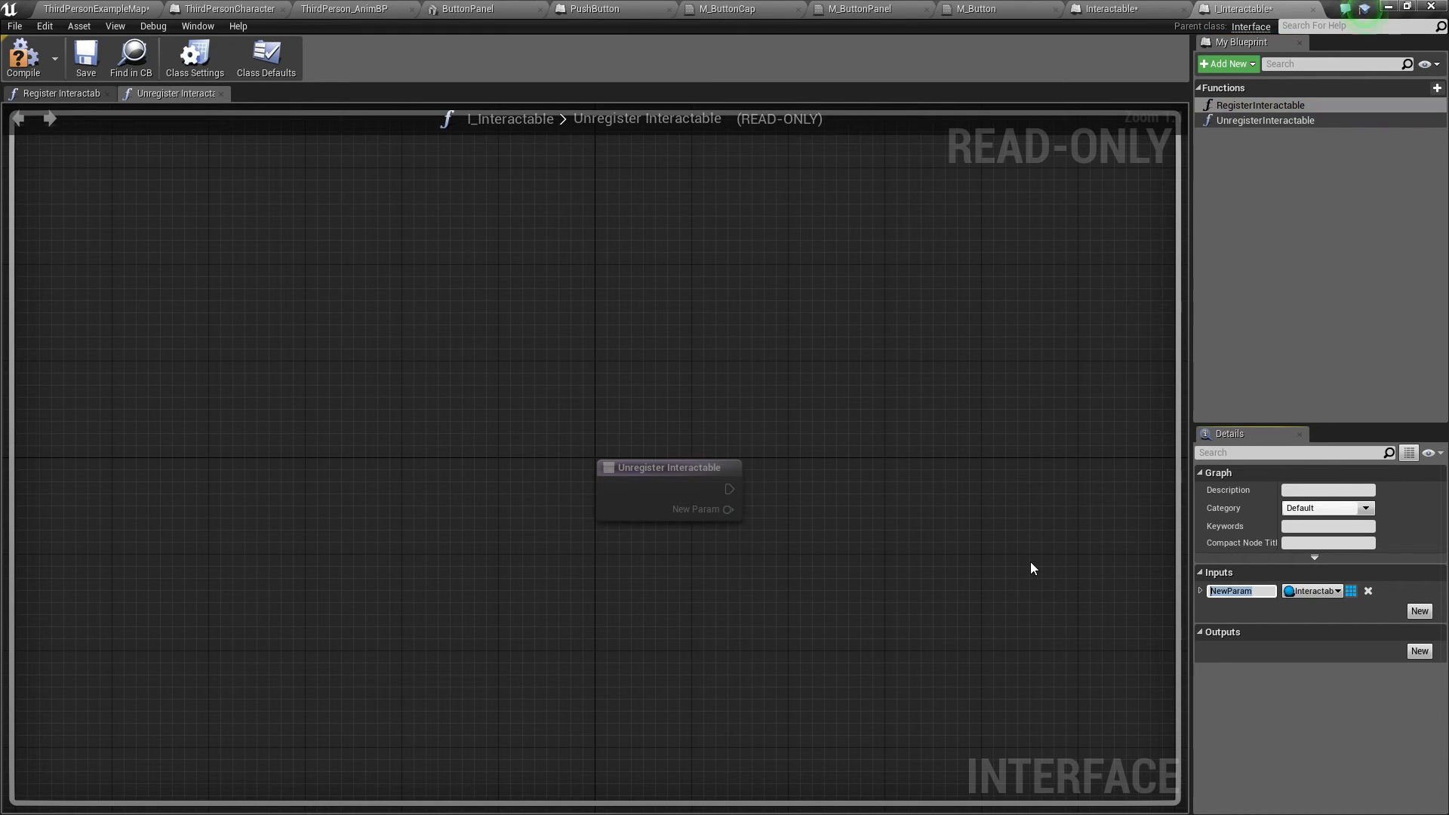
pyautogui.write('Inet')
pyautogui.press('BackSpace')
pyautogui.press('BackSpace')
pyautogui.write('teractable')
pyautogui.press('Return')
pyautogui.hotkey('ctrl', 'c')
# Step: Rename UnregisterInteractable's input parameter to Interactable and compile the interface
pyautogui.click(1264, 121)
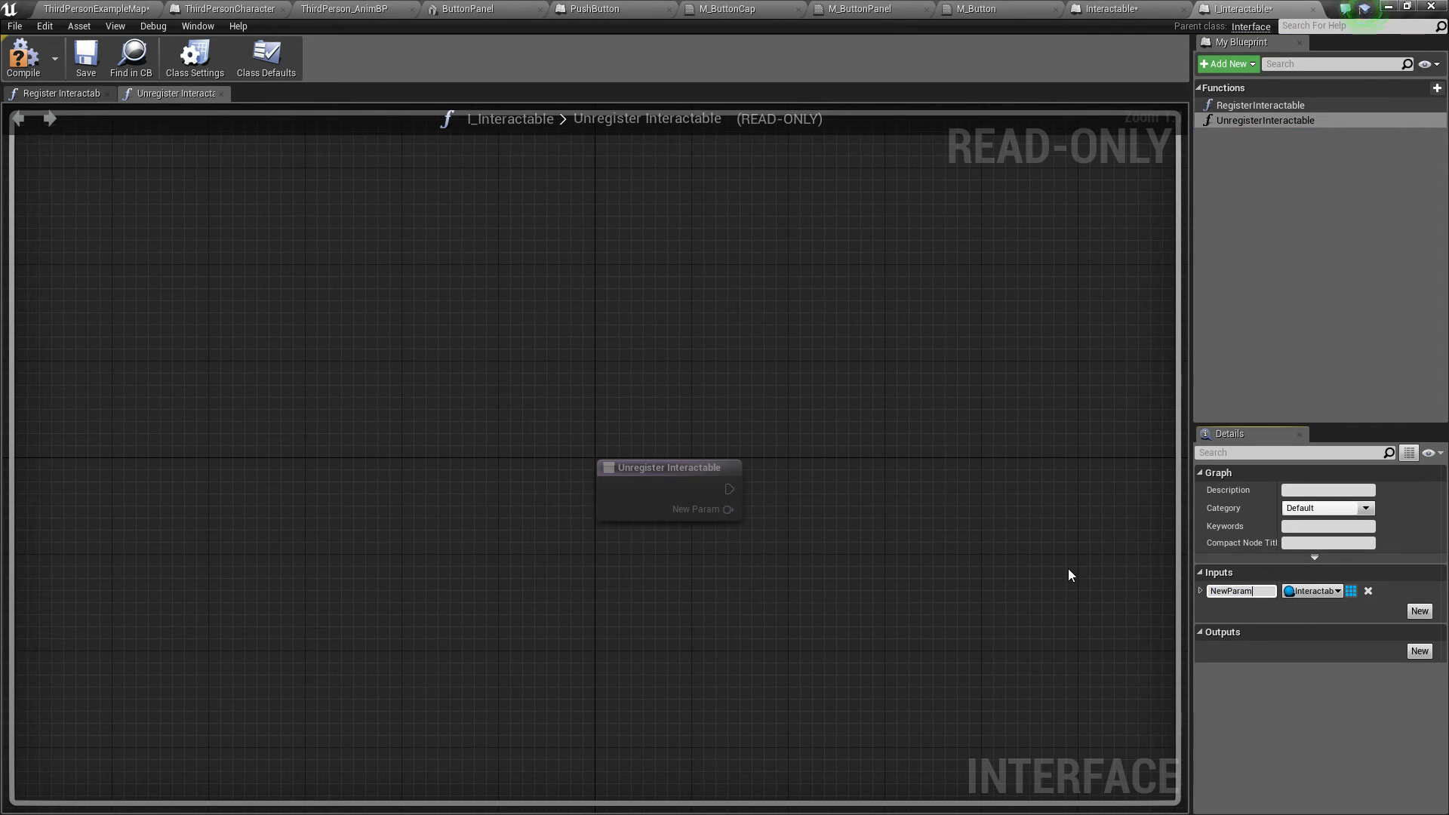
pyautogui.hotkey('ctrl', 'a')
pyautogui.hotkey('ctrl', 'v')
pyautogui.press('Return')
pyautogui.click(24, 57)
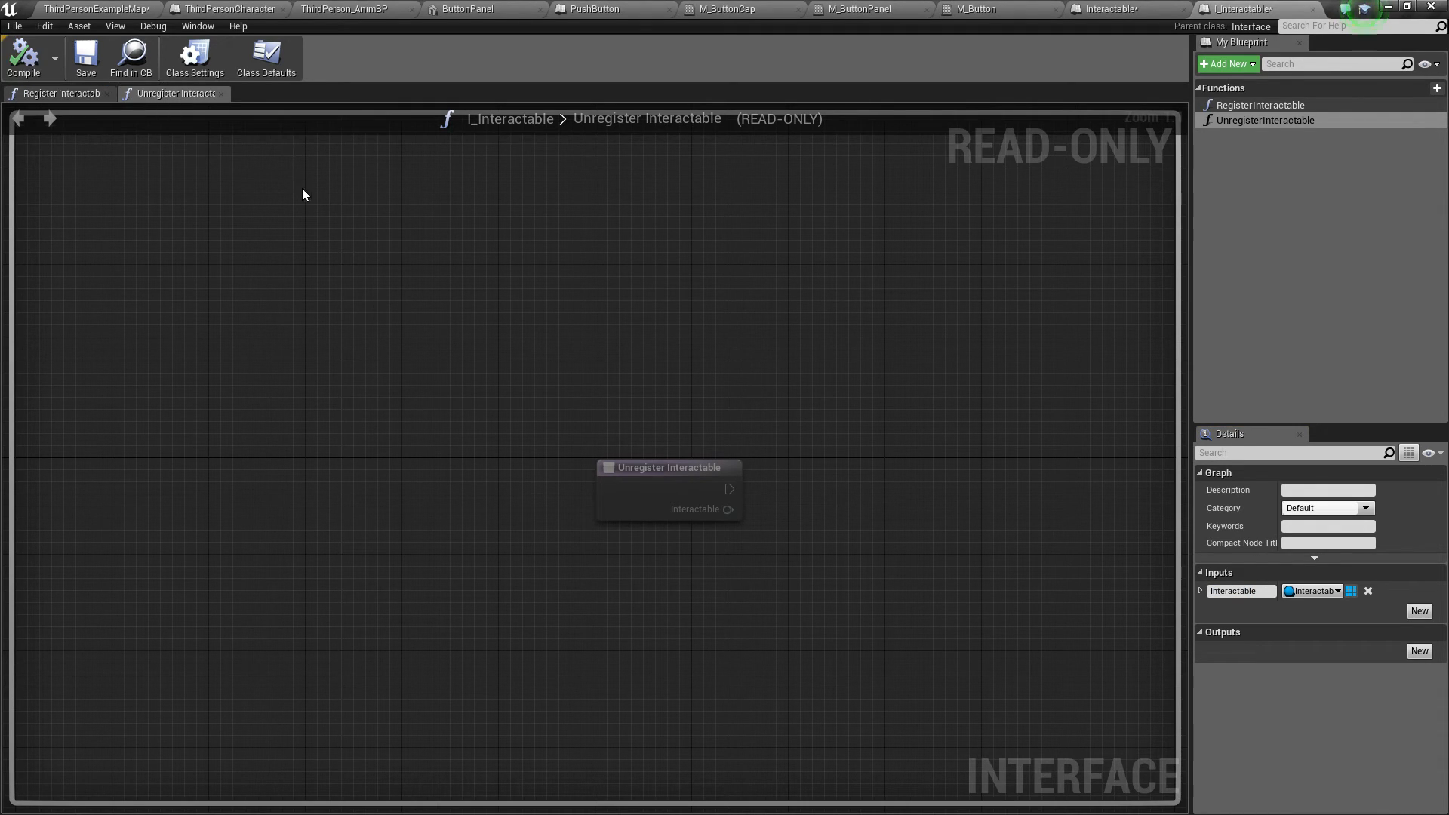
# Step: Close the interface editor and save all modified content
pyautogui.click(1312, 8)
pyautogui.click(140, 8)
pyautogui.click(186, 64)
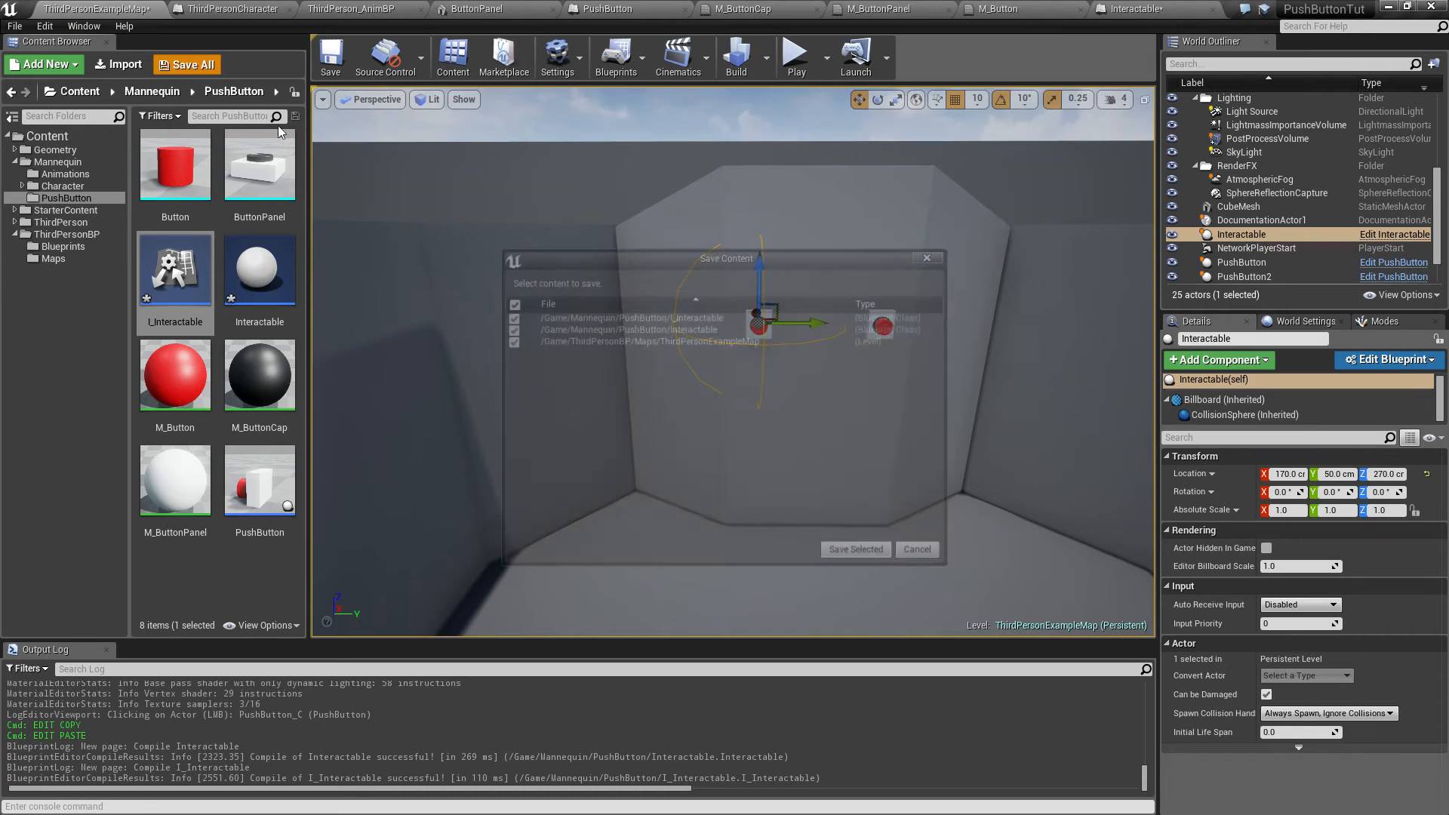
pyautogui.click(858, 554)
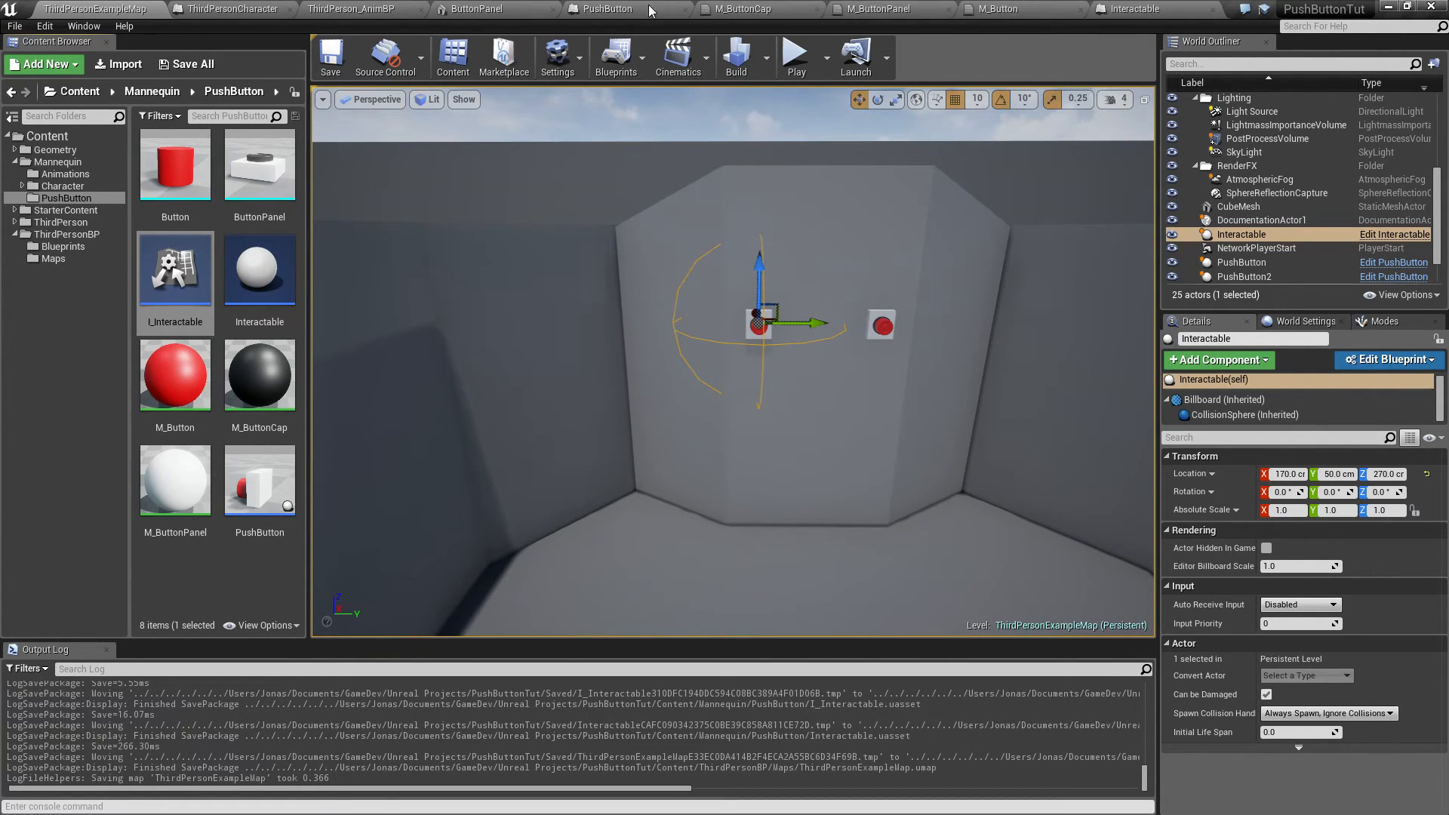
# Step: Open the Interactable blueprint and add a Register Interactable message node from the cast's character output
pyautogui.doubleClick(264, 264)
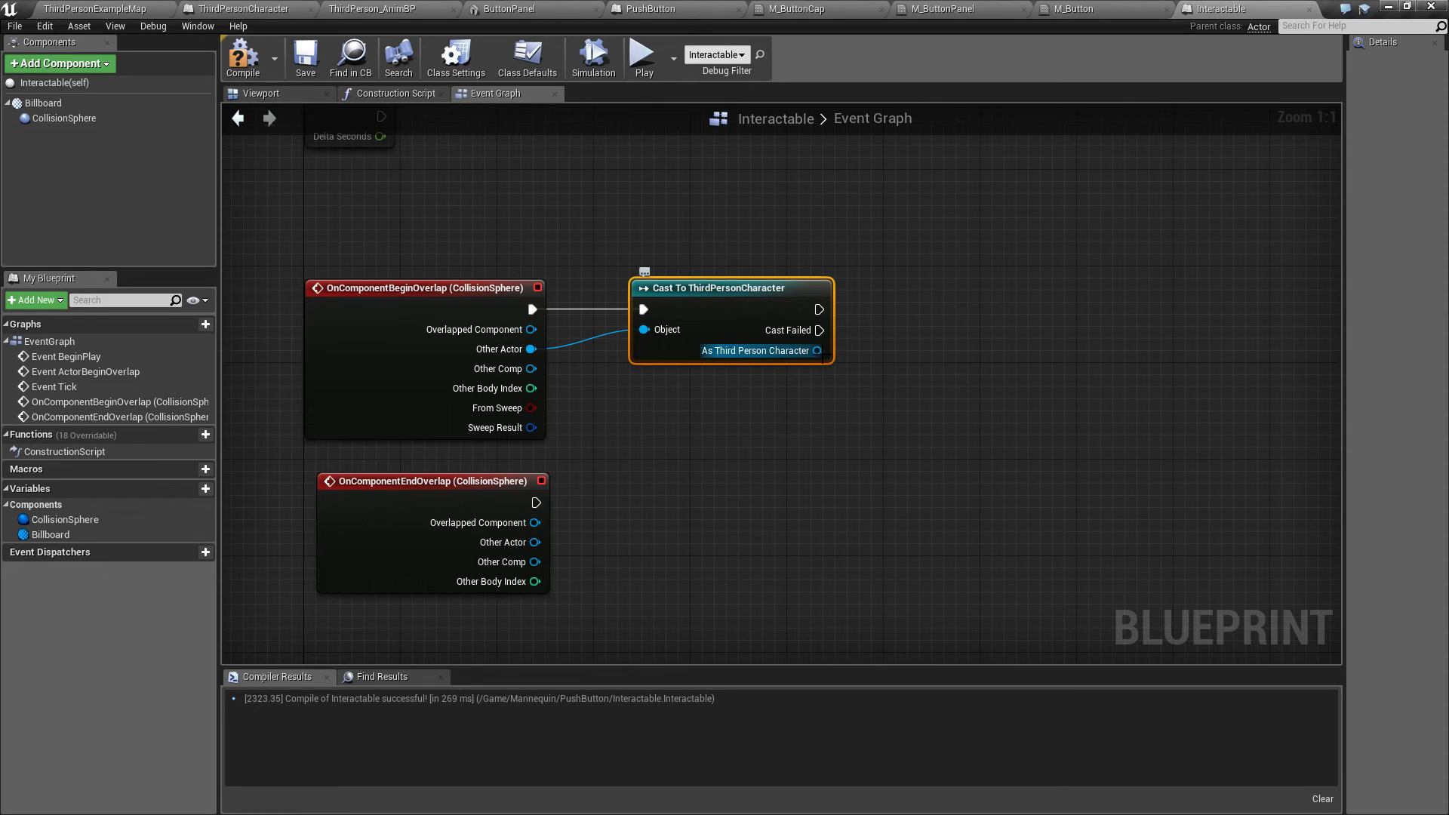
pyautogui.moveTo(818, 351); pyautogui.dragTo(894, 339)
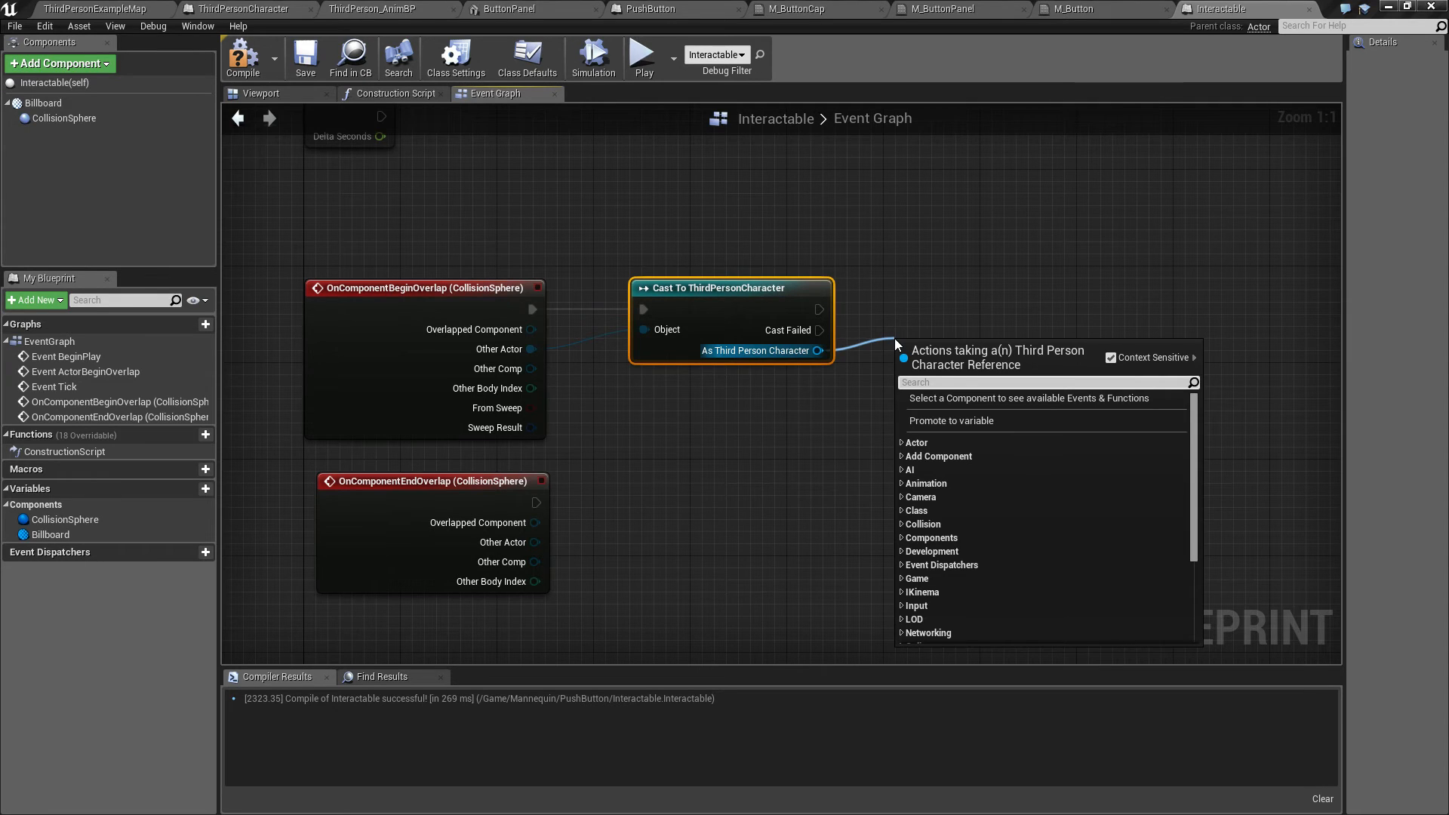
pyautogui.write('Register')
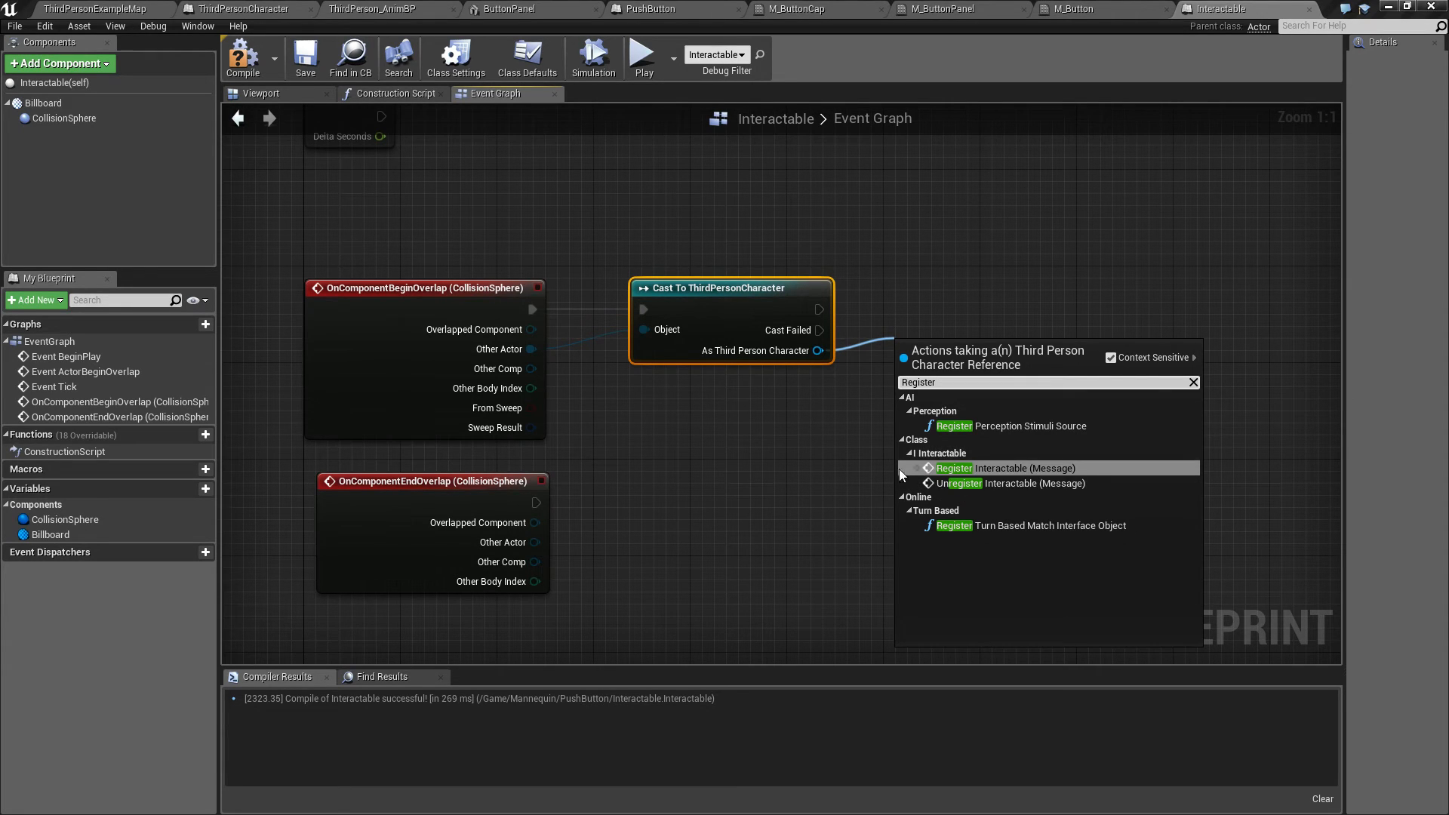
pyautogui.click(1013, 468)
# Step: Add a Self reference node and connect it to Register Interactable's Interactable input
pyautogui.moveTo(949, 351); pyautogui.dragTo(937, 279)
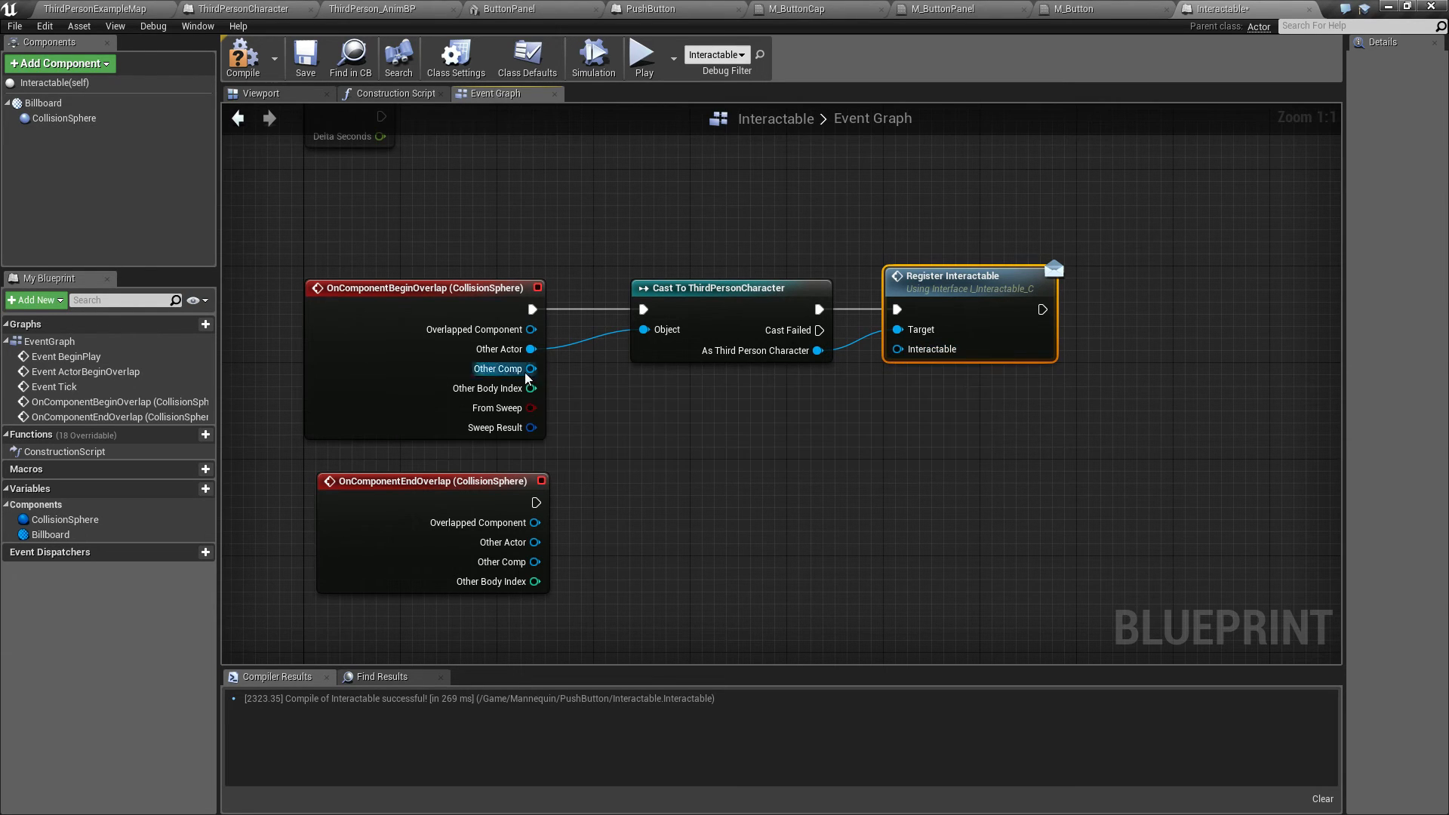
pyautogui.rightClick(758, 396)
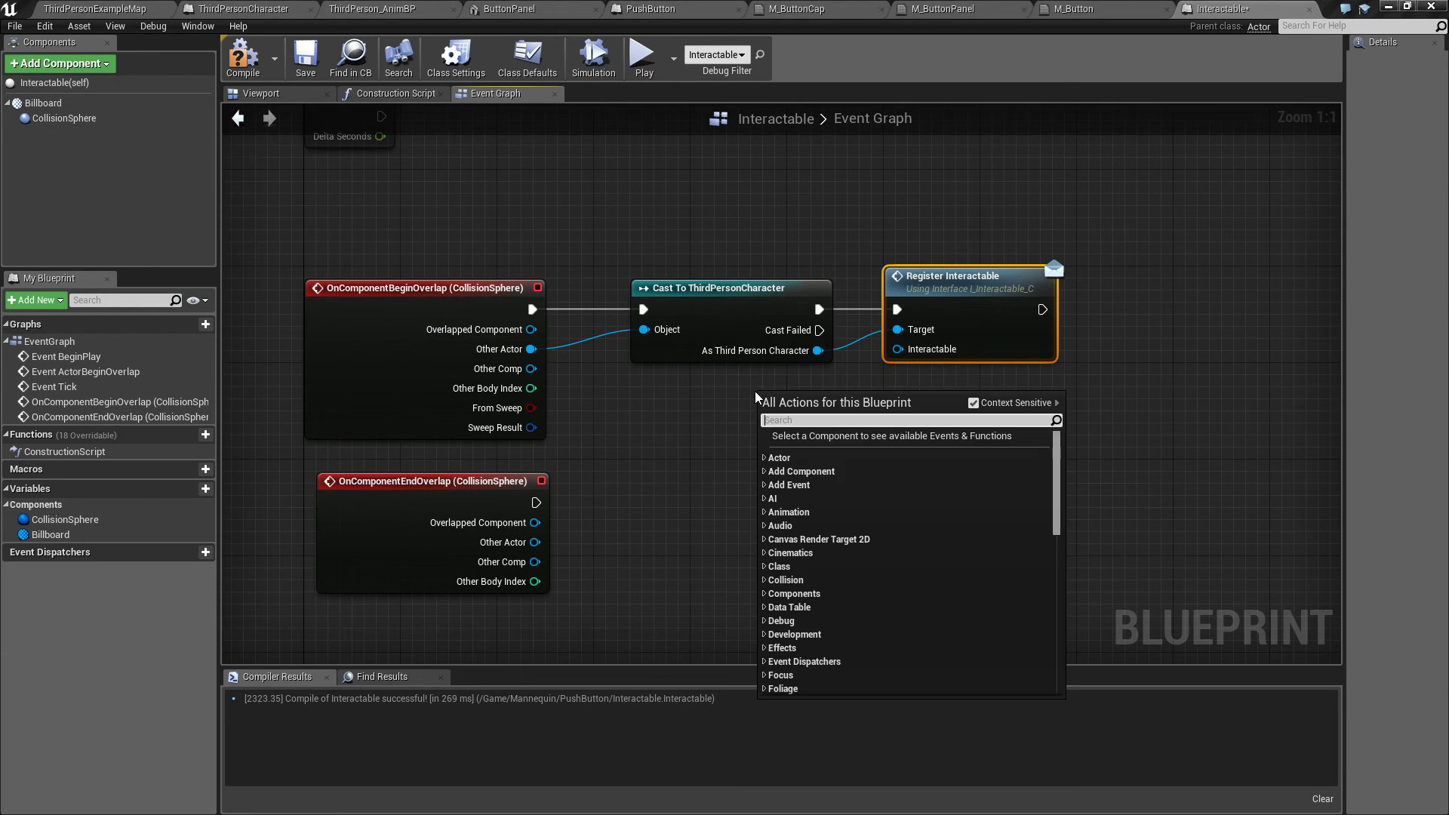
pyautogui.write('self')
pyautogui.press('Return')
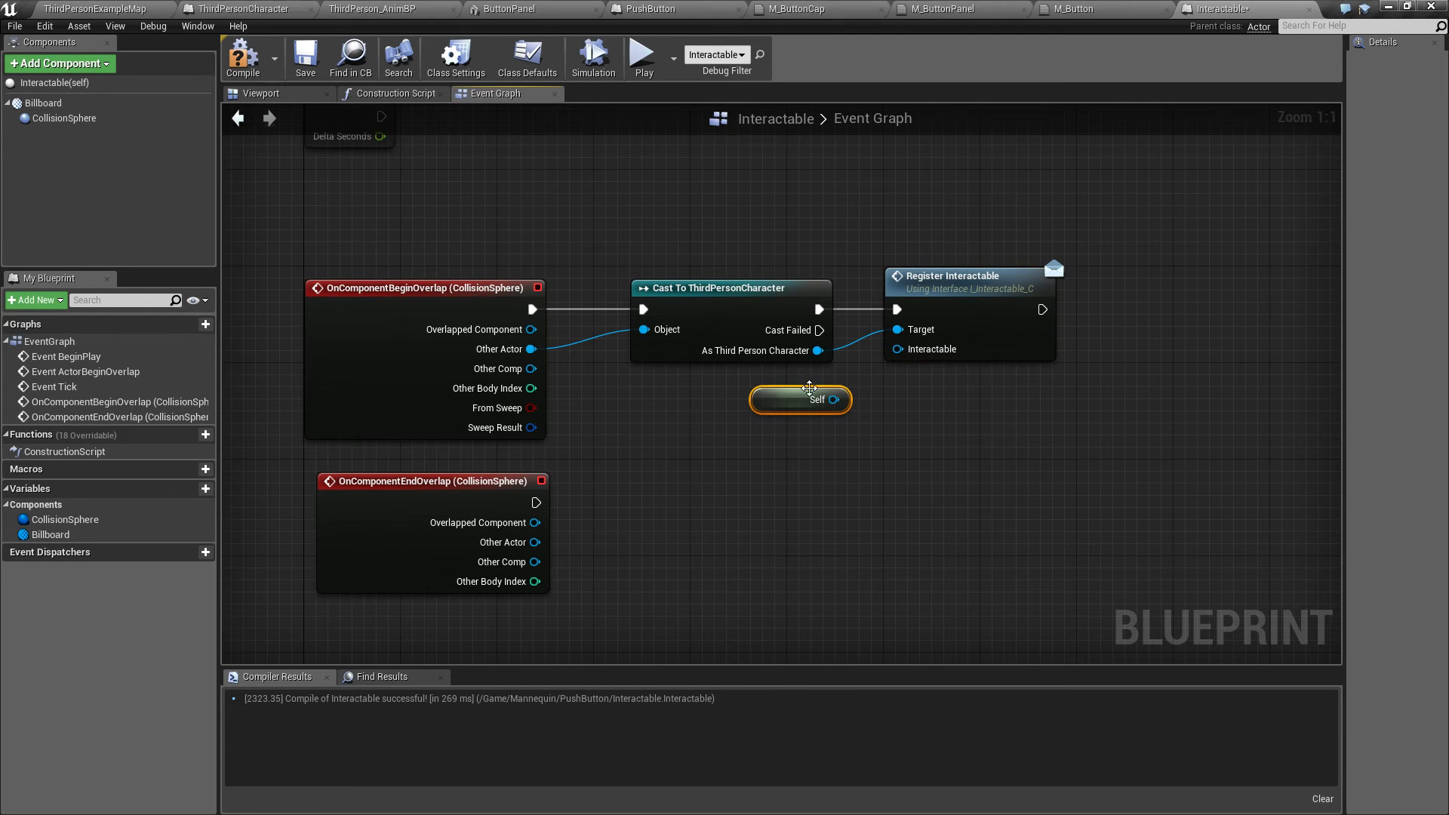
pyautogui.moveTo(833, 399); pyautogui.dragTo(898, 349)
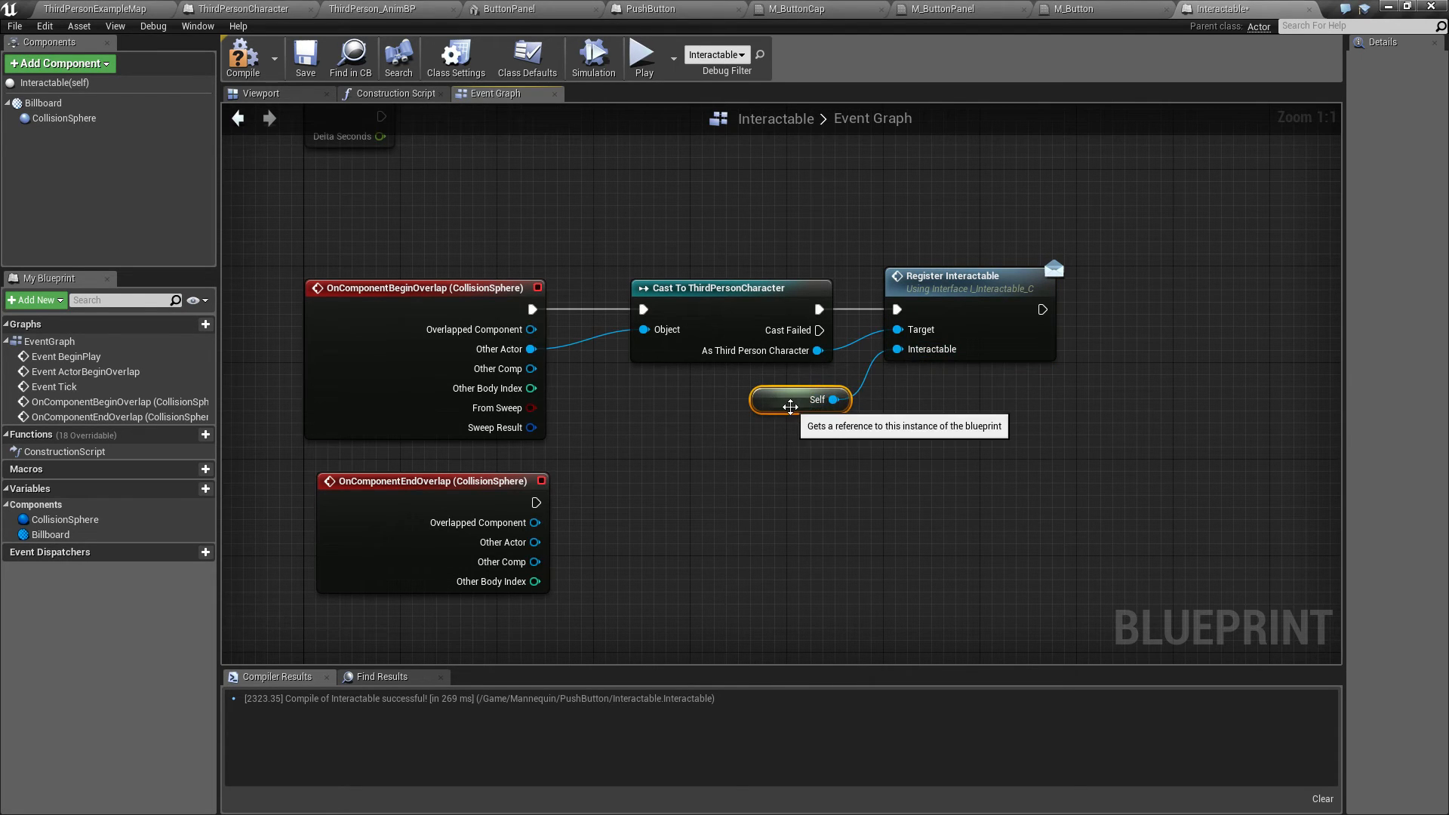
pyautogui.moveTo(790, 406); pyautogui.dragTo(790, 395)
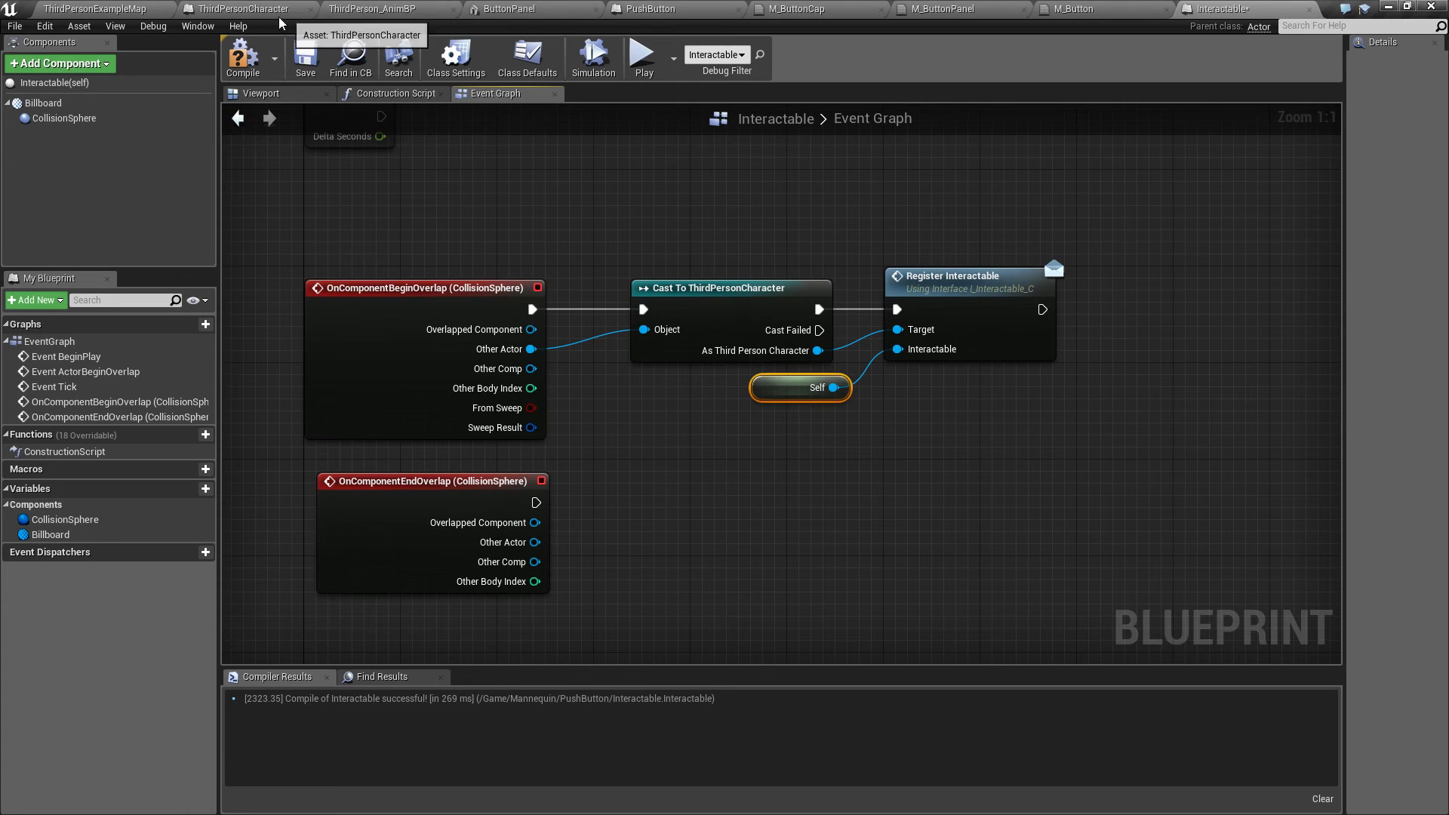
# Step: Implement the I_Interactable interface in ThirdPersonCharacter's class settings and compile
pyautogui.click(244, 8)
pyautogui.moveTo(569, 569); pyautogui.dragTo(631, 508, button='right')
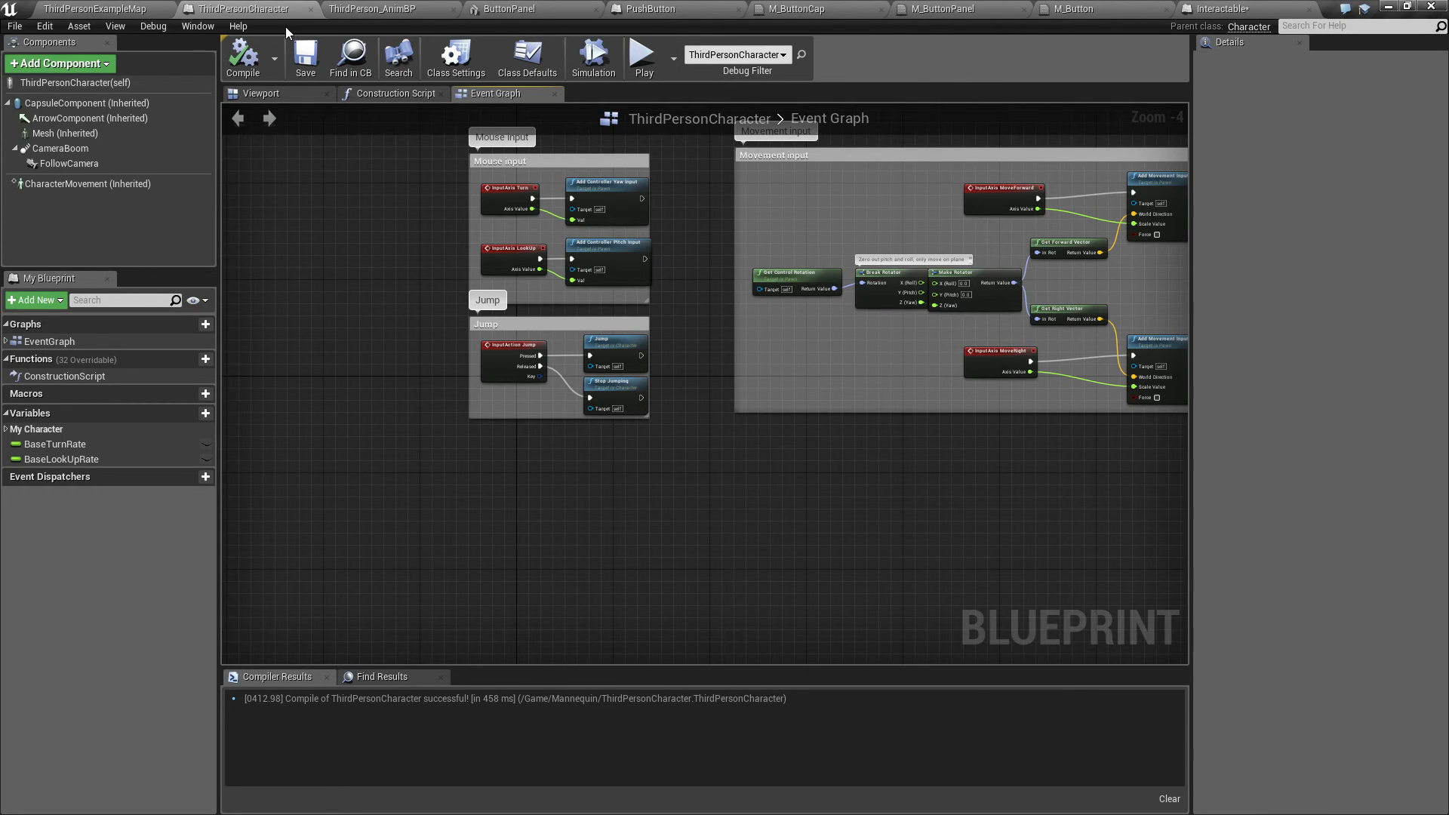
pyautogui.click(462, 67)
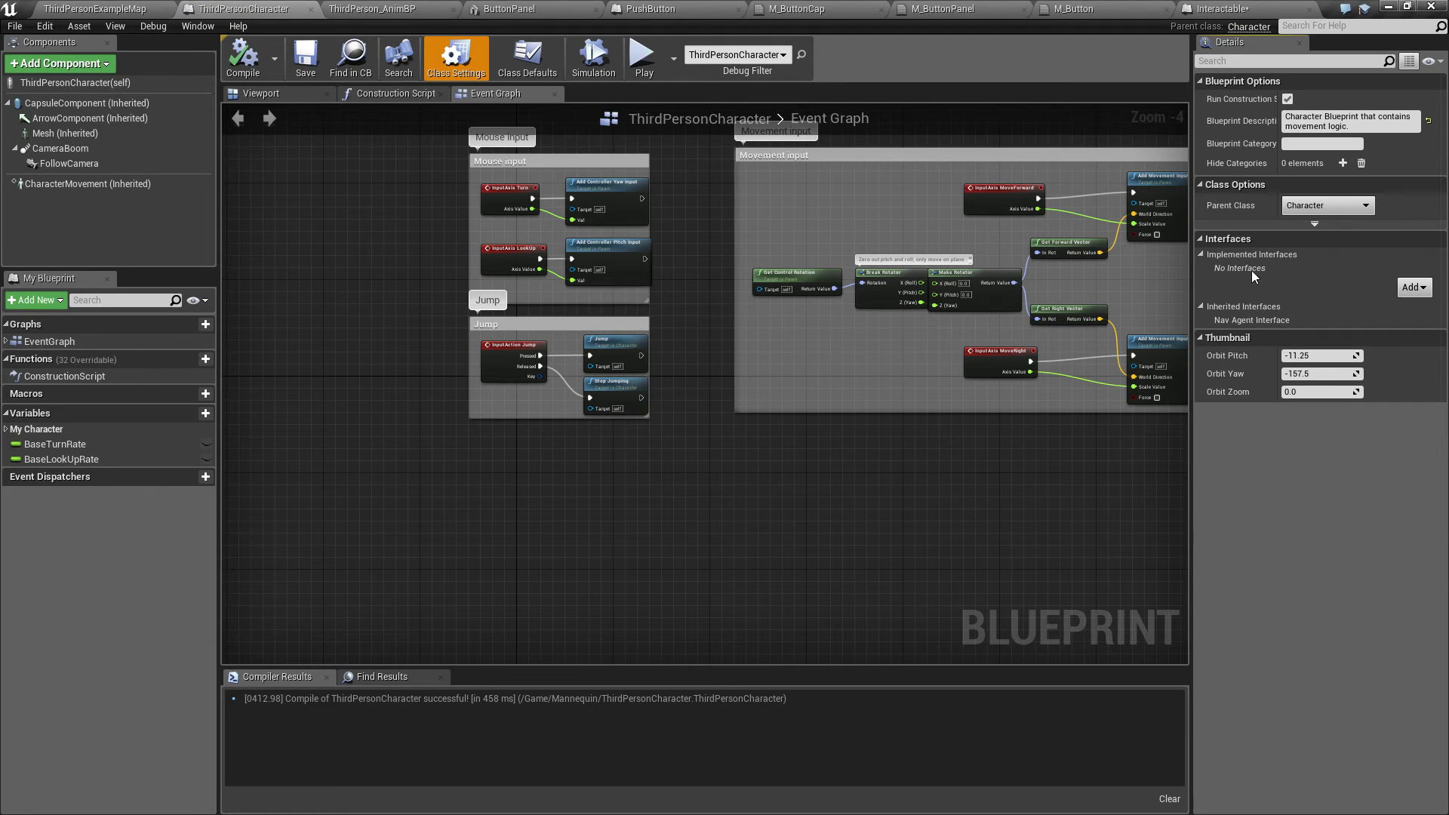
pyautogui.click(1412, 287)
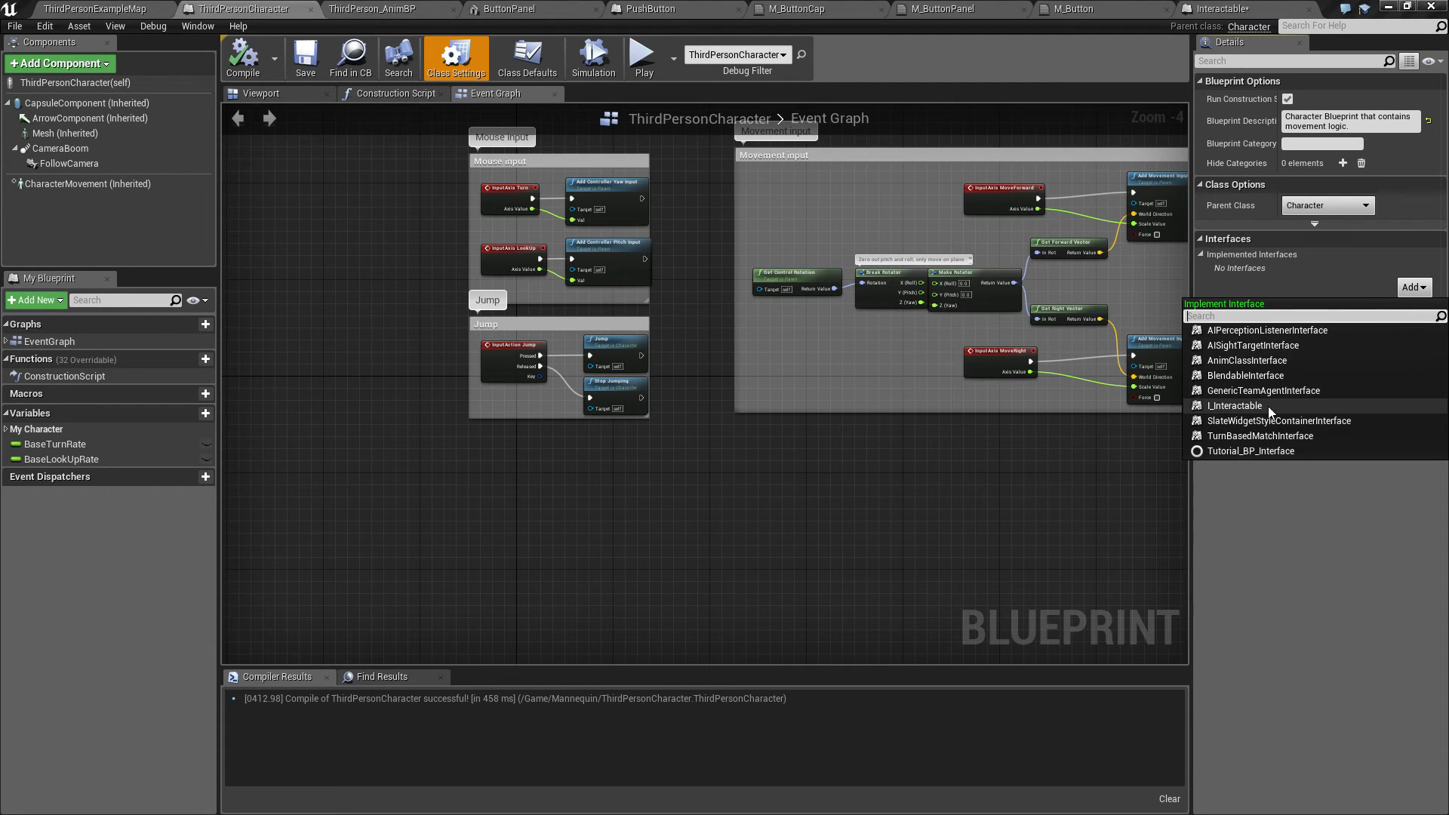
pyautogui.click(1236, 405)
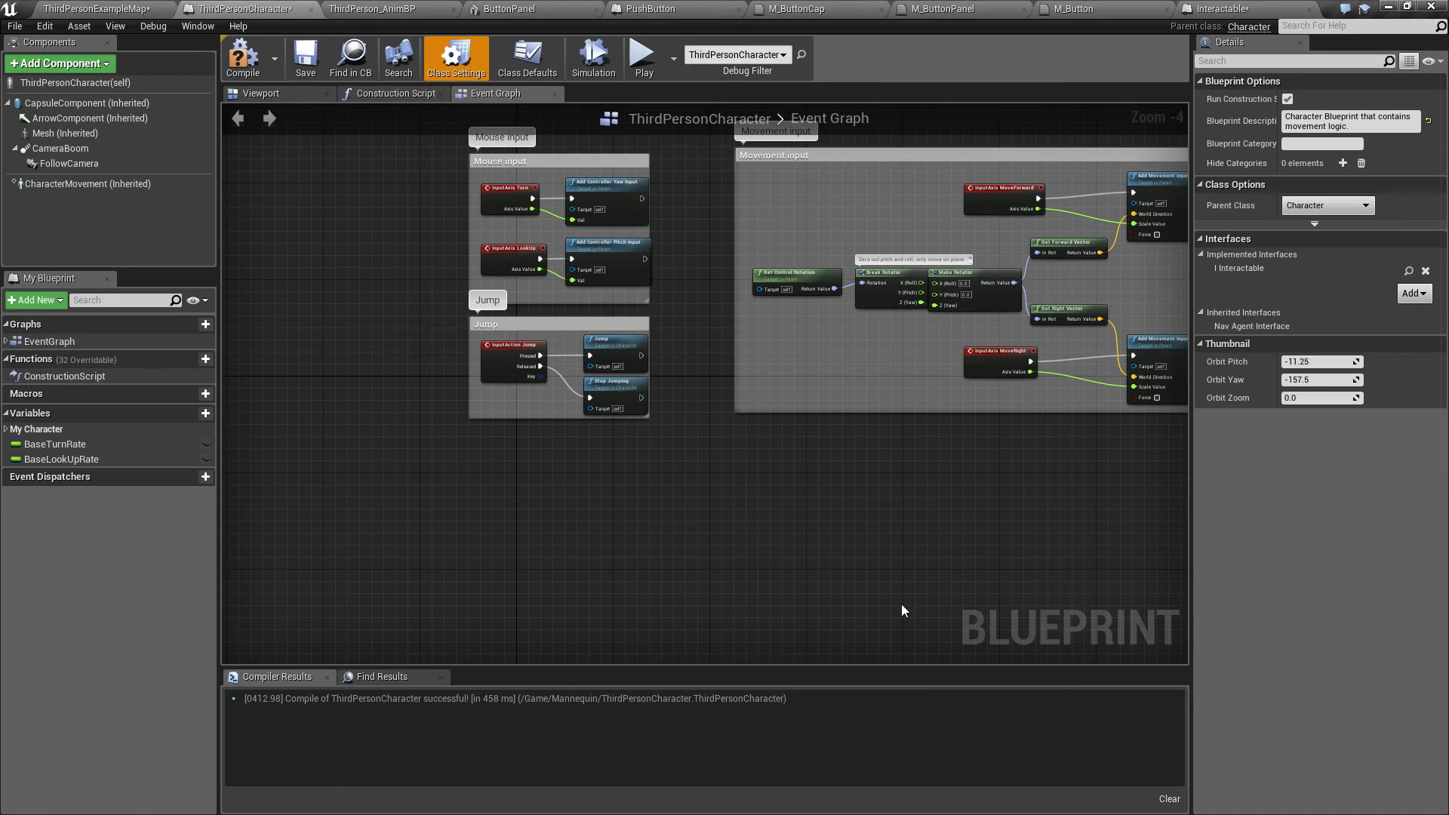
pyautogui.click(243, 59)
# Step: Delete the cast node and wire Begin Overlap's execution and Other Actor directly into Register Interactable
pyautogui.click(1224, 8)
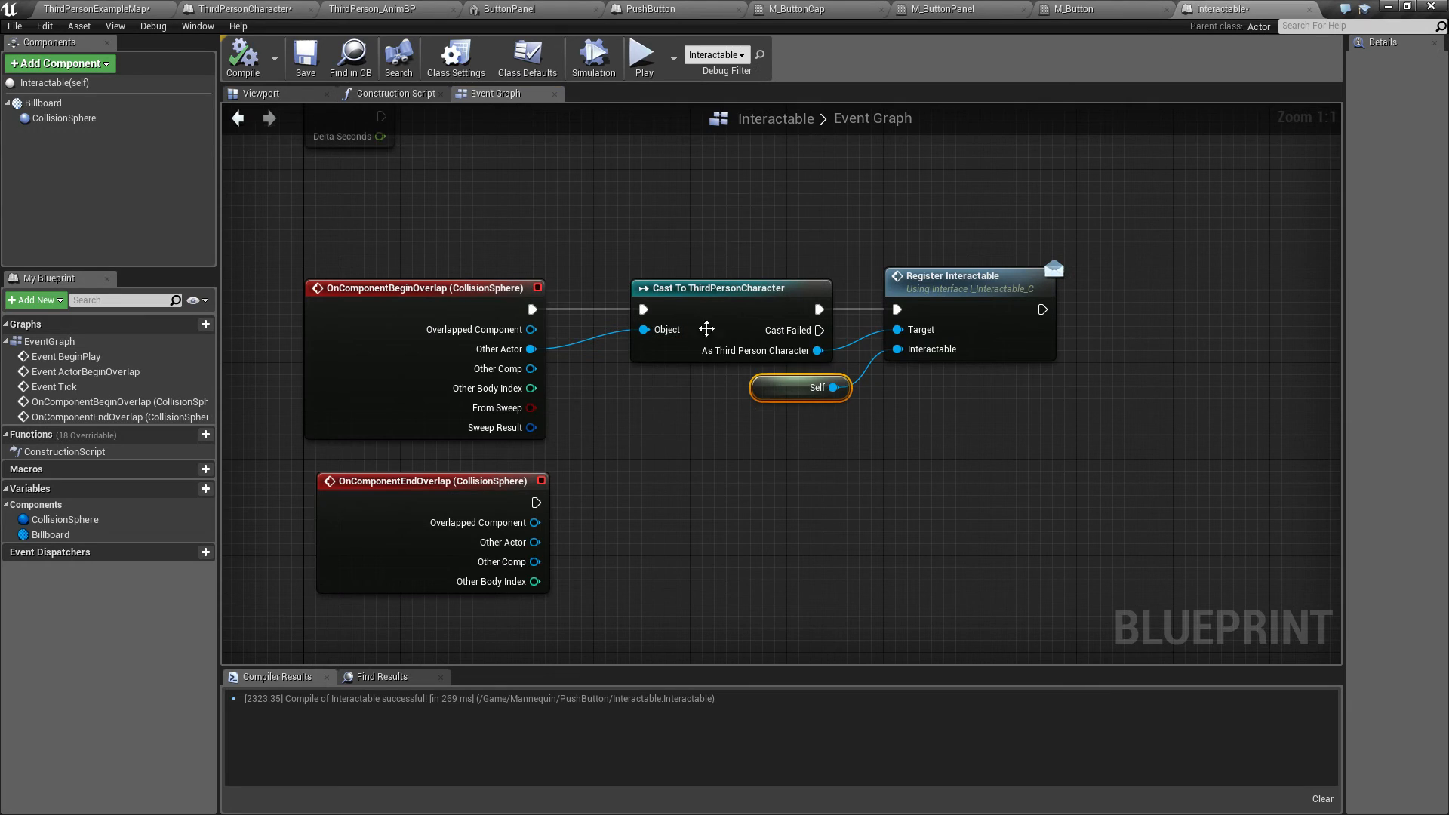
pyautogui.moveTo(657, 228); pyautogui.dragTo(715, 348)
pyautogui.press('Delete')
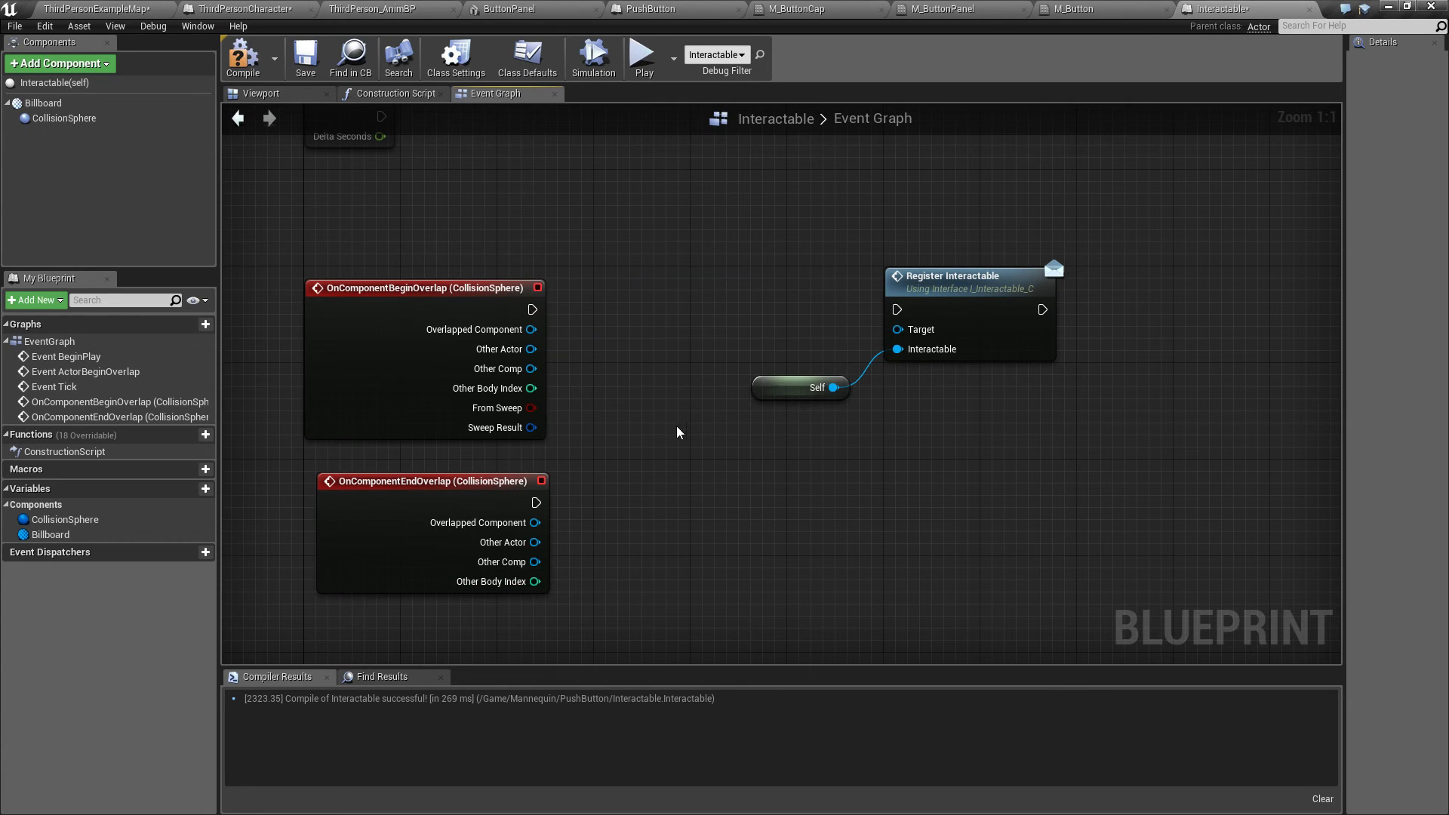
pyautogui.moveTo(530, 309); pyautogui.dragTo(896, 309)
pyautogui.moveTo(734, 245); pyautogui.dragTo(927, 455)
pyautogui.moveTo(921, 323); pyautogui.dragTo(777, 324)
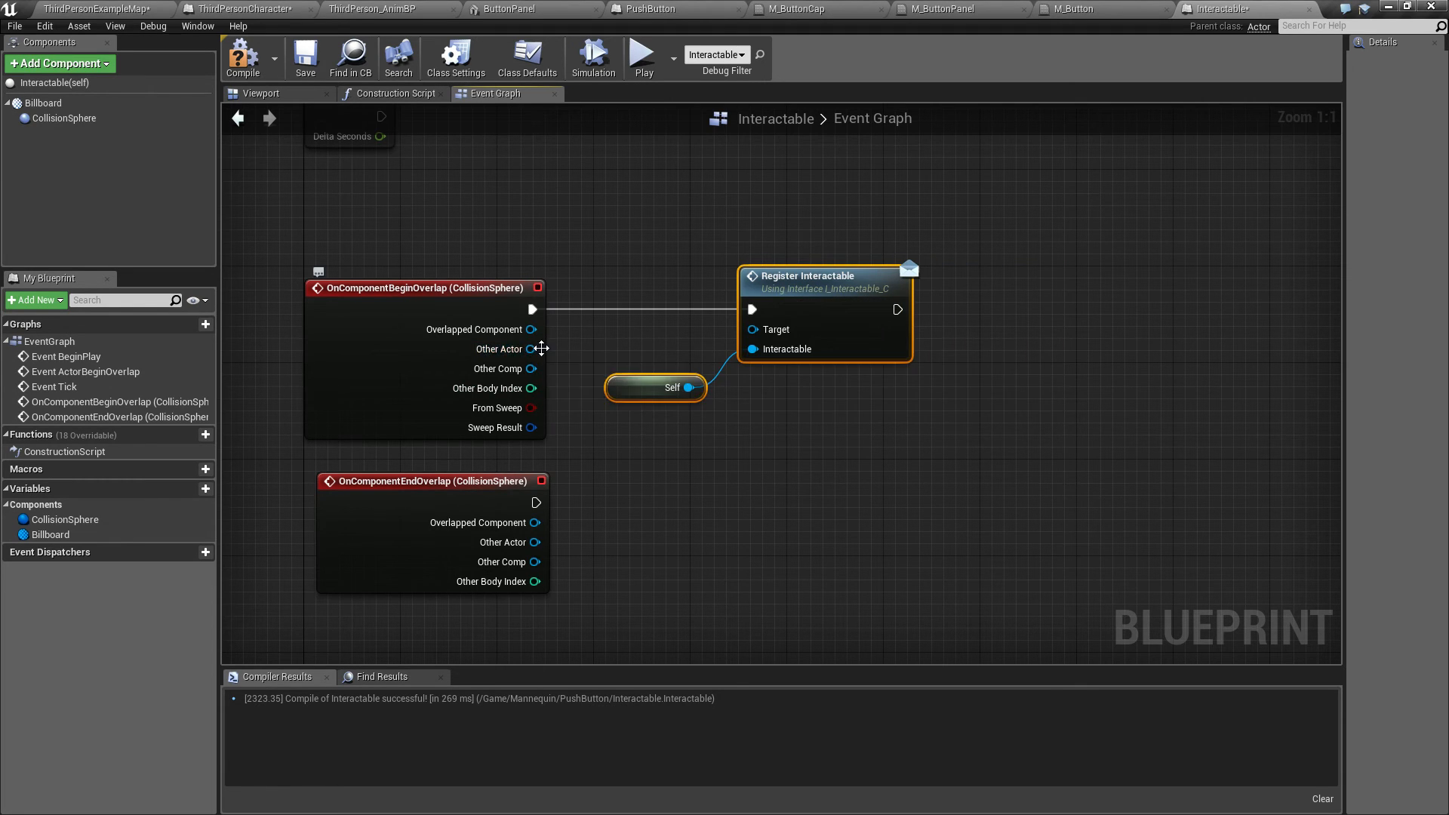
pyautogui.moveTo(532, 349); pyautogui.dragTo(753, 330)
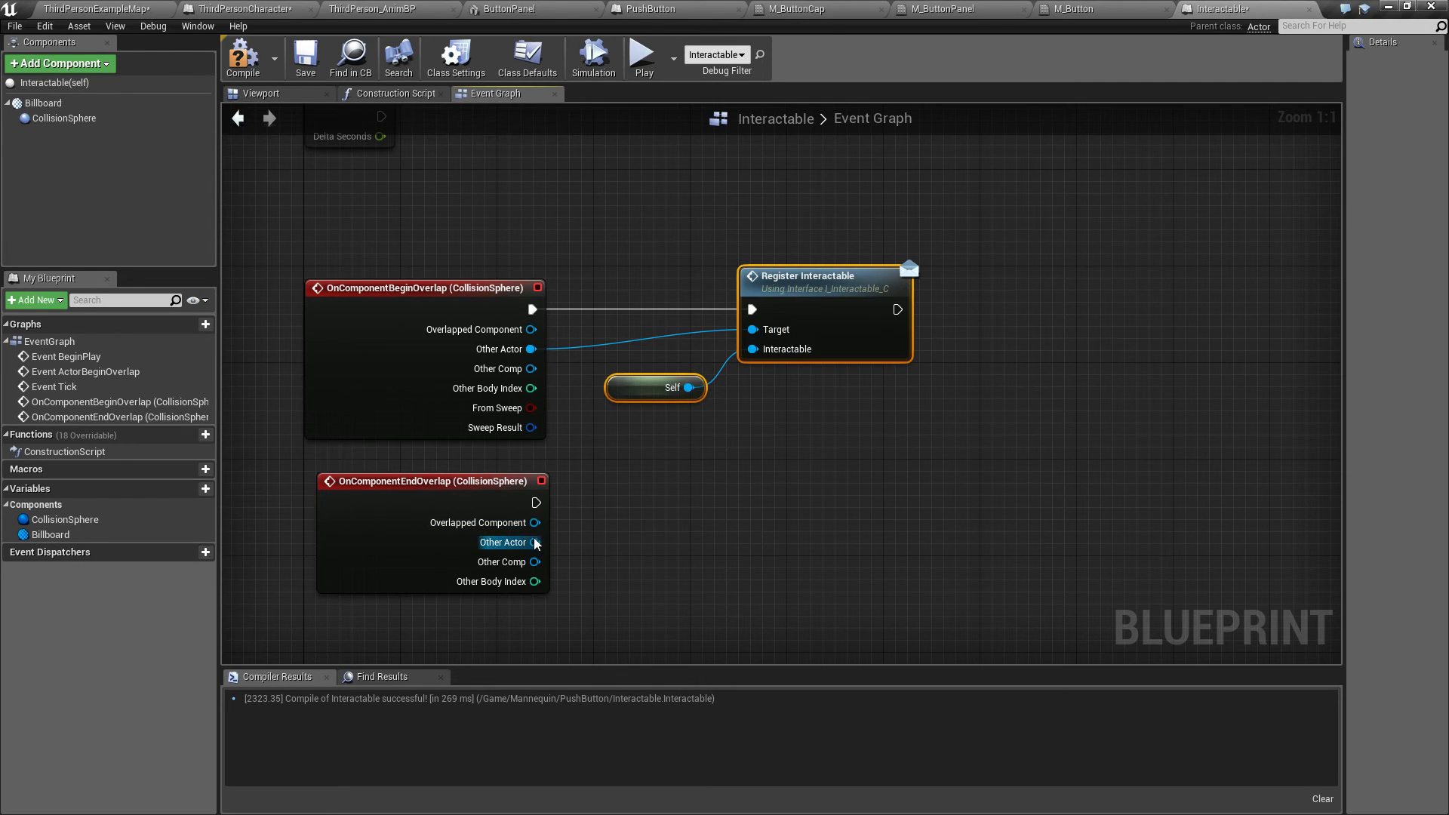
# Step: Add an Unregister Interactable message node from the End Overlap event's Other Actor
pyautogui.moveTo(536, 542); pyautogui.dragTo(657, 520)
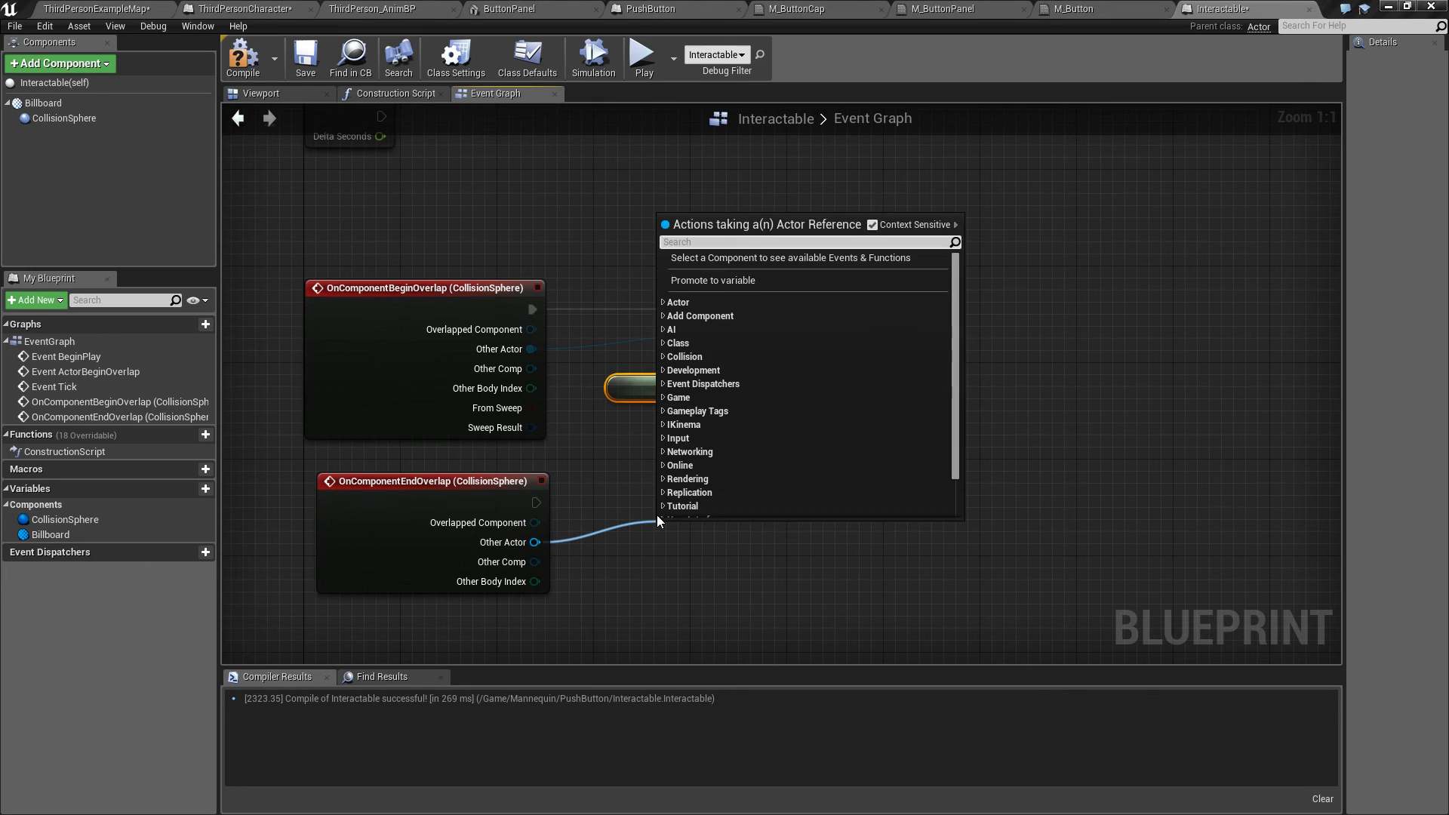
pyautogui.write('unregister')
pyautogui.press('Return')
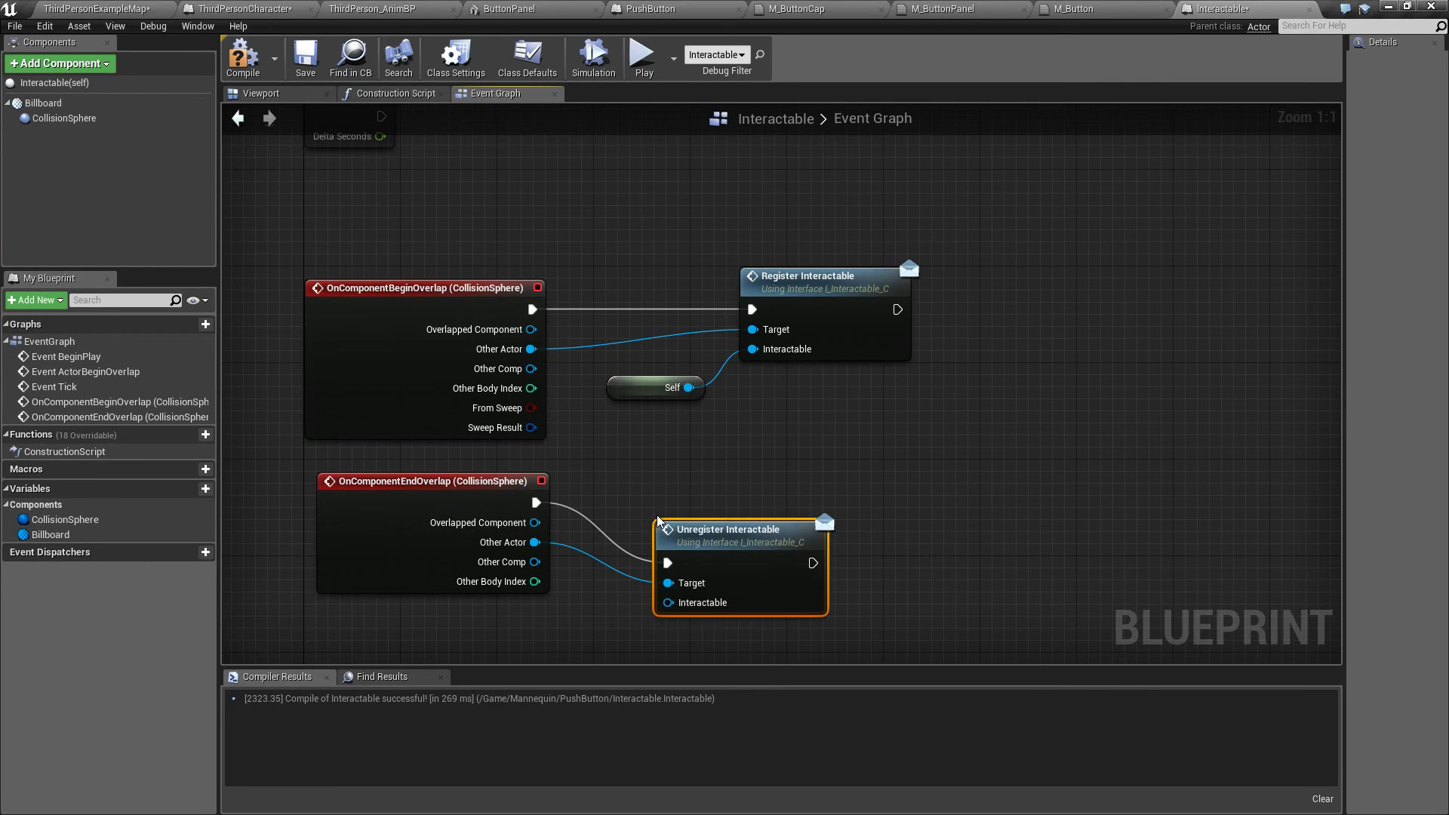
# Step: Replace the Unregister Interactable node with a new Unregister Interactable message node wired from End Overlap's Other Actor and execution
pyautogui.moveTo(746, 526); pyautogui.dragTo(830, 467)
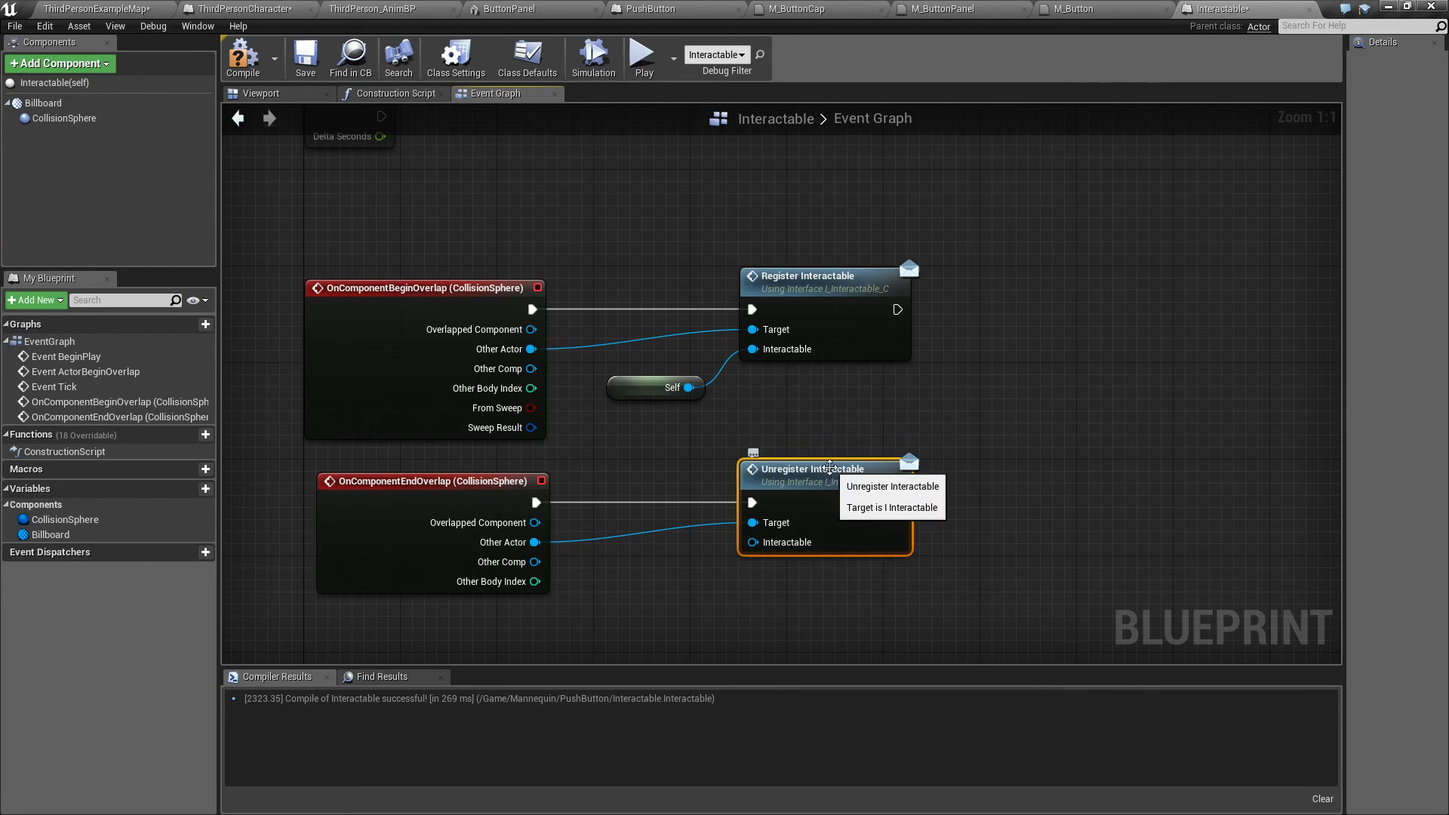
pyautogui.press('Delete')
pyautogui.moveTo(535, 542); pyautogui.dragTo(706, 510)
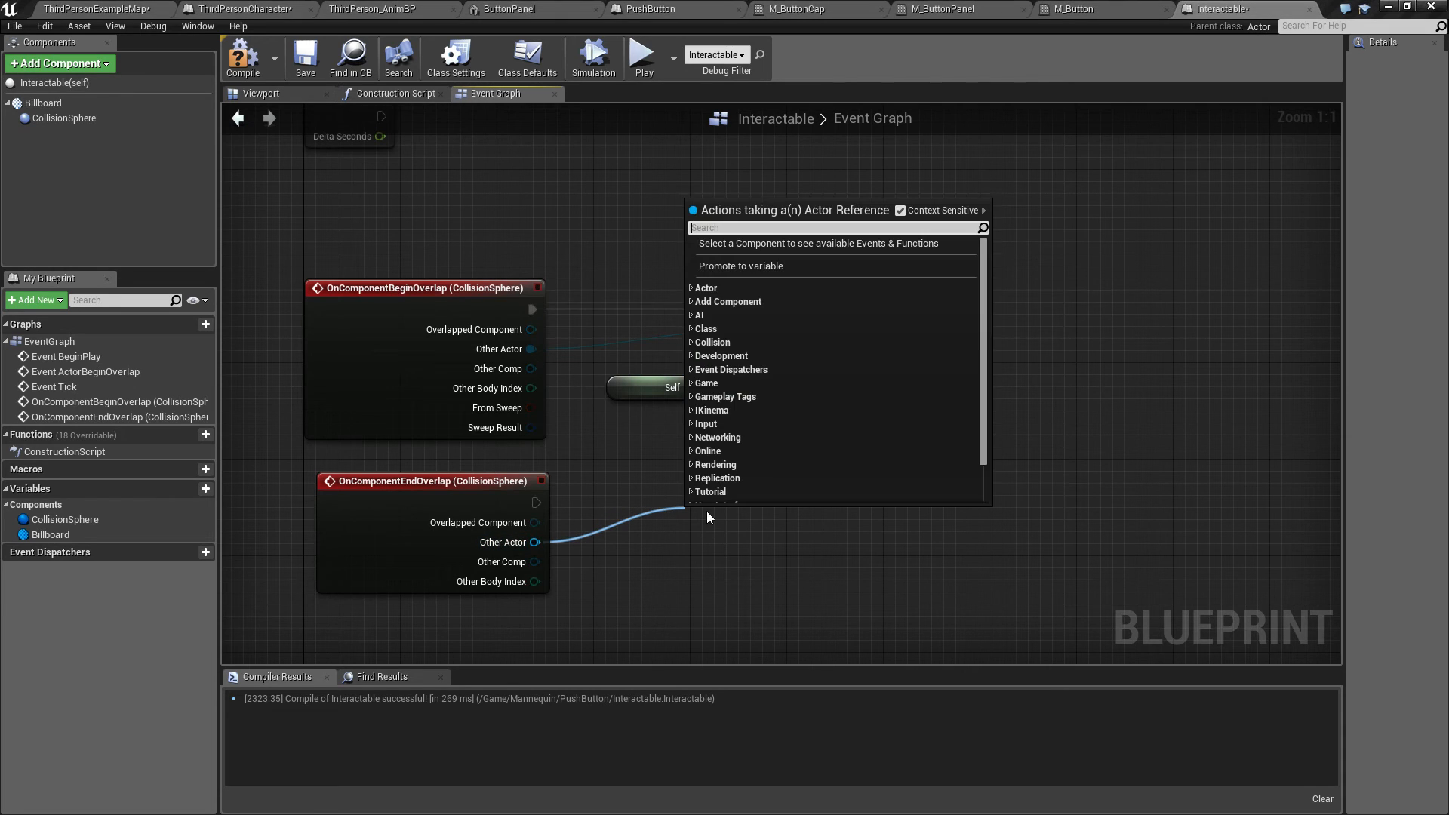
pyautogui.write('unreg')
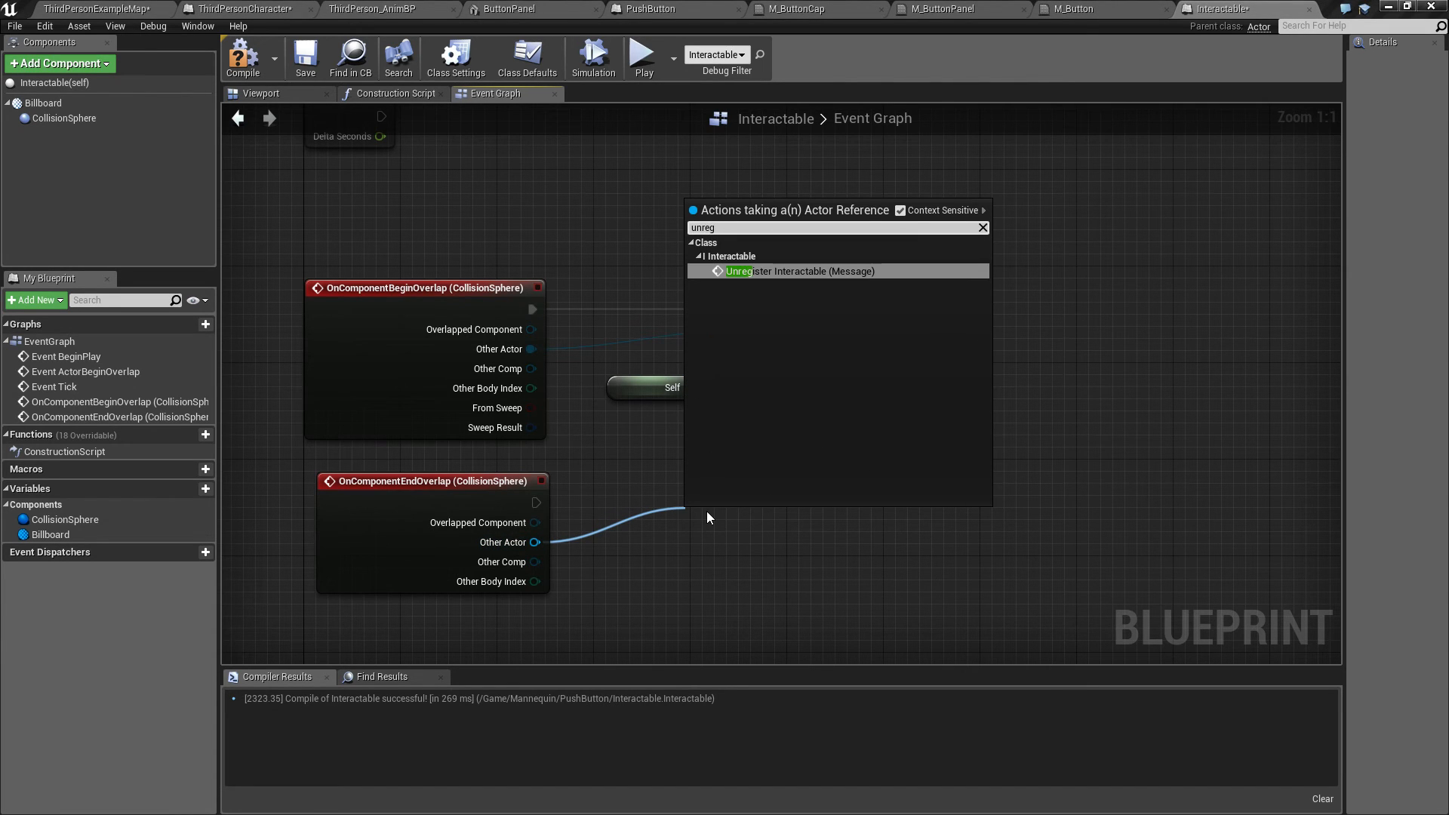
pyautogui.click(838, 273)
pyautogui.moveTo(751, 533); pyautogui.dragTo(812, 480)
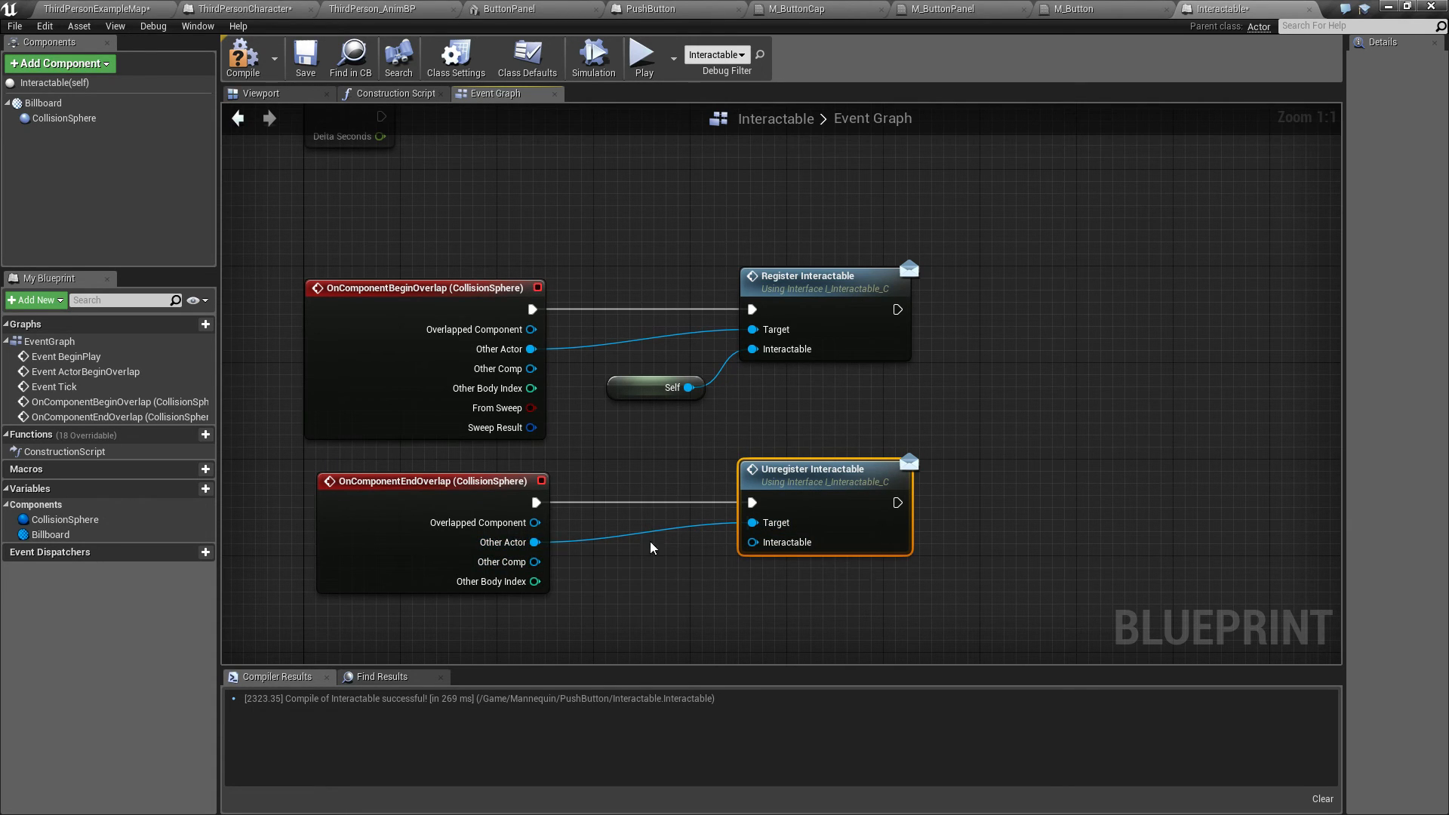
# Step: Connect the Self node to Unregister Interactable's Interactable input as well
pyautogui.click(629, 395)
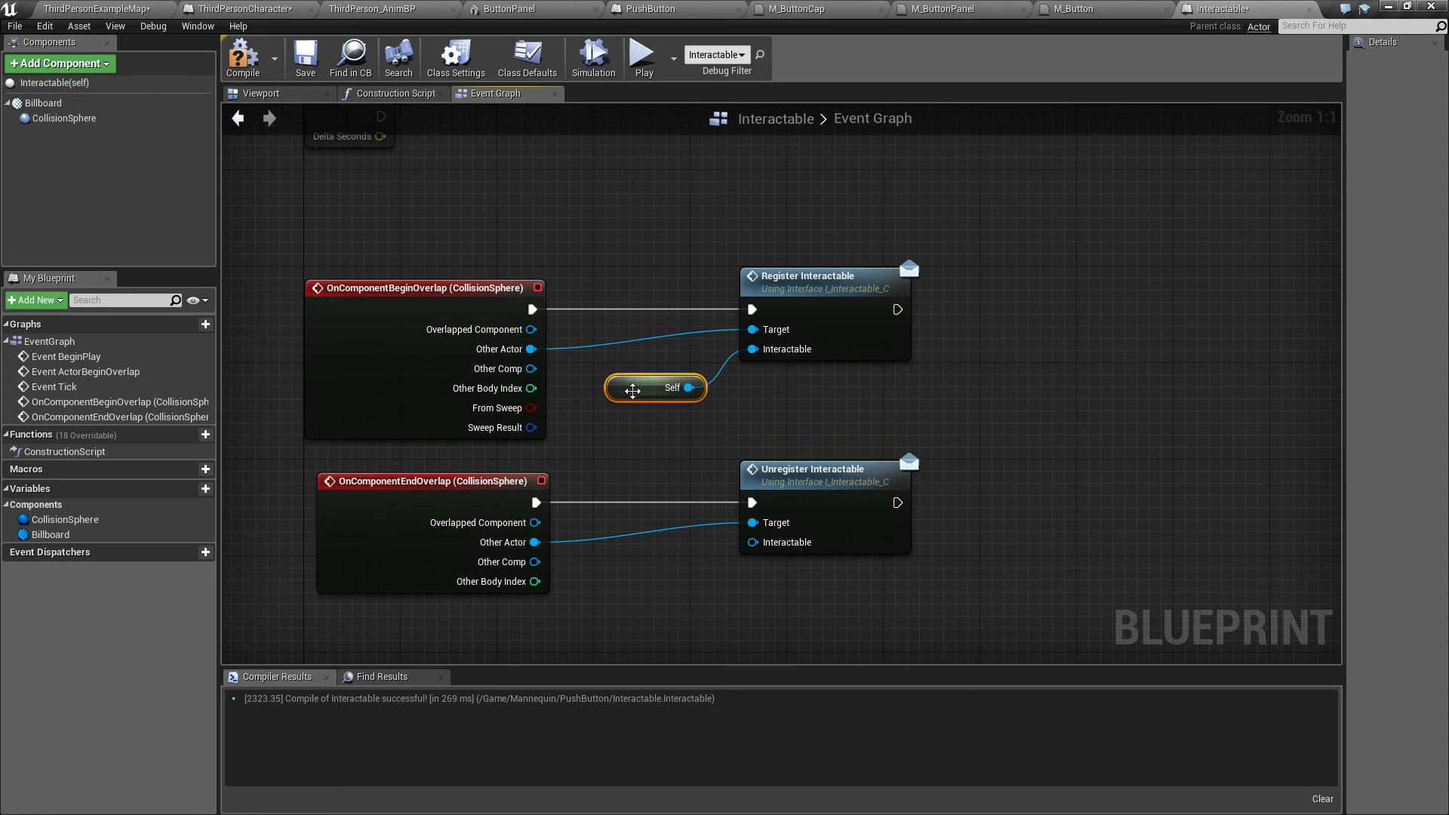
pyautogui.moveTo(629, 396); pyautogui.dragTo(752, 542)
pyautogui.click(685, 609)
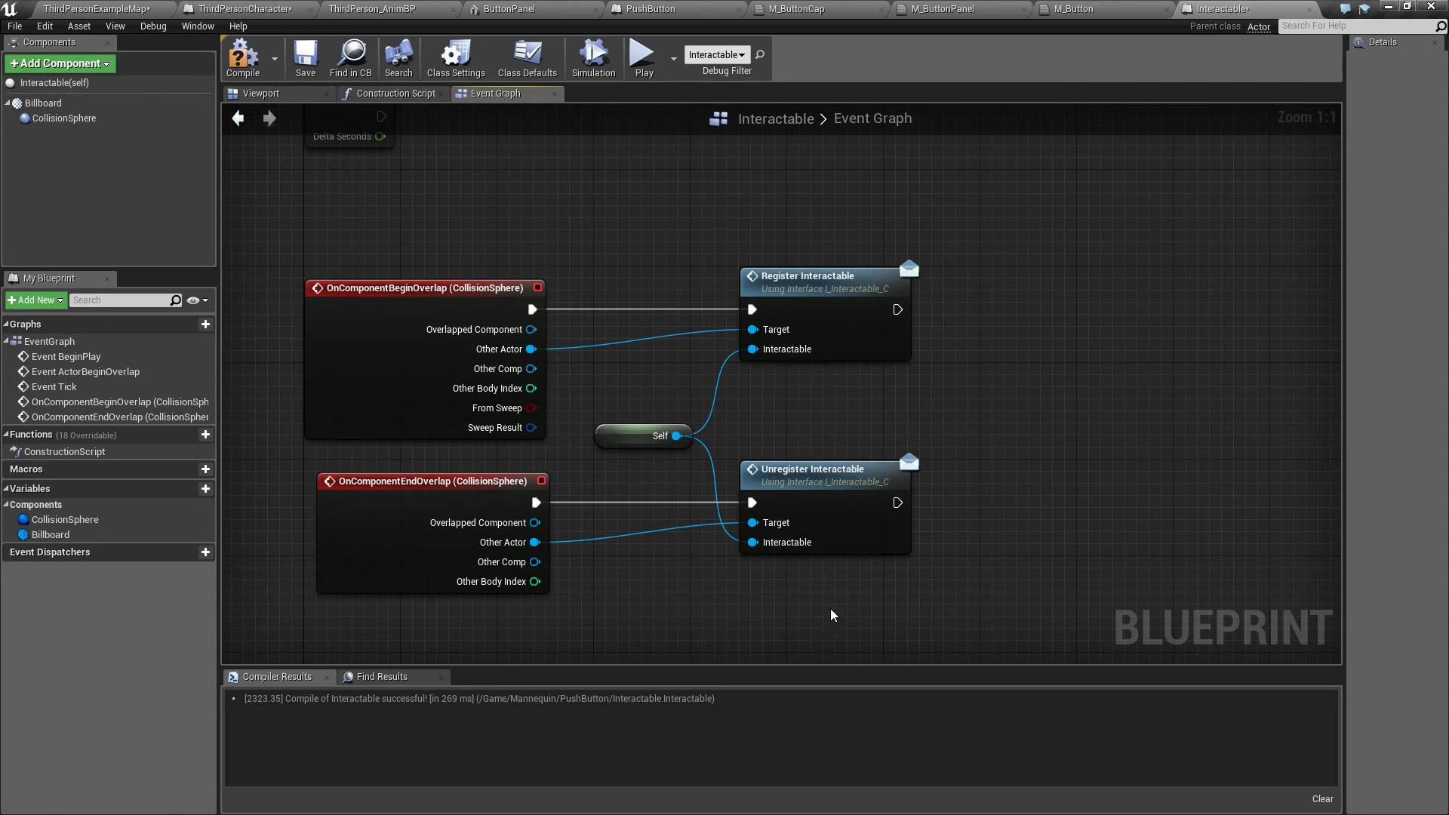
# Step: Select the overlap message nodes and Self, shift them left, and compile the Interactable blueprint
pyautogui.moveTo(655, 229); pyautogui.dragTo(827, 491)
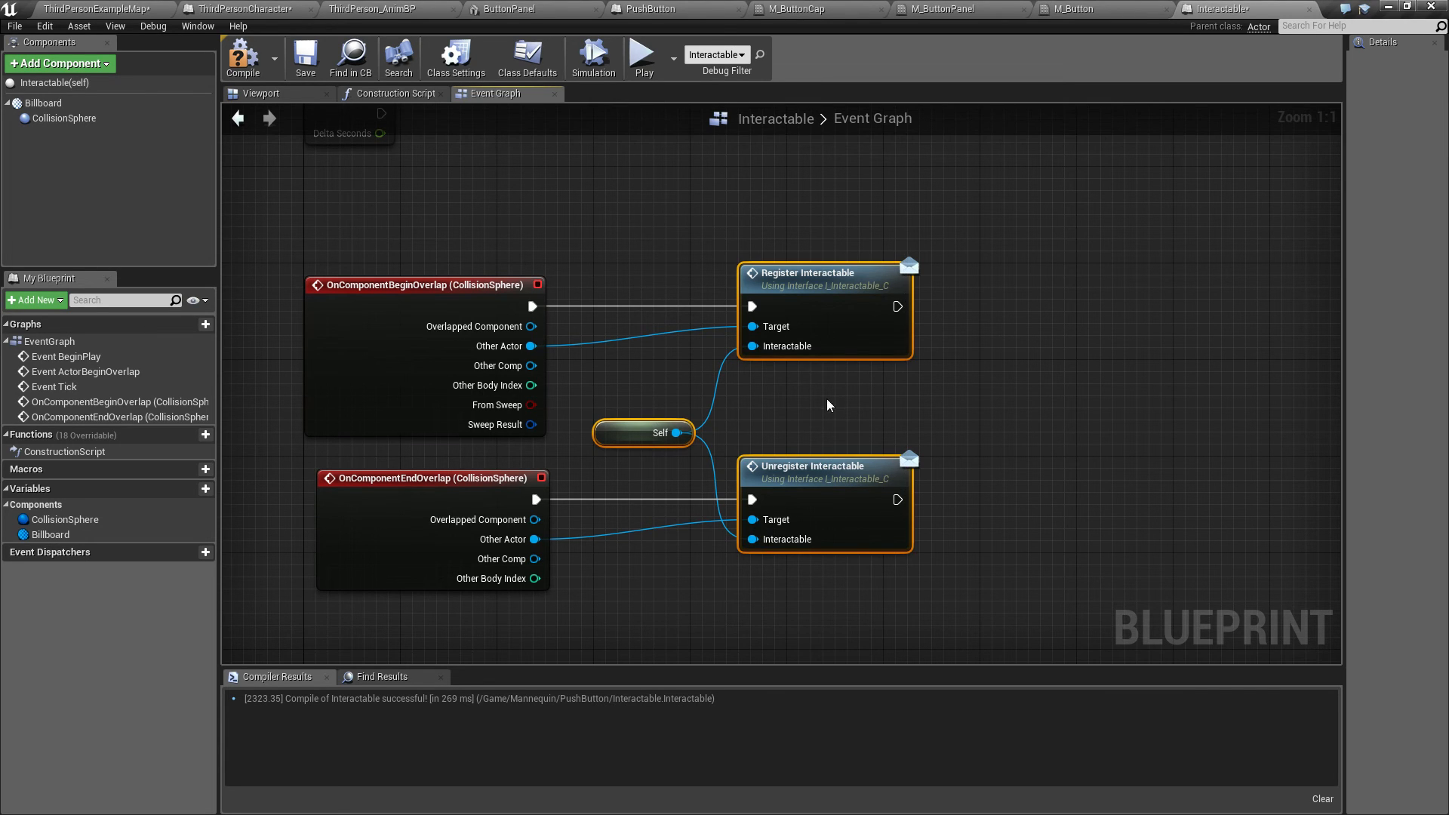
pyautogui.moveTo(793, 276); pyautogui.dragTo(756, 273)
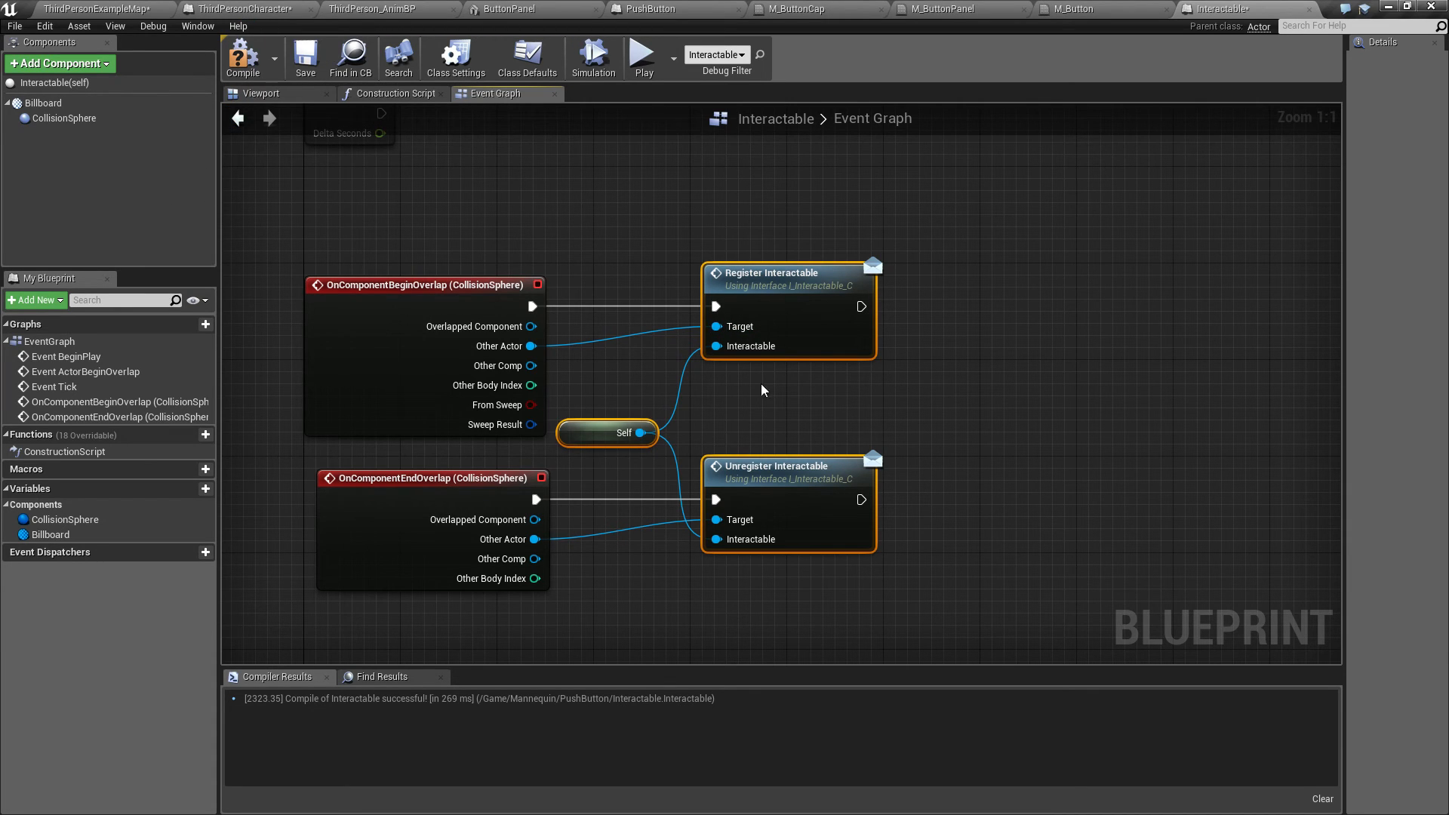
pyautogui.click(244, 68)
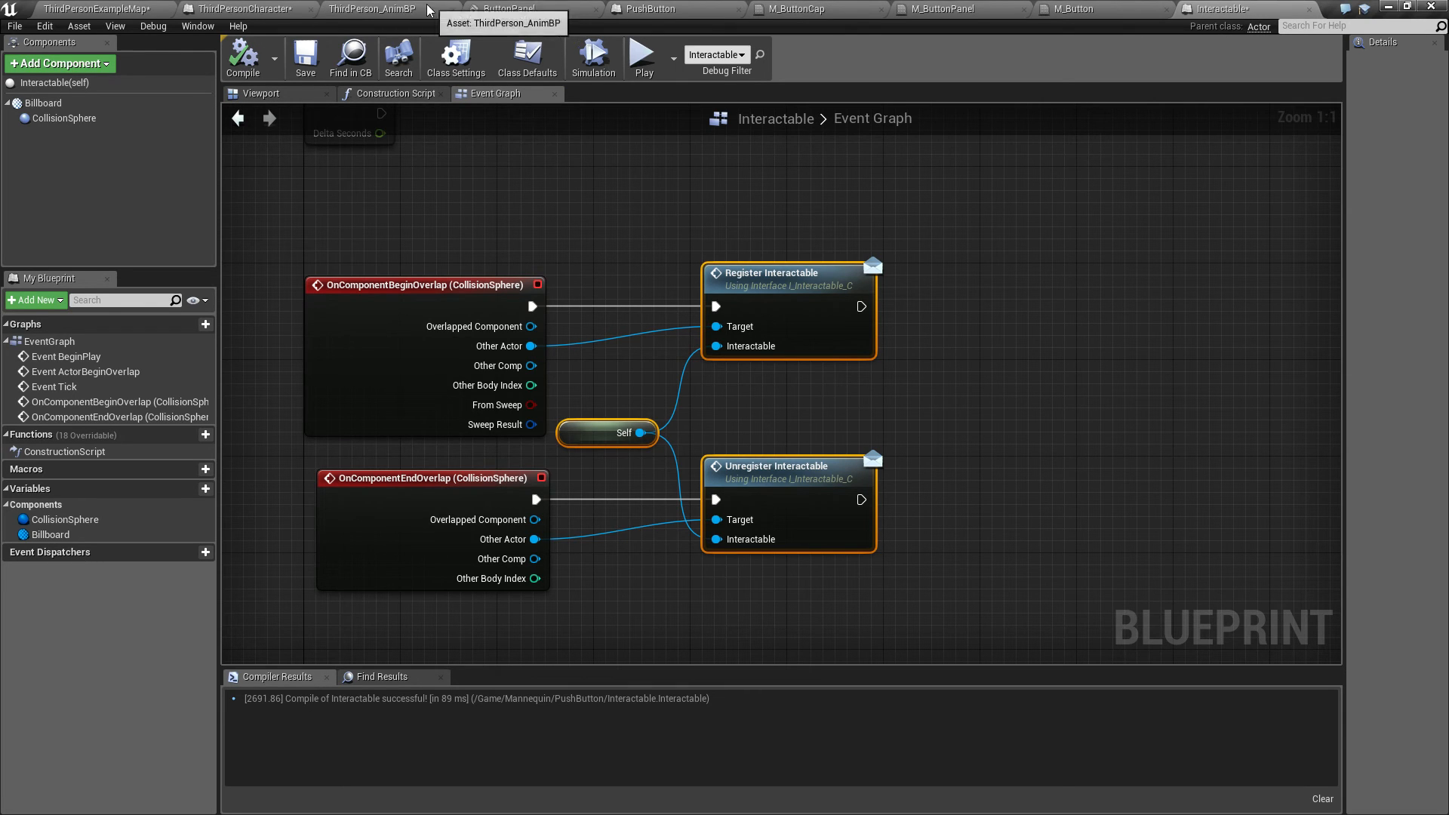
# Step: In ThirdPersonCharacter's event graph, add an Event Register Interactable node
pyautogui.click(246, 9)
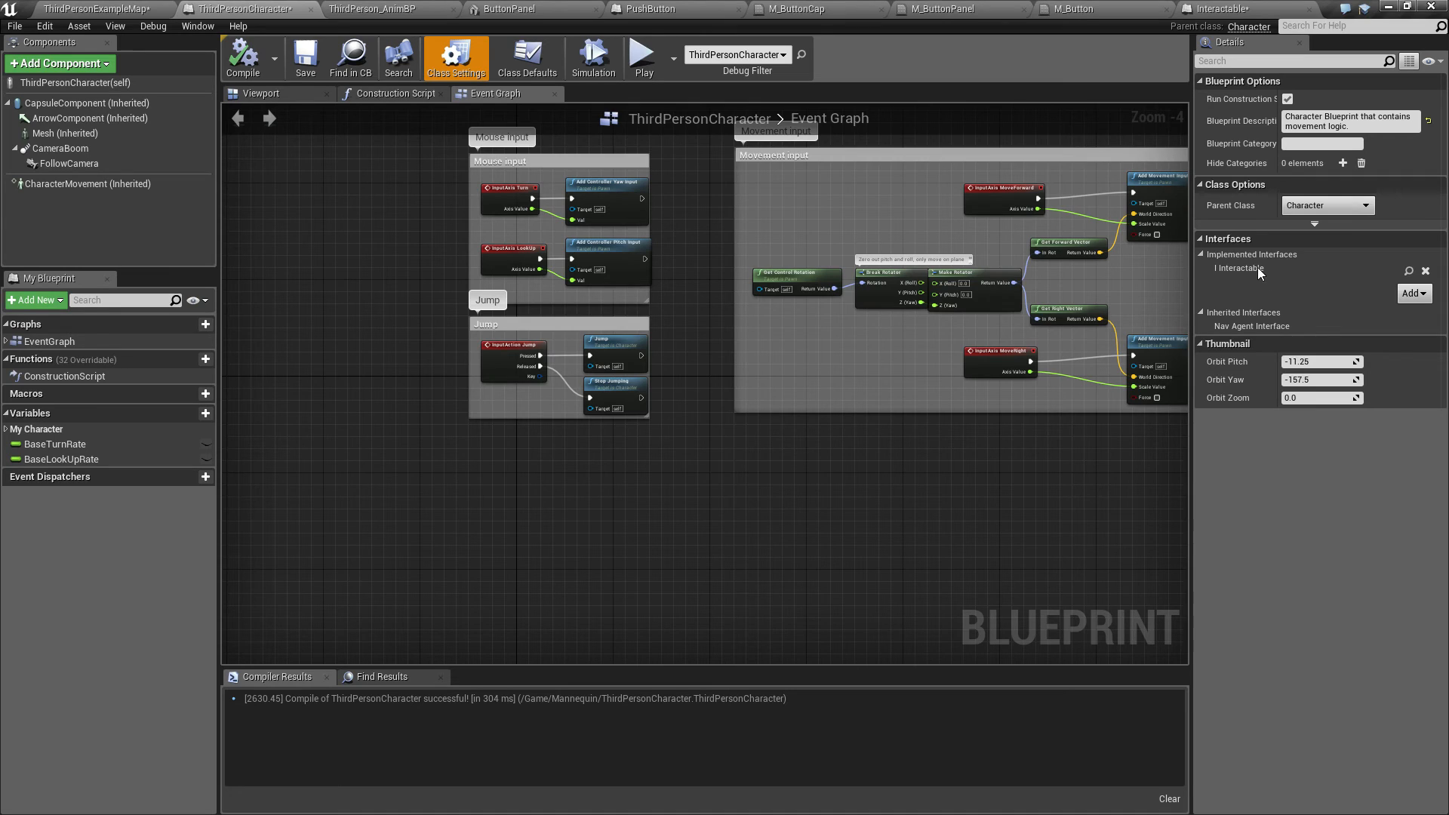
pyautogui.rightClick(502, 532)
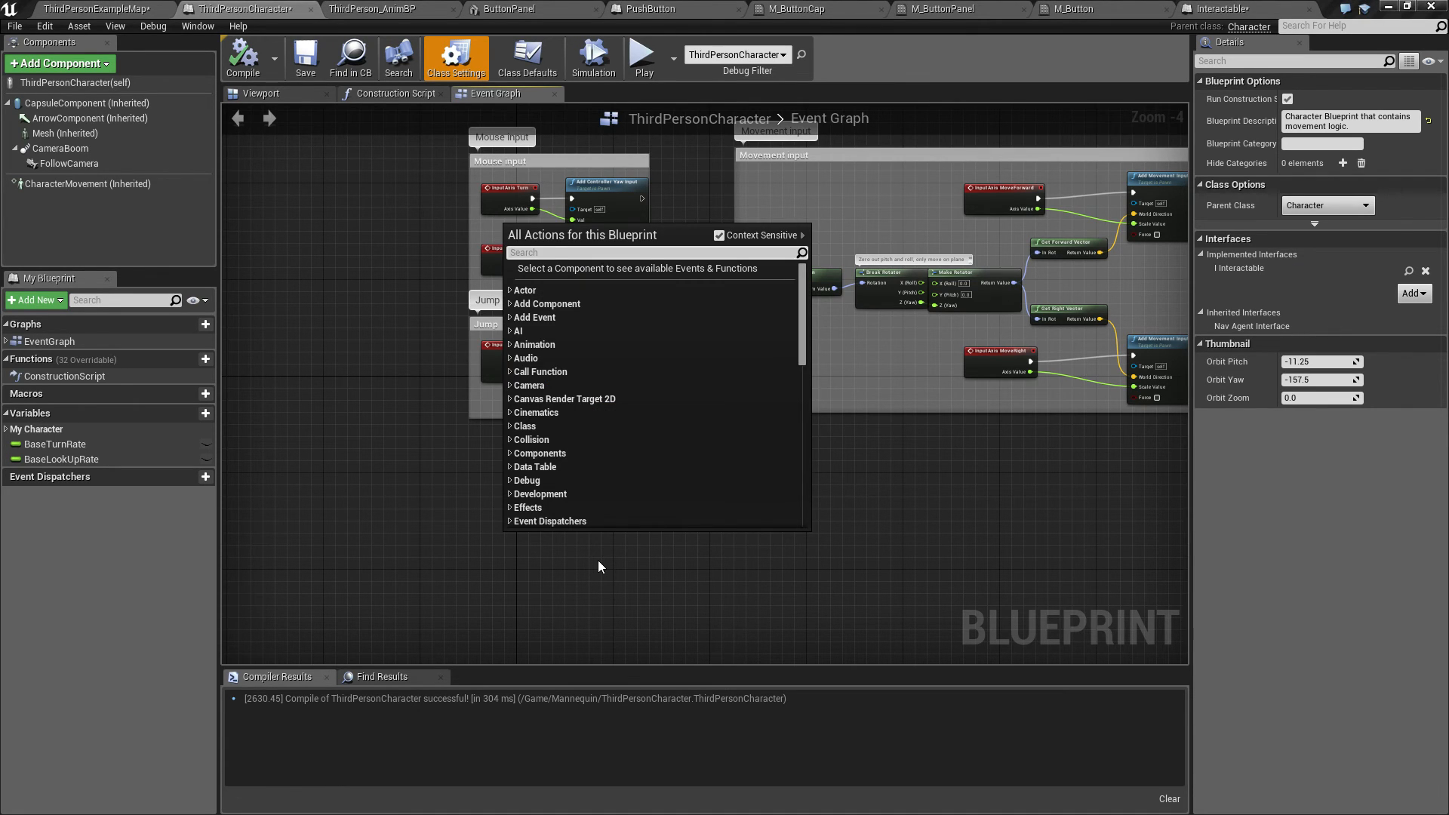
pyautogui.write('regi')
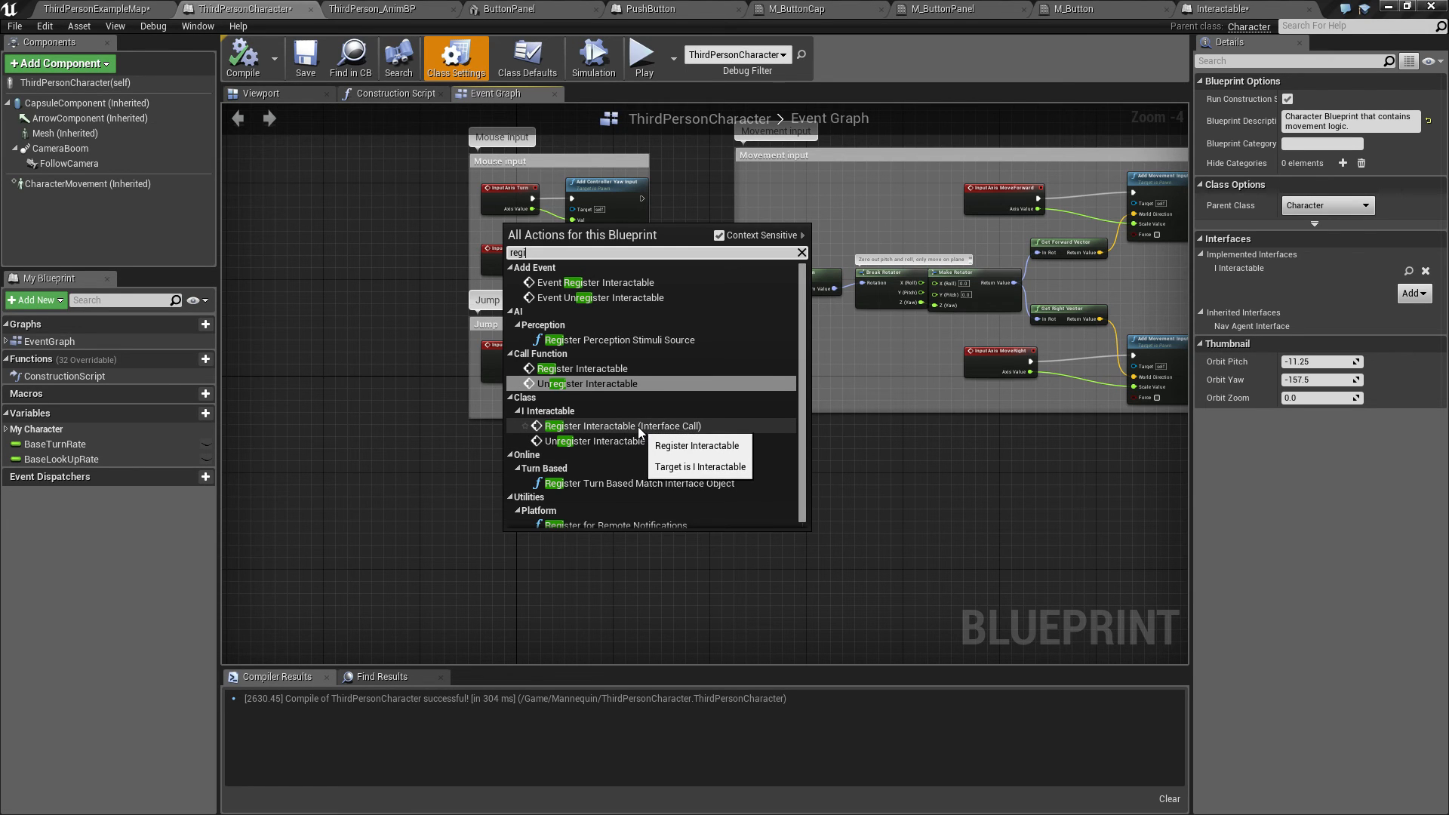
pyautogui.click(600, 284)
pyautogui.scroll(4, 539, 535)
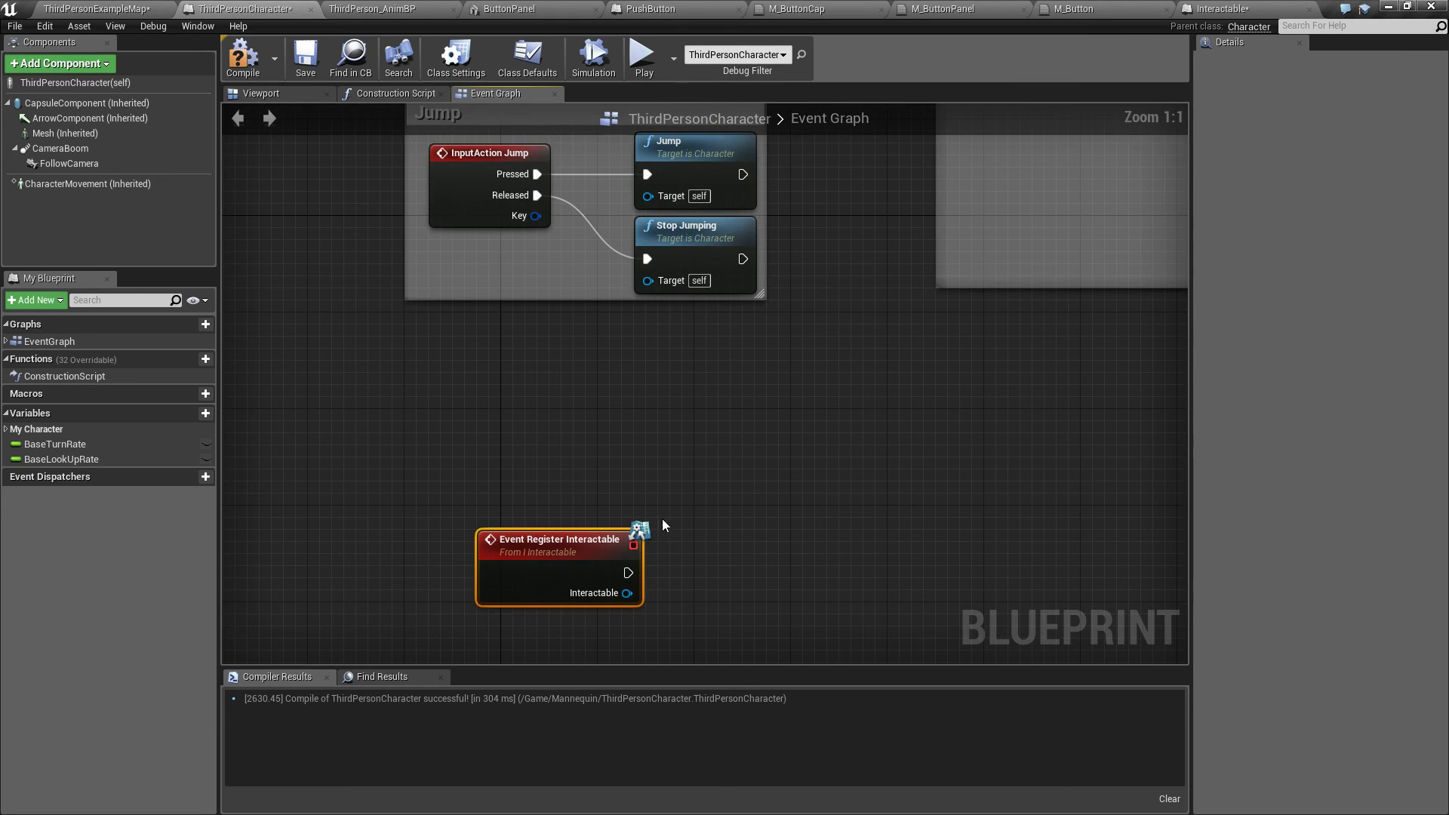
pyautogui.moveTo(530, 547); pyautogui.dragTo(481, 437)
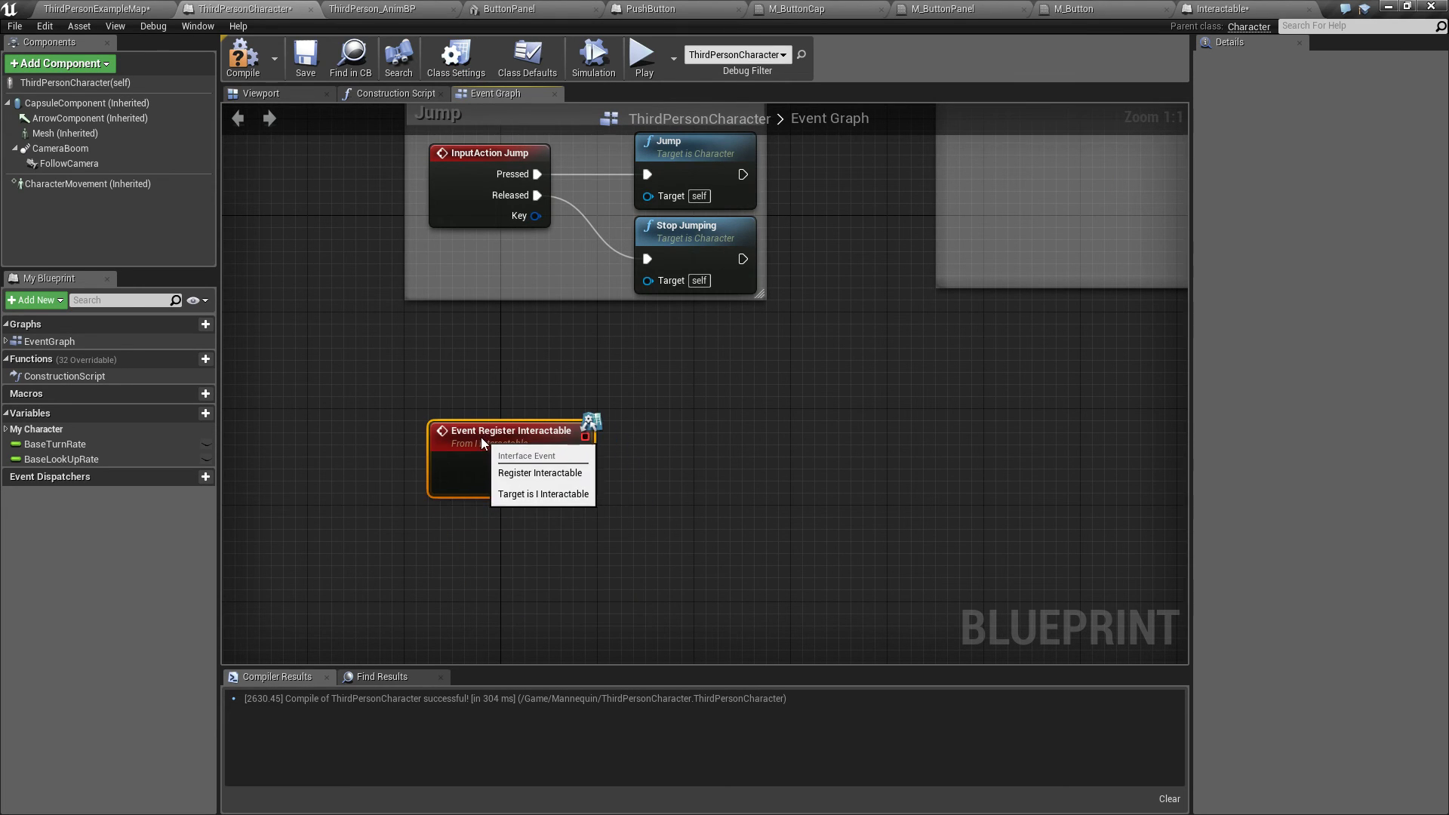
# Step: Add an Event Unregister Interactable node below the Register event
pyautogui.moveTo(490, 586); pyautogui.dragTo(518, 490, button='right')
pyautogui.rightClick(520, 489)
pyautogui.write('event')
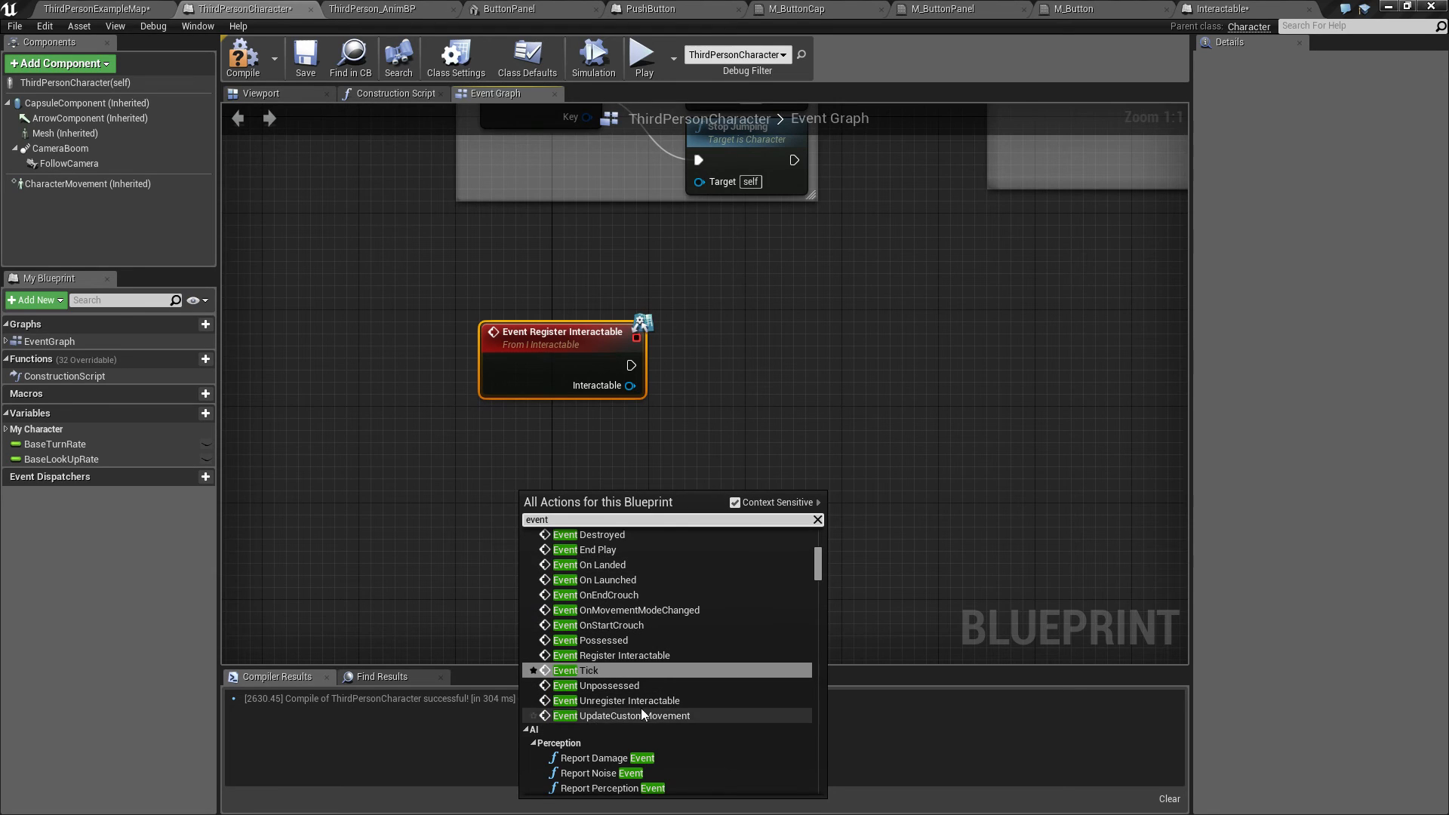
pyautogui.scroll(2, 640, 622)
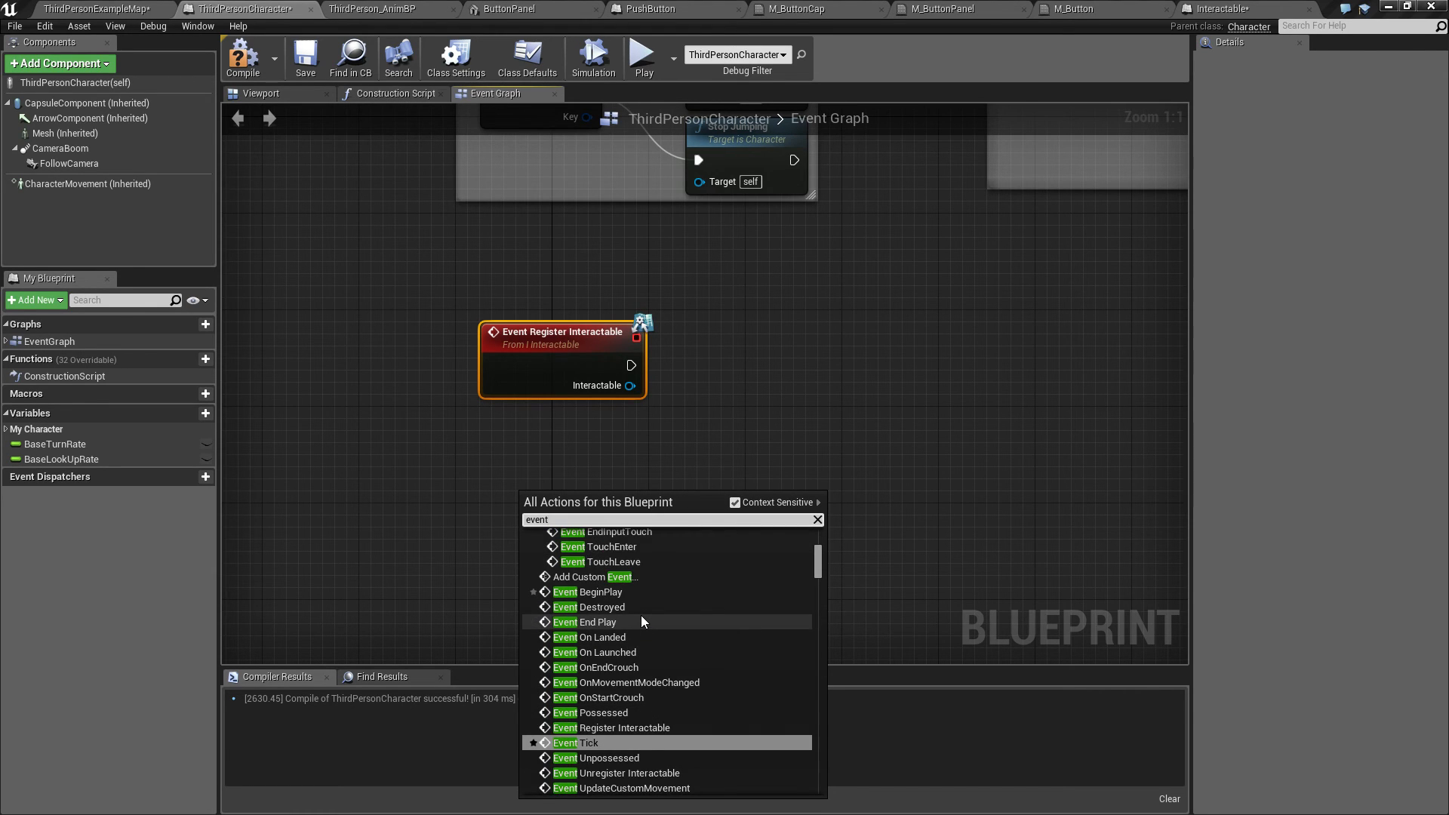
pyautogui.scroll(5, 642, 621)
pyautogui.write('u')
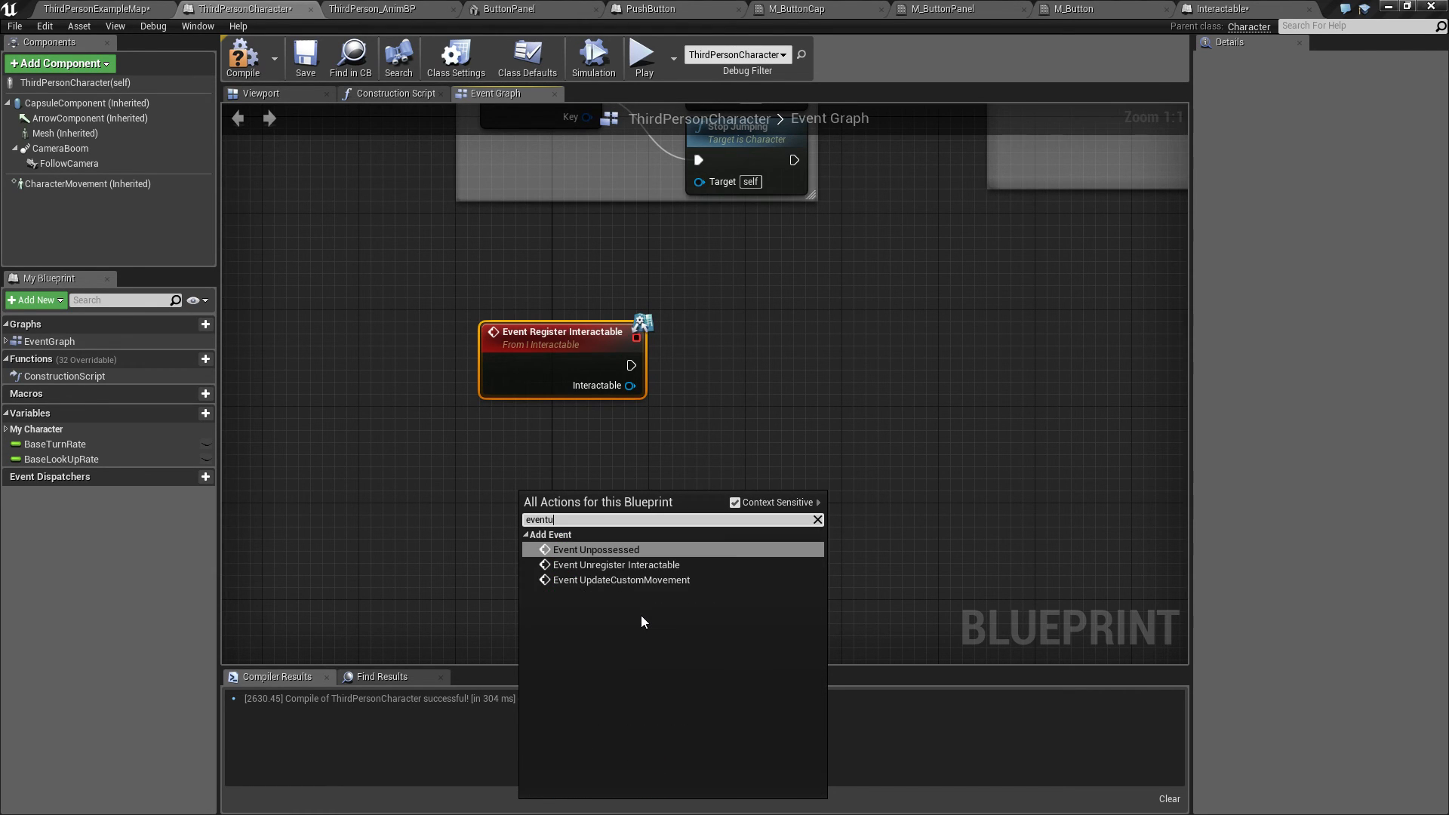
pyautogui.click(687, 565)
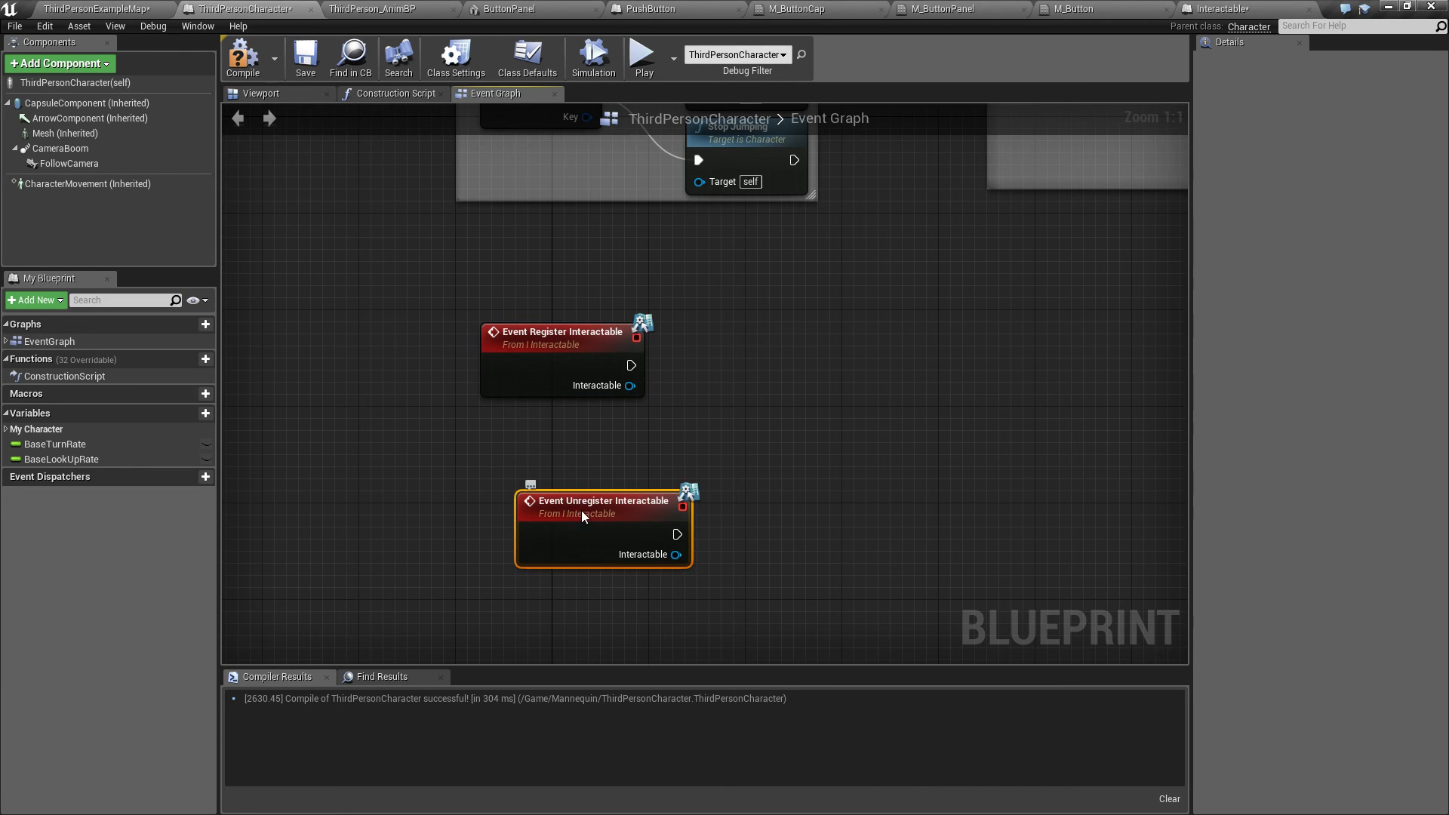
pyautogui.moveTo(582, 515); pyautogui.dragTo(548, 466)
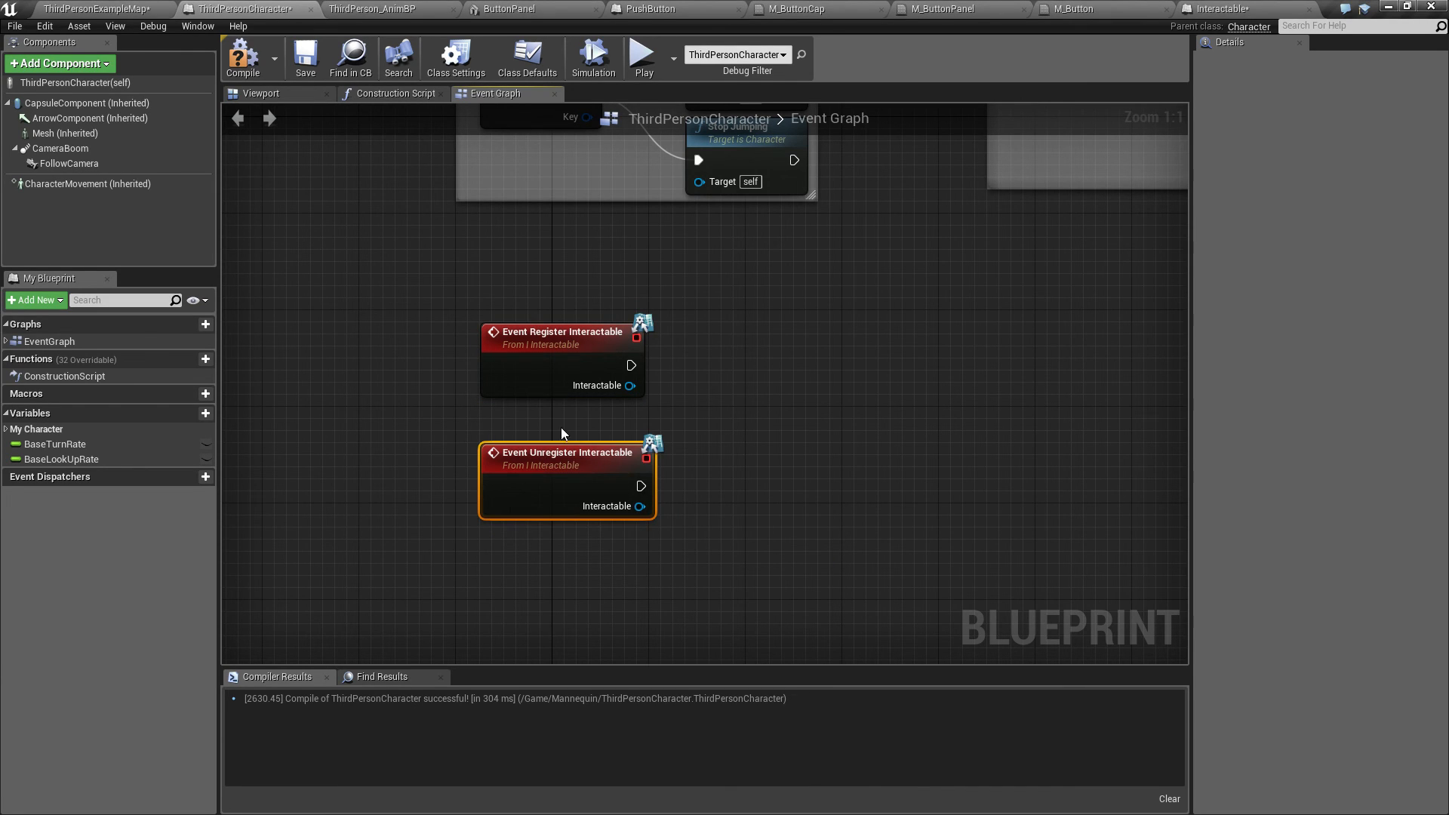
# Step: Create a new variable named Interactables in ThirdPersonCharacter
pyautogui.click(456, 59)
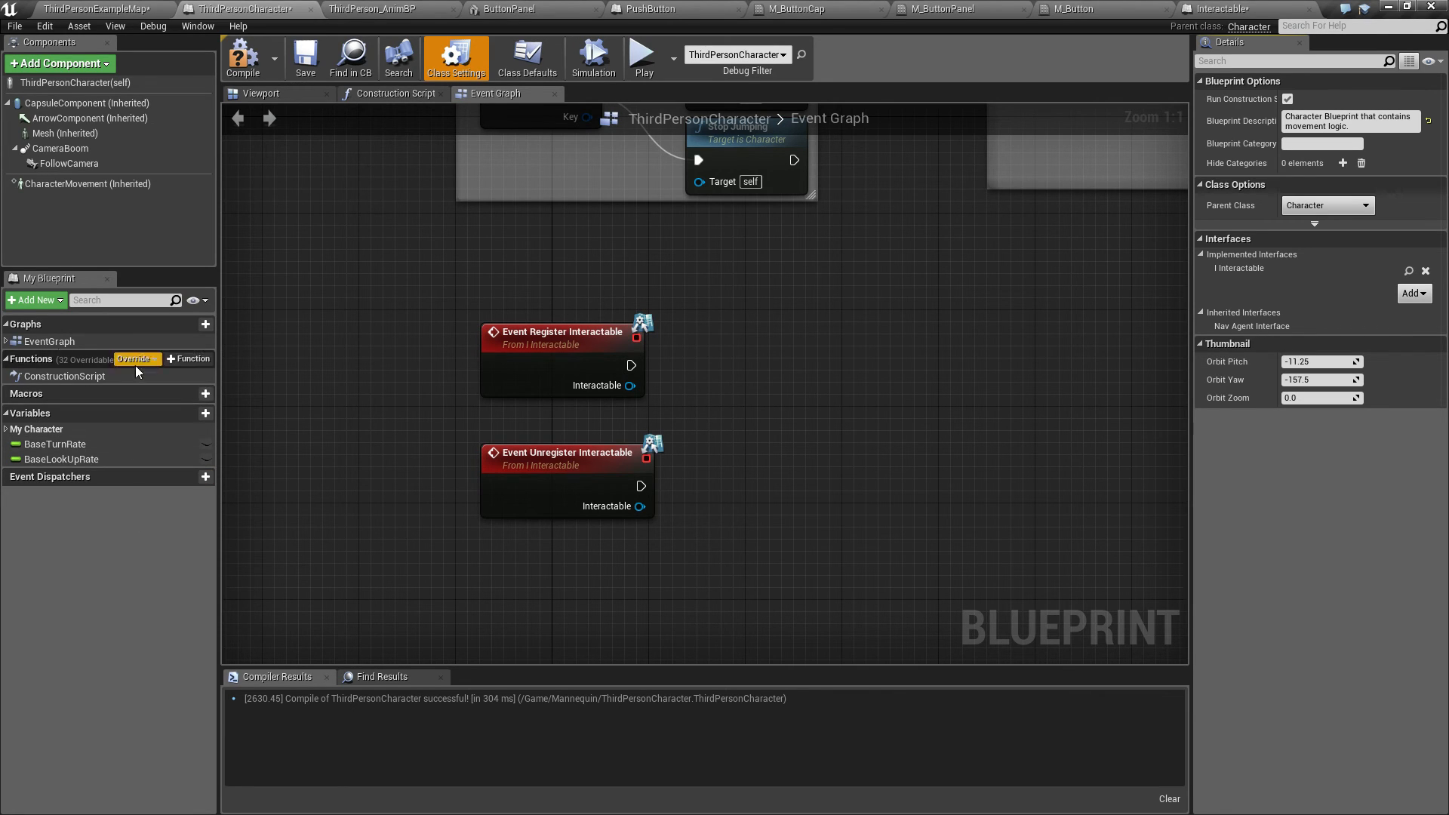
pyautogui.click(203, 413)
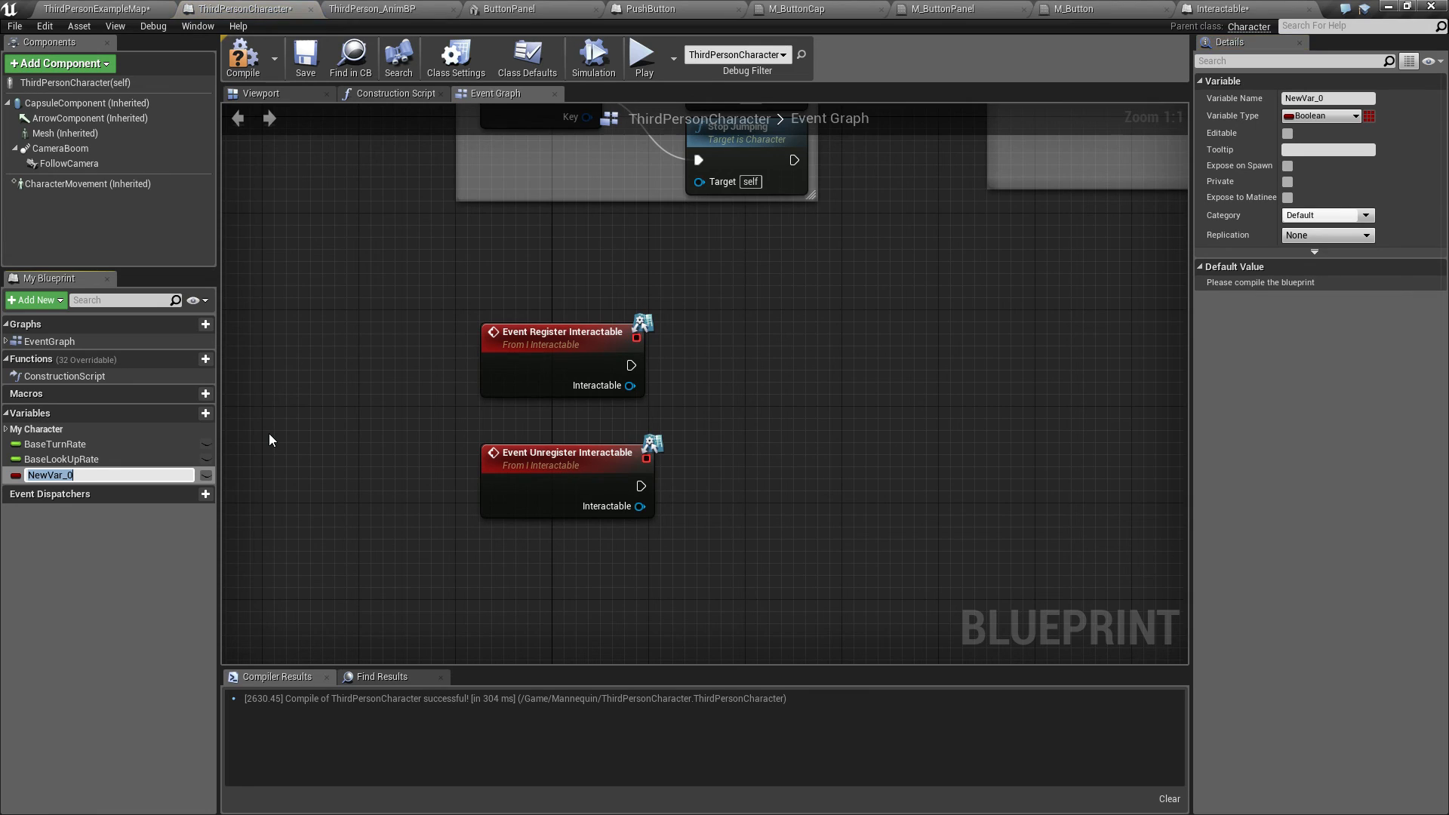
pyautogui.write('Interactables')
pyautogui.press('Return')
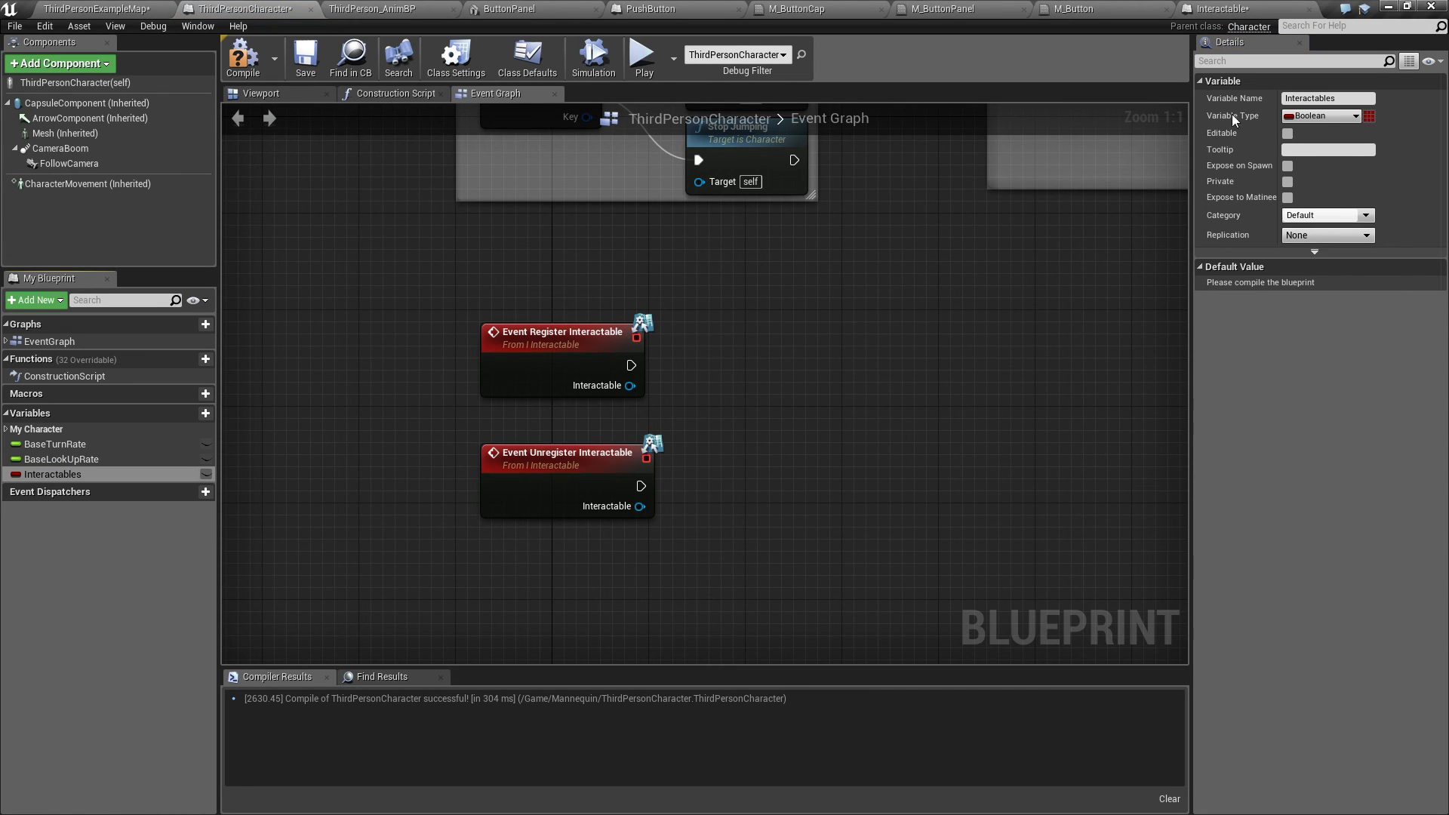
# Step: Set the Interactables variable type to an array of Interactable object references
pyautogui.click(1309, 117)
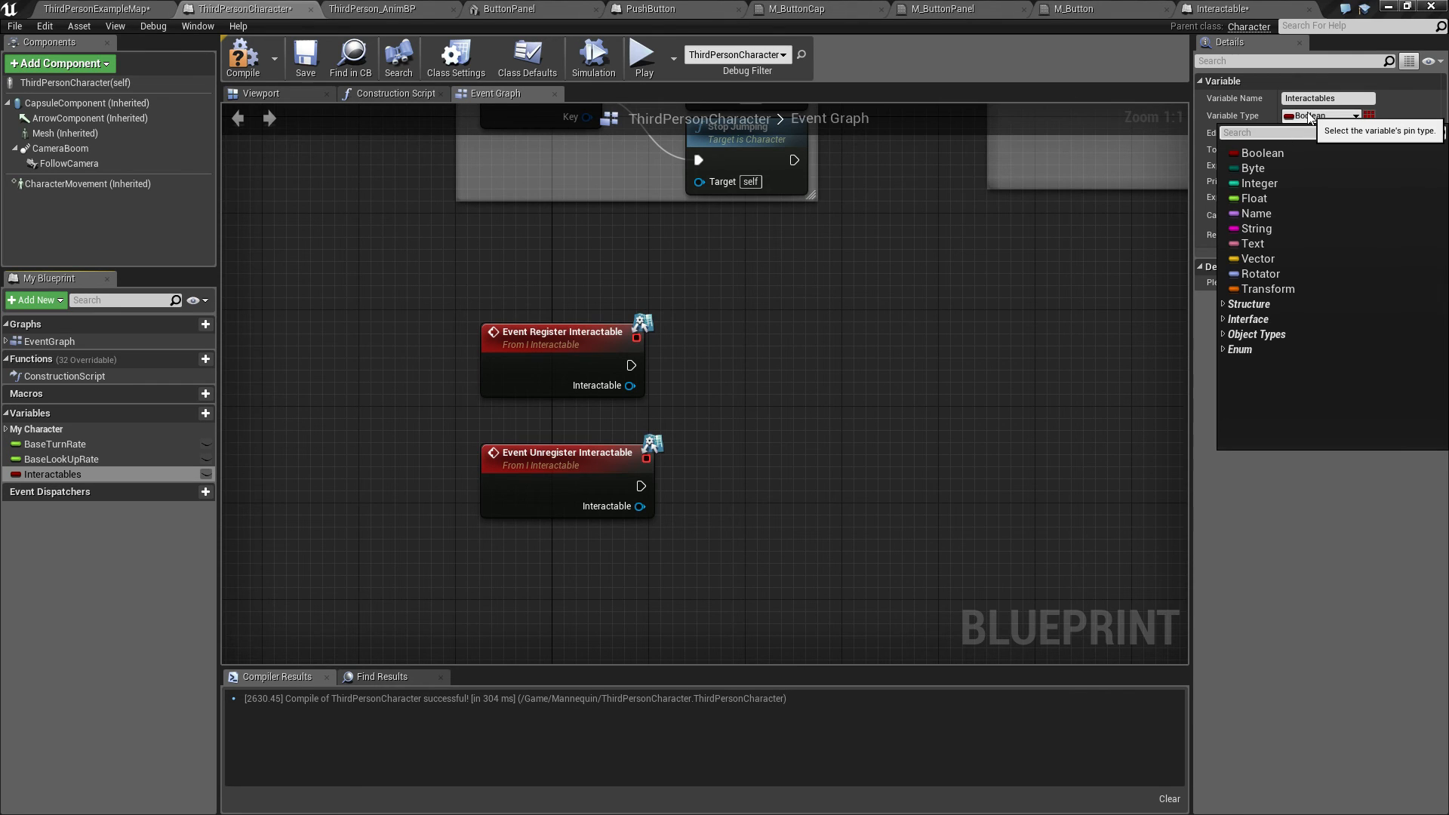
pyautogui.write('Interacta')
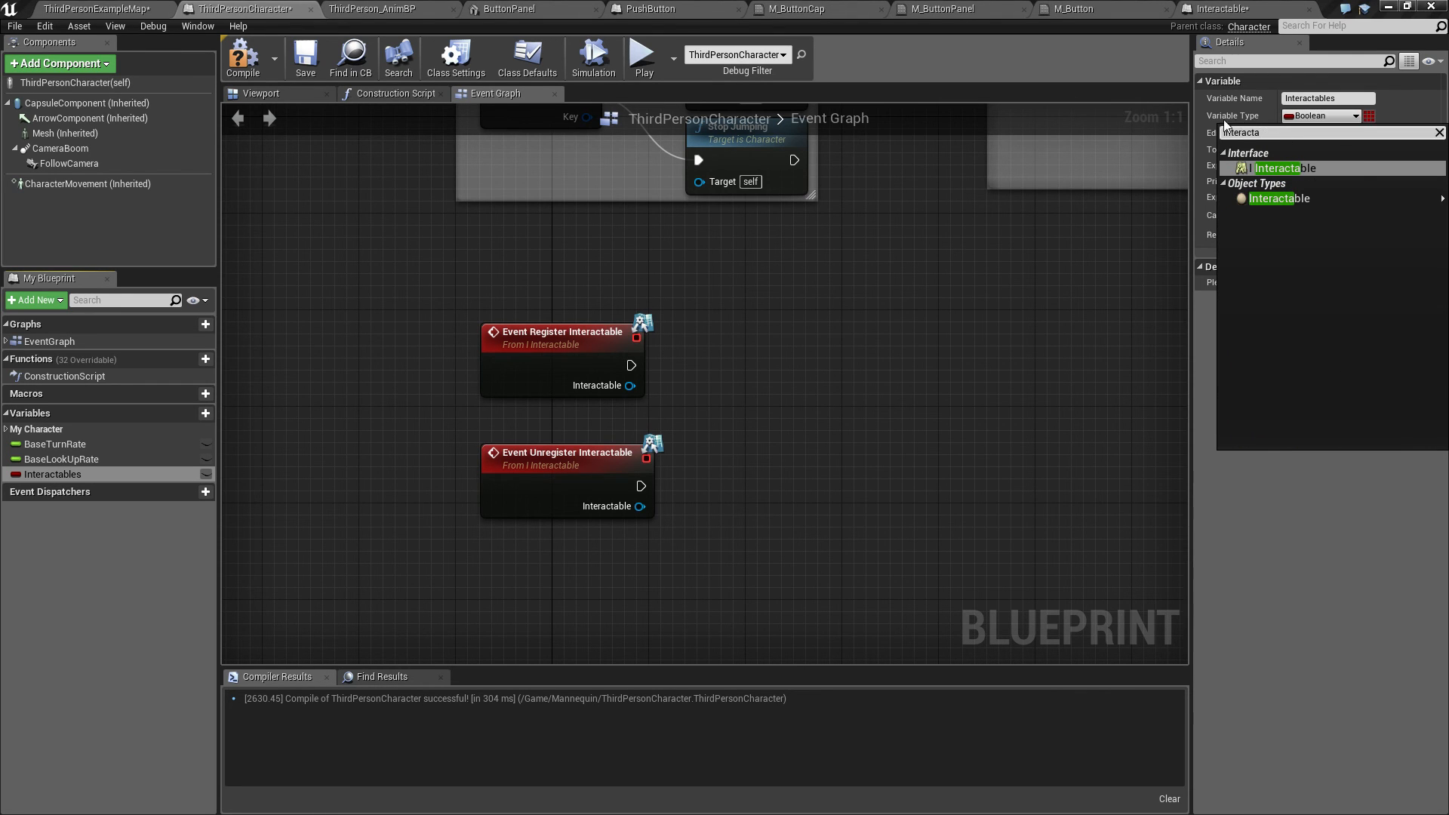
pyautogui.moveTo(1256, 198)
pyautogui.click(1211, 199)
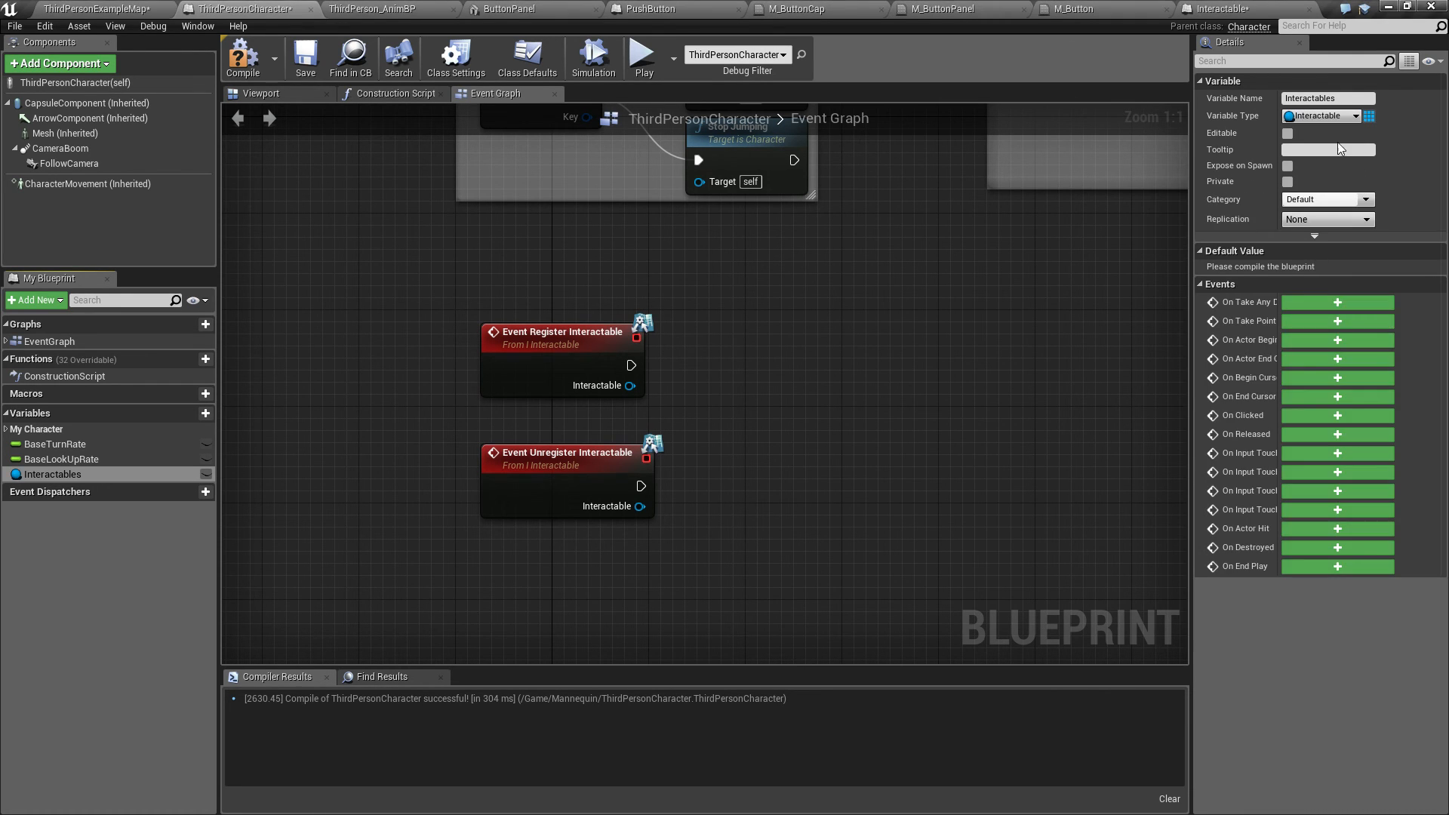
pyautogui.click(1368, 115)
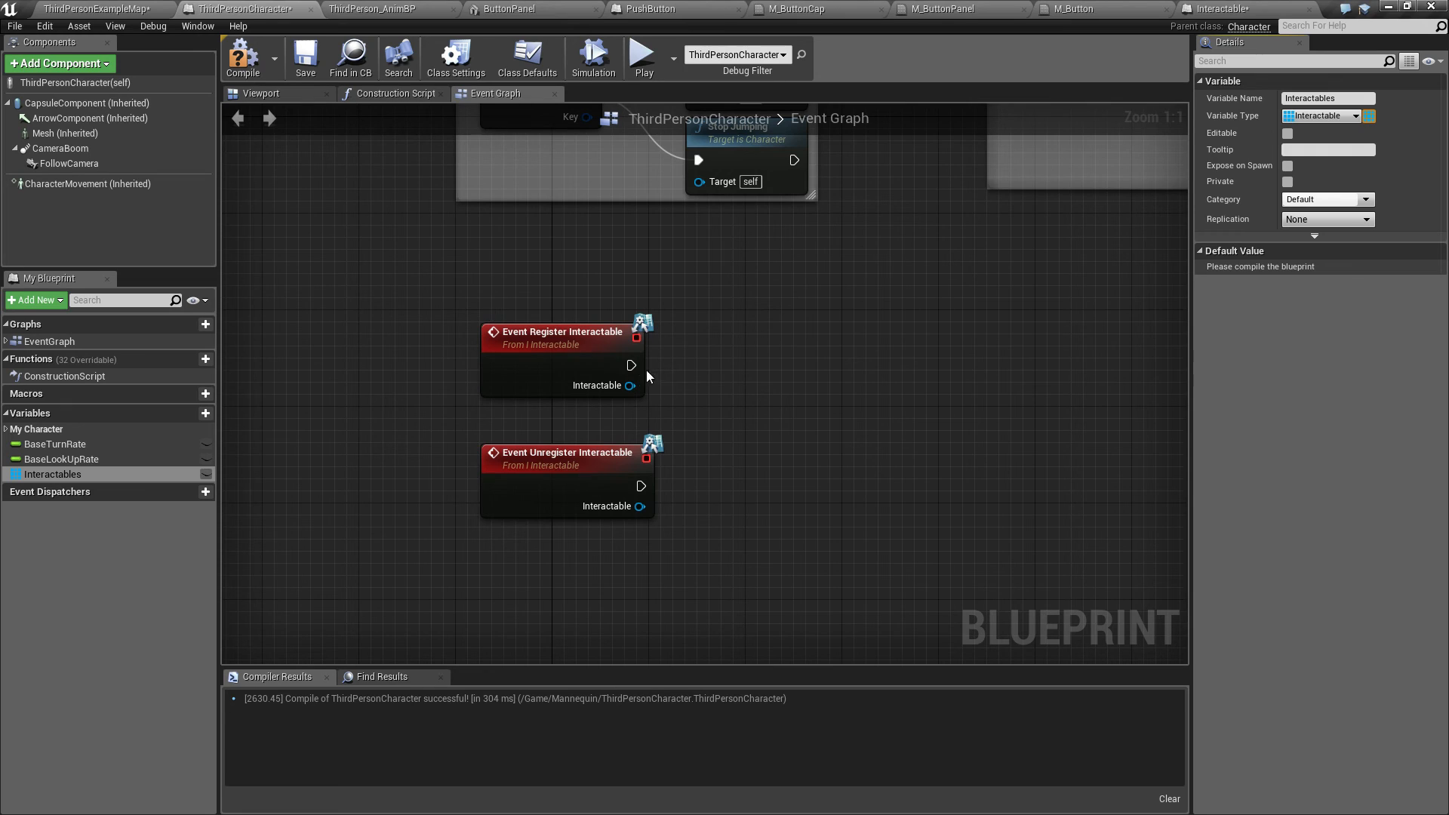
# Step: Get Interactables, add an Add Unique node, and wire Event Register Interactable's execution and Interactable into it
pyautogui.moveTo(53, 473); pyautogui.dragTo(618, 286)
pyautogui.click(717, 342)
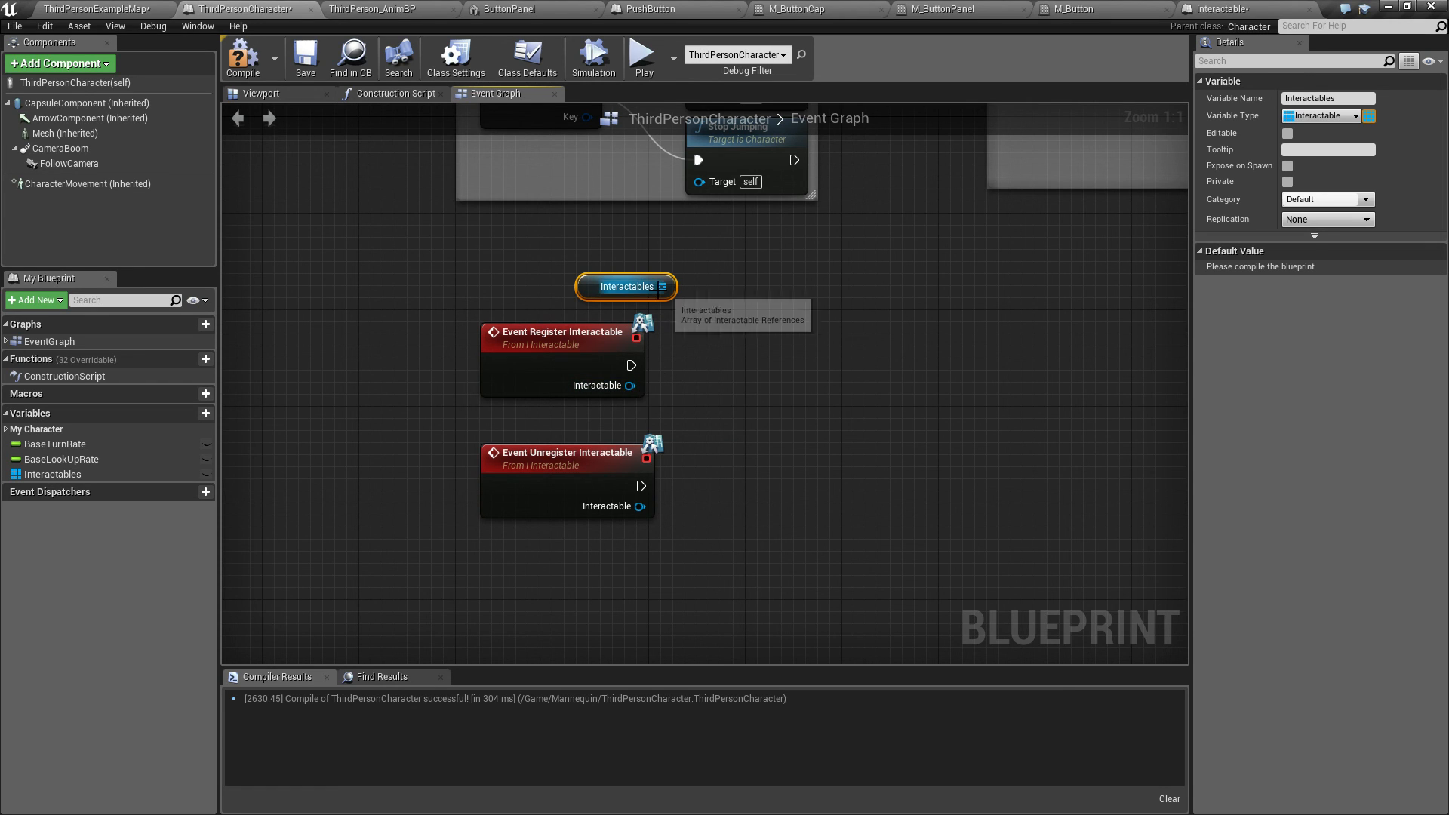
pyautogui.moveTo(662, 287); pyautogui.dragTo(717, 338)
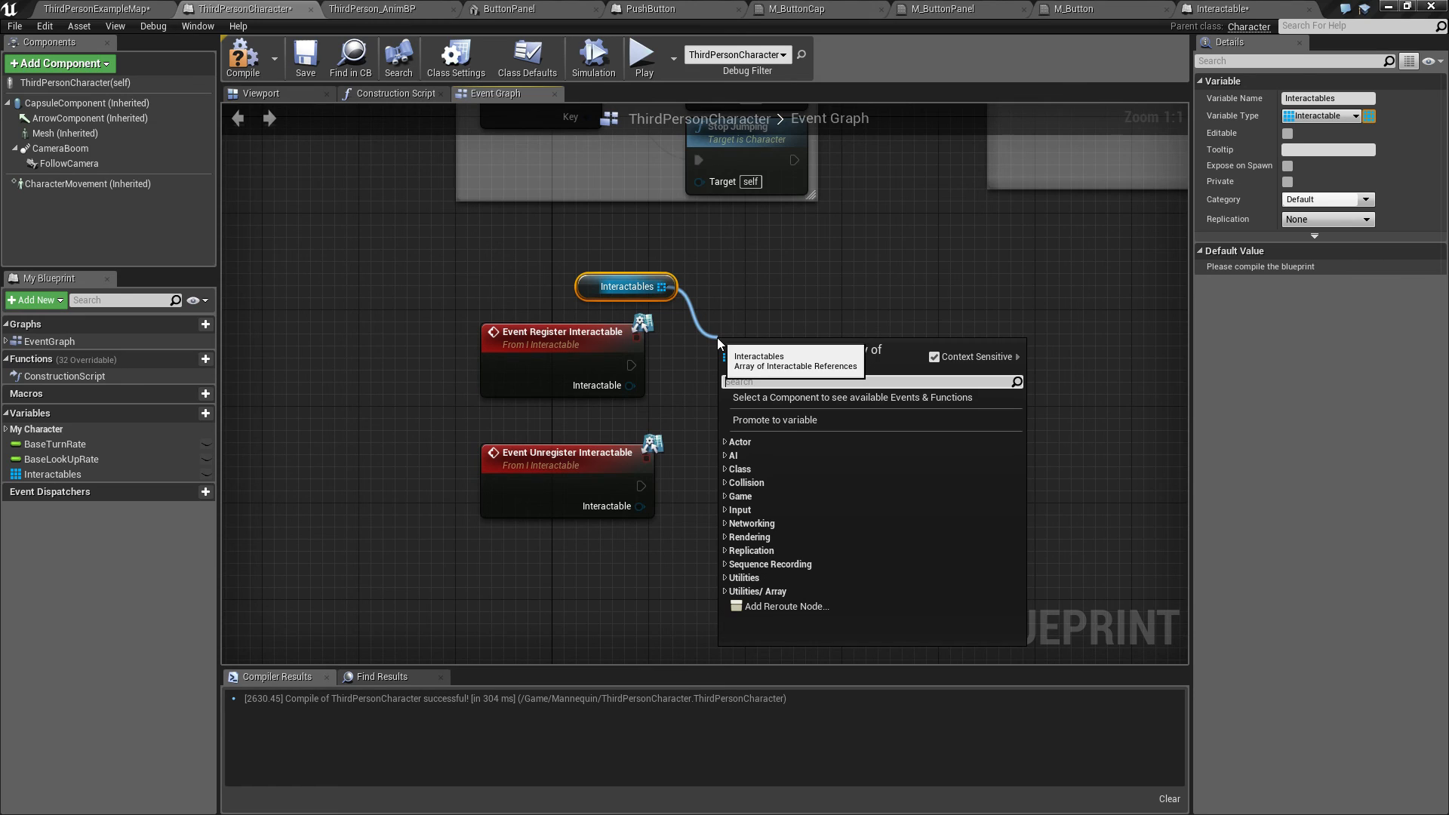
pyautogui.write('add')
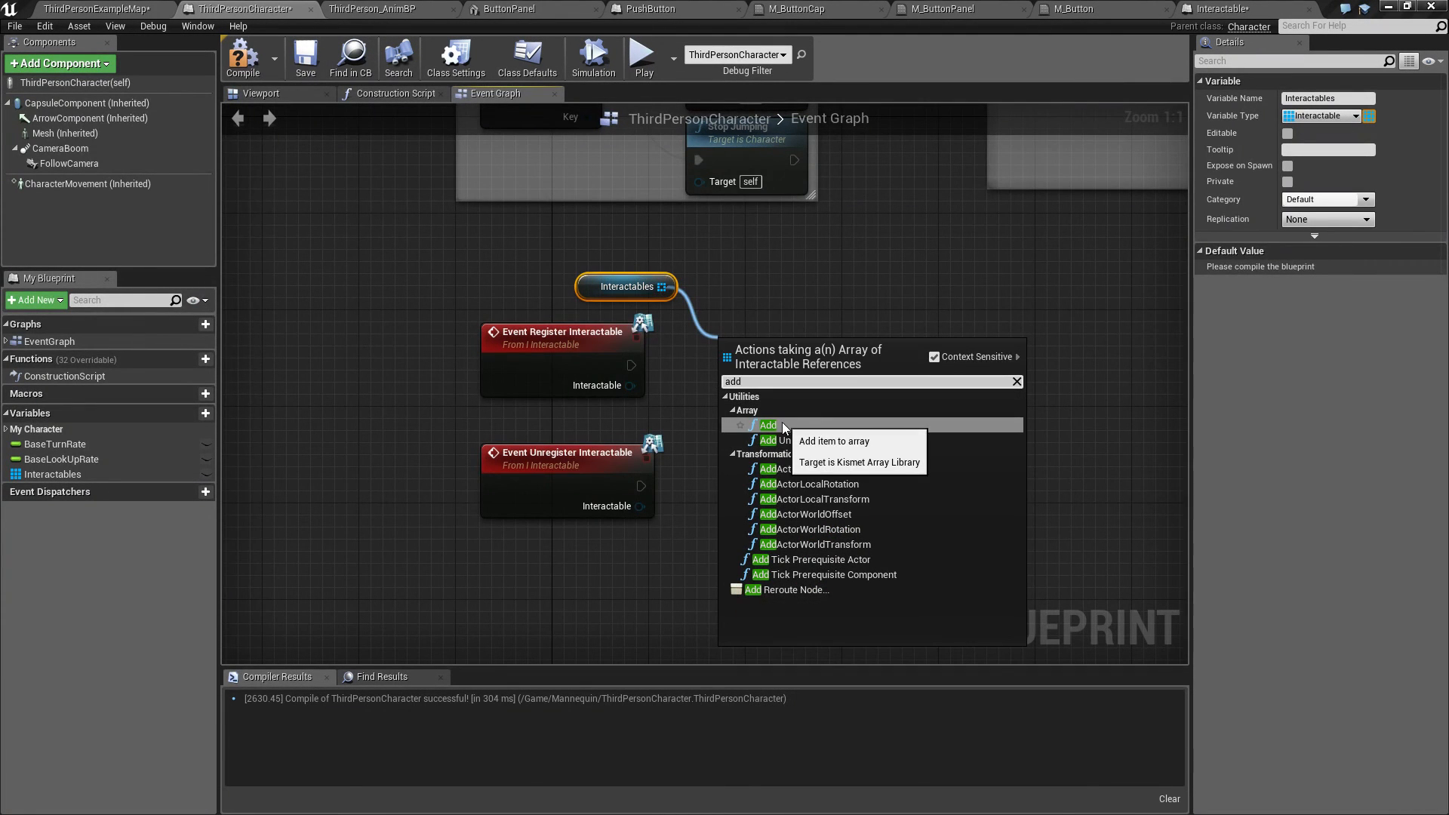
pyautogui.click(803, 445)
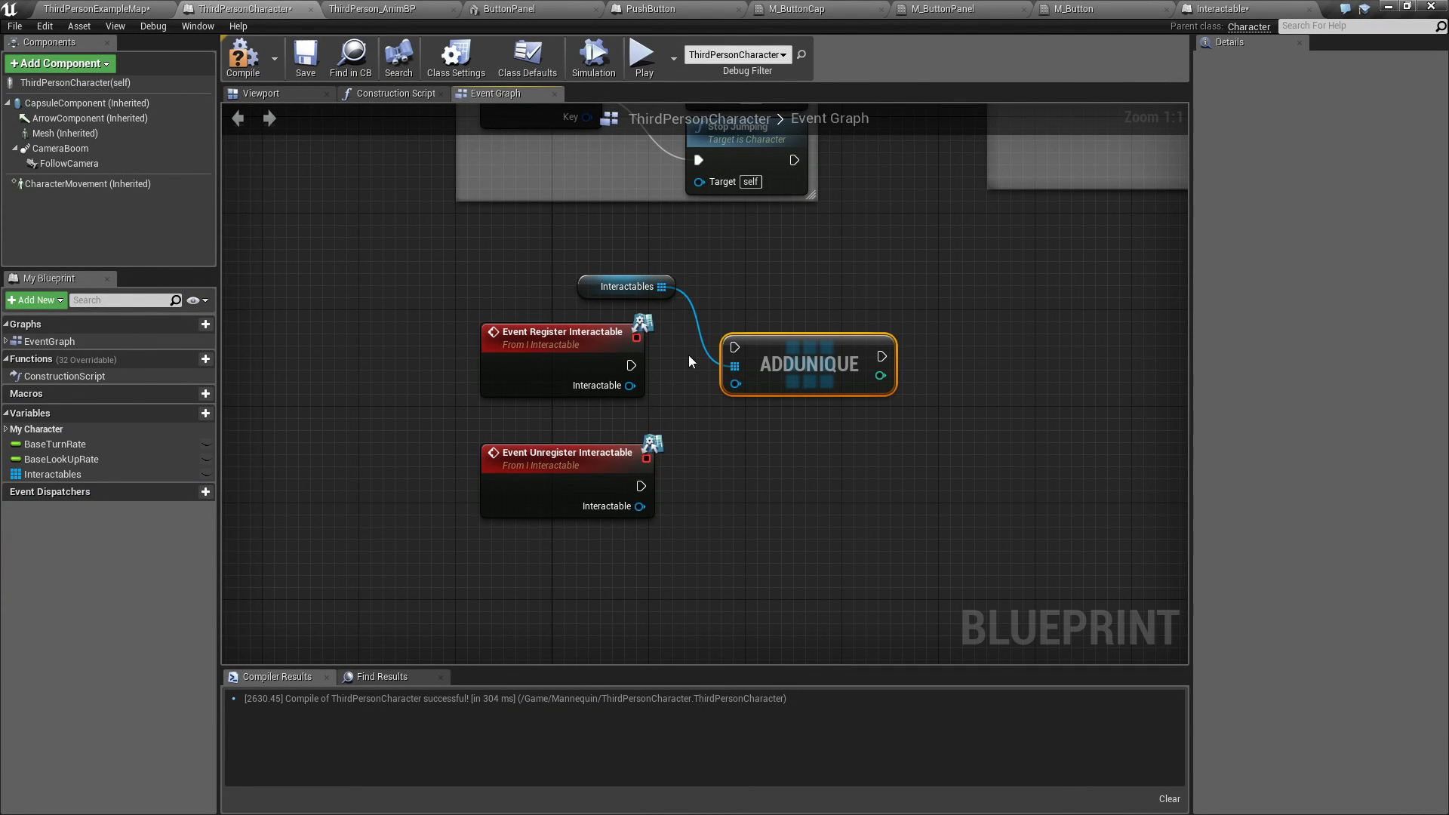
pyautogui.moveTo(631, 365); pyautogui.dragTo(809, 360)
pyautogui.moveTo(630, 386); pyautogui.dragTo(735, 396)
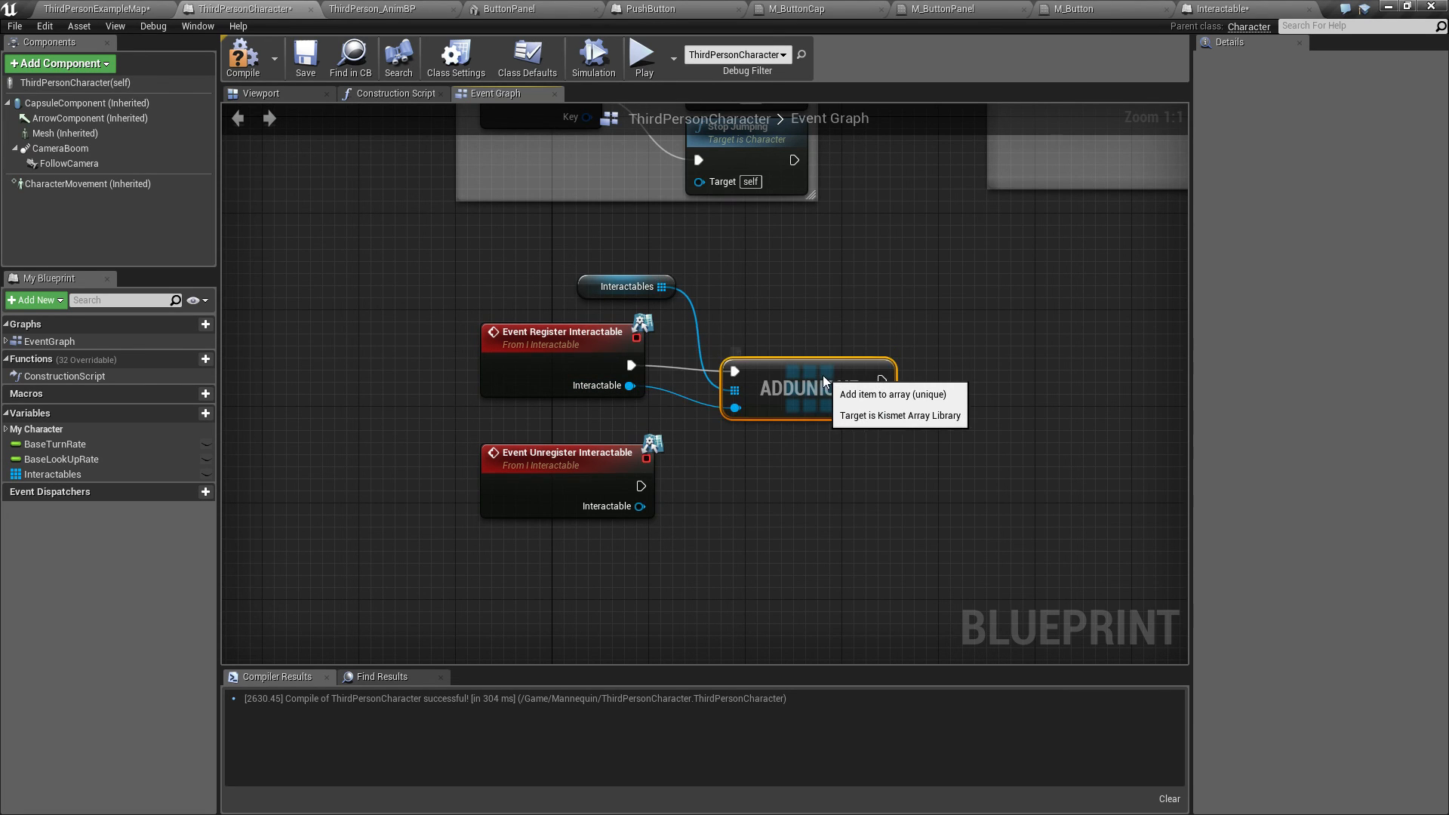
# Step: Straighten the execution wire into Add Unique and move the Unregister event node slightly lower
pyautogui.rightClick(632, 366)
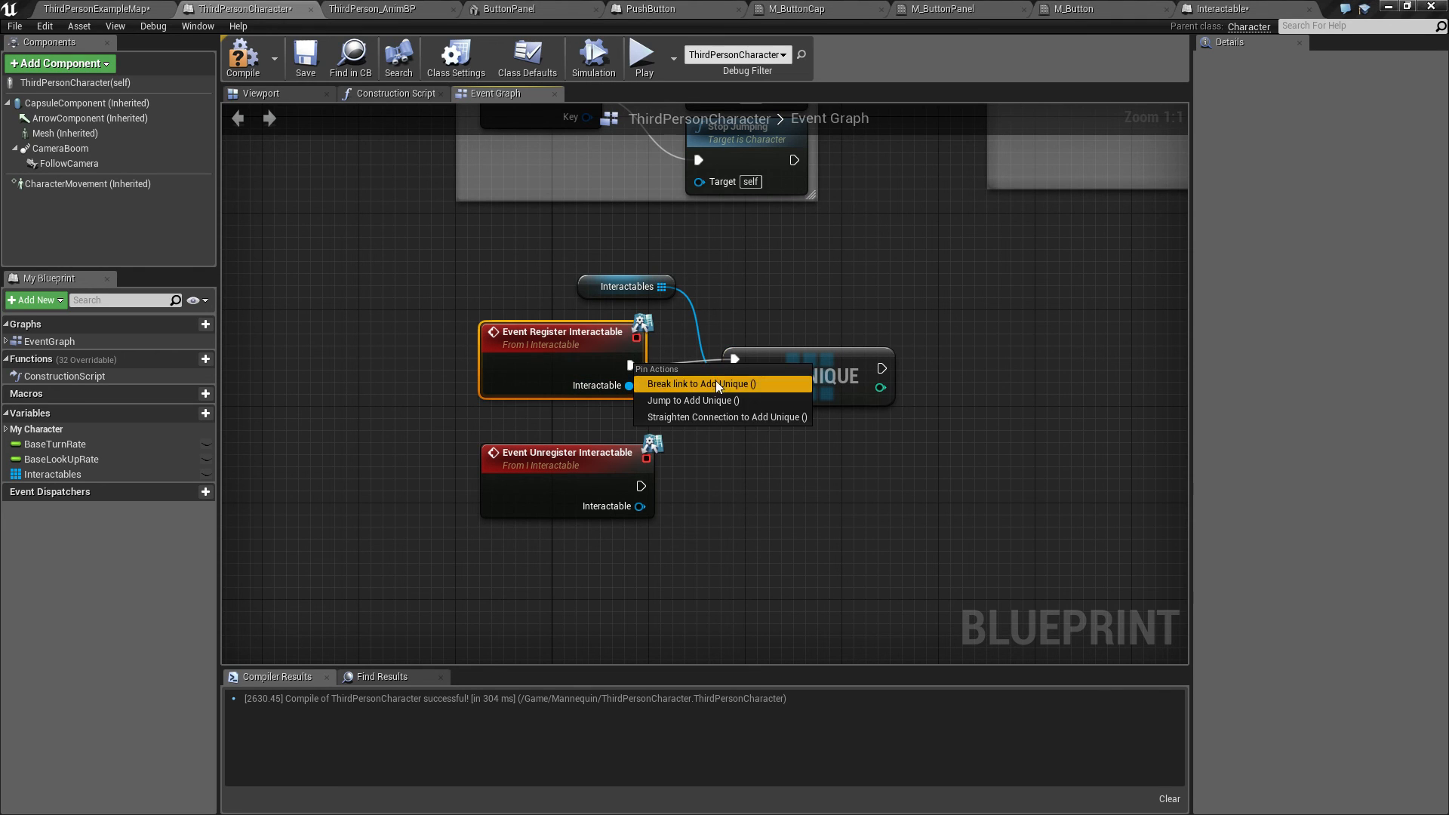
pyautogui.click(707, 415)
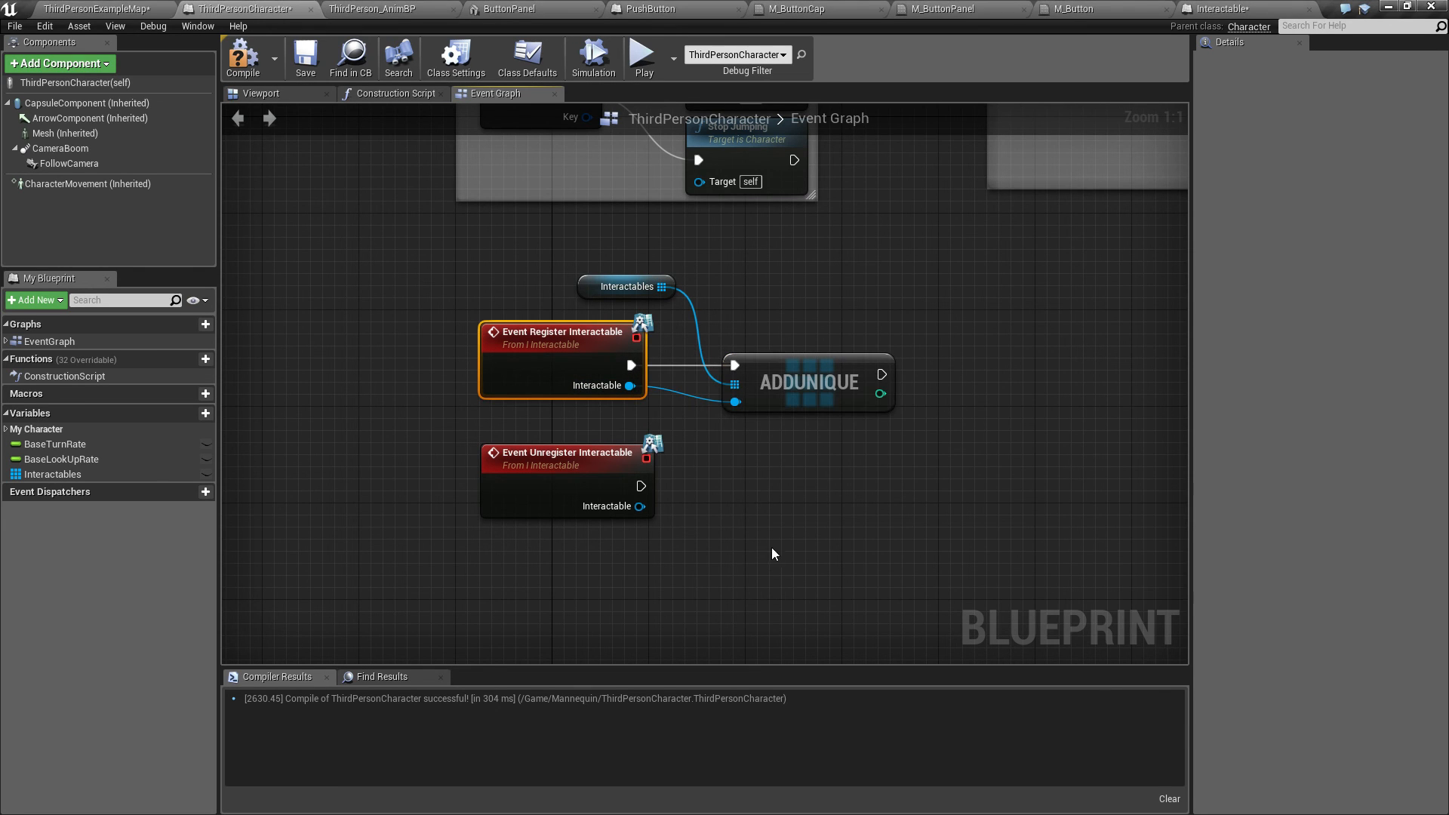
pyautogui.moveTo(541, 455); pyautogui.dragTo(540, 480)
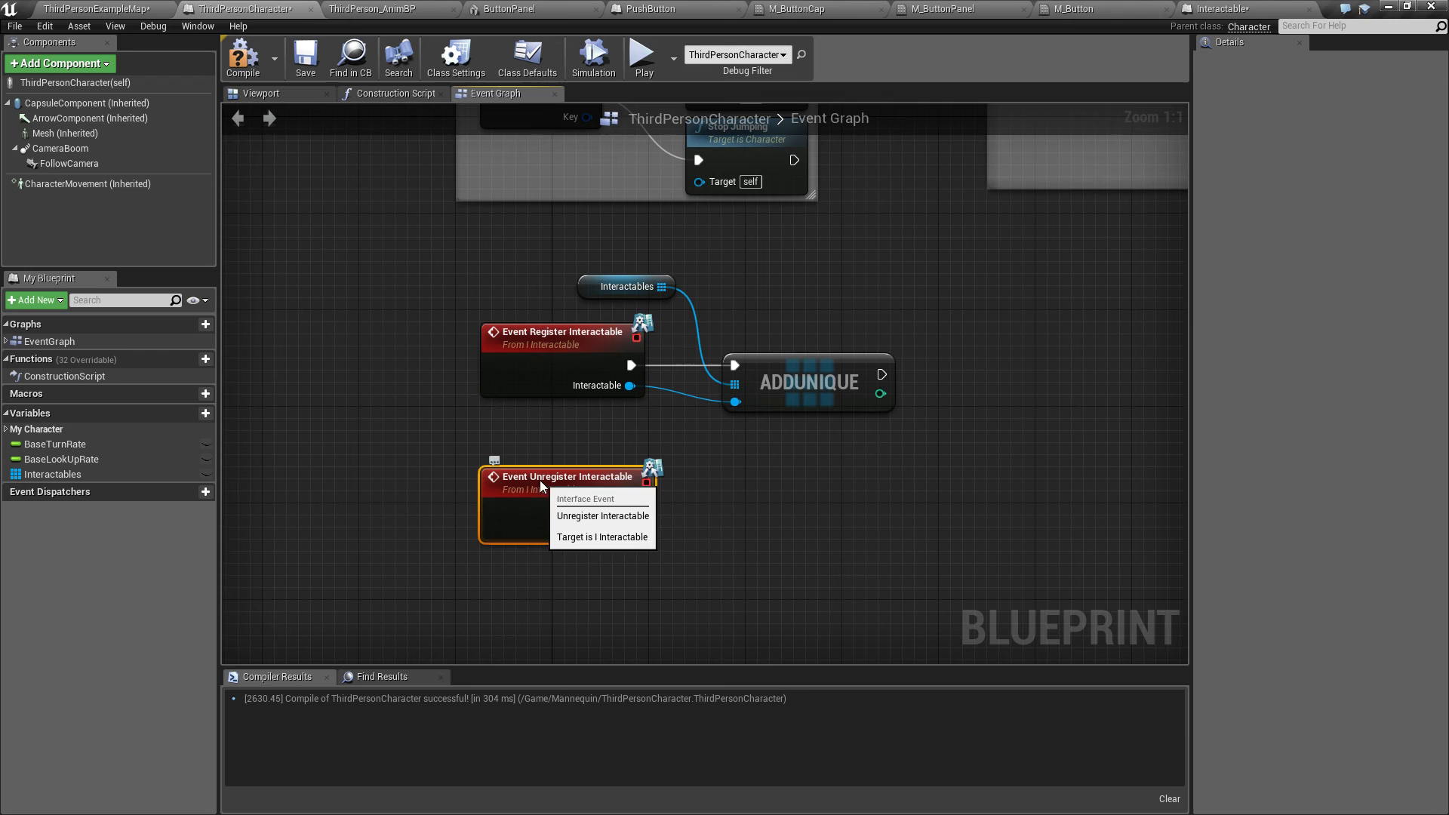
pyautogui.rightClick(774, 518)
pyautogui.click(747, 483)
pyautogui.moveTo(763, 491); pyautogui.dragTo(610, 455, button='right')
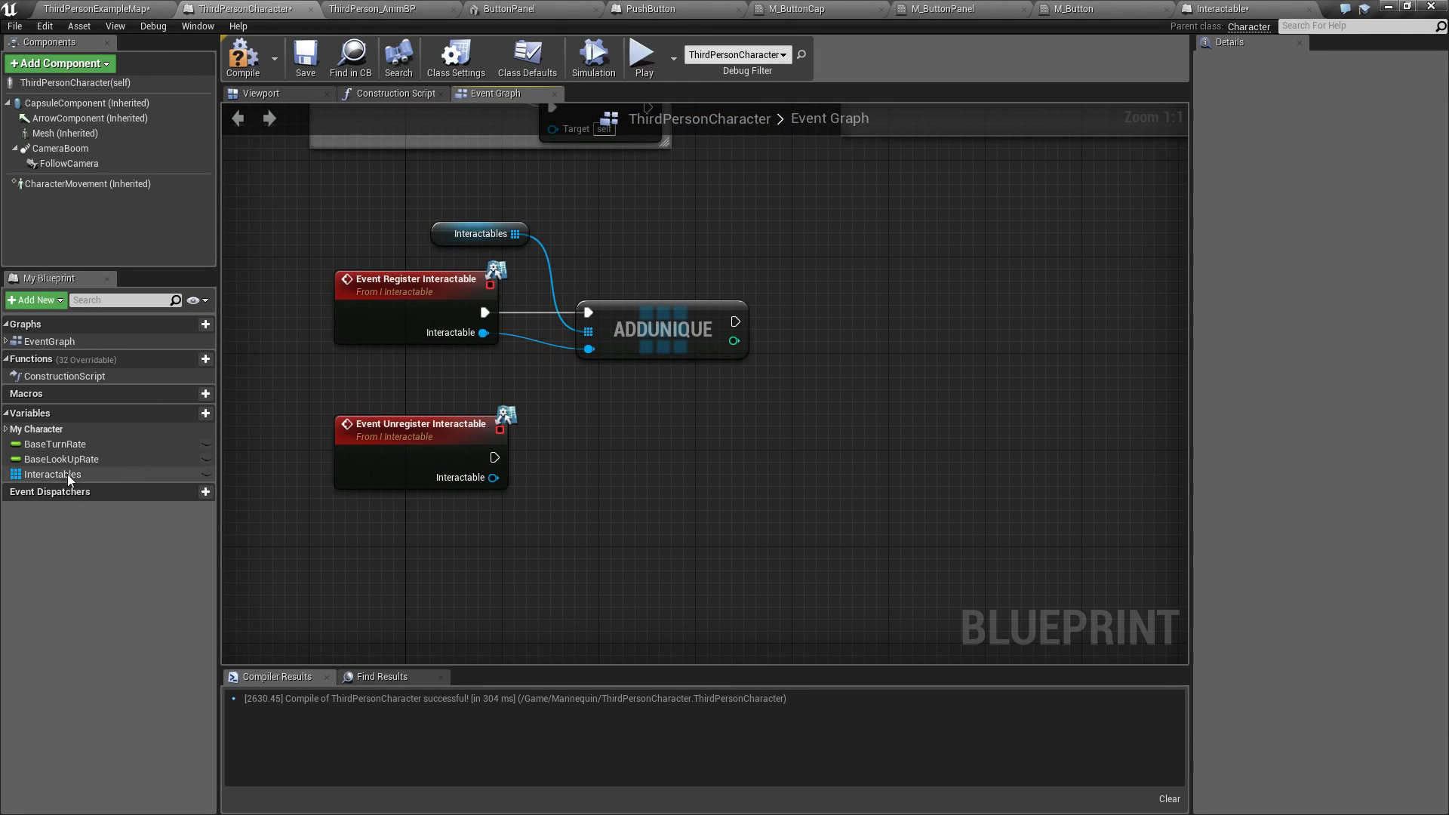
# Step: Move the Interactables getter between the two events and add a Remove Item node from its array pin
pyautogui.moveTo(483, 243); pyautogui.dragTo(472, 389)
pyautogui.moveTo(589, 451); pyautogui.dragTo(589, 450)
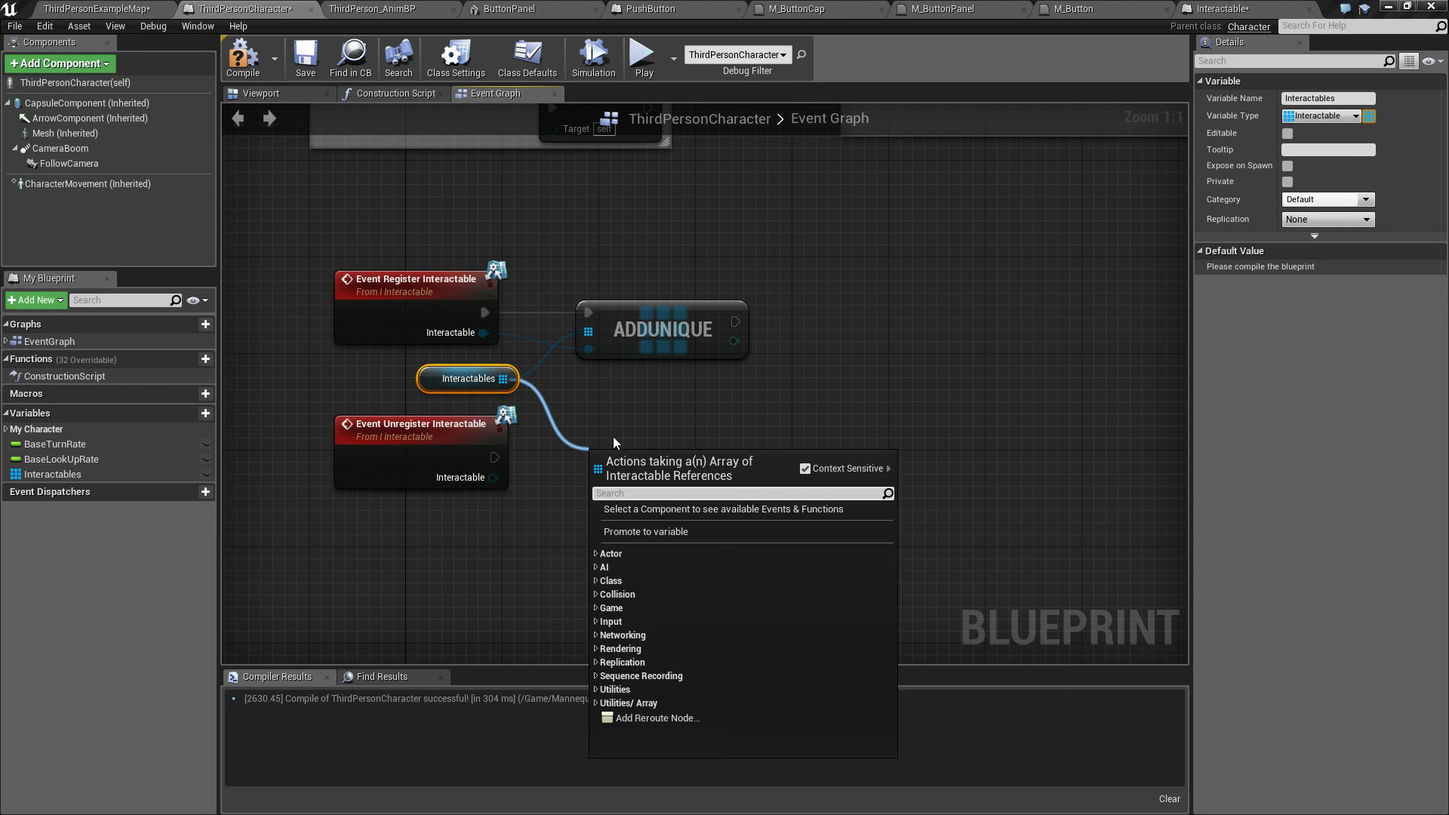
pyautogui.write('remove')
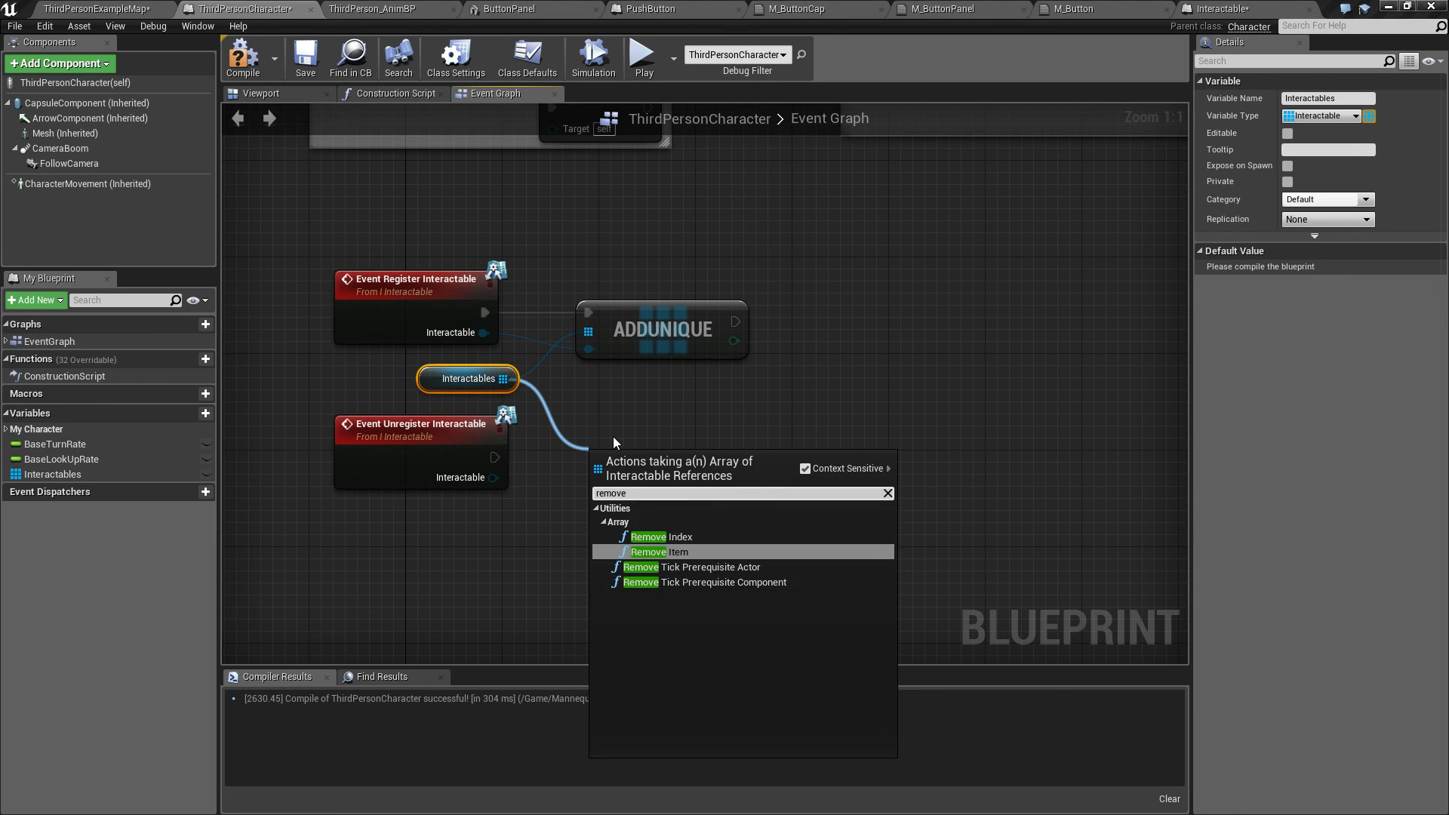
pyautogui.press('Return')
# Step: Wire Event Unregister Interactable's execution and Interactable into Remove, and straighten the execution connection
pyautogui.moveTo(493, 477); pyautogui.dragTo(646, 454)
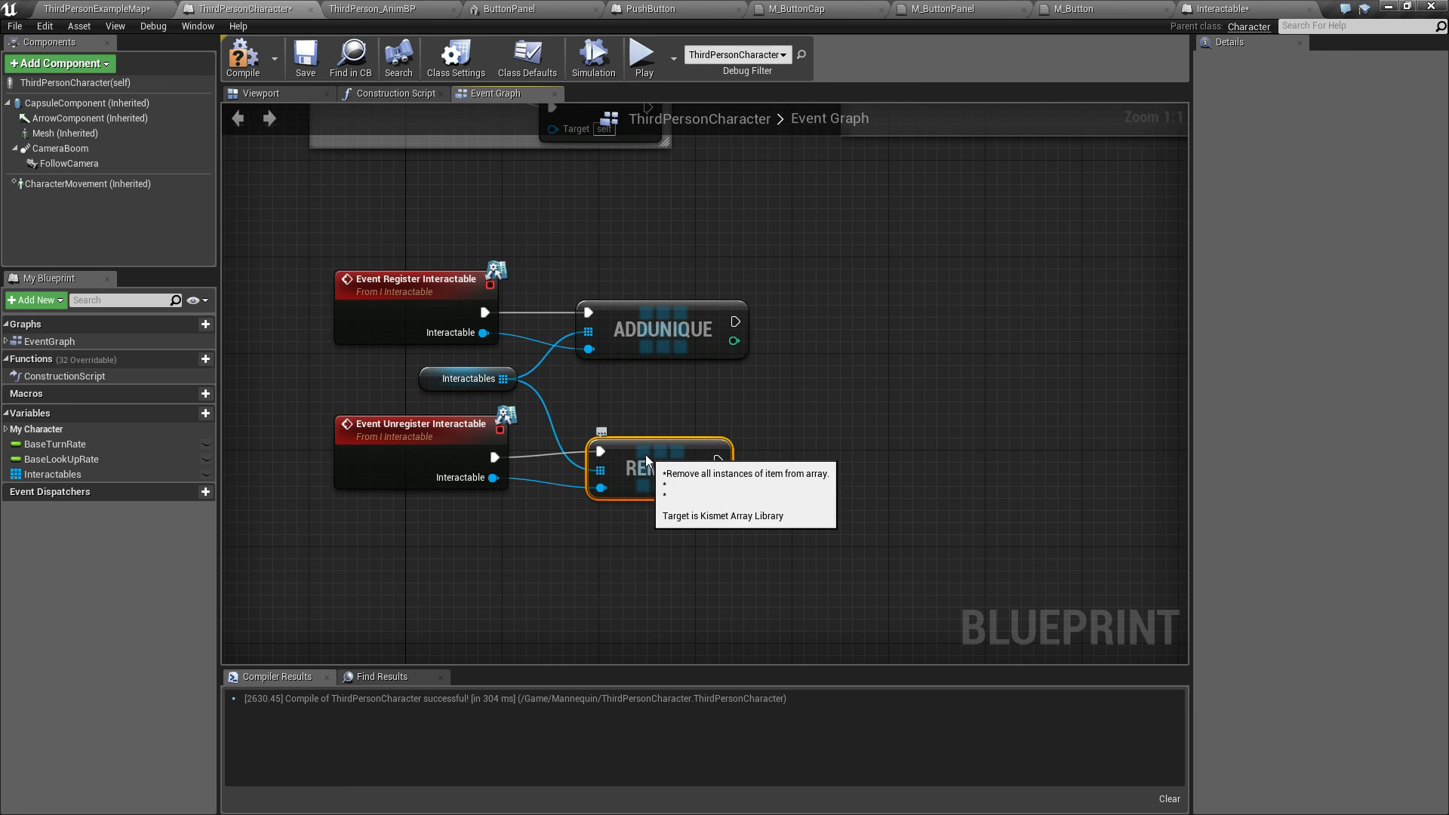
pyautogui.rightClick(496, 458)
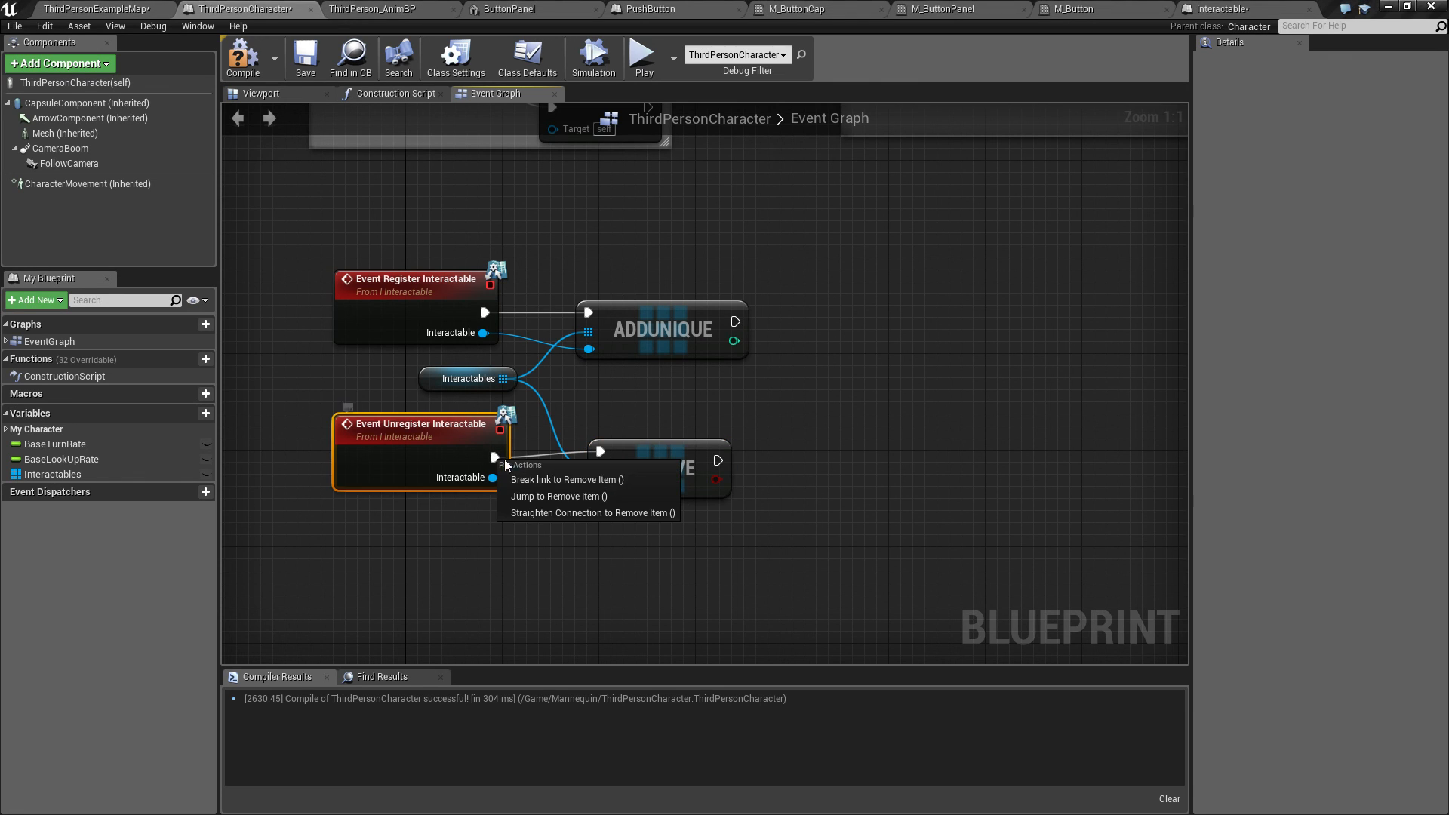
pyautogui.click(572, 481)
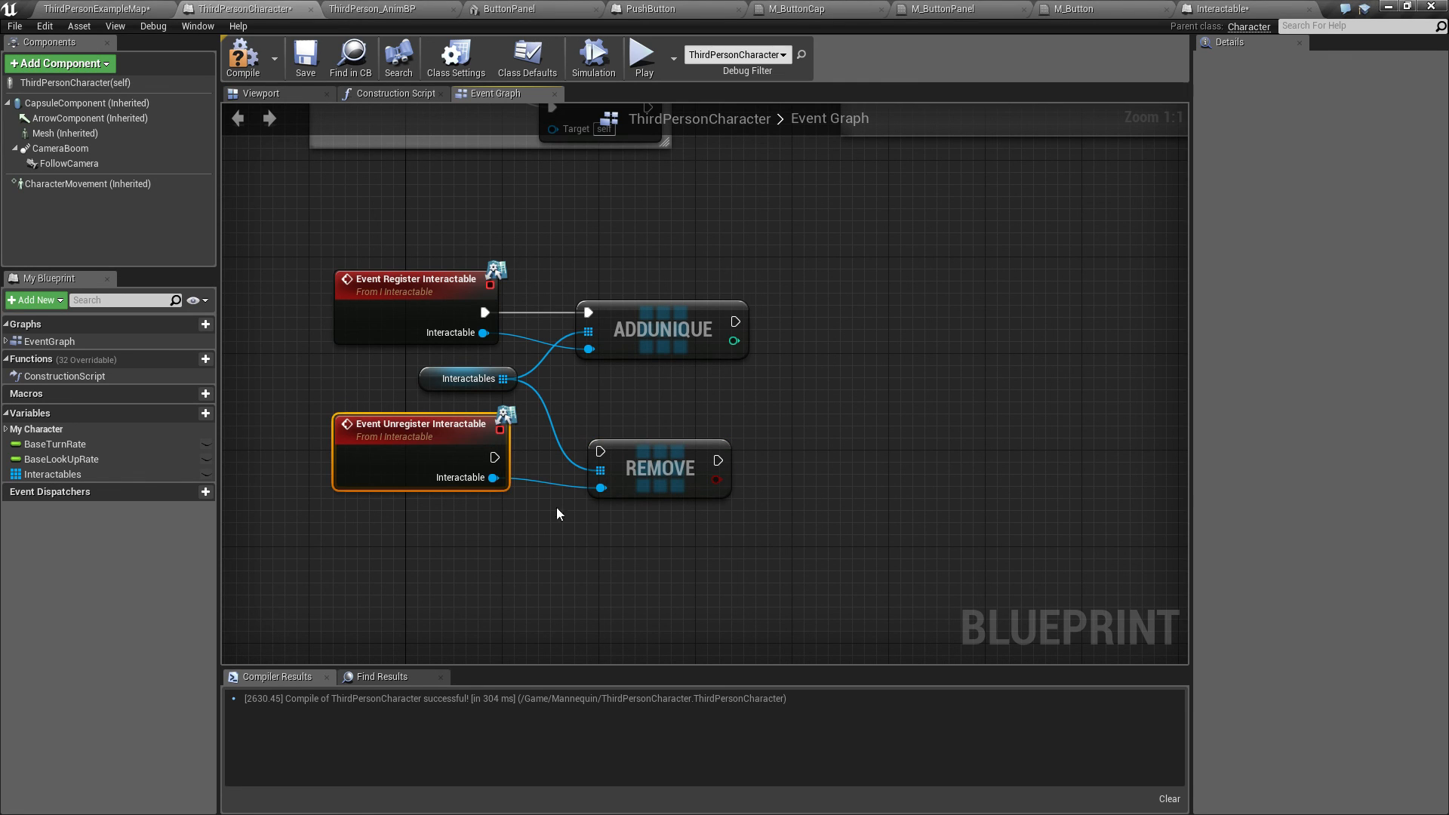
pyautogui.moveTo(501, 457); pyautogui.dragTo(600, 451)
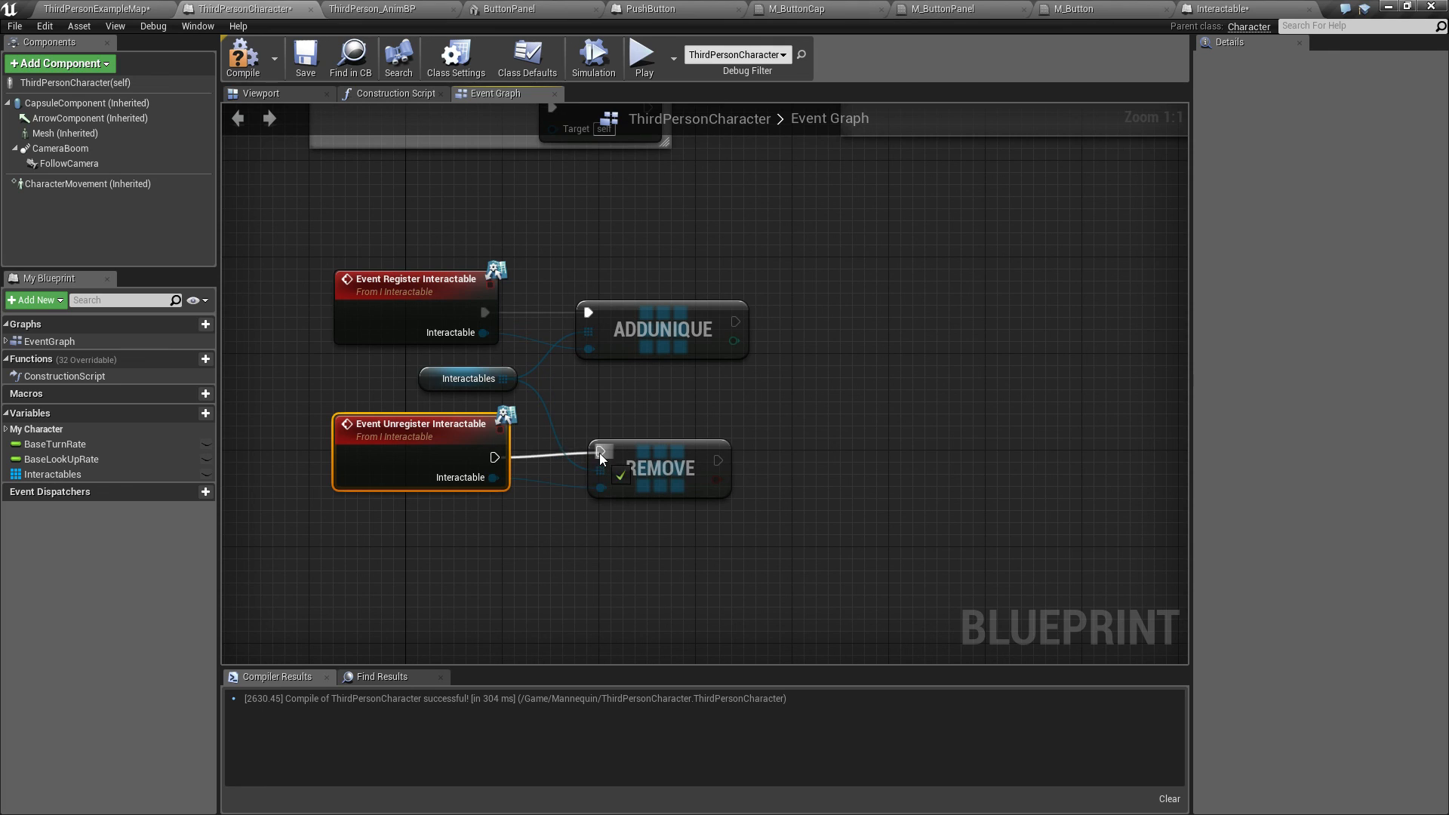
pyautogui.rightClick(496, 458)
pyautogui.click(549, 511)
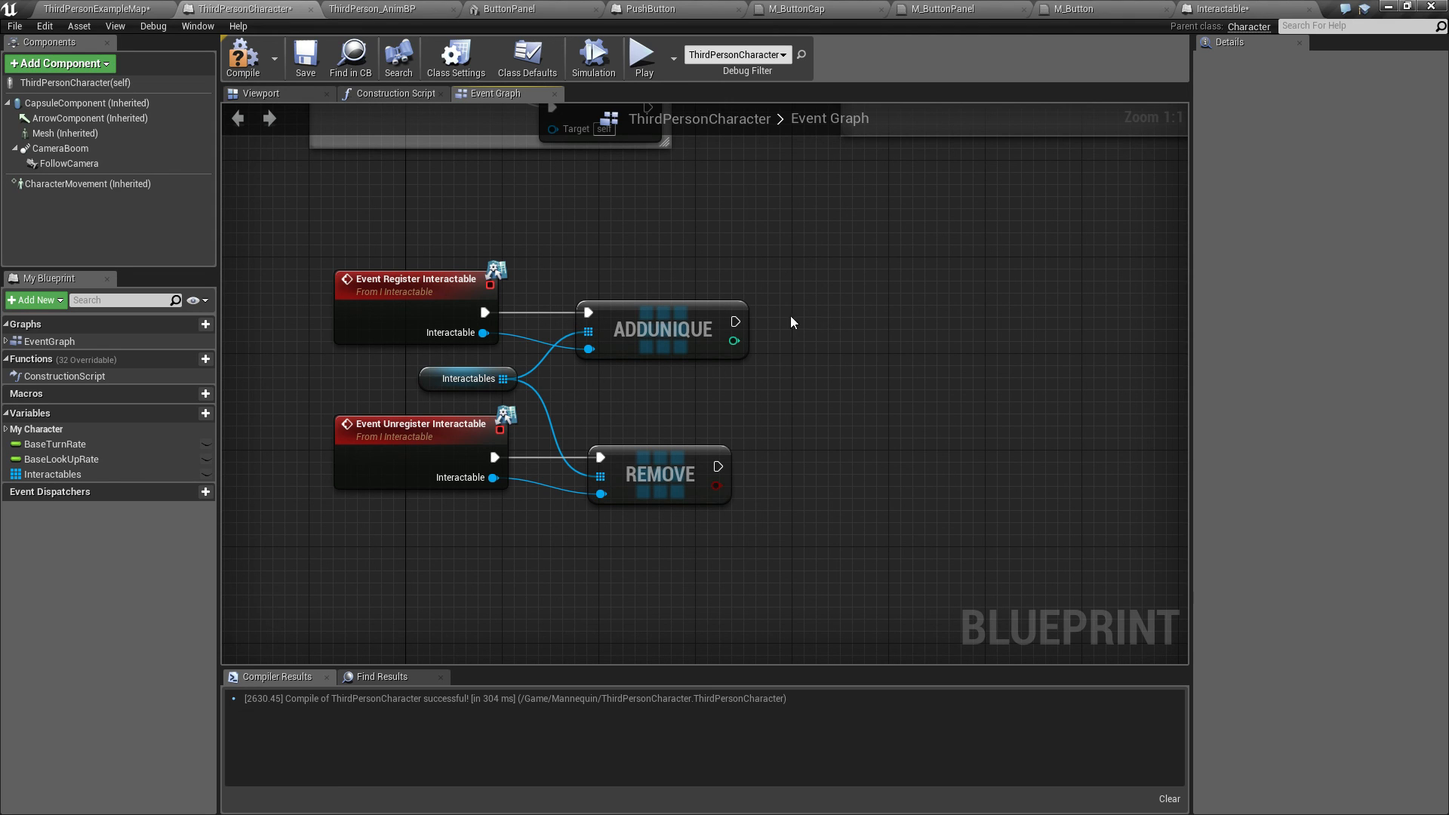
# Step: Add a Print String after Add Unique that prints the registered Interactable's display name
pyautogui.moveTo(735, 321); pyautogui.dragTo(814, 324)
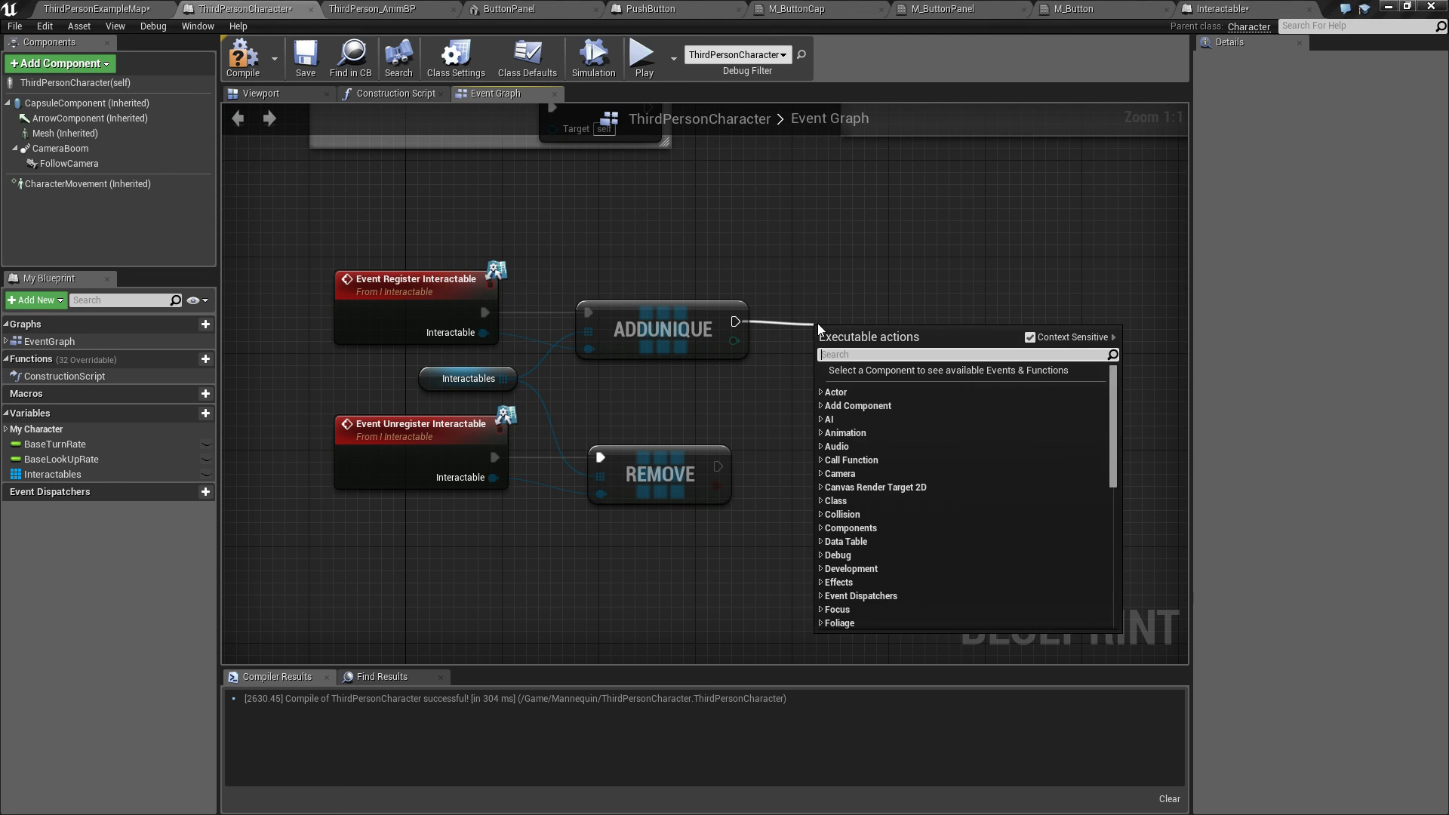
pyautogui.write('pr')
pyautogui.press('Return')
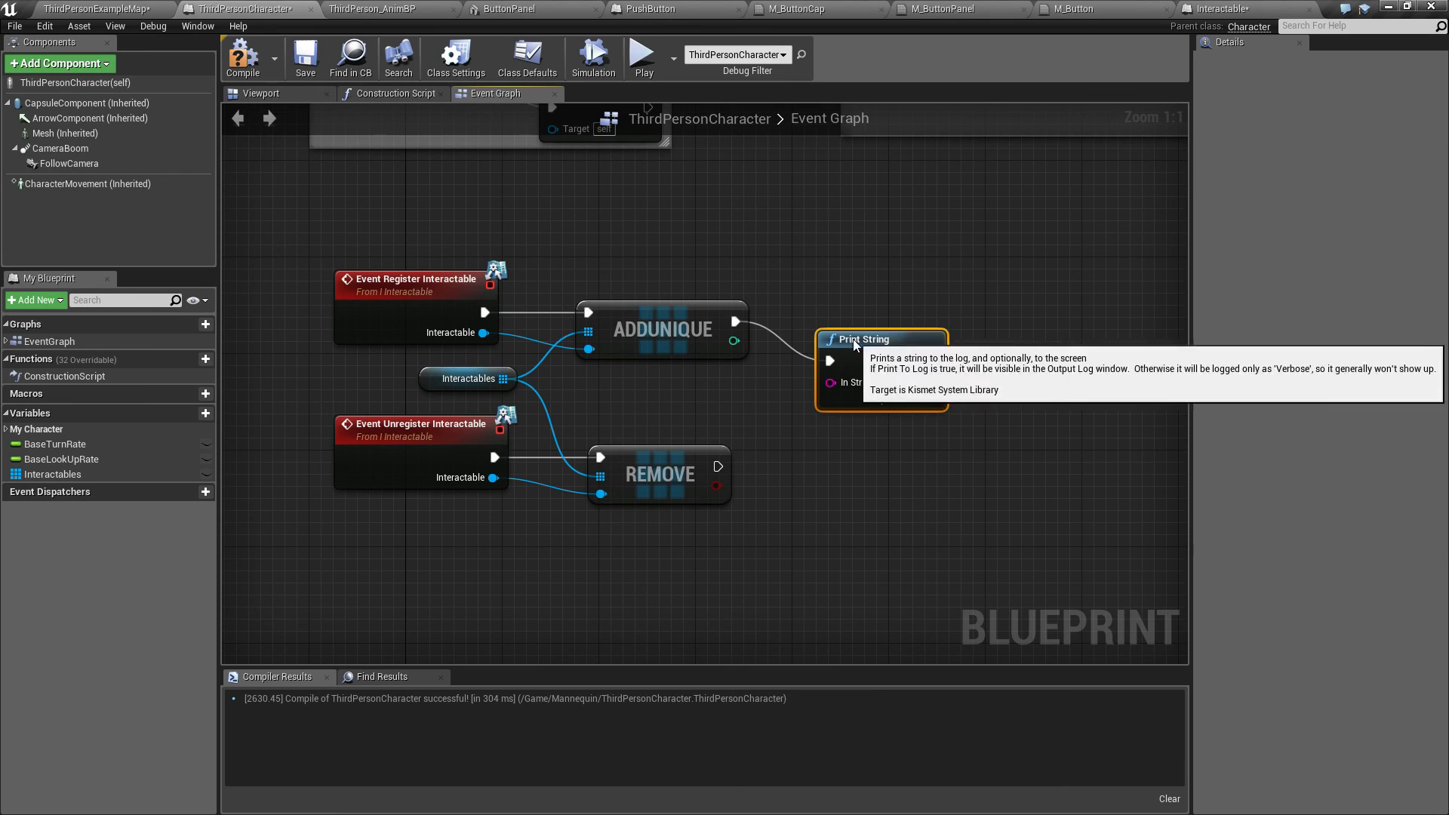
pyautogui.moveTo(860, 306); pyautogui.dragTo(884, 294)
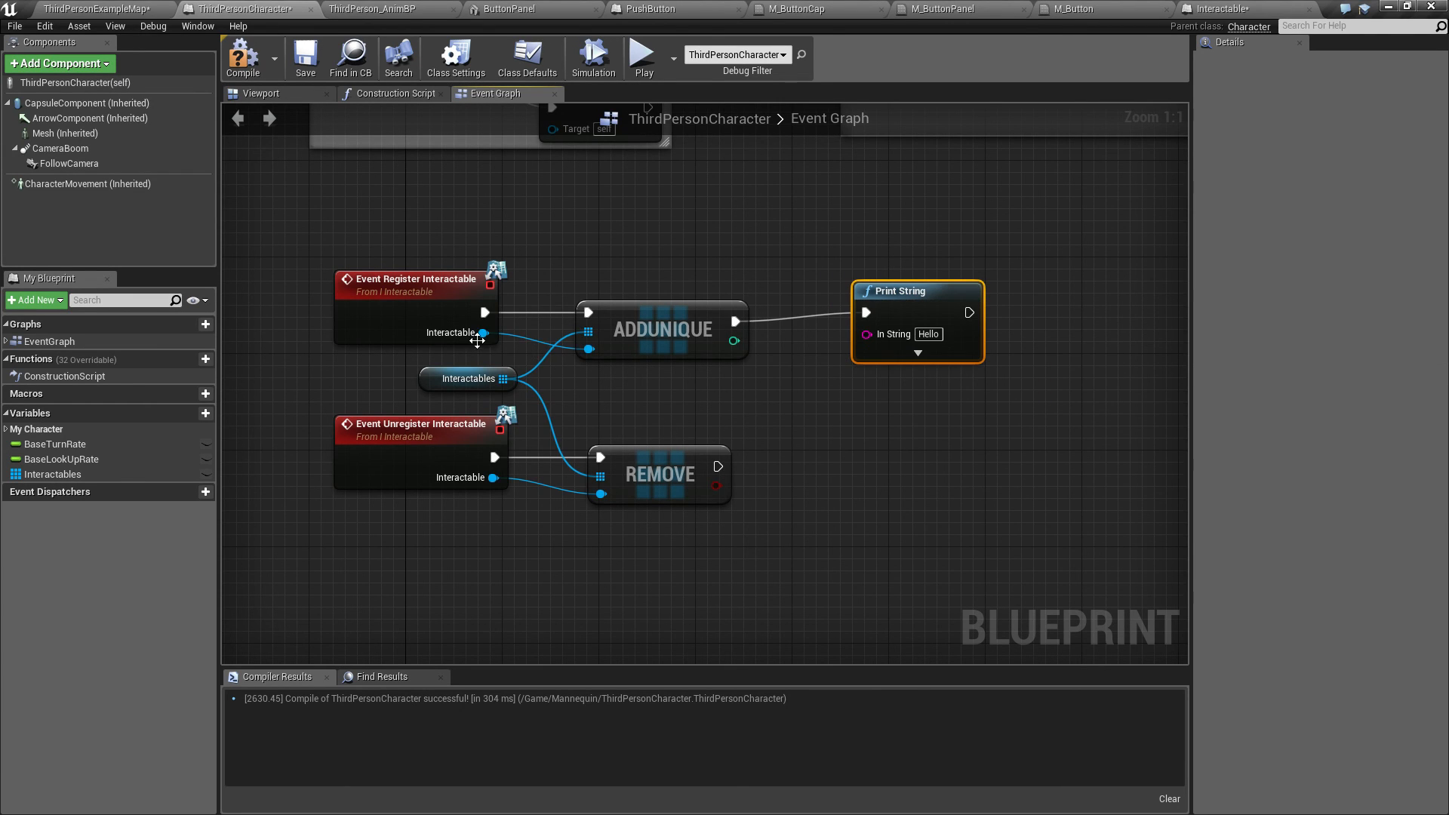
pyautogui.moveTo(483, 333); pyautogui.dragTo(866, 333)
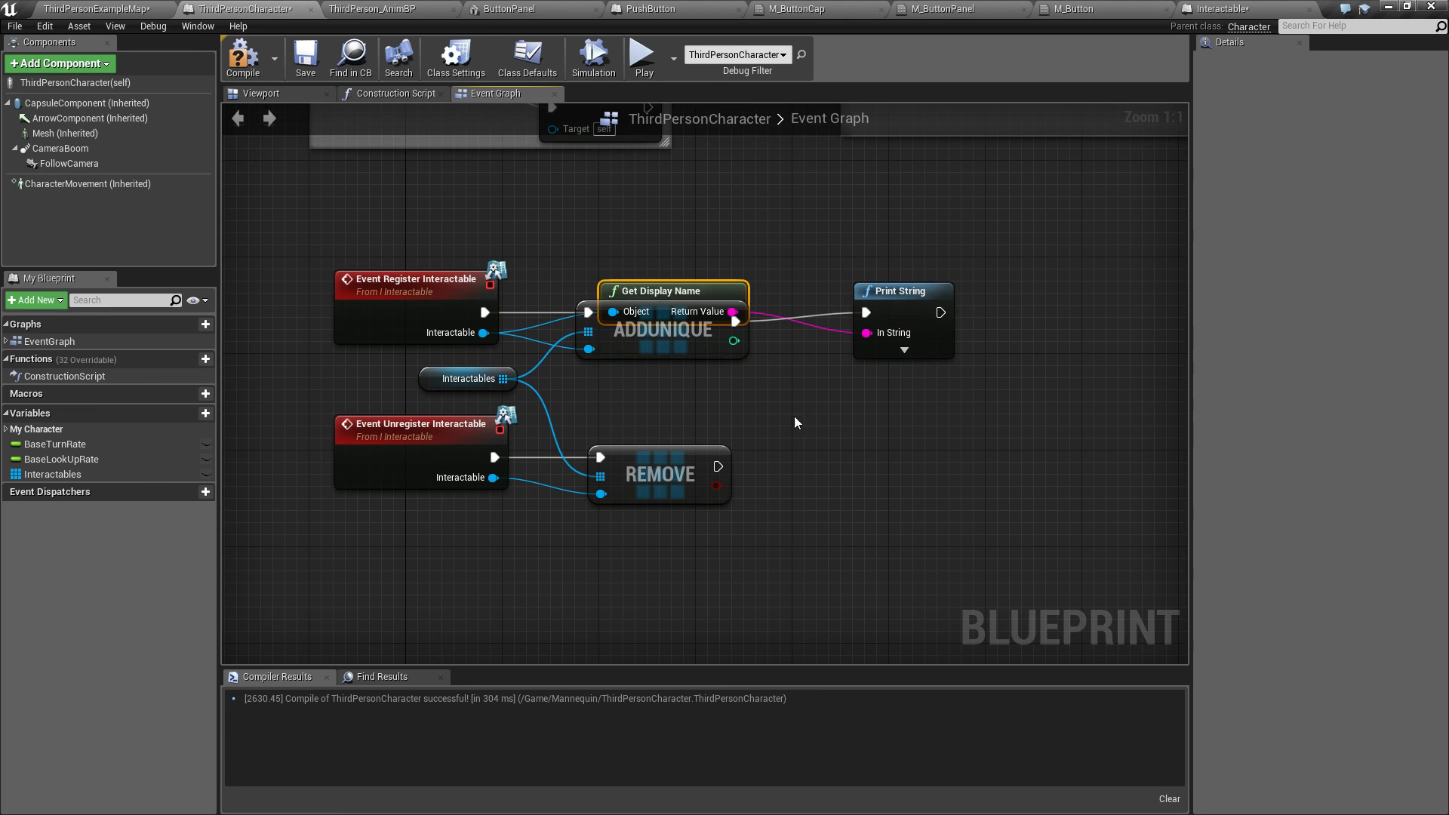
pyautogui.moveTo(647, 285); pyautogui.dragTo(719, 370)
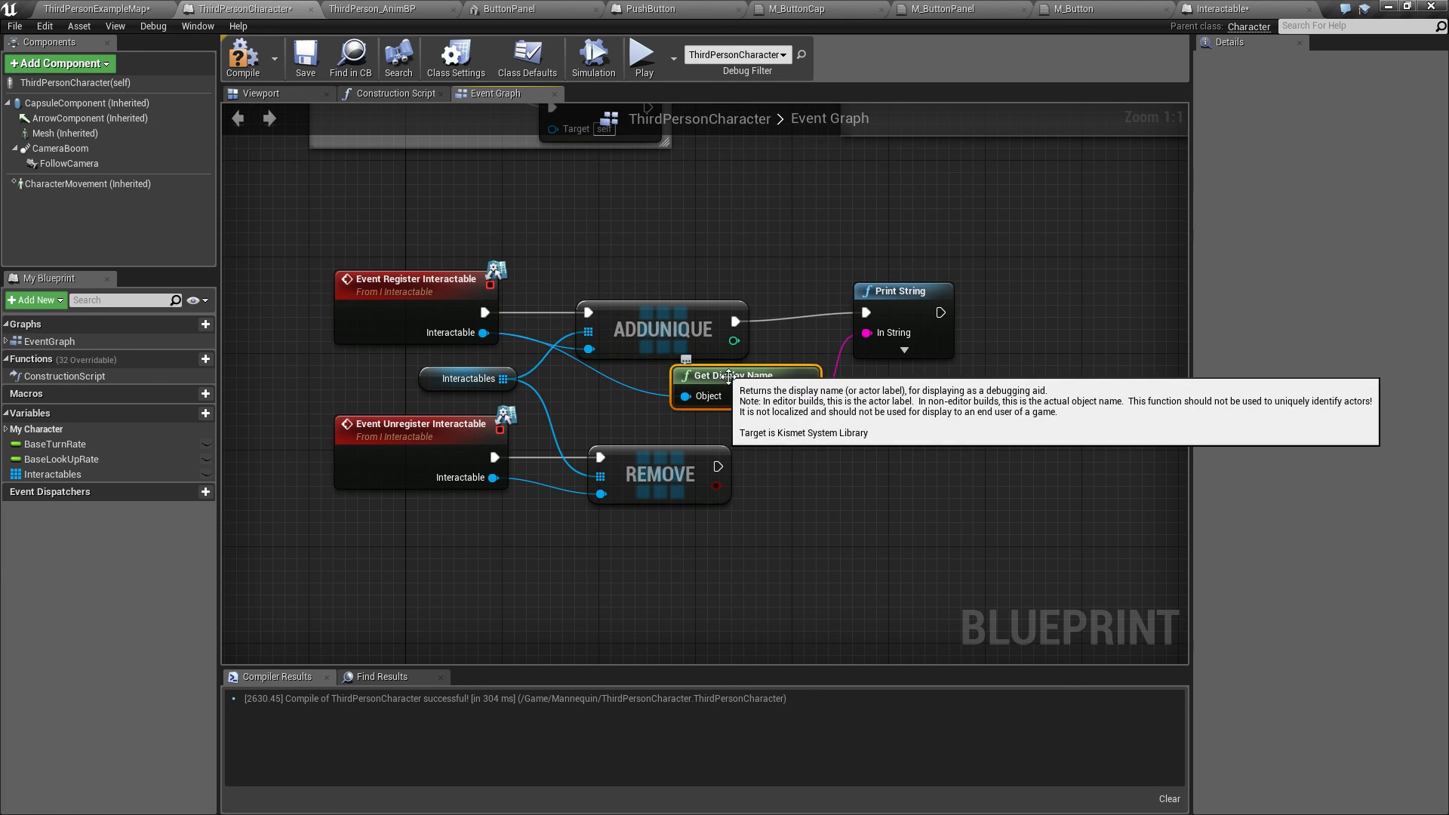
# Step: Duplicate the Print String and Get Display Name nodes for Remove, wiring its execution and the unregistered Interactable into them
pyautogui.moveTo(778, 451); pyautogui.dragTo(621, 424, button='right')
pyautogui.moveTo(648, 210); pyautogui.dragTo(743, 387)
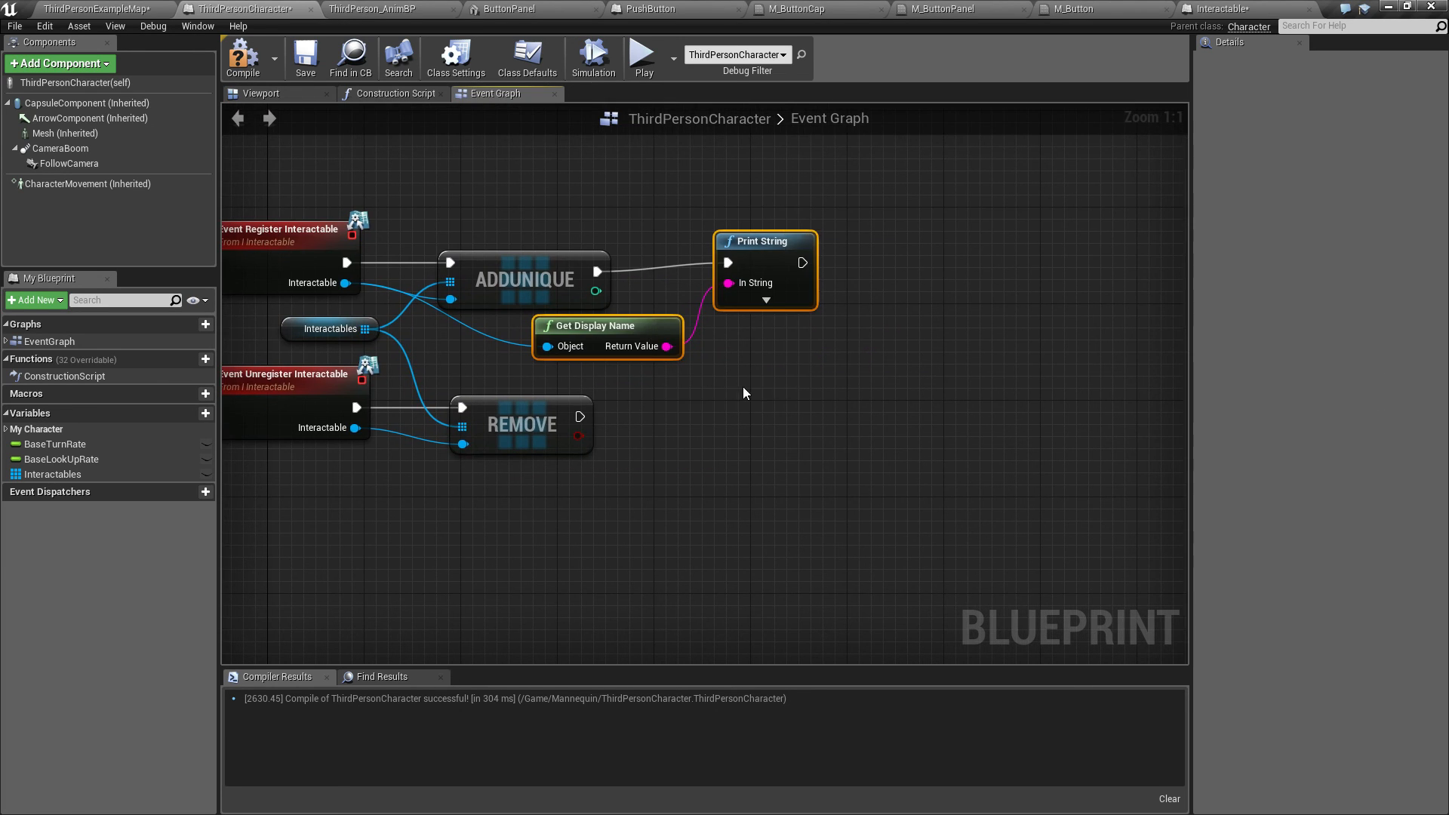
pyautogui.hotkey('ctrl', 'c')
pyautogui.hotkey('ctrl', 'v')
pyautogui.moveTo(925, 381); pyautogui.dragTo(769, 412)
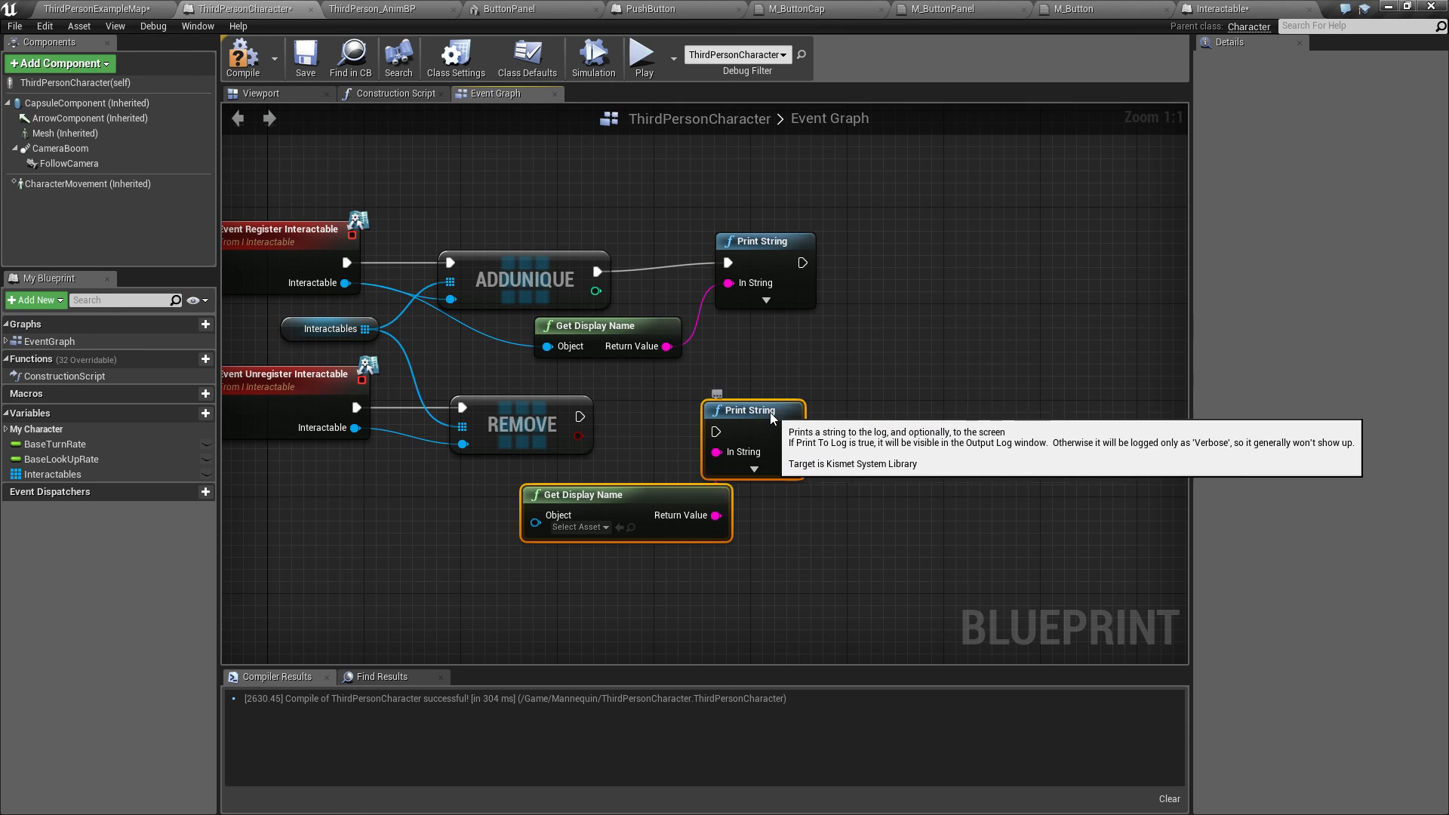
pyautogui.moveTo(579, 416); pyautogui.dragTo(768, 405)
pyautogui.moveTo(395, 478); pyautogui.dragTo(600, 459, button='right')
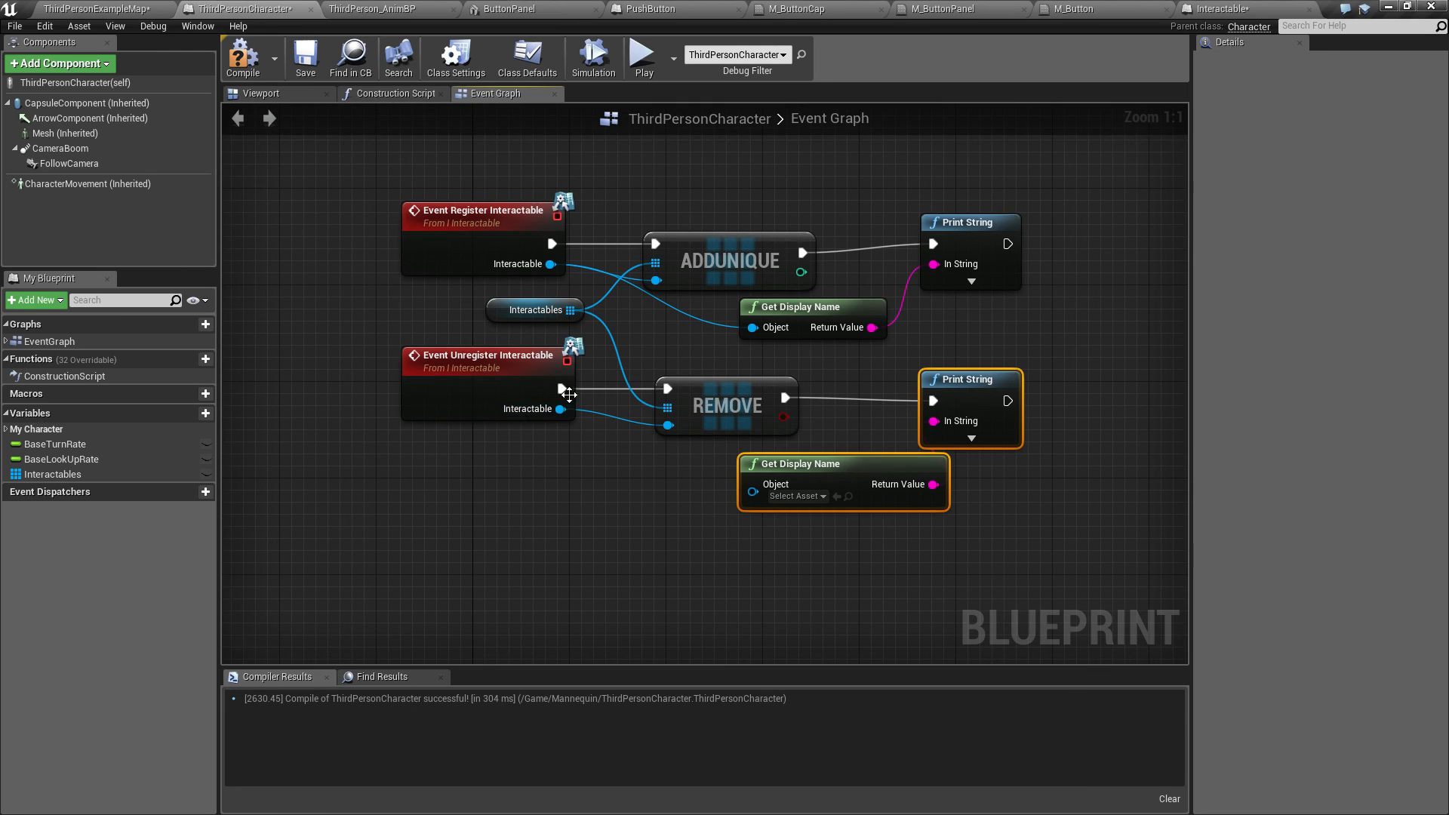
pyautogui.moveTo(560, 408); pyautogui.dragTo(744, 489)
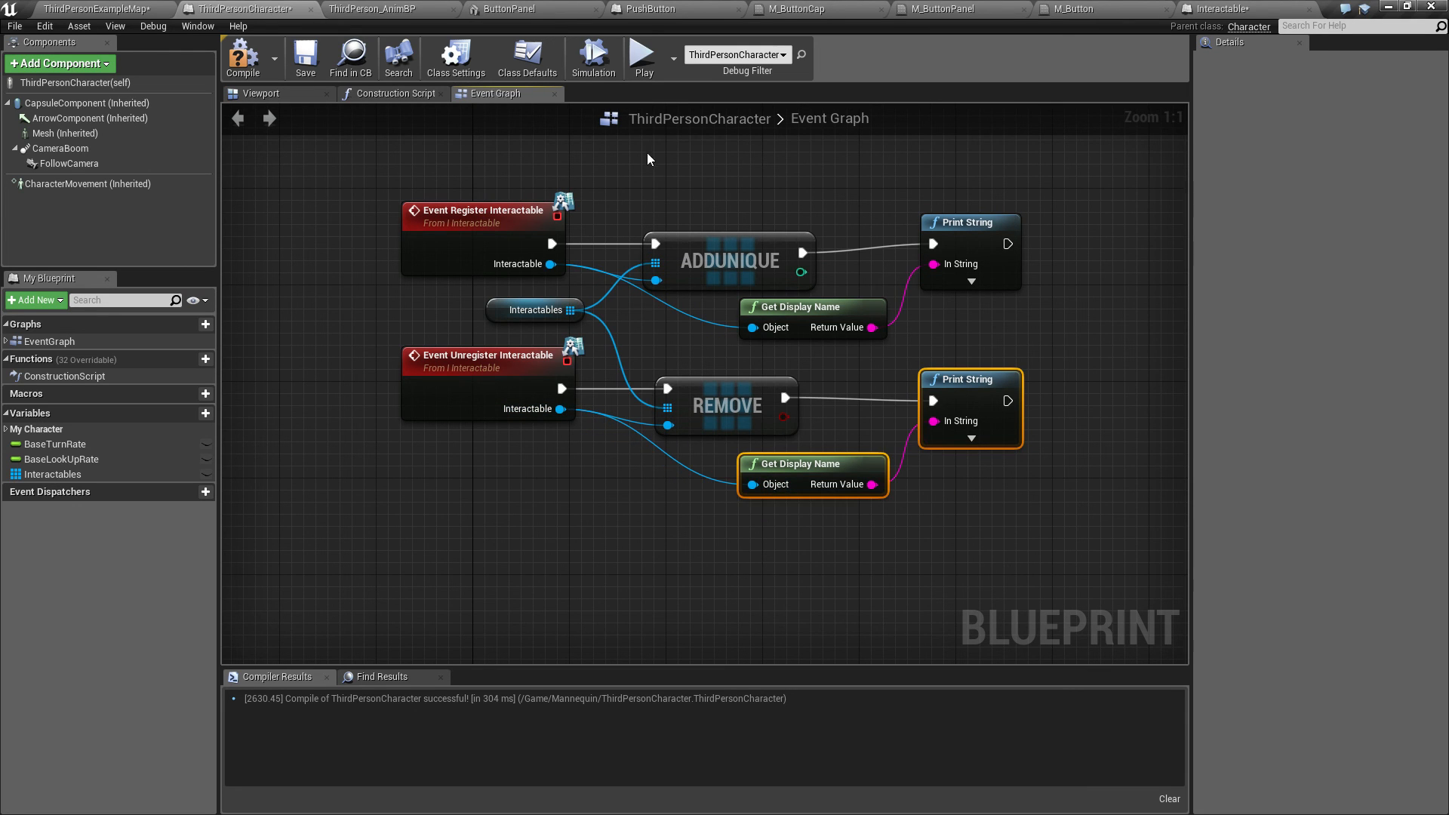
# Step: Compile the character blueprint and move the Interactable actor in the level to X 90 cm
pyautogui.click(257, 68)
pyautogui.click(80, 6)
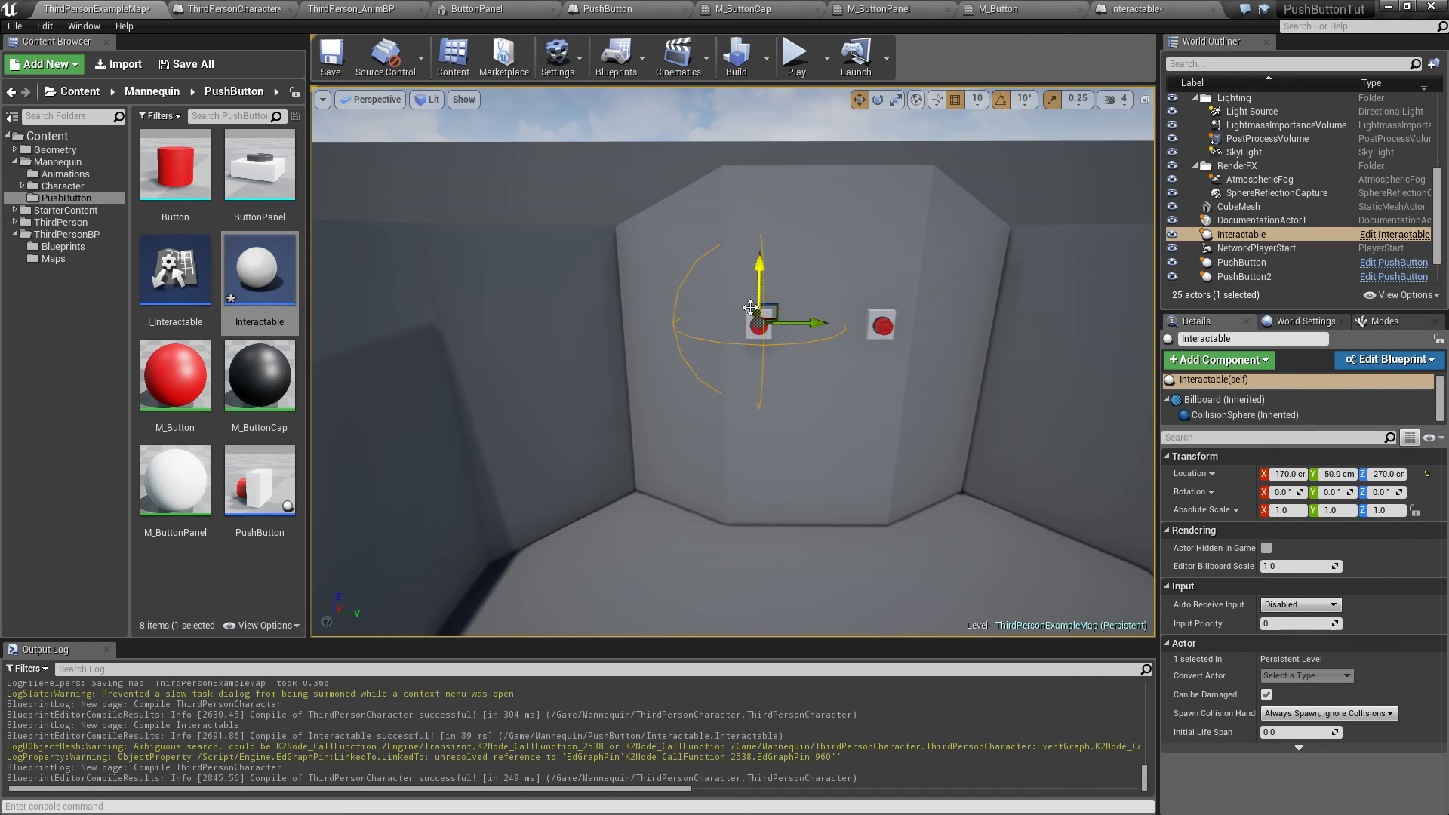
pyautogui.moveTo(611, 326); pyautogui.dragTo(551, 380, button='right')
pyautogui.moveTo(650, 368); pyautogui.dragTo(738, 426)
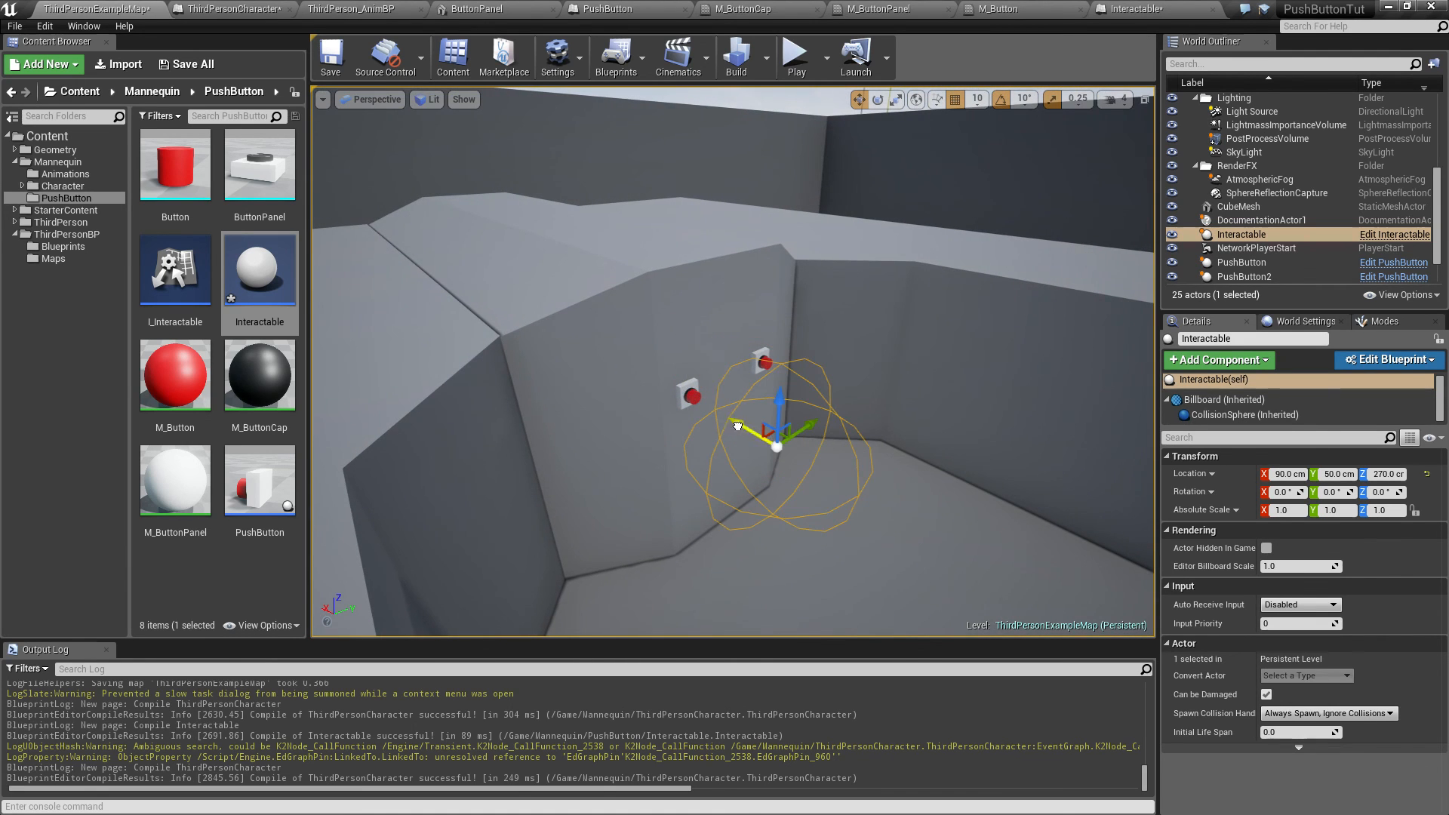
# Step: Play in the editor, walking the character in and out of the Interactable's range, then stop
pyautogui.click(796, 57)
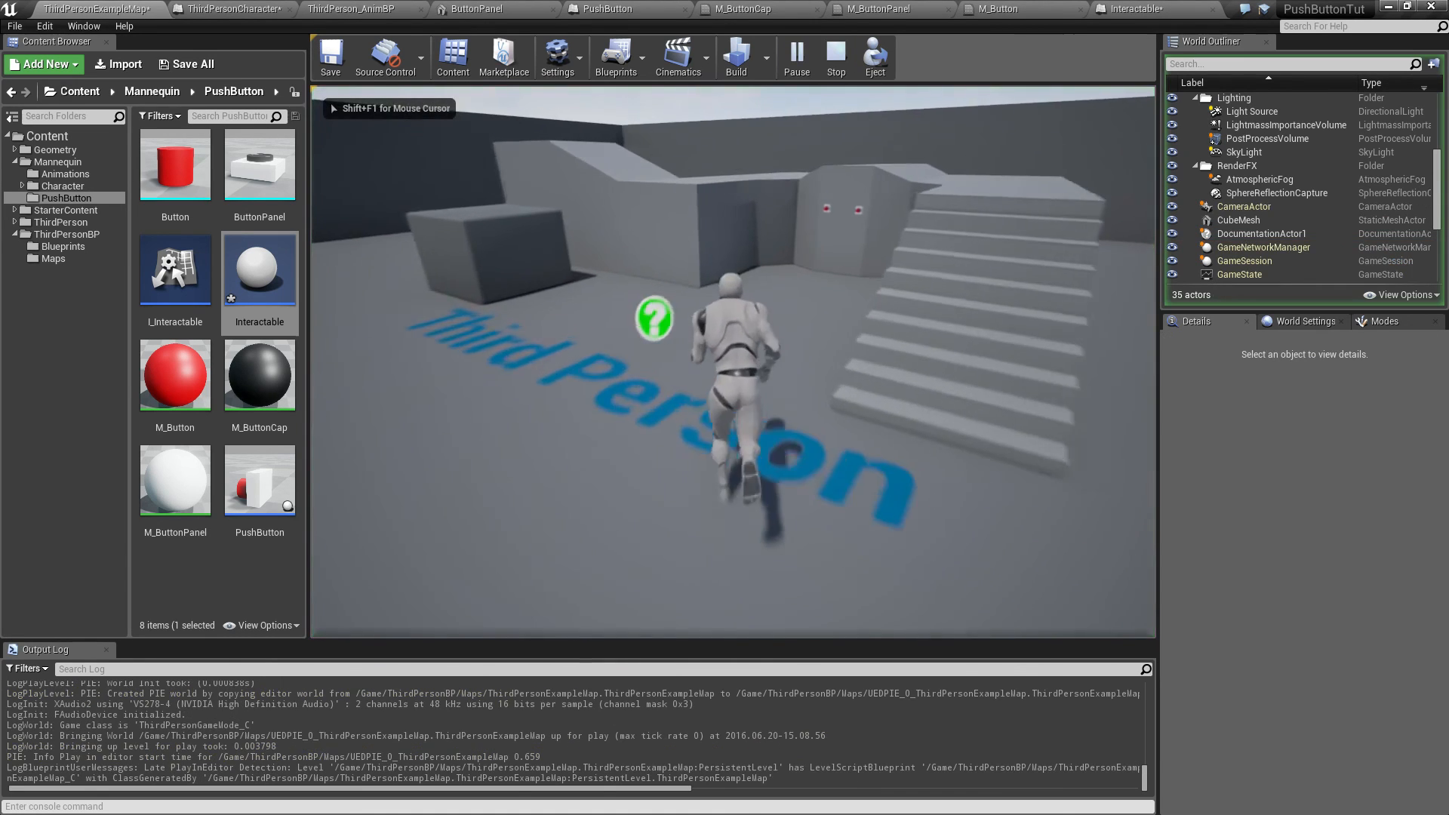
pyautogui.press('w')
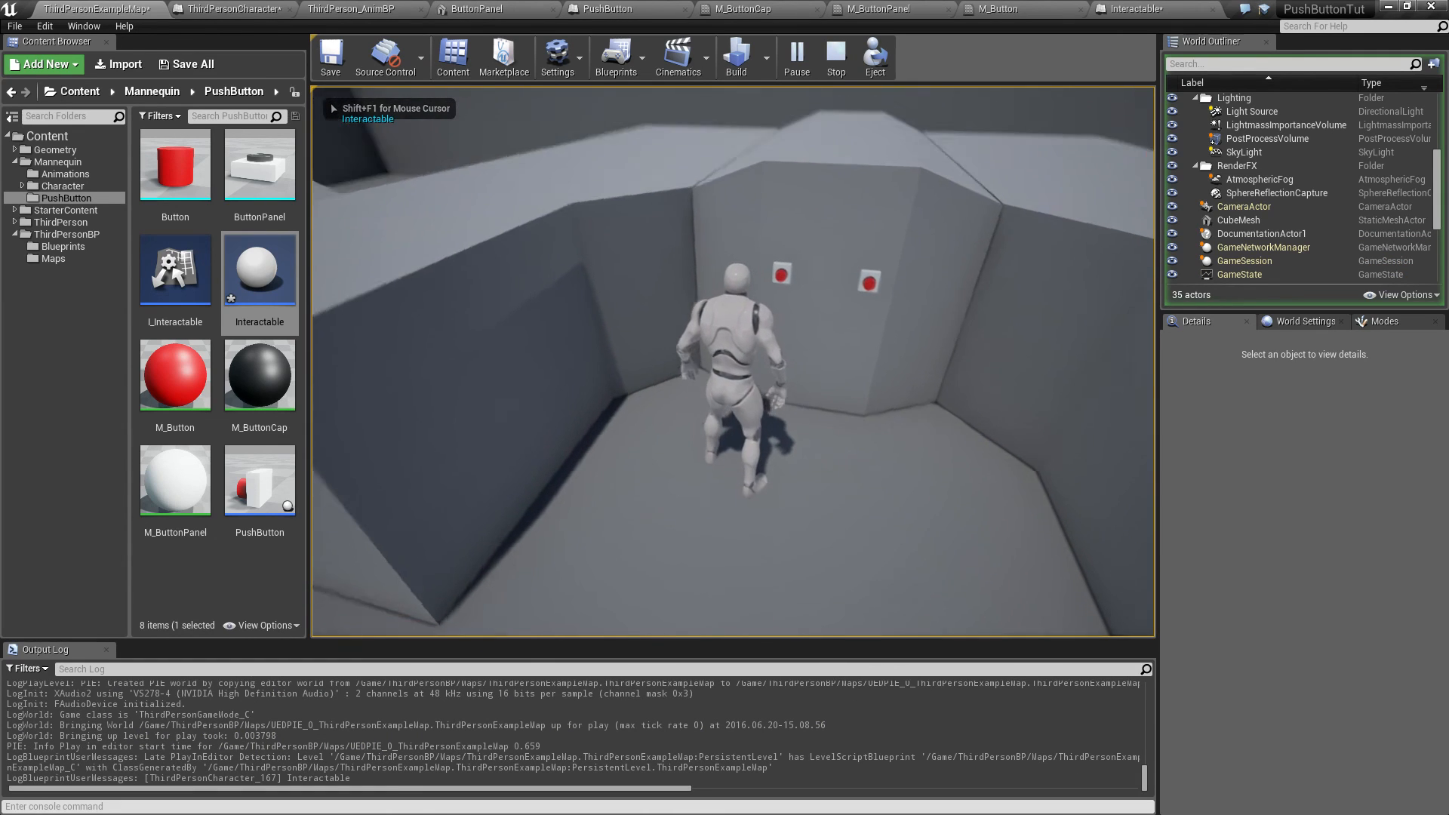
pyautogui.press('s')
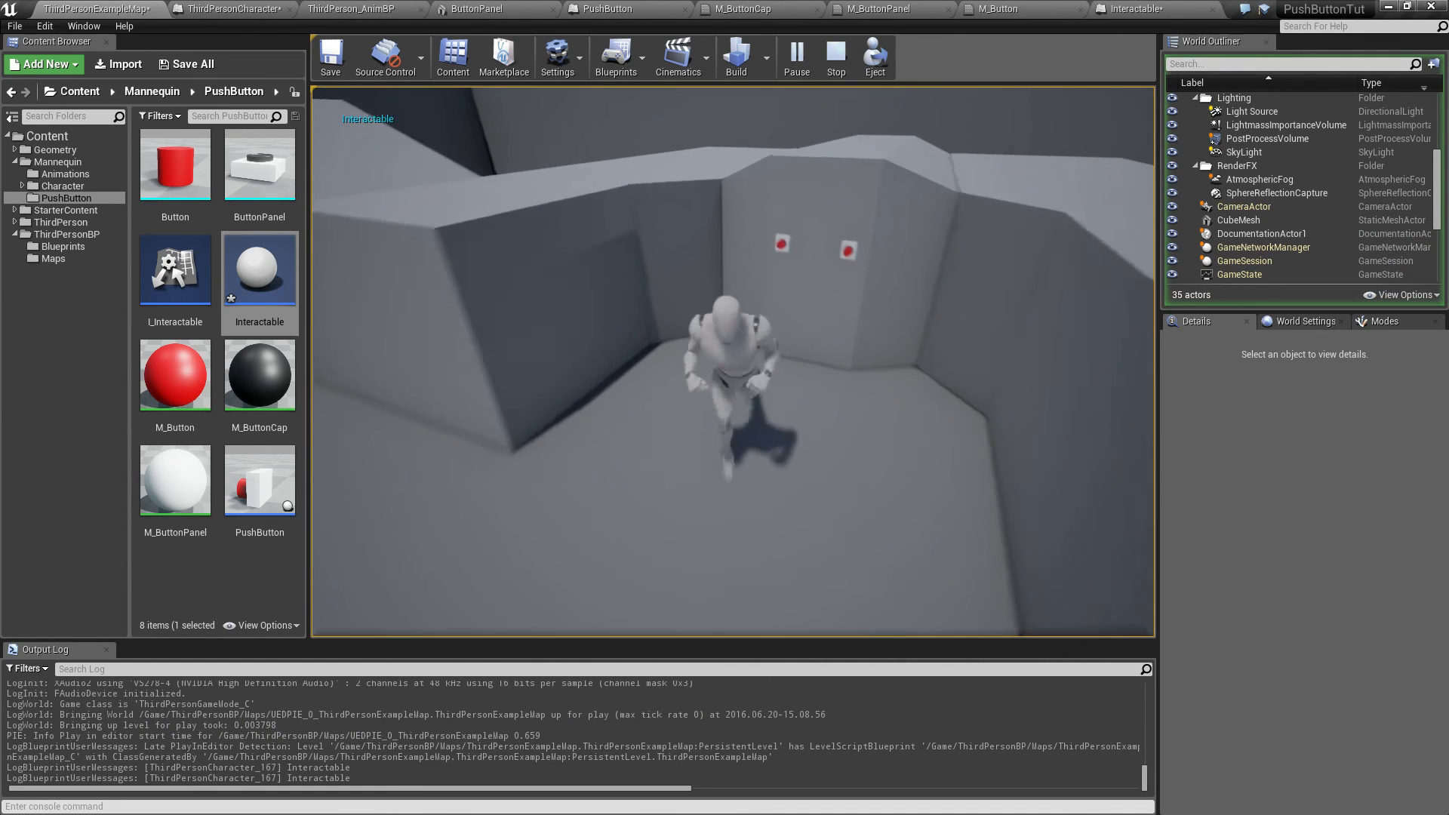
pyautogui.press('w')
pyautogui.press('s')
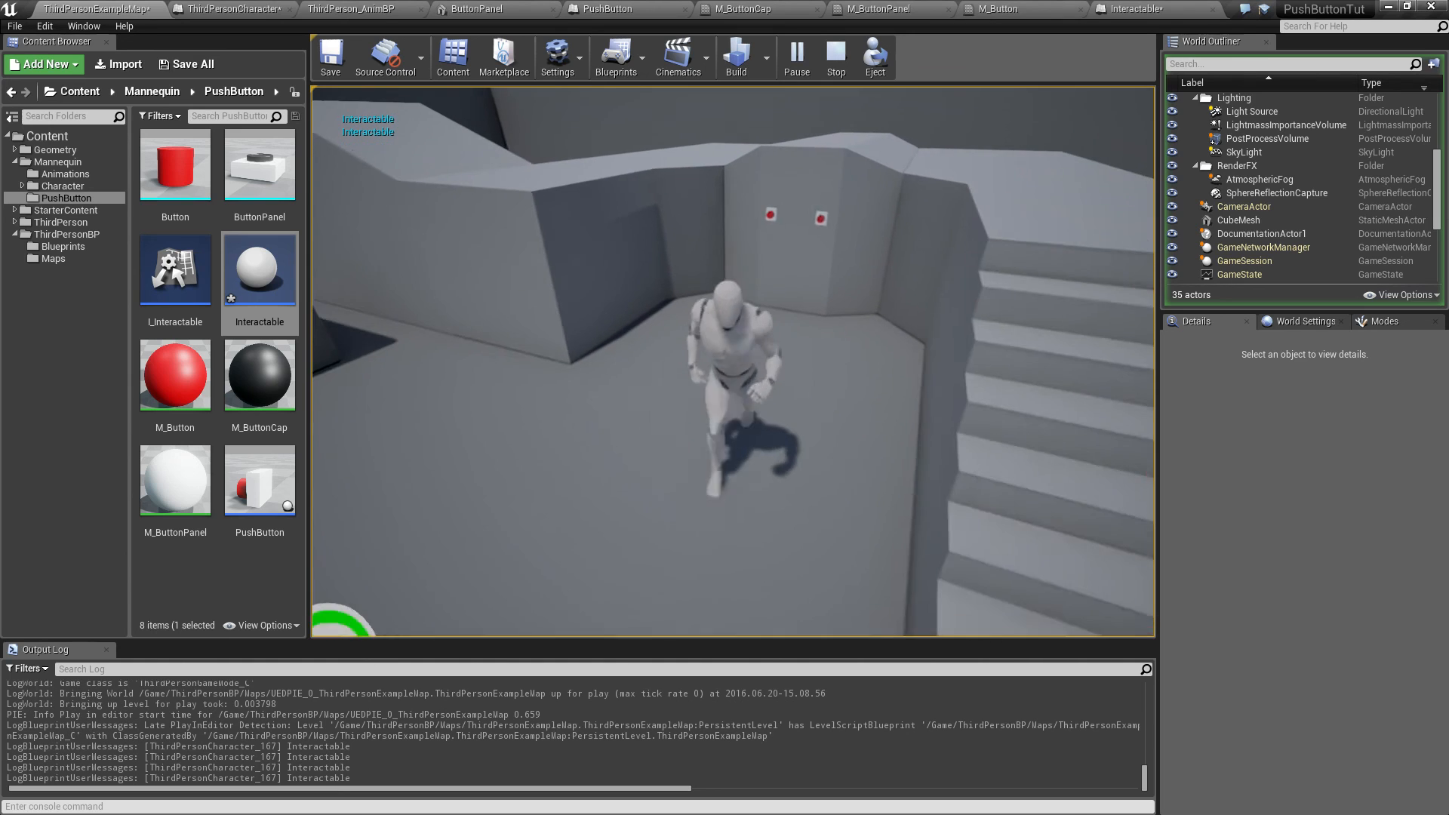
pyautogui.press('w')
pyautogui.press('s')
pyautogui.press('w')
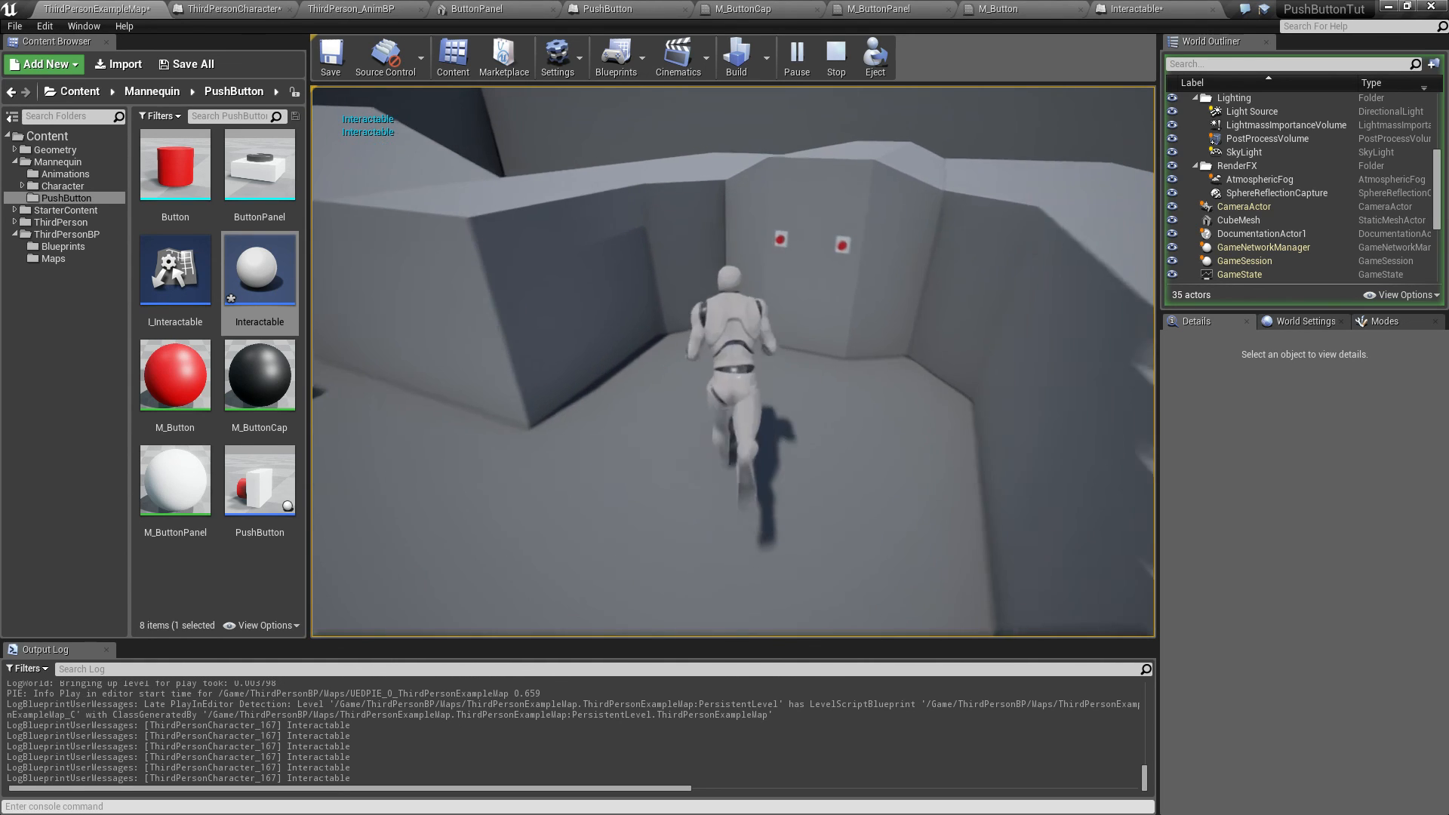
pyautogui.press('s')
pyautogui.press('w')
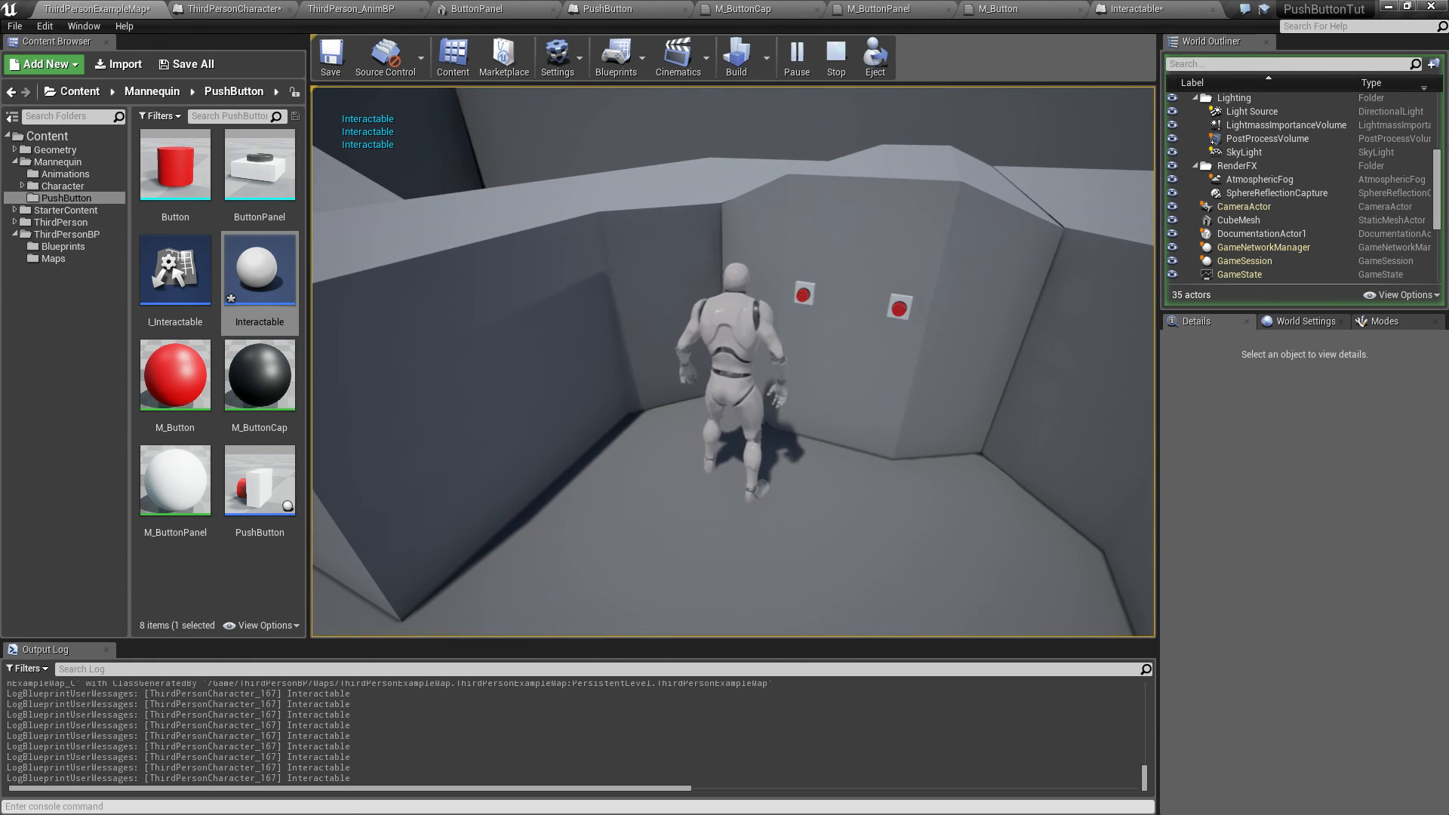
pyautogui.press('Escape')
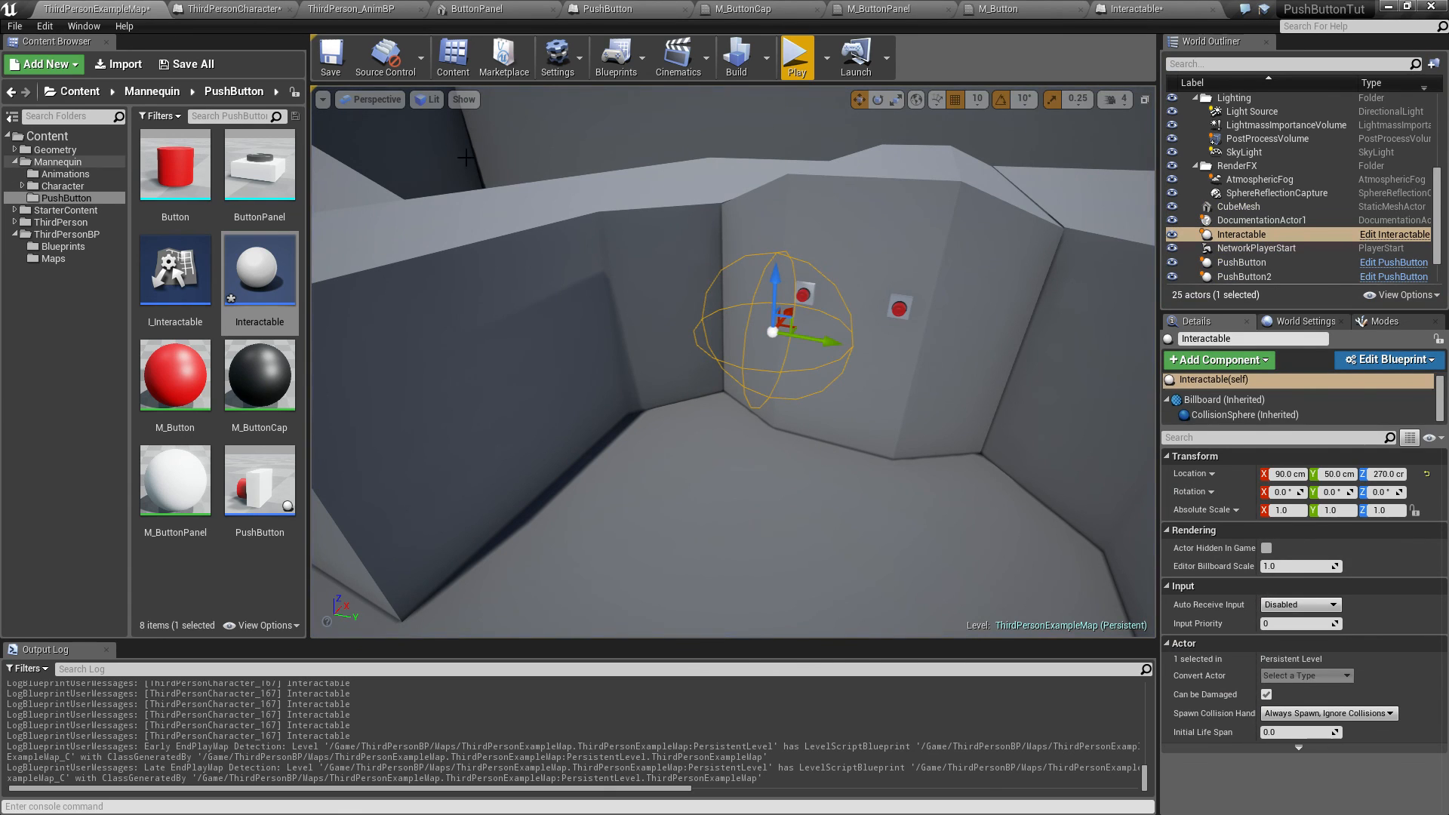
# Step: Close the M_Button and M_ButtonPanel material editors, applying the changes
pyautogui.click(1027, 8)
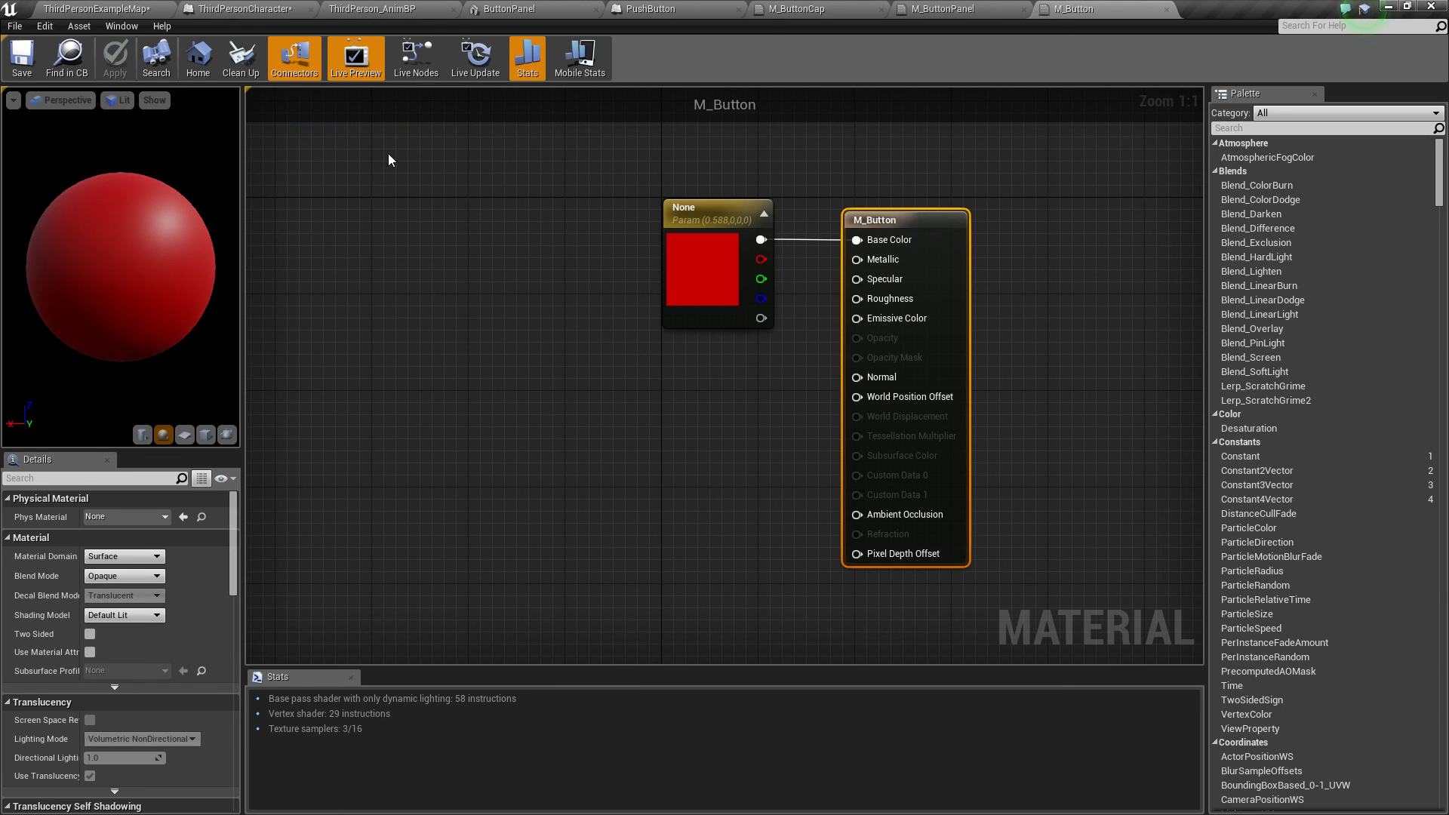
pyautogui.click(1166, 9)
pyautogui.click(1023, 8)
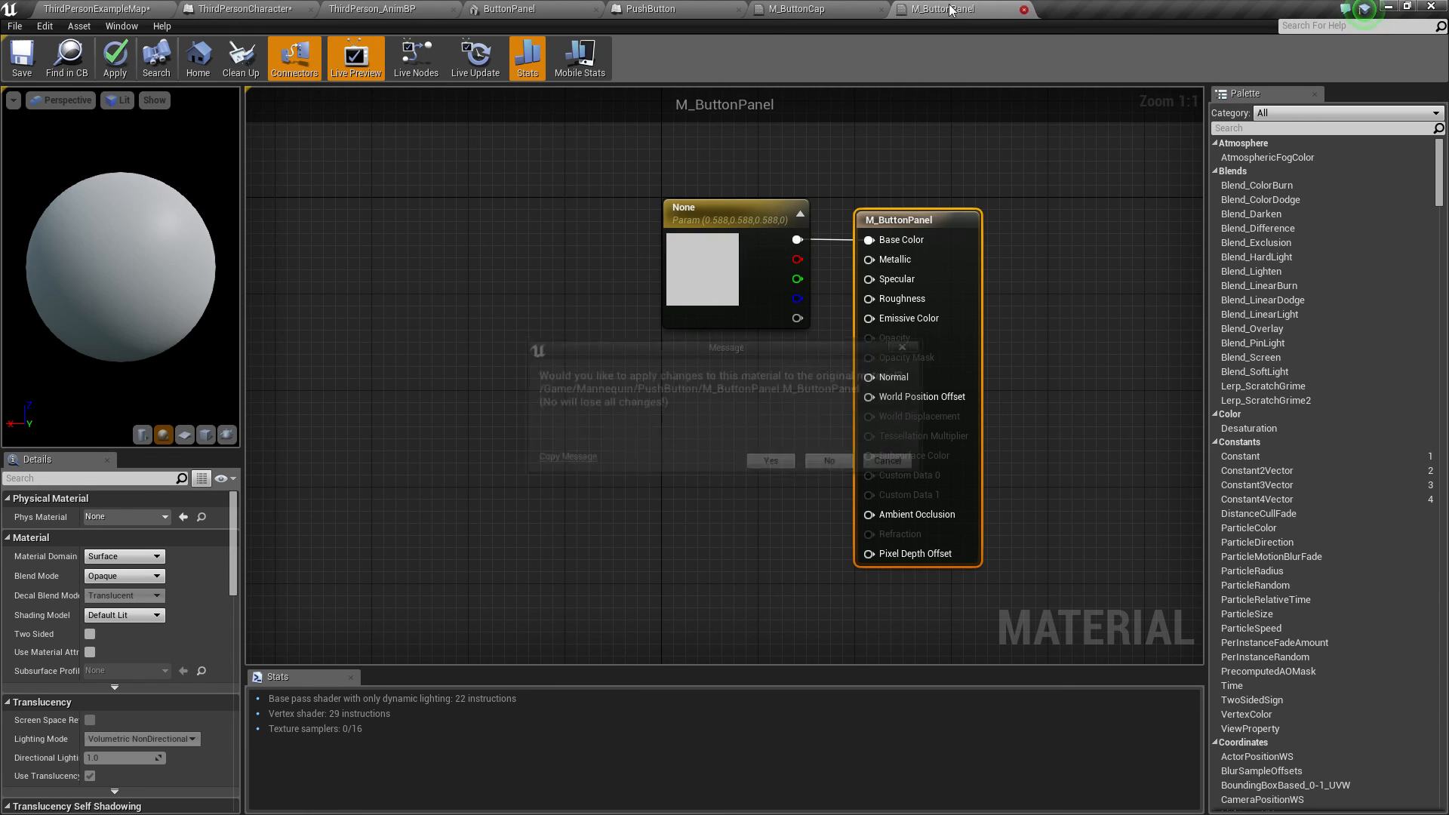
pyautogui.click(770, 463)
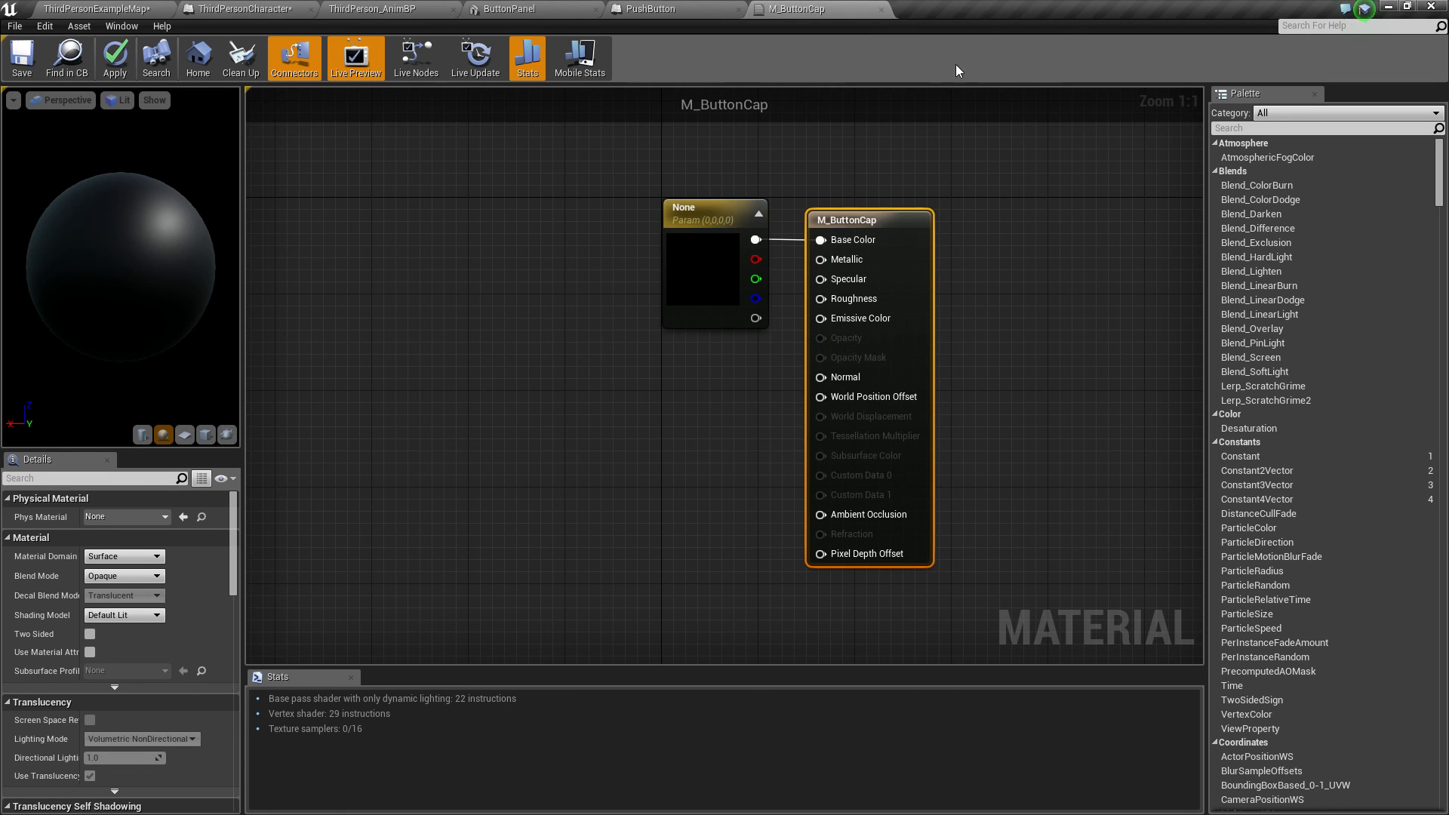
# Step: Save and close the M_ButtonCap material editor, then close the PushButton blueprint editor
pyautogui.click(881, 10)
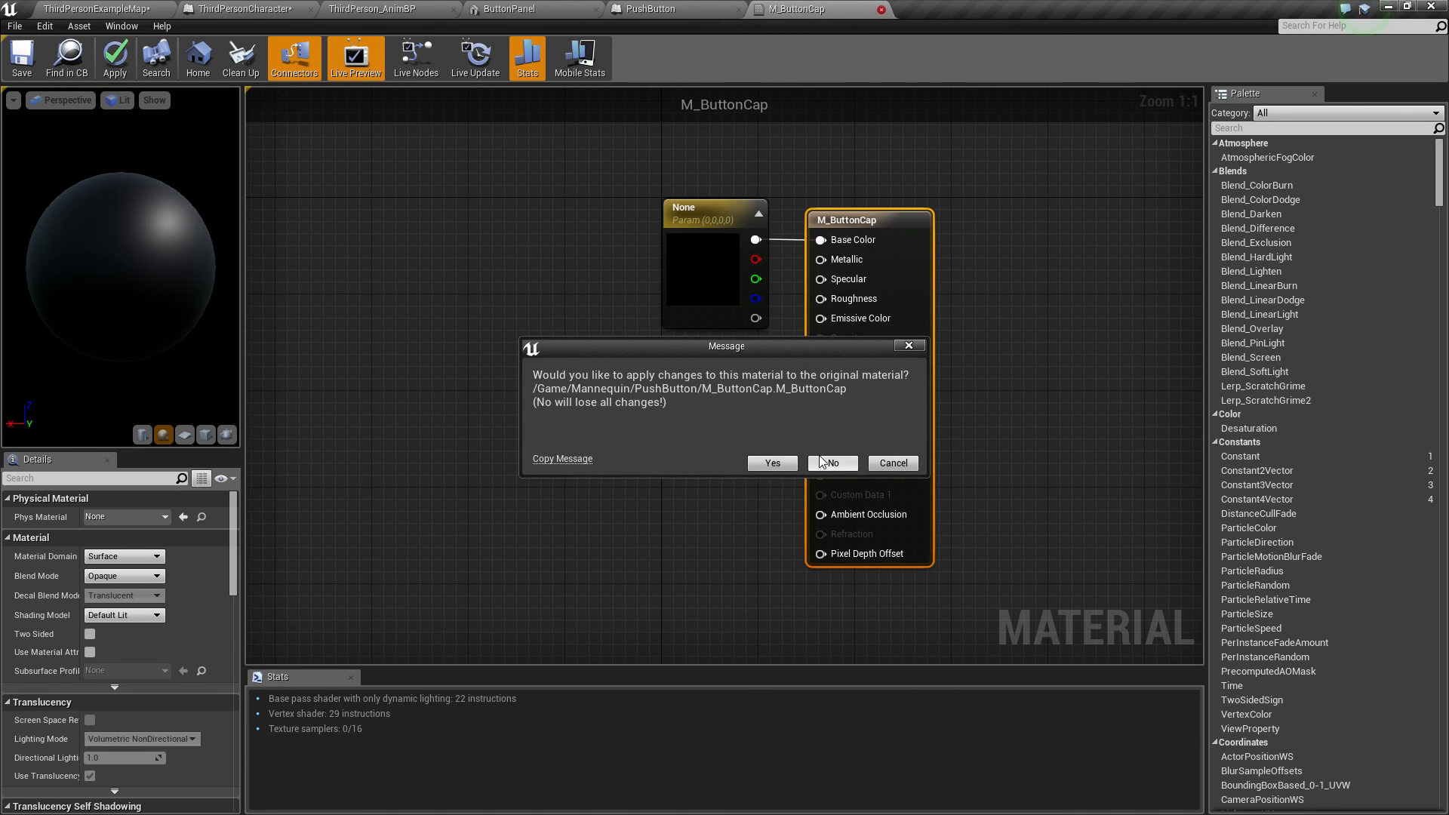
pyautogui.click(893, 464)
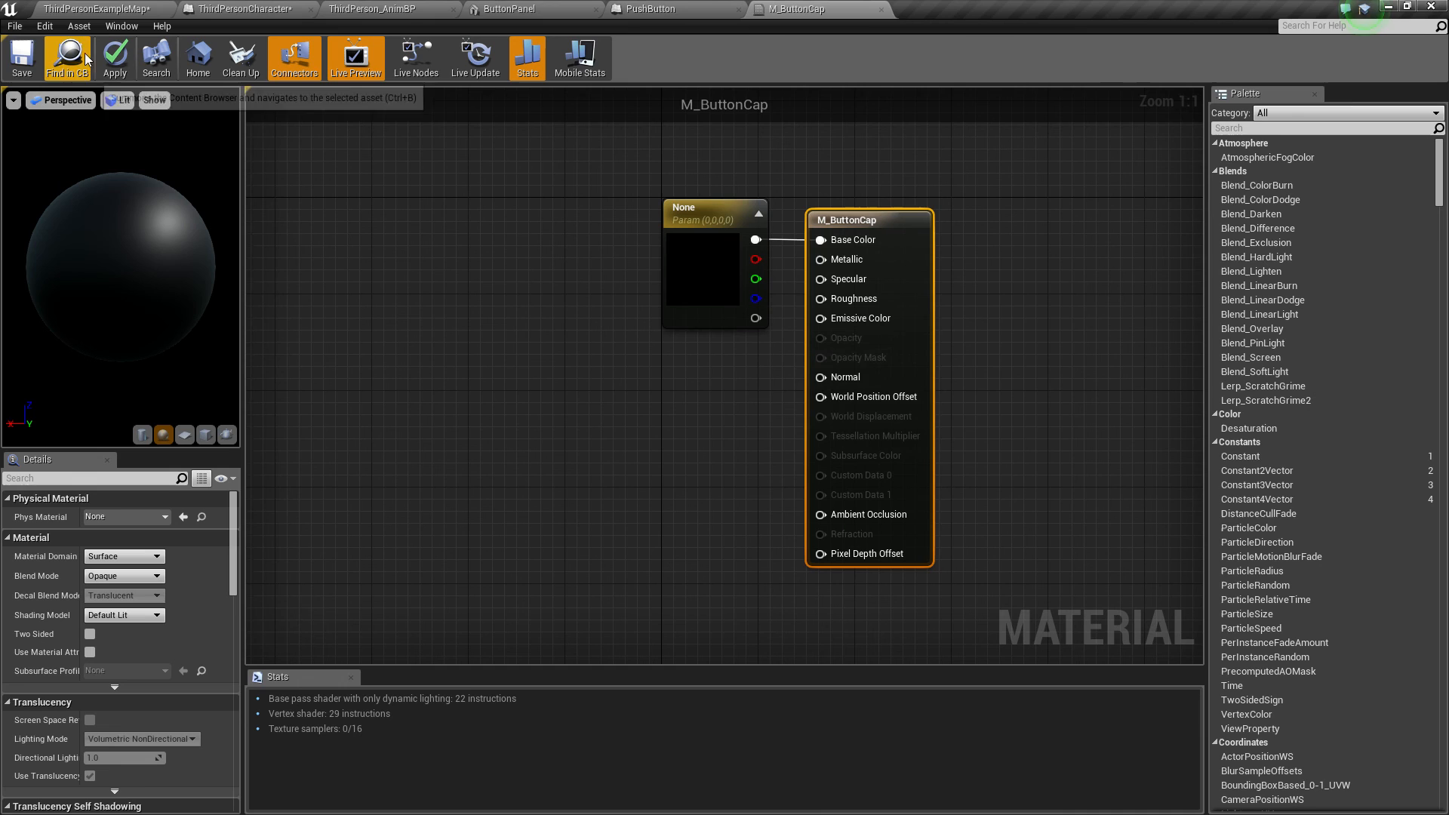
pyautogui.click(21, 56)
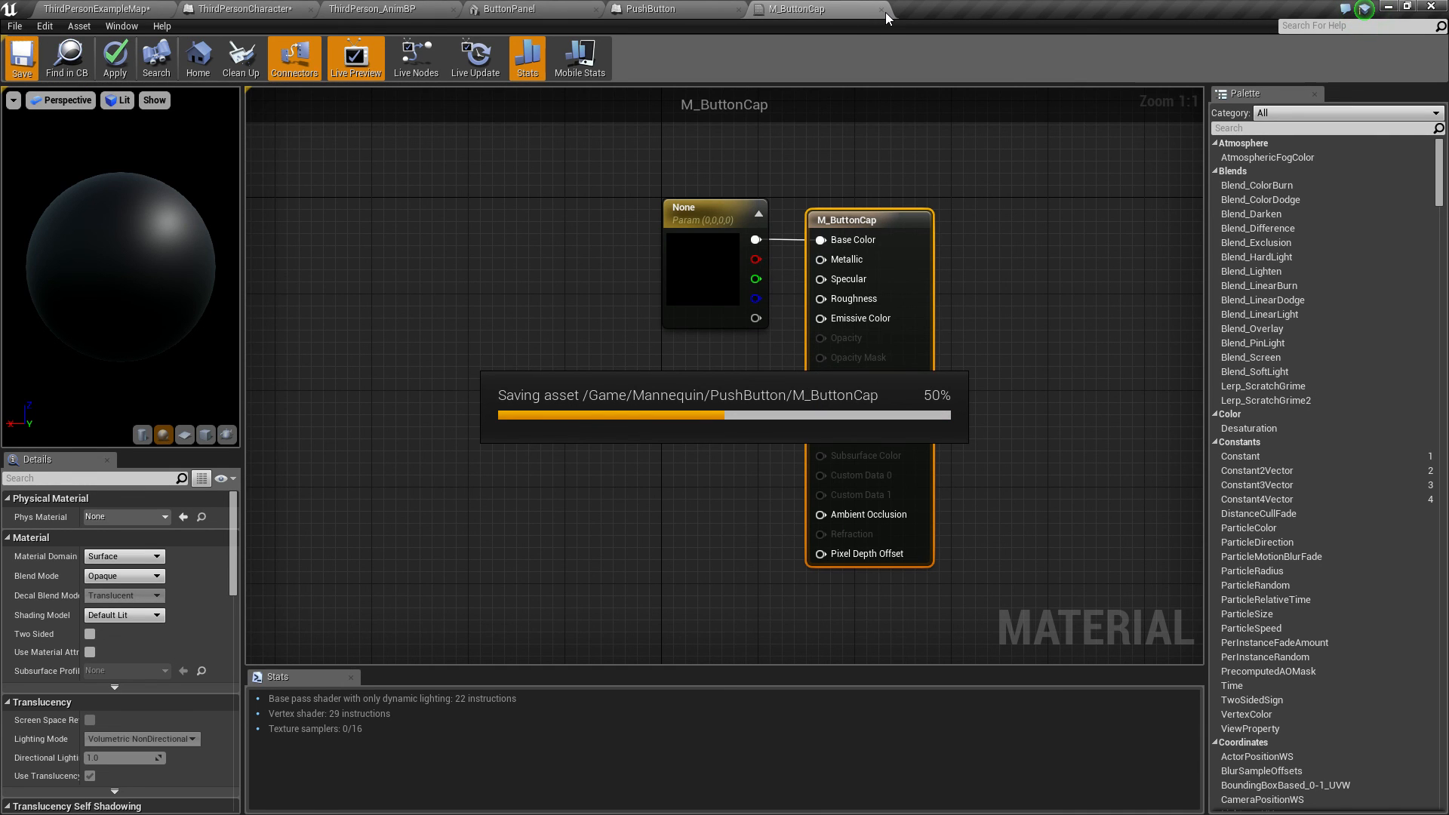
pyautogui.click(883, 10)
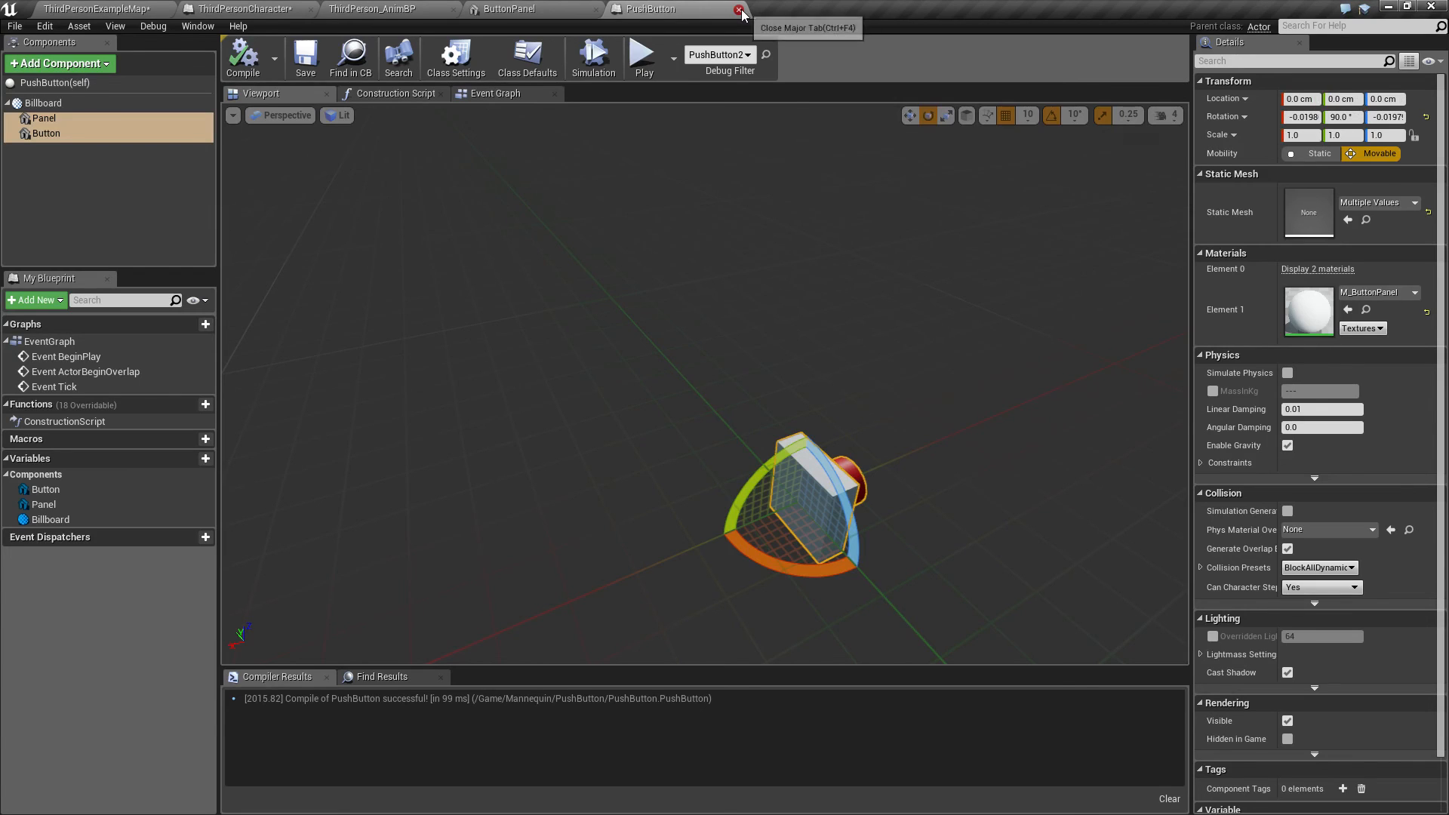
pyautogui.click(739, 10)
# Step: In ThirdPersonCharacter, insert an Append node into the first Print String's In String input
pyautogui.click(243, 9)
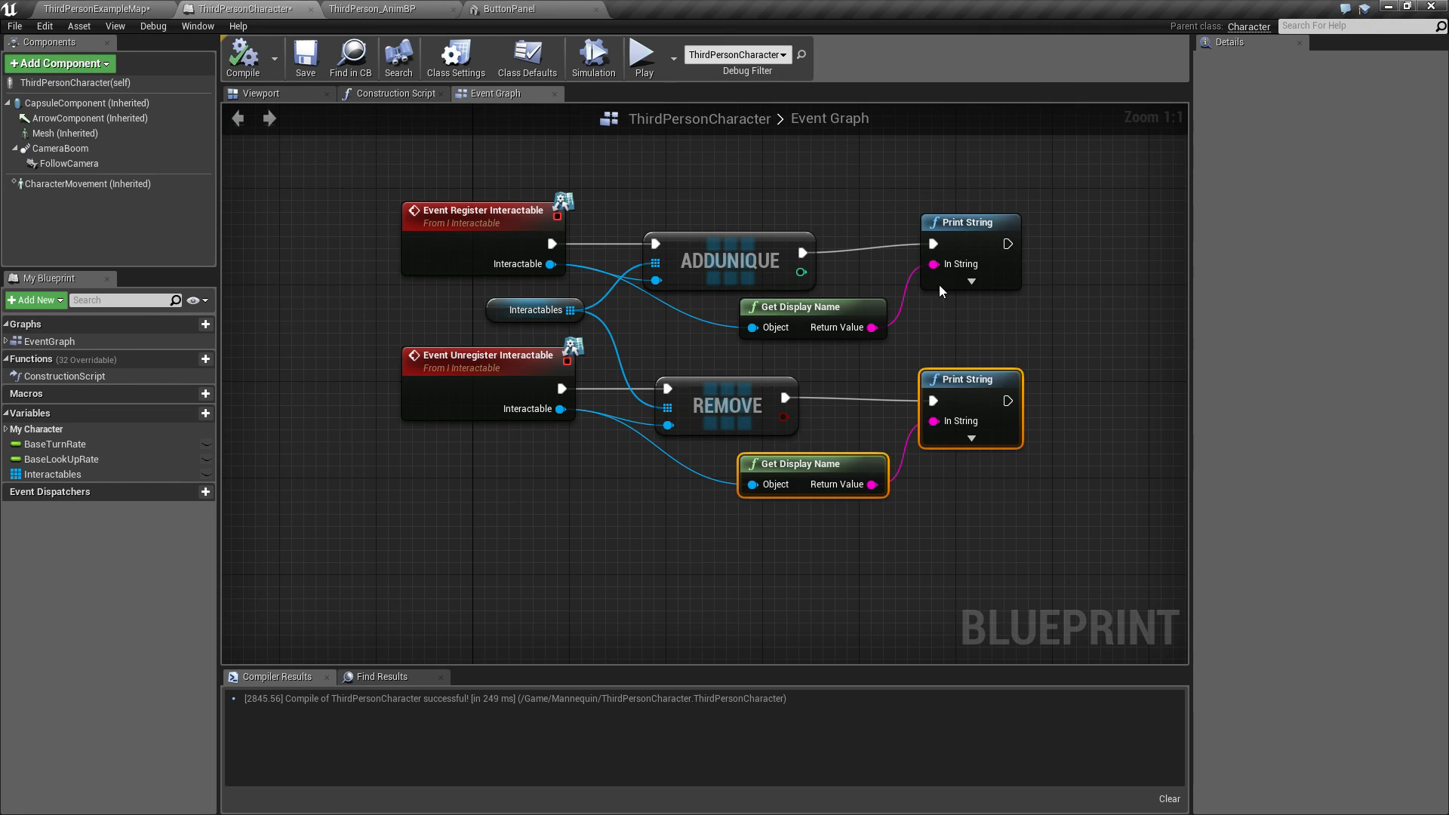
pyautogui.moveTo(981, 327); pyautogui.dragTo(780, 328, button='right')
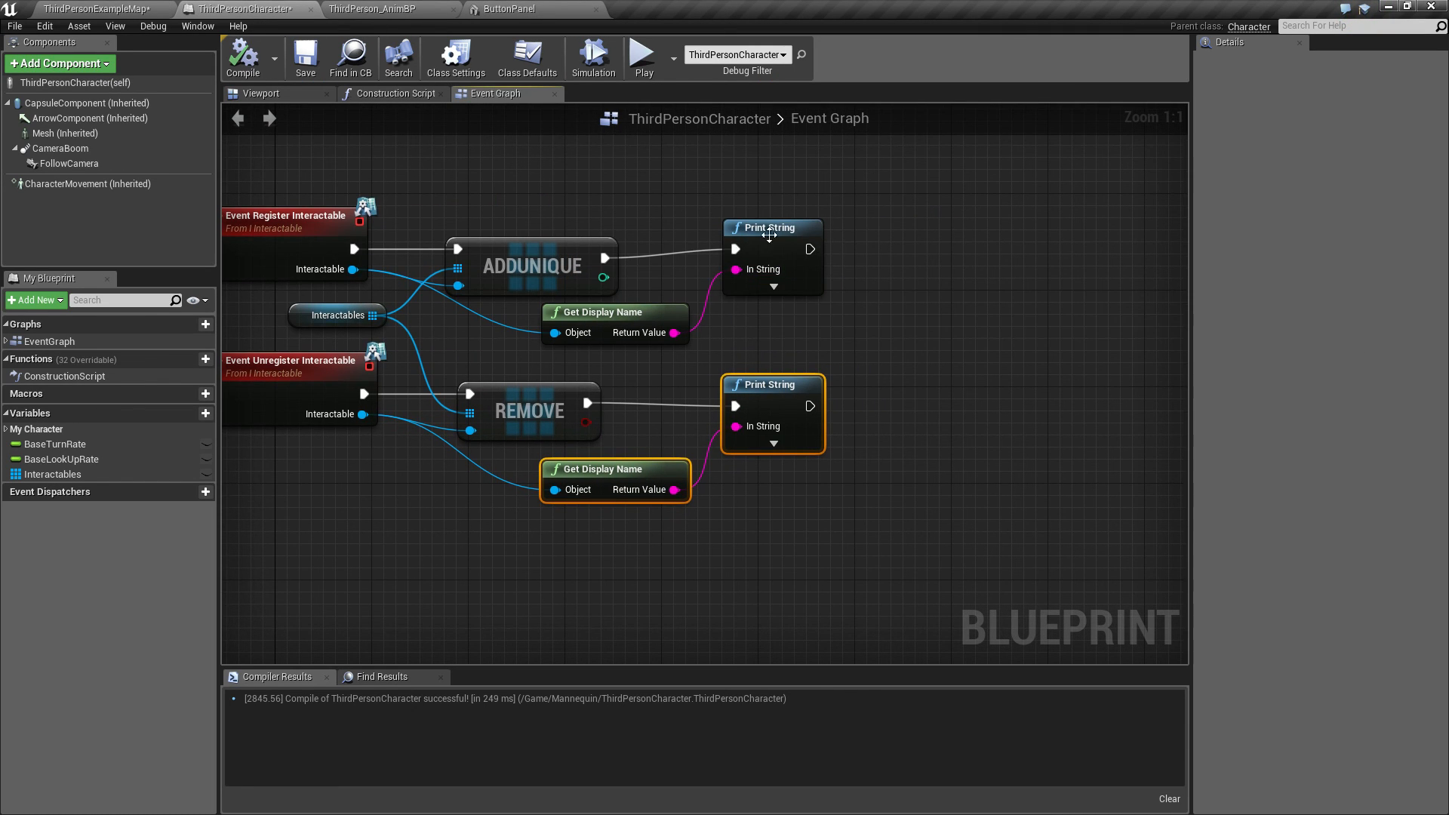
pyautogui.moveTo(810, 236); pyautogui.dragTo(840, 270)
pyautogui.write('app')
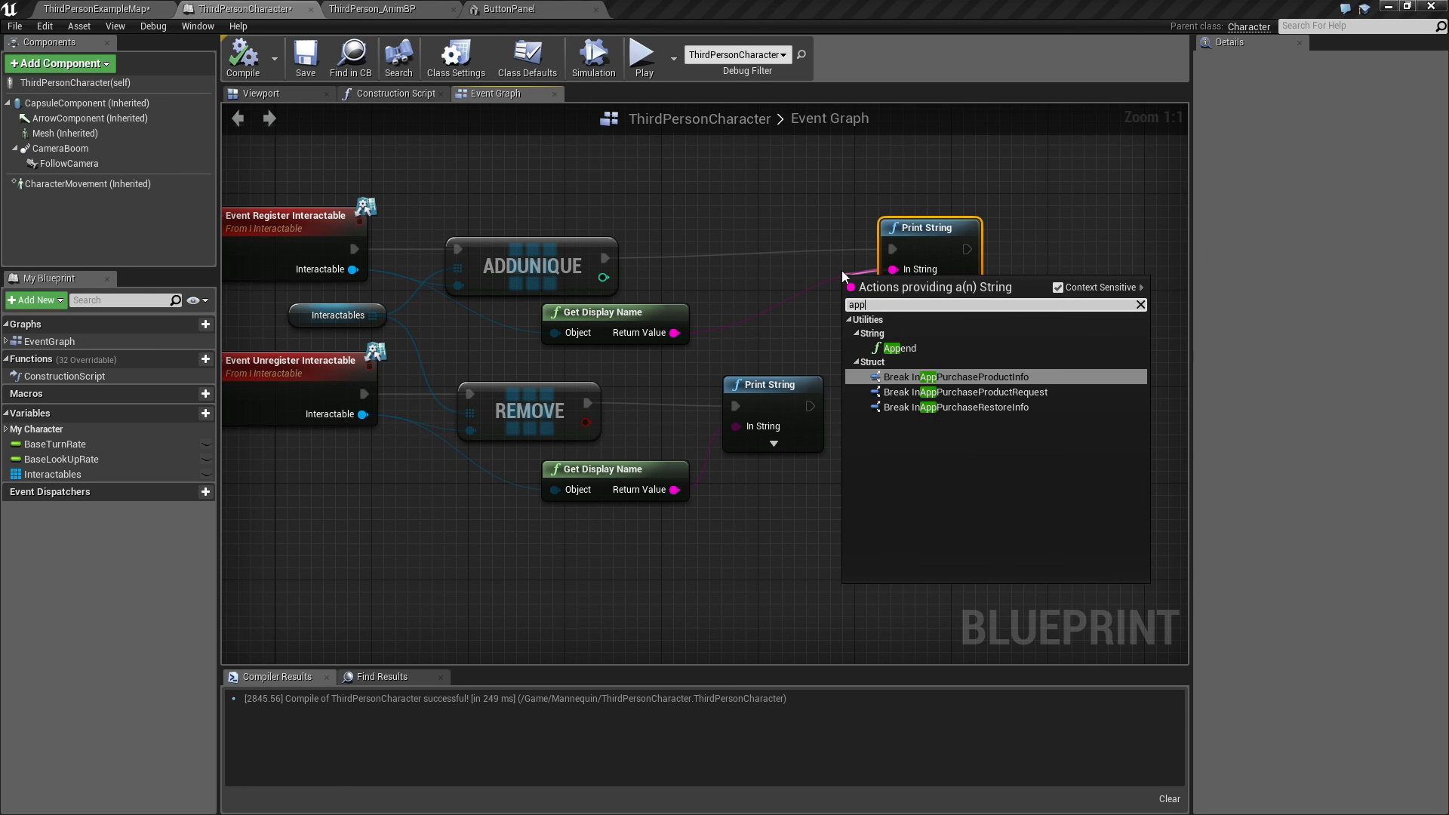
pyautogui.press('Up')
pyautogui.press('Return')
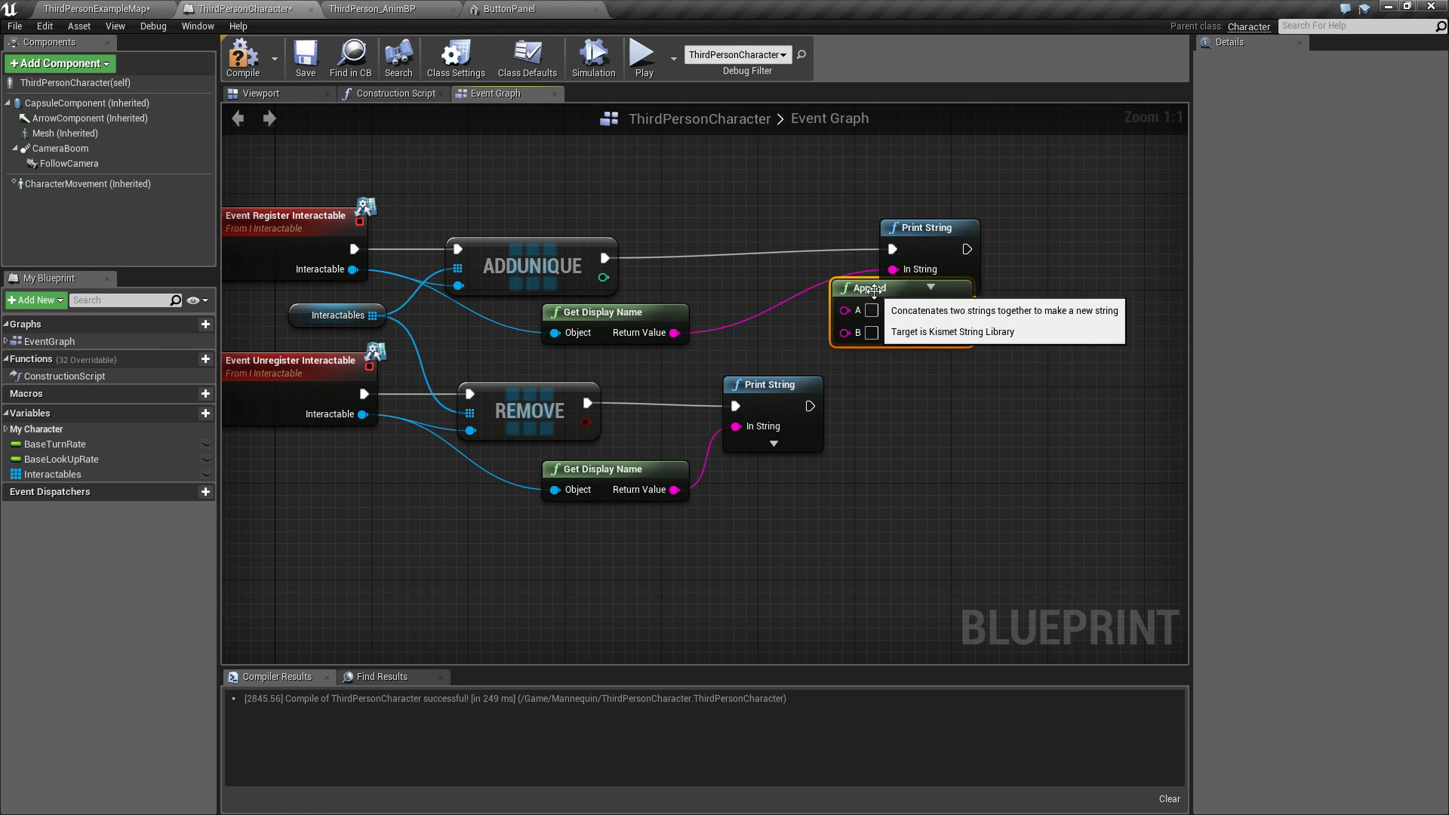
# Step: Wire the first Get Display Name output into the Append node's B input and set its A string to "Register:"
pyautogui.moveTo(877, 301); pyautogui.dragTo(751, 300)
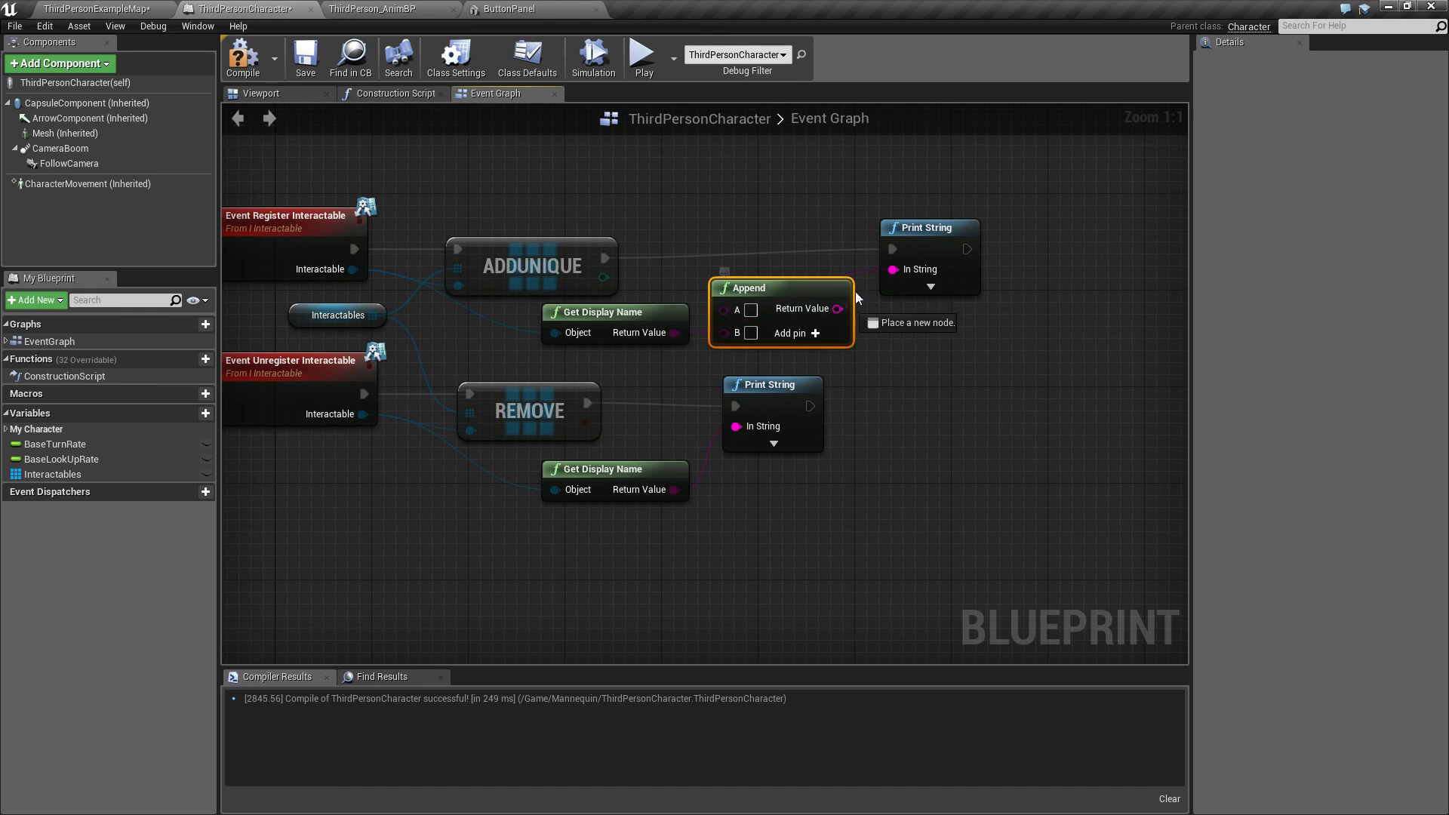
pyautogui.moveTo(674, 332); pyautogui.dragTo(724, 332)
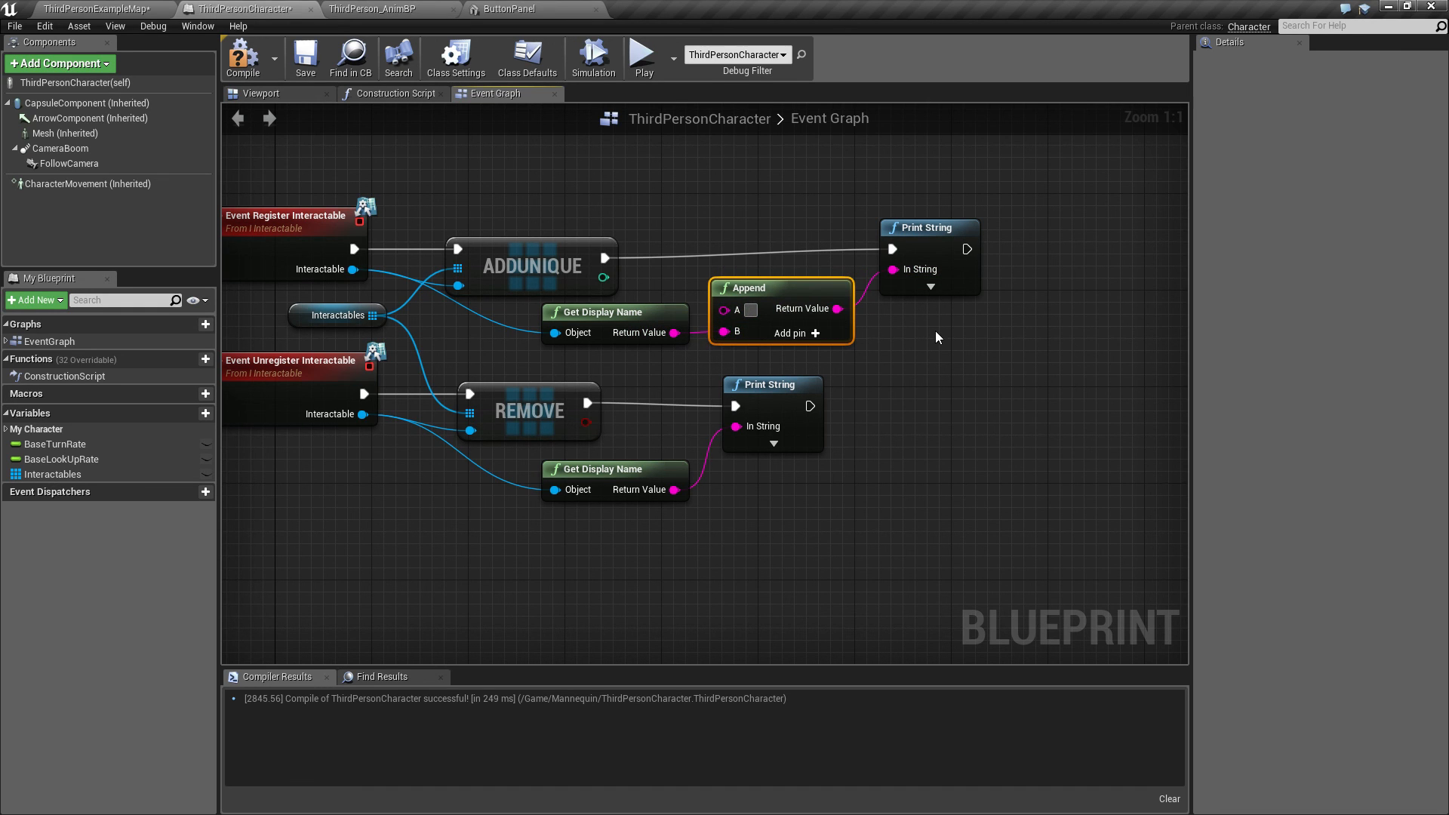
pyautogui.write('Interacti')
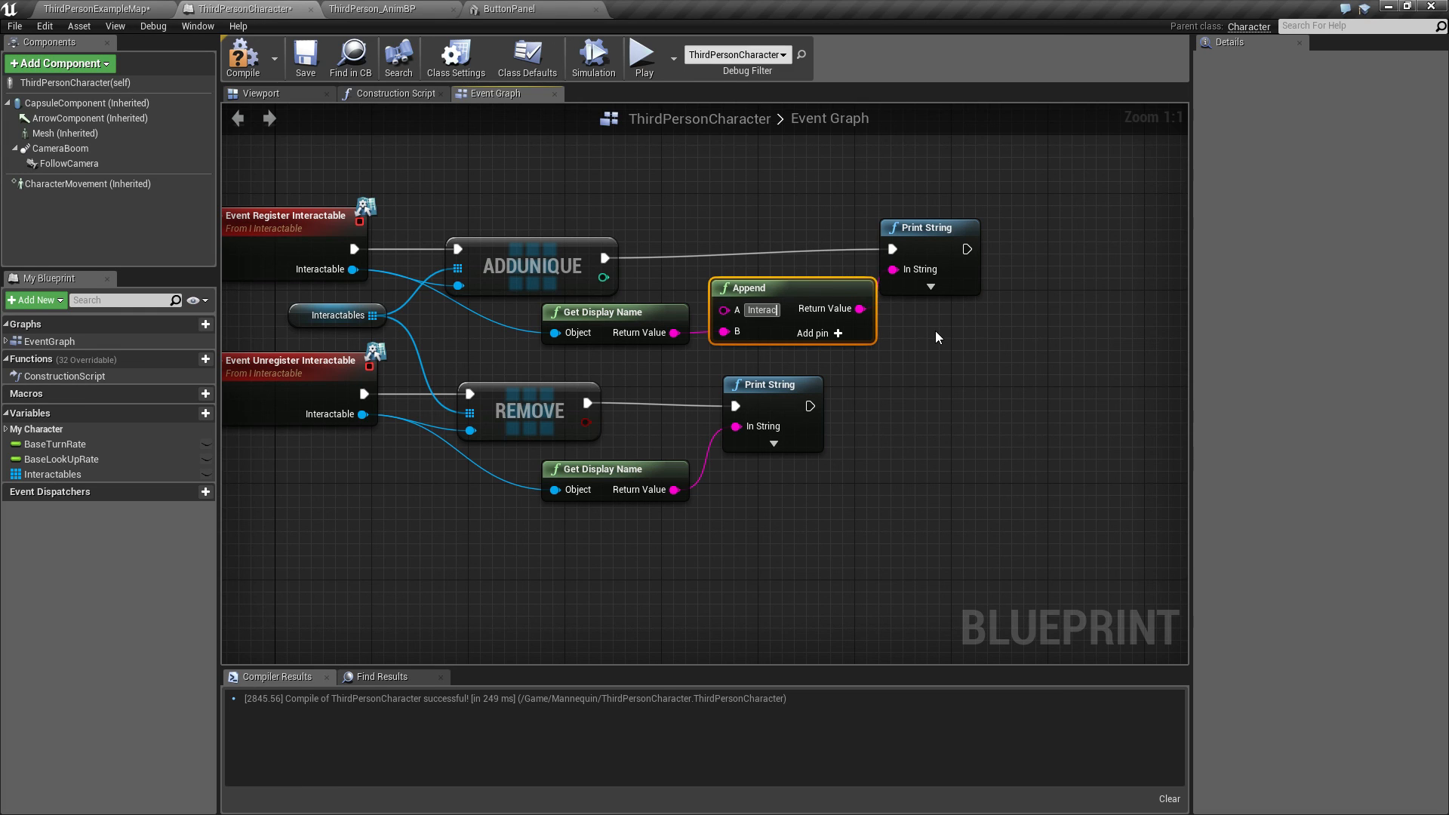
pyautogui.press('BackSpace')
pyautogui.press('BackSpace')
pyautogui.press('BackSpace')
pyautogui.press('BackSpace')
pyautogui.press('BackSpace')
pyautogui.press('BackSpace')
pyautogui.press('BackSpace')
pyautogui.press('BackSpace')
pyautogui.press('BackSpace')
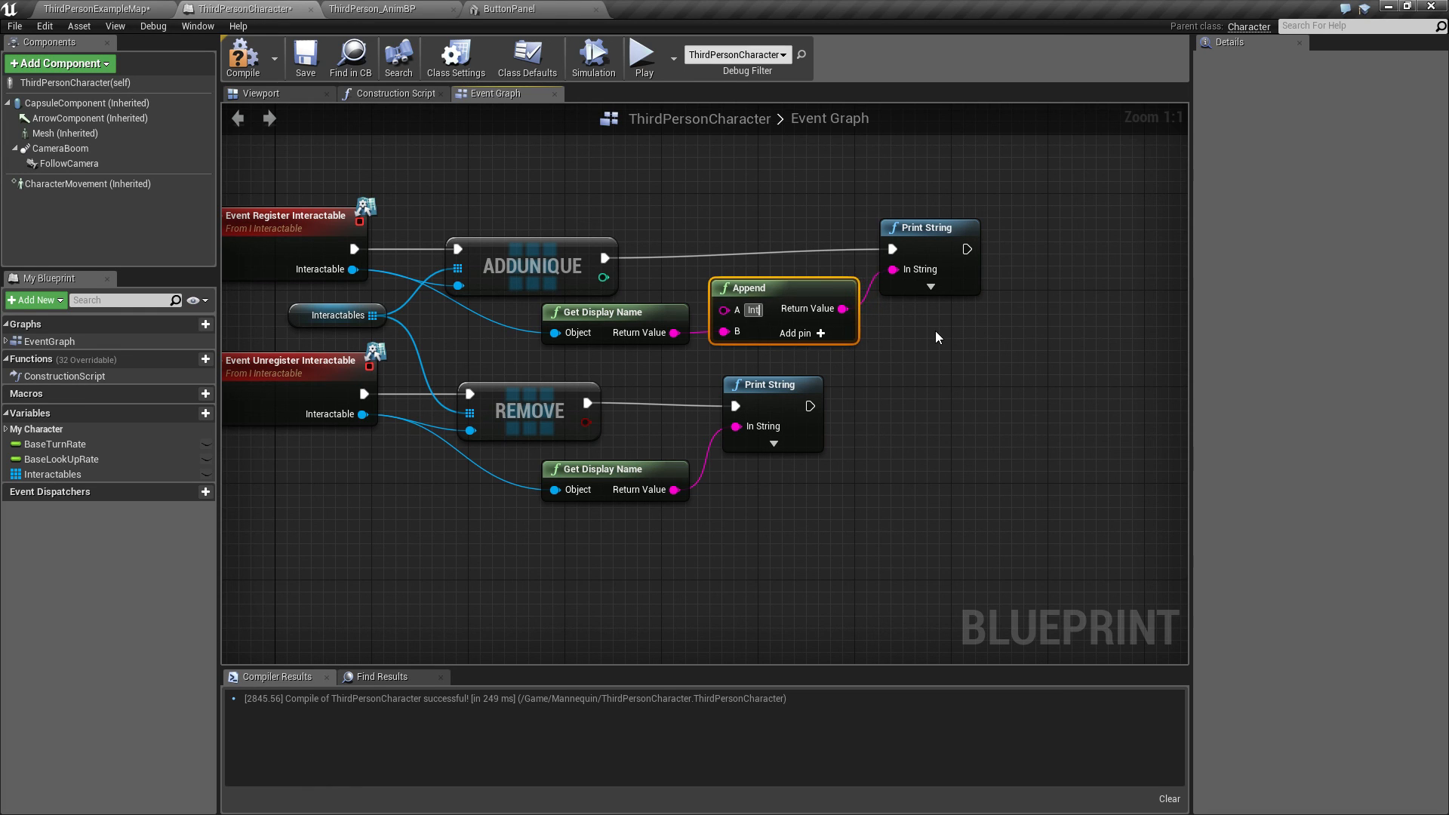
pyautogui.write('Register:')
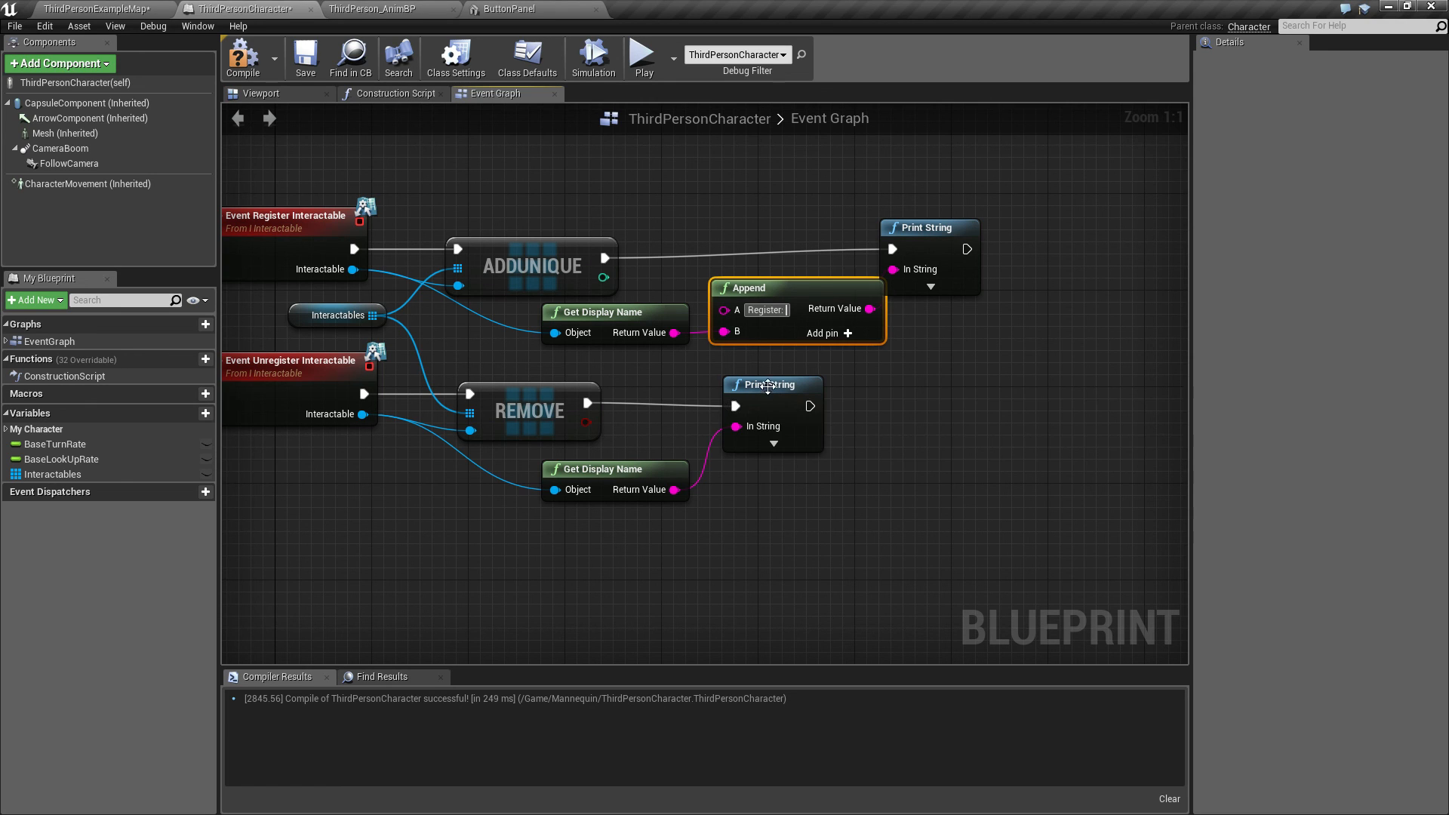
# Step: Duplicate the Append node into the unregister Print String's input, set its A string to "Unregister:", and wire the second display name into B
pyautogui.moveTo(768, 386); pyautogui.dragTo(937, 386)
pyautogui.click(767, 478)
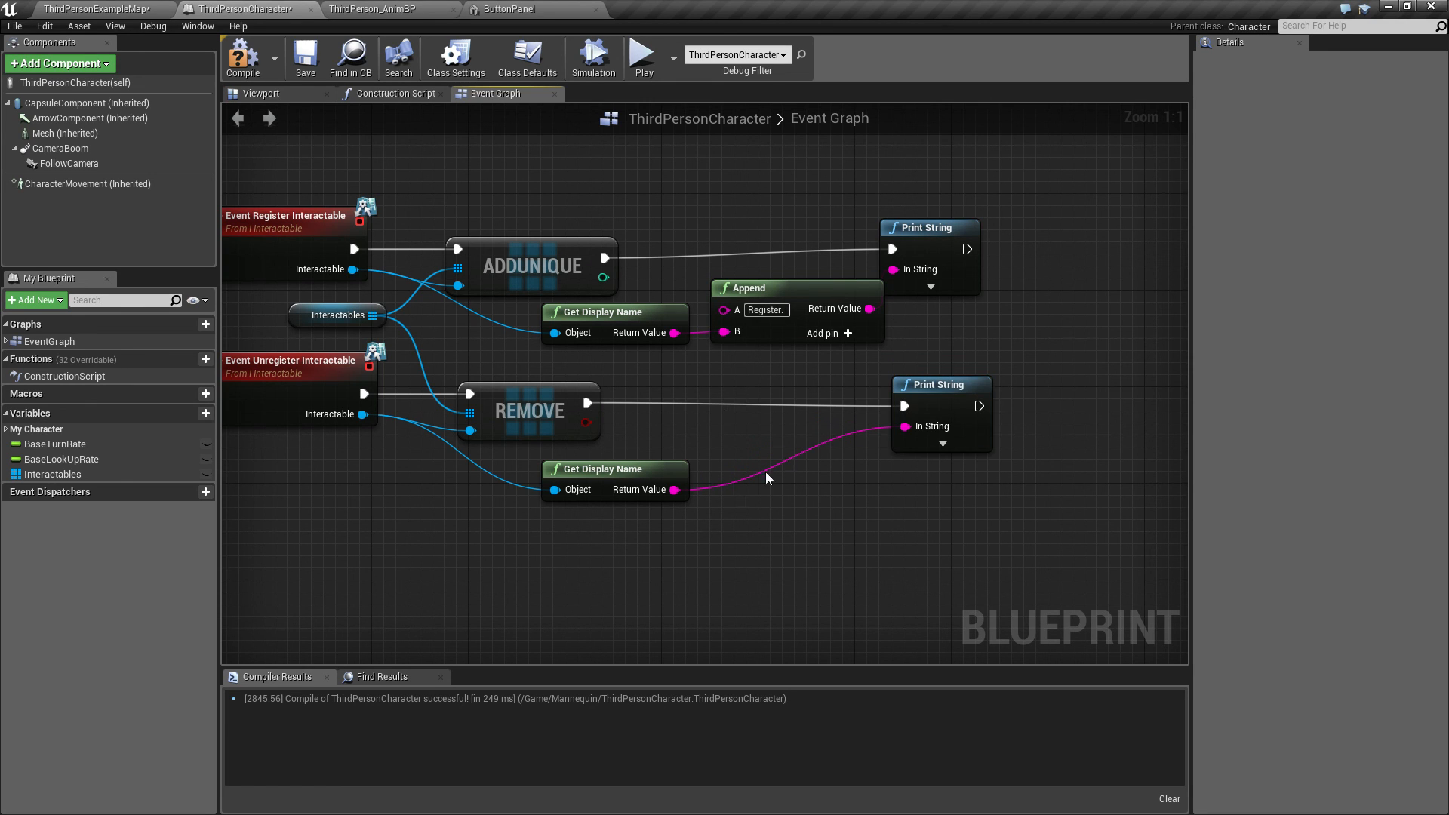
pyautogui.click(740, 289)
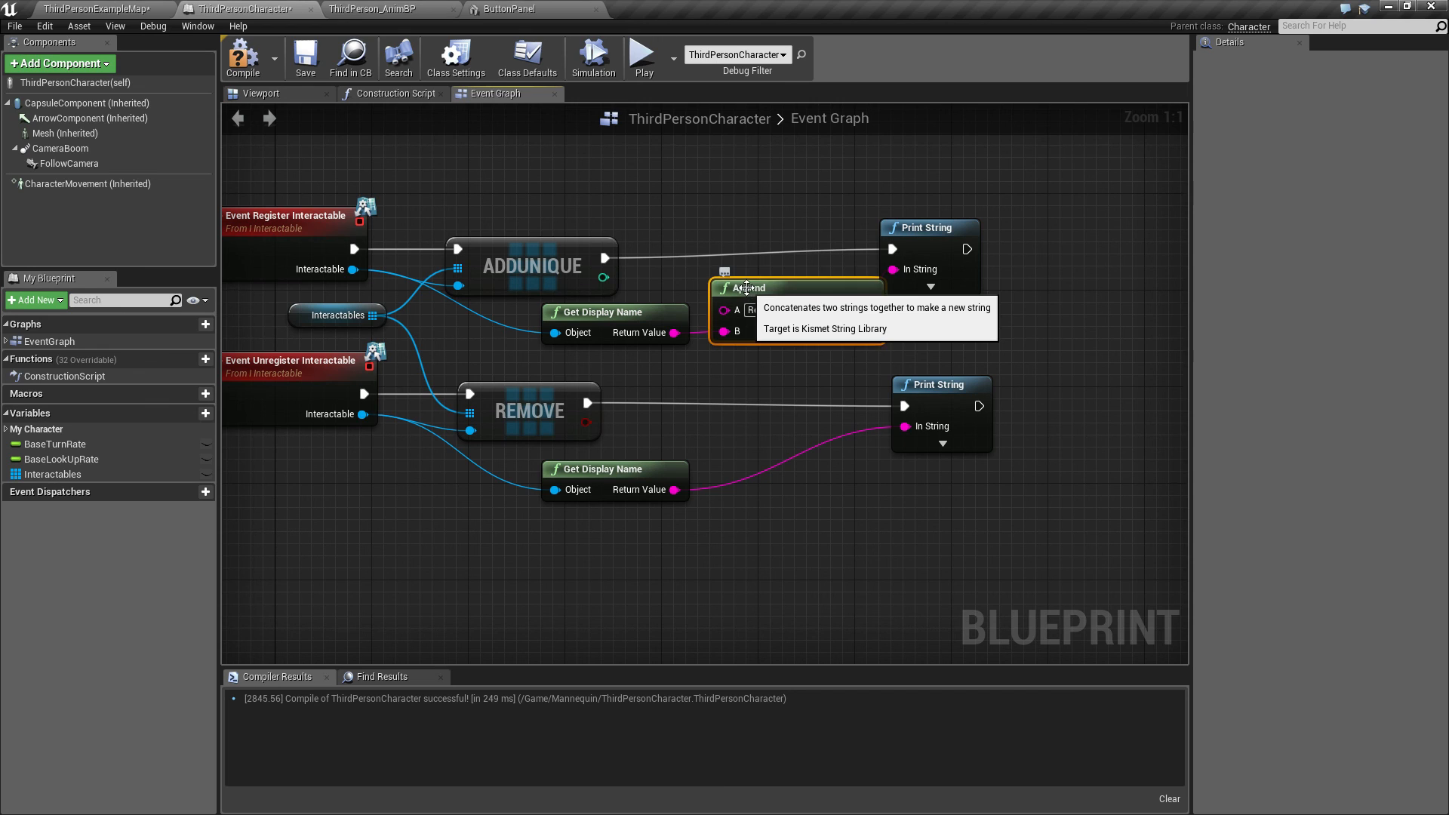
pyautogui.hotkey('ctrl', 'c')
pyautogui.hotkey('ctrl', 'v')
pyautogui.moveTo(905, 338); pyautogui.dragTo(904, 427)
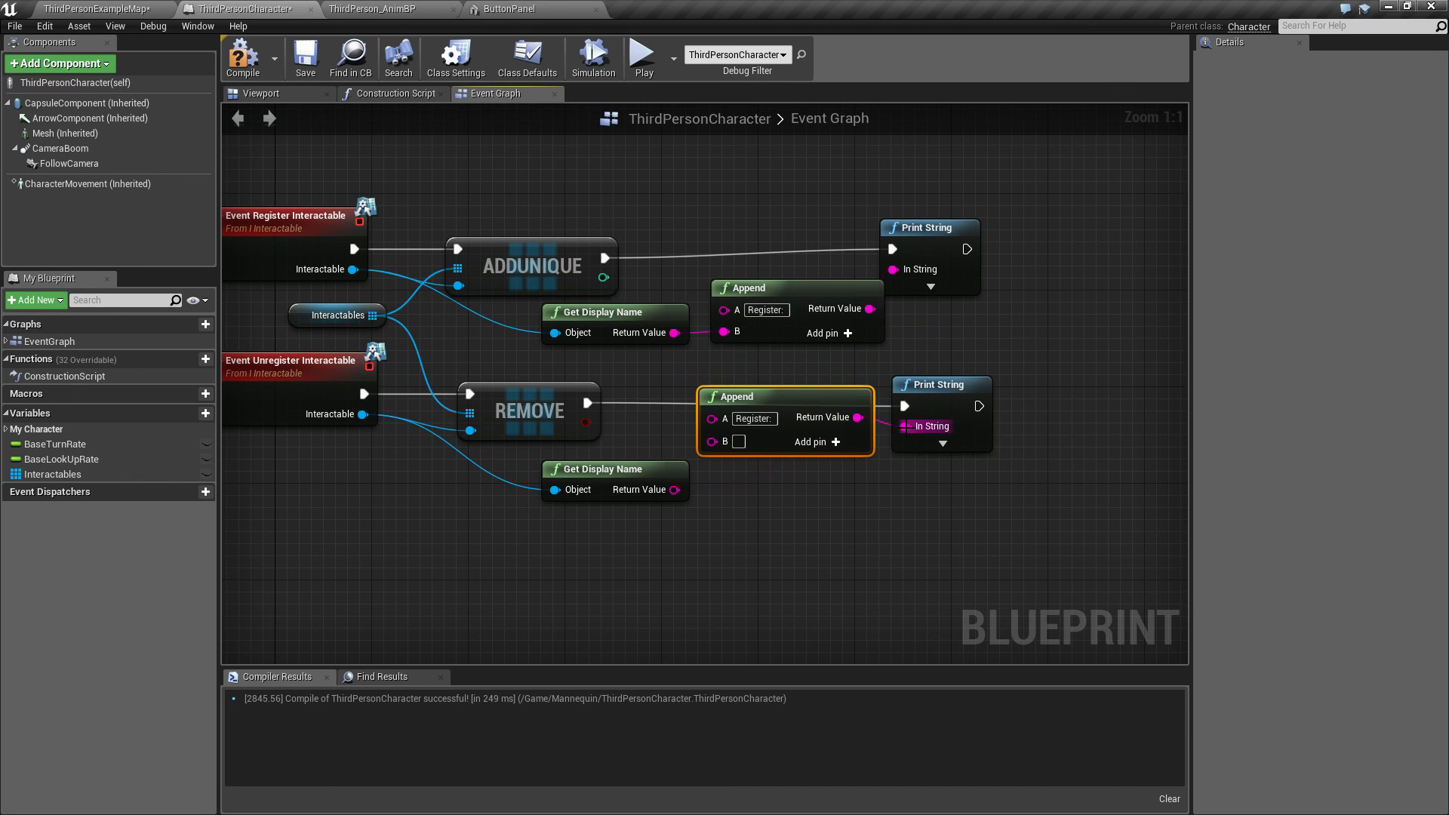
pyautogui.click(754, 423)
pyautogui.write('Unregister:')
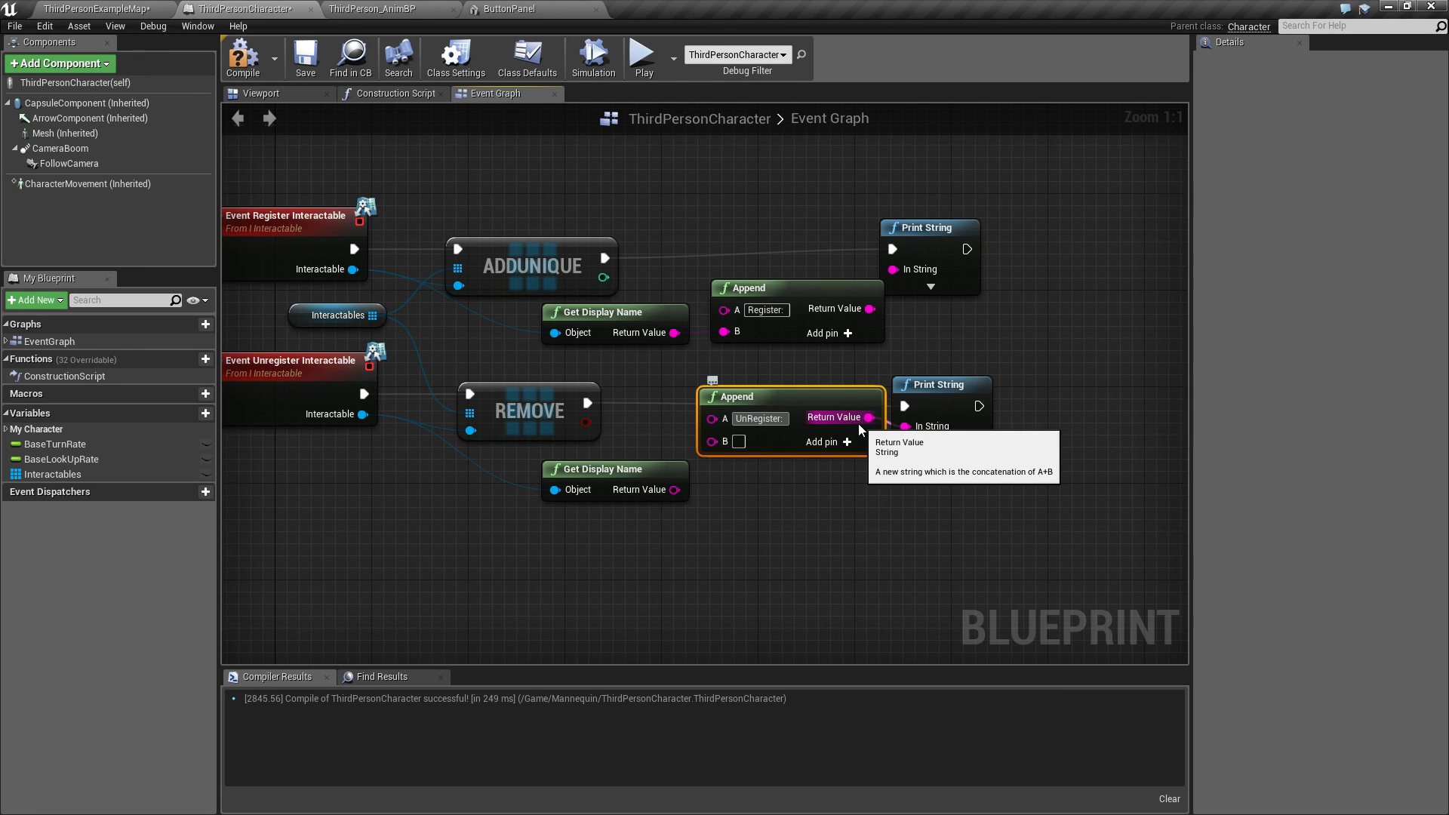
pyautogui.press('Return')
pyautogui.moveTo(675, 490); pyautogui.dragTo(711, 441)
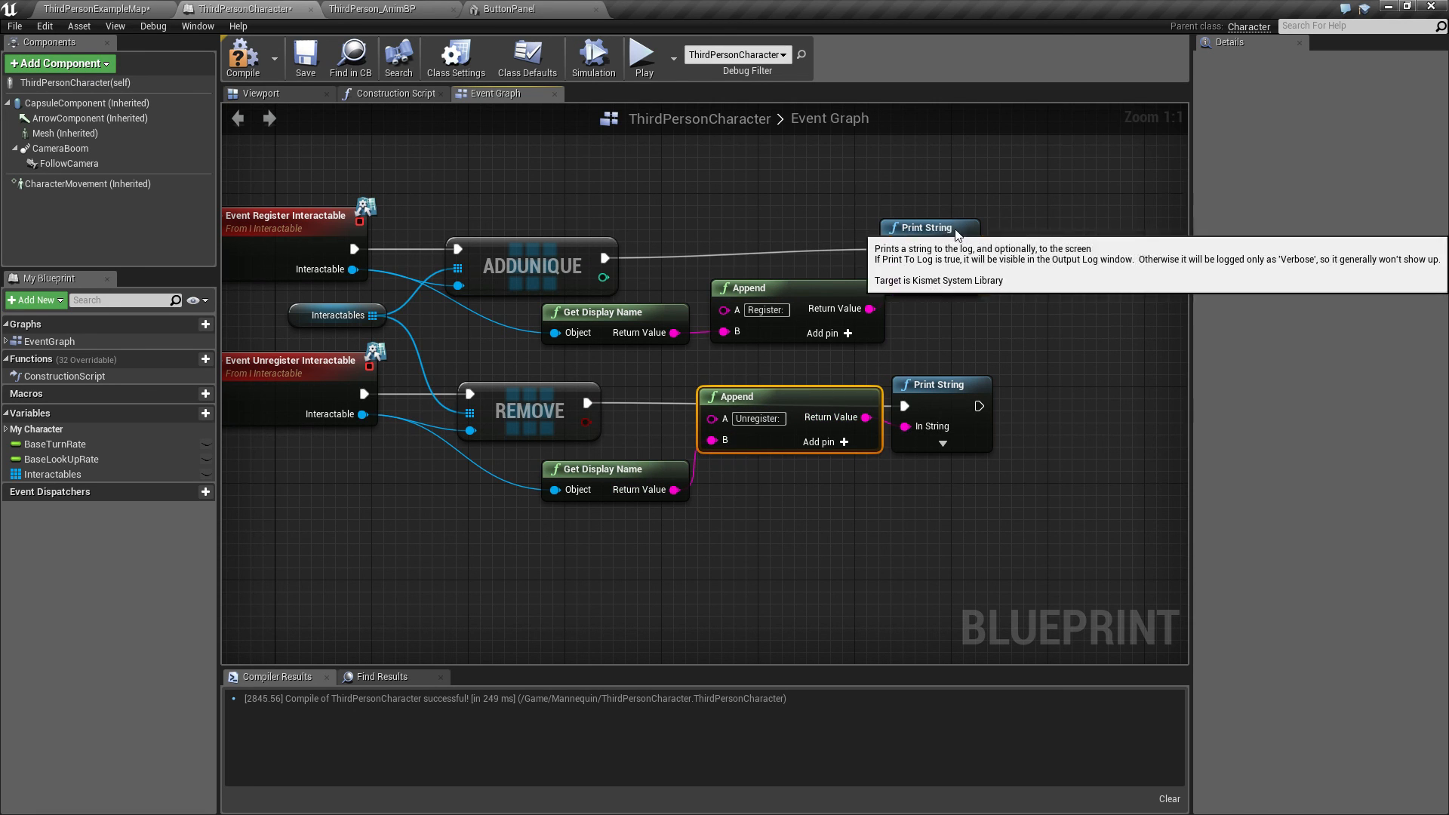
# Step: Play in the editor, walking the character up to the buttons and back away, then stop
pyautogui.moveTo(944, 229); pyautogui.dragTo(968, 228)
pyautogui.click(642, 60)
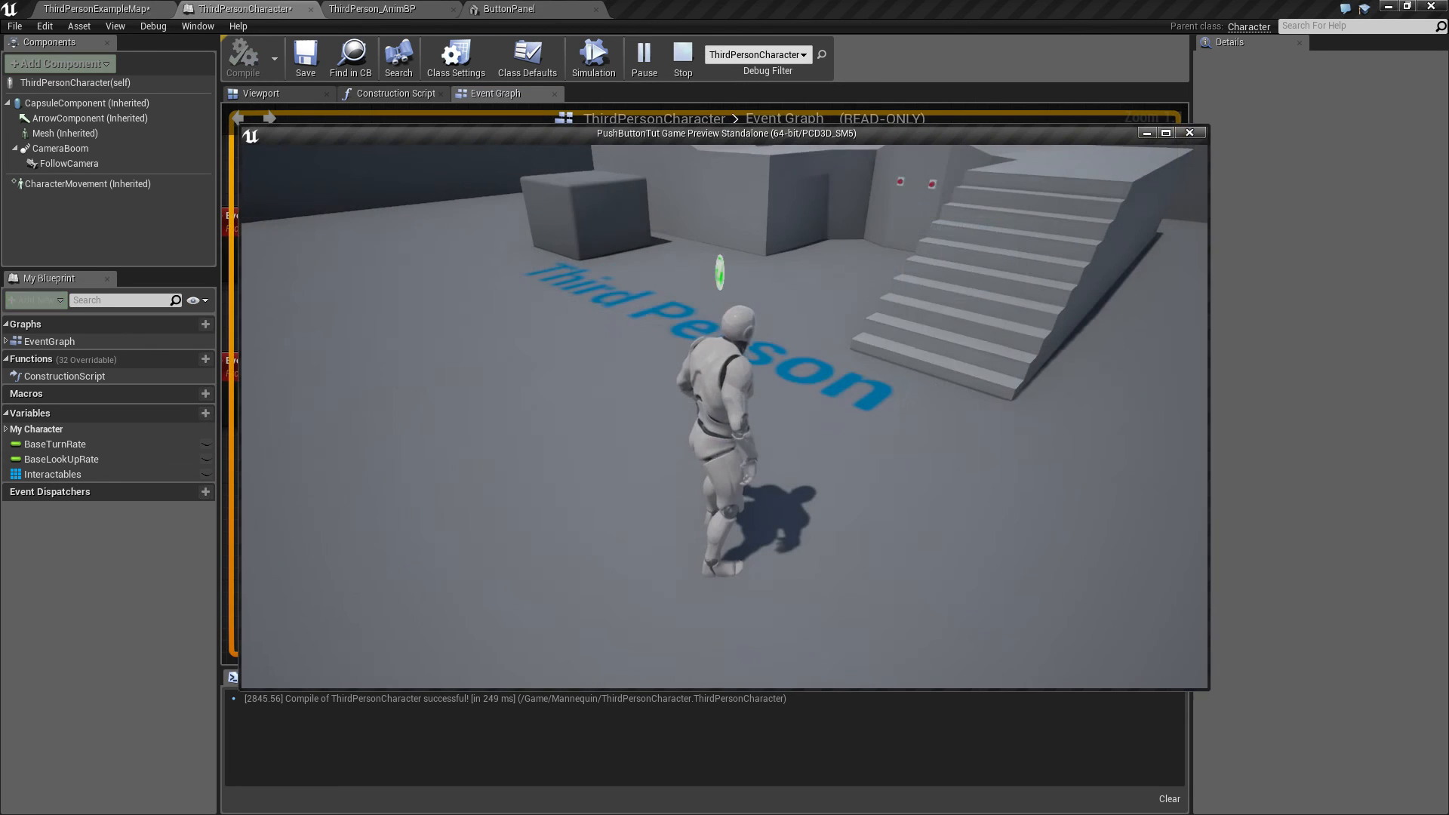
pyautogui.press('w')
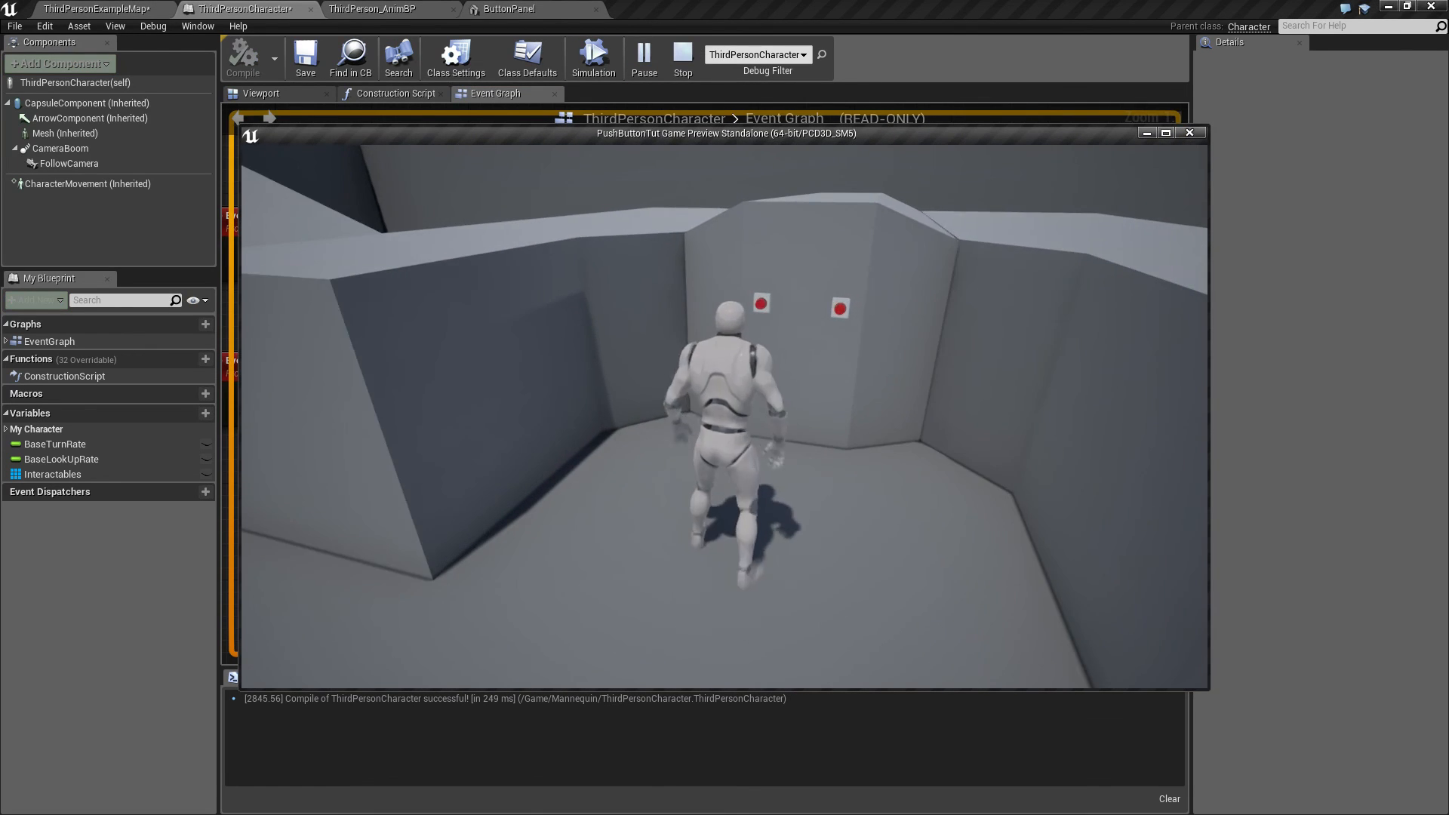
pyautogui.press('w')
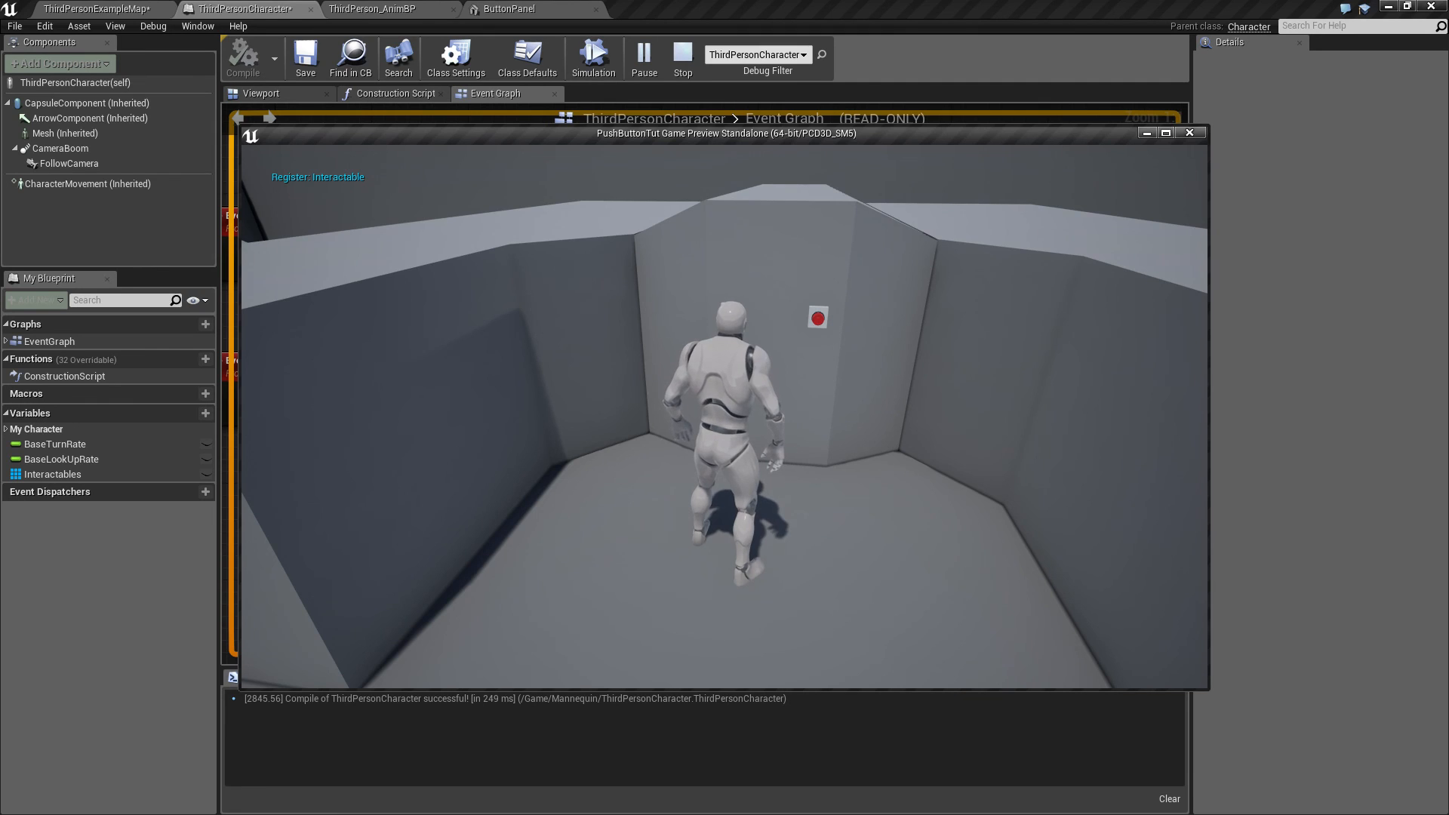
pyautogui.press('s')
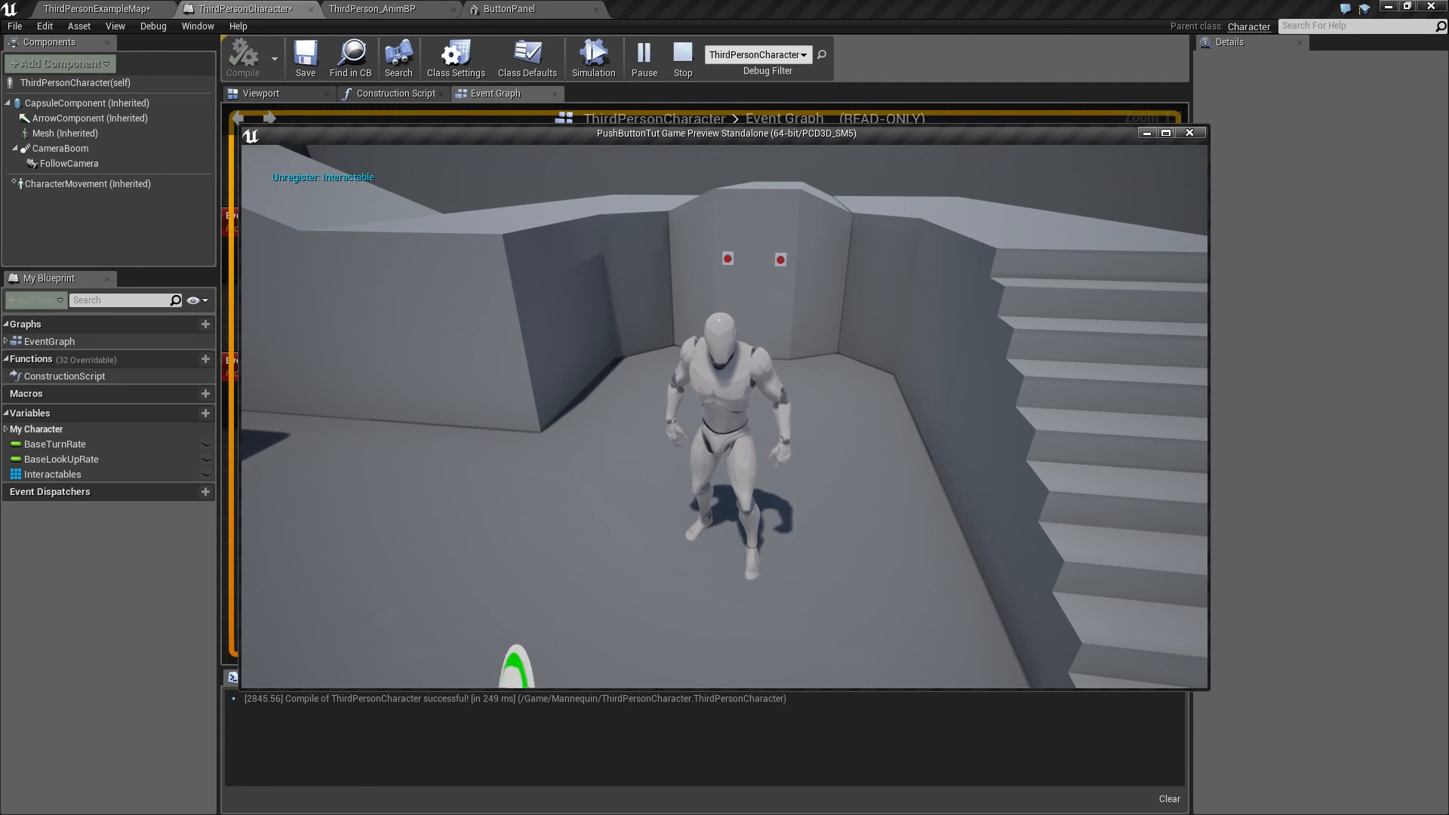
pyautogui.press('Escape')
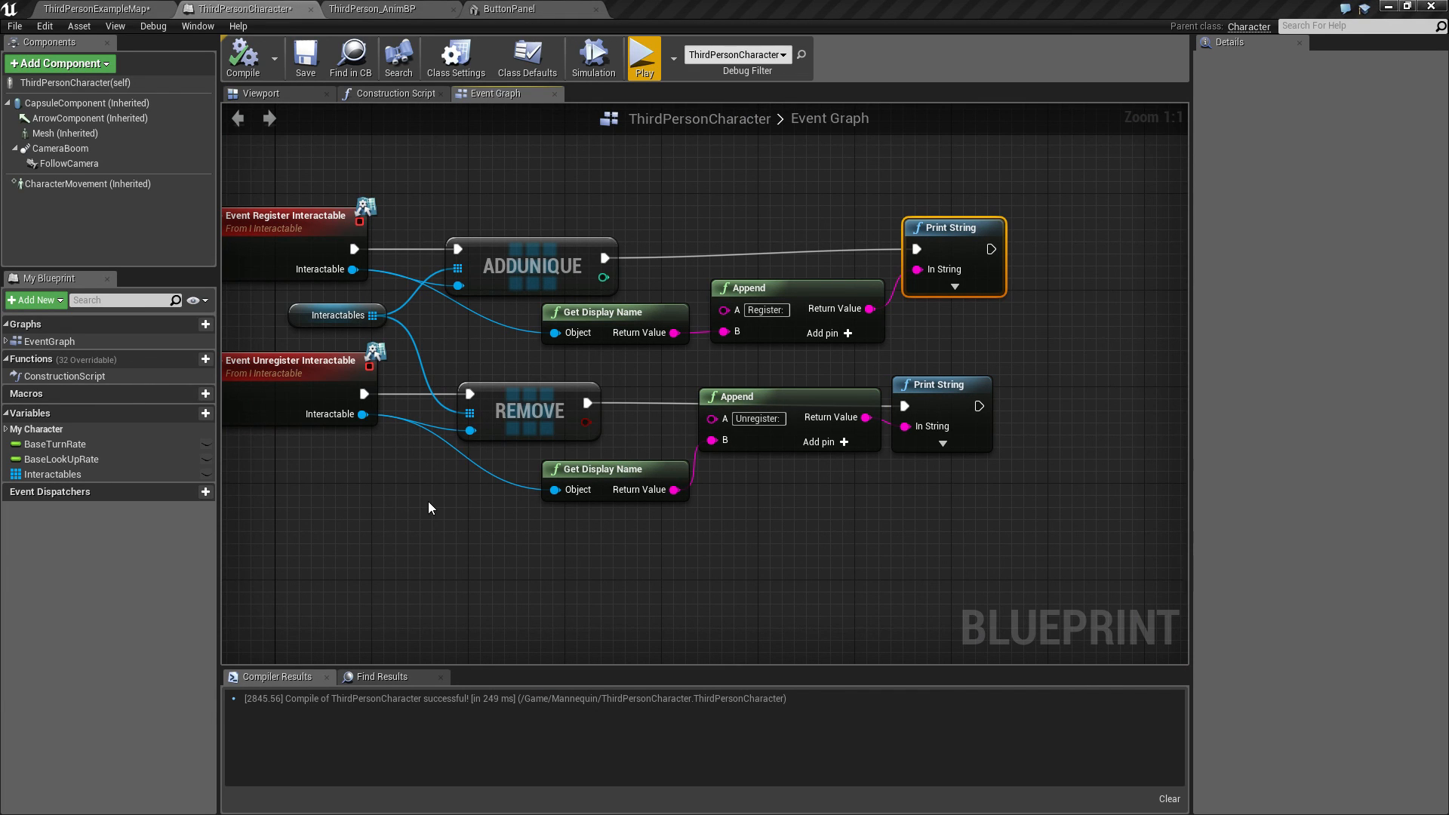
pyautogui.scroll(-3, 427, 501)
pyautogui.moveTo(392, 478); pyautogui.dragTo(485, 491, button='right')
pyautogui.scroll(2, 626, 462)
pyautogui.scroll(1, 626, 459)
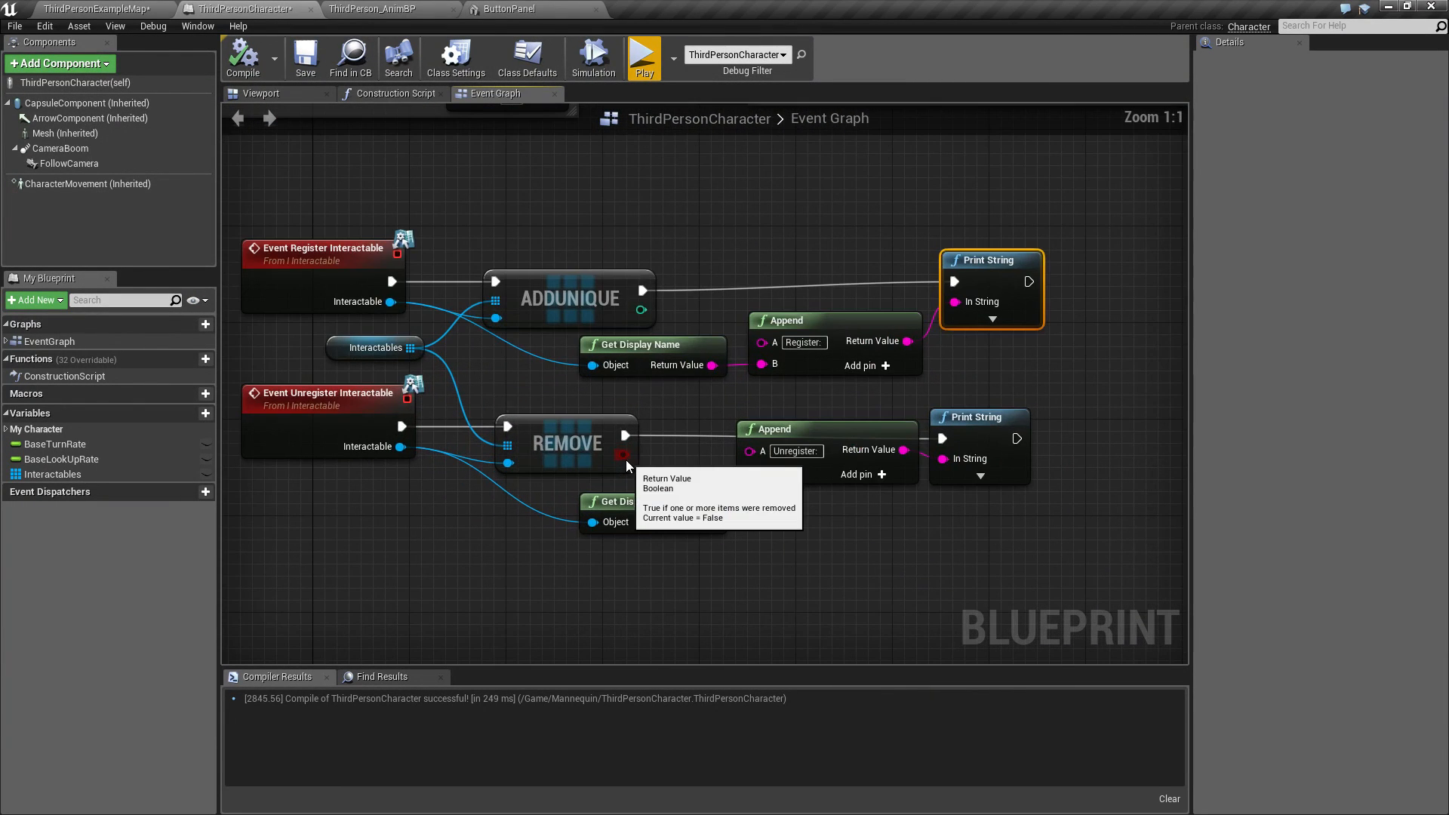